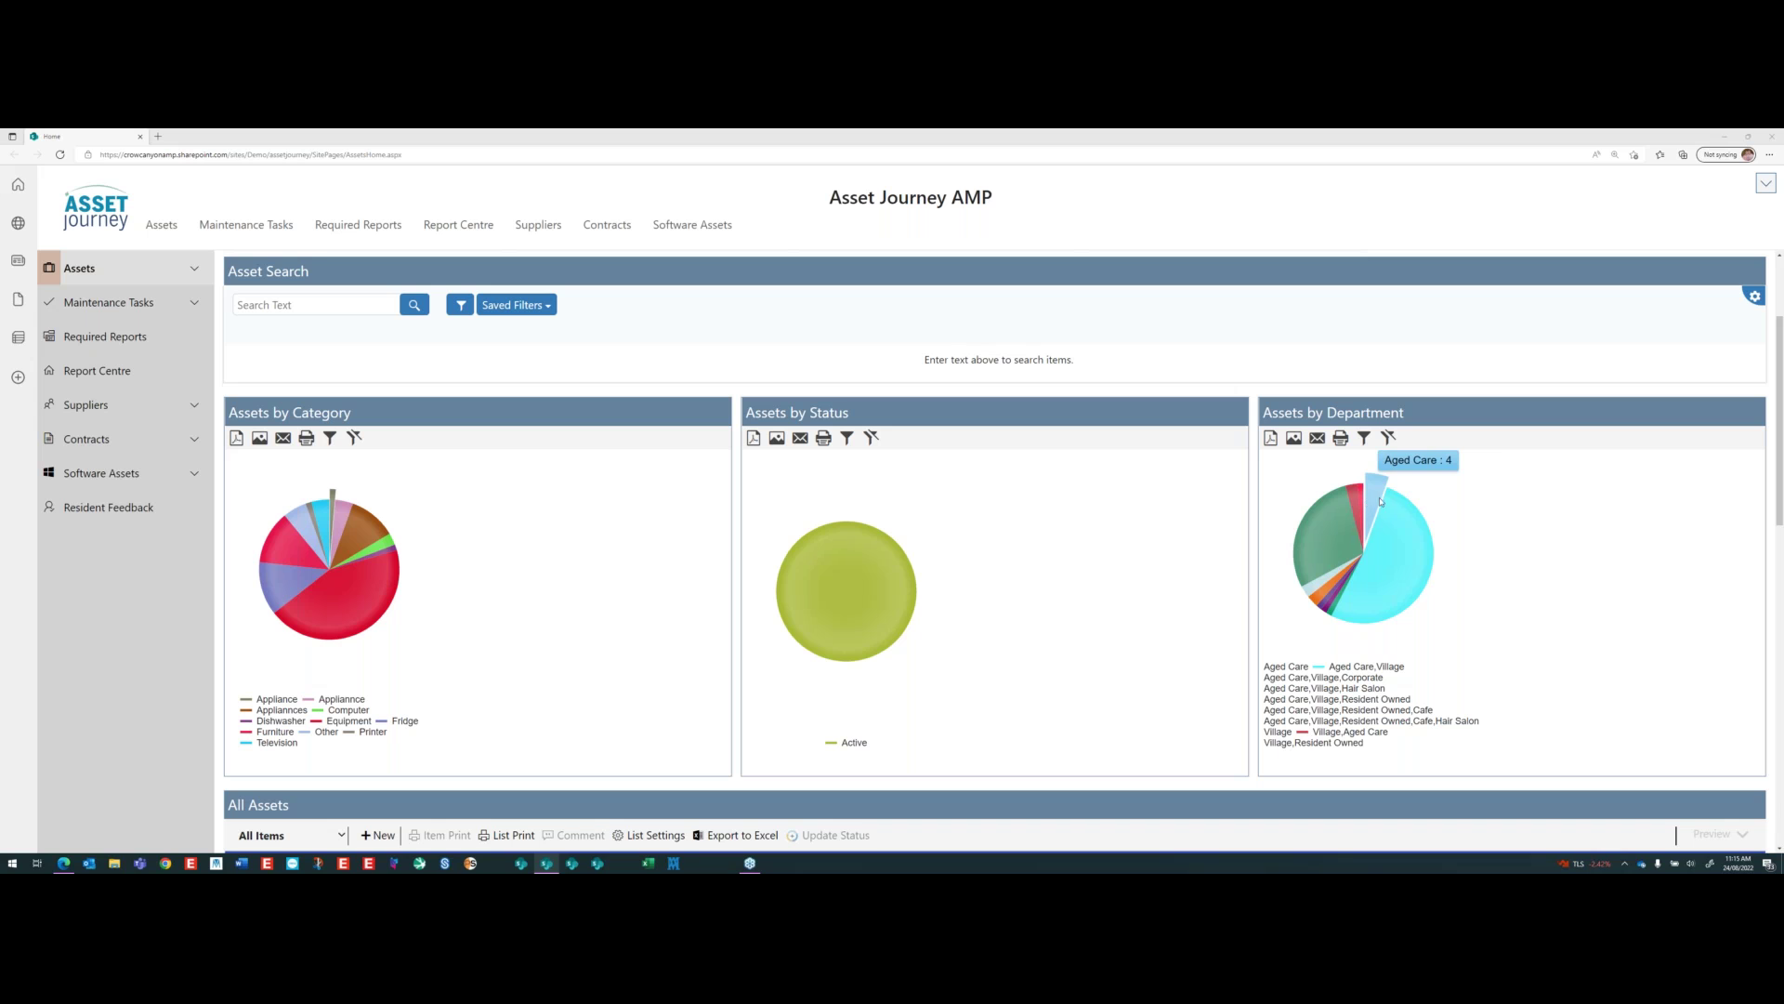
- Examine the Assets by Department and Assets by Category charts and the All Assets list on the Home dashboard
{"action": "mouse_move", "coordinate": [1407, 566]}
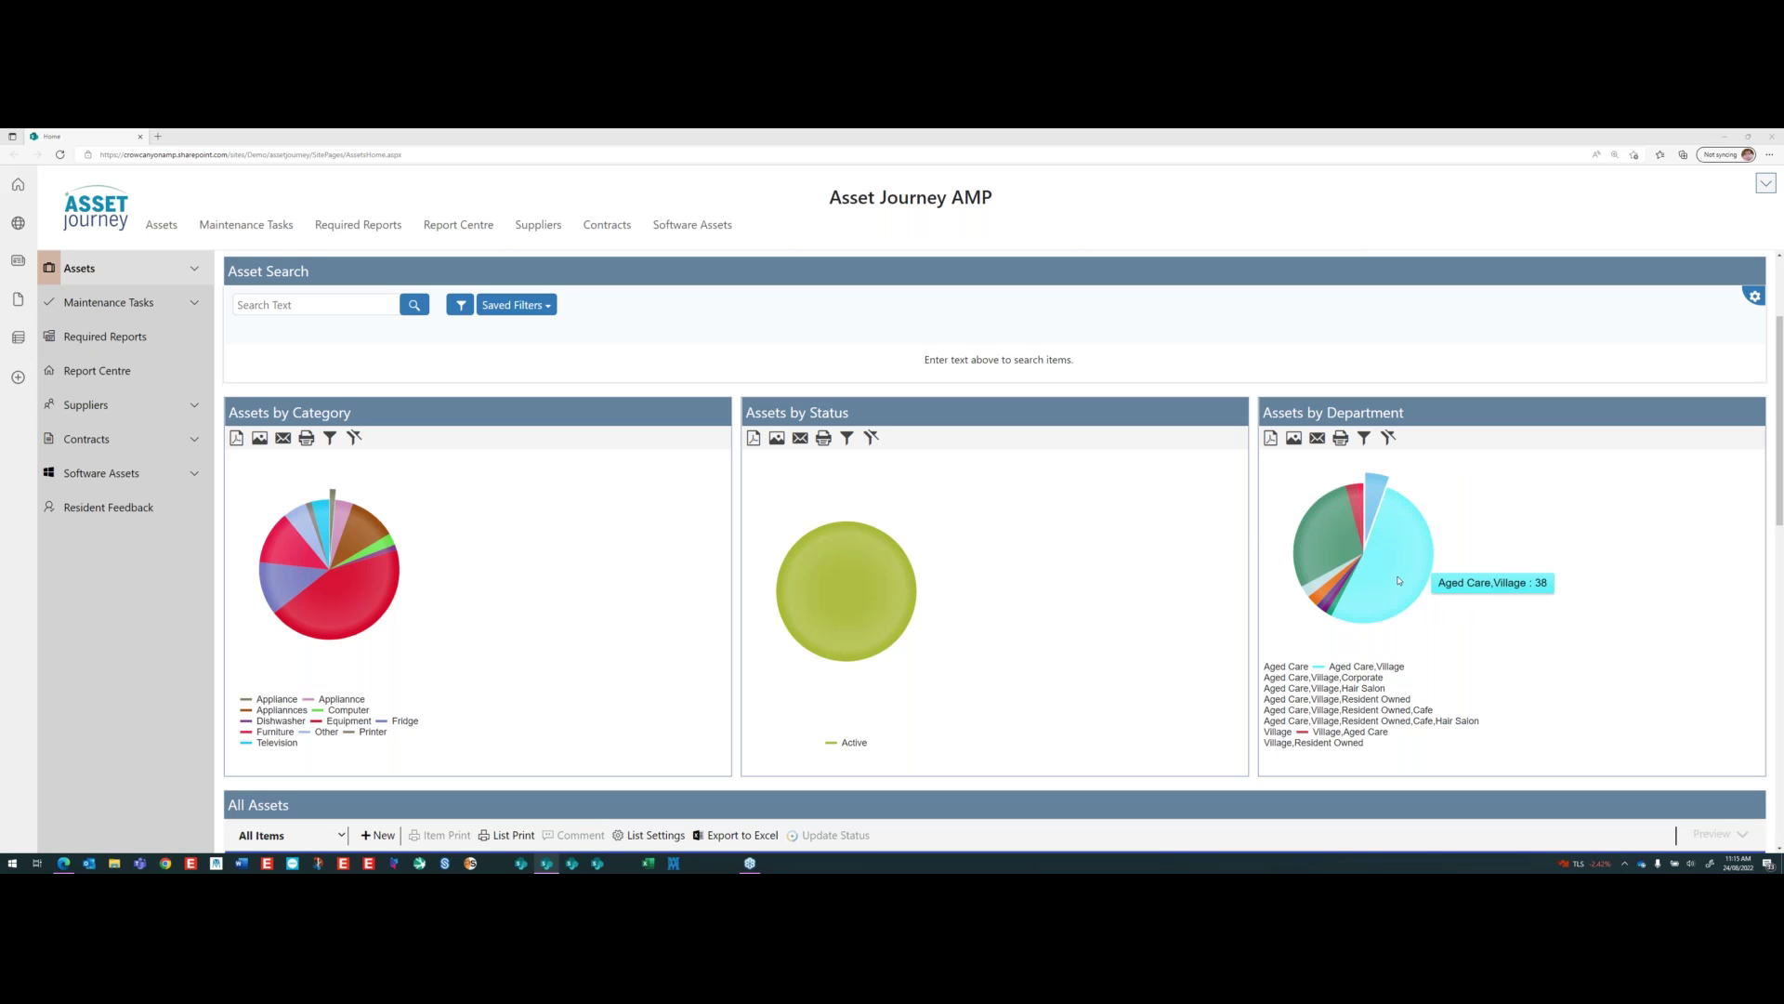
{"action": "mouse_move", "coordinate": [1337, 542]}
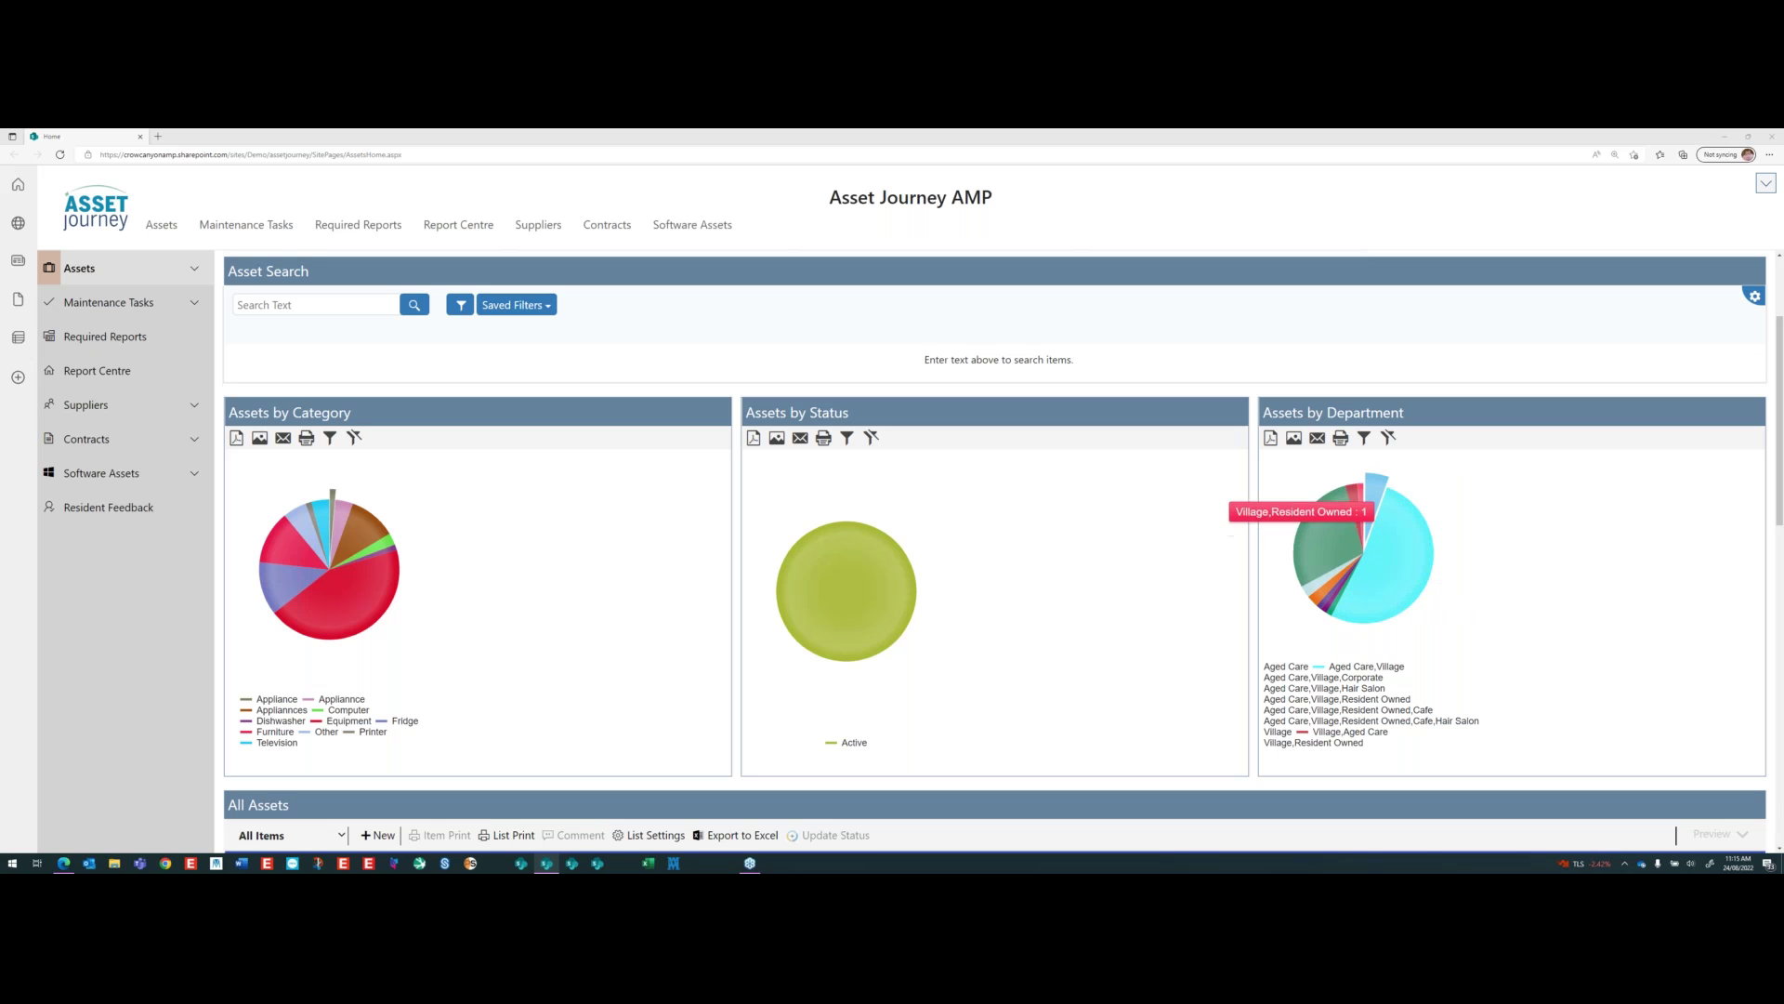
{"action": "mouse_move", "coordinate": [1374, 504]}
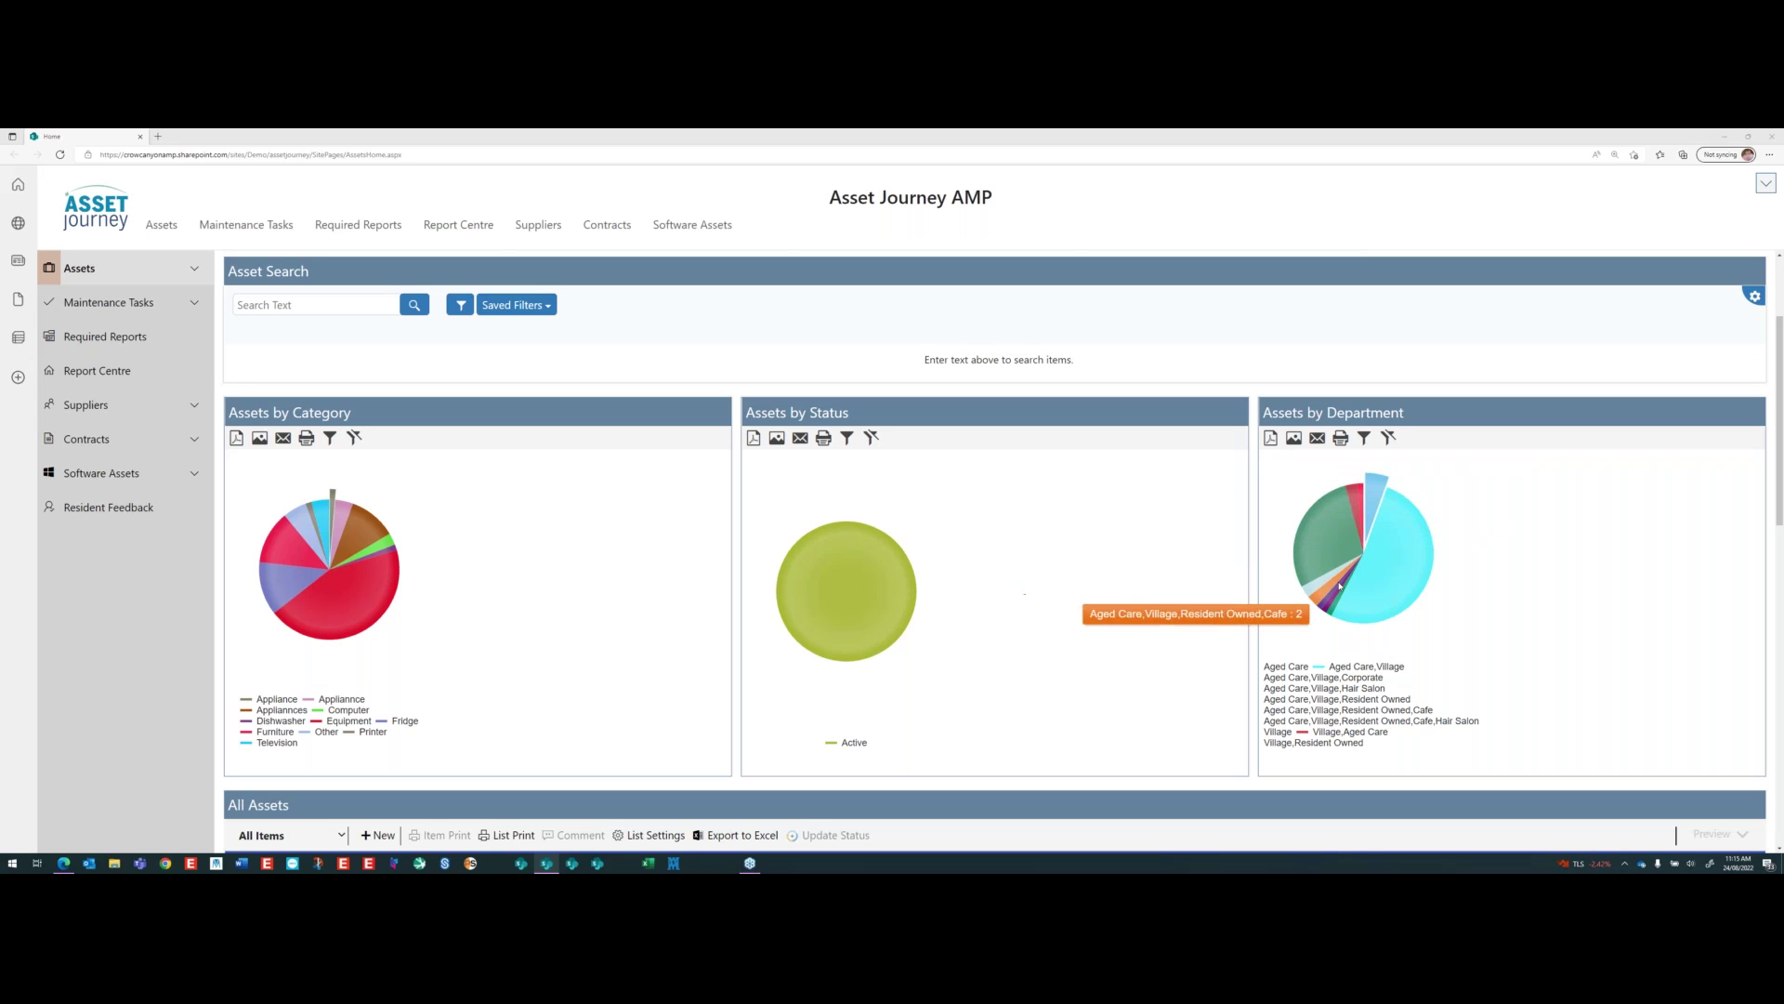
{"action": "mouse_move", "coordinate": [1330, 584]}
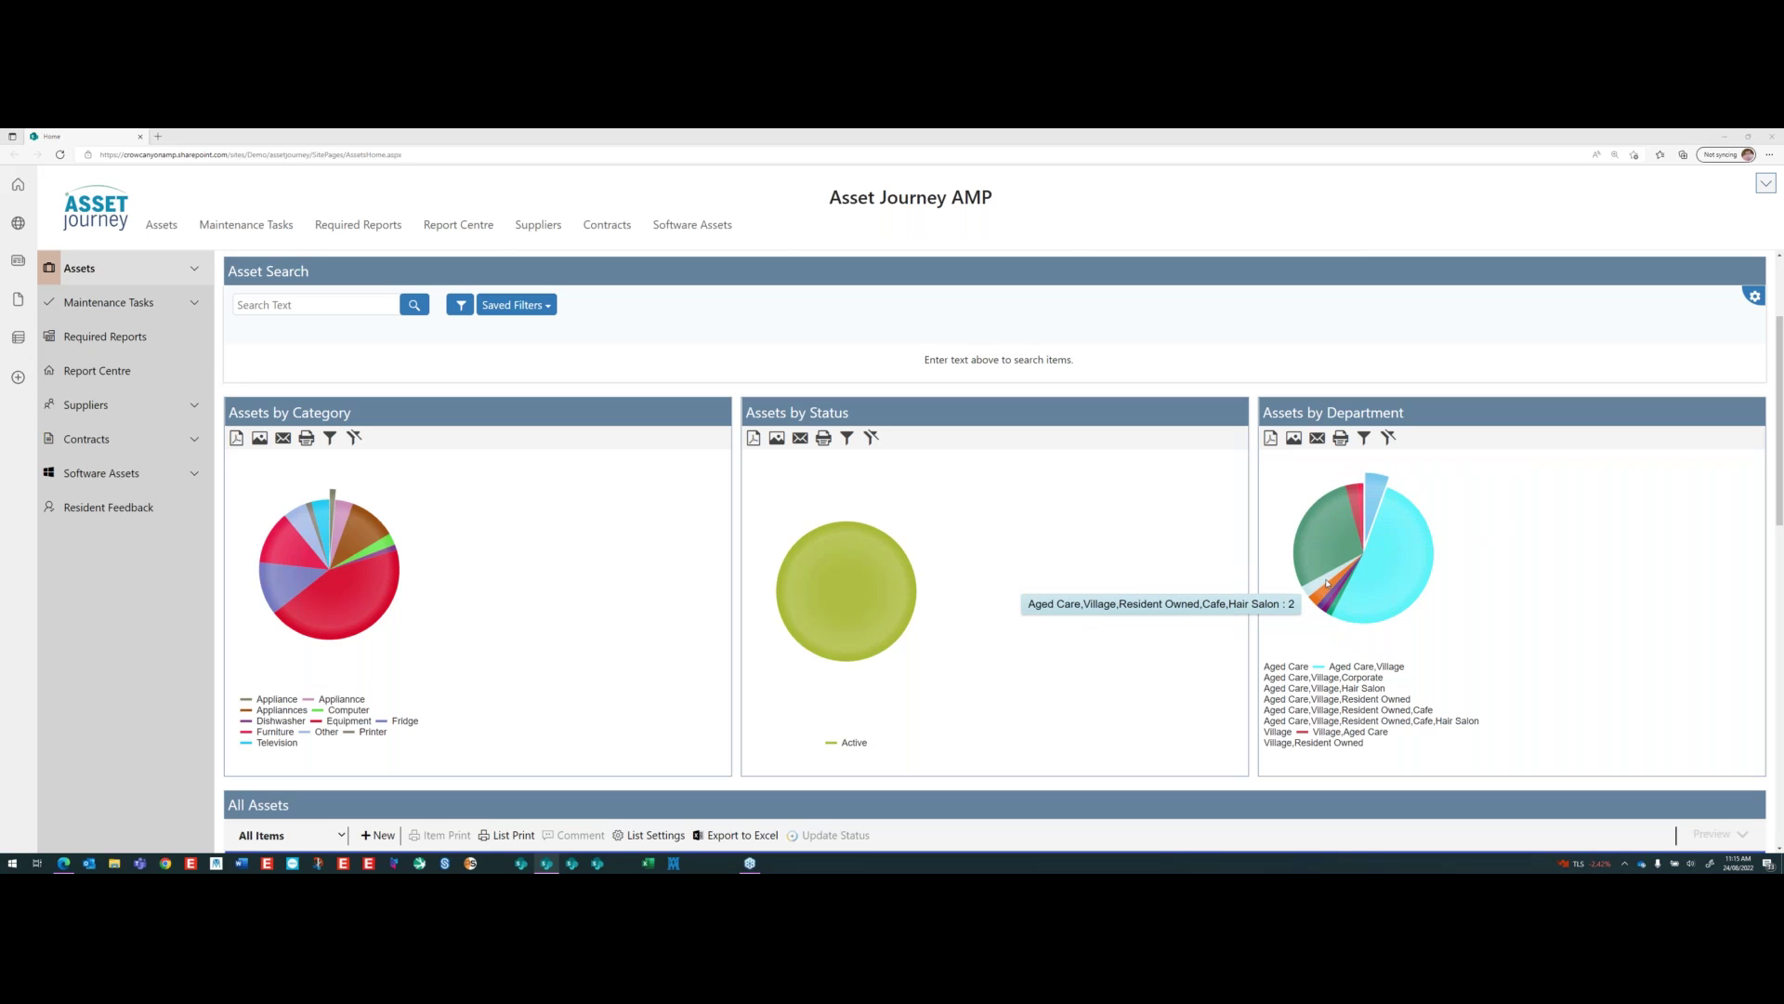
{"action": "mouse_move", "coordinate": [344, 604]}
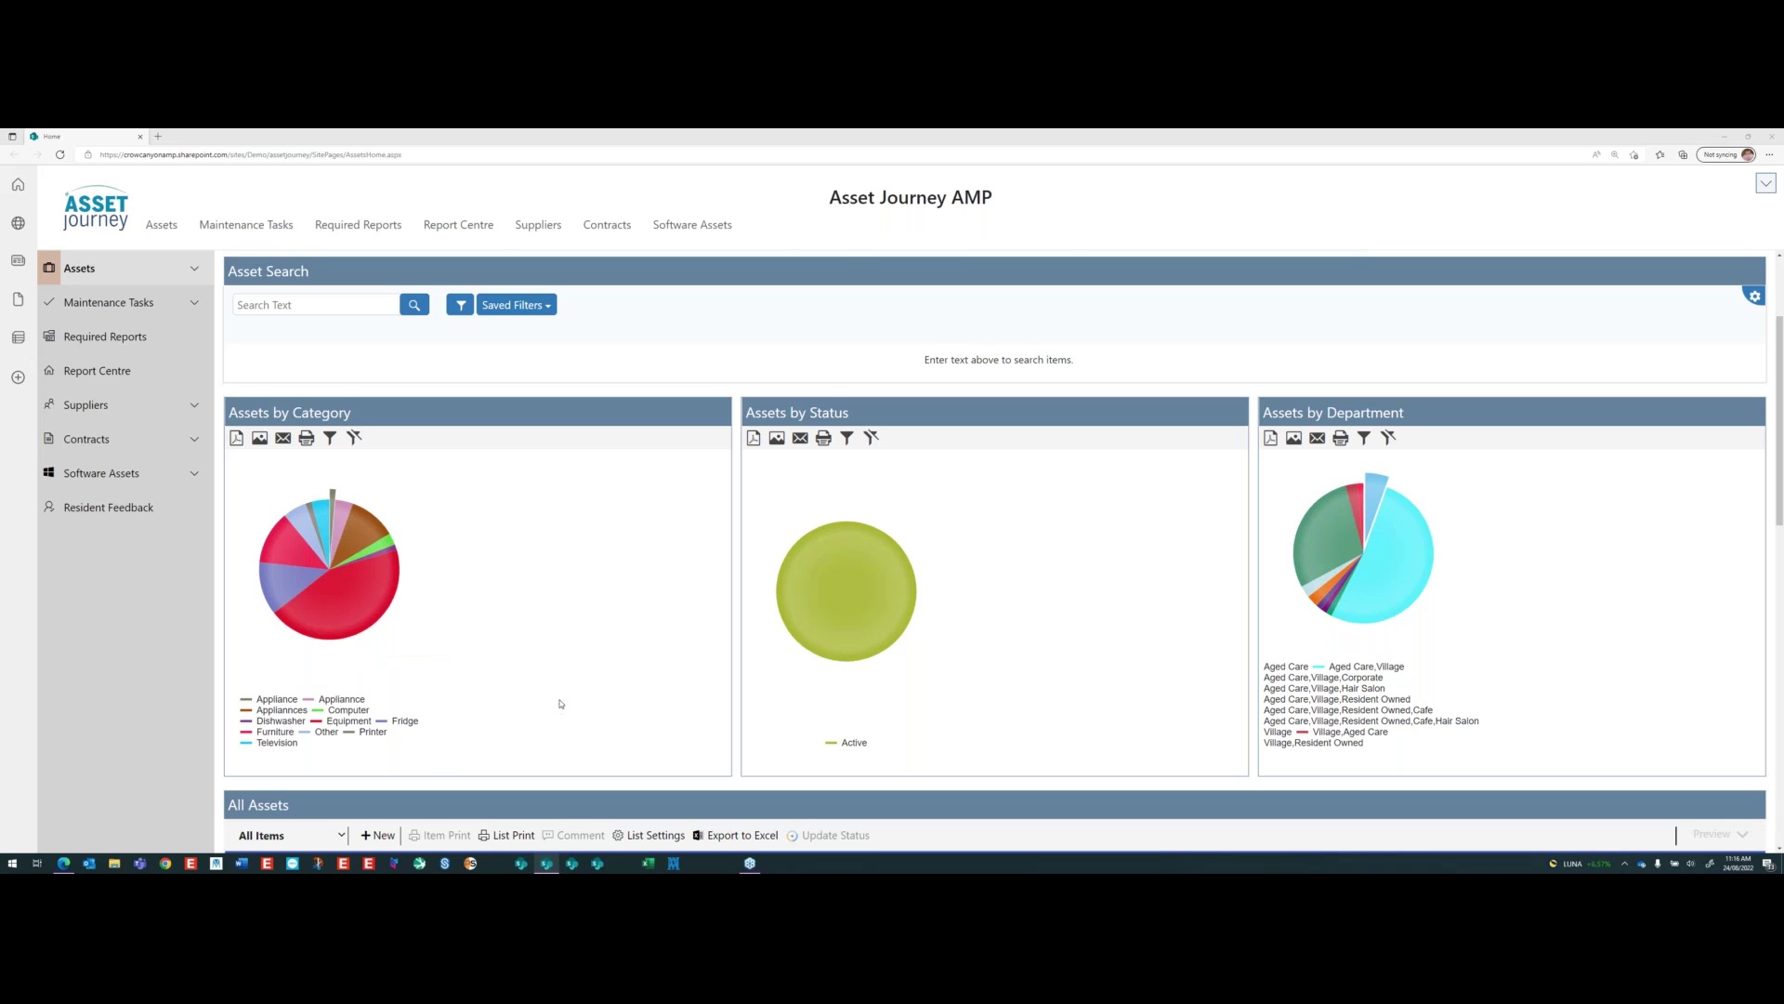
{"action": "scroll", "coordinate": [561, 703], "scroll_direction": "down", "scroll_amount": 5}
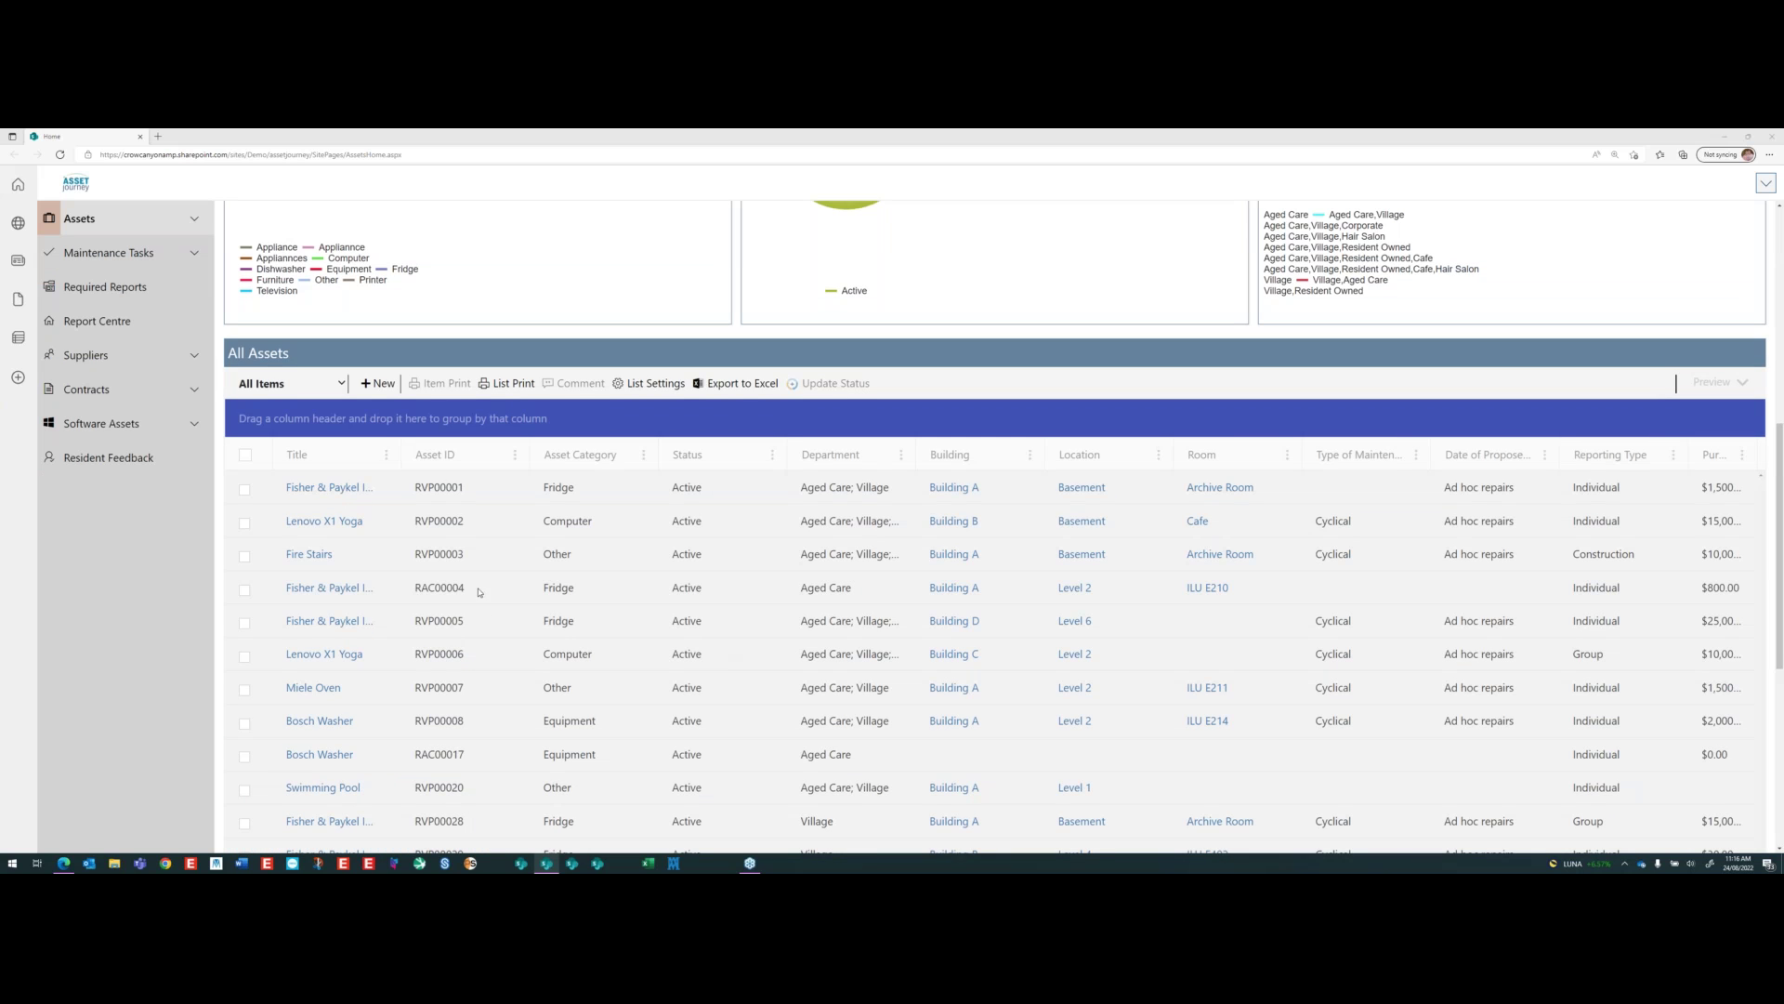
{"action": "scroll", "coordinate": [430, 648], "scroll_direction": "up", "scroll_amount": 5}
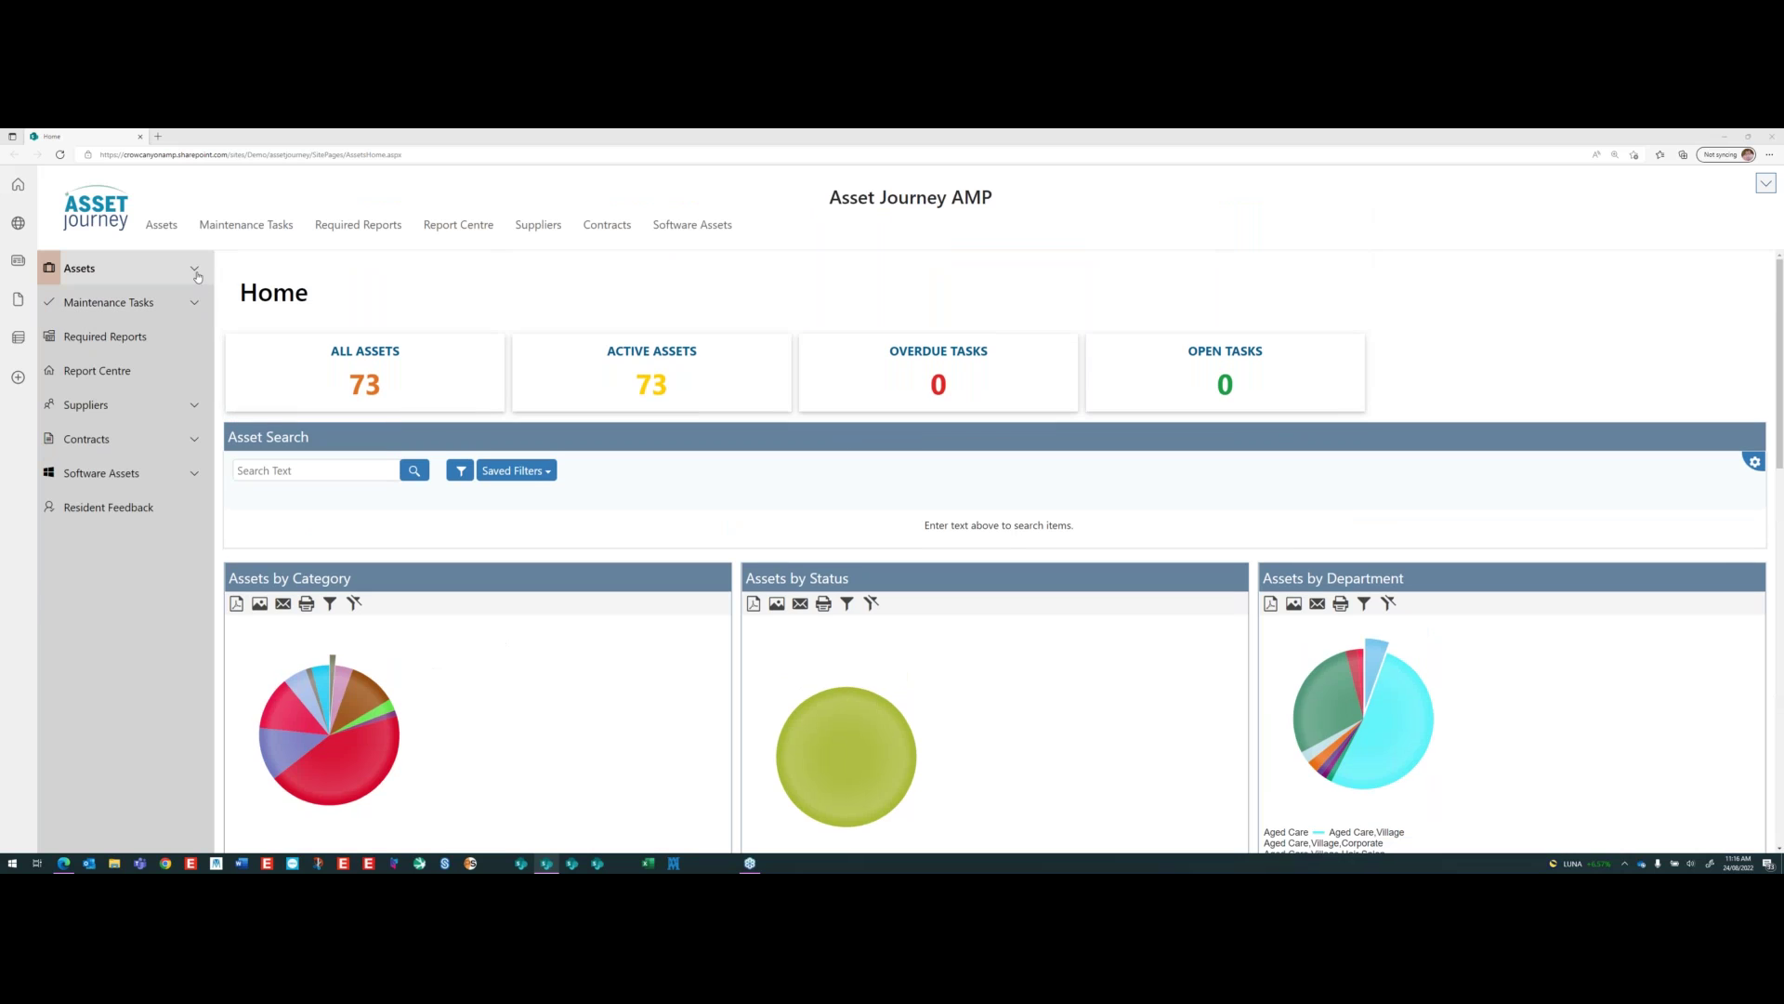
- Start a new asset record and acknowledge the notice about required columns
{"action": "left_click", "coordinate": [194, 270]}
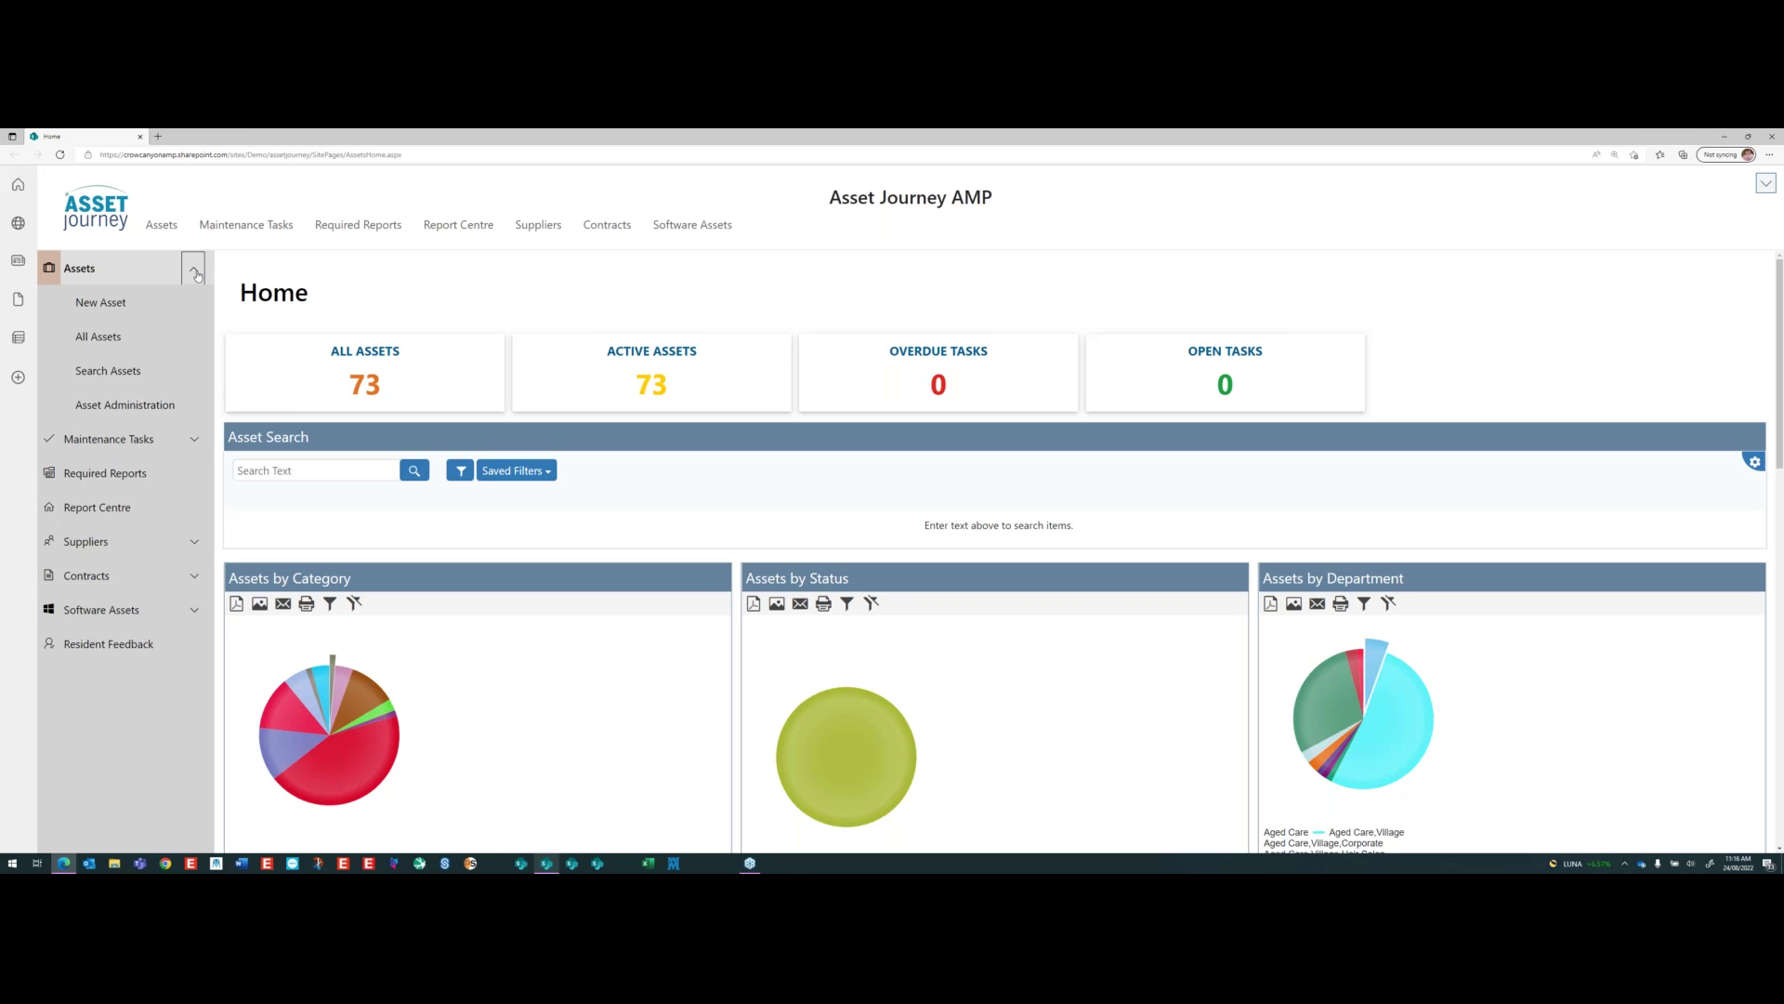
{"action": "left_click", "coordinate": [152, 296]}
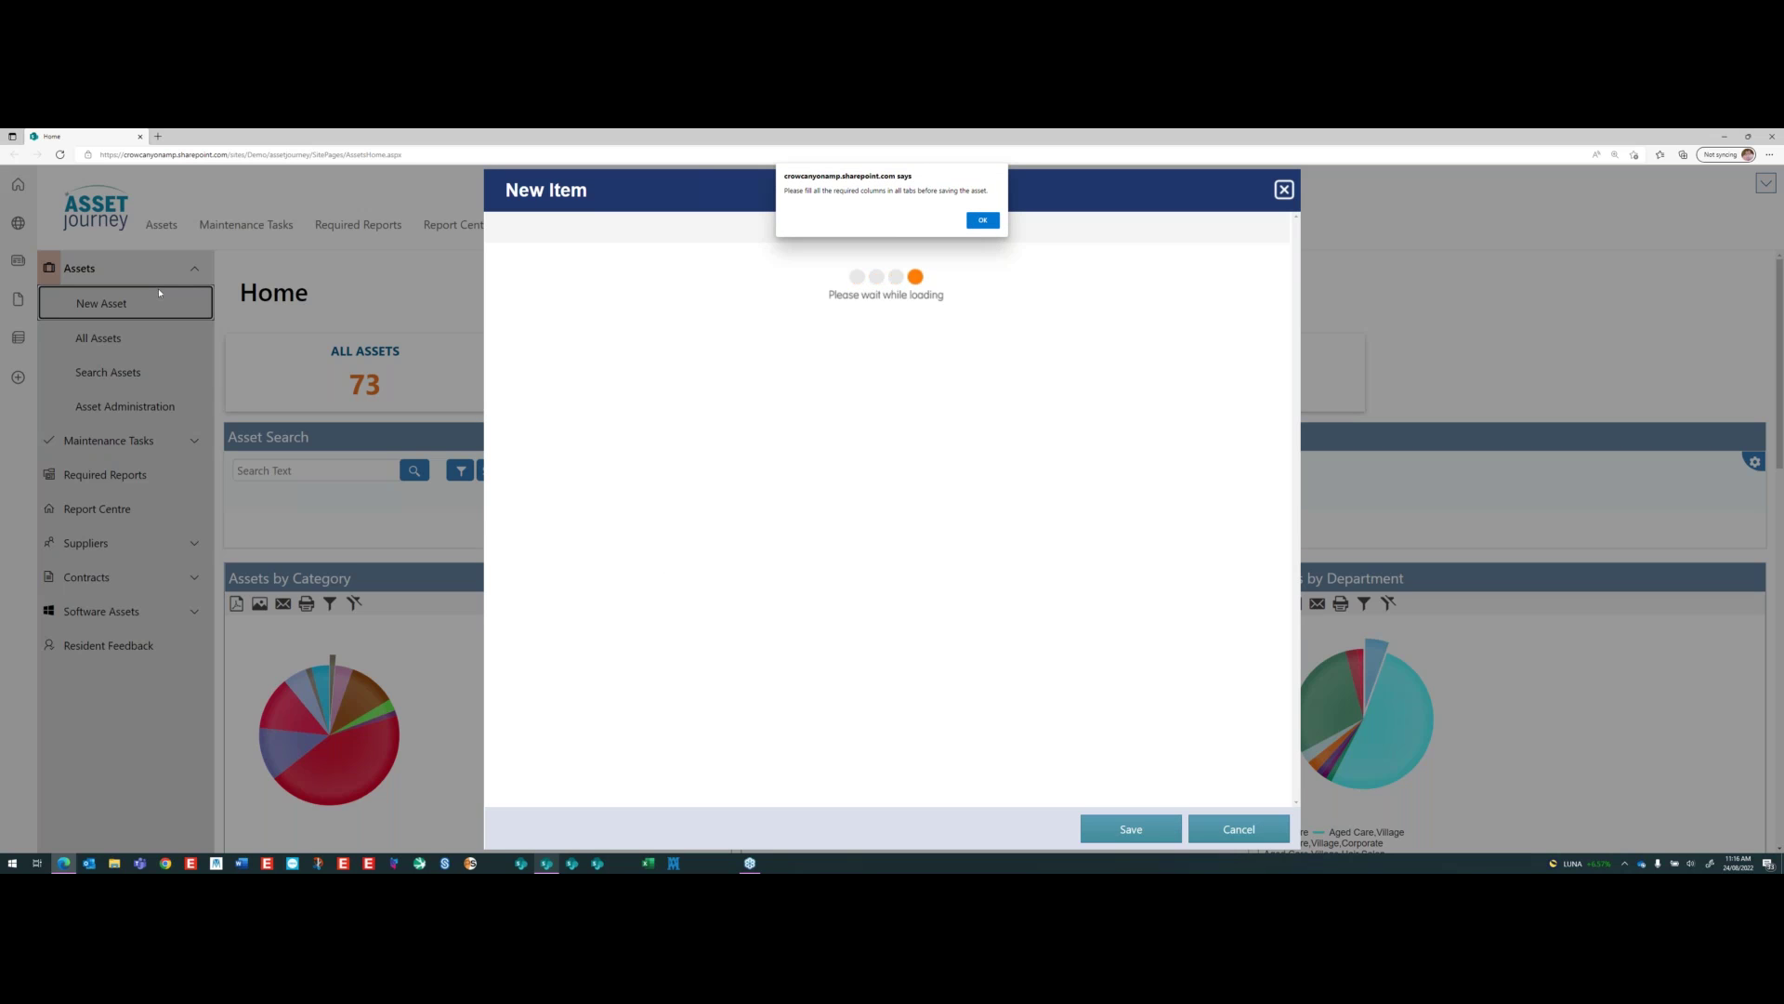
{"action": "left_click", "coordinate": [991, 222]}
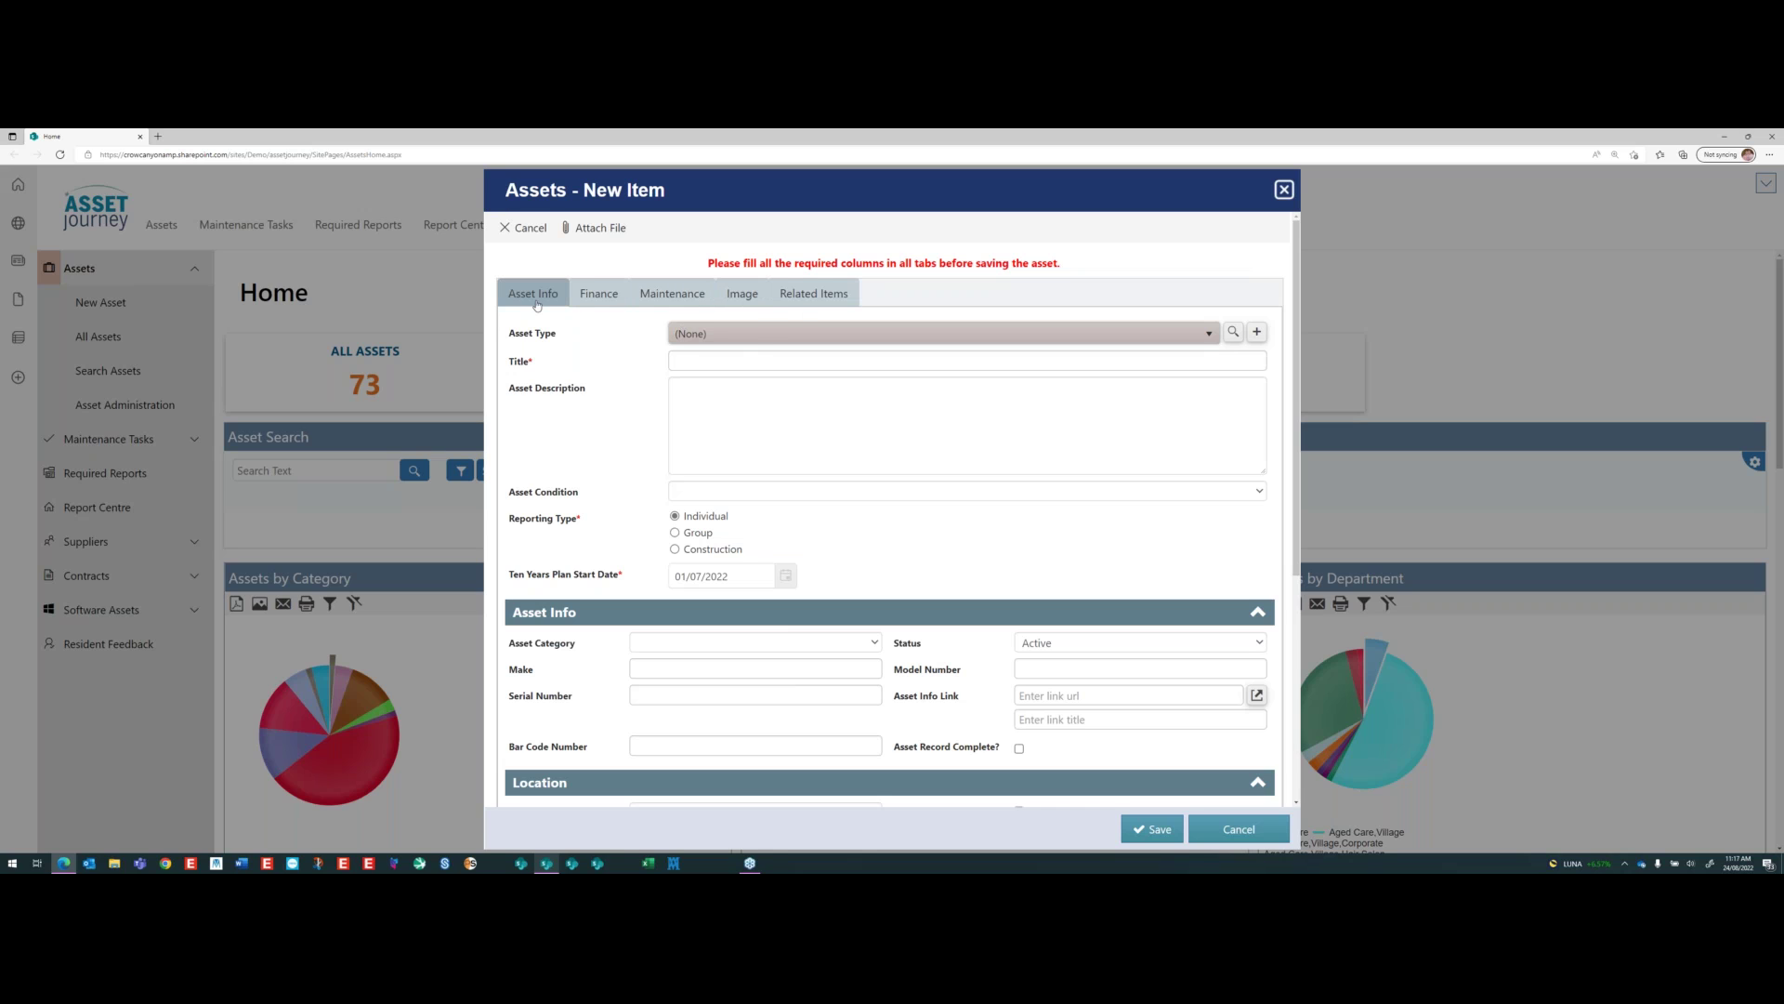
- Set the new asset's type to Asko Dishwasher and enter "decription" as the asset description
{"action": "left_click", "coordinate": [848, 339]}
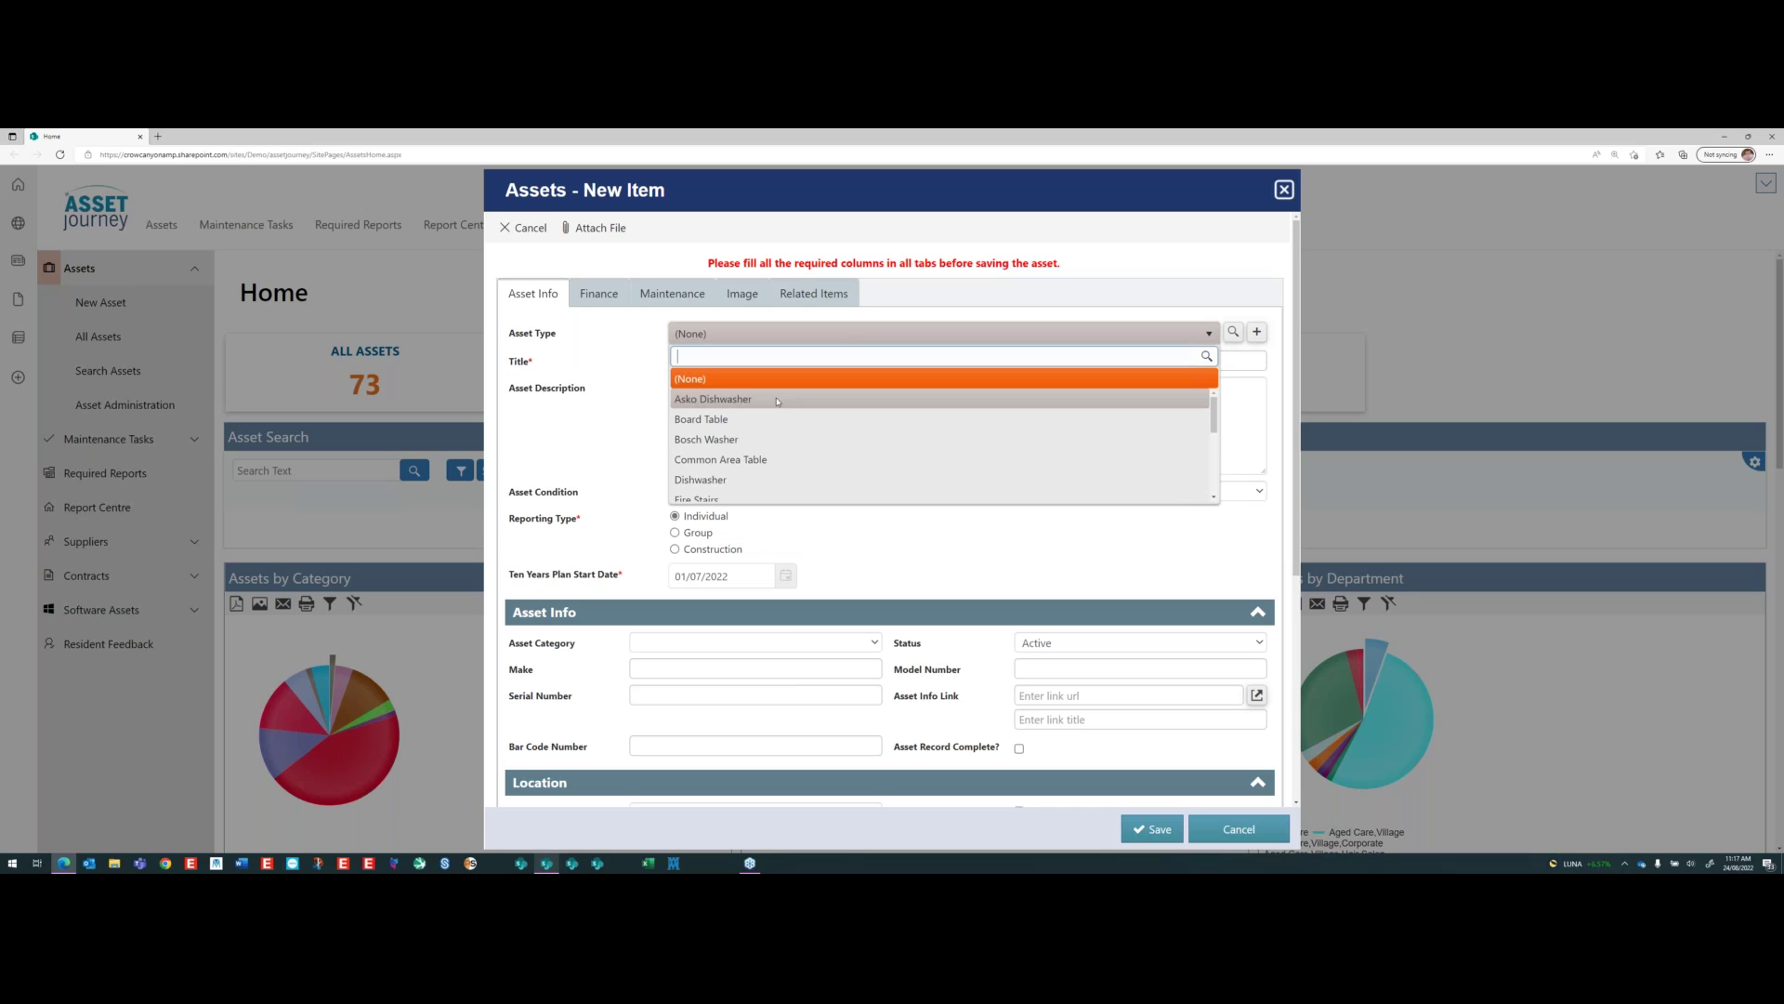
{"action": "left_click", "coordinate": [806, 399]}
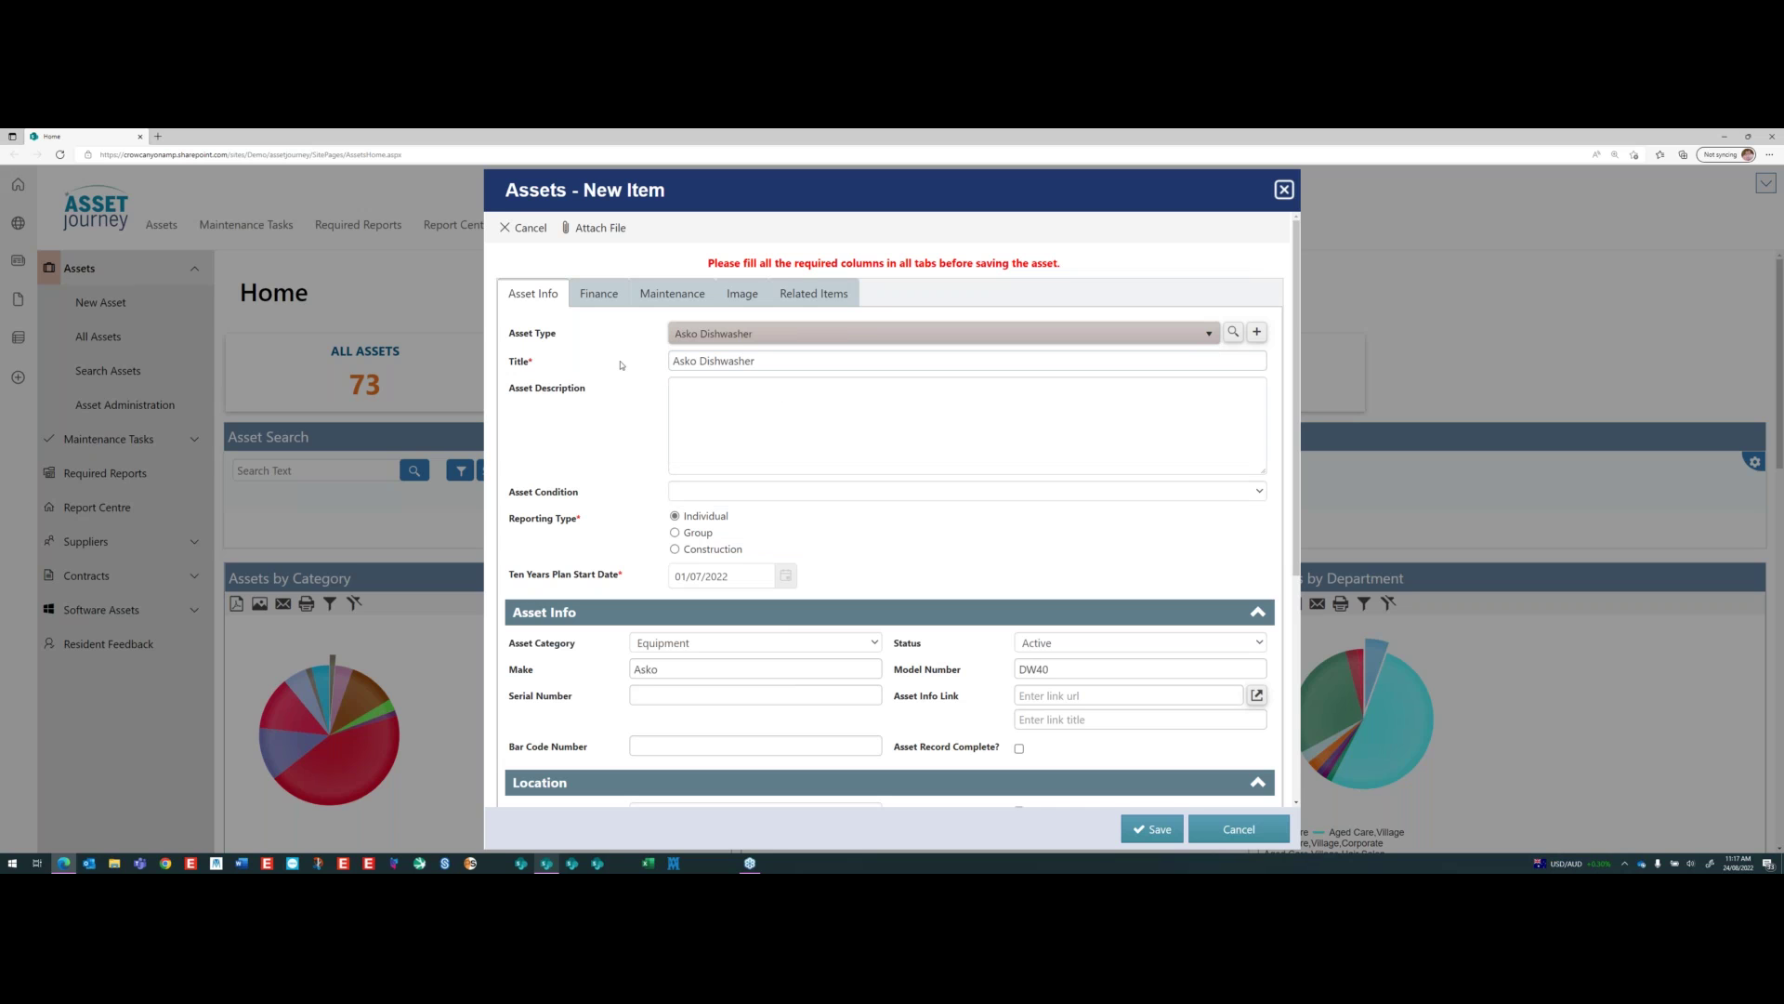
{"action": "left_click", "coordinate": [779, 420]}
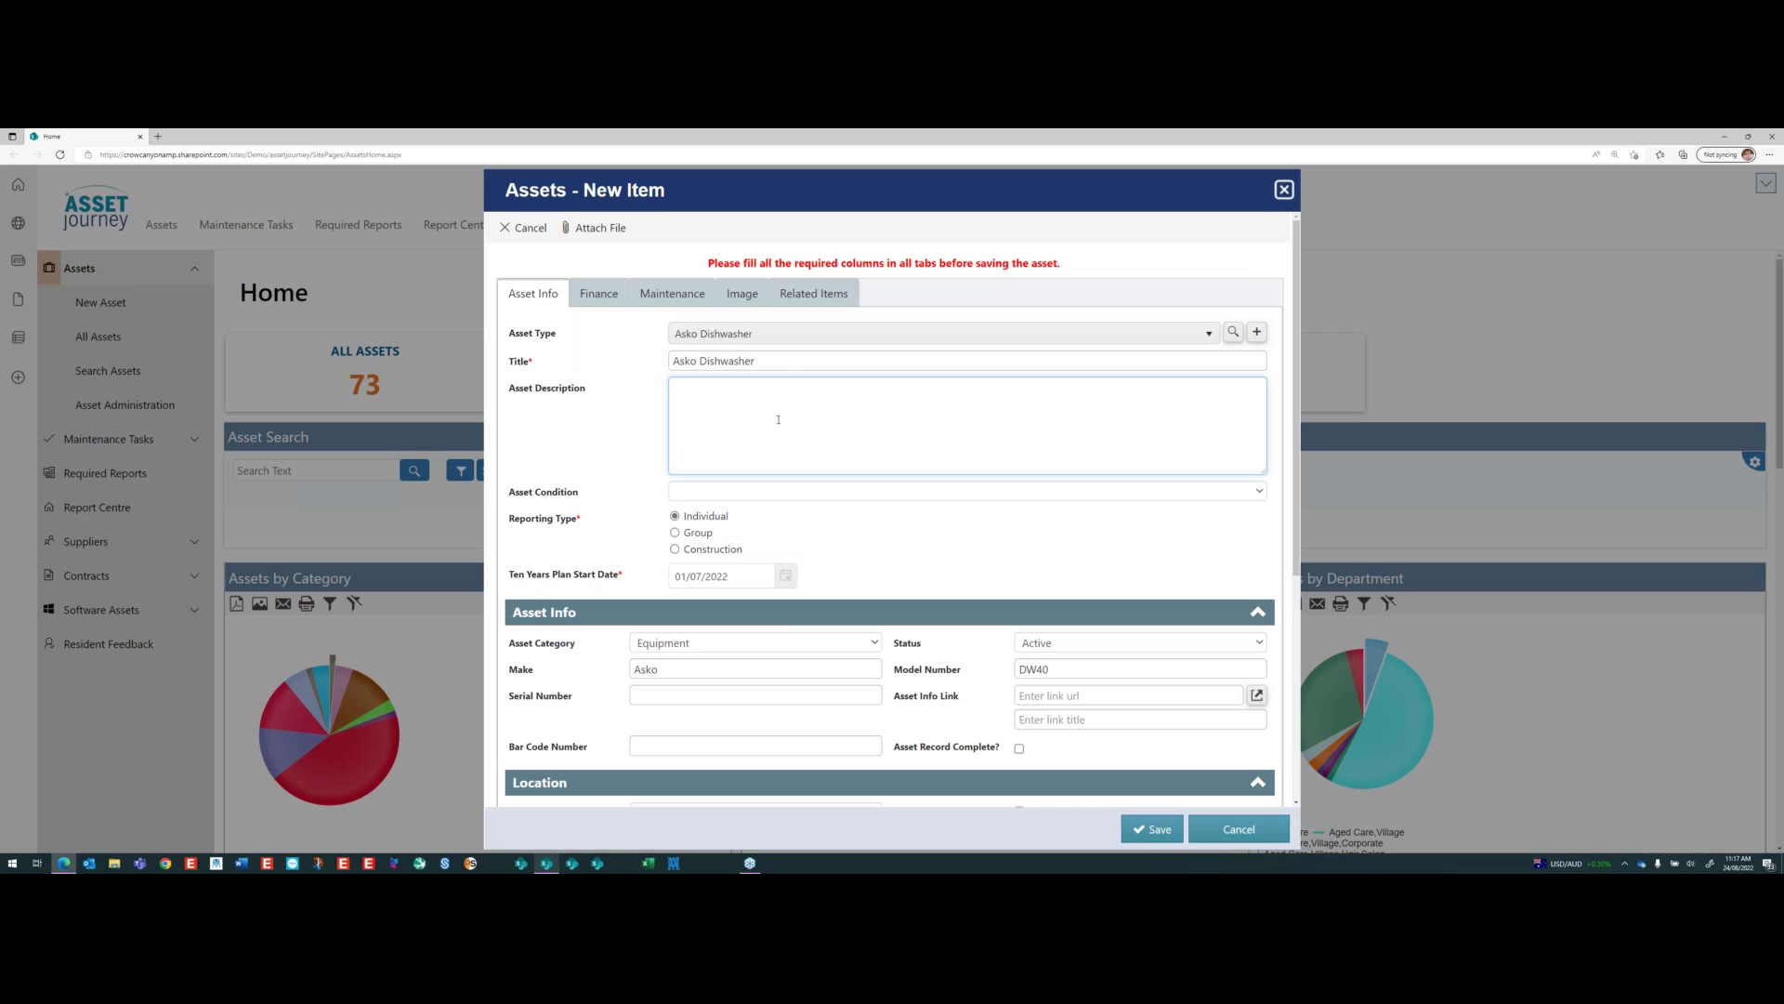
{"action": "type", "text": "decription"}
- Set the Asko Dishwasher's asset condition to Good
{"action": "left_click", "coordinate": [822, 489]}
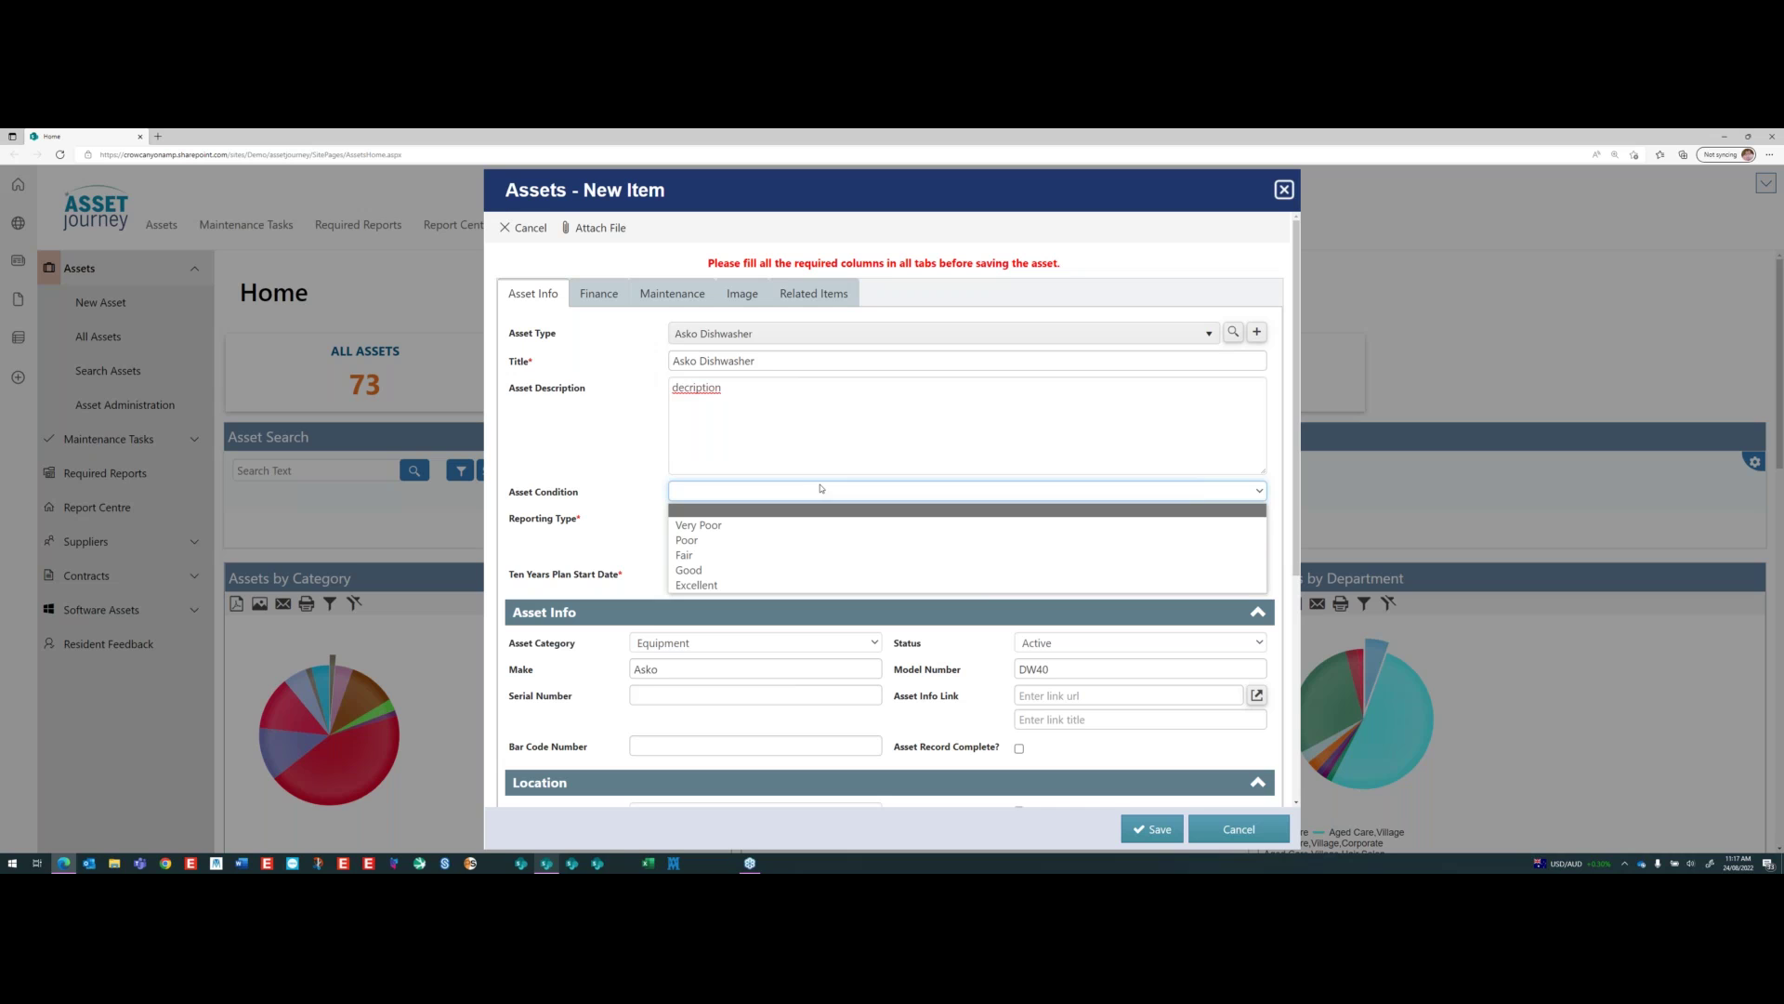
{"action": "left_click", "coordinate": [712, 490]}
{"action": "left_click", "coordinate": [717, 489]}
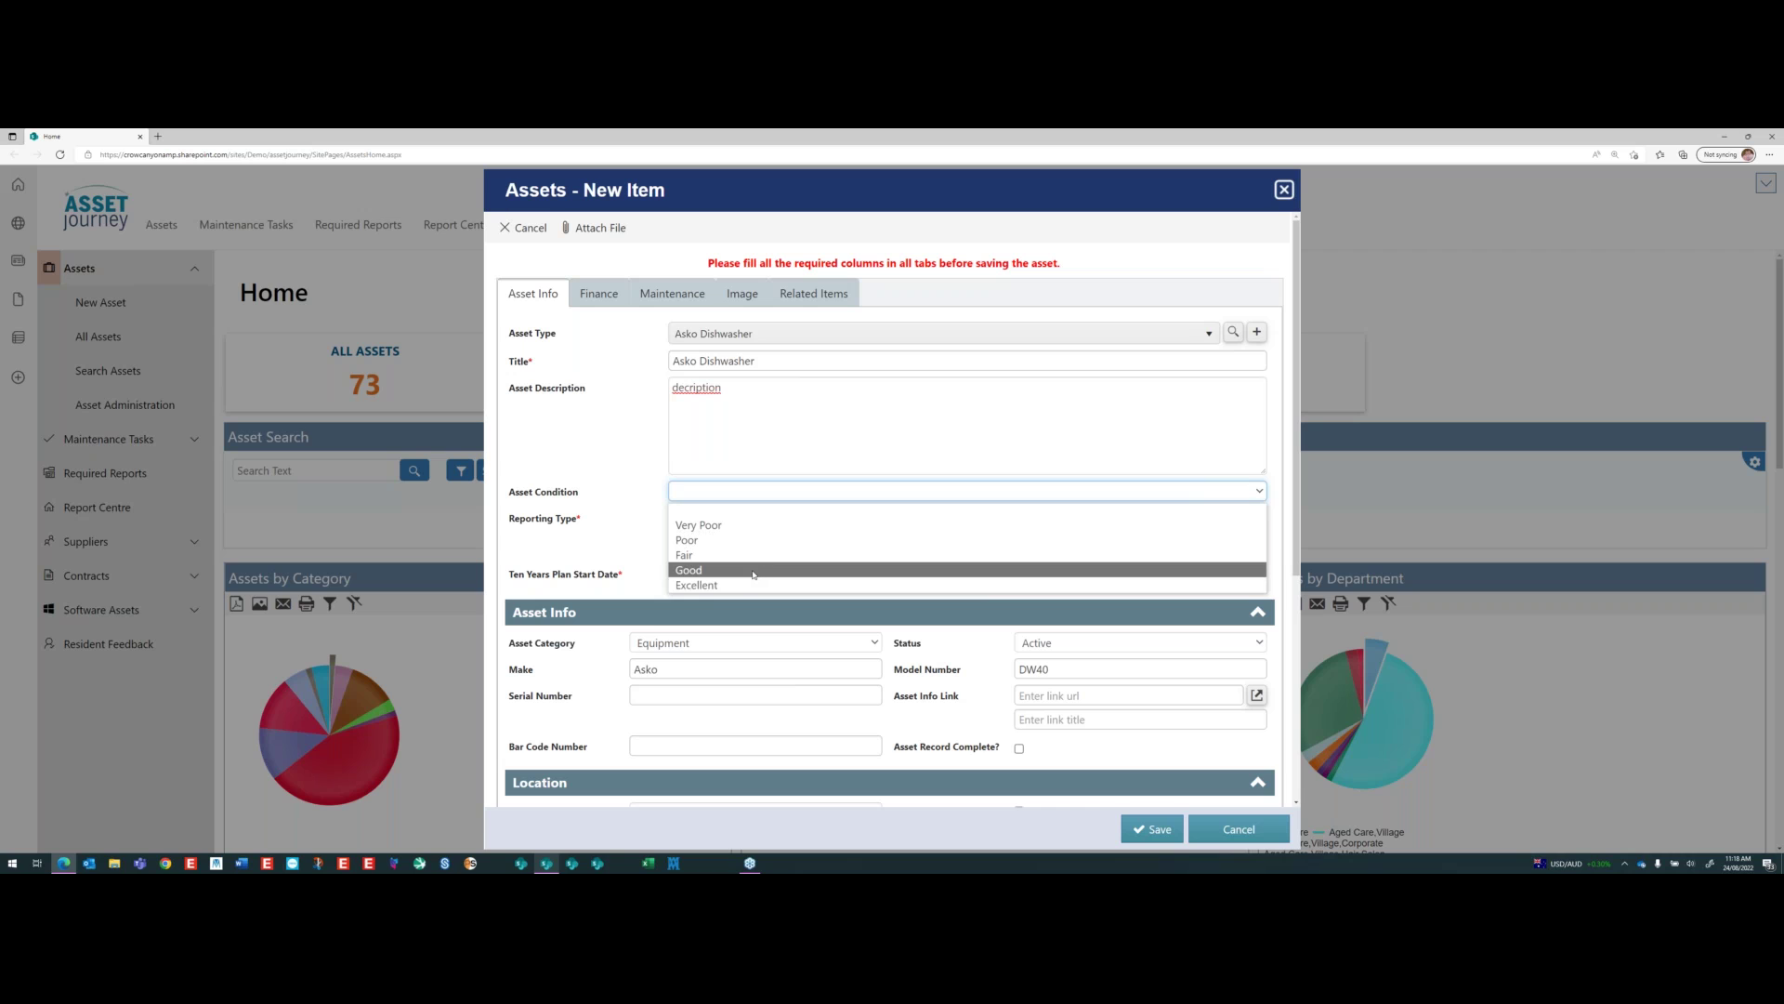
{"action": "left_click", "coordinate": [695, 496]}
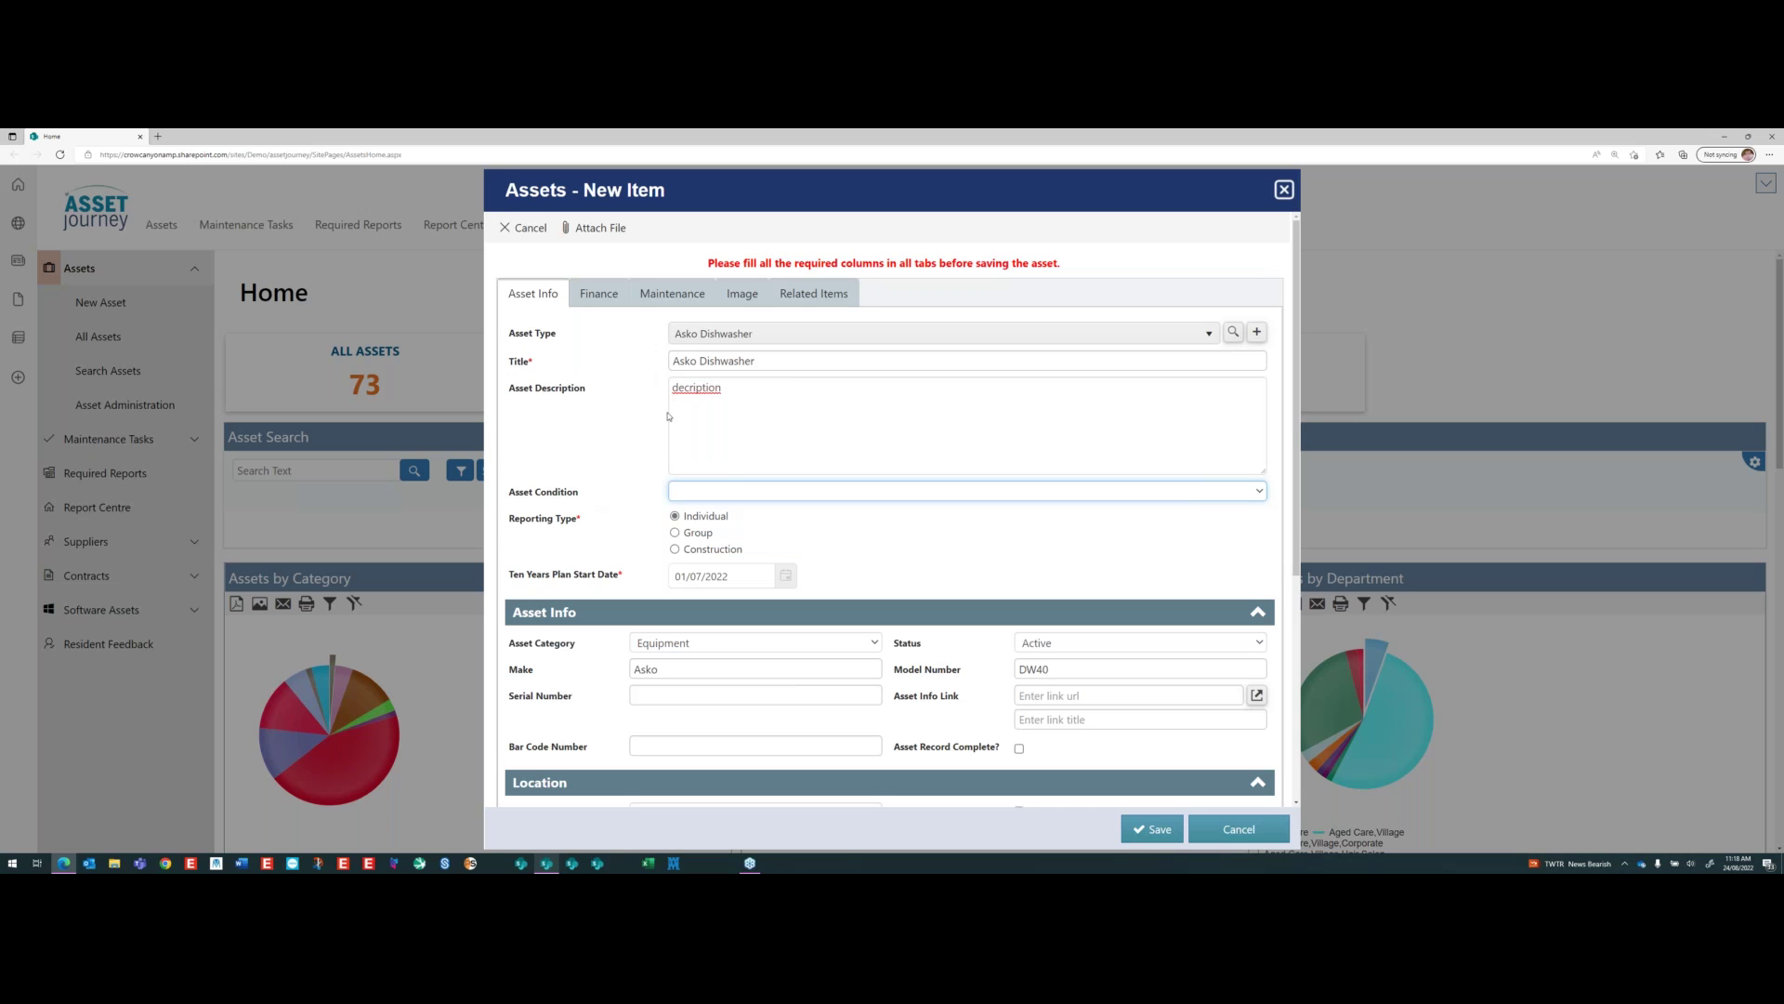
{"action": "left_click", "coordinate": [771, 490]}
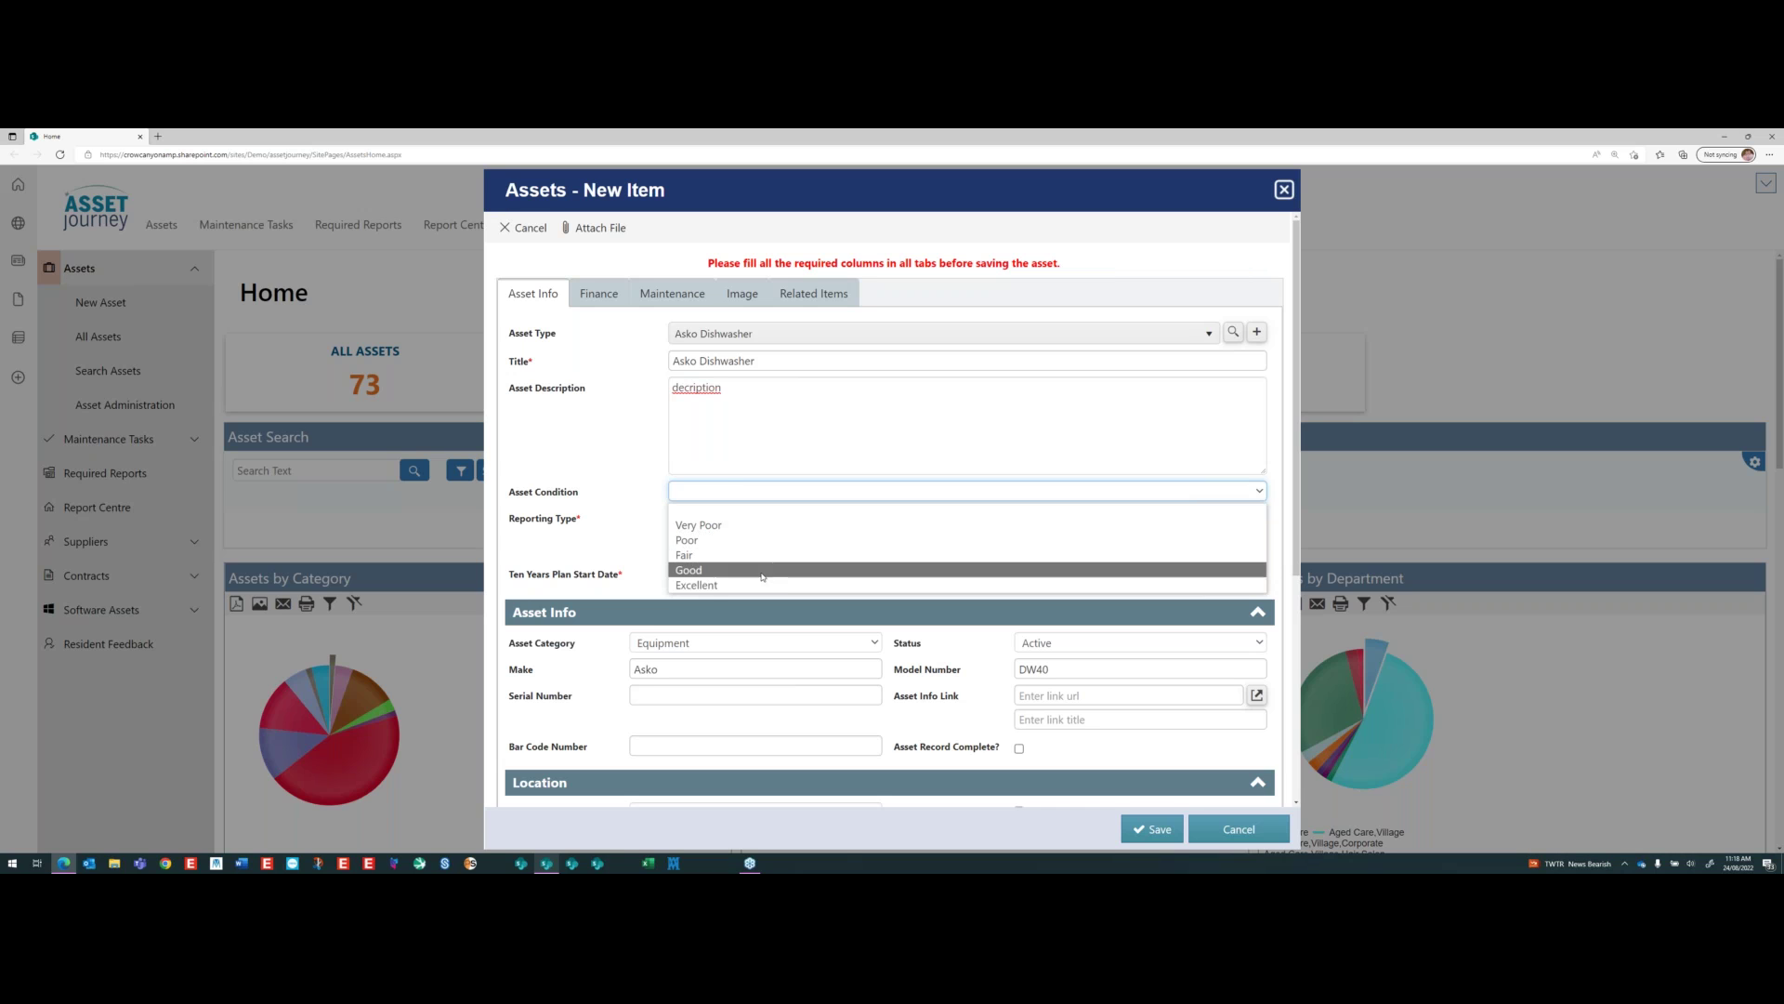
{"action": "left_click", "coordinate": [766, 577]}
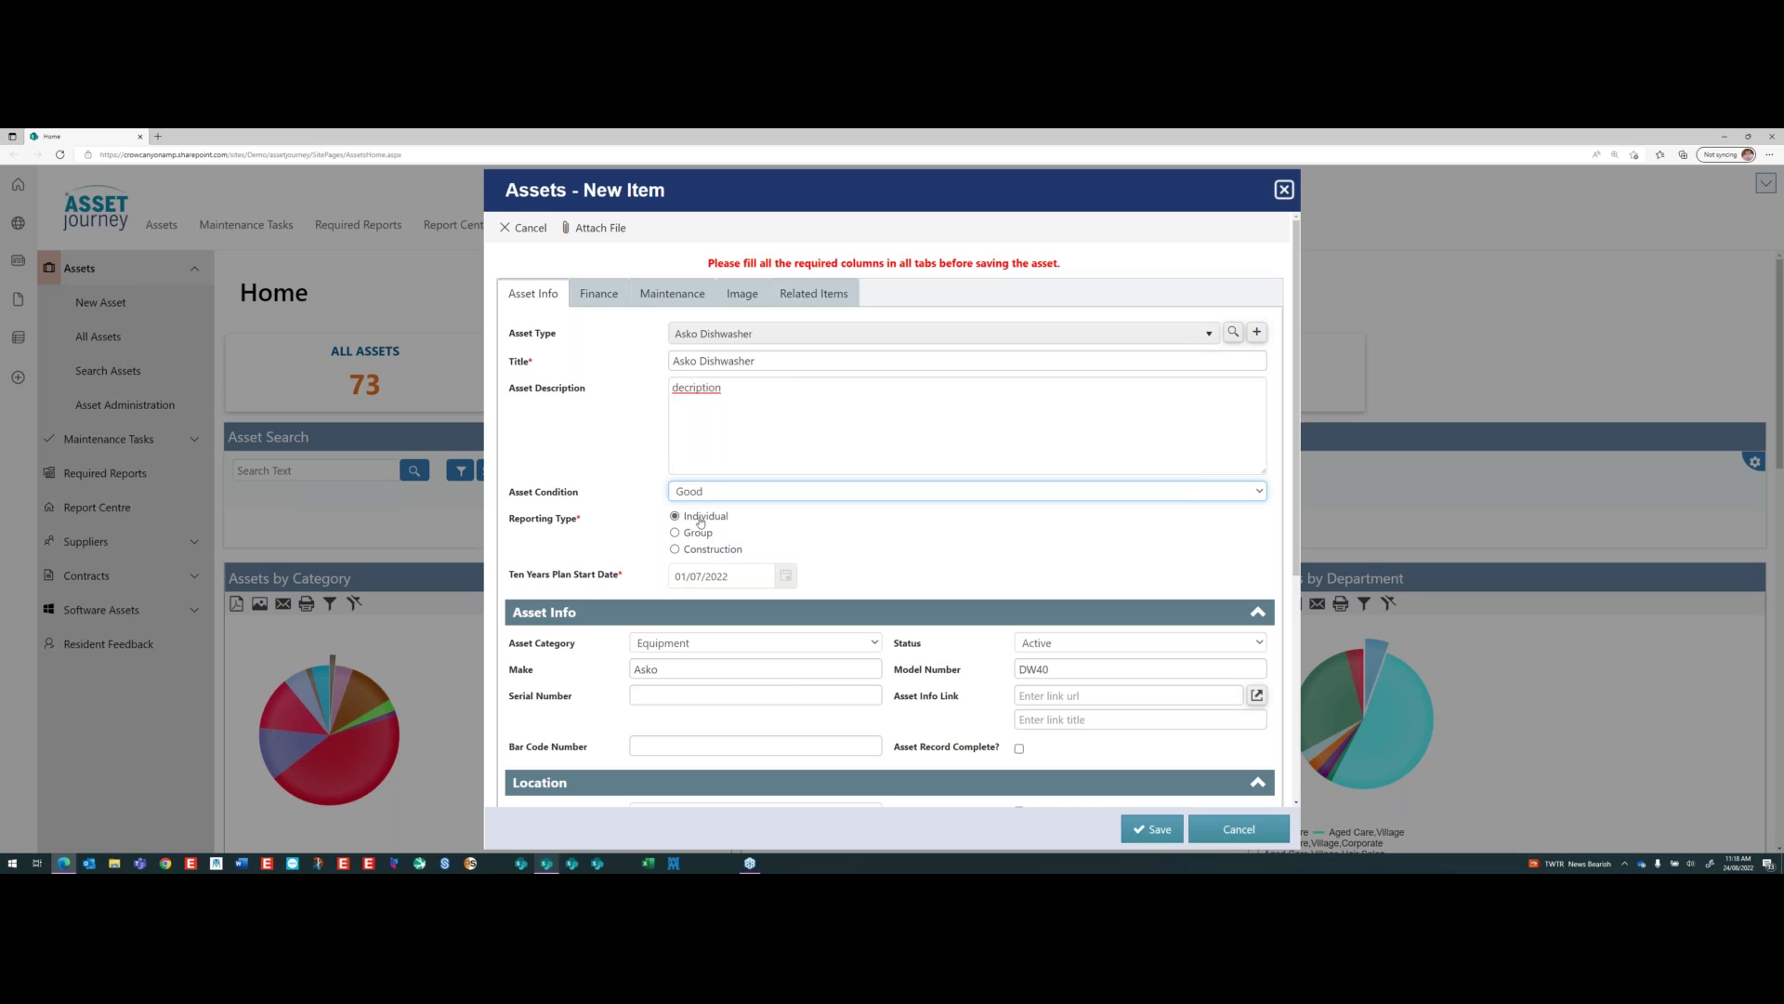
- Try the Group reporting type, browse its available groups, try Construction, and return the reporting type to Individual
{"action": "left_click", "coordinate": [697, 532]}
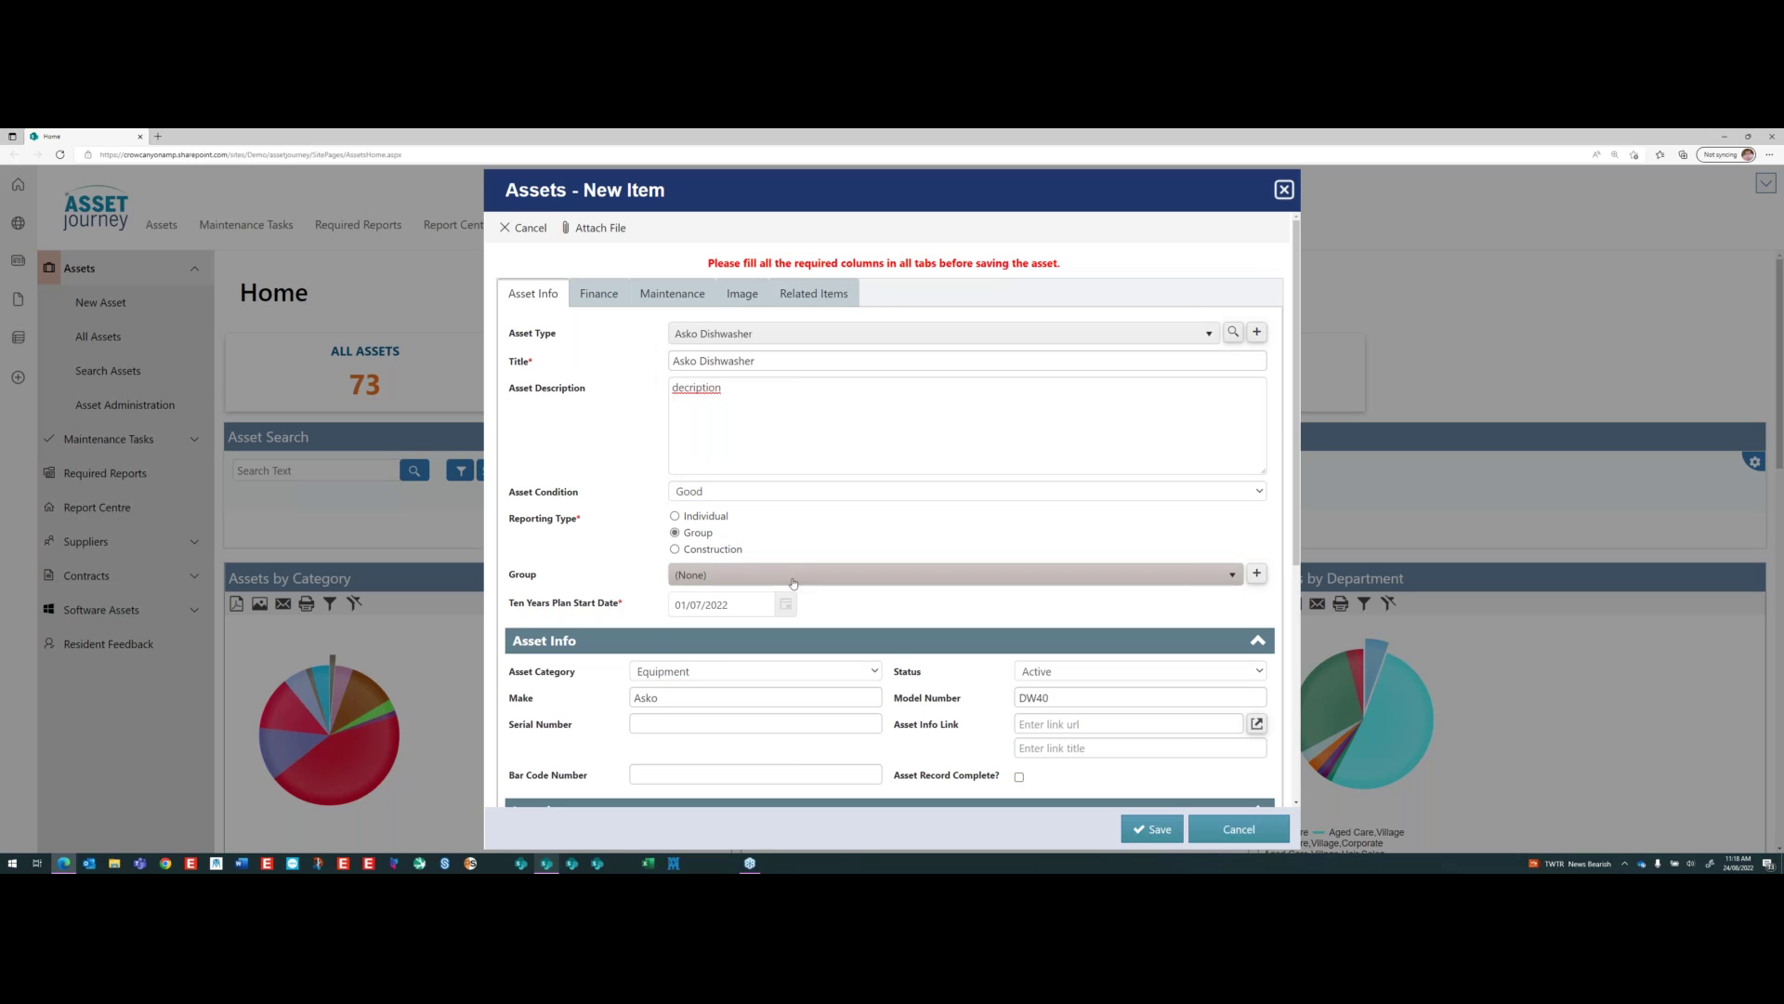
{"action": "left_click", "coordinate": [793, 581]}
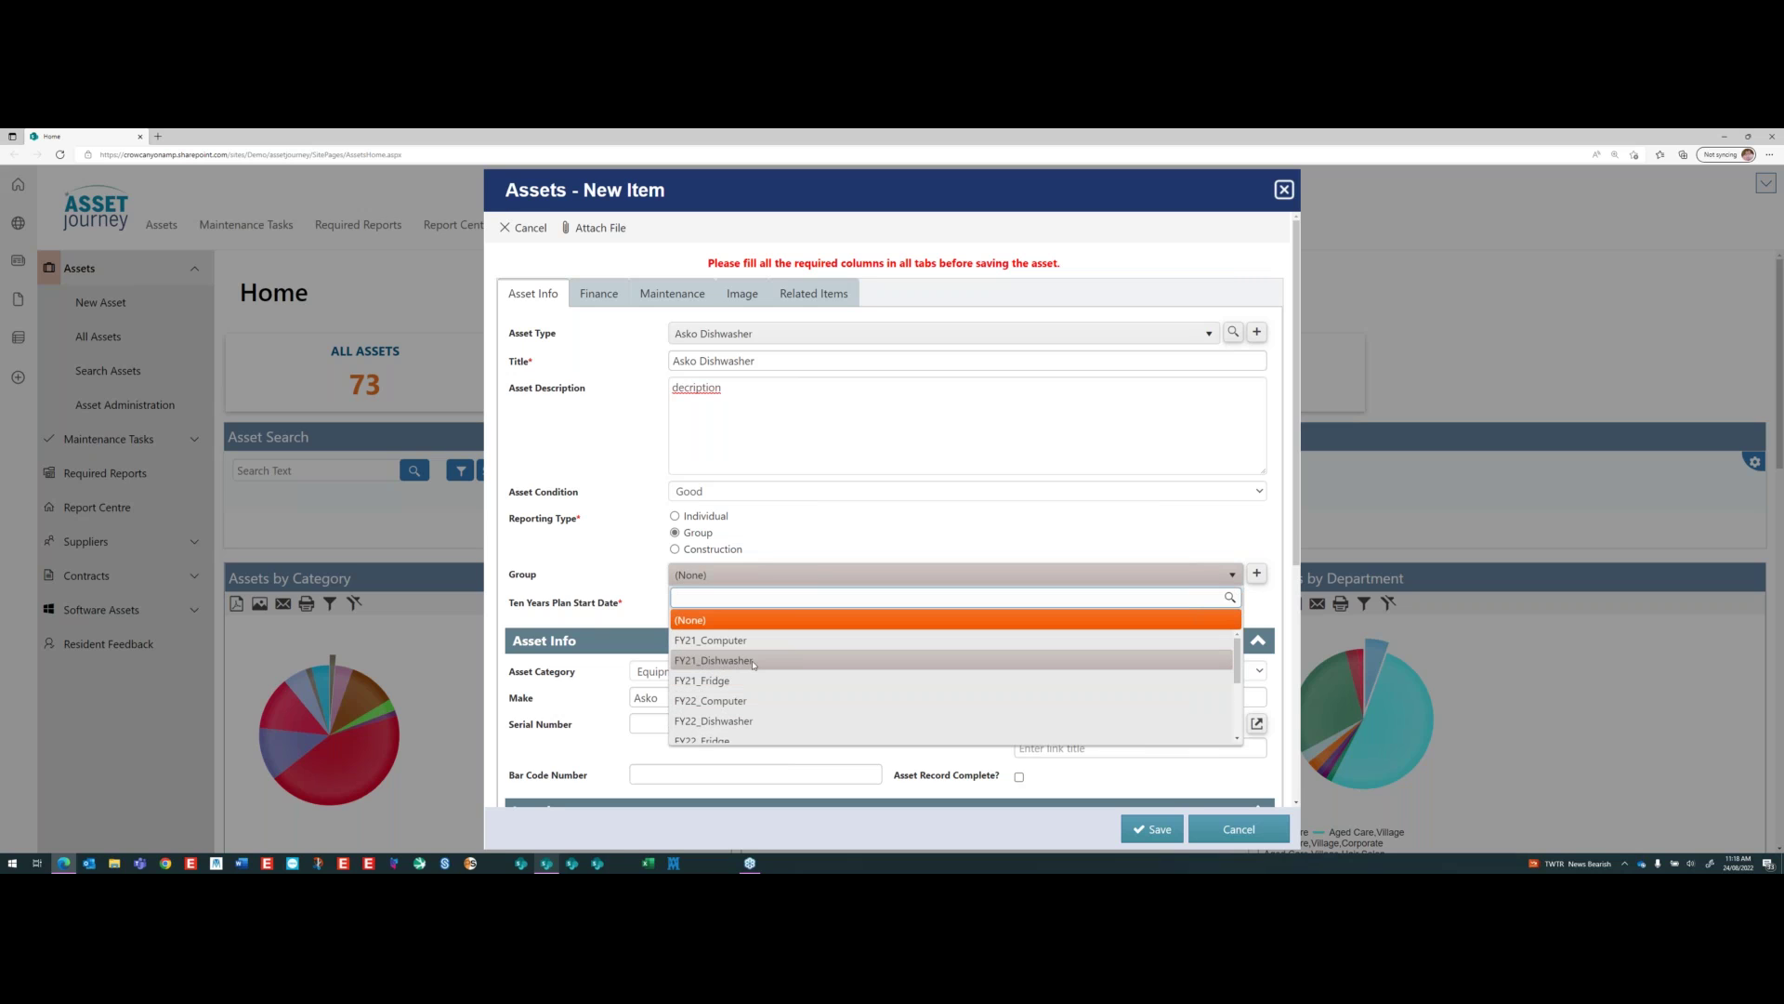
{"action": "scroll", "coordinate": [754, 664], "scroll_direction": "down", "scroll_amount": 1}
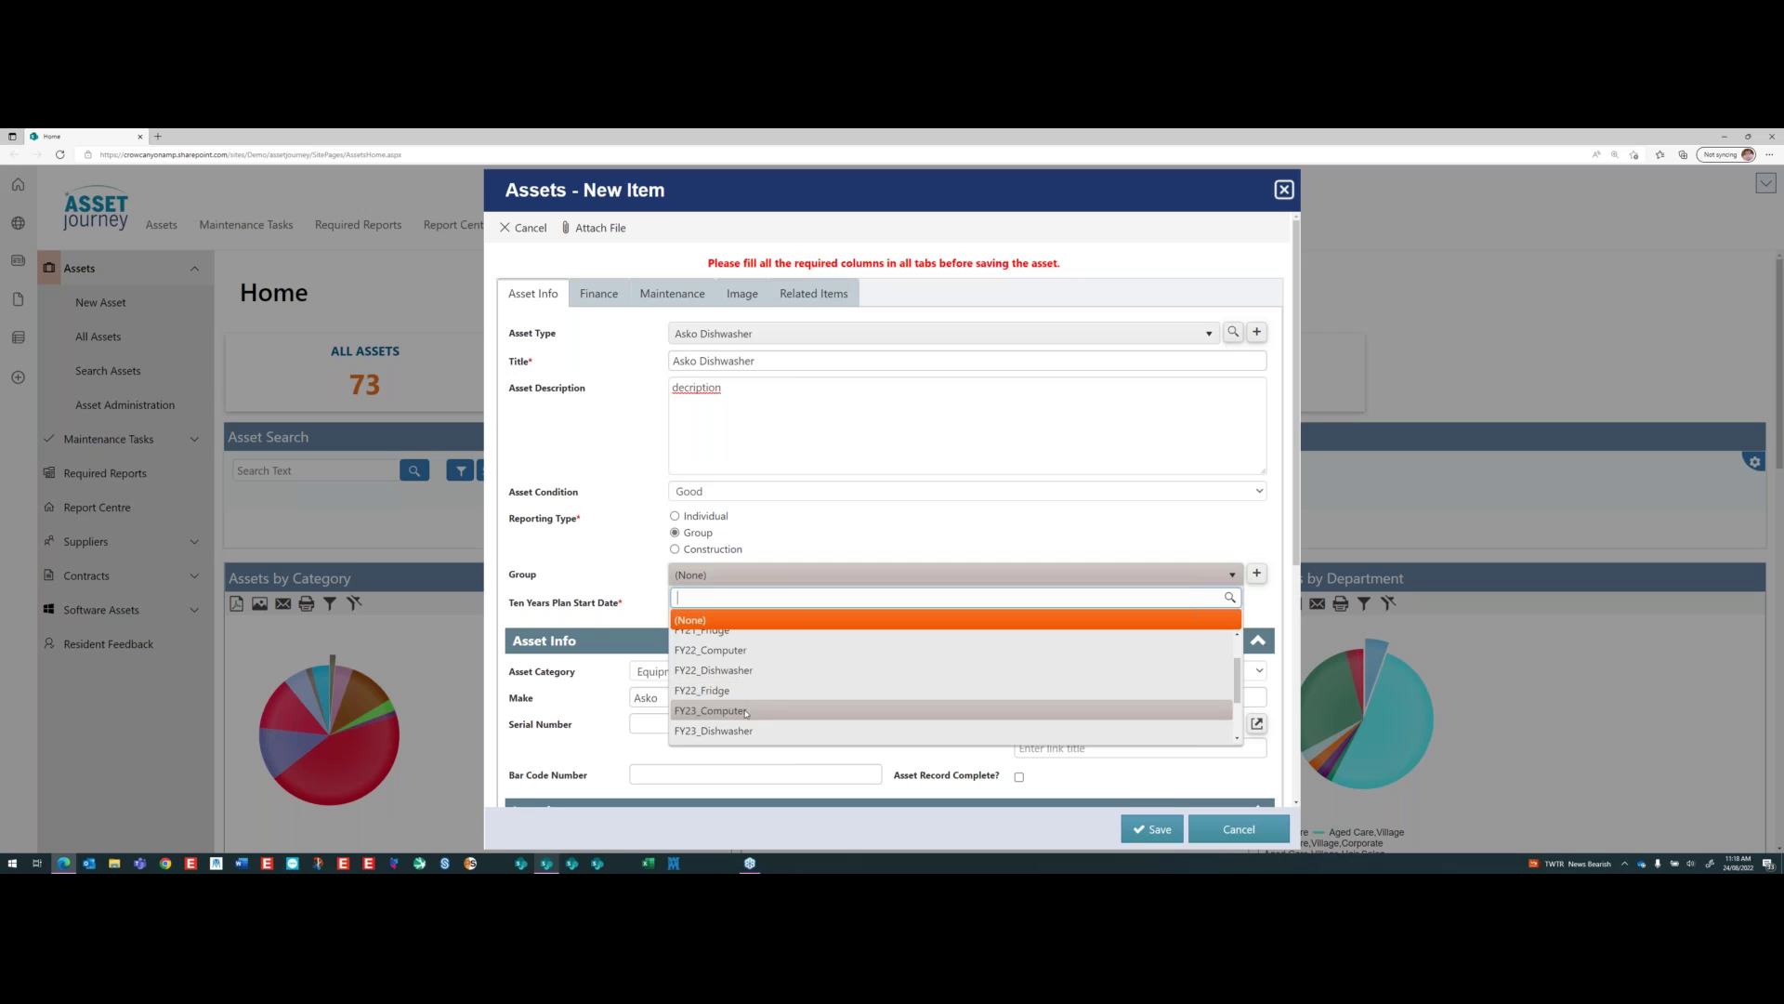
{"action": "left_click", "coordinate": [821, 544]}
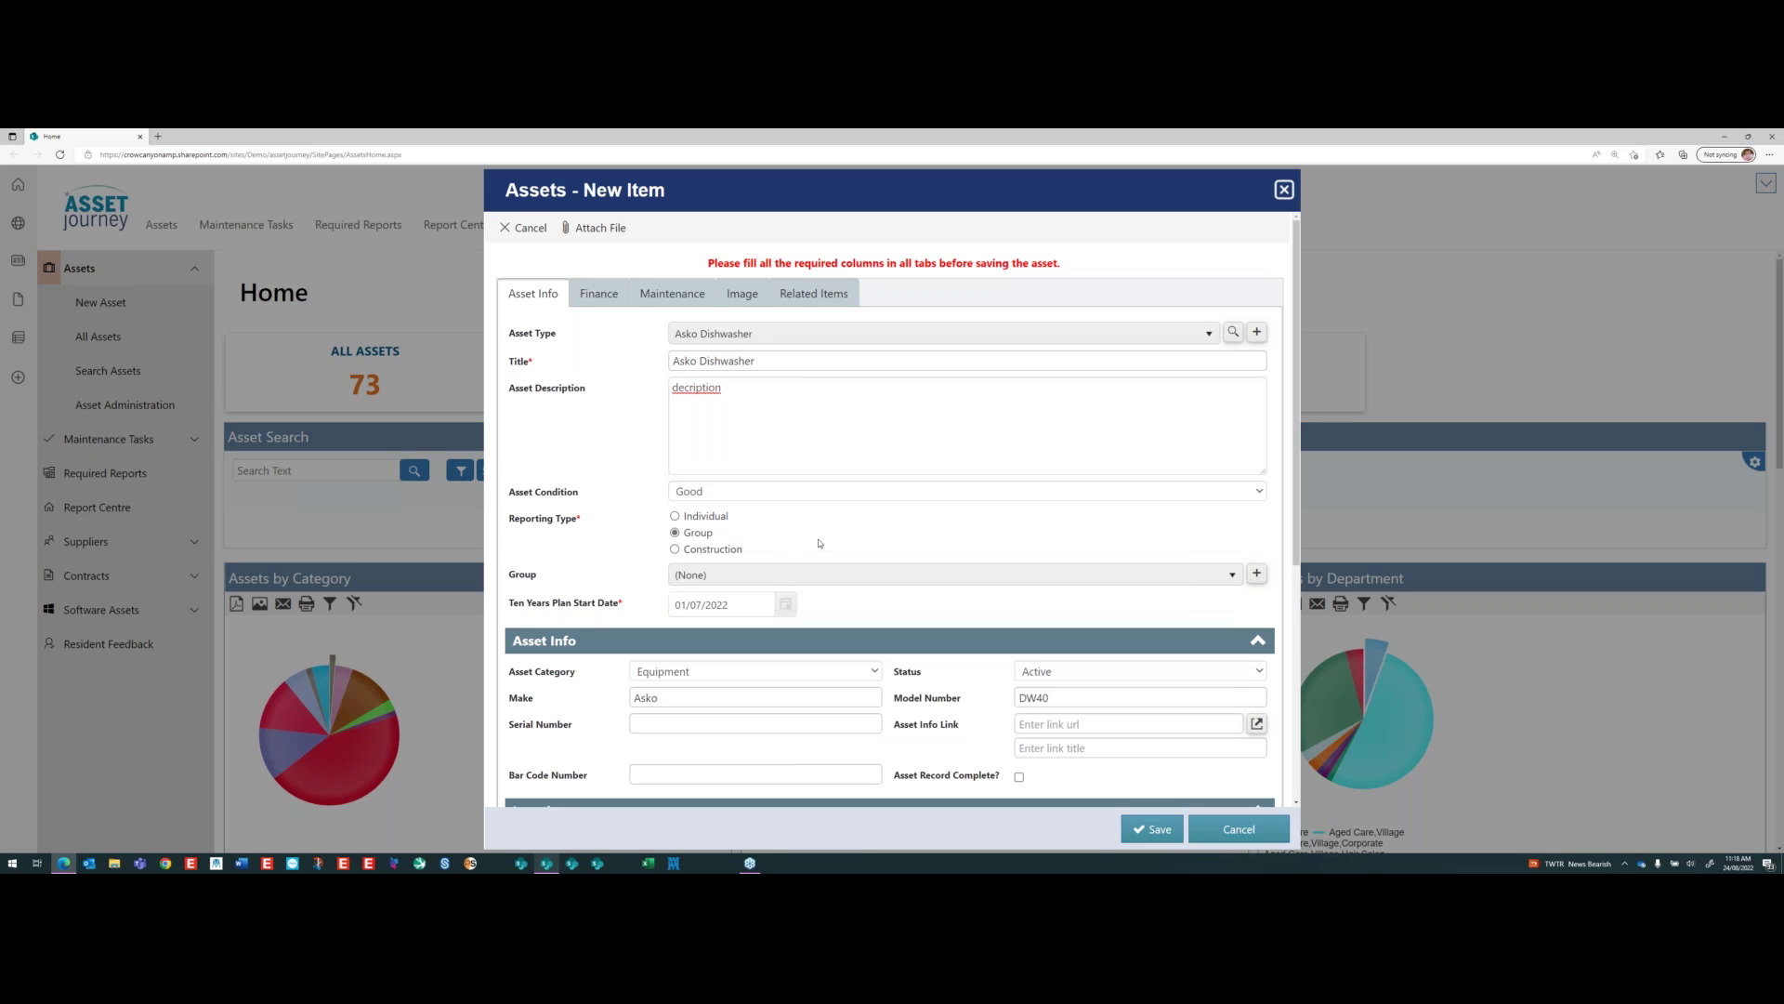
{"action": "scroll", "coordinate": [819, 543], "scroll_direction": "down", "scroll_amount": 1}
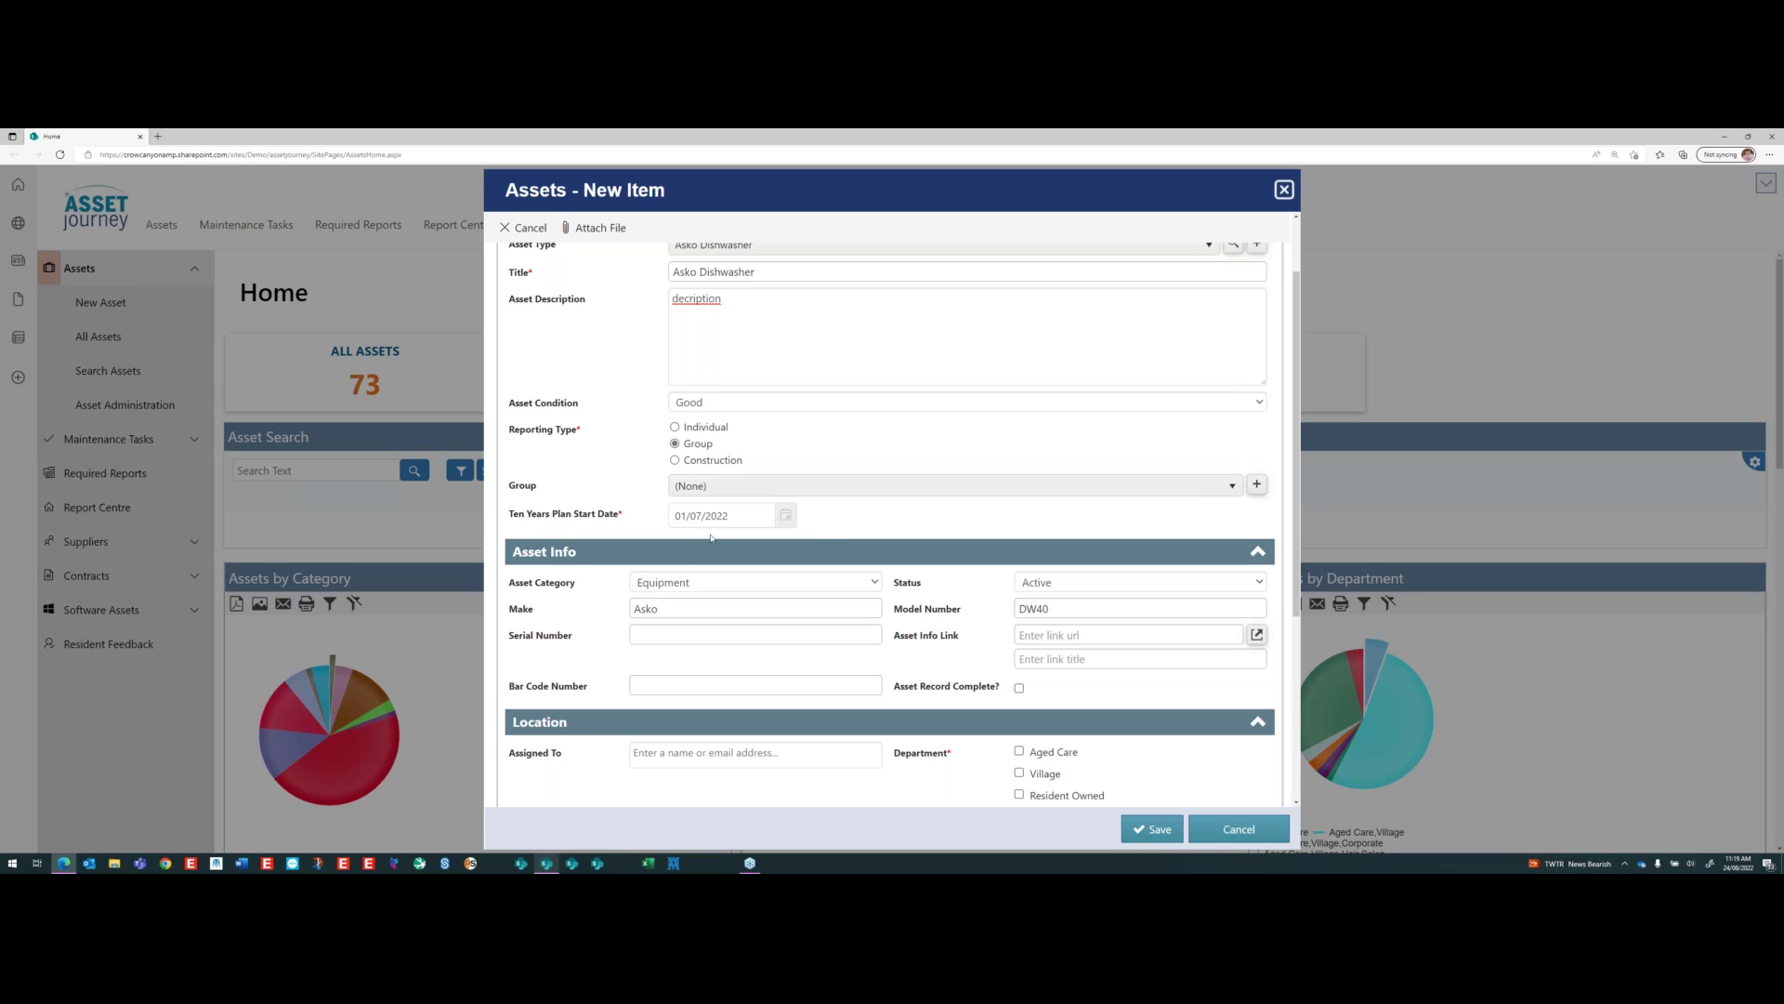
{"action": "left_click", "coordinate": [815, 485]}
{"action": "scroll", "coordinate": [755, 620], "scroll_direction": "down", "scroll_amount": 1}
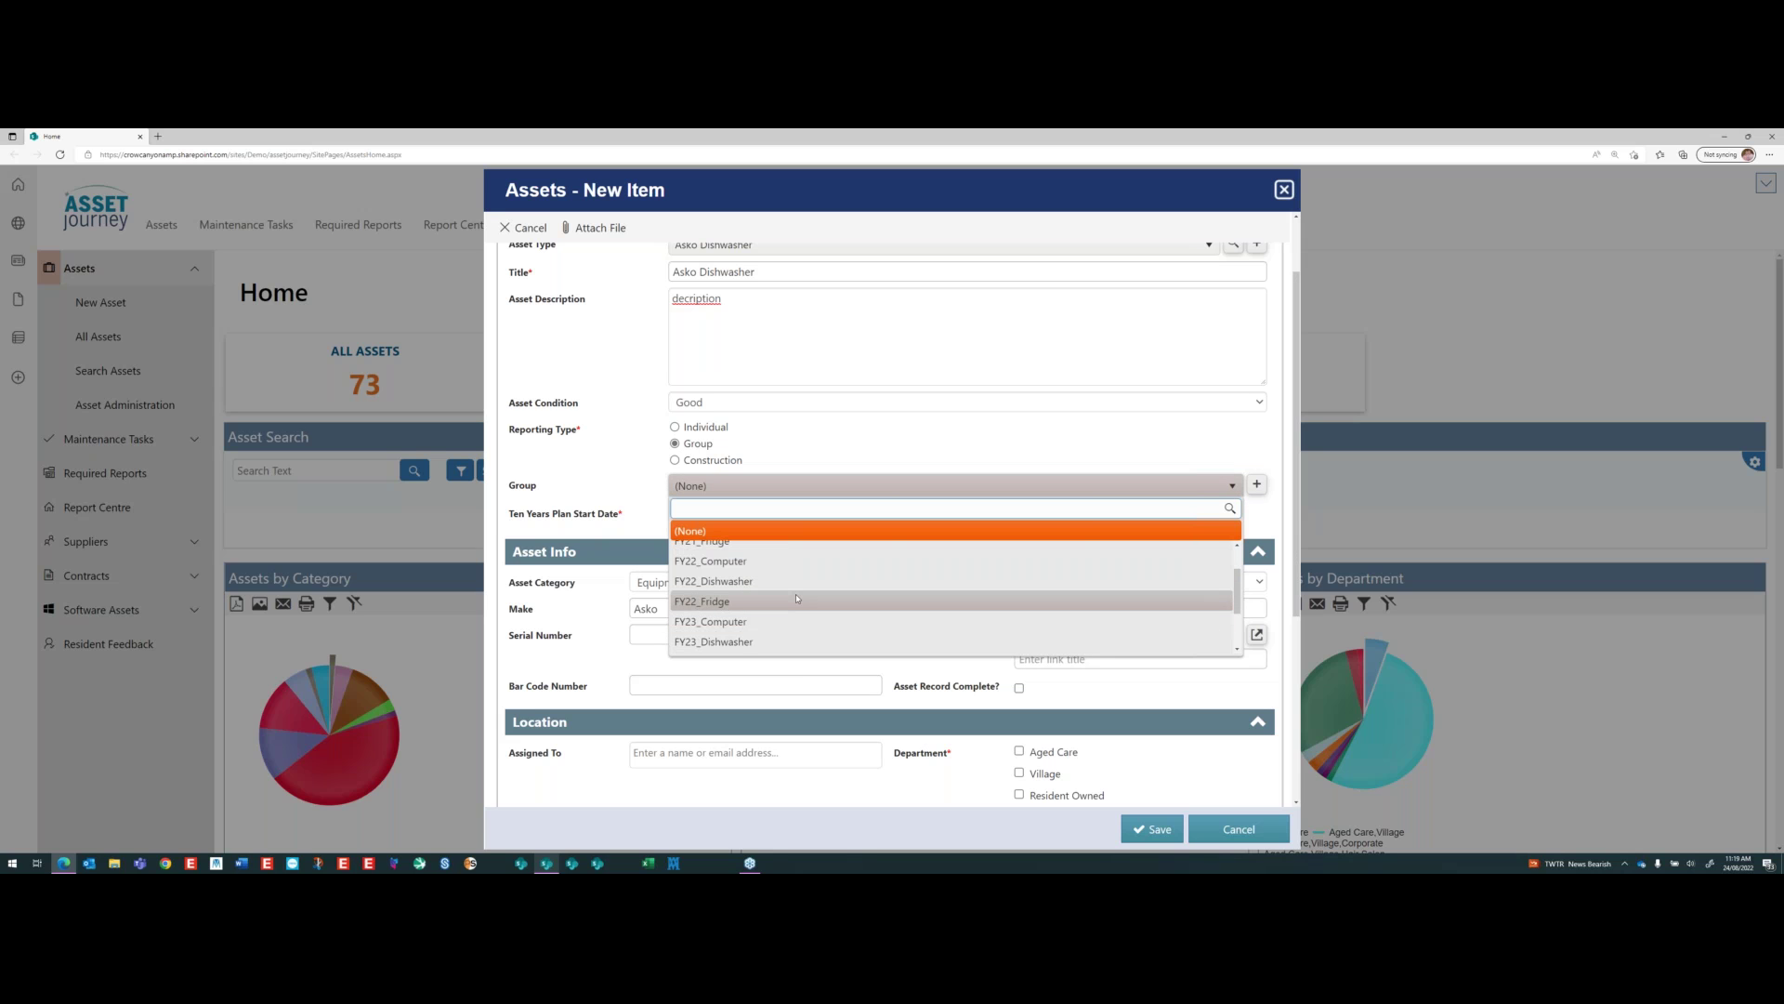
{"action": "left_click", "coordinate": [906, 429]}
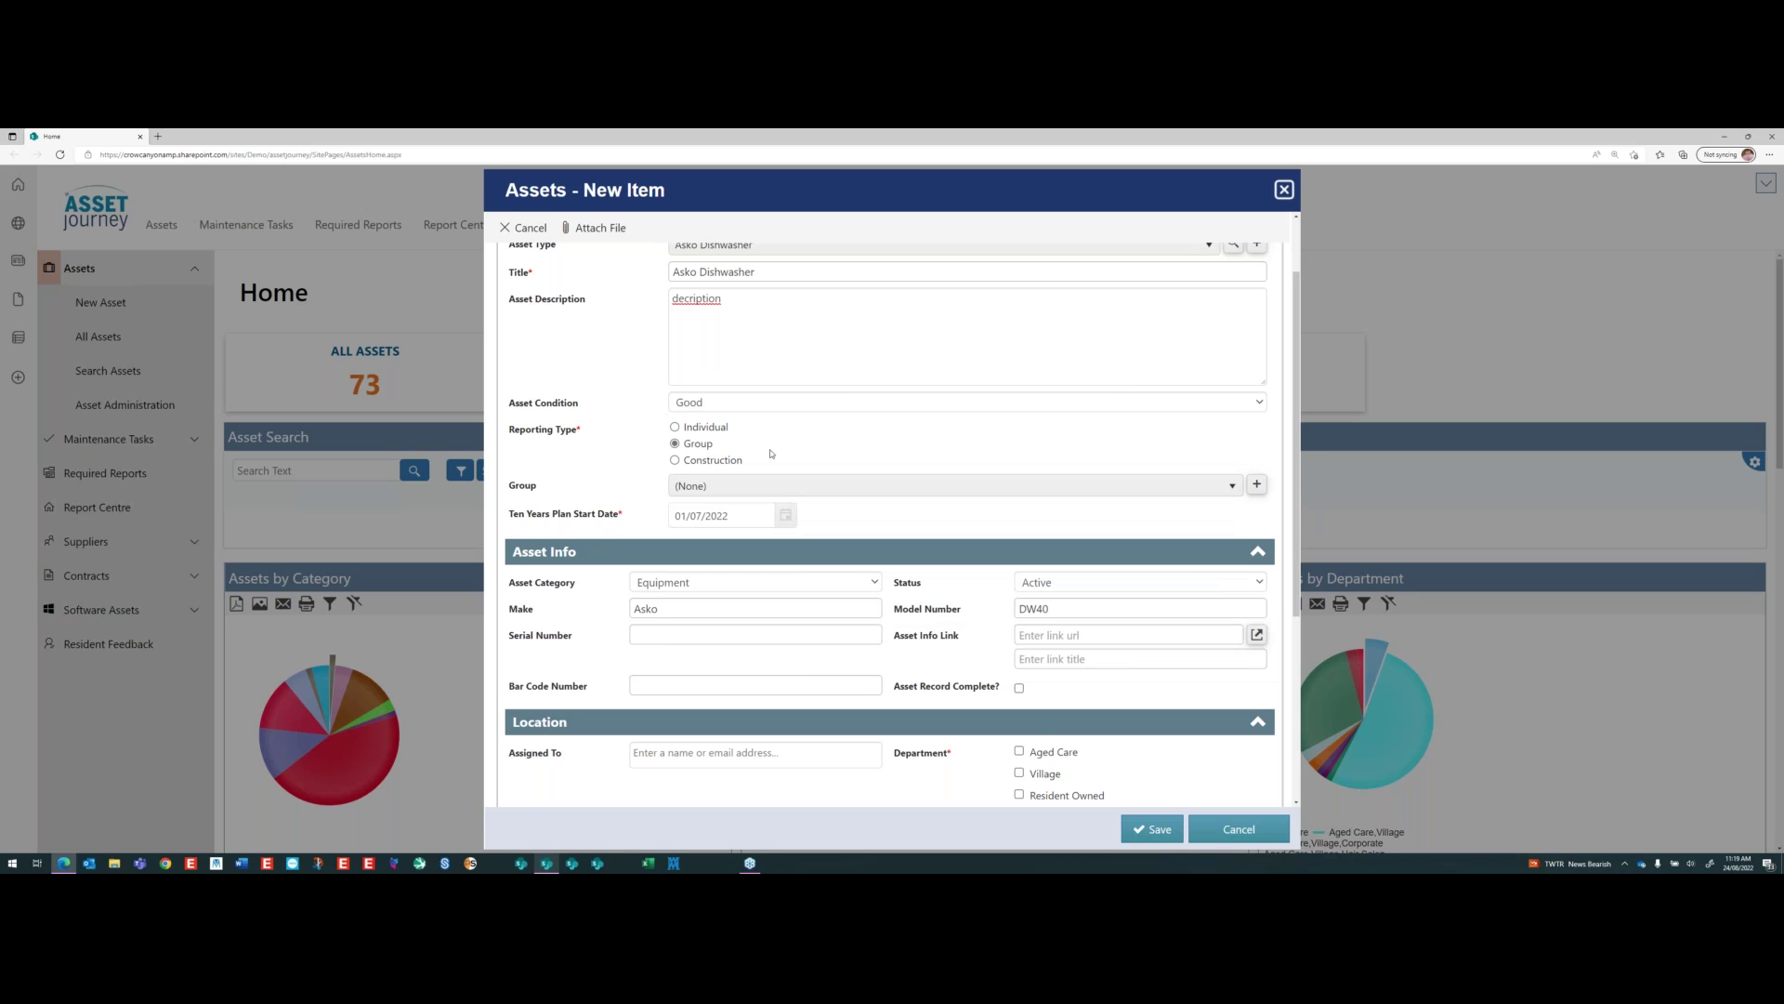
{"action": "left_click", "coordinate": [708, 460]}
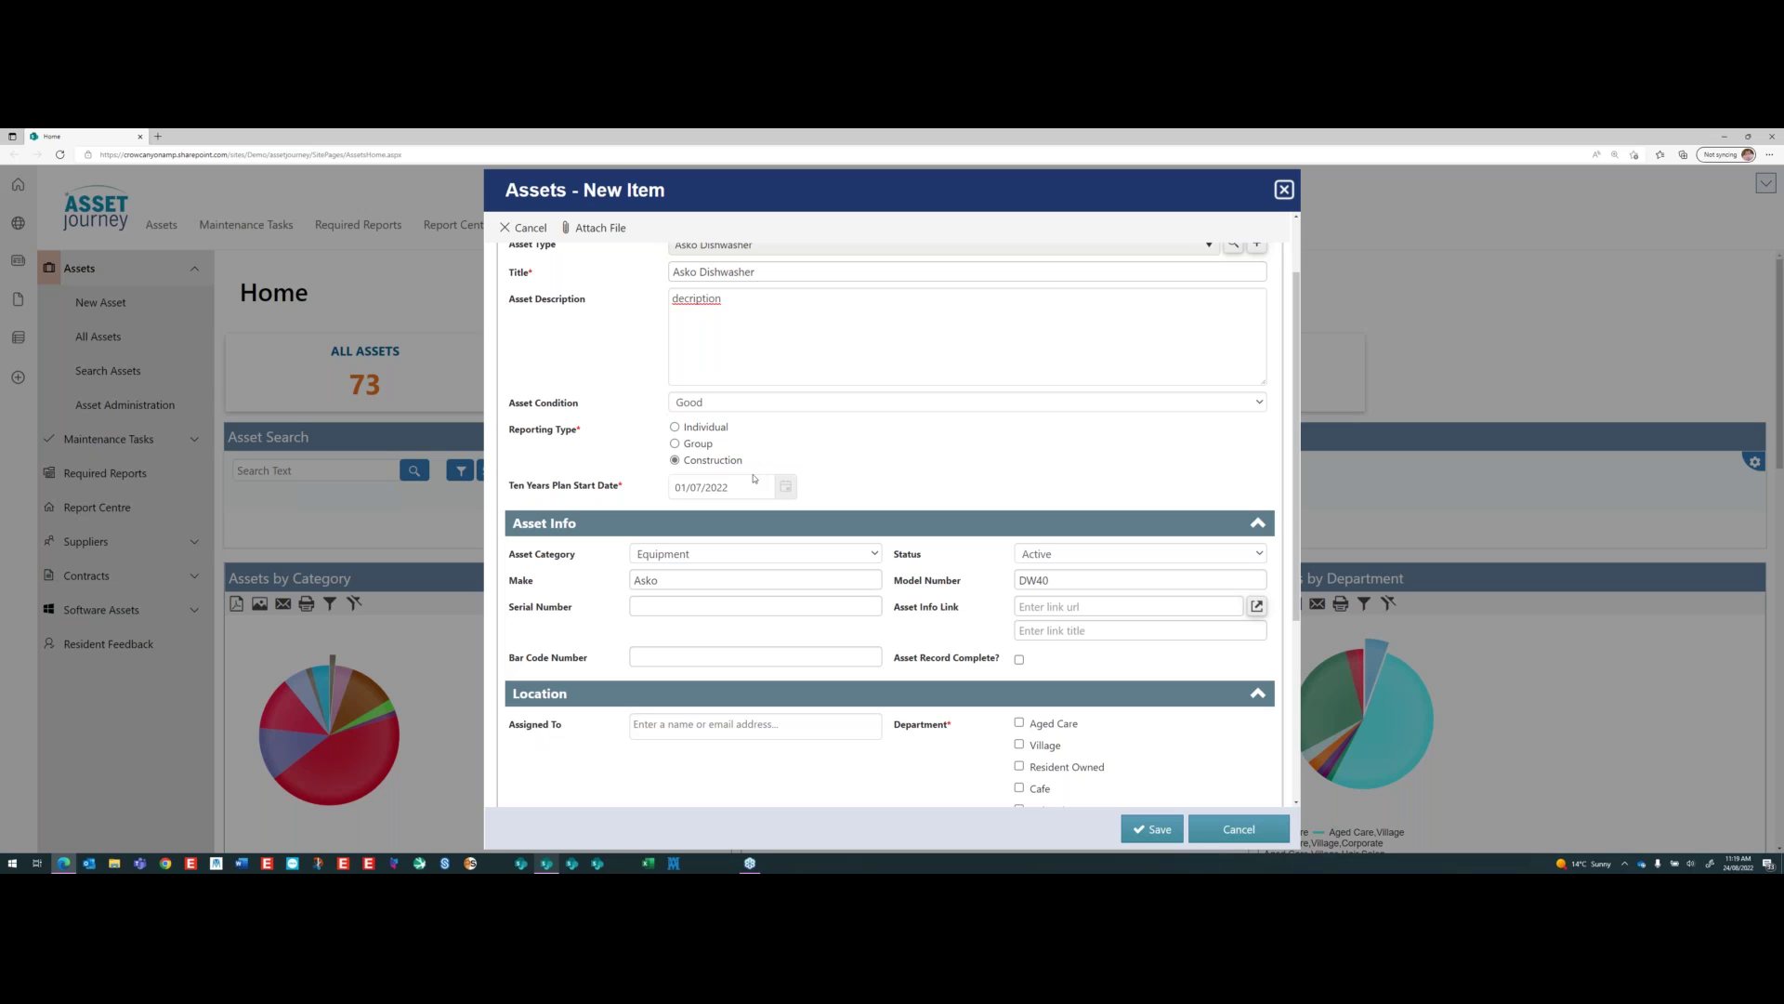
{"action": "left_click", "coordinate": [689, 428]}
- Change the asset category to Dishwasher in the Asset Info section
{"action": "scroll", "coordinate": [724, 540], "scroll_direction": "down", "scroll_amount": 1}
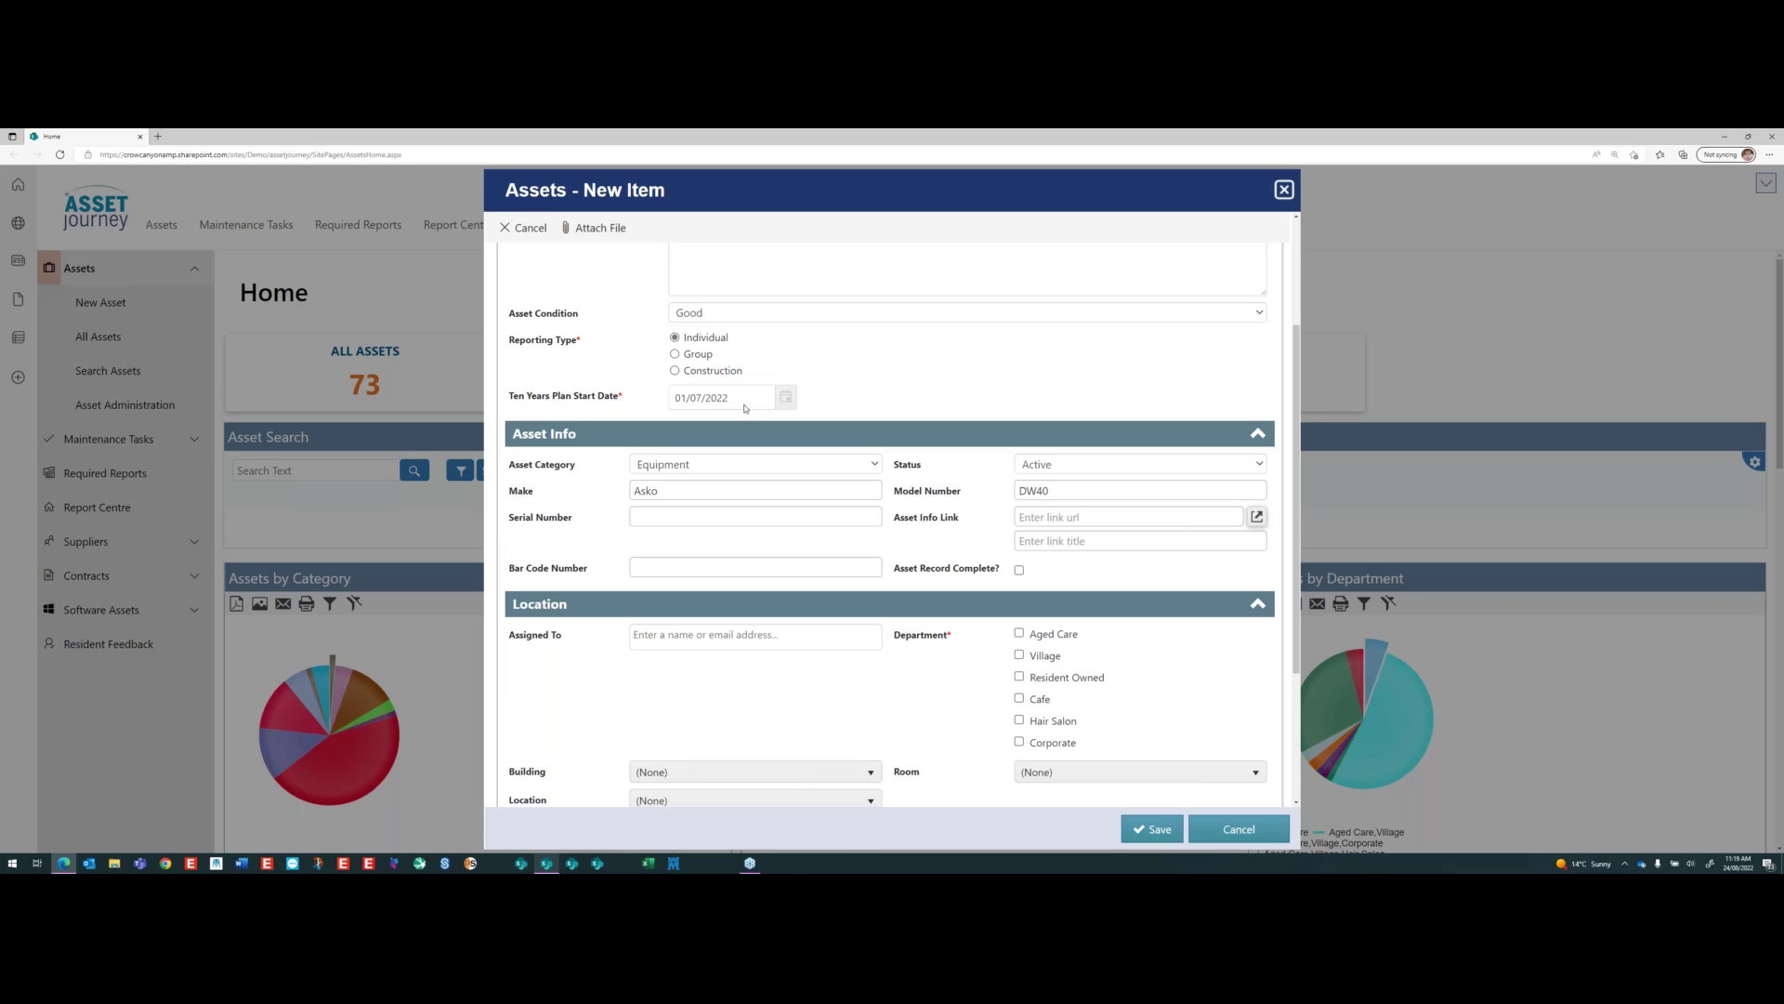
{"action": "left_click", "coordinate": [719, 474]}
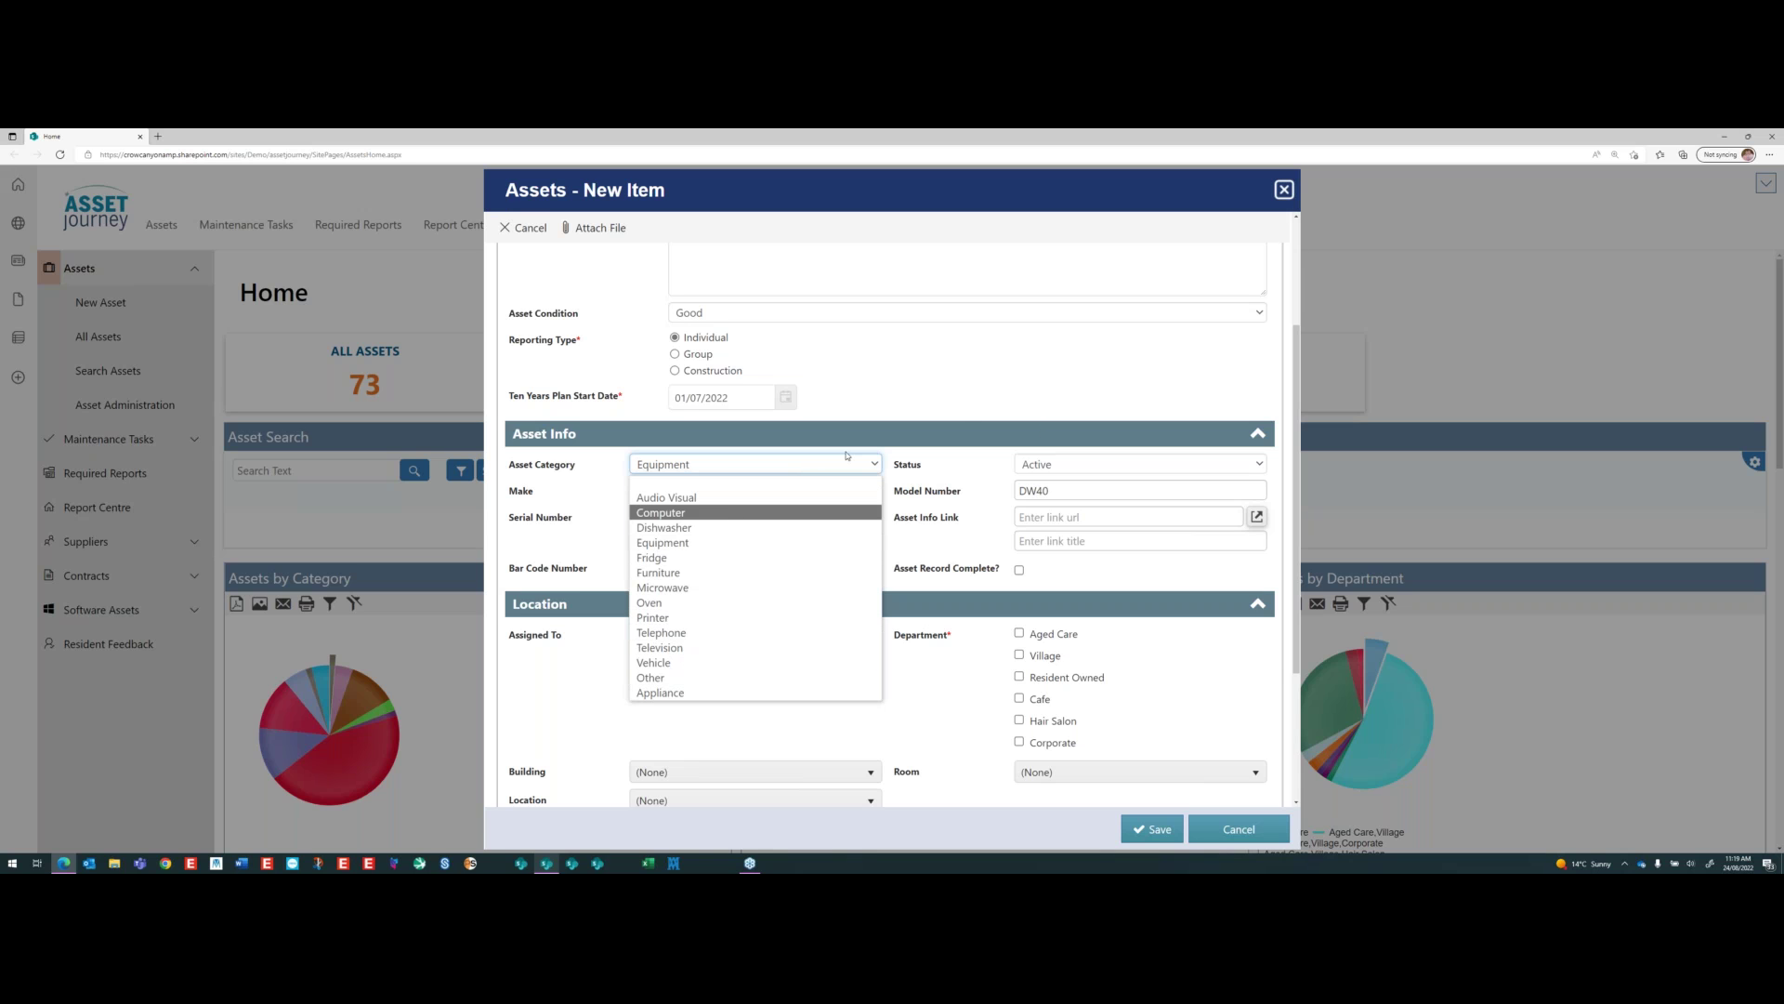
{"action": "left_click", "coordinate": [664, 527]}
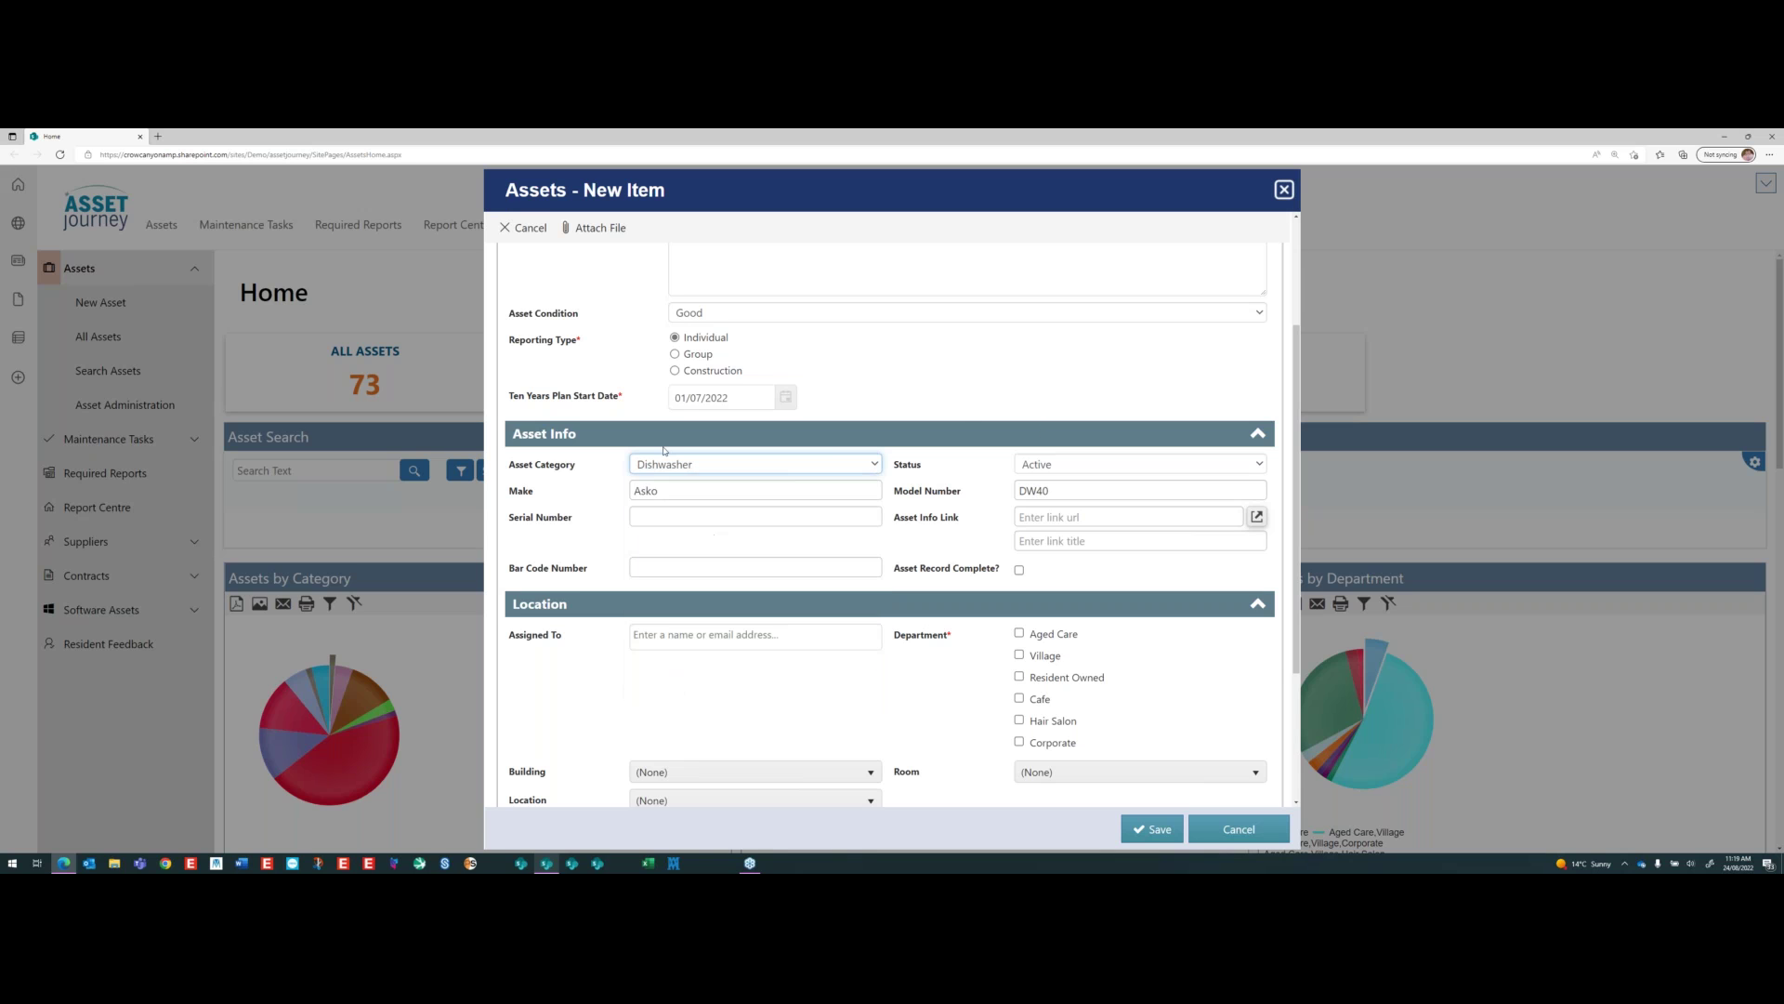
- Try the Inactive status for the asset and set it back to Active
{"action": "left_click", "coordinate": [1051, 465]}
{"action": "left_click", "coordinate": [1066, 501]}
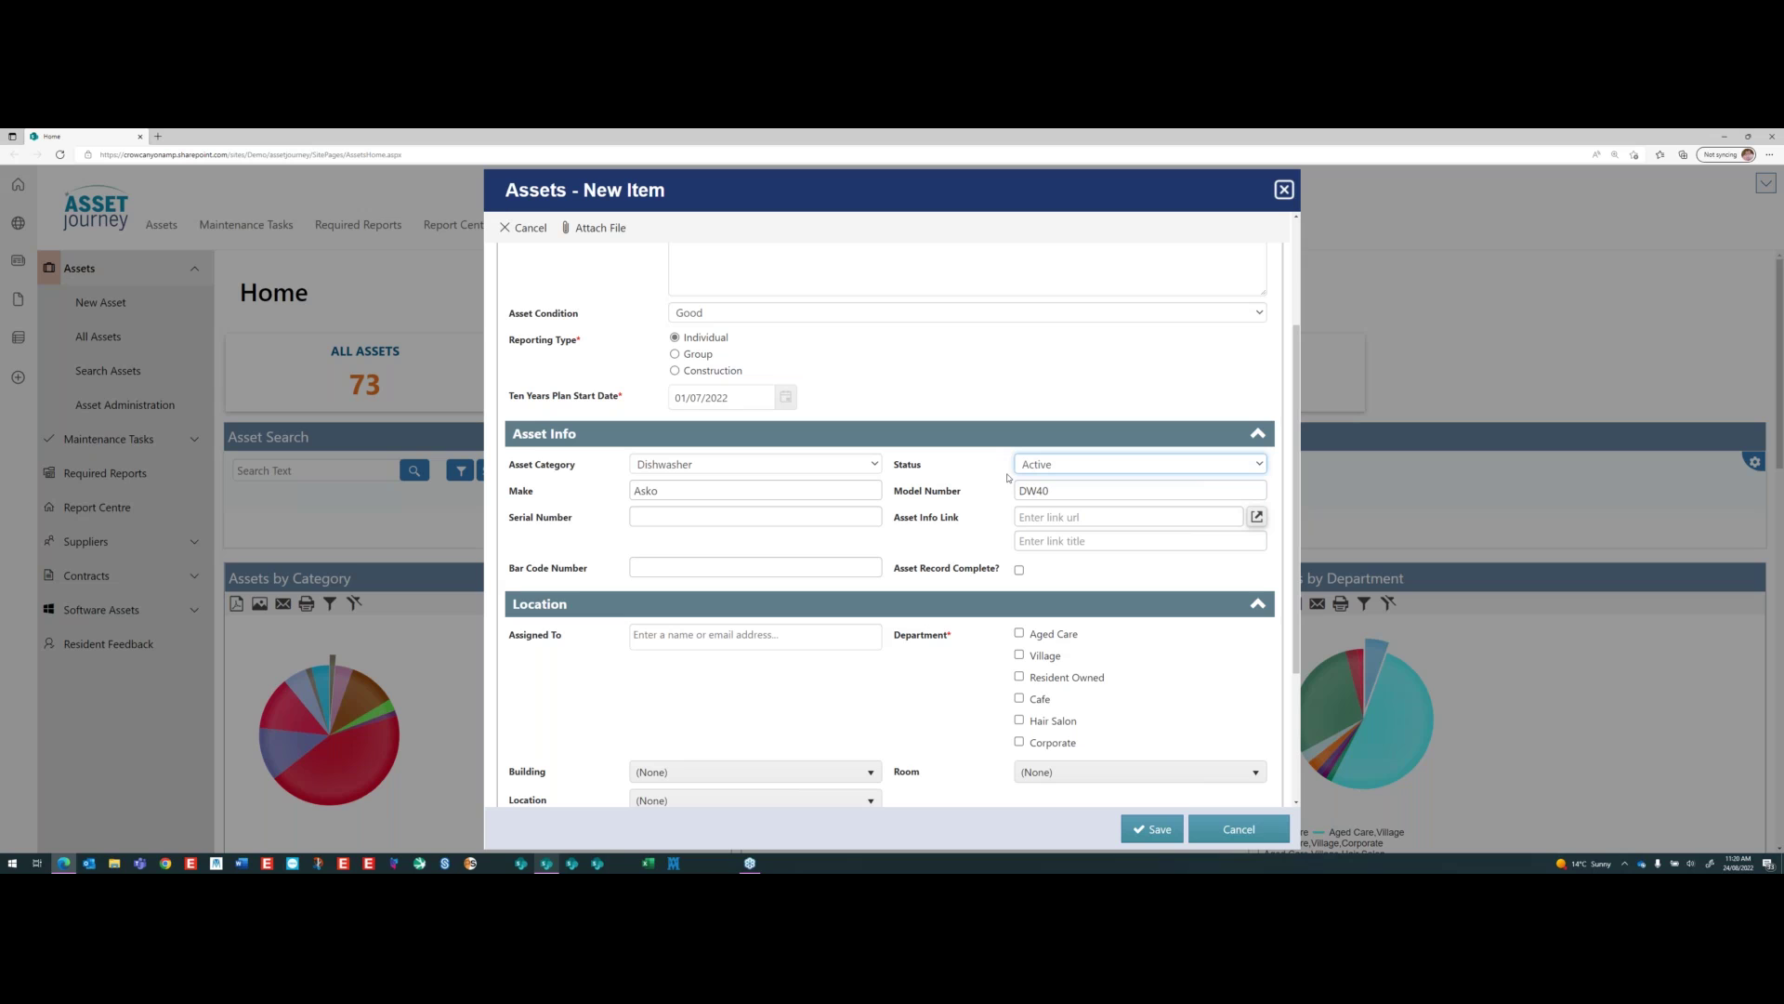
{"action": "left_click", "coordinate": [1068, 467]}
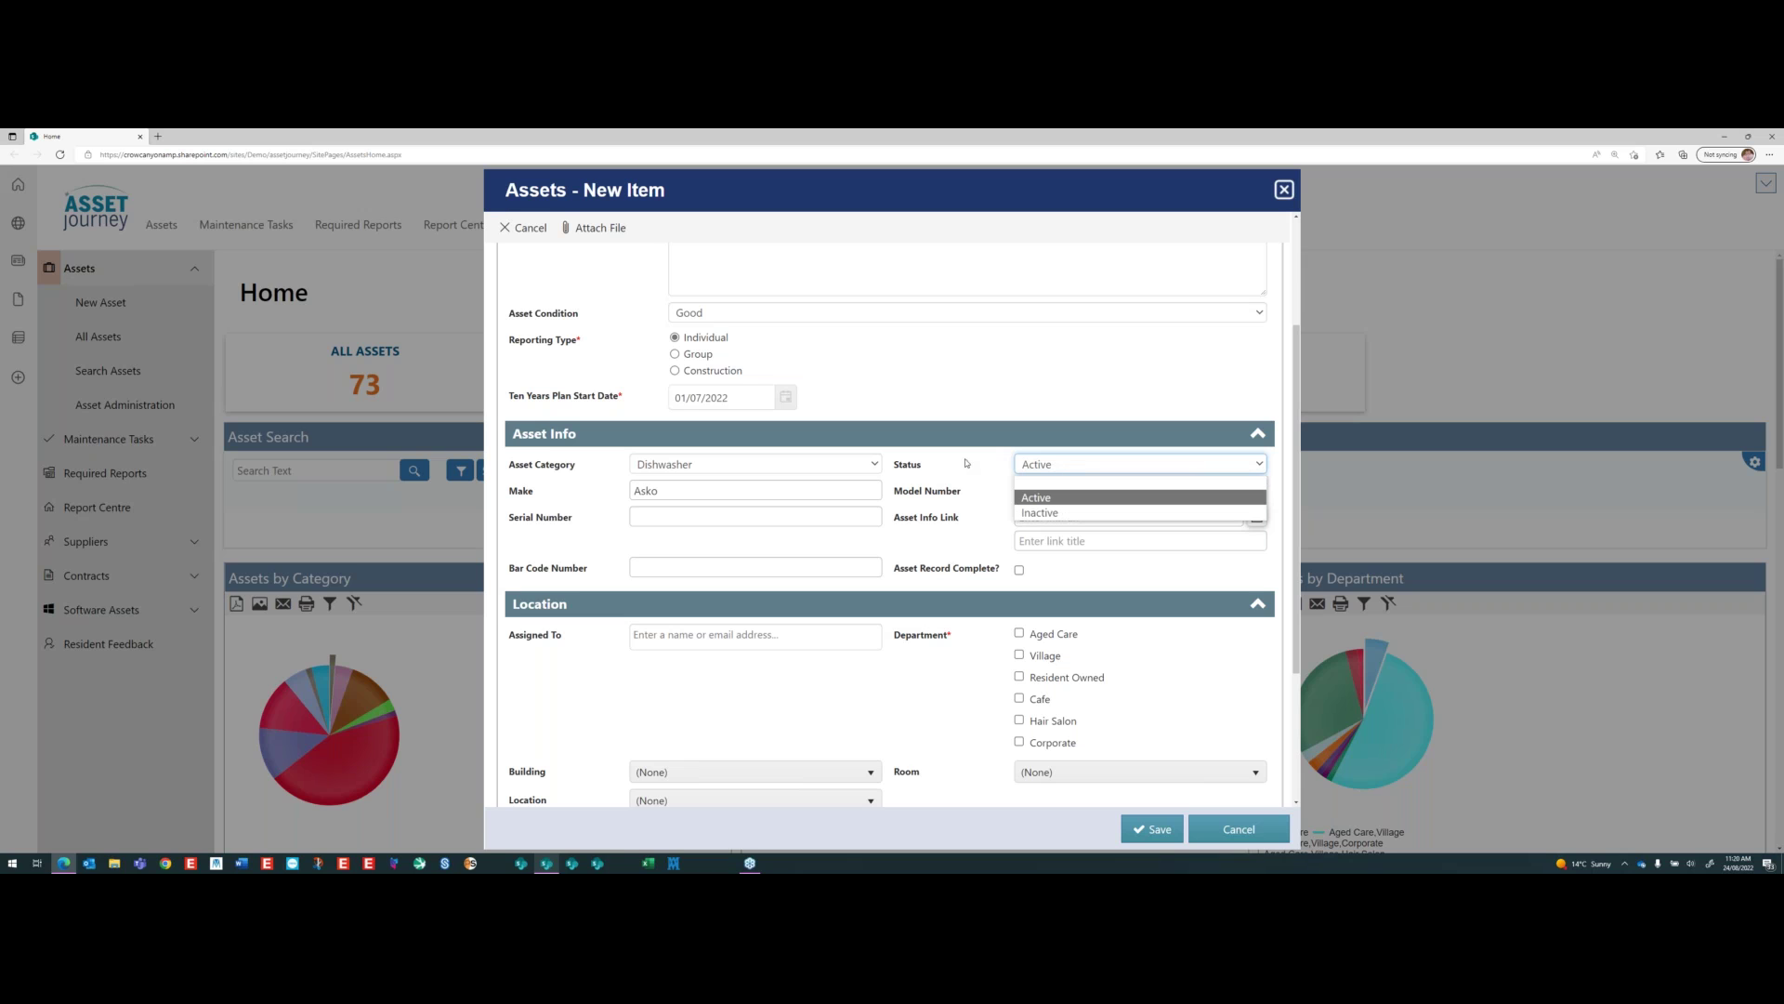
{"action": "left_click", "coordinate": [1040, 512]}
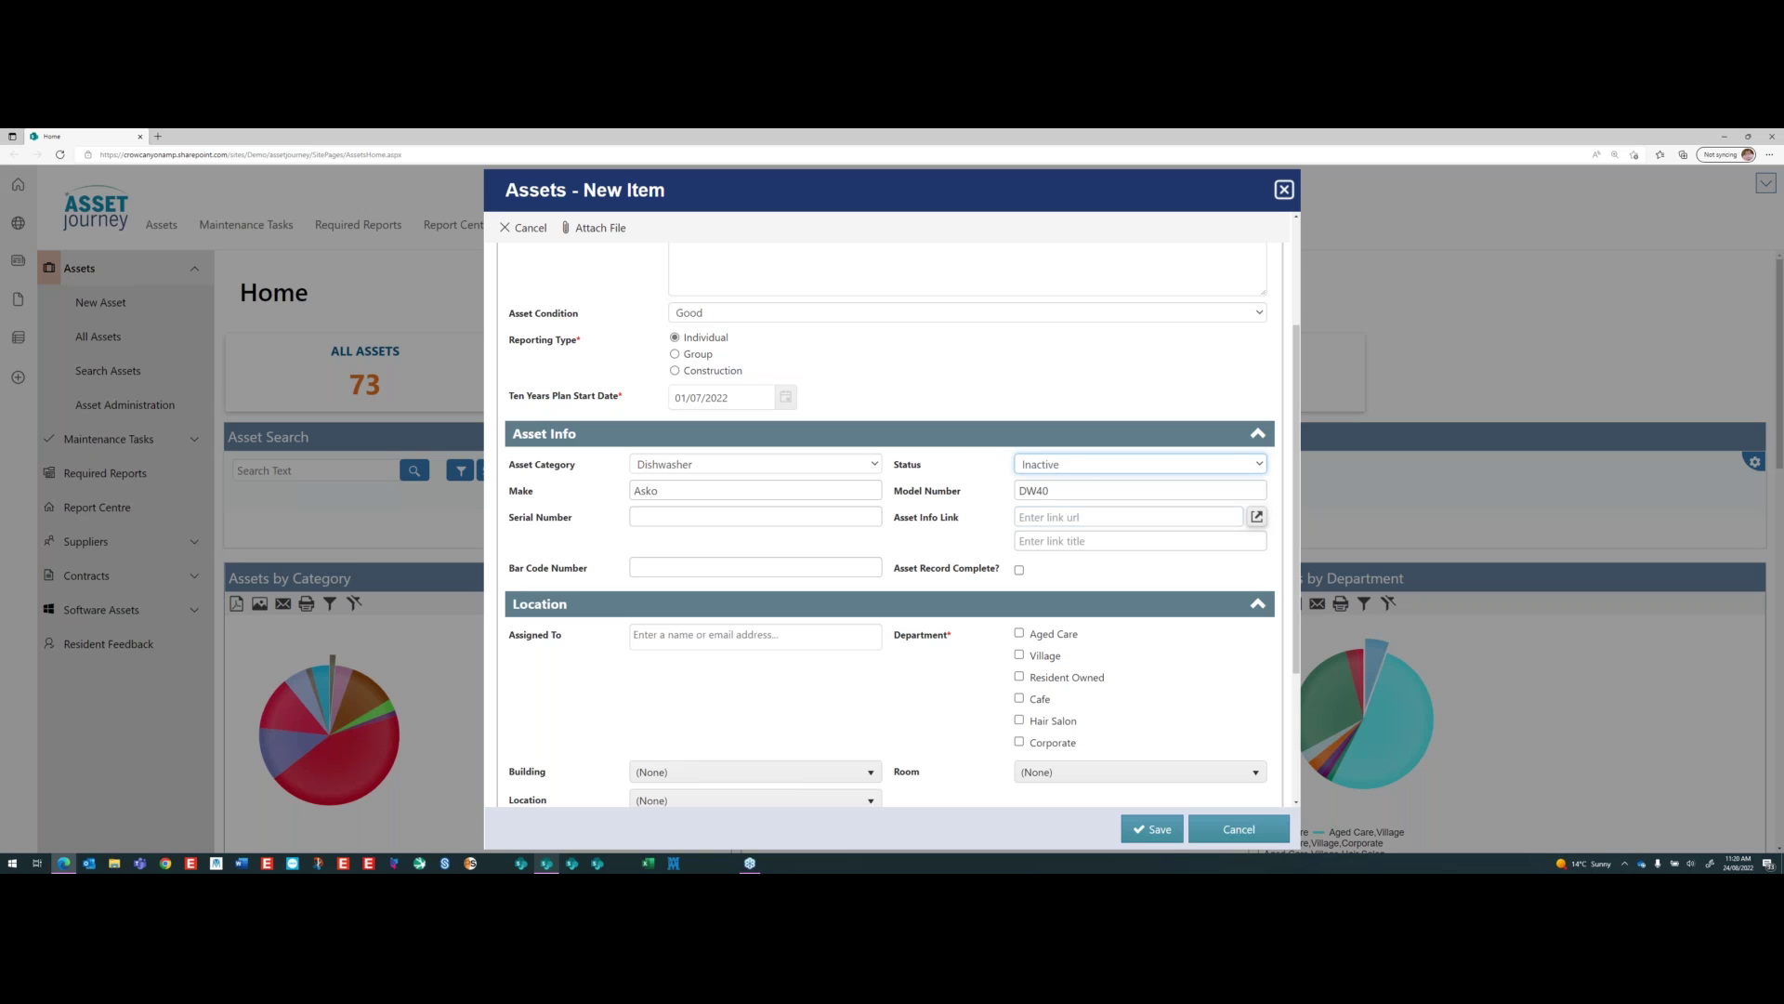
{"action": "left_click", "coordinate": [1055, 469]}
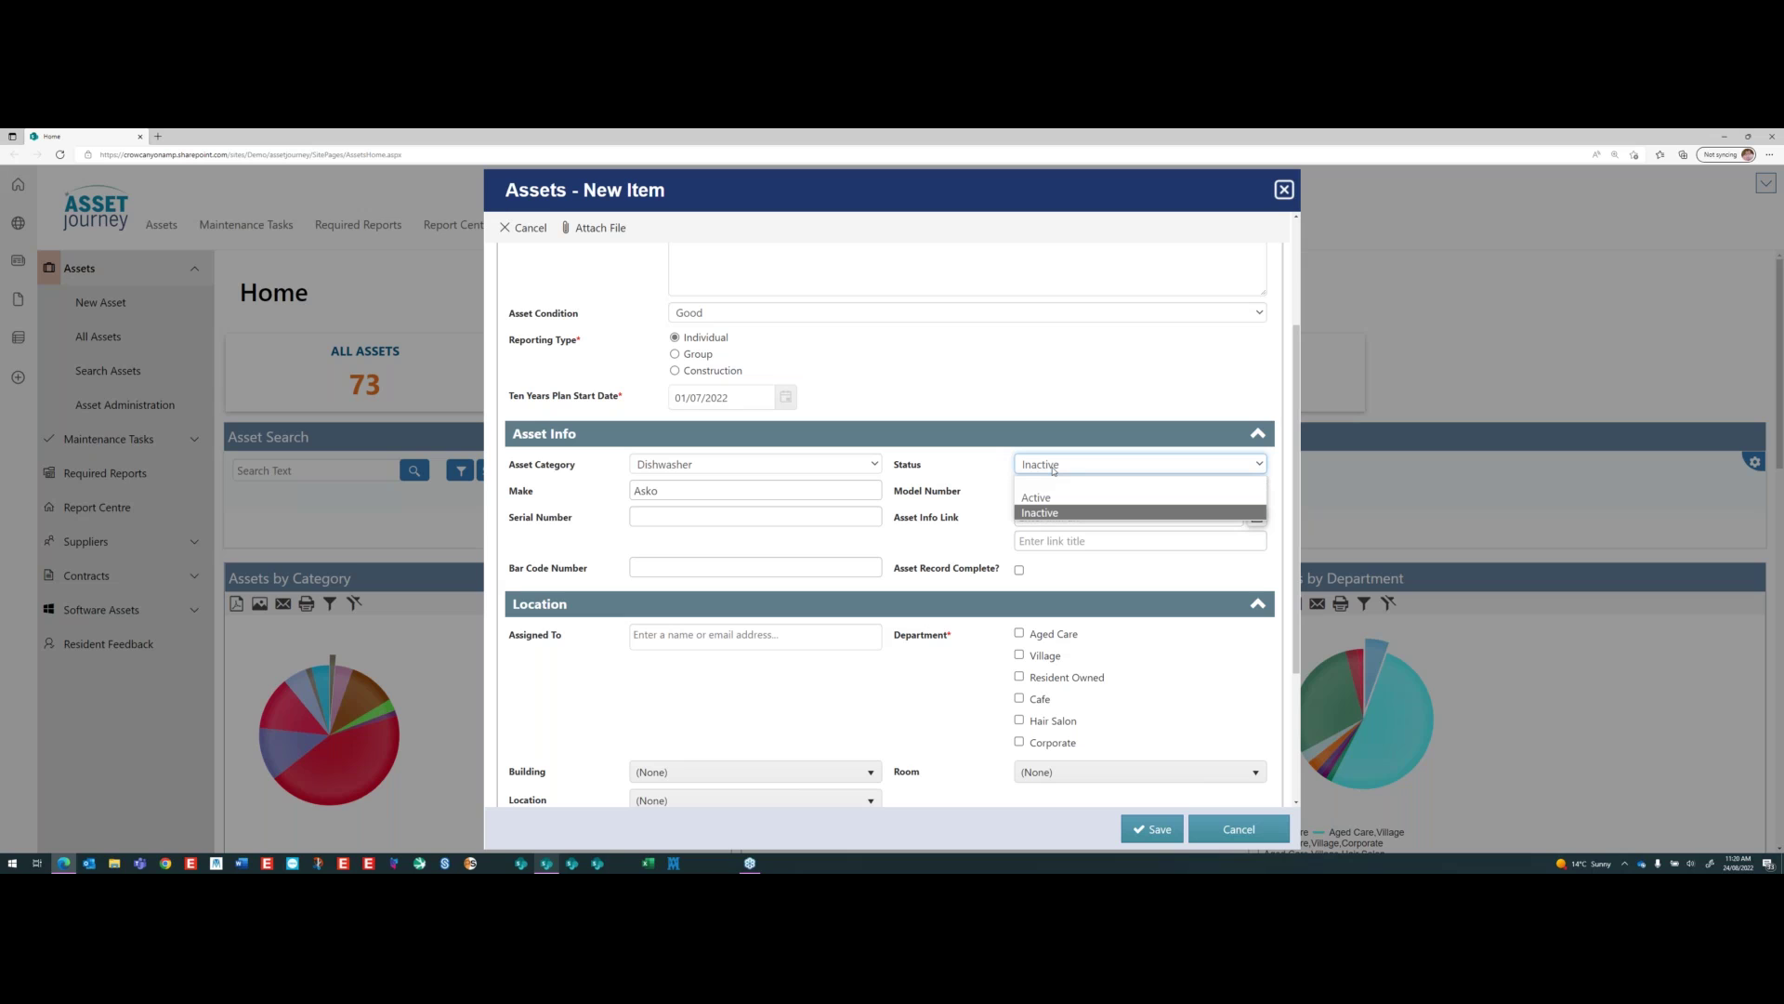
{"action": "left_click", "coordinate": [1039, 497]}
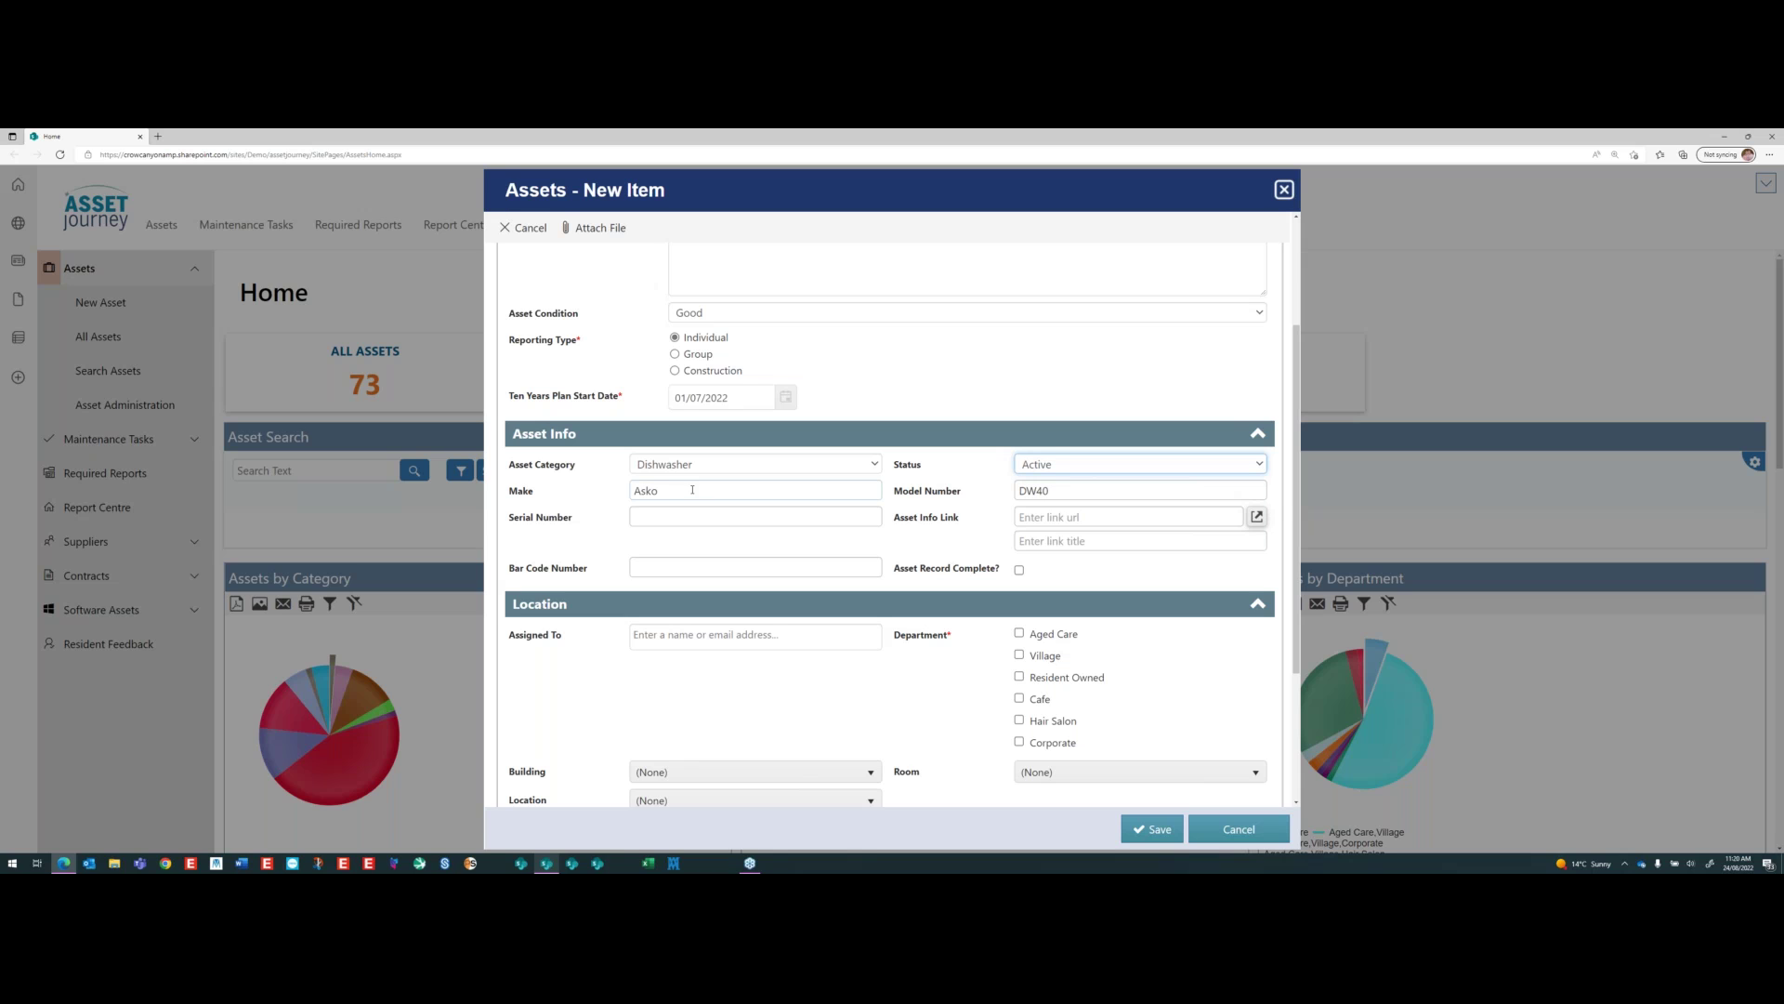
- Enter 15425 as the dishwasher's serial number in the Asset Info section
{"action": "left_click", "coordinate": [713, 518]}
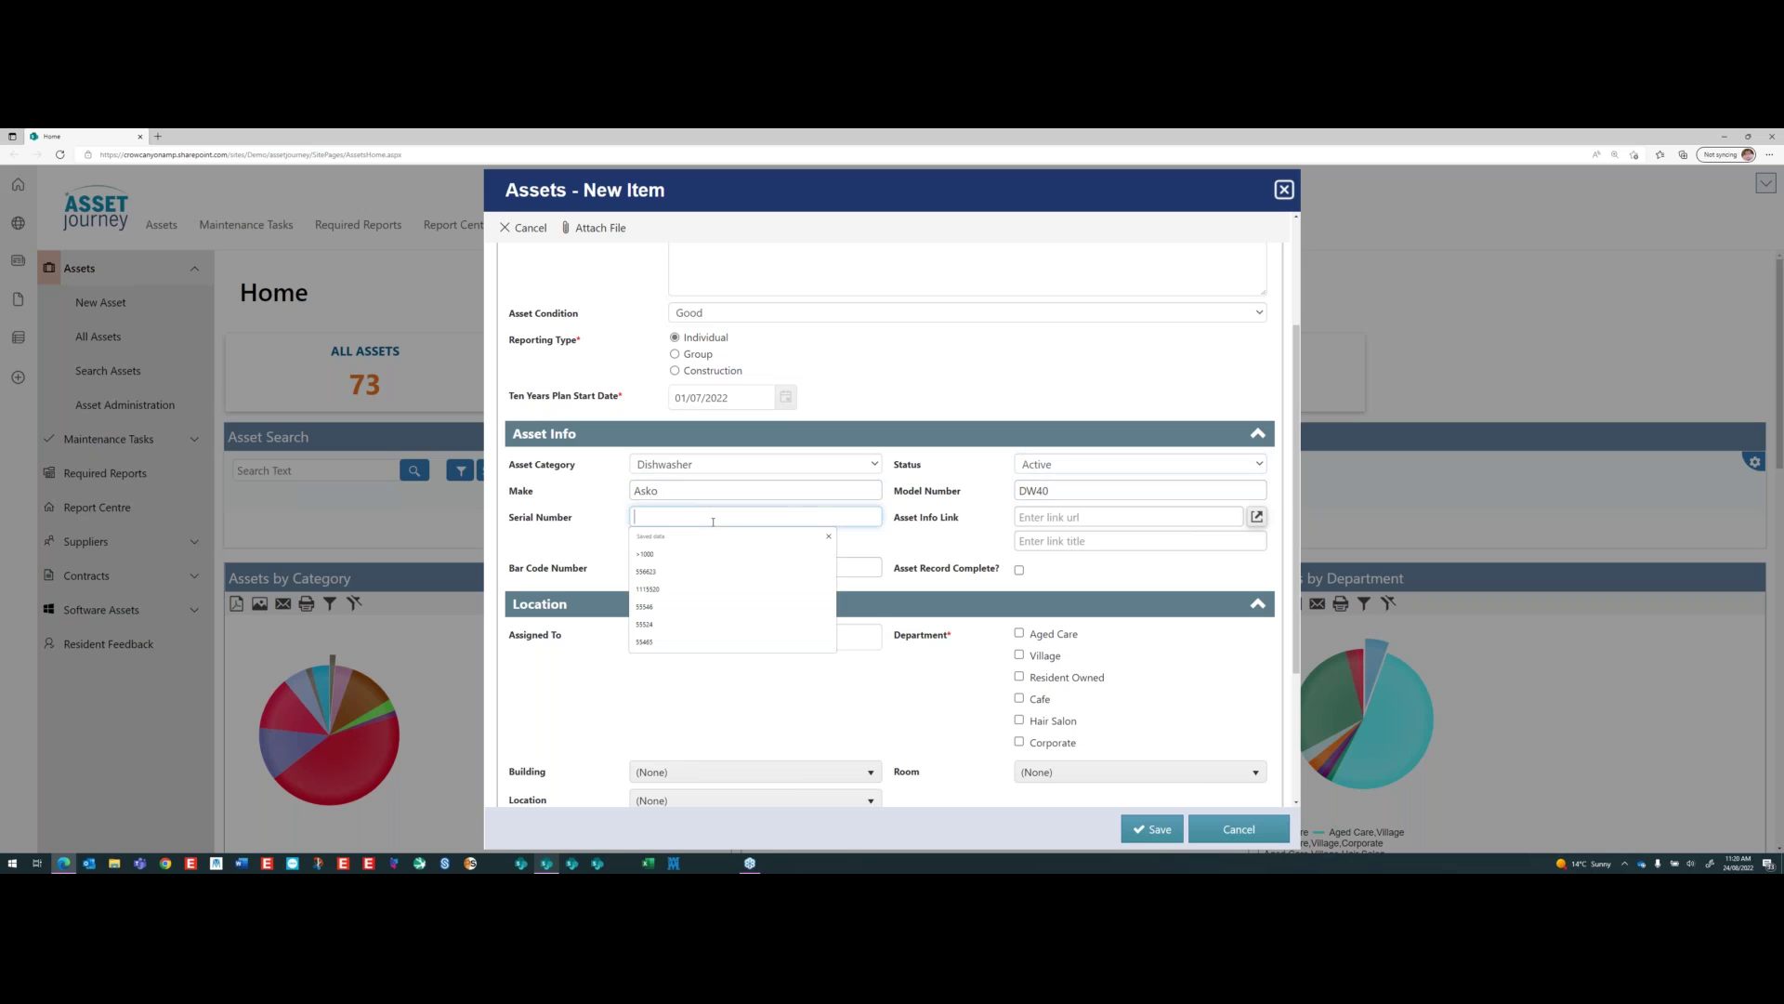
{"action": "type", "text": "15425"}
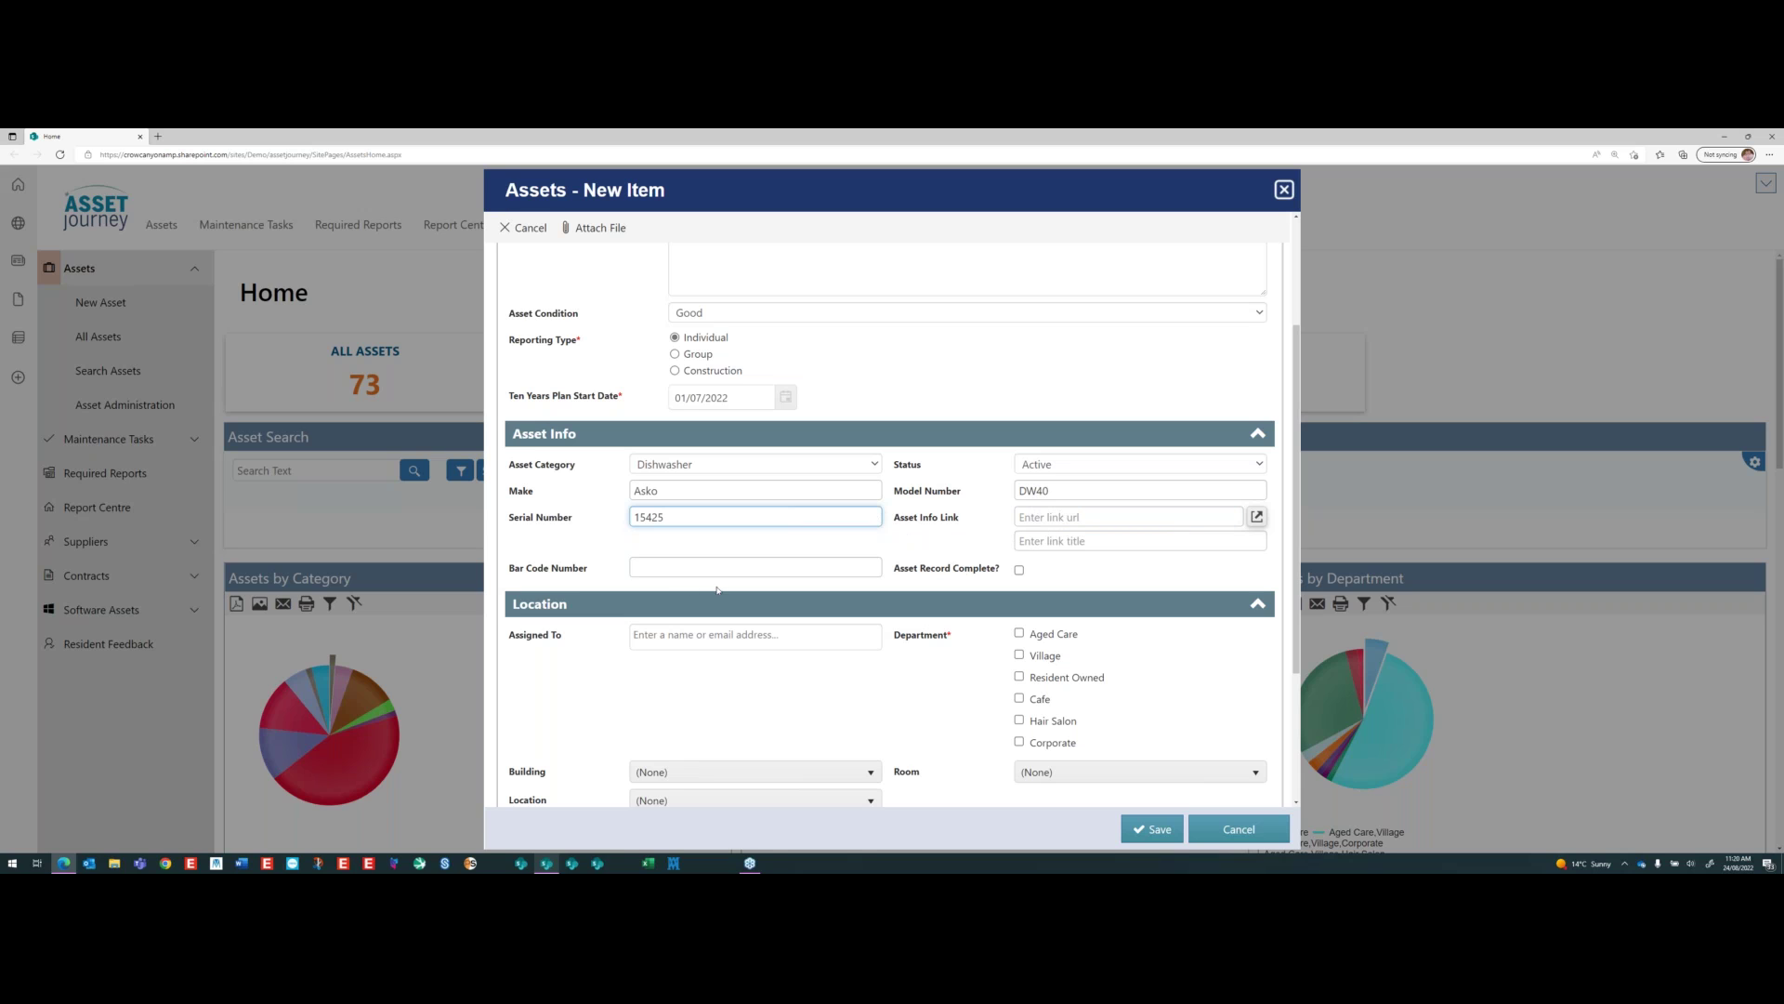
{"action": "left_click", "coordinate": [684, 566]}
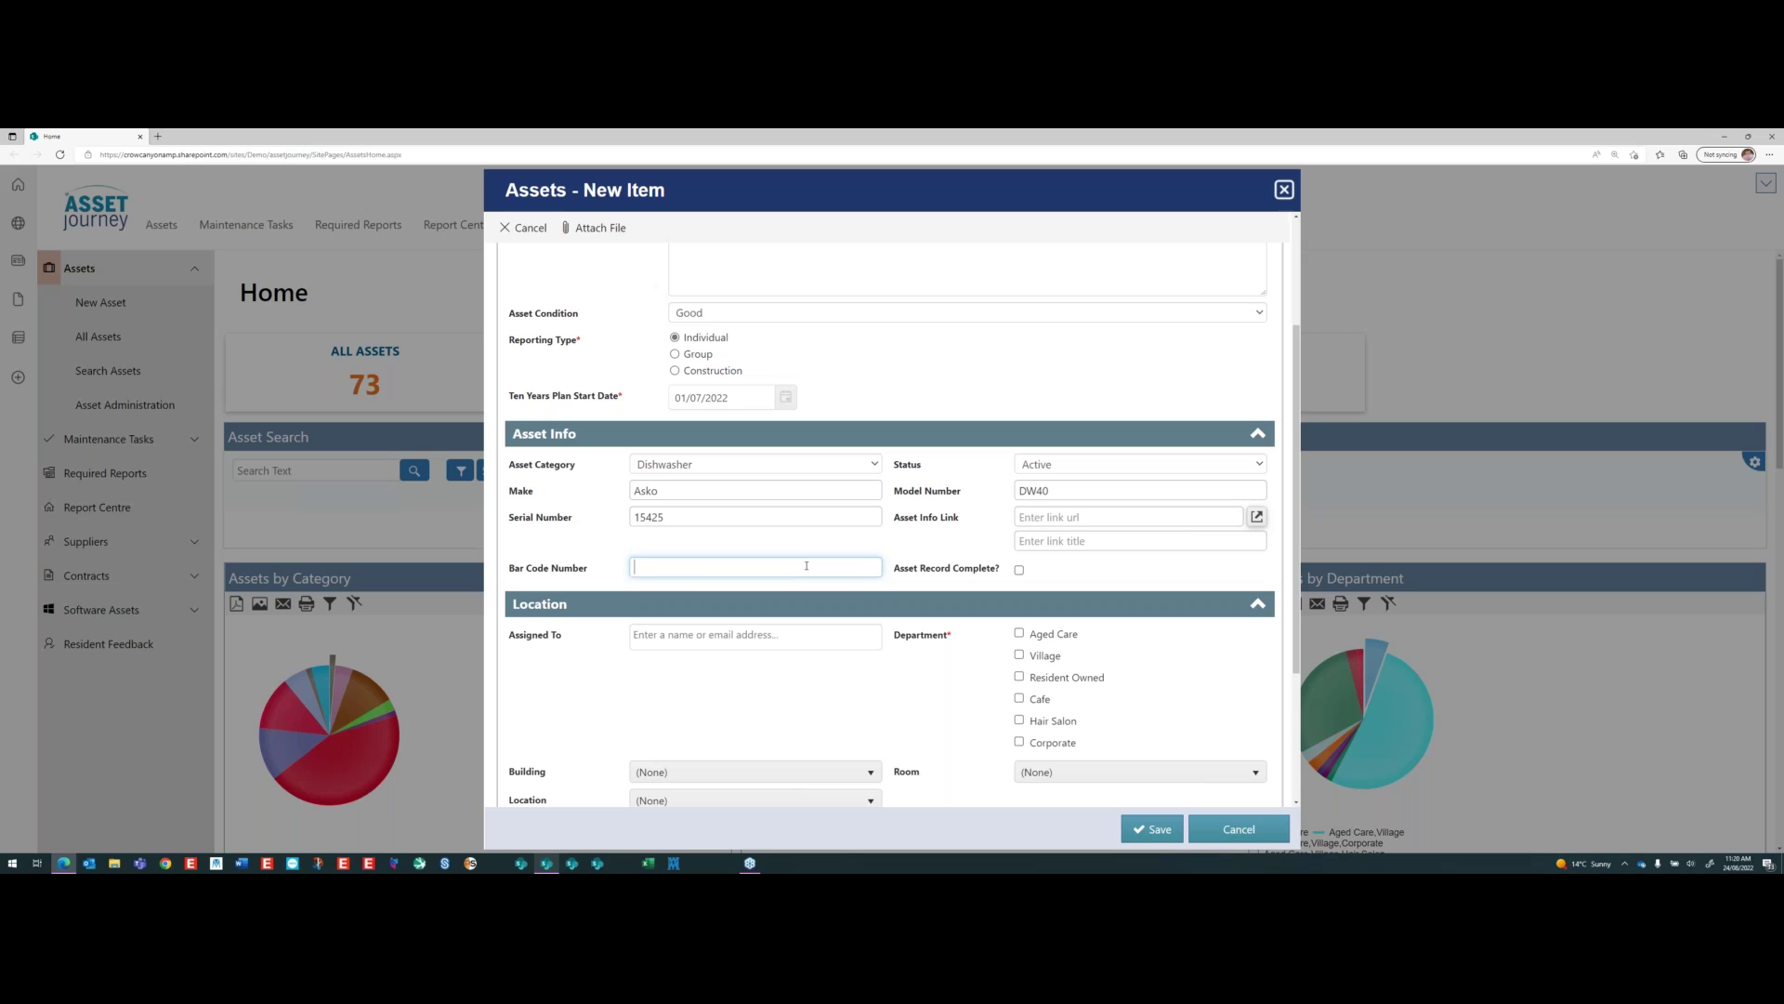
{"action": "scroll", "coordinate": [805, 565], "scroll_direction": "down", "scroll_amount": 3}
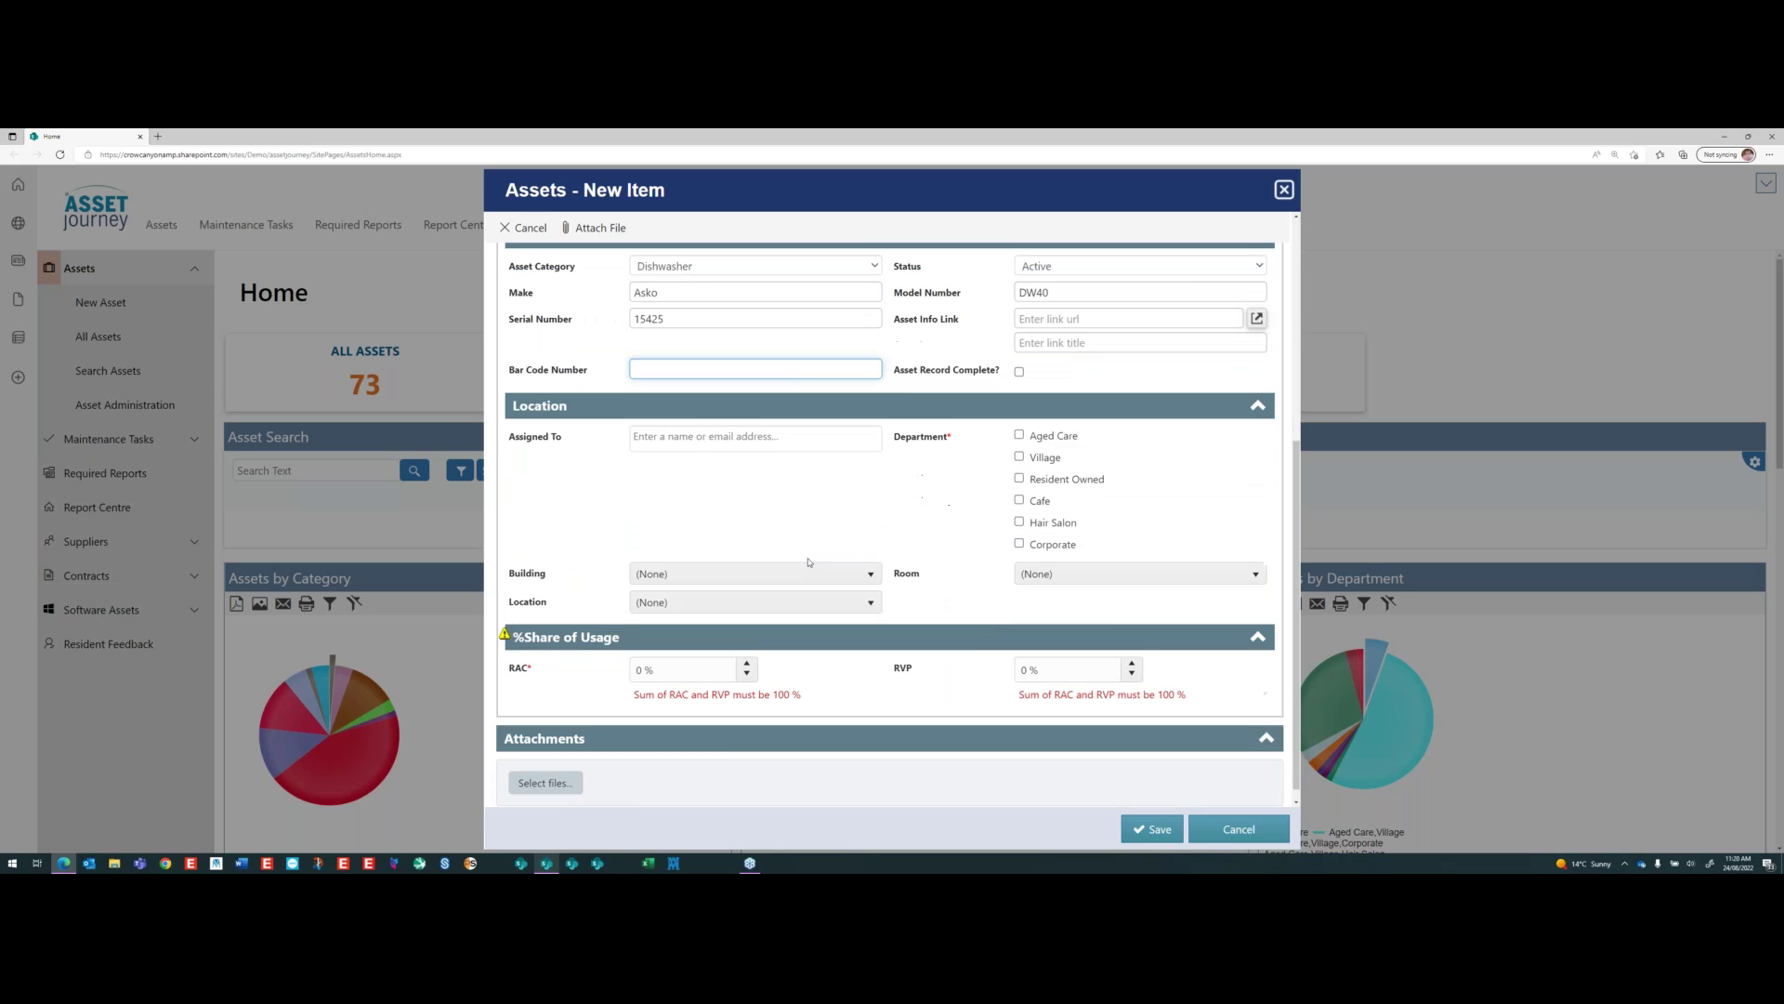
{"action": "left_click", "coordinate": [684, 425]}
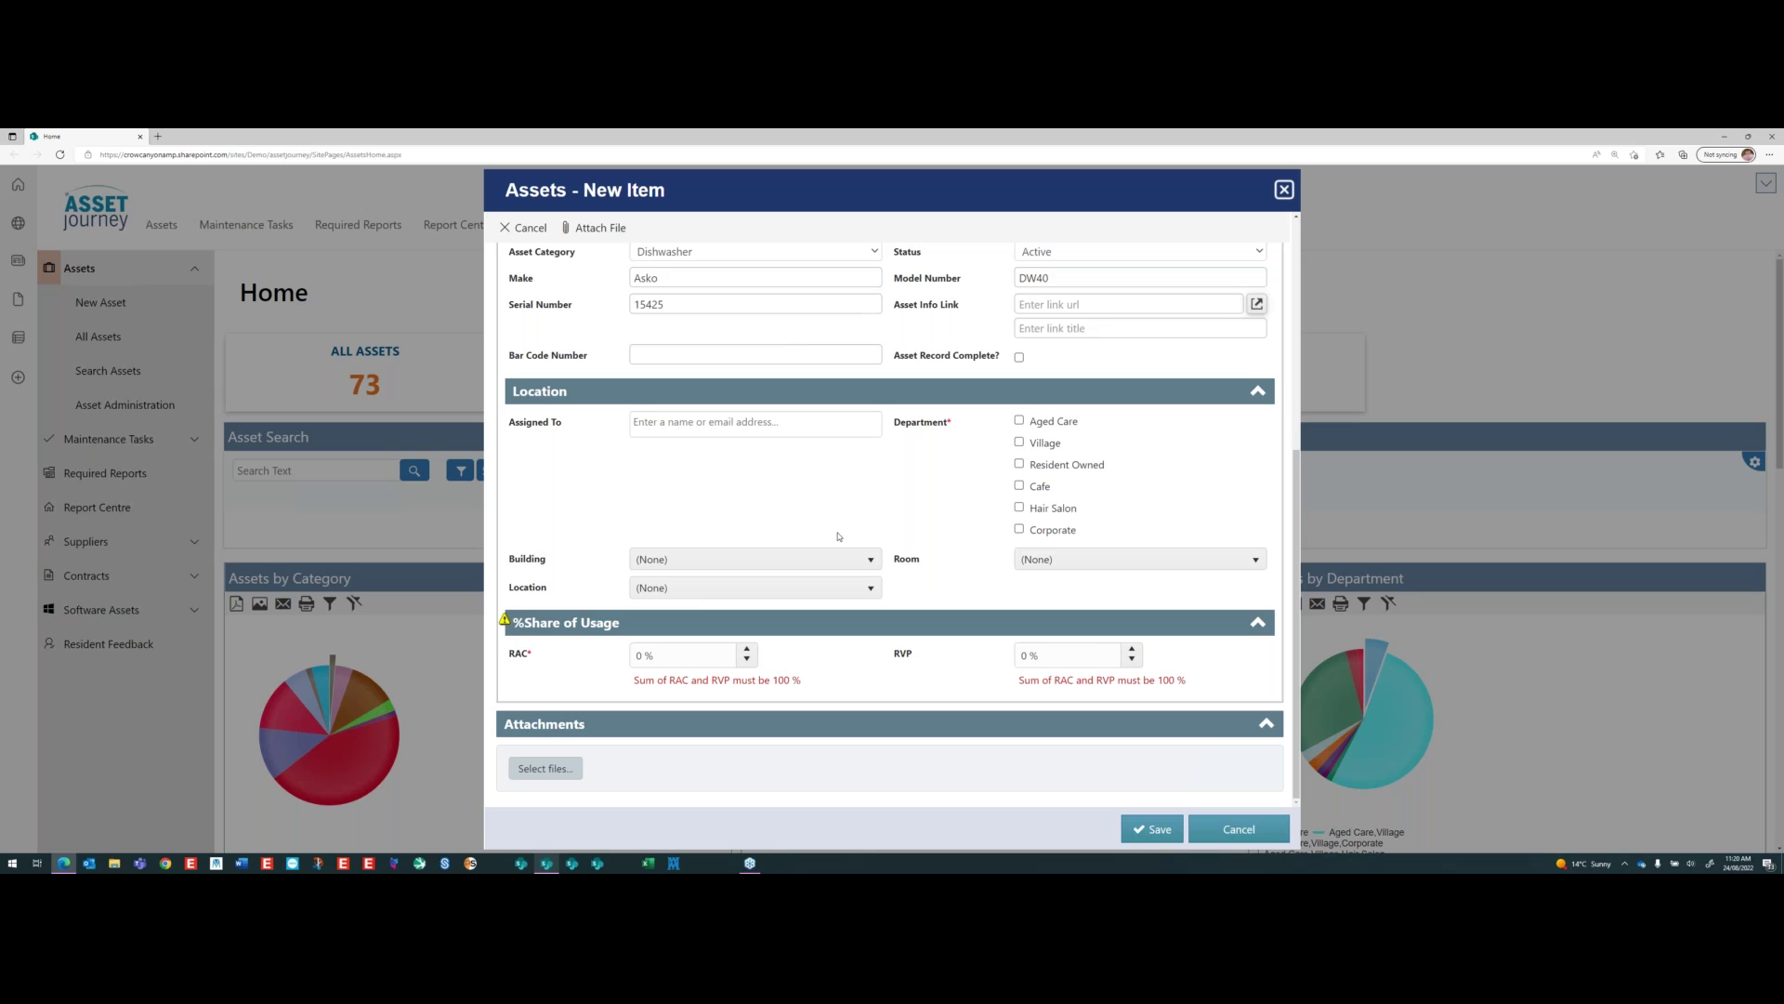
- Set the dishwasher's building to Building C in the Location section
{"action": "left_click", "coordinate": [793, 561]}
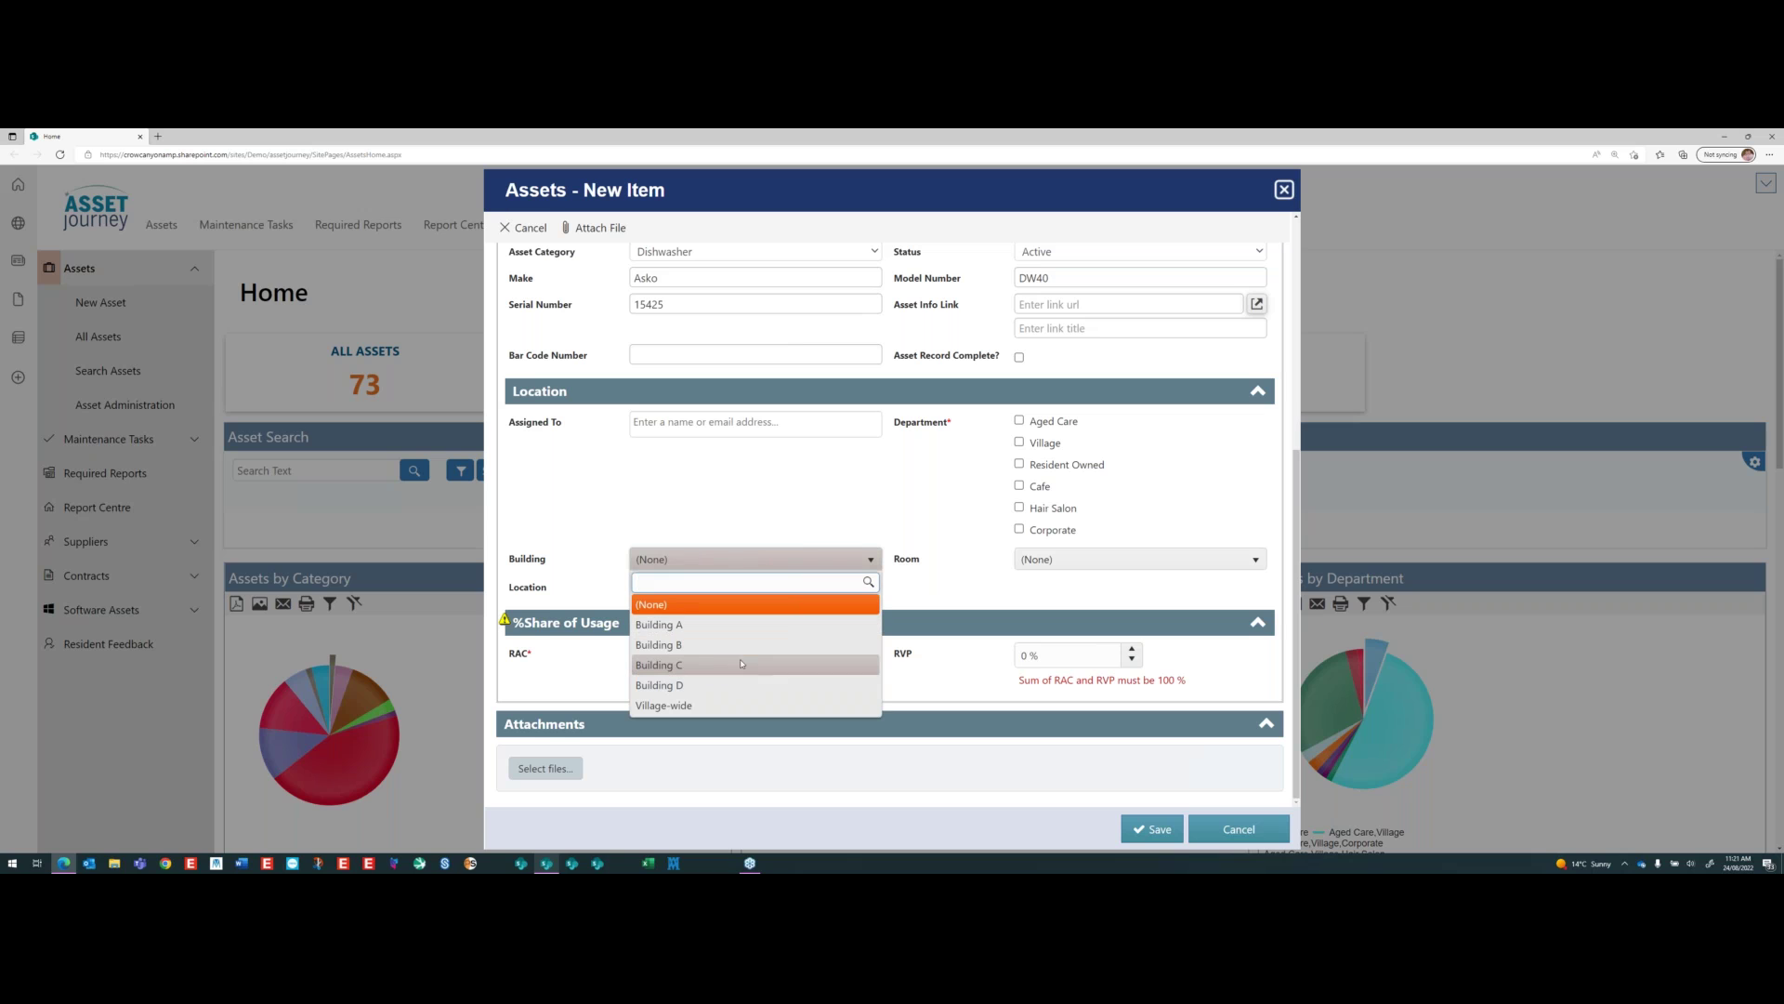
{"action": "left_click", "coordinate": [537, 558]}
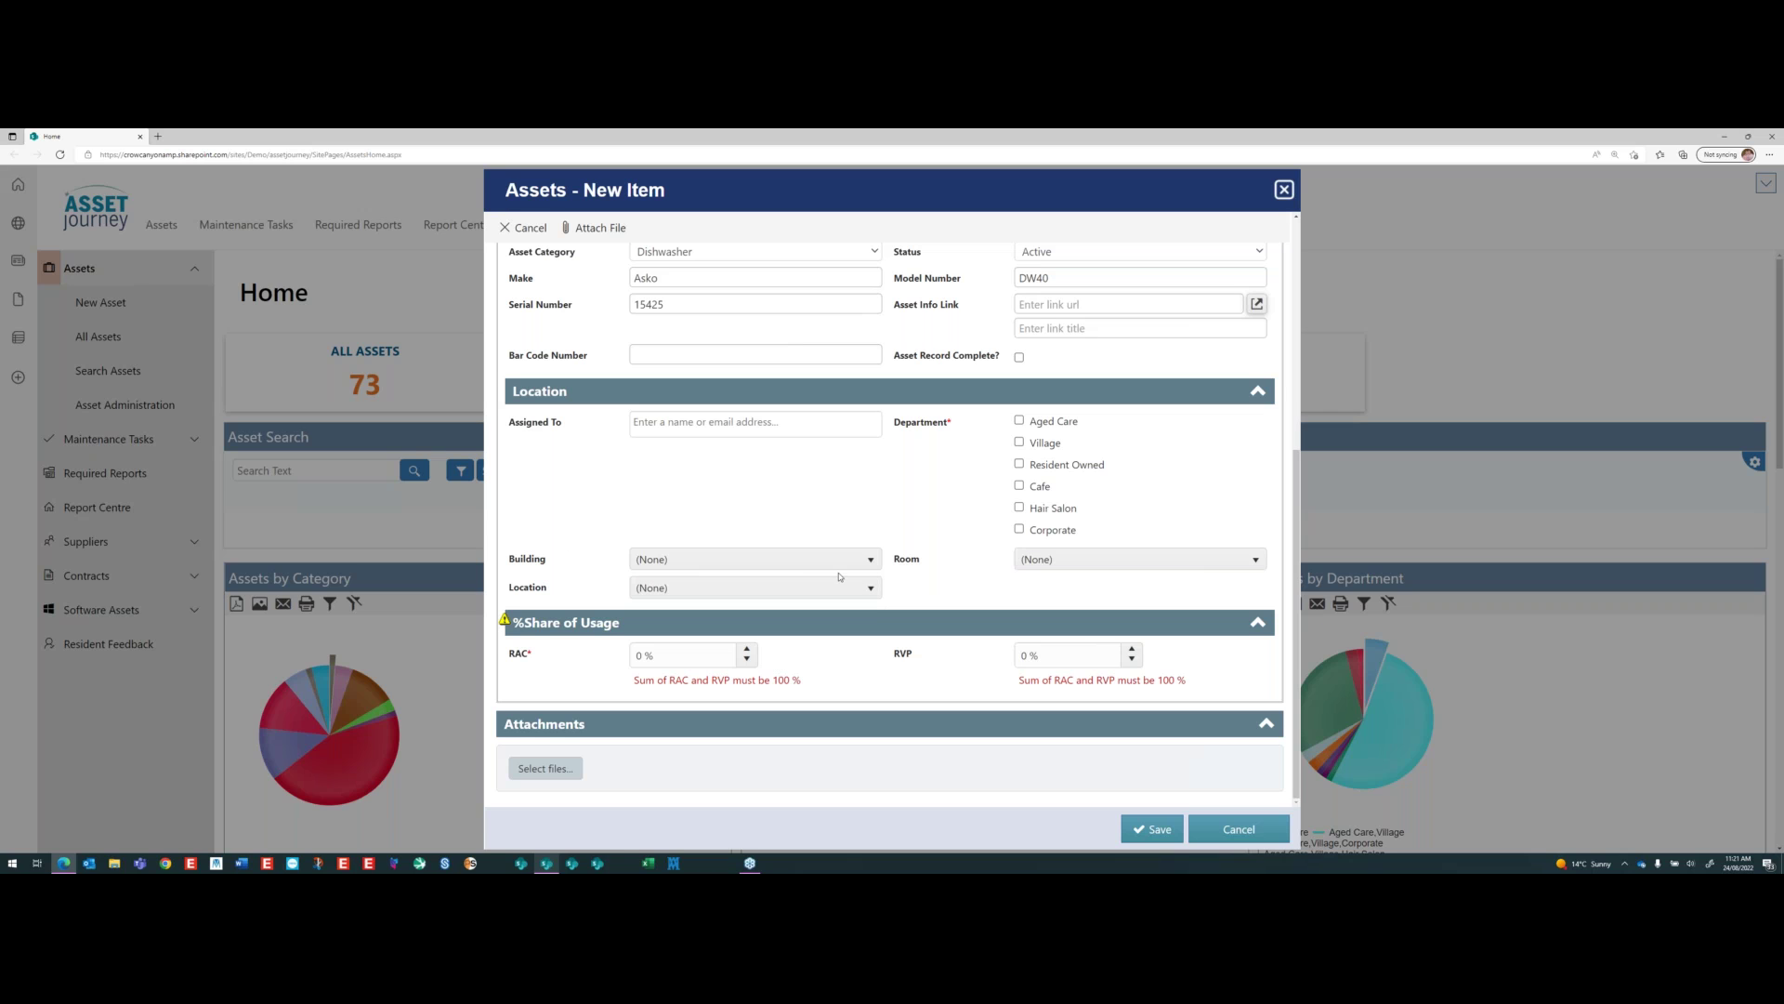
{"action": "left_click", "coordinate": [792, 561]}
{"action": "left_click", "coordinate": [659, 665]}
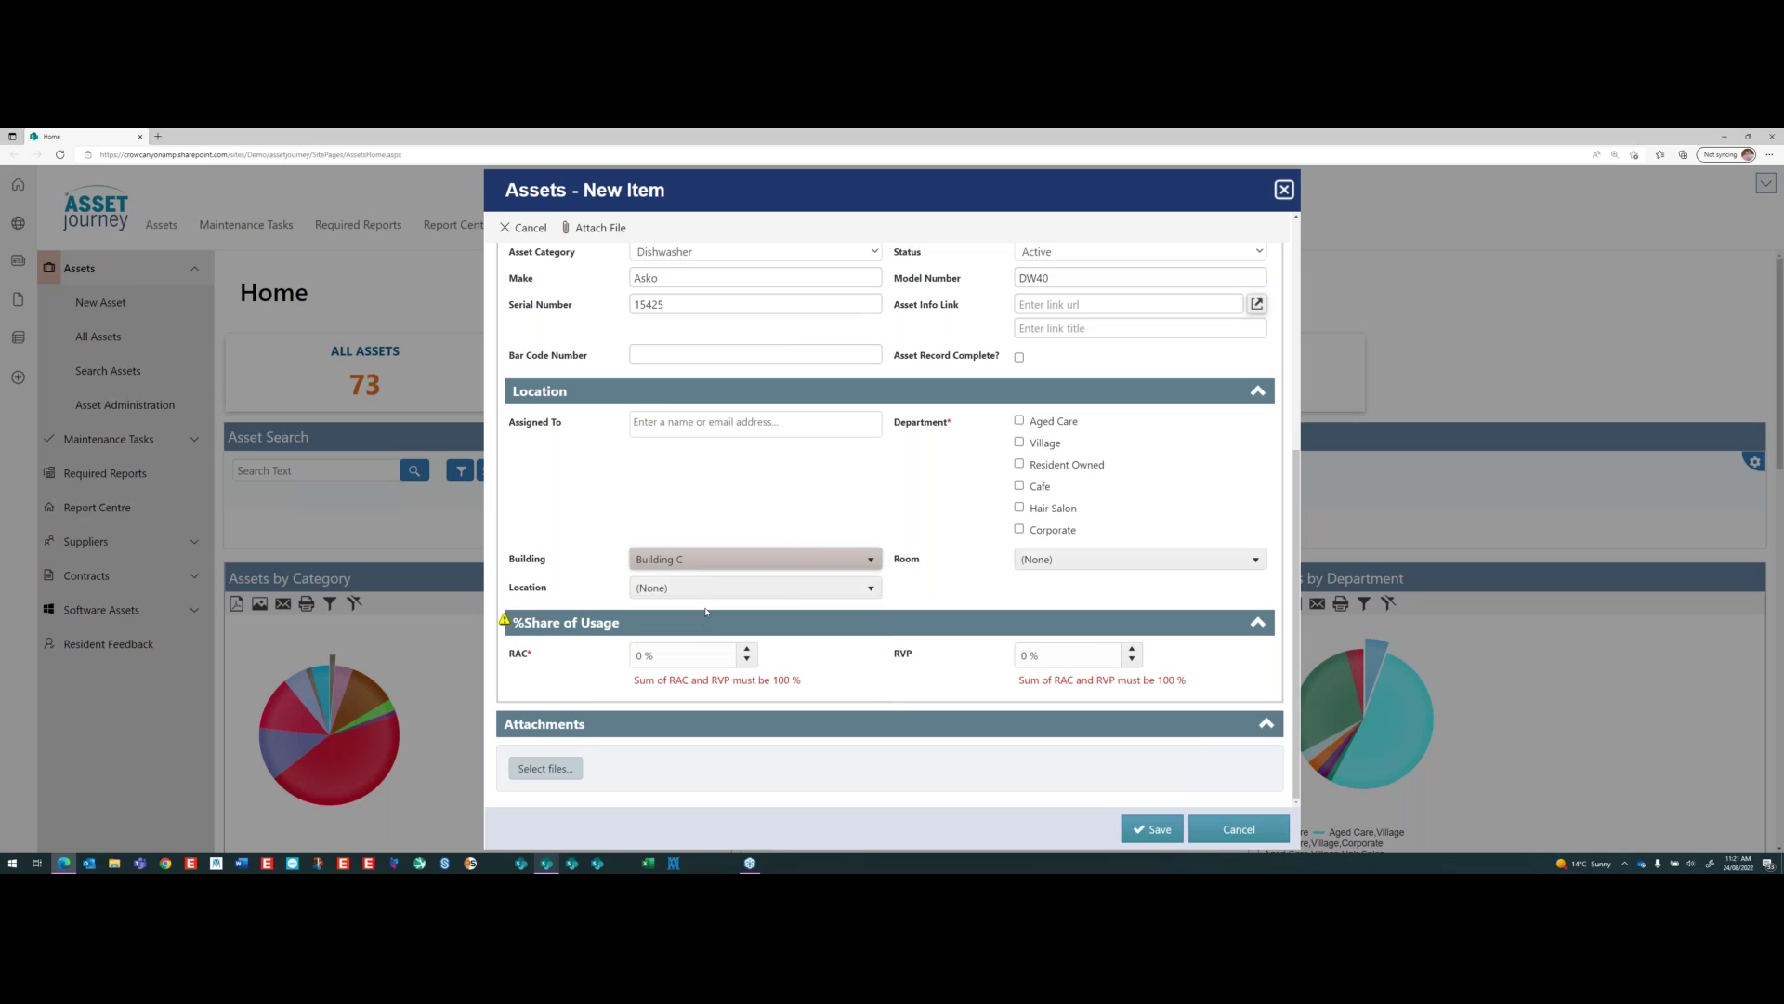
- Set the dishwasher's location to Level 3 and its room to ILU307
{"action": "left_click", "coordinate": [708, 587]}
{"action": "scroll", "coordinate": [692, 688], "scroll_direction": "down", "scroll_amount": 2}
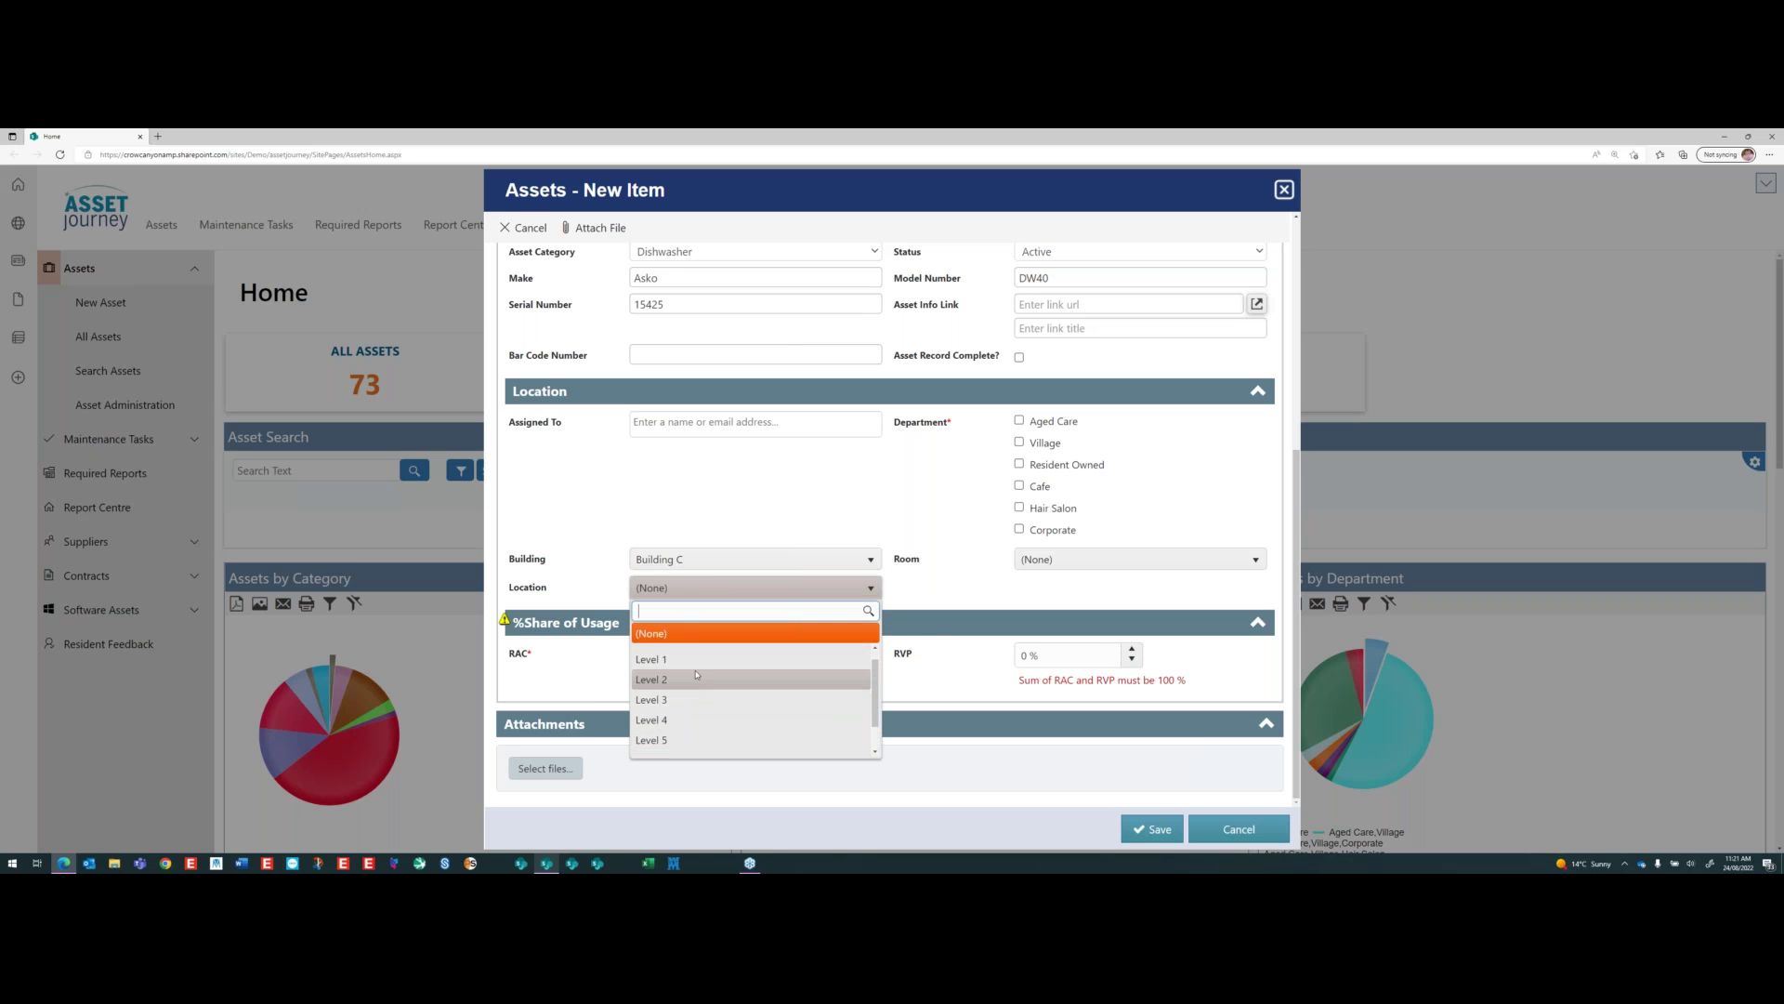
{"action": "scroll", "coordinate": [697, 677], "scroll_direction": "up", "scroll_amount": 1}
{"action": "left_click", "coordinate": [689, 699]}
{"action": "left_click", "coordinate": [1047, 562]}
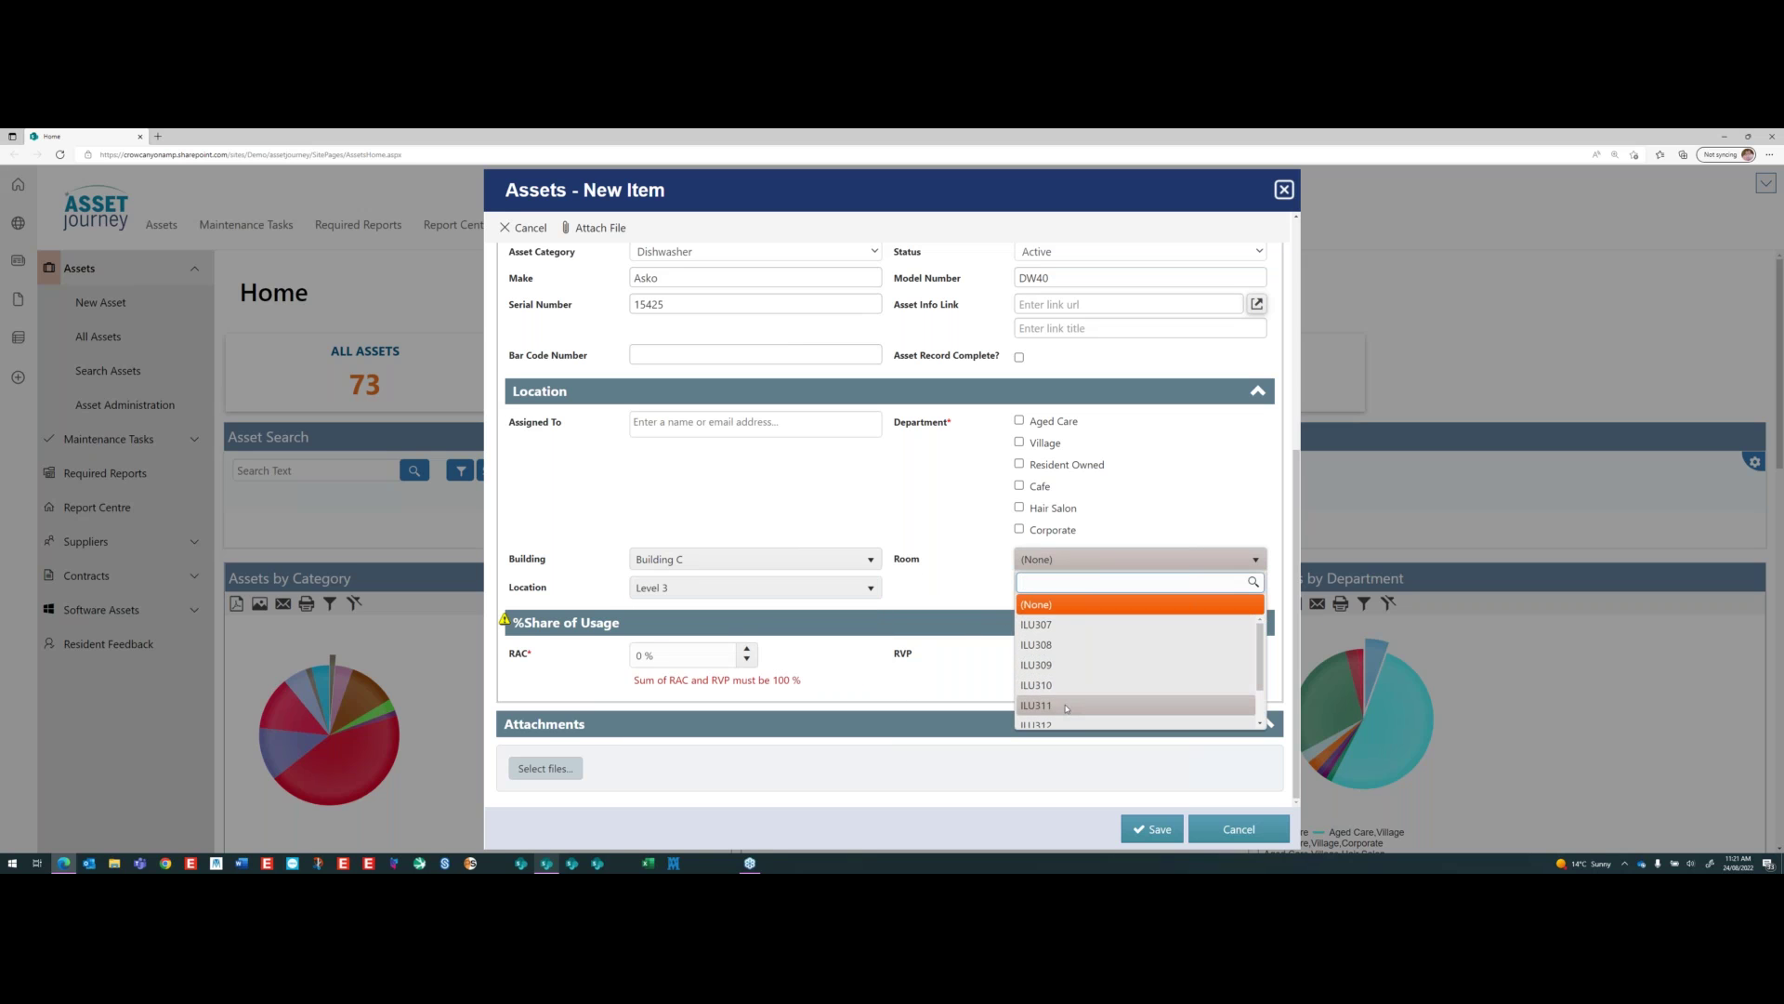
{"action": "left_click", "coordinate": [1087, 626]}
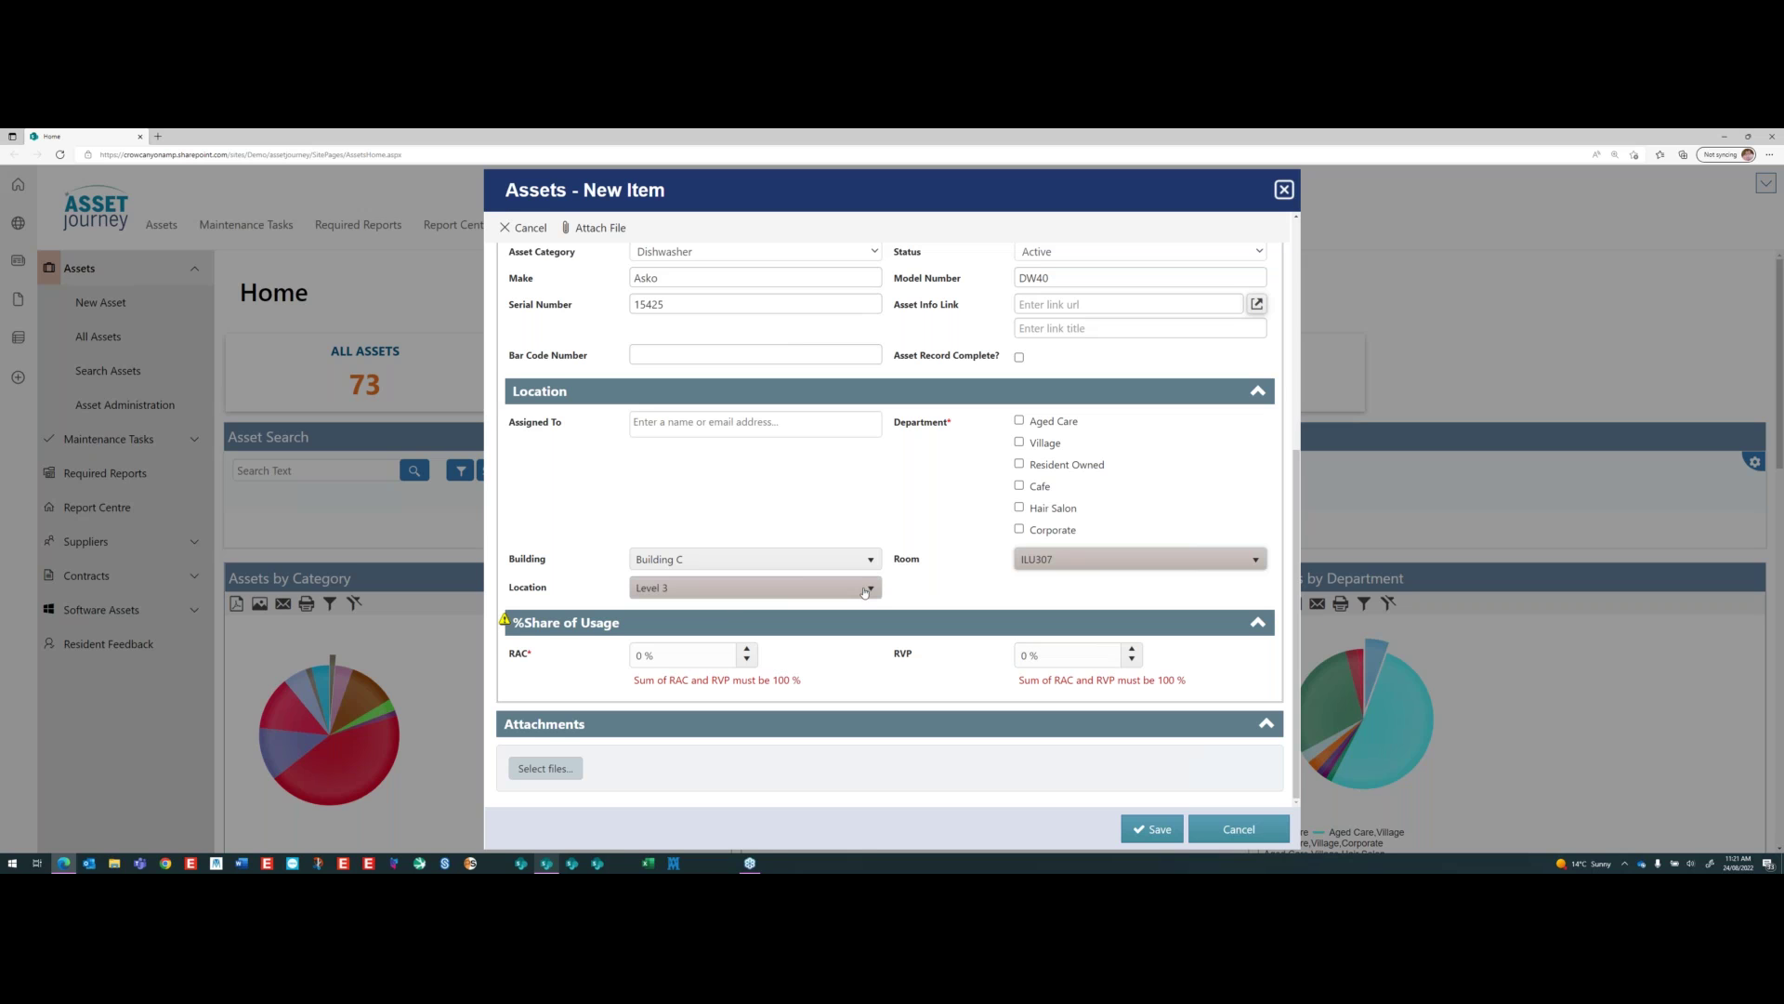
- Try Level 1 as the location, browse its rooms, and return to Level 3 with room ILU307
{"action": "left_click", "coordinate": [701, 589]}
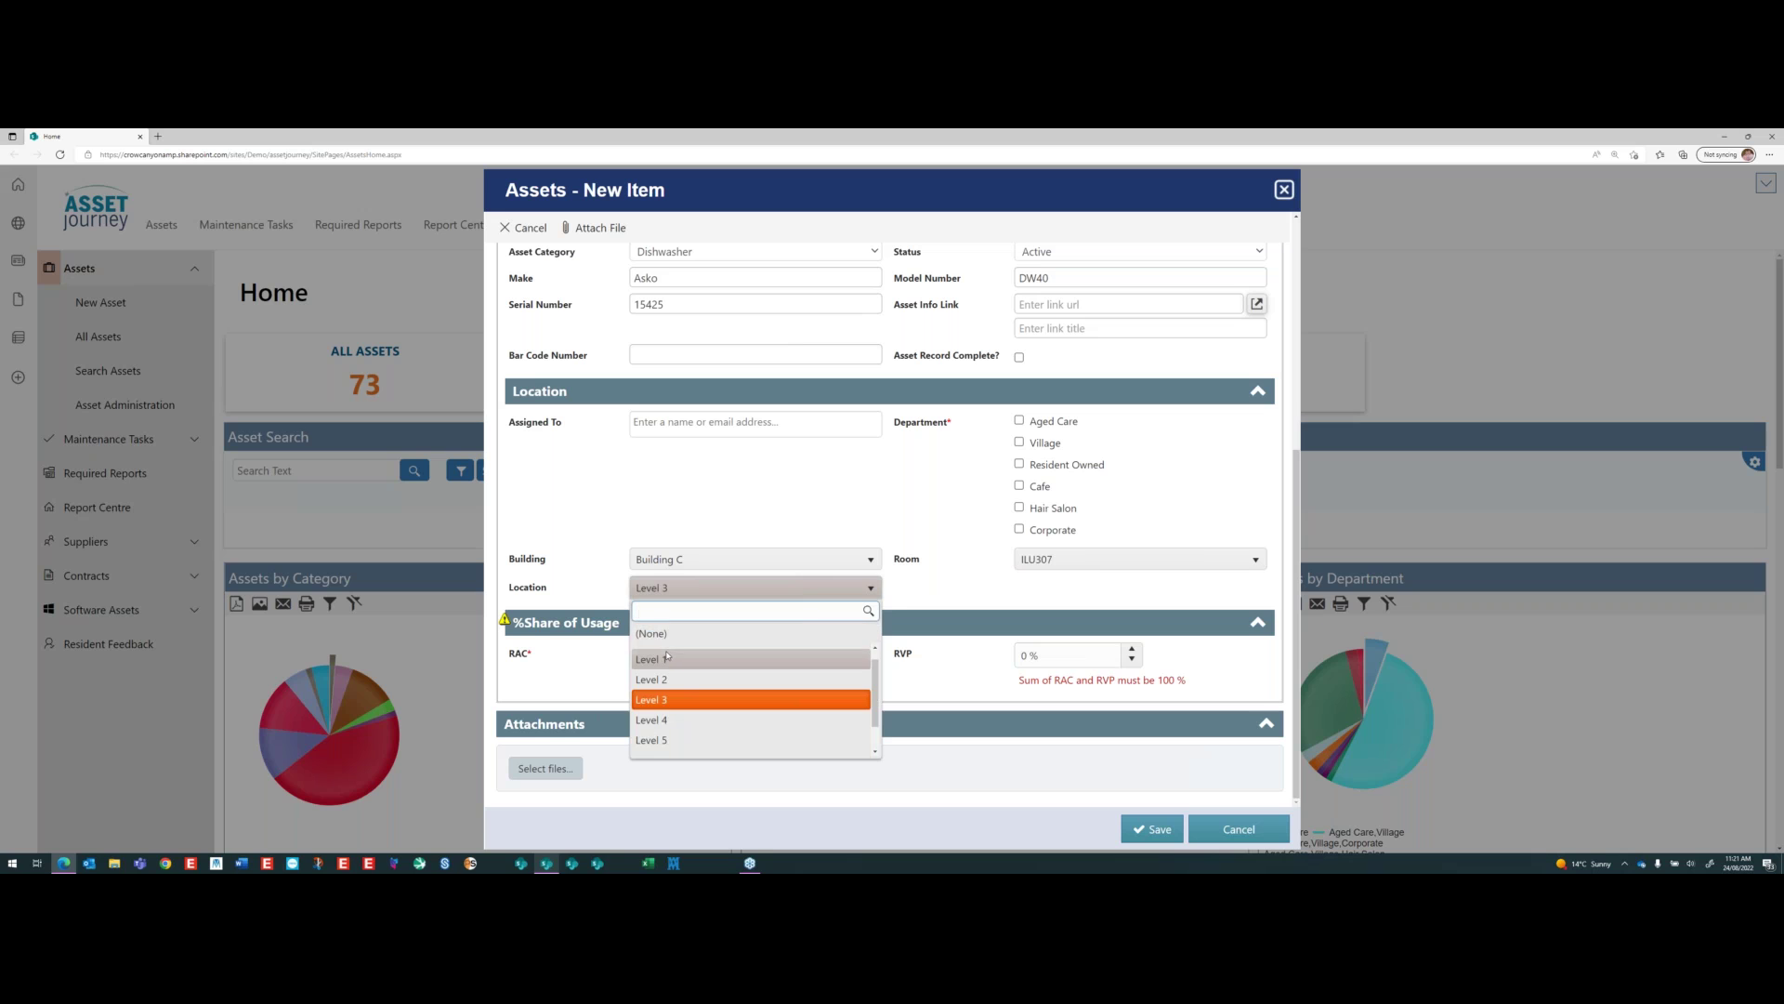
{"action": "left_click", "coordinate": [700, 659]}
{"action": "left_click", "coordinate": [1086, 558]}
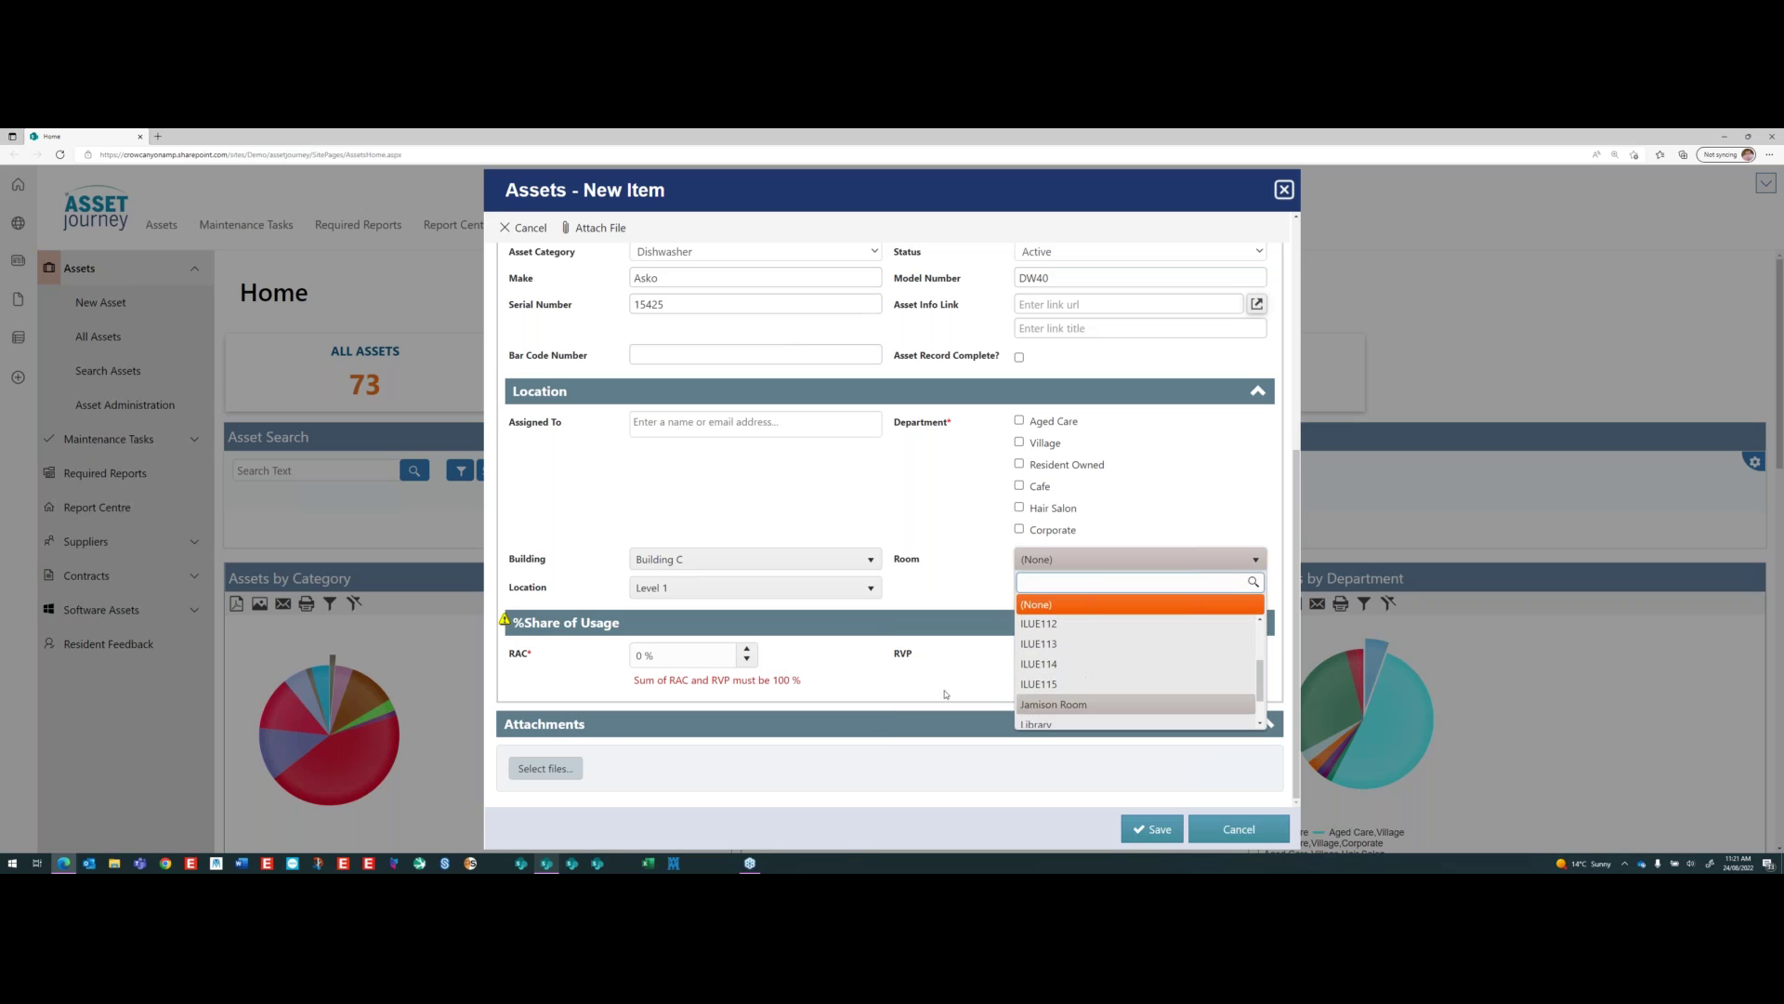
{"action": "left_click", "coordinate": [946, 555]}
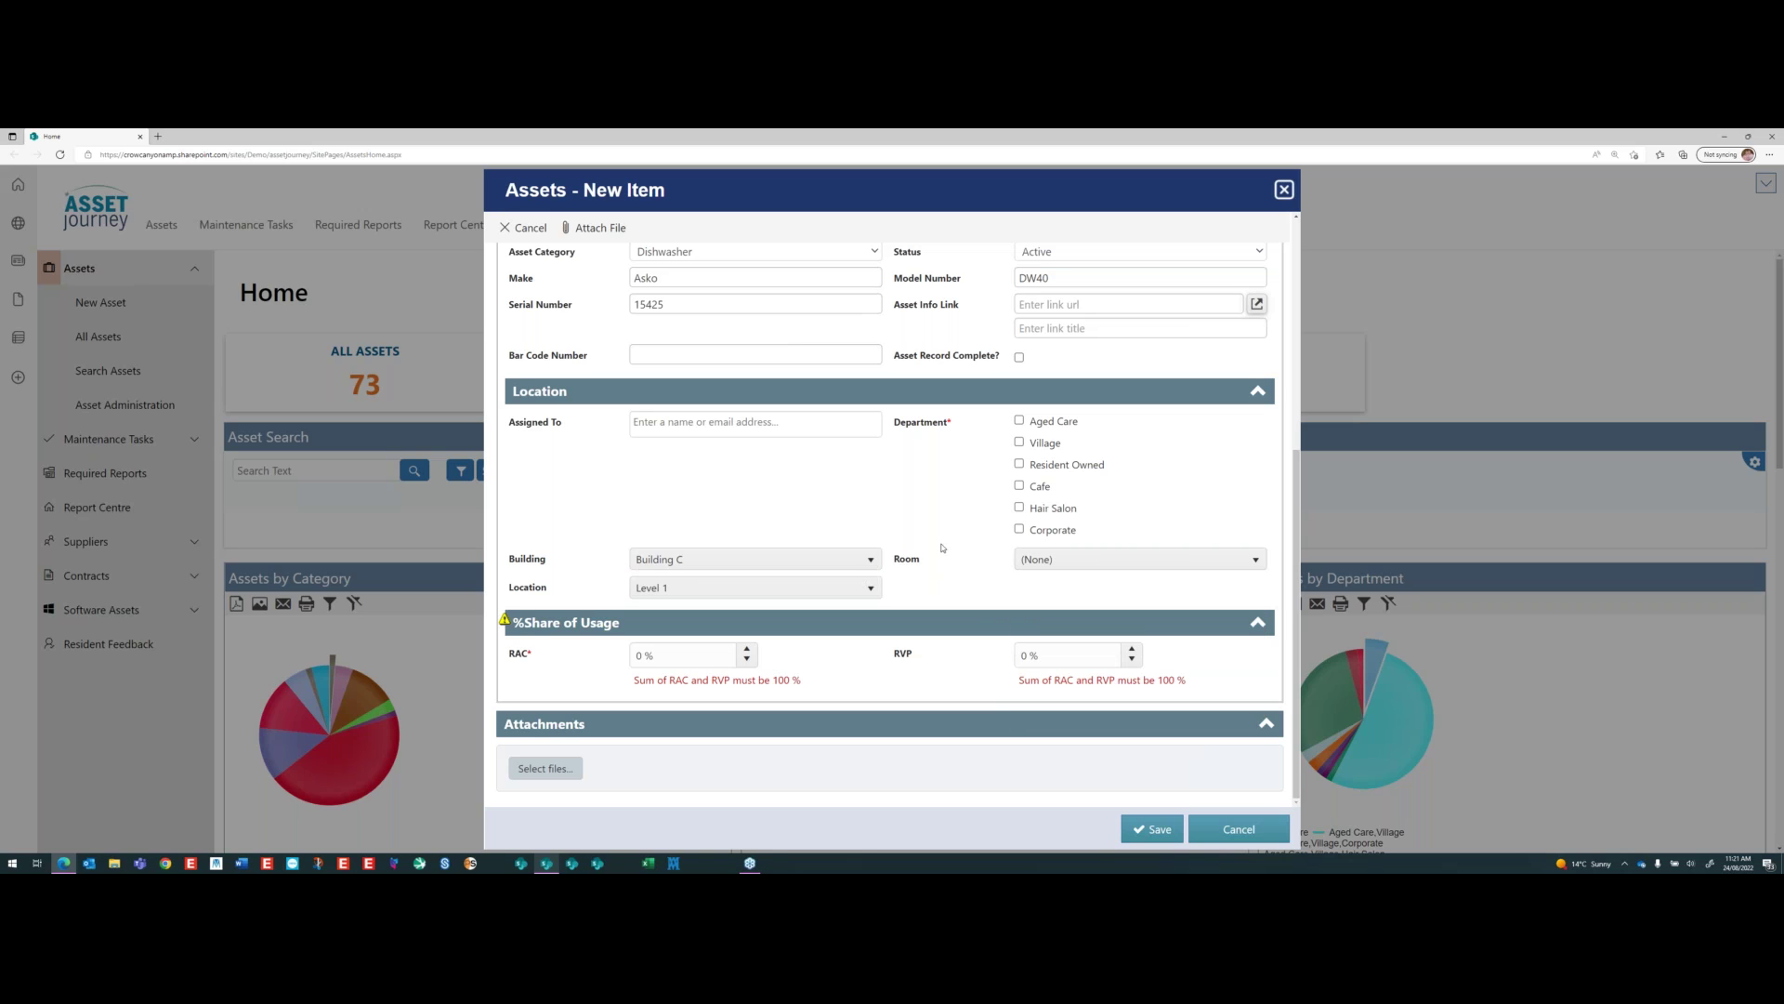
{"action": "left_click", "coordinate": [753, 587]}
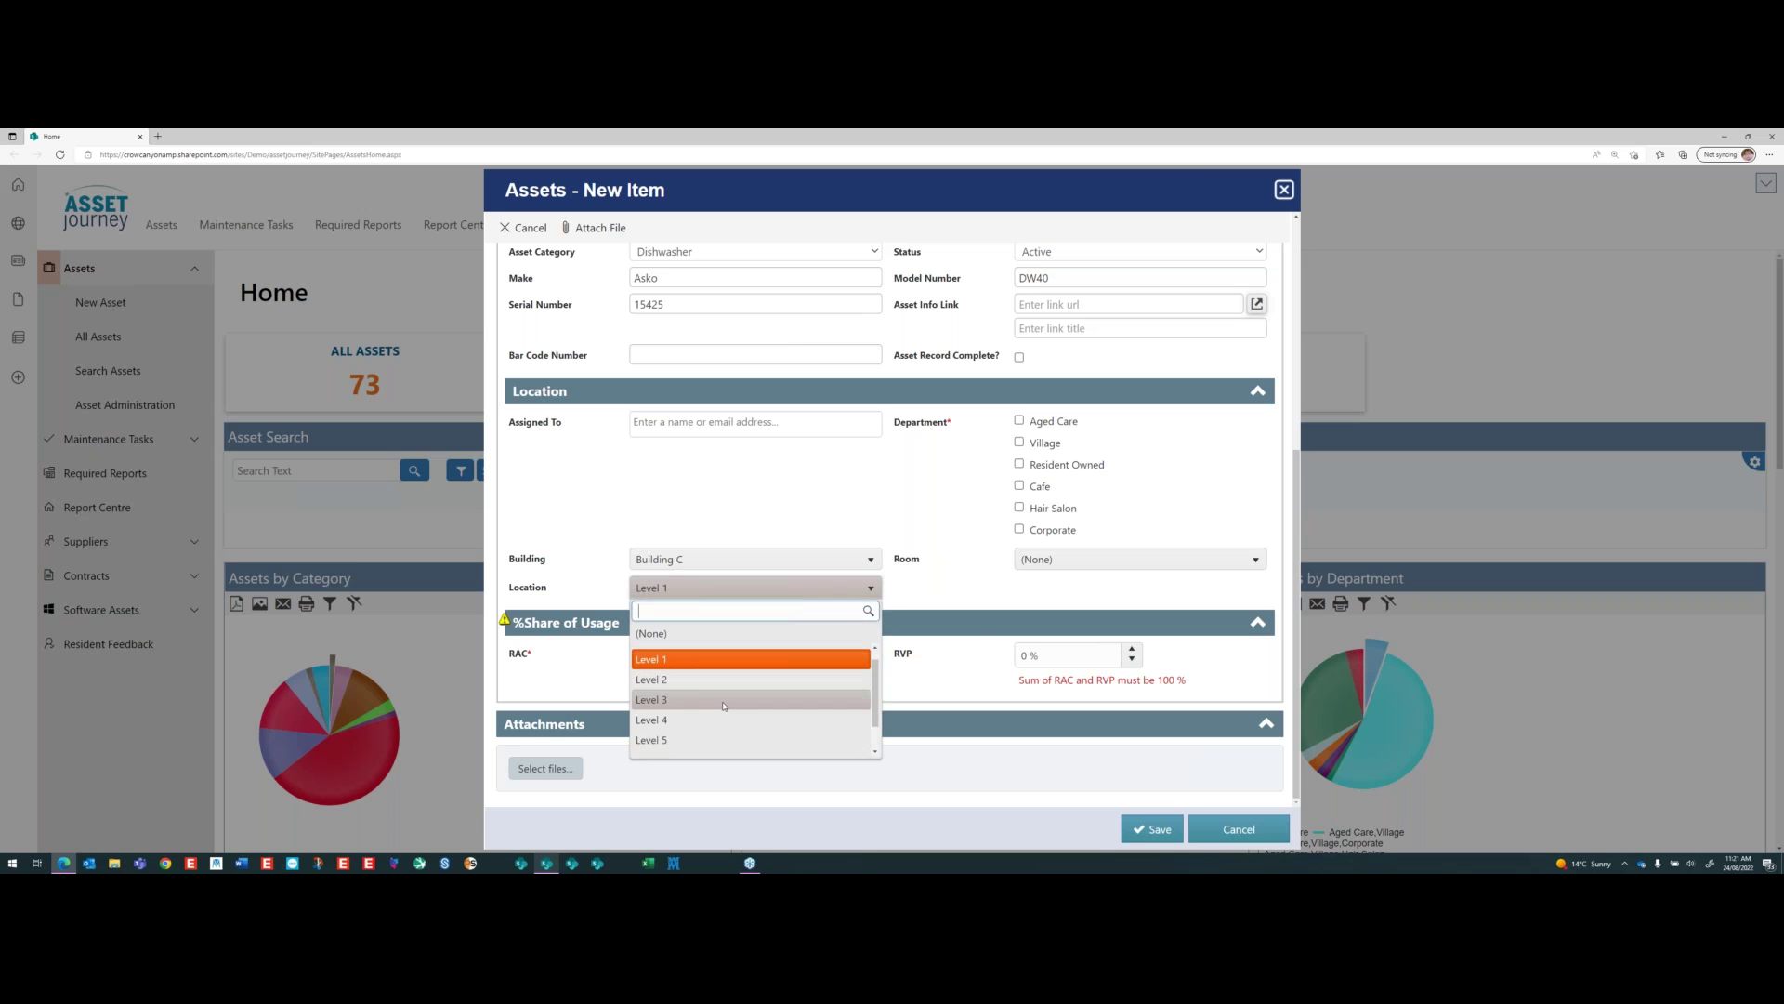
{"action": "left_click", "coordinate": [669, 658]}
{"action": "left_click", "coordinate": [1087, 564]}
{"action": "left_click", "coordinate": [1021, 642]}
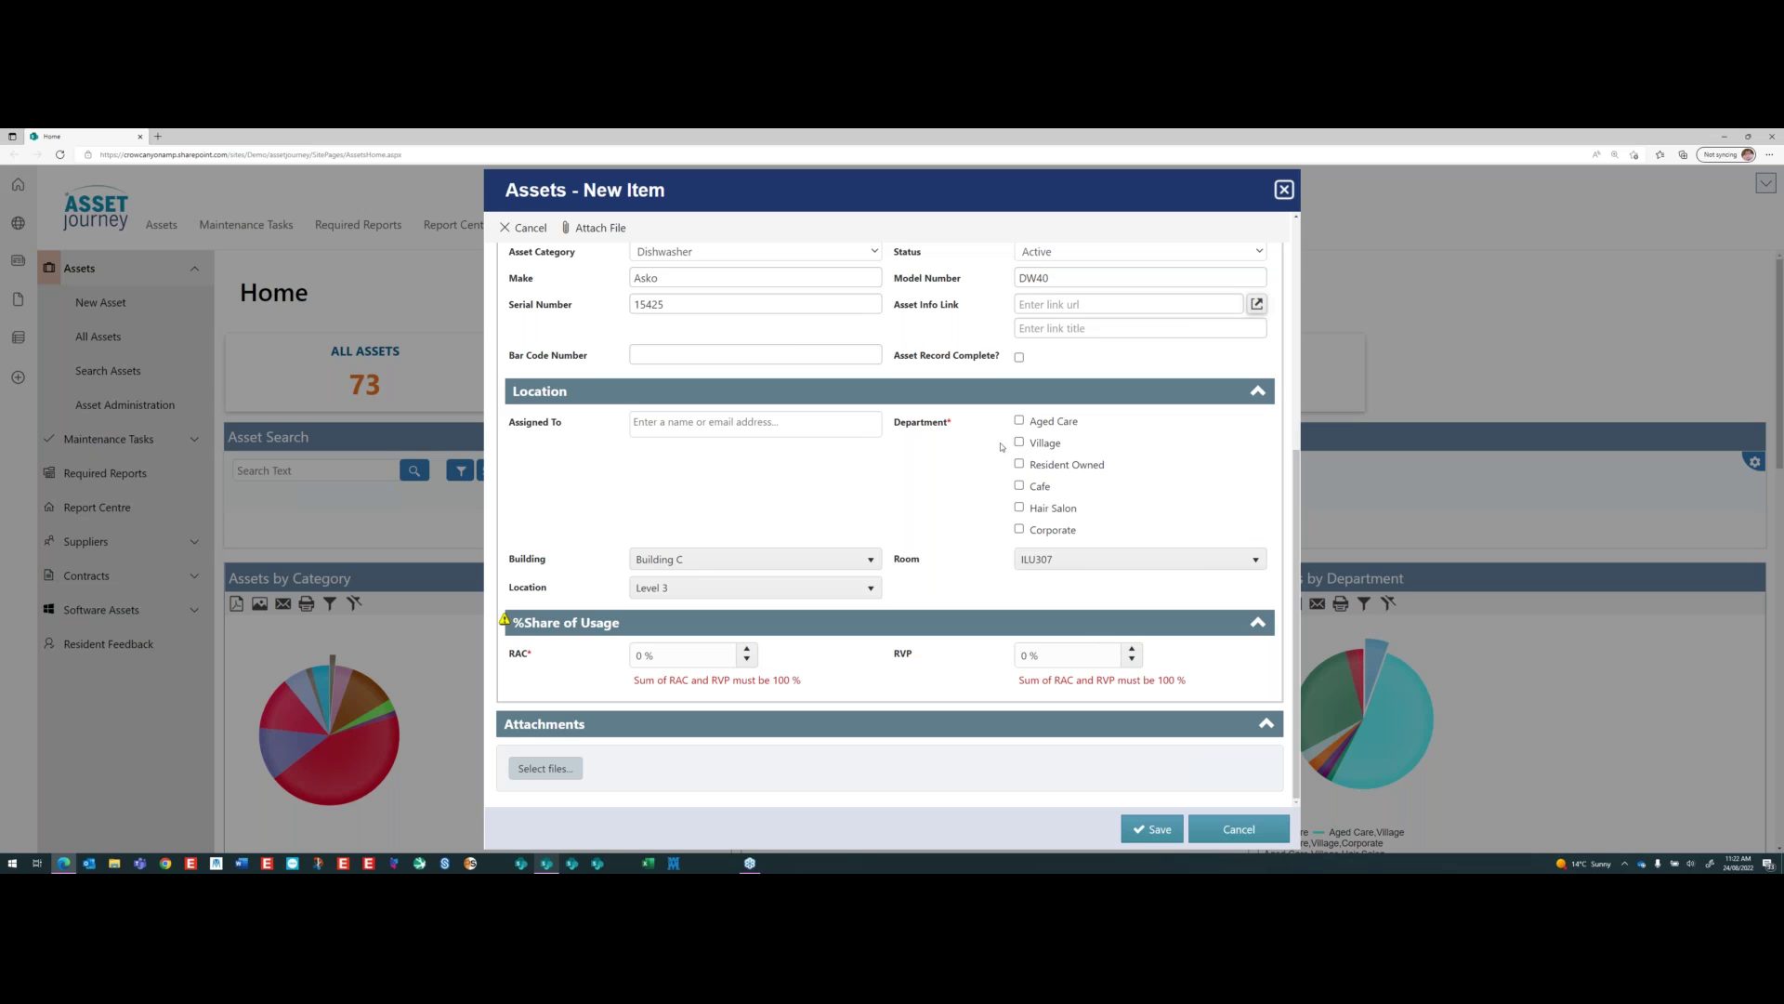
- Assign the asset to the Village and Aged Care departments and set its usage share to 50% RAC and 50% RVP
{"action": "left_click", "coordinate": [1020, 444]}
{"action": "left_click", "coordinate": [1020, 421]}
{"action": "left_click", "coordinate": [666, 656]}
{"action": "left_click_drag", "start_coordinate": [657, 656], "coordinate": [615, 658]}
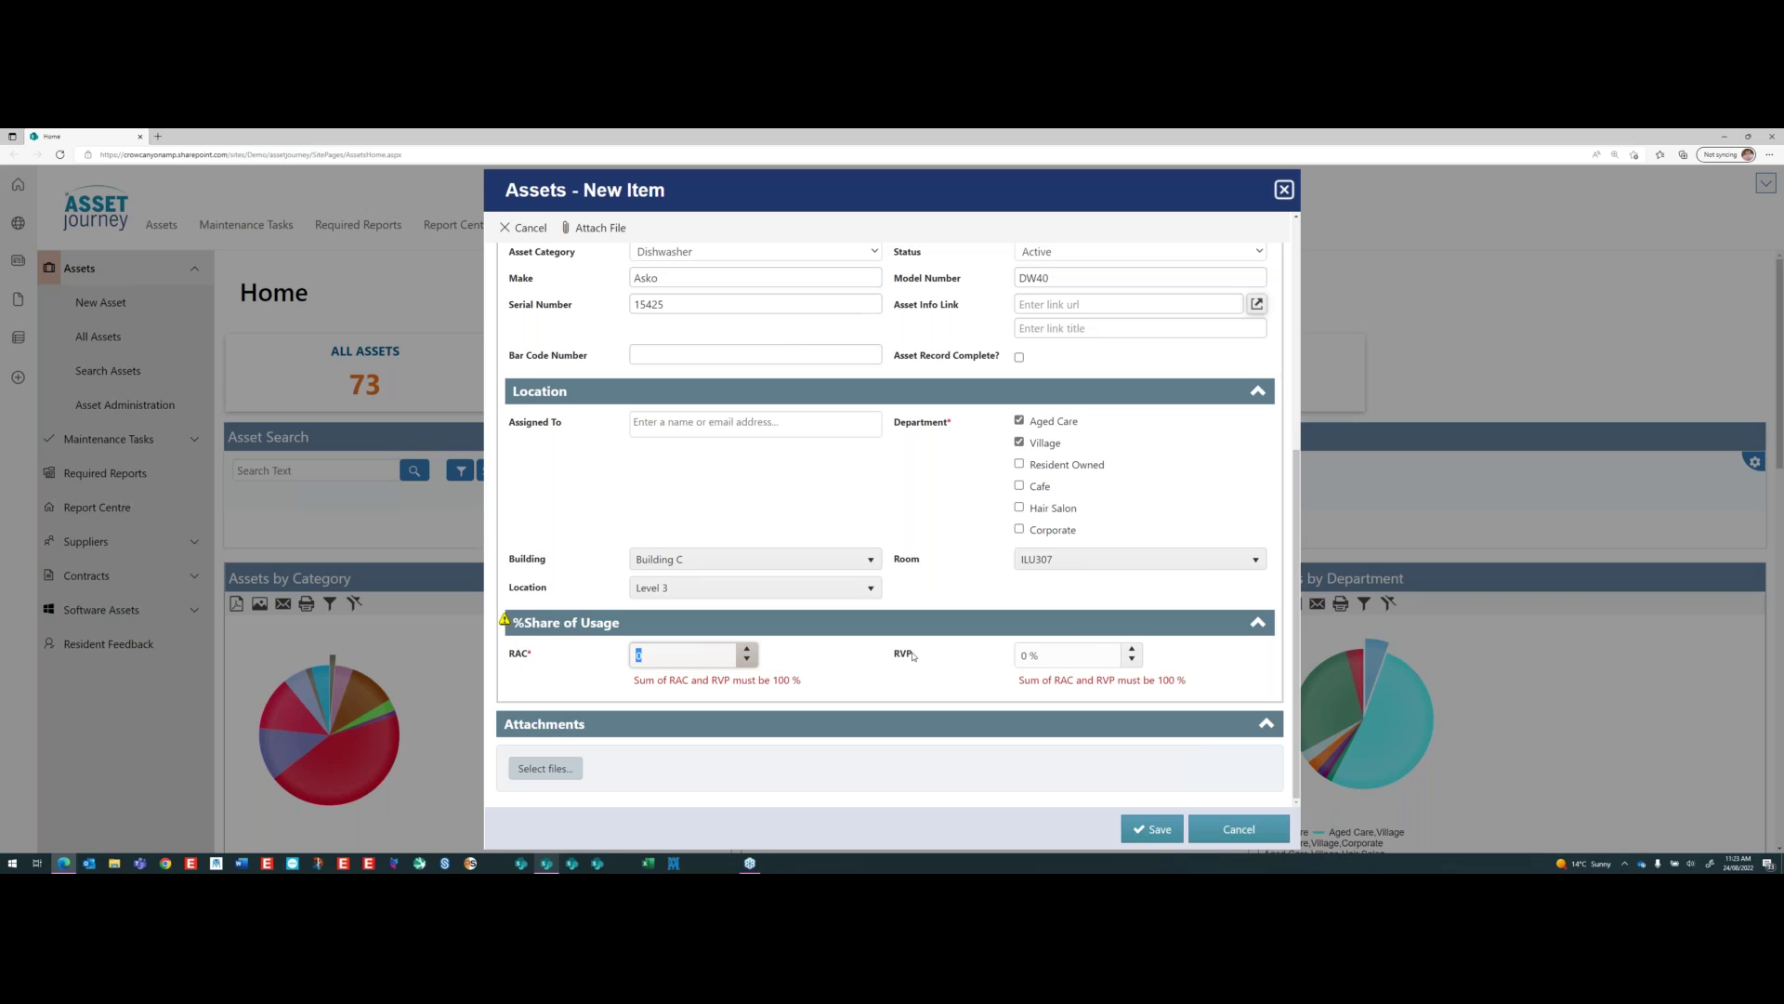
{"action": "type", "text": "50"}
{"action": "key", "text": "Tab"}
{"action": "type", "text": "50"}
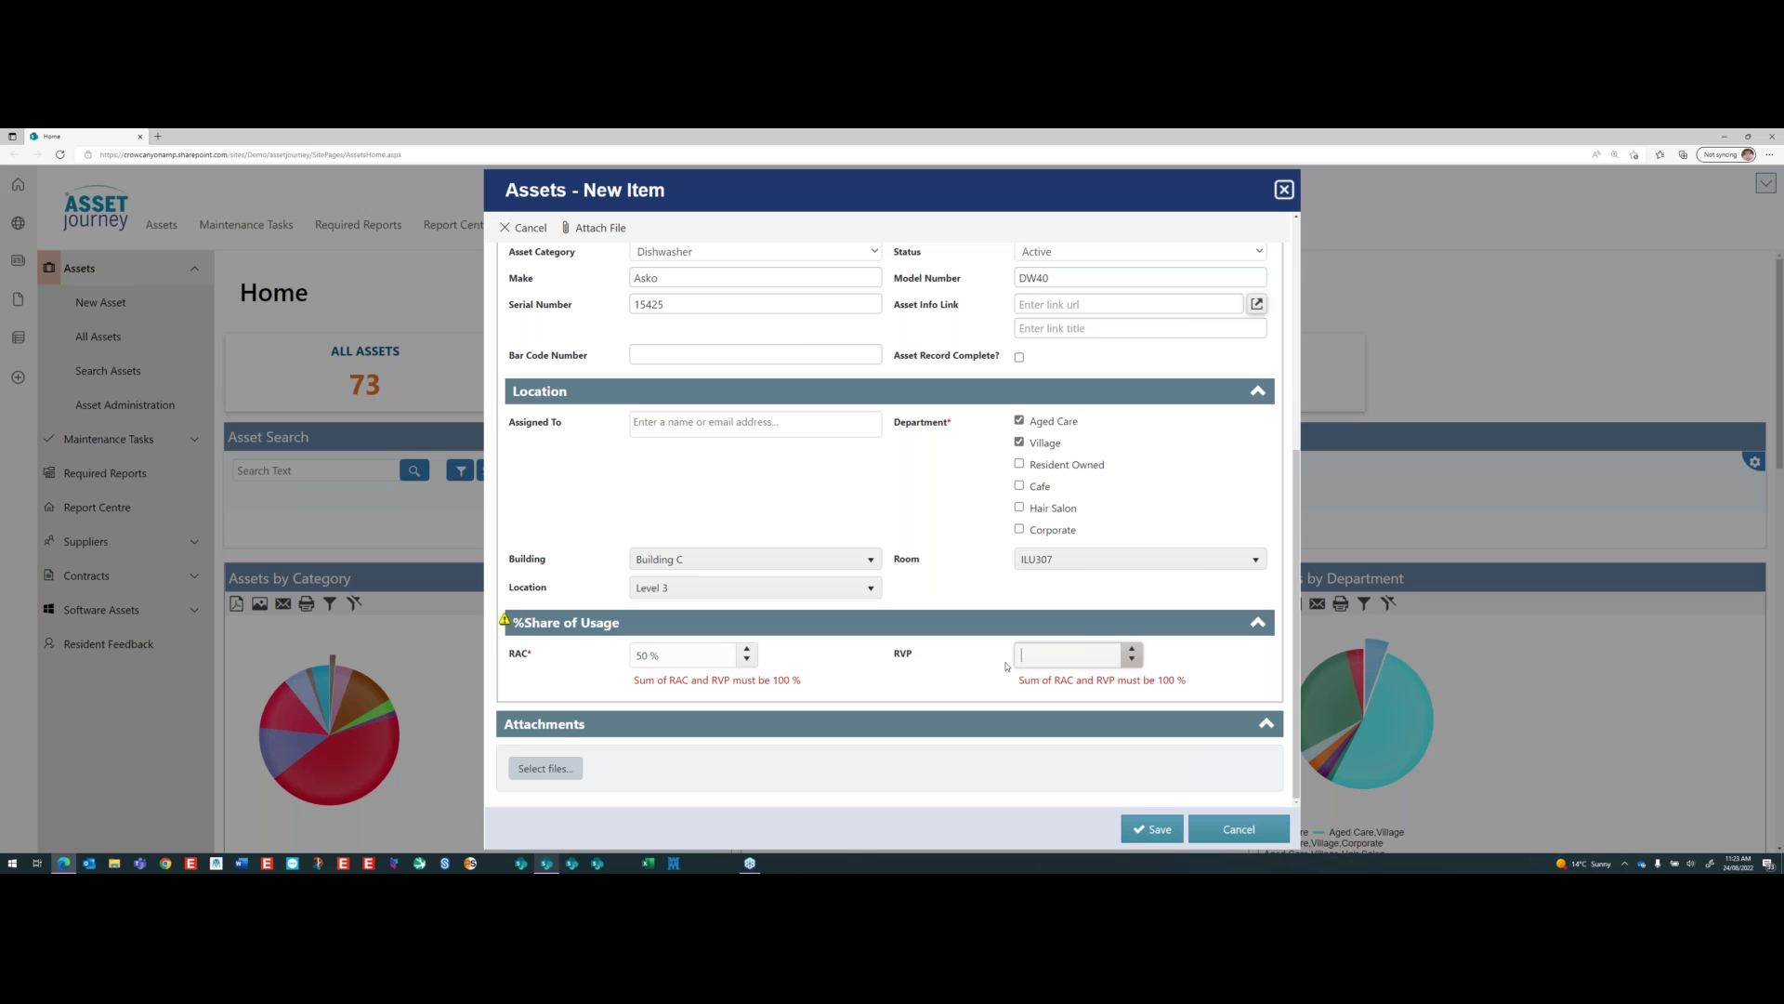
{"action": "left_click", "coordinate": [1016, 618]}
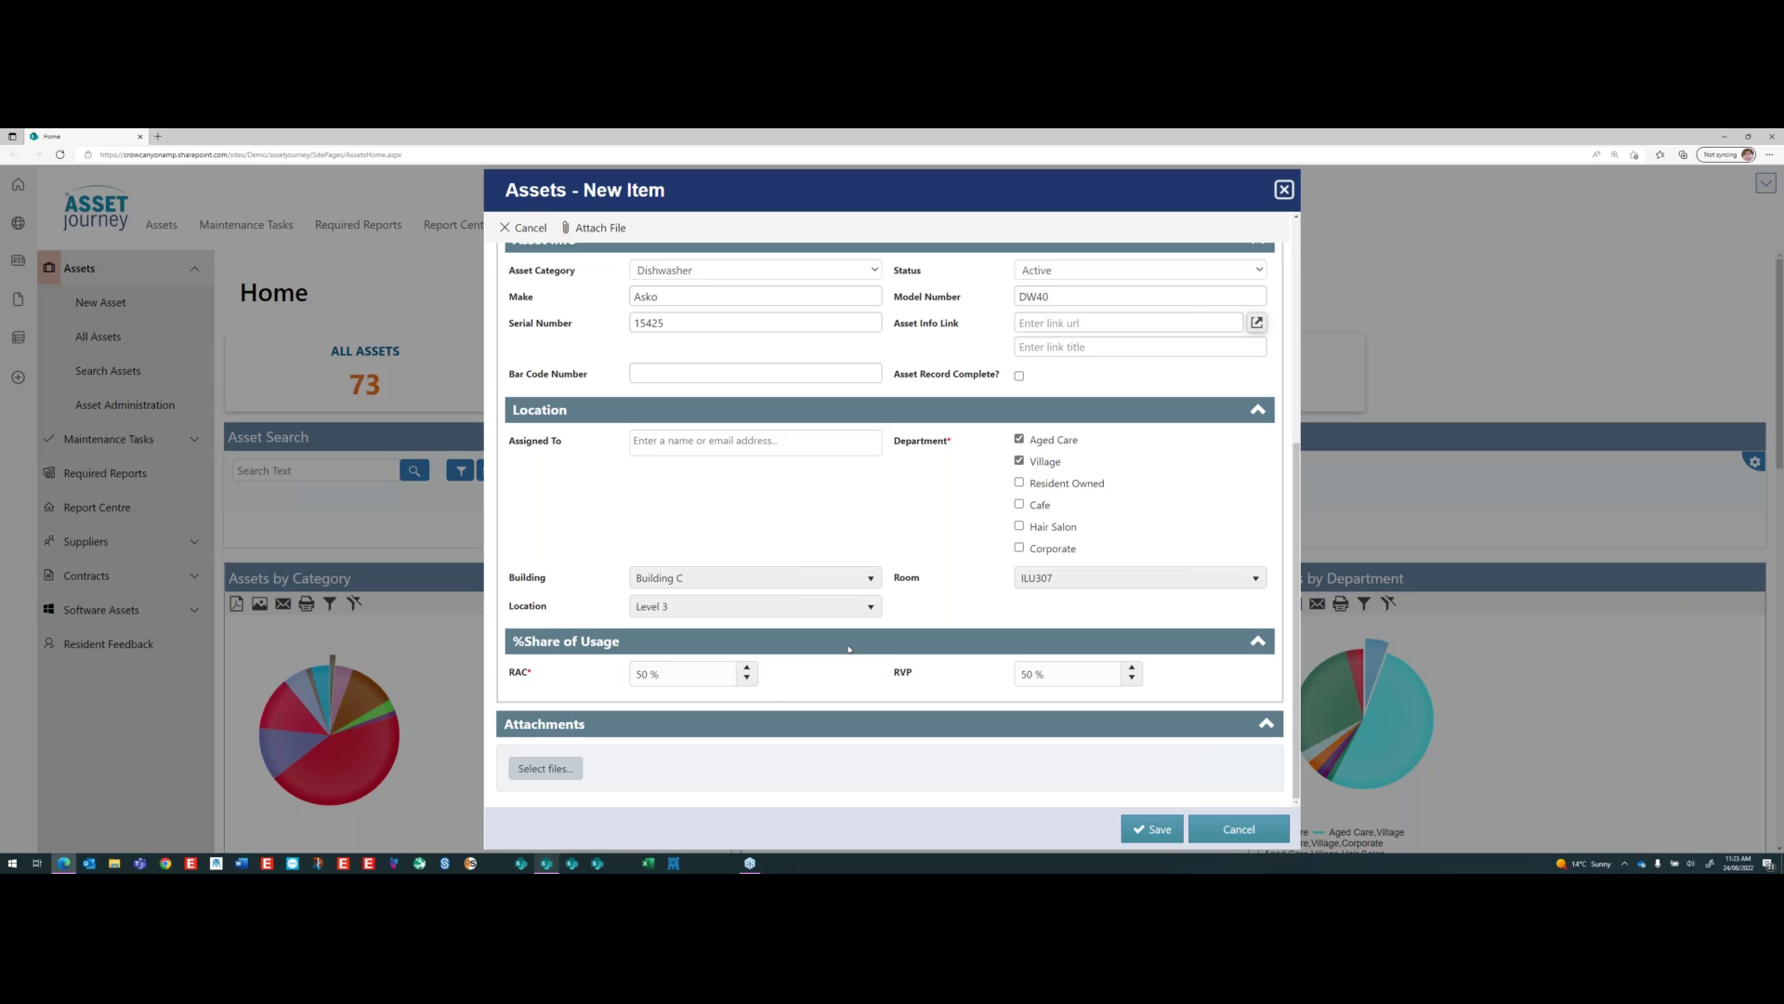
{"action": "left_click", "coordinate": [1053, 443]}
{"action": "left_click", "coordinate": [1043, 464]}
{"action": "left_click", "coordinate": [1037, 485]}
{"action": "left_click", "coordinate": [1045, 483]}
{"action": "left_click", "coordinate": [1043, 443]}
{"action": "left_click", "coordinate": [1038, 462]}
- In the finance details, set the purchase date to 11/02/2020 and the purchase price to 1,200.00
{"action": "scroll", "coordinate": [814, 664], "scroll_direction": "up", "scroll_amount": 5}
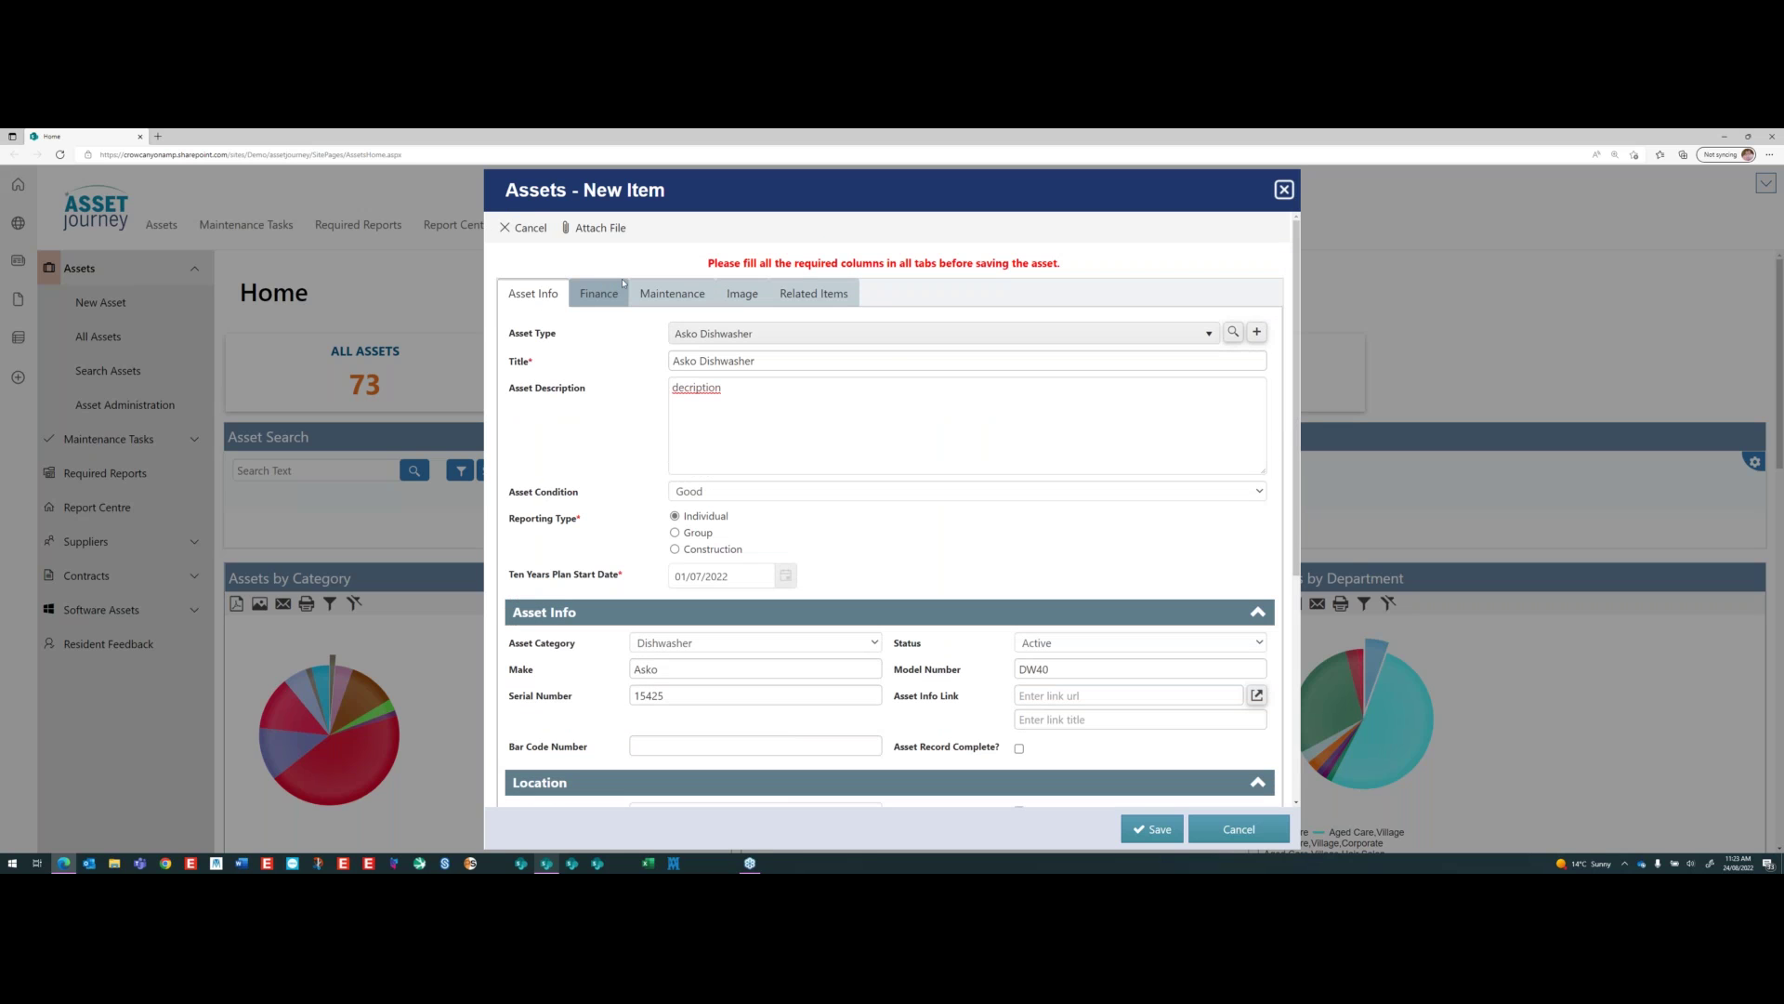
{"action": "left_click", "coordinate": [623, 286]}
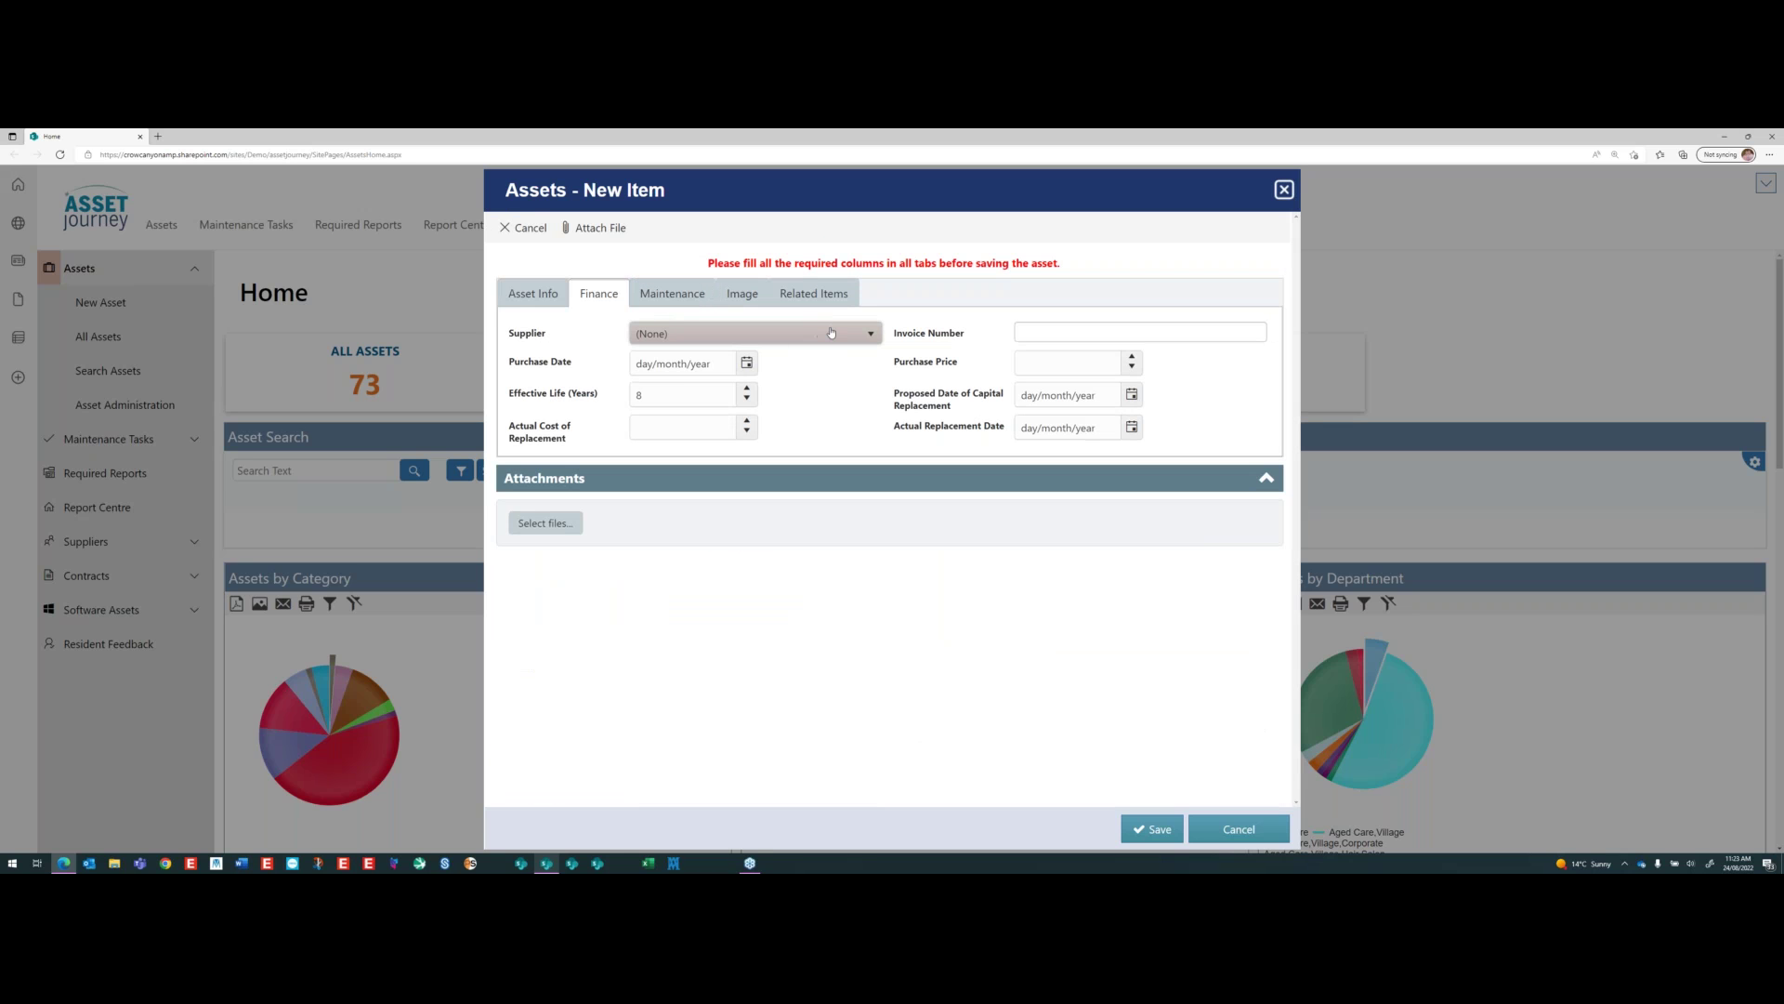
{"action": "left_click", "coordinate": [747, 363]}
{"action": "left_click", "coordinate": [719, 389]}
{"action": "double_click", "coordinate": [644, 388]}
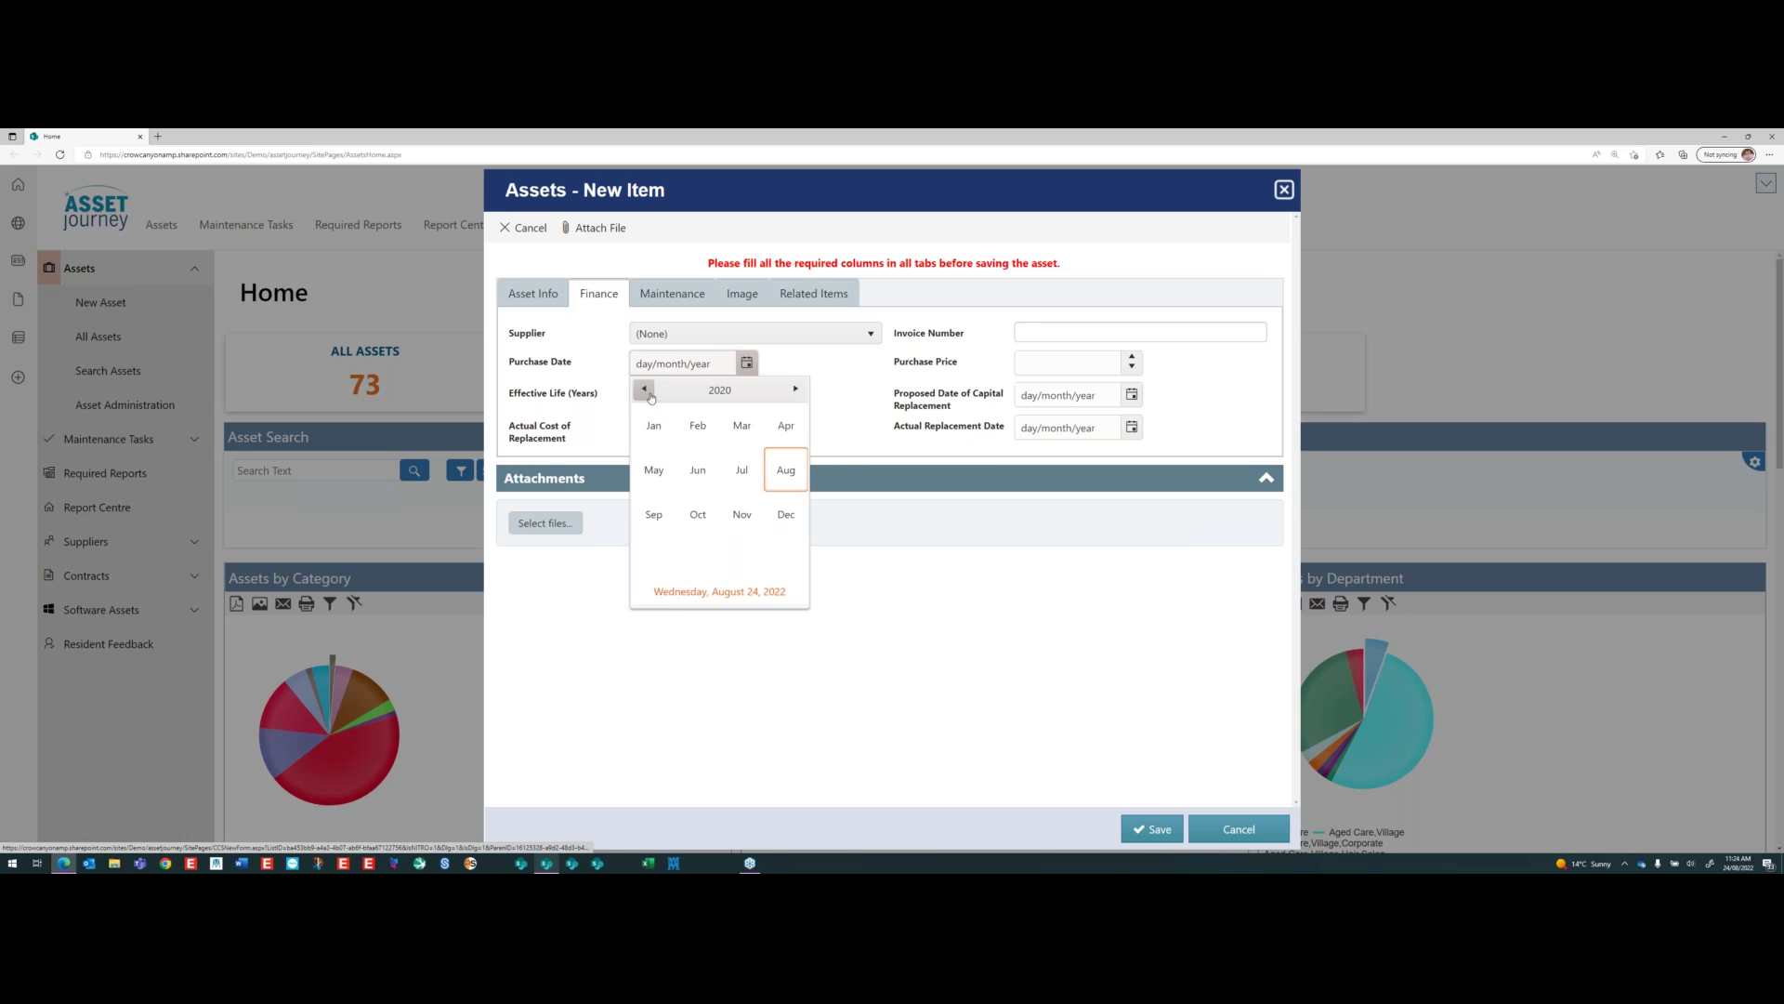
{"action": "left_click", "coordinate": [697, 426]}
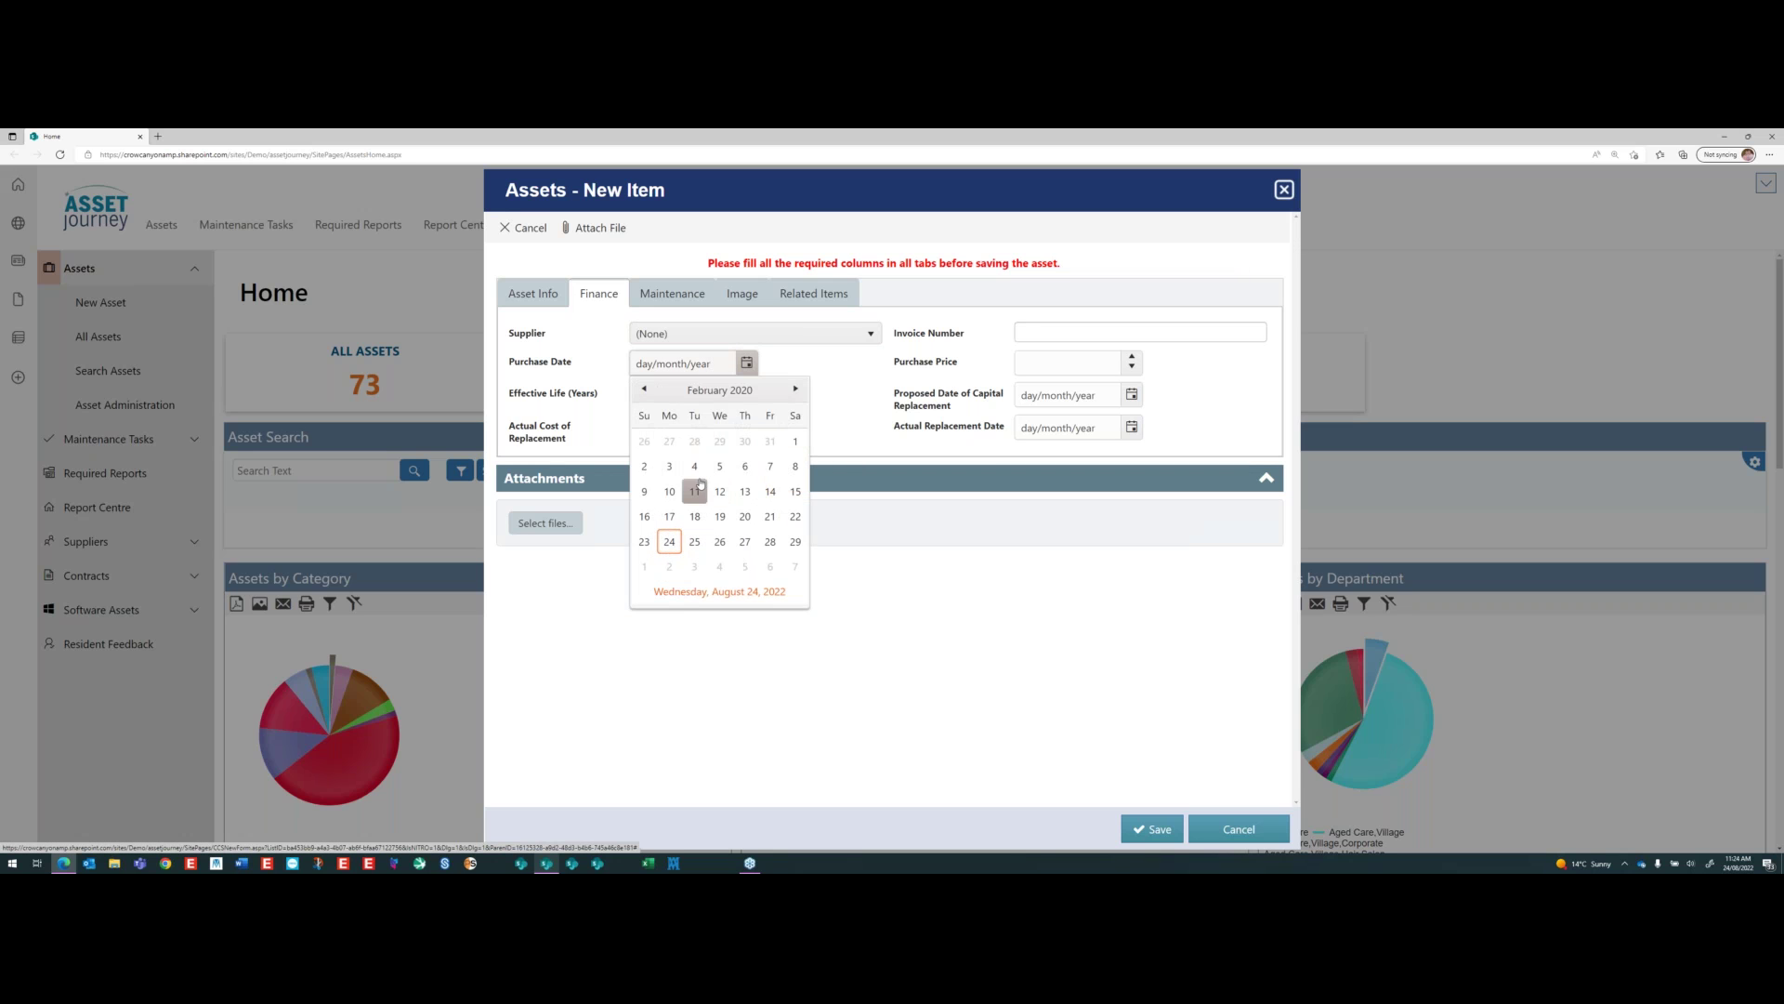
{"action": "left_click", "coordinate": [695, 491]}
{"action": "left_click", "coordinate": [1035, 359]}
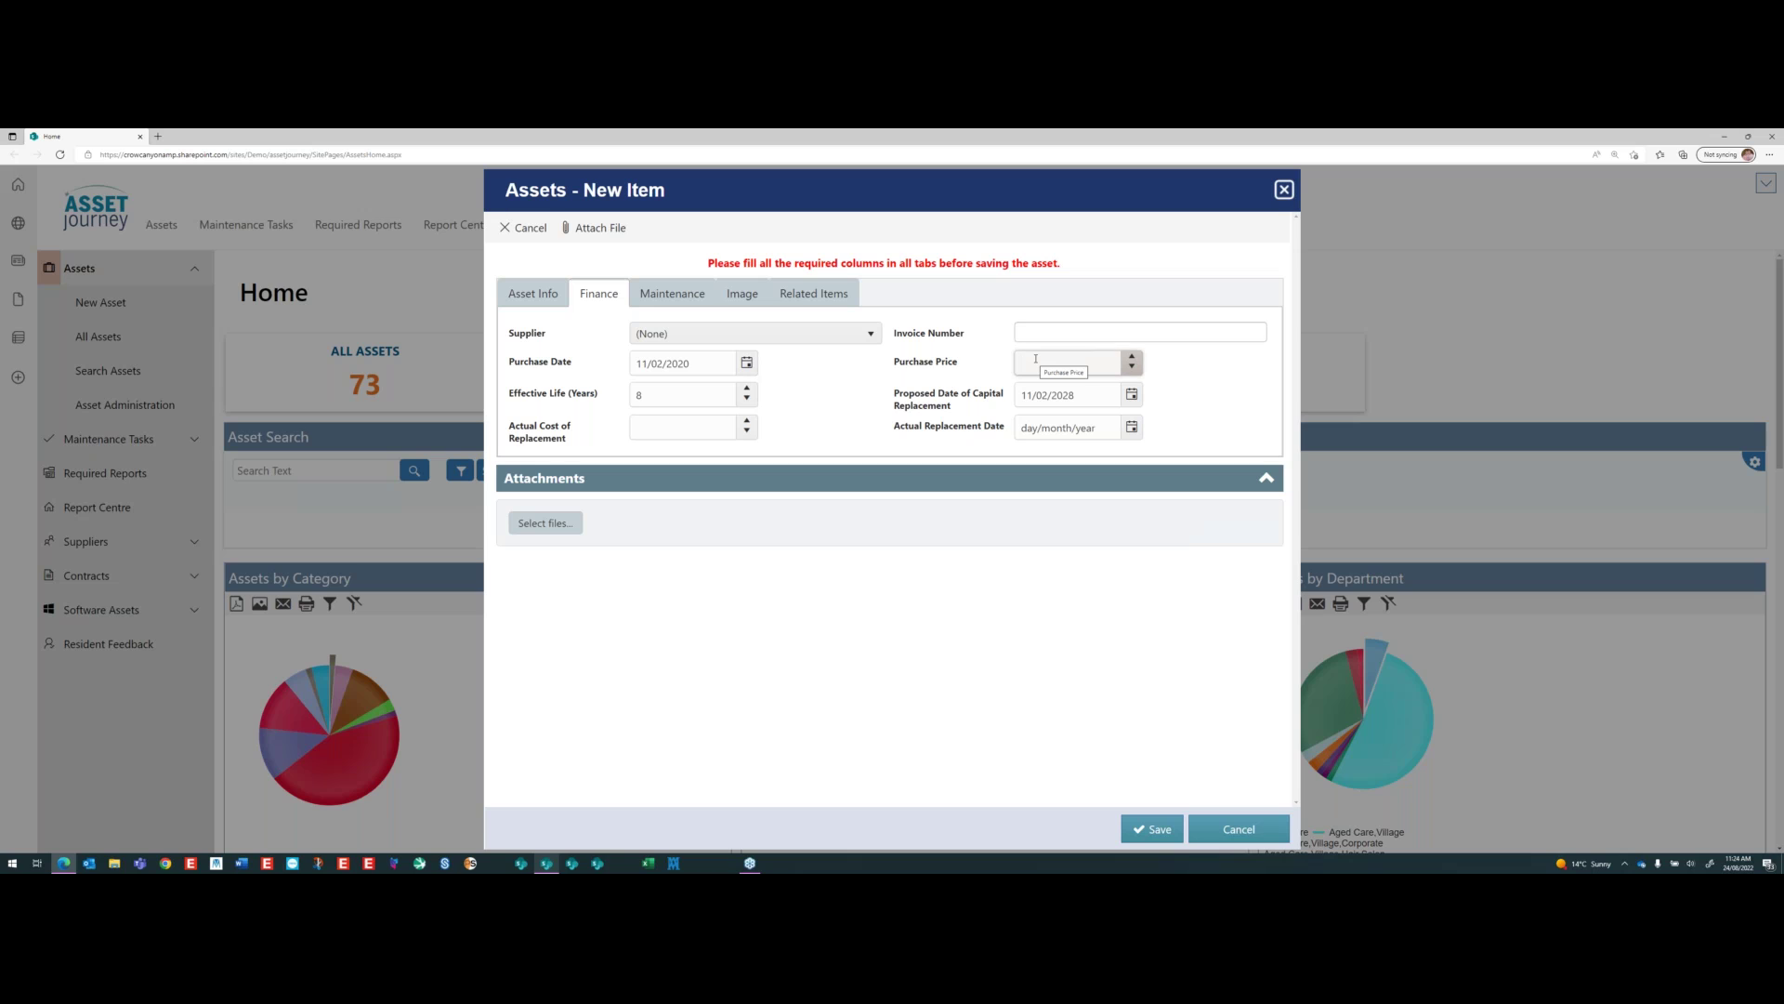
{"action": "type", "text": "1200"}
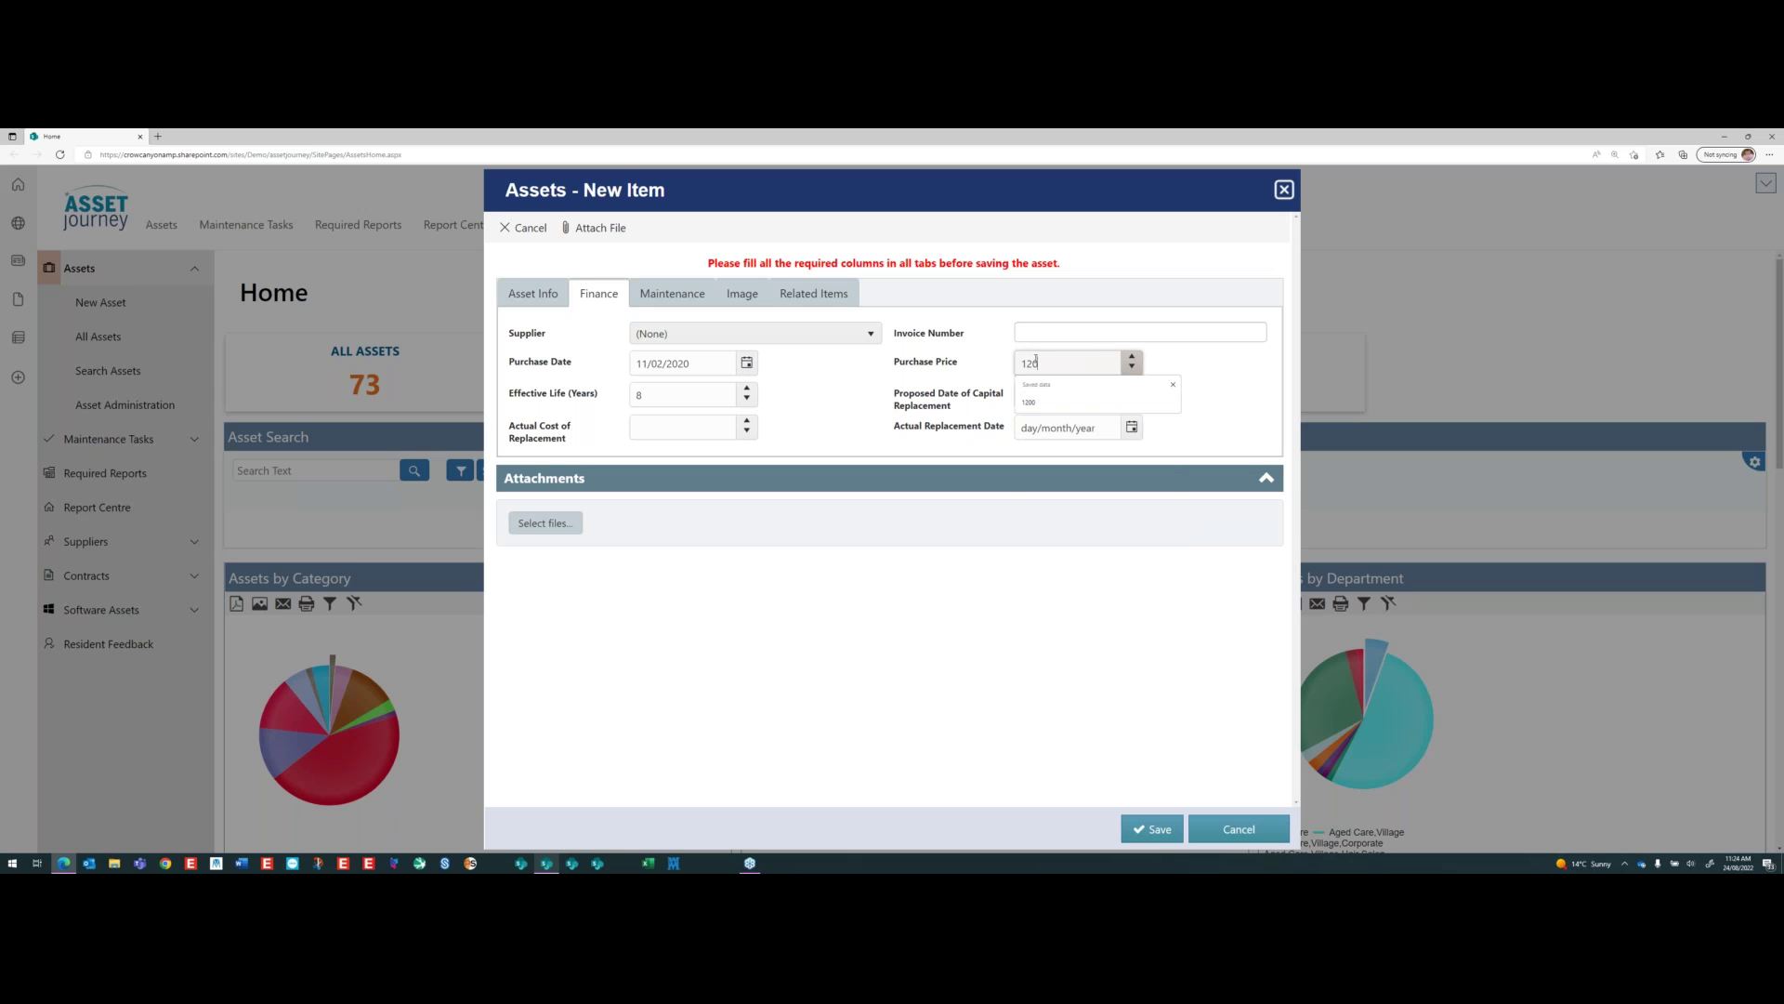
- Go through the effective life, proposed replacement date and actual replacement cost fields in the finance details
{"action": "left_click", "coordinate": [720, 388]}
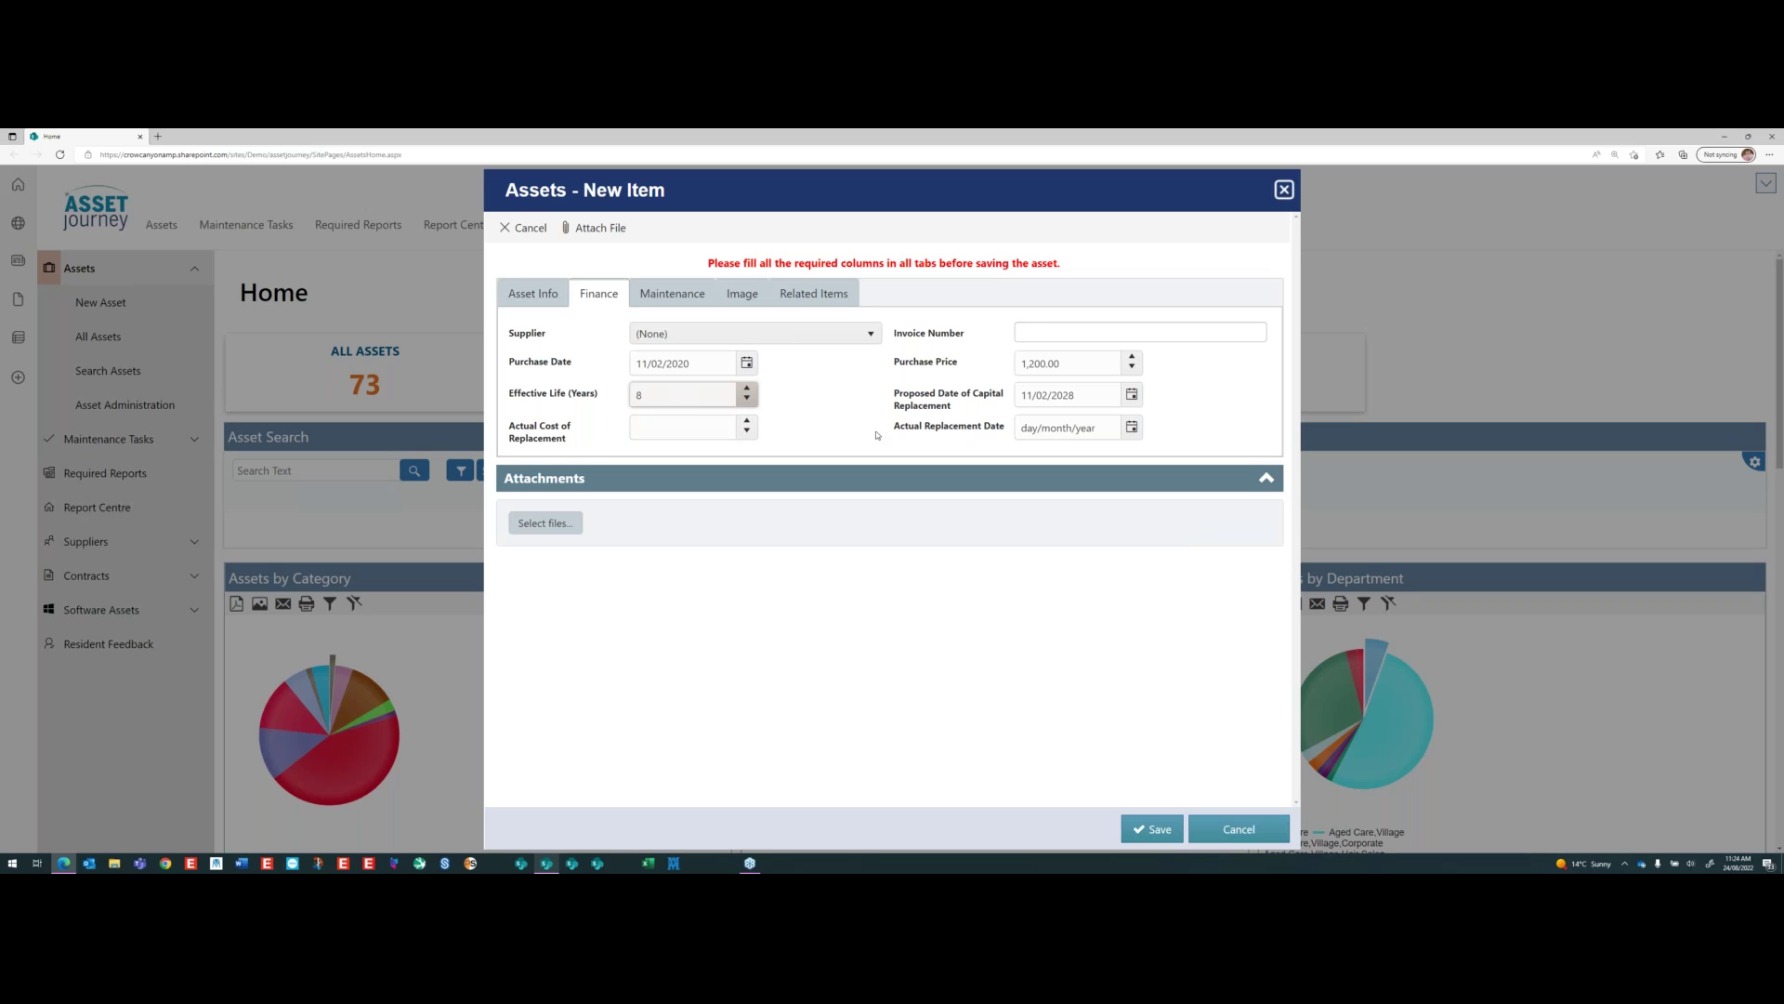
{"action": "left_click", "coordinate": [1183, 400]}
{"action": "key", "text": "Tab"}
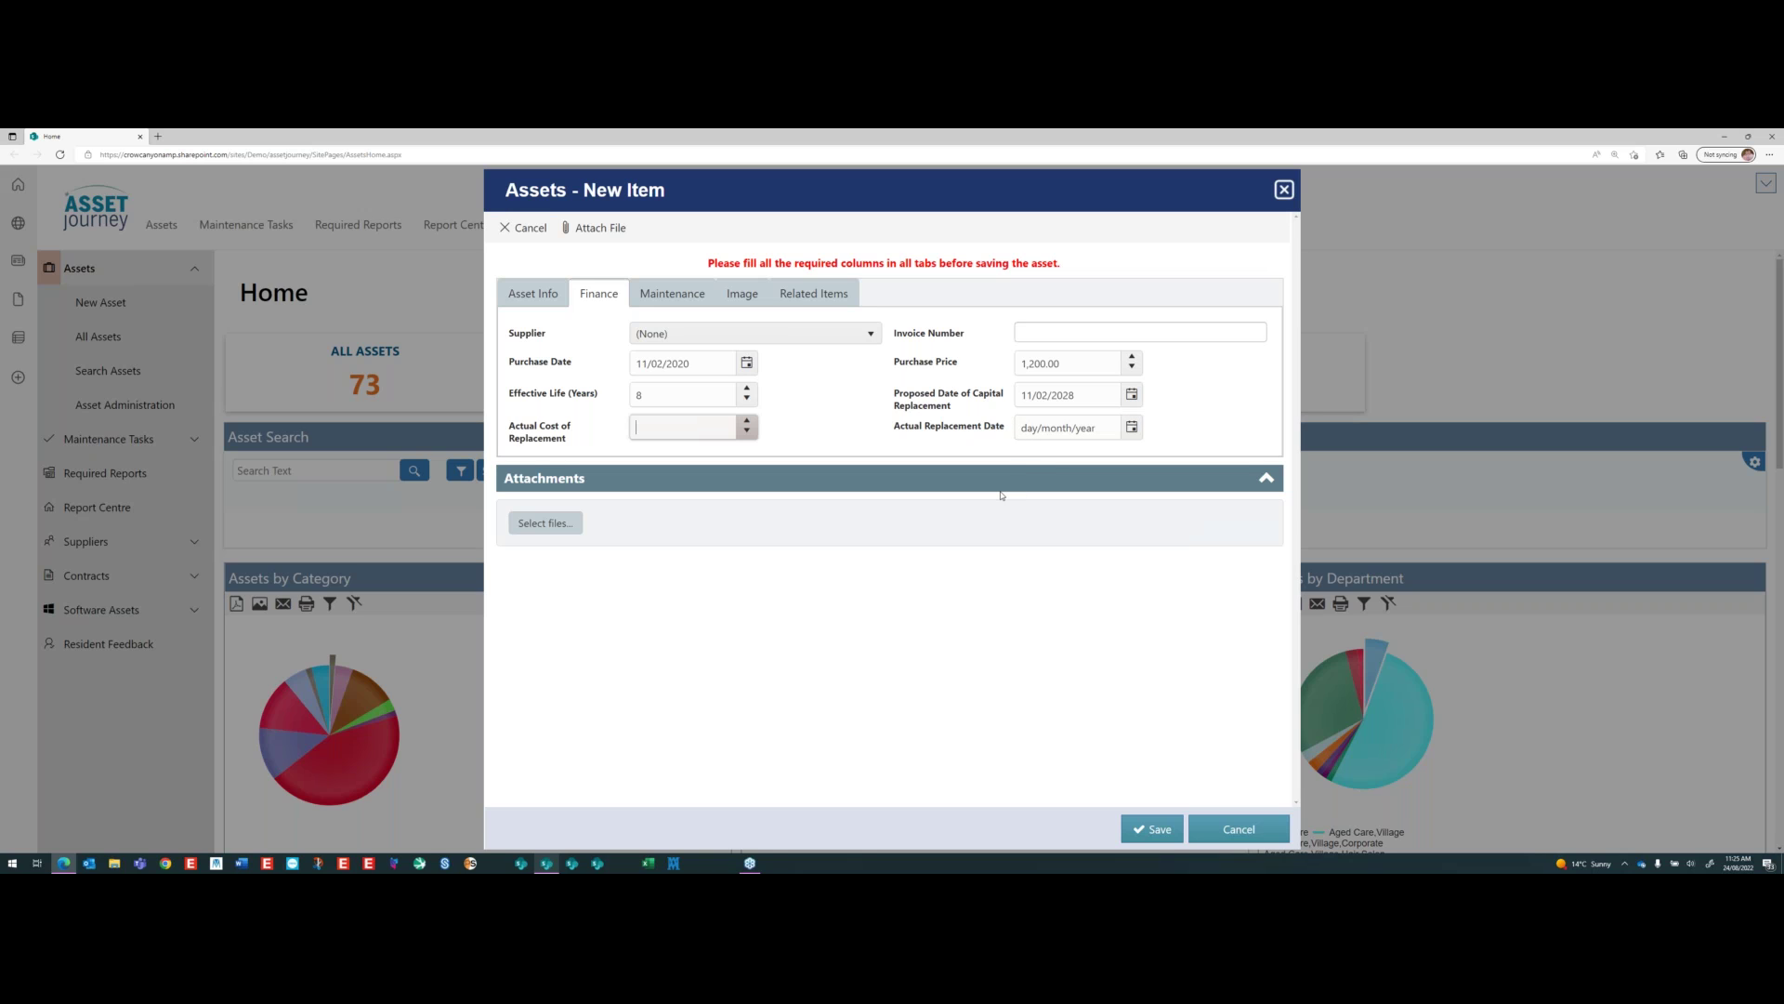
{"action": "left_click", "coordinate": [772, 419]}
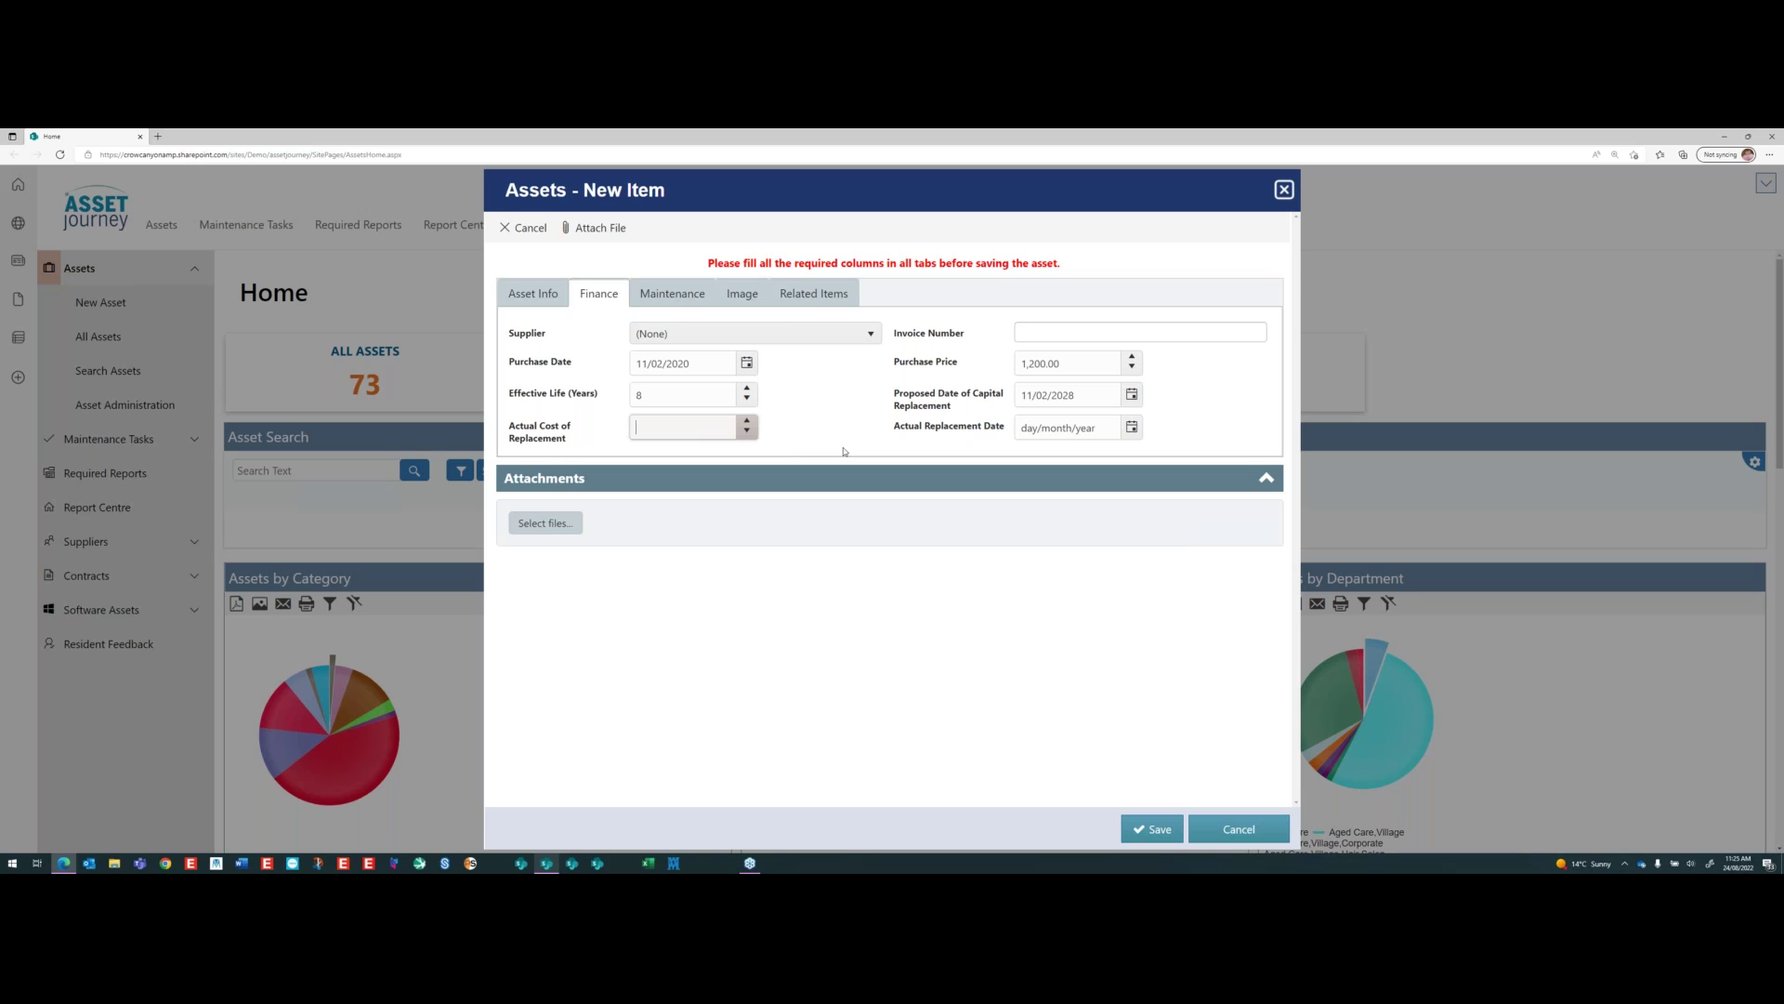
- Open the asset's maintenance details and examine the task lists and the estimated preventive and reactive maintenance sections
{"action": "left_click", "coordinate": [678, 303]}
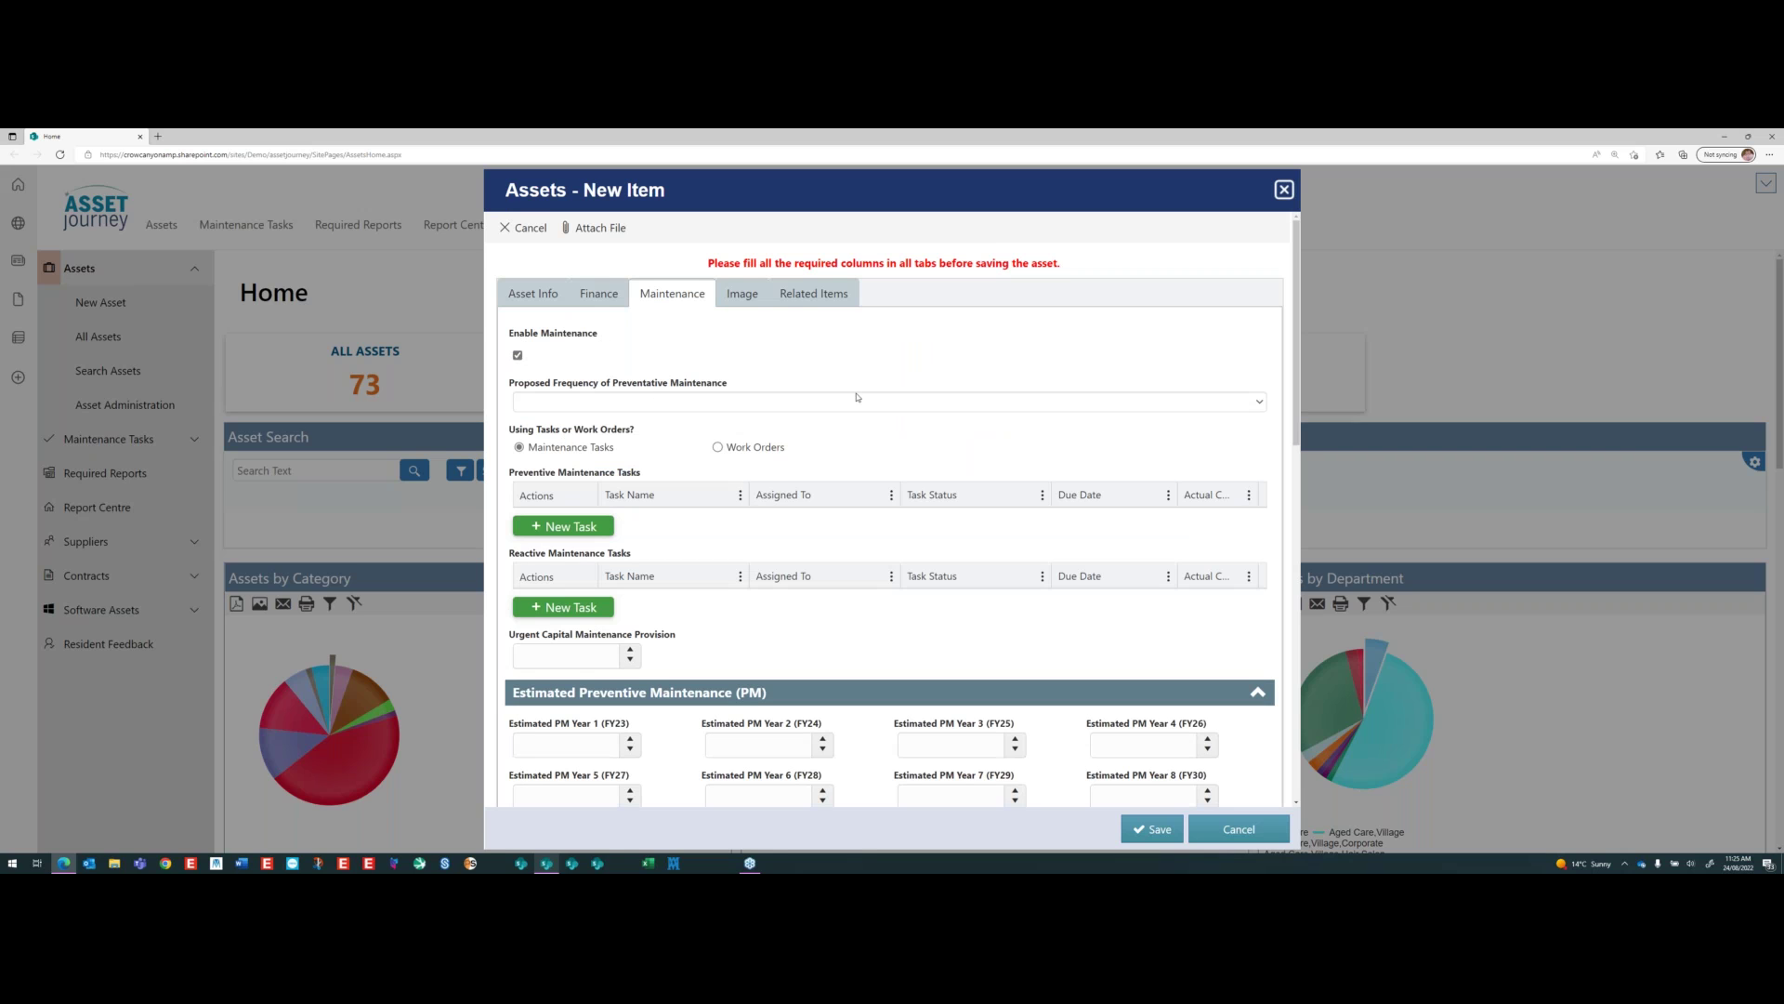
{"action": "scroll", "coordinate": [881, 406], "scroll_direction": "down", "scroll_amount": 2}
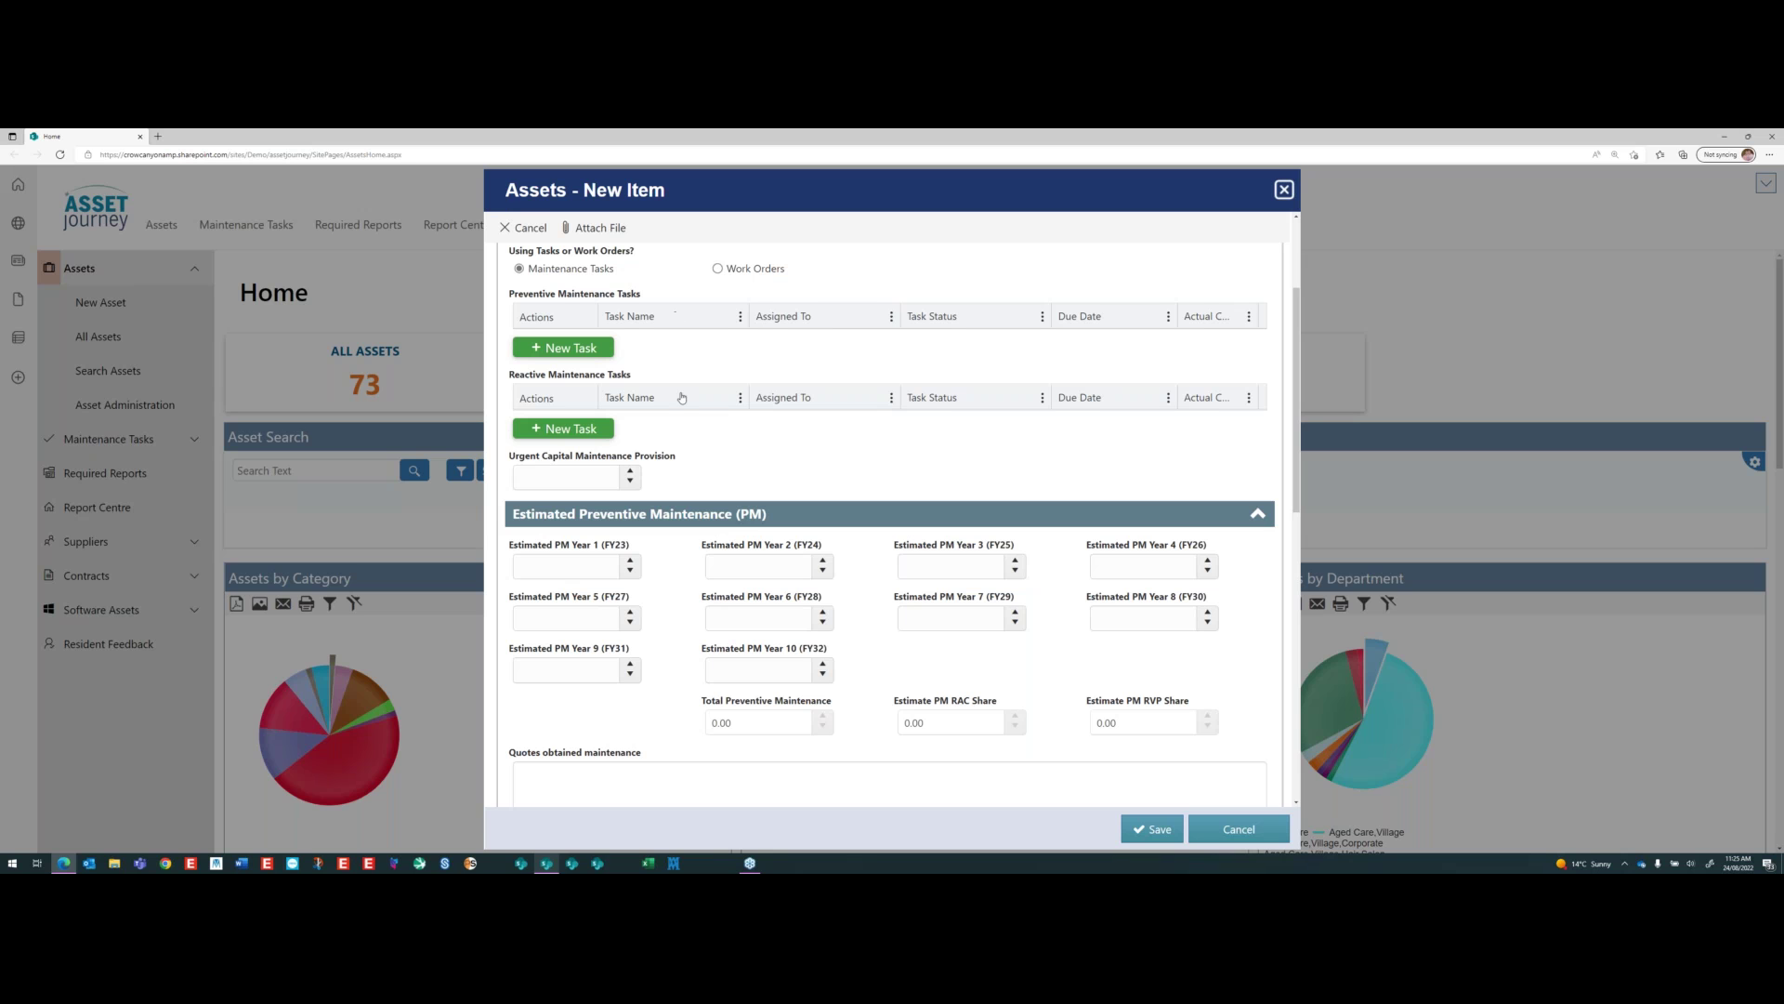
{"action": "scroll", "coordinate": [688, 409], "scroll_direction": "up", "scroll_amount": 2}
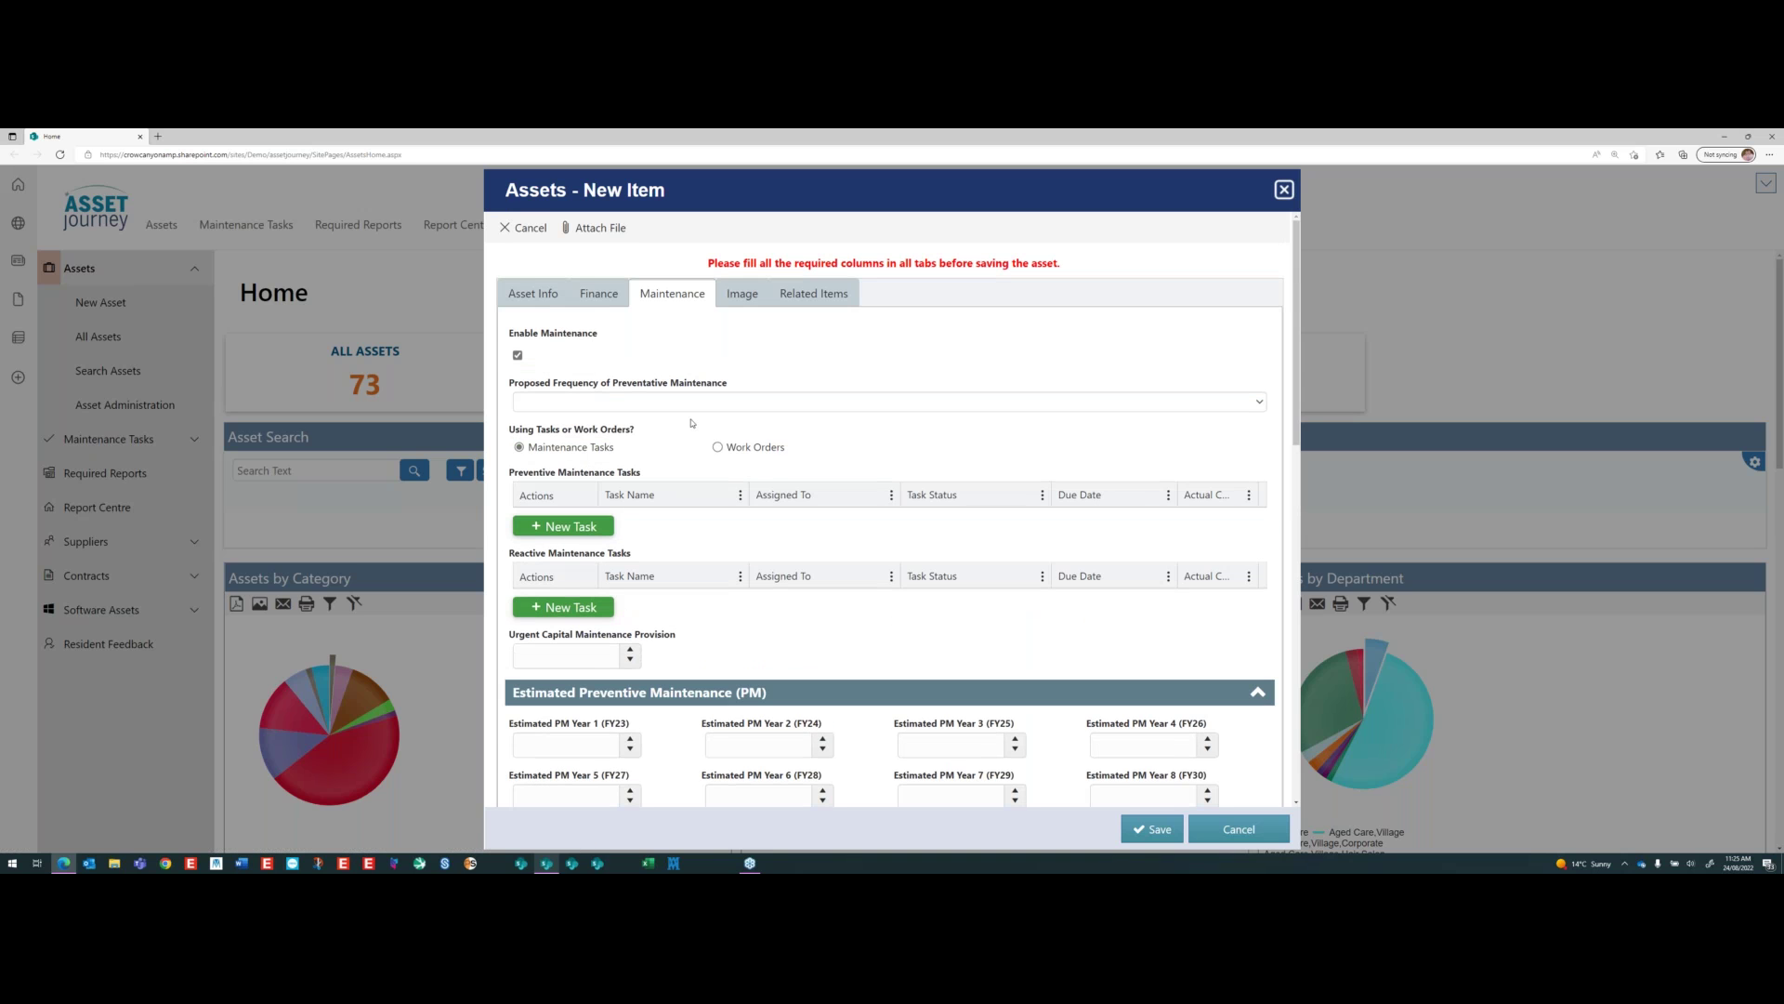
{"action": "scroll", "coordinate": [697, 455], "scroll_direction": "down", "scroll_amount": 4}
{"action": "scroll", "coordinate": [1013, 577], "scroll_direction": "up", "scroll_amount": 1}
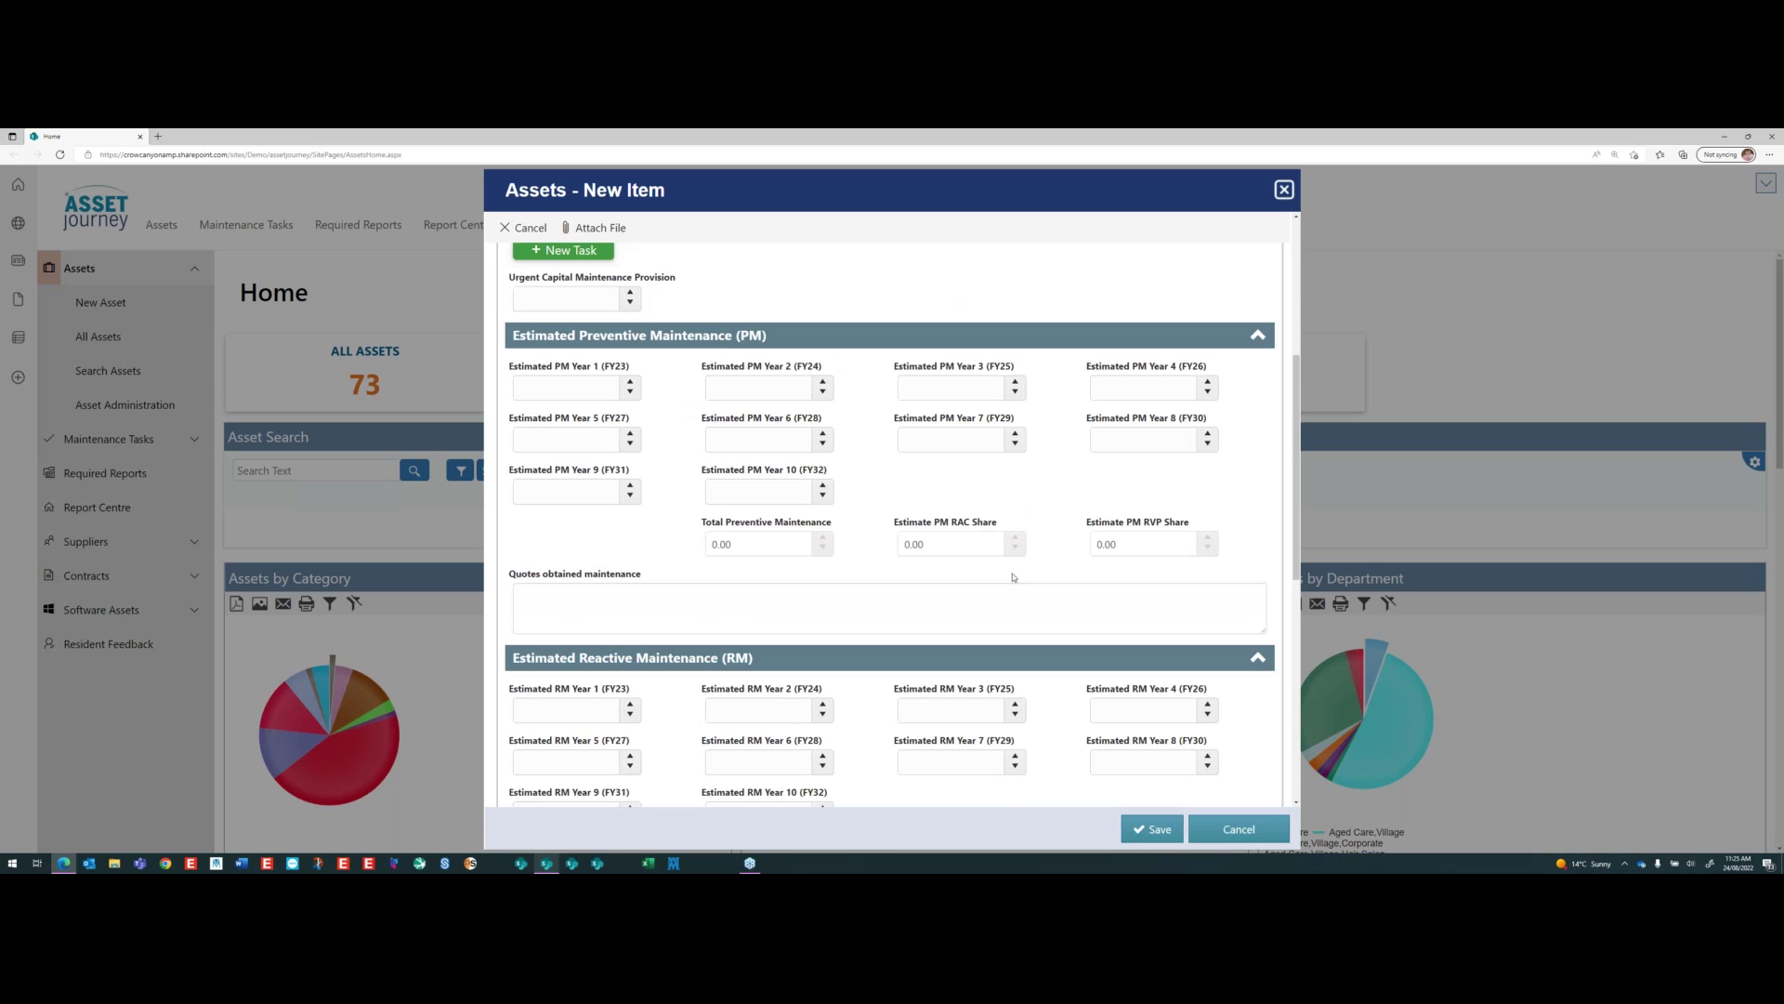
{"action": "scroll", "coordinate": [979, 581], "scroll_direction": "down", "scroll_amount": 3}
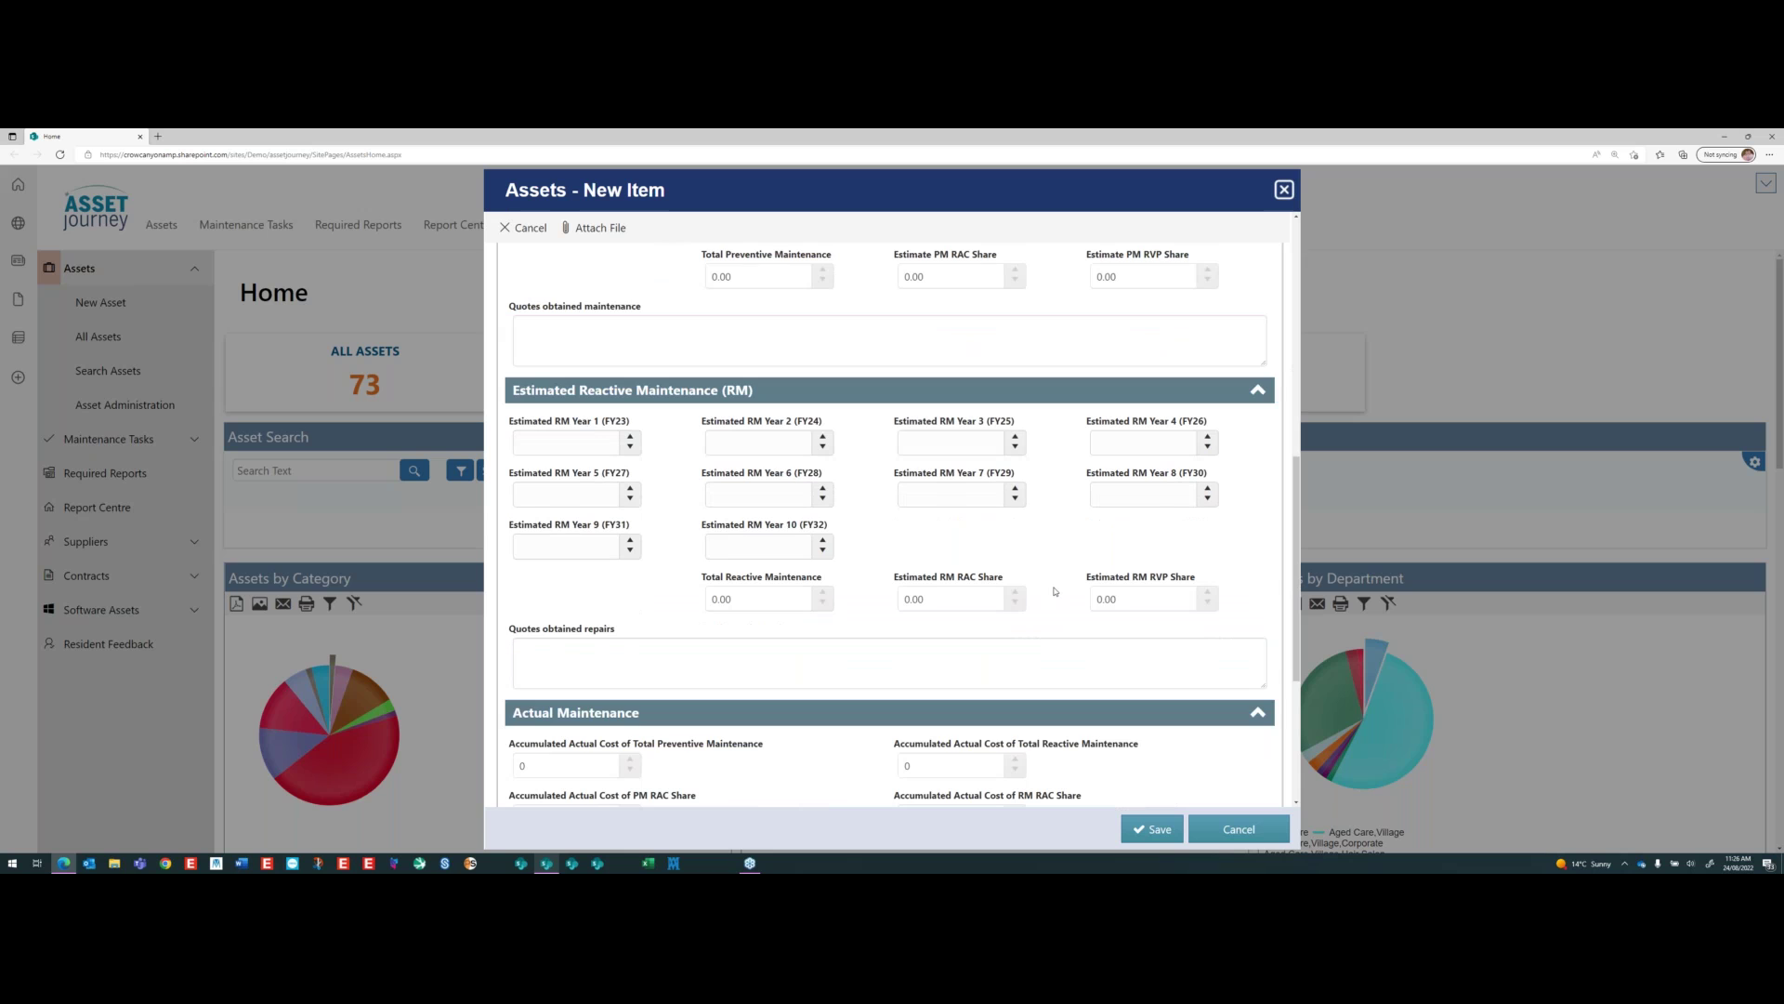
{"action": "scroll", "coordinate": [1055, 590], "scroll_direction": "up", "scroll_amount": 6}
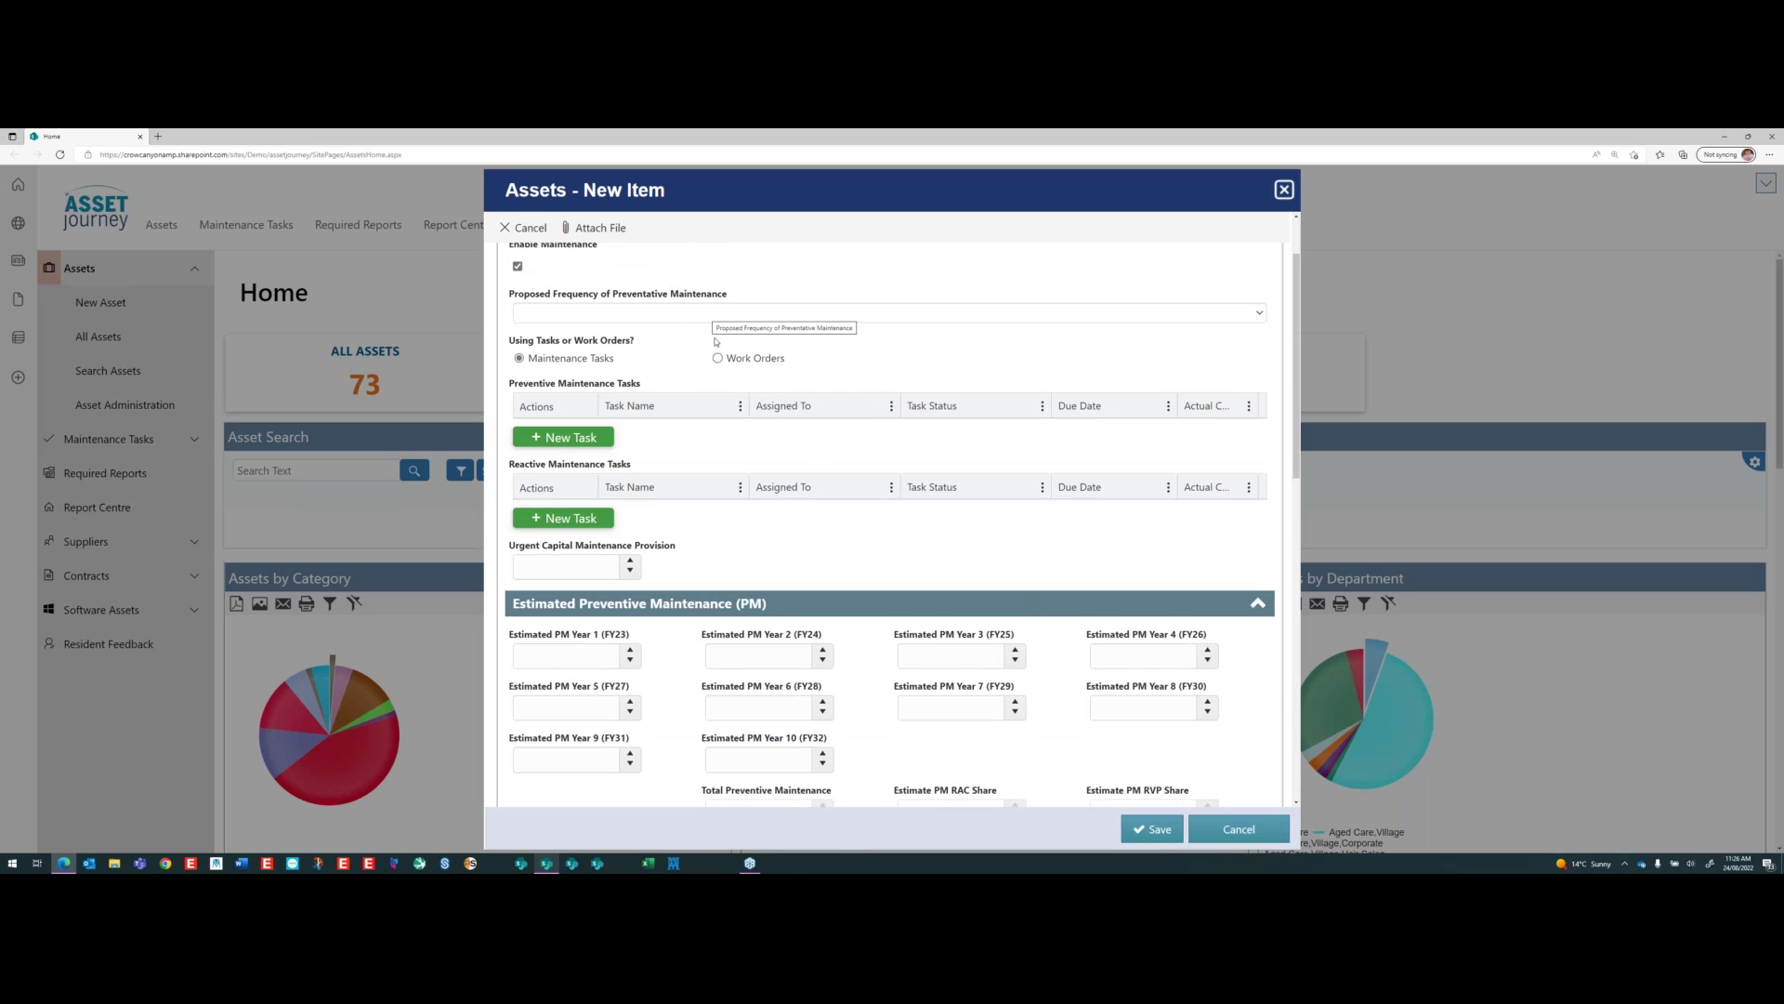
{"action": "scroll", "coordinate": [809, 431], "scroll_direction": "down", "scroll_amount": 3}
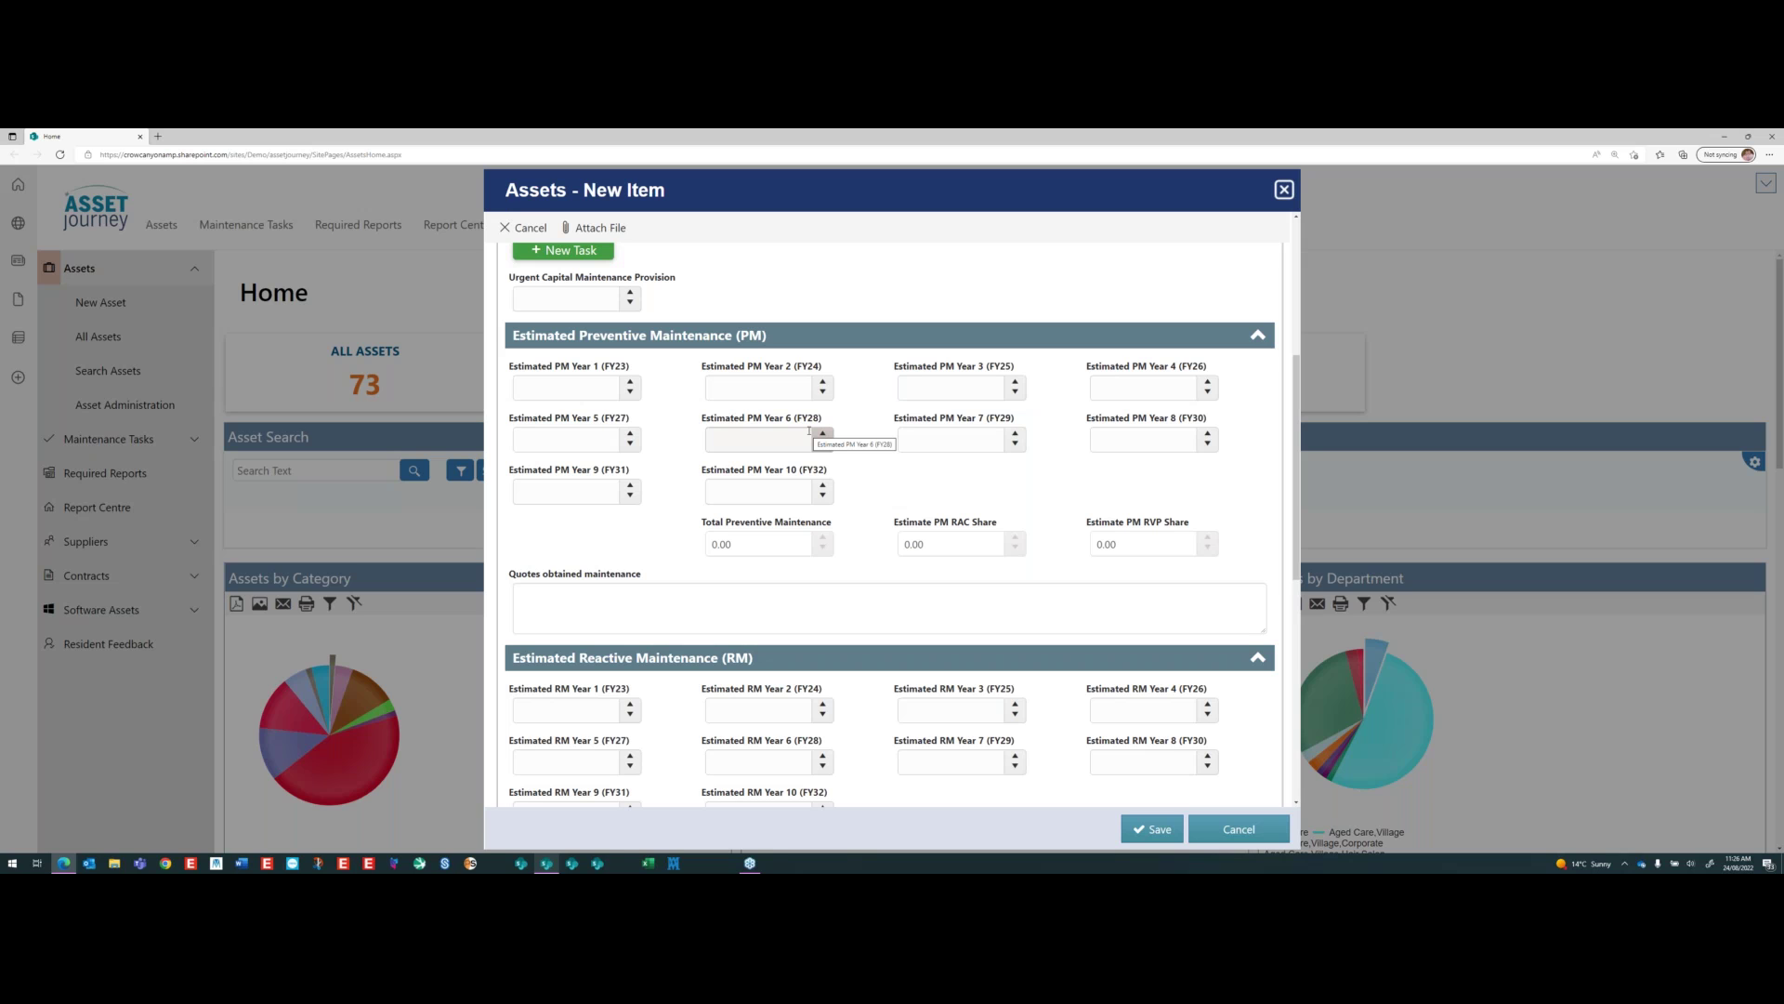
- Set the estimated preventive maintenance to 150 for Year 1, 153 for Year 2 and 160 for Year 3
{"action": "scroll", "coordinate": [706, 442], "scroll_direction": "up", "scroll_amount": 2}
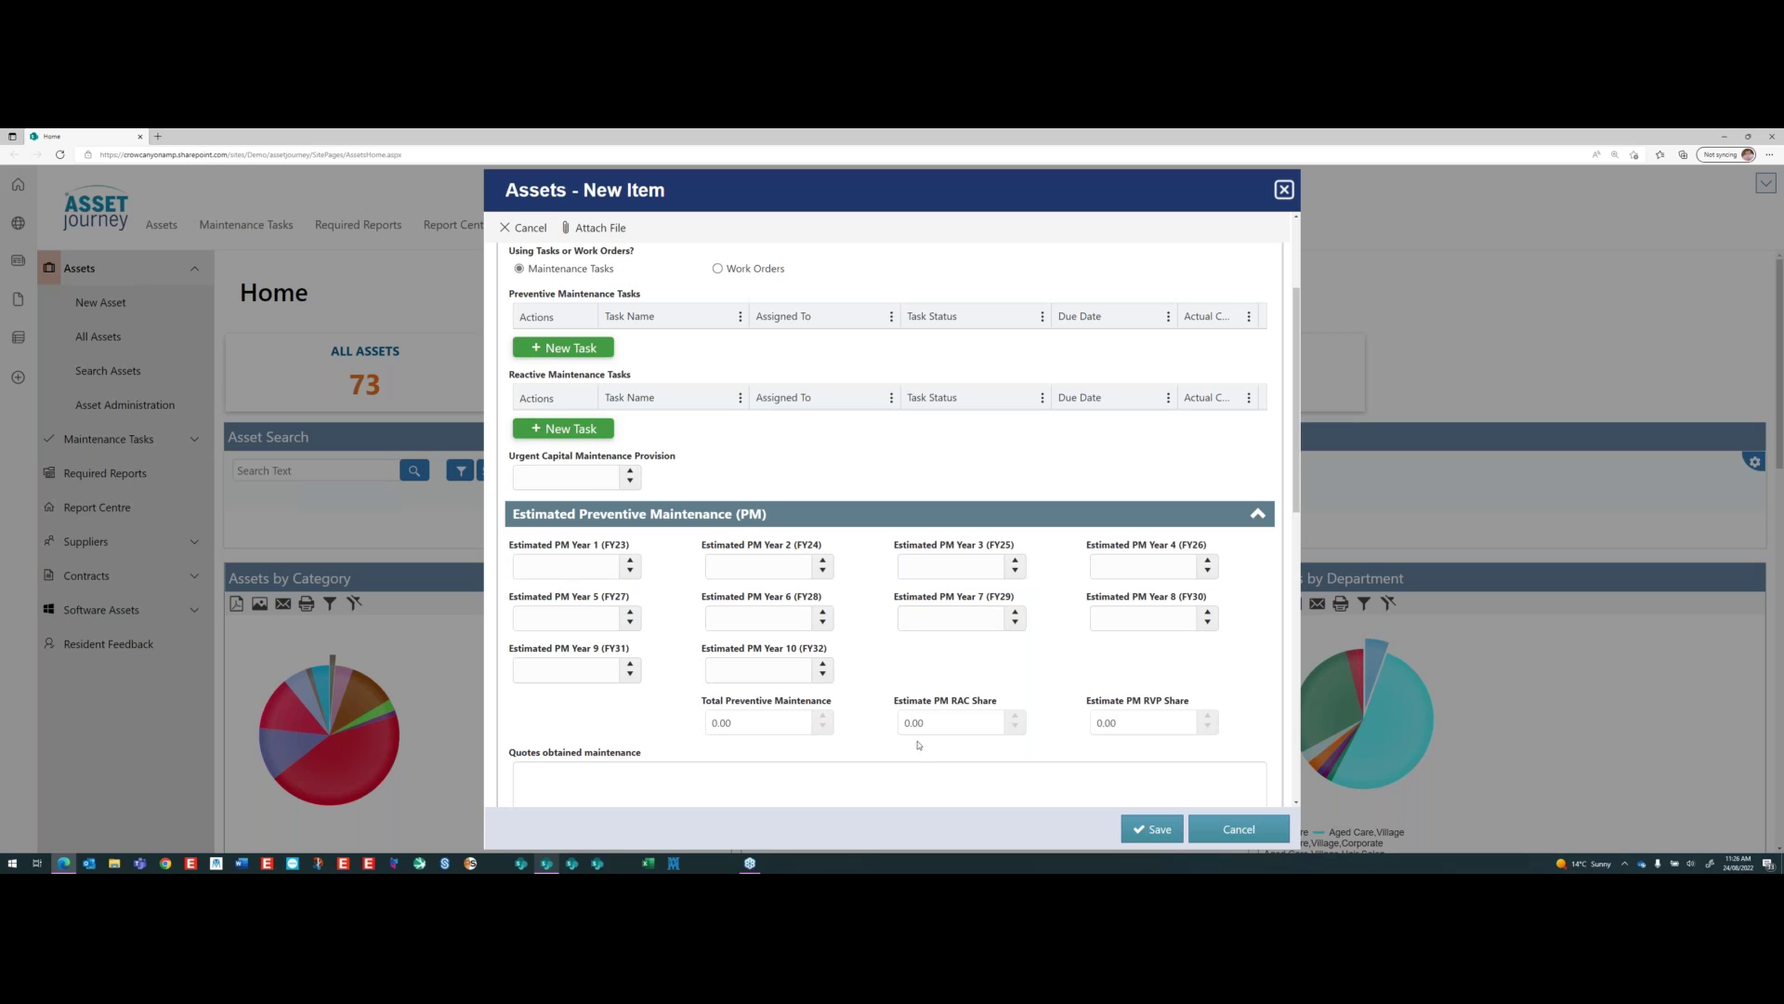
{"action": "left_click", "coordinate": [620, 569]}
{"action": "type", "text": "150"}
{"action": "key", "text": "Tab"}
{"action": "type", "text": "153"}
{"action": "key", "text": "Tab"}
{"action": "type", "text": "160"}
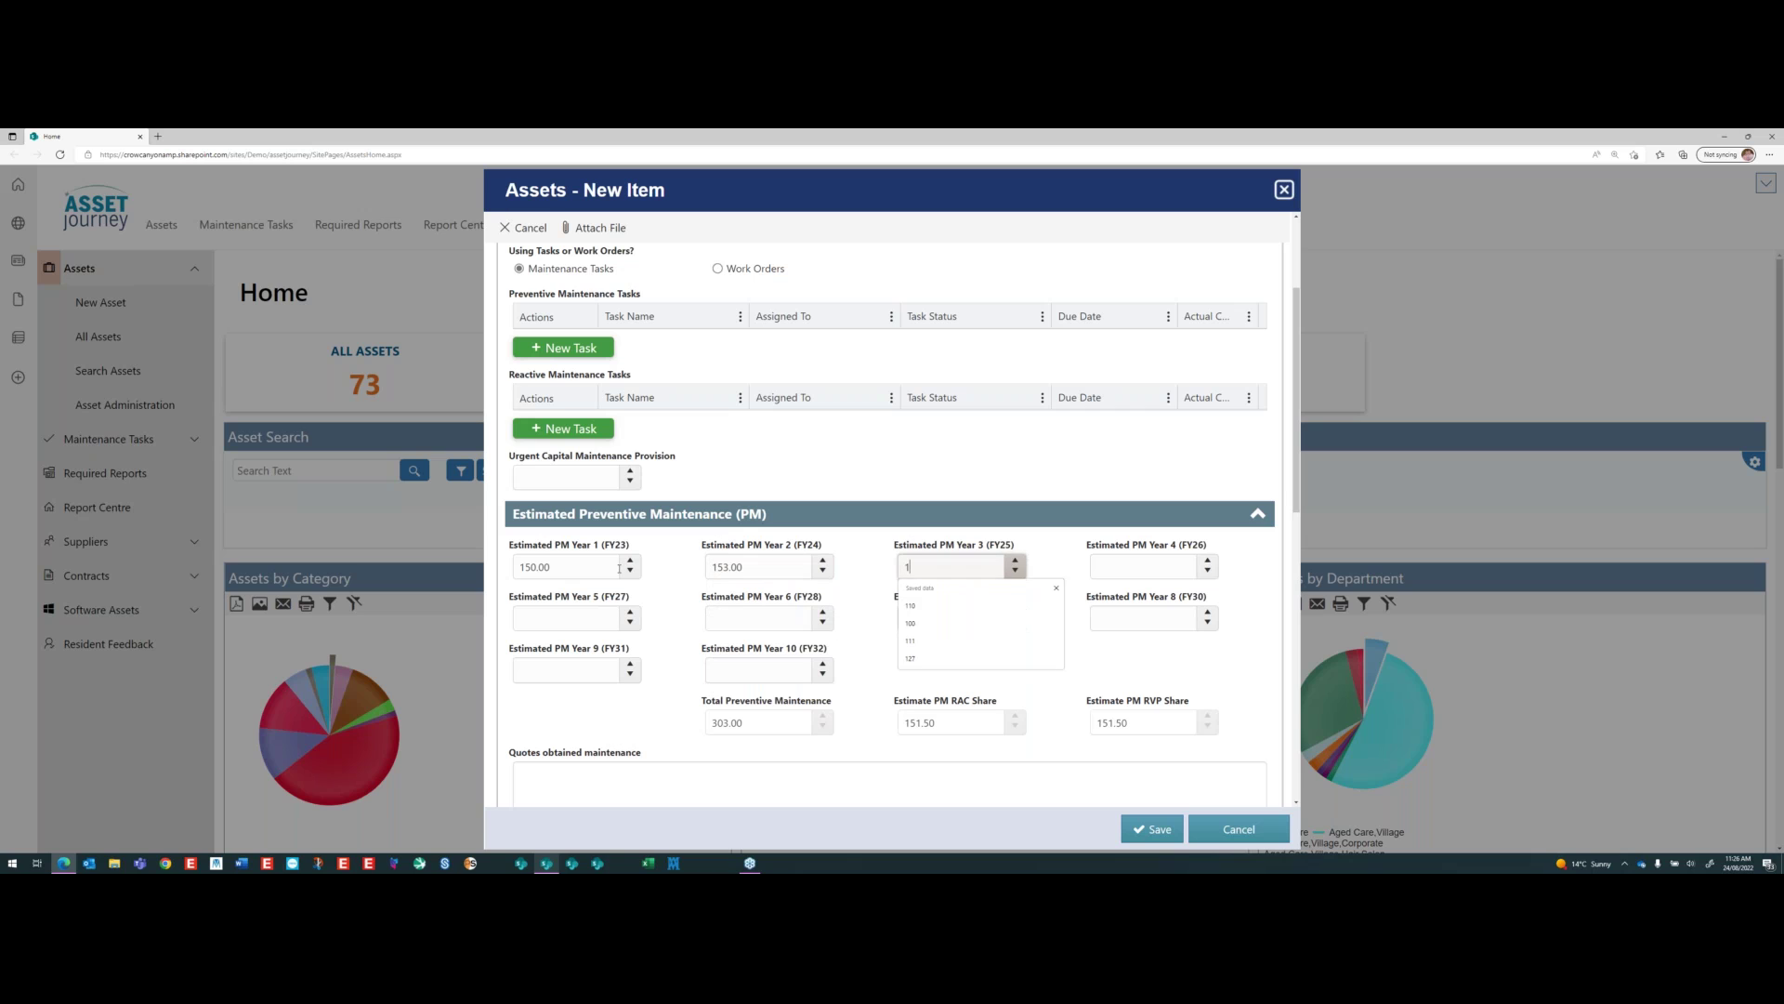
- Set the estimated preventive maintenance to 170 for Year 4, 190 for Year 5 and 200 for Year 6
{"action": "key", "text": "Tab"}
{"action": "type", "text": "186"}
{"action": "key", "text": "BackSpace"}
{"action": "key", "text": "BackSpace"}
{"action": "type", "text": "70"}
{"action": "key", "text": "Tab"}
{"action": "type", "text": "190"}
{"action": "key", "text": "Tab"}
{"action": "type", "text": "20"}
{"action": "key", "text": "Tab"}
{"action": "key", "text": "Tab"}
{"action": "key", "text": "shift+Tab"}
{"action": "key", "text": "shift+Tab"}
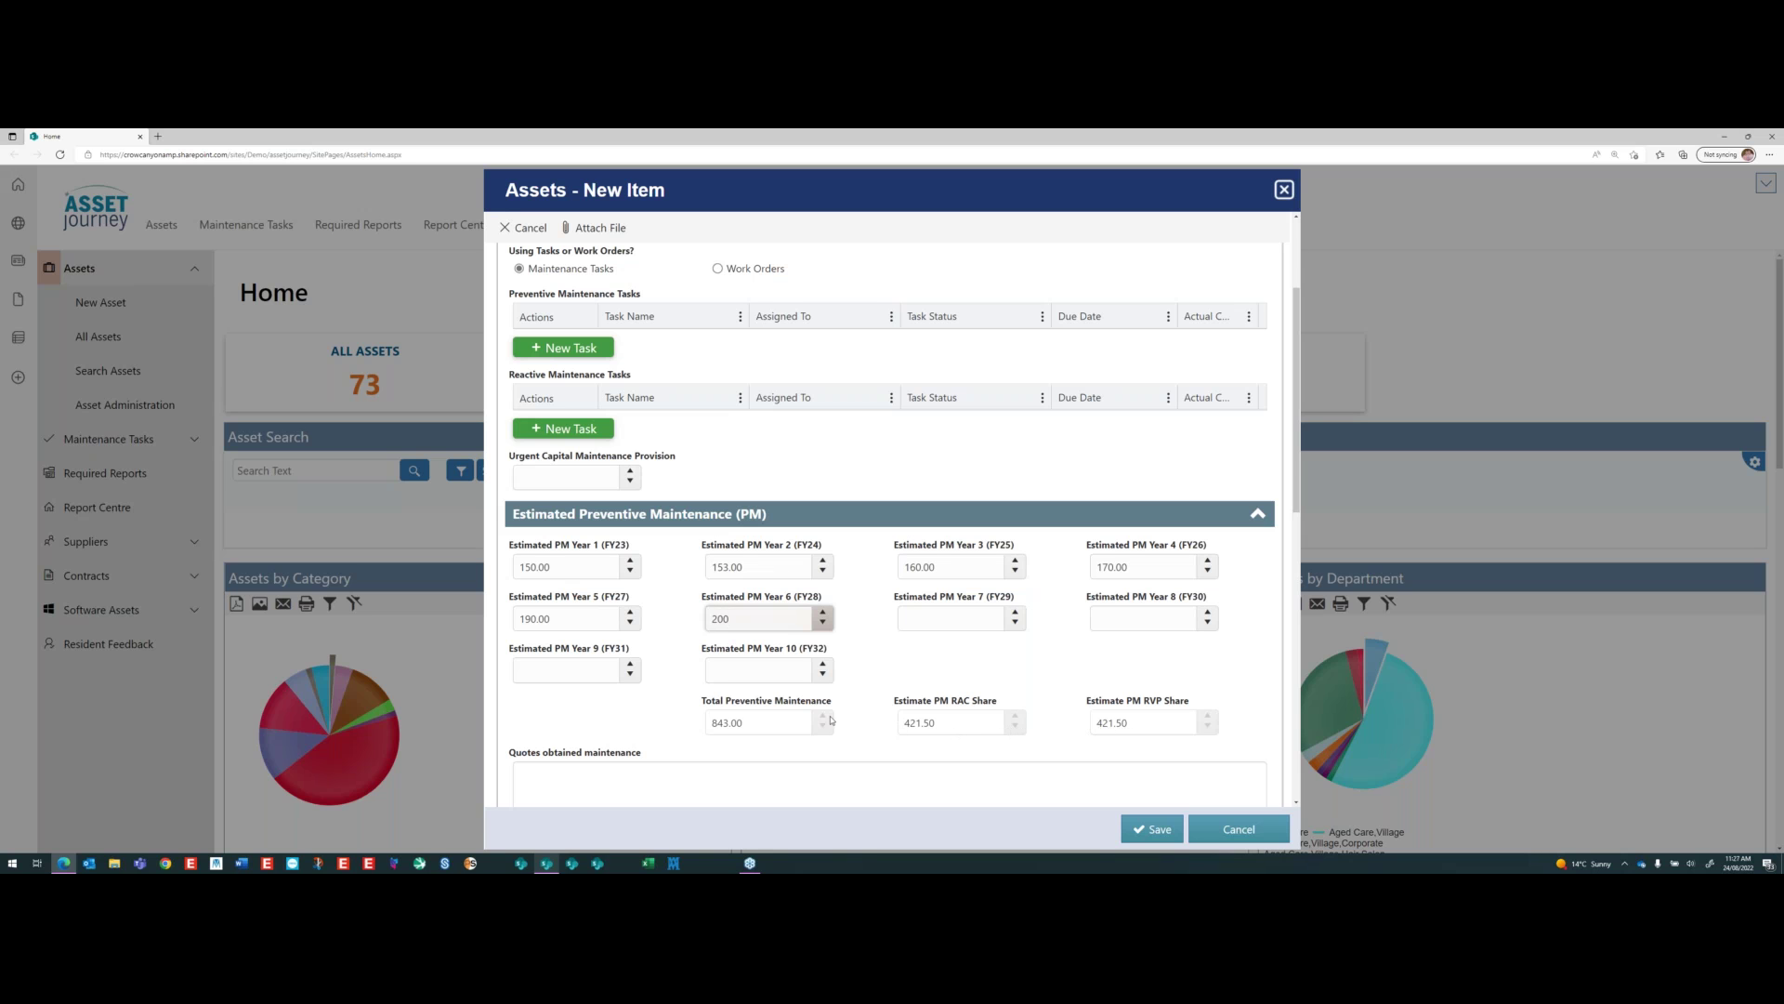
- Set the proposed frequency of preventative maintenance to Annually
{"action": "scroll", "coordinate": [713, 402], "scroll_direction": "up", "scroll_amount": 2}
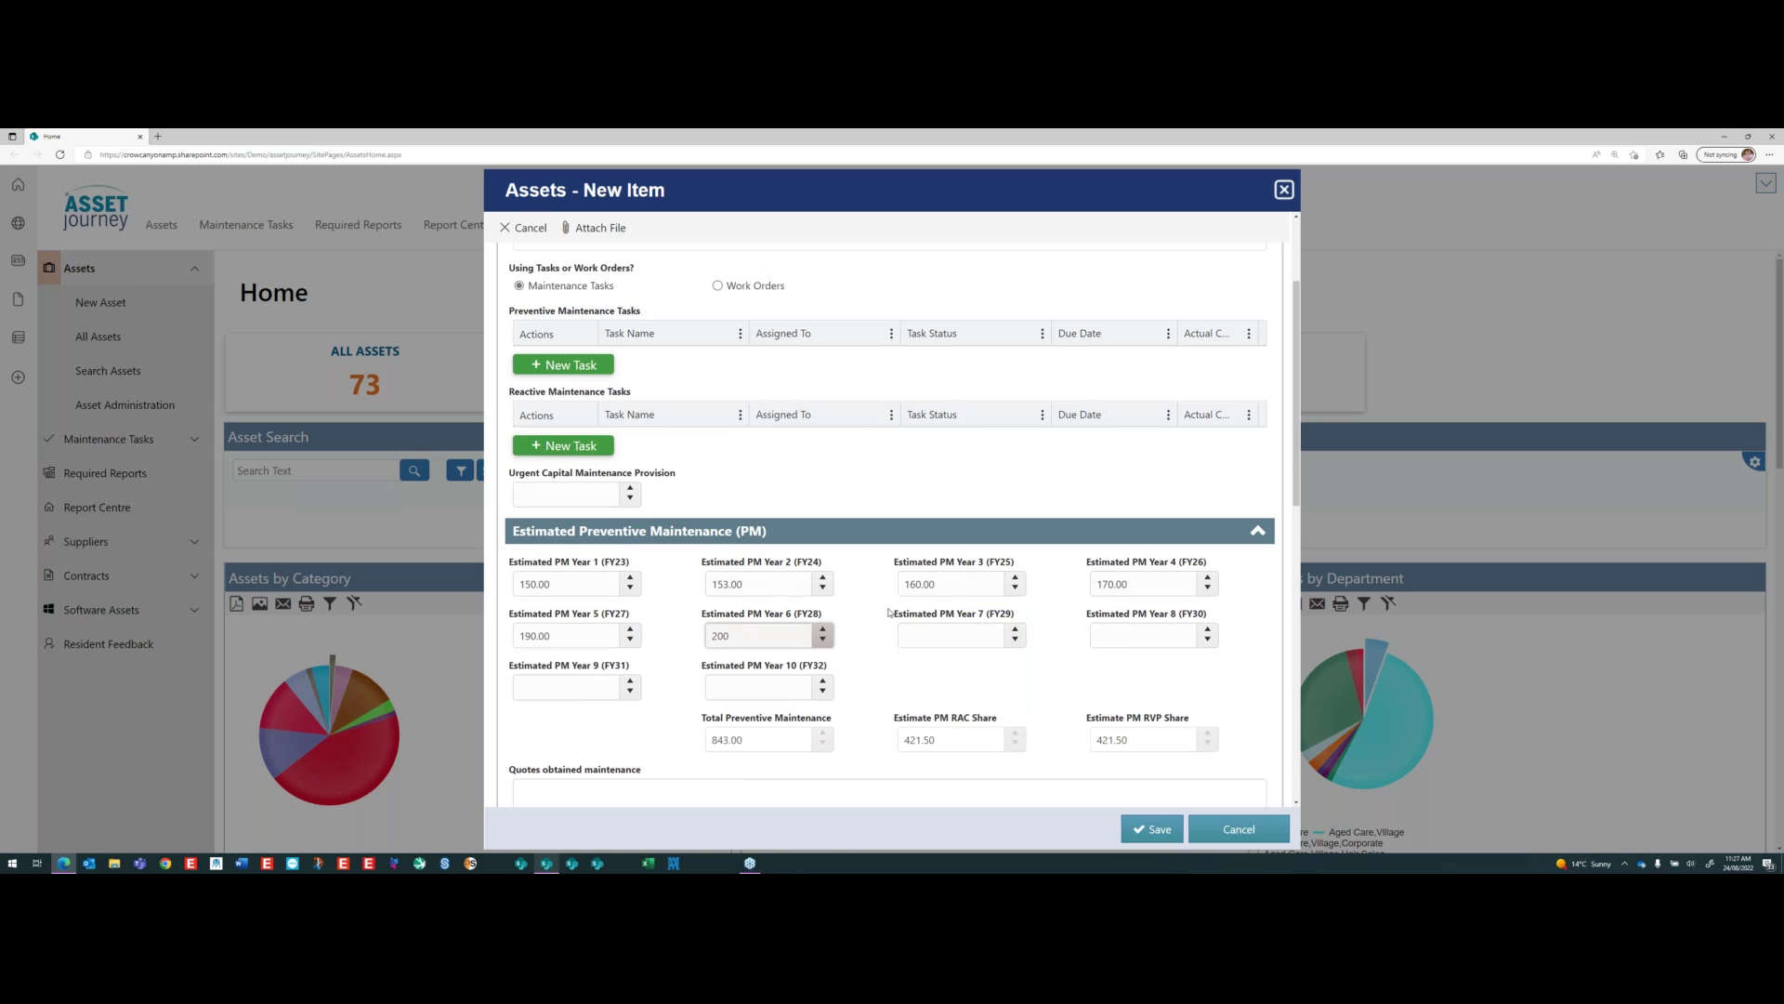
{"action": "left_click", "coordinate": [713, 402]}
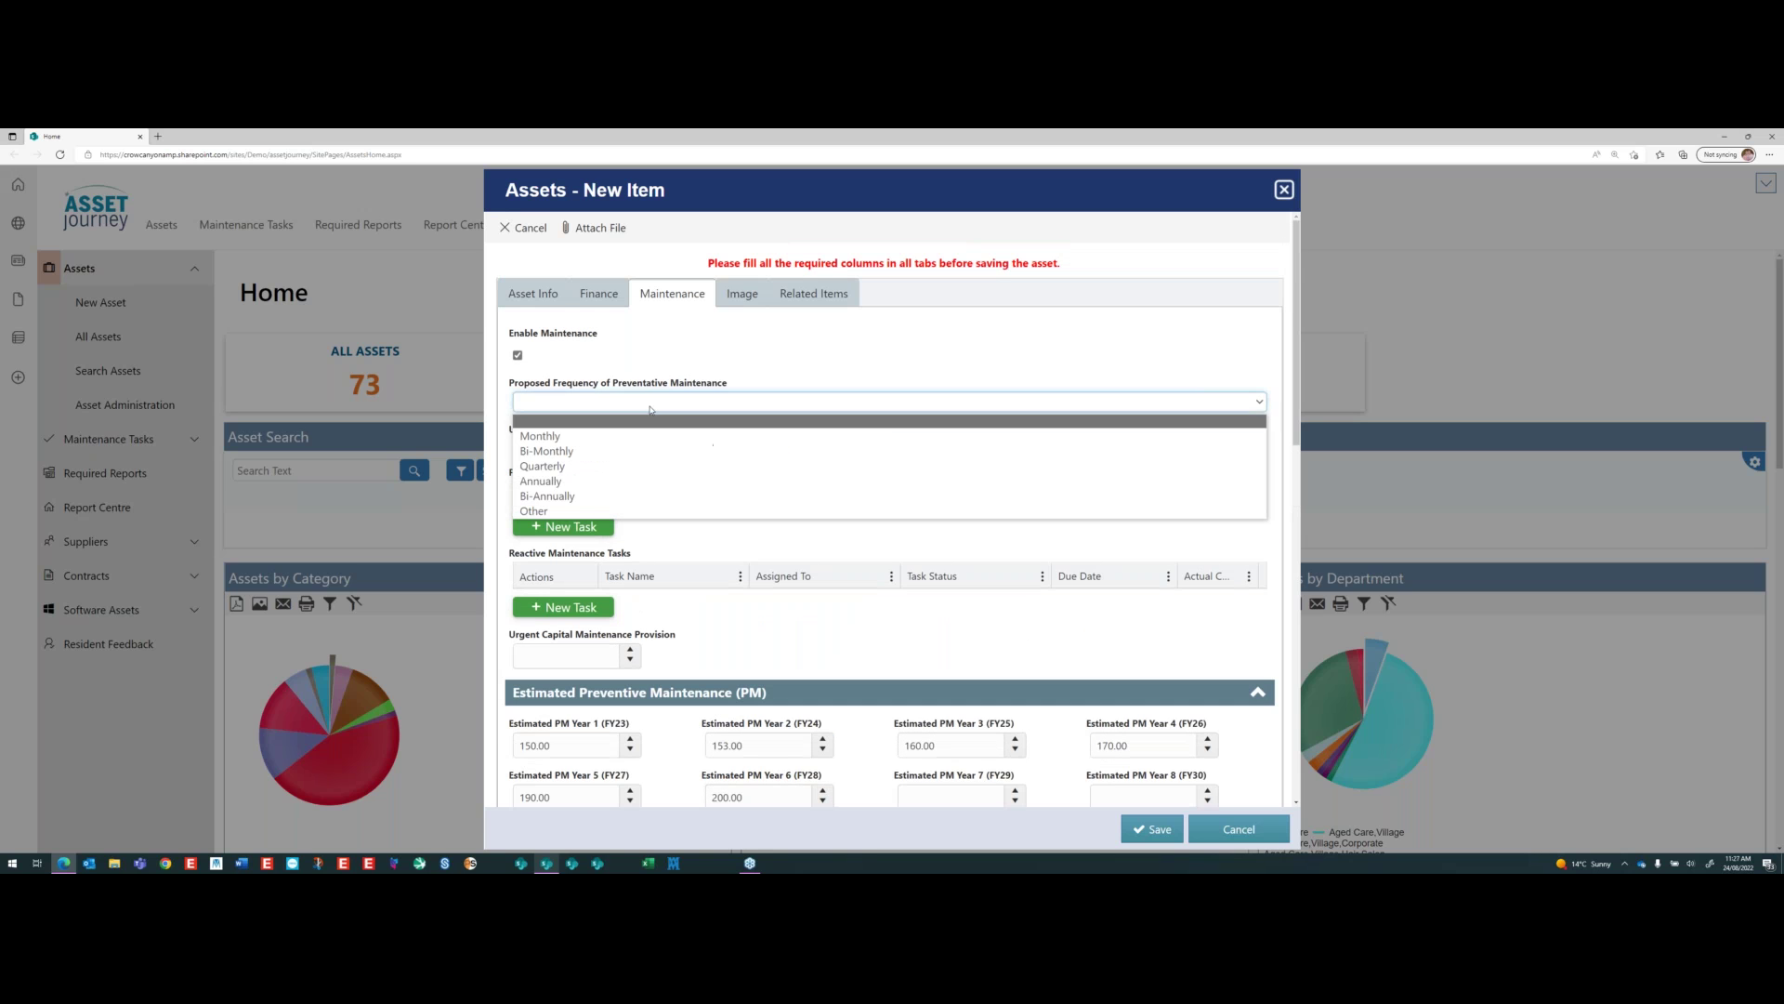
{"action": "left_click", "coordinate": [620, 479]}
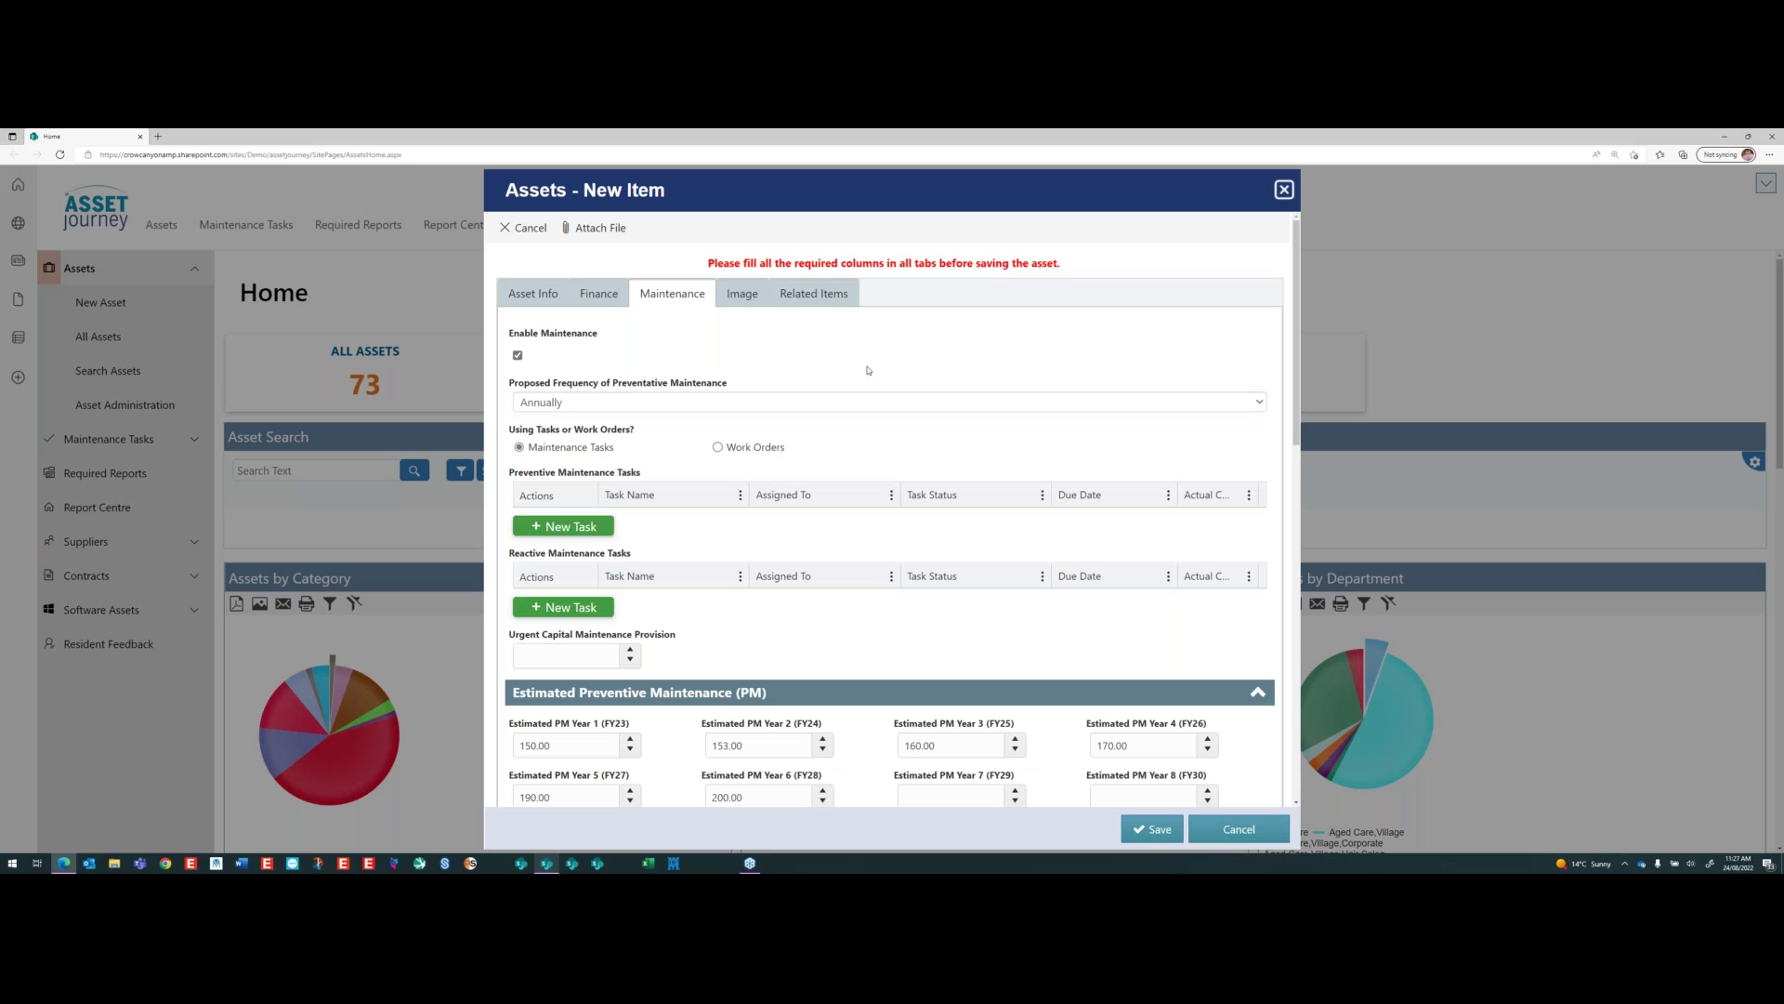
- Enter "aSKO MAINTENANCE QUOTE" as the quotes obtained for maintenance
{"action": "scroll", "coordinate": [634, 433], "scroll_direction": "down", "scroll_amount": 6}
{"action": "left_click", "coordinate": [640, 413]}
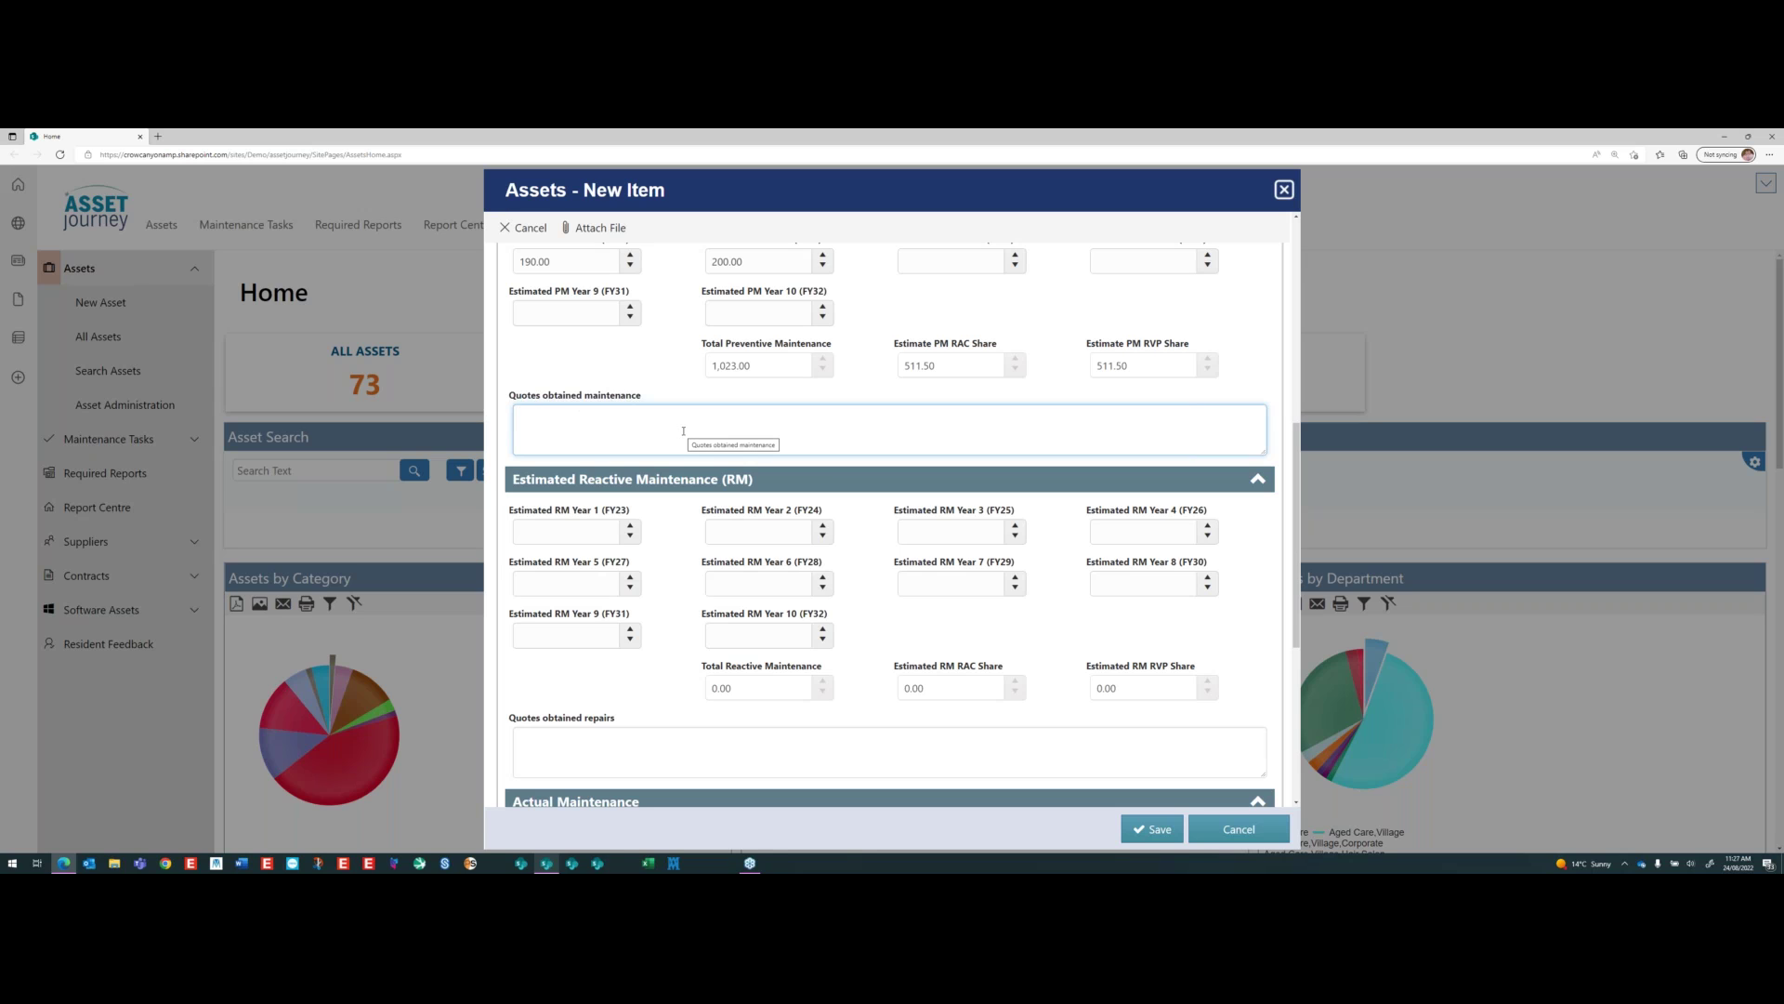
{"action": "type", "text": "aSKO MAINTENANCE QUOTE"}
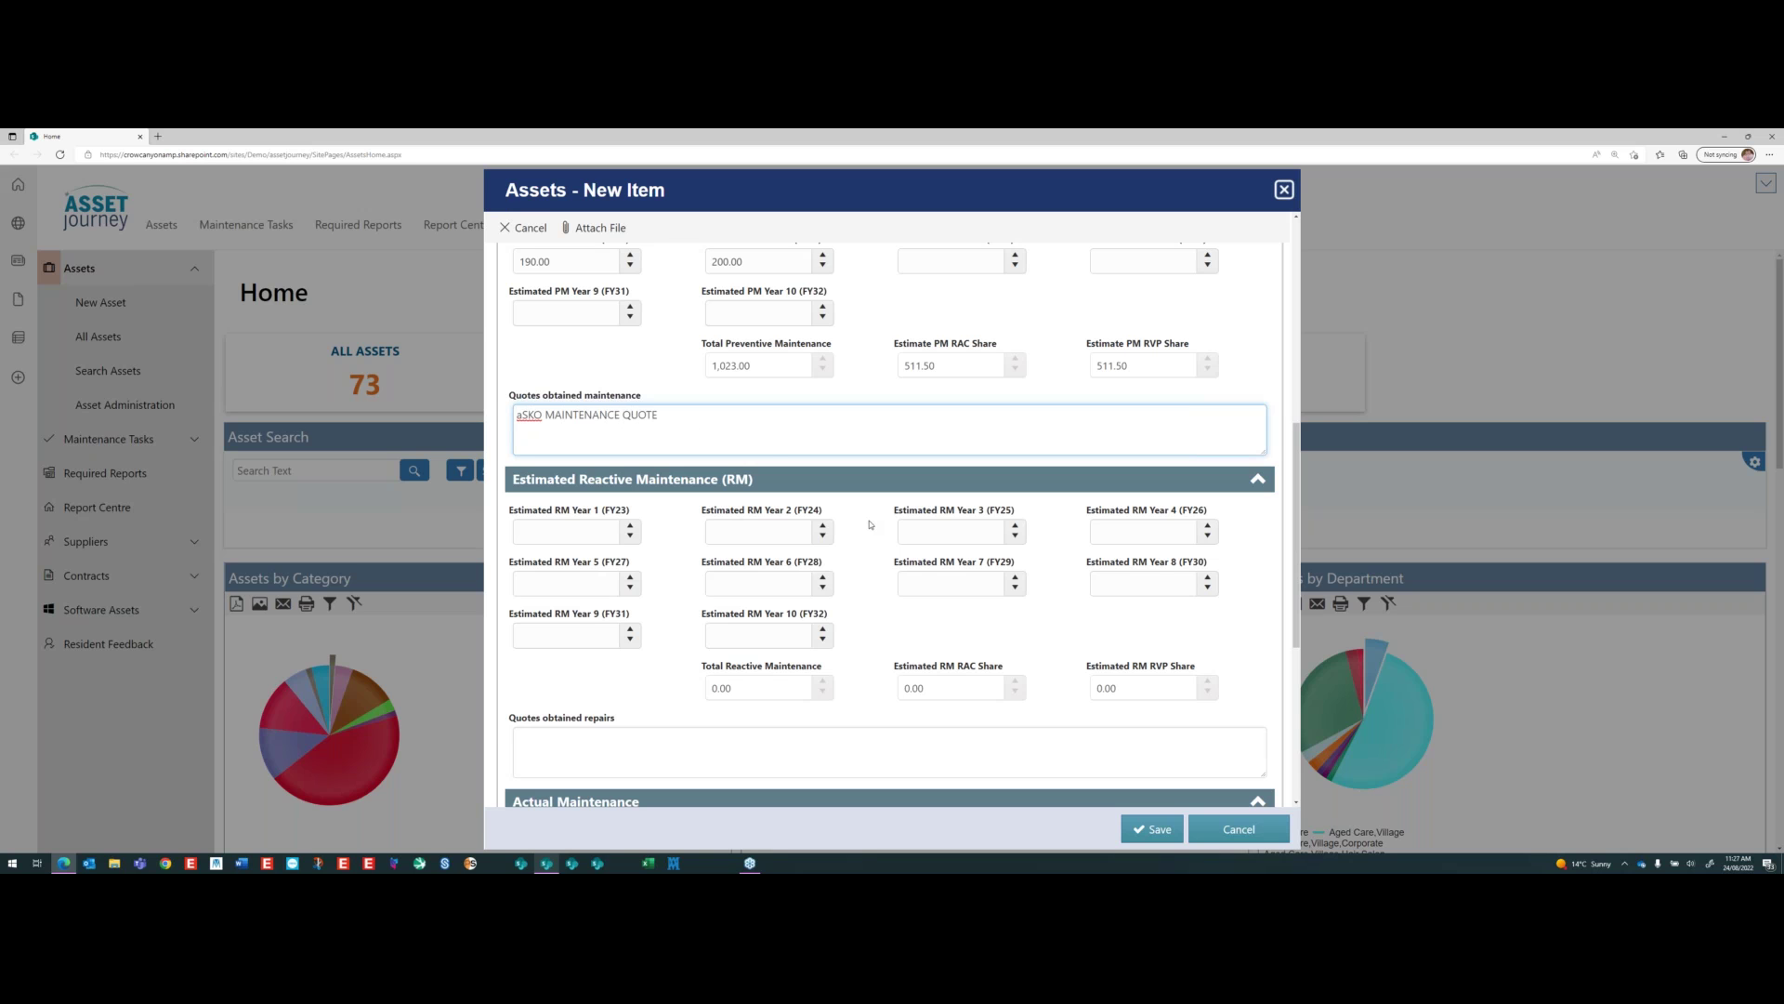
- Set the estimated reactive maintenance to 200 for each of Year 3, Year 6 and Year 9
{"action": "scroll", "coordinate": [860, 519], "scroll_direction": "down", "scroll_amount": 1}
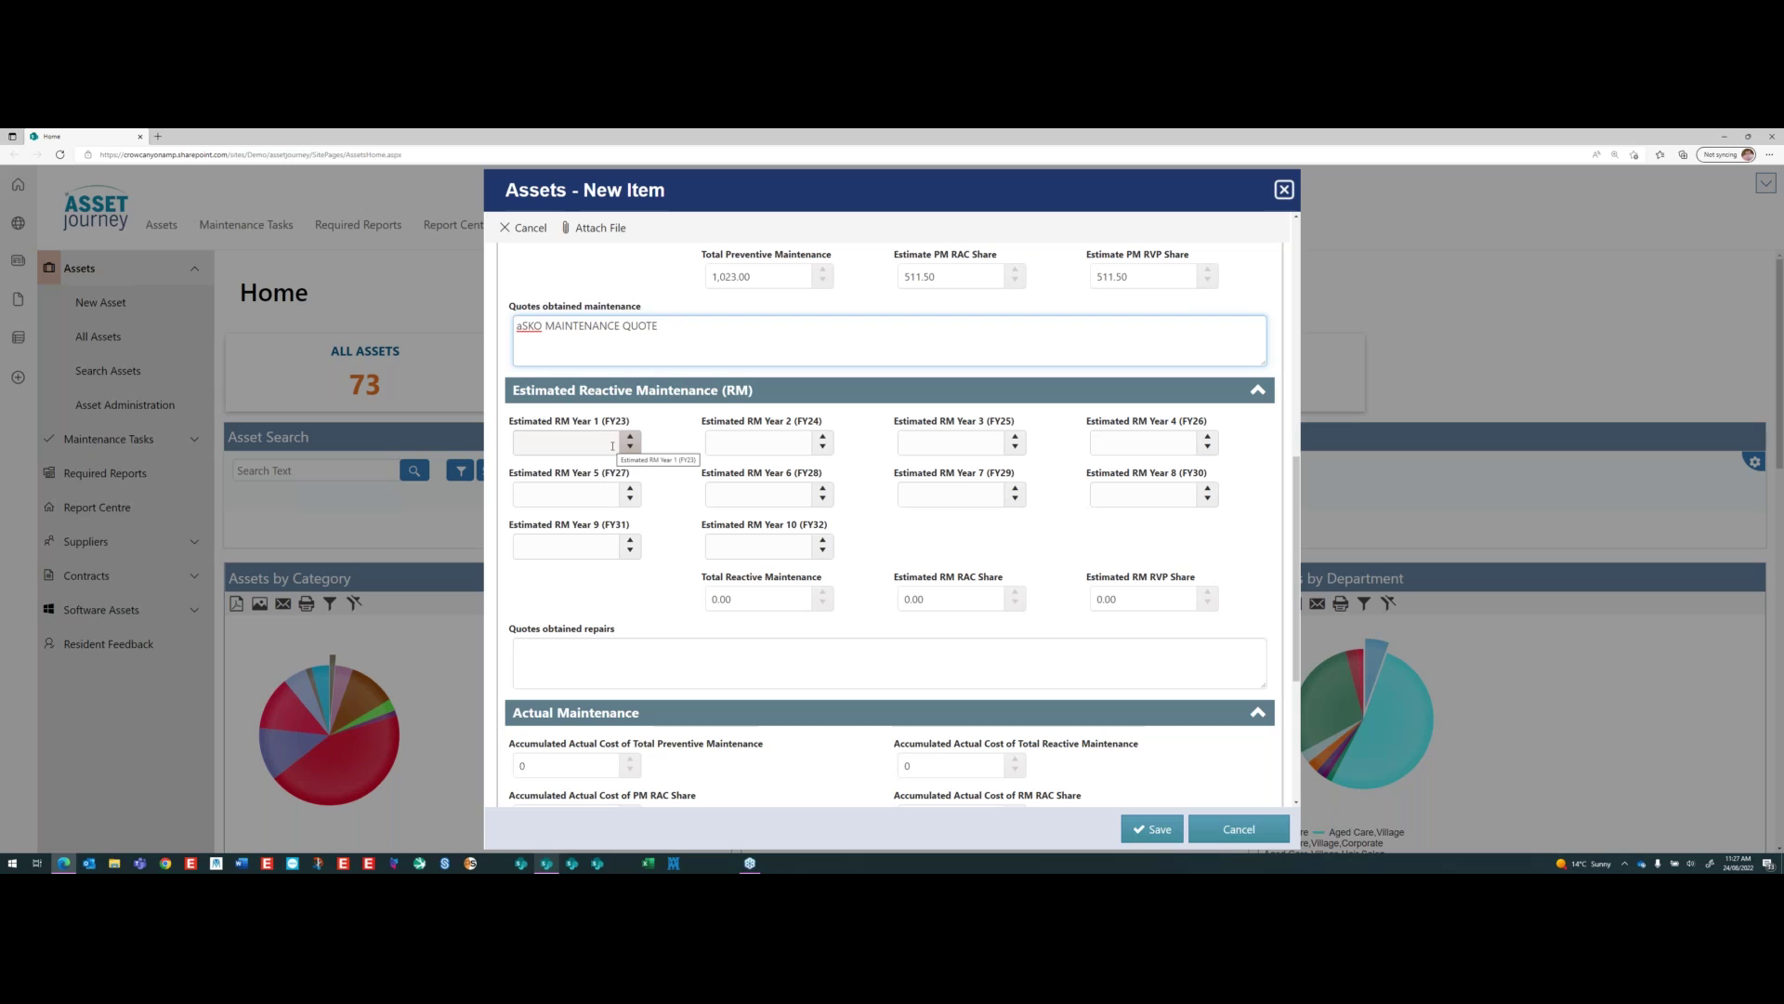
{"action": "left_click", "coordinate": [797, 446]}
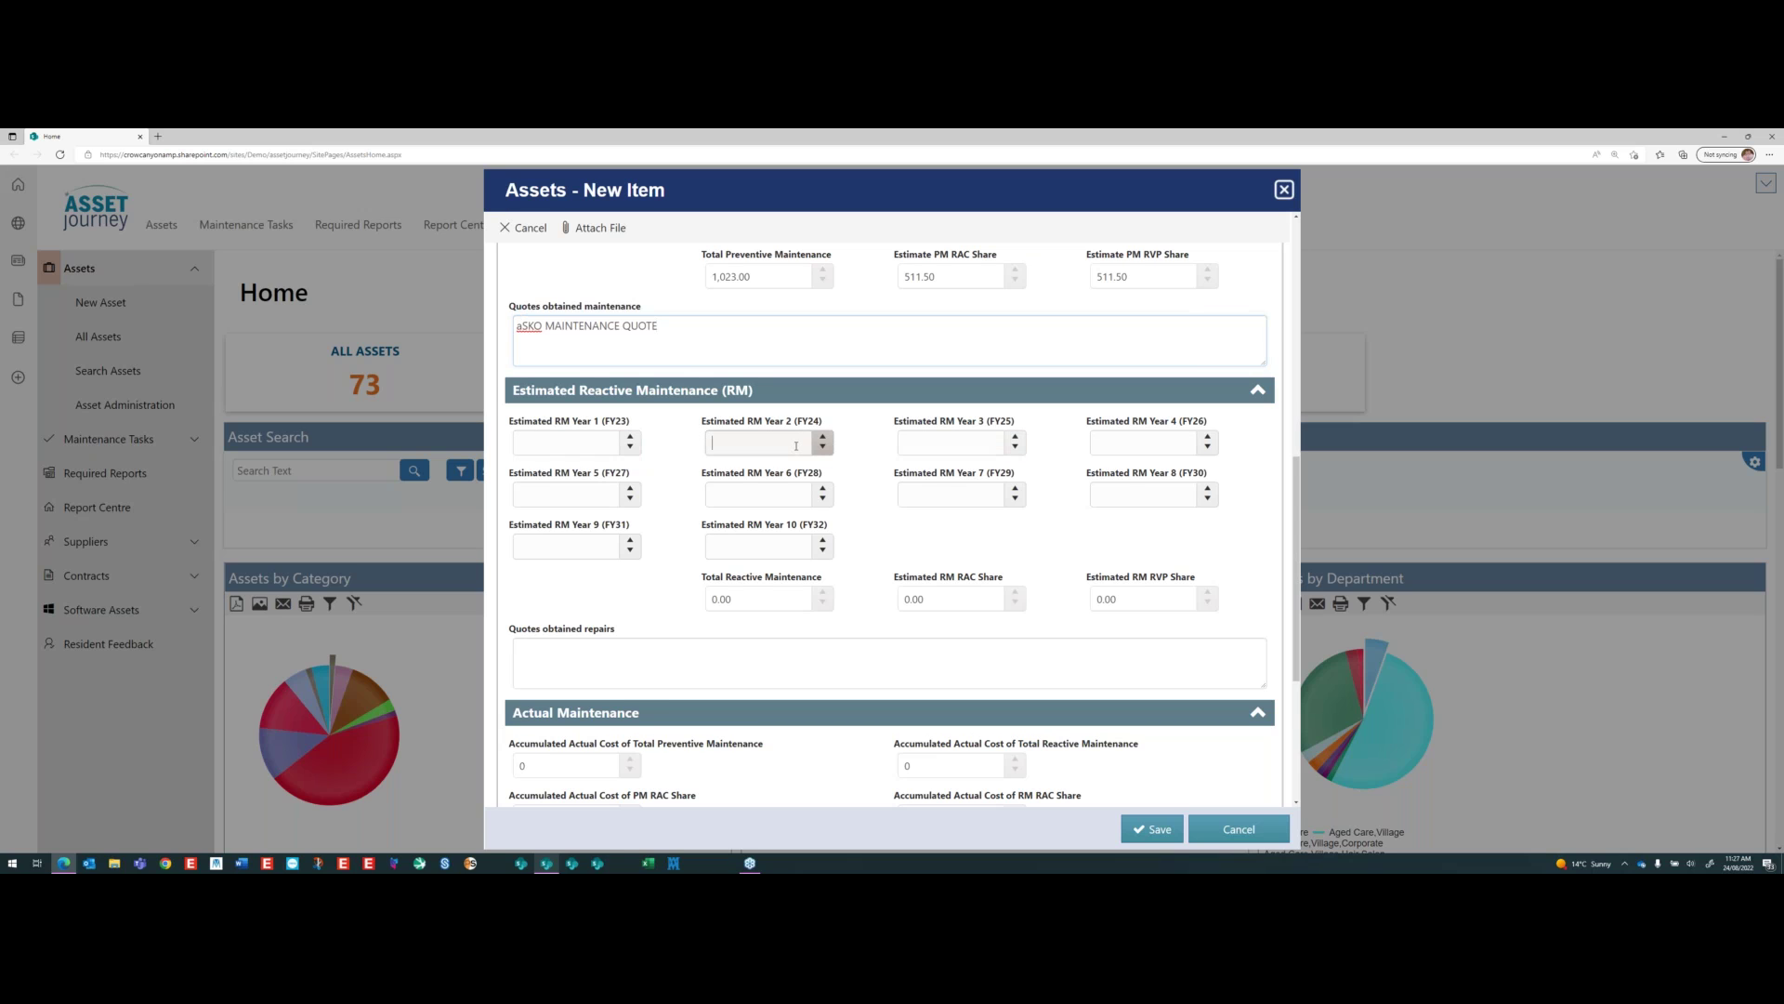
{"action": "left_click", "coordinate": [979, 444]}
{"action": "type", "text": "200"}
{"action": "key", "text": "Tab"}
{"action": "key", "text": "Tab"}
{"action": "key", "text": "Tab"}
{"action": "type", "text": "200"}
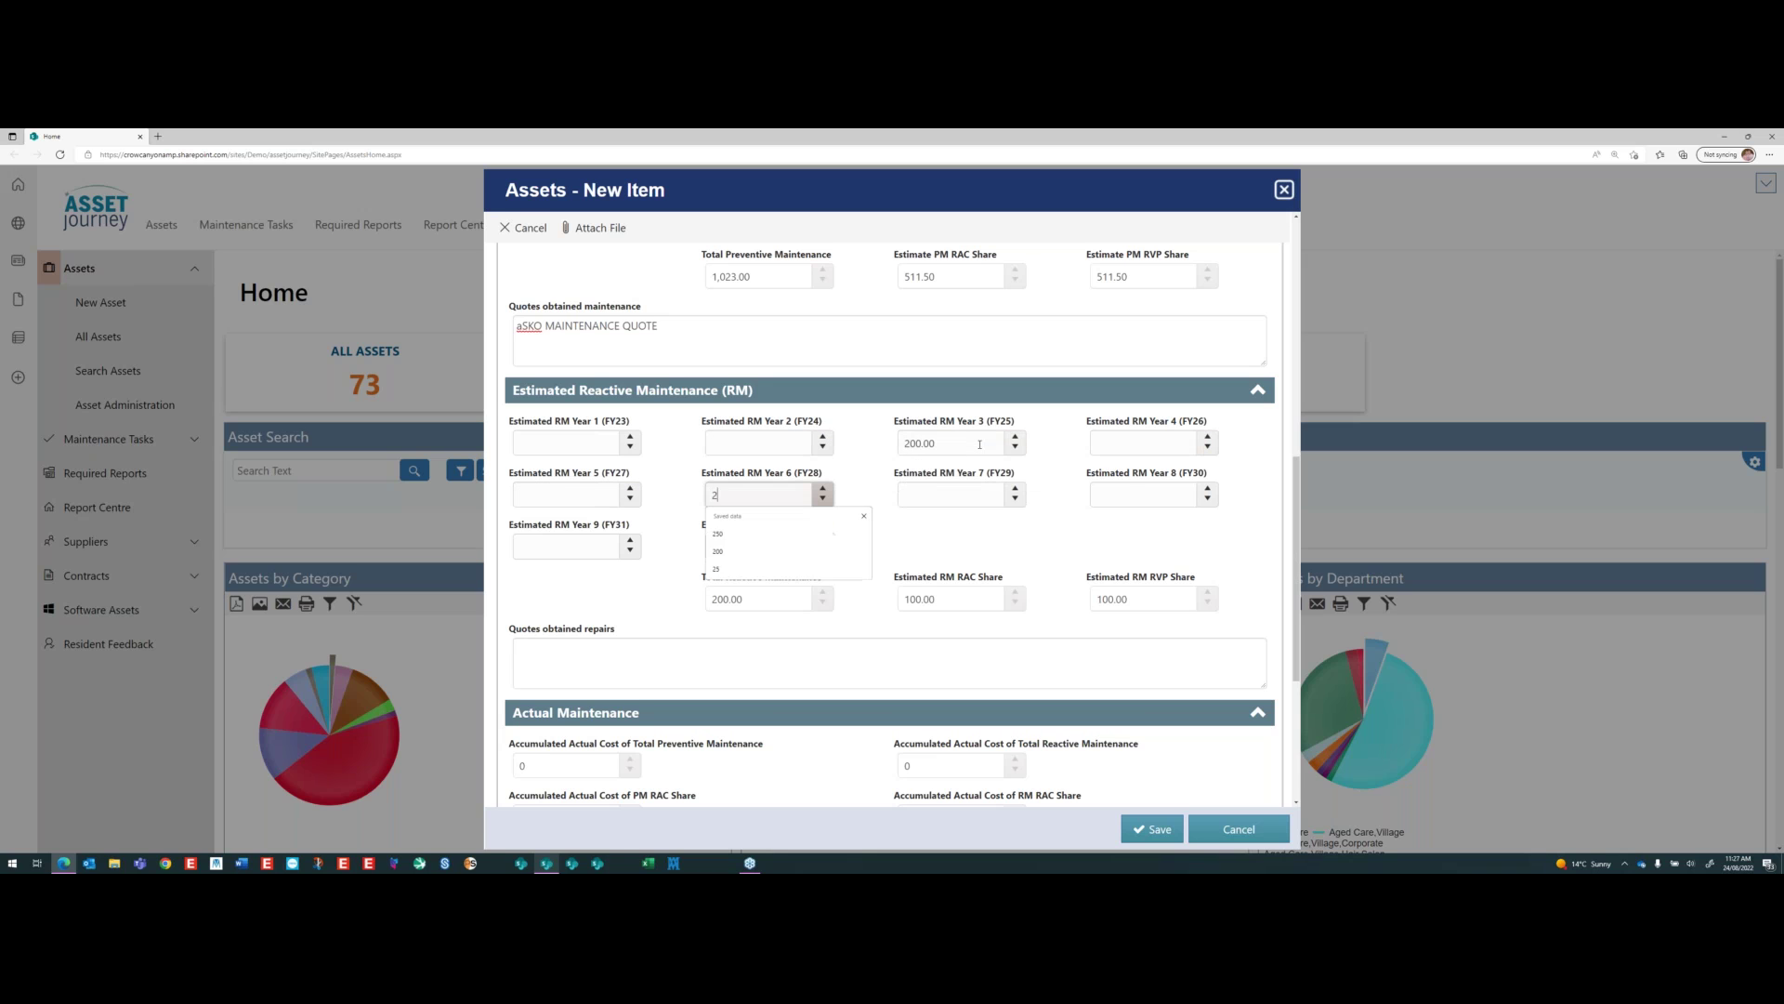
{"action": "key", "text": "Tab"}
{"action": "key", "text": "Tab"}
{"action": "key", "text": "Tab"}
{"action": "type", "text": "200"}
{"action": "key", "text": "Tab"}
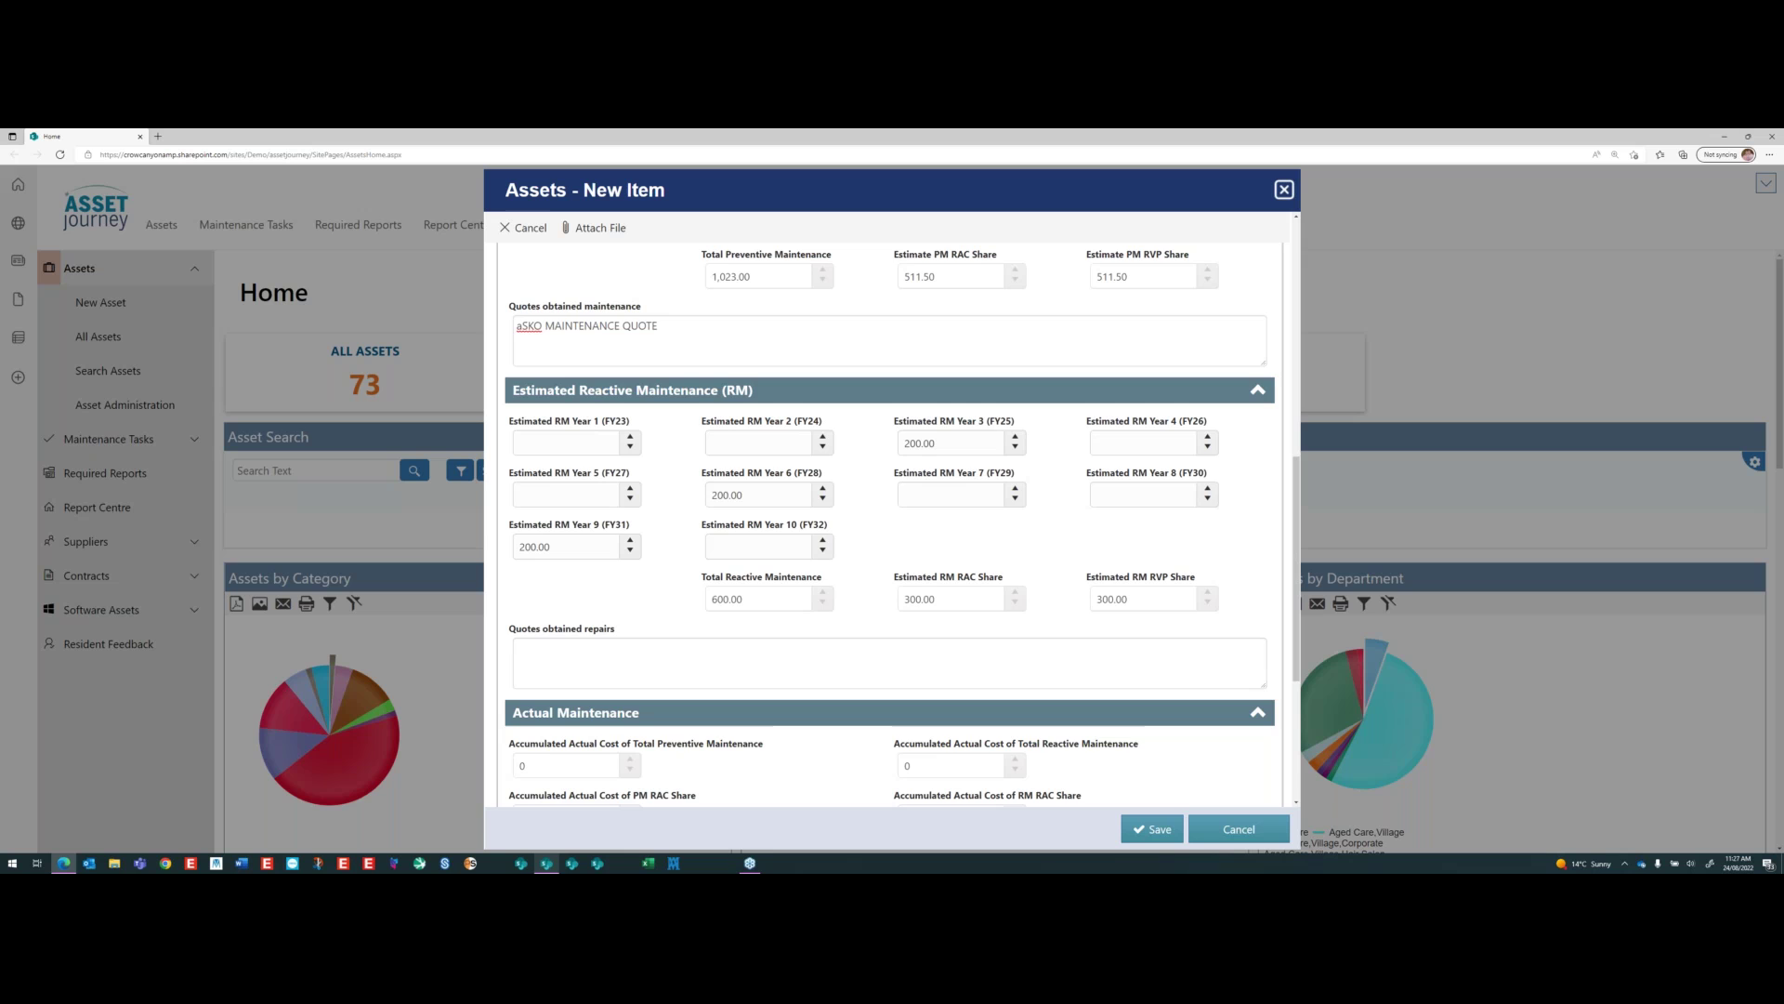
- Review the maintenance estimates, the asset image section and the related contract, manuals and warranties sections
{"action": "scroll", "coordinate": [767, 405], "scroll_direction": "up", "scroll_amount": 3}
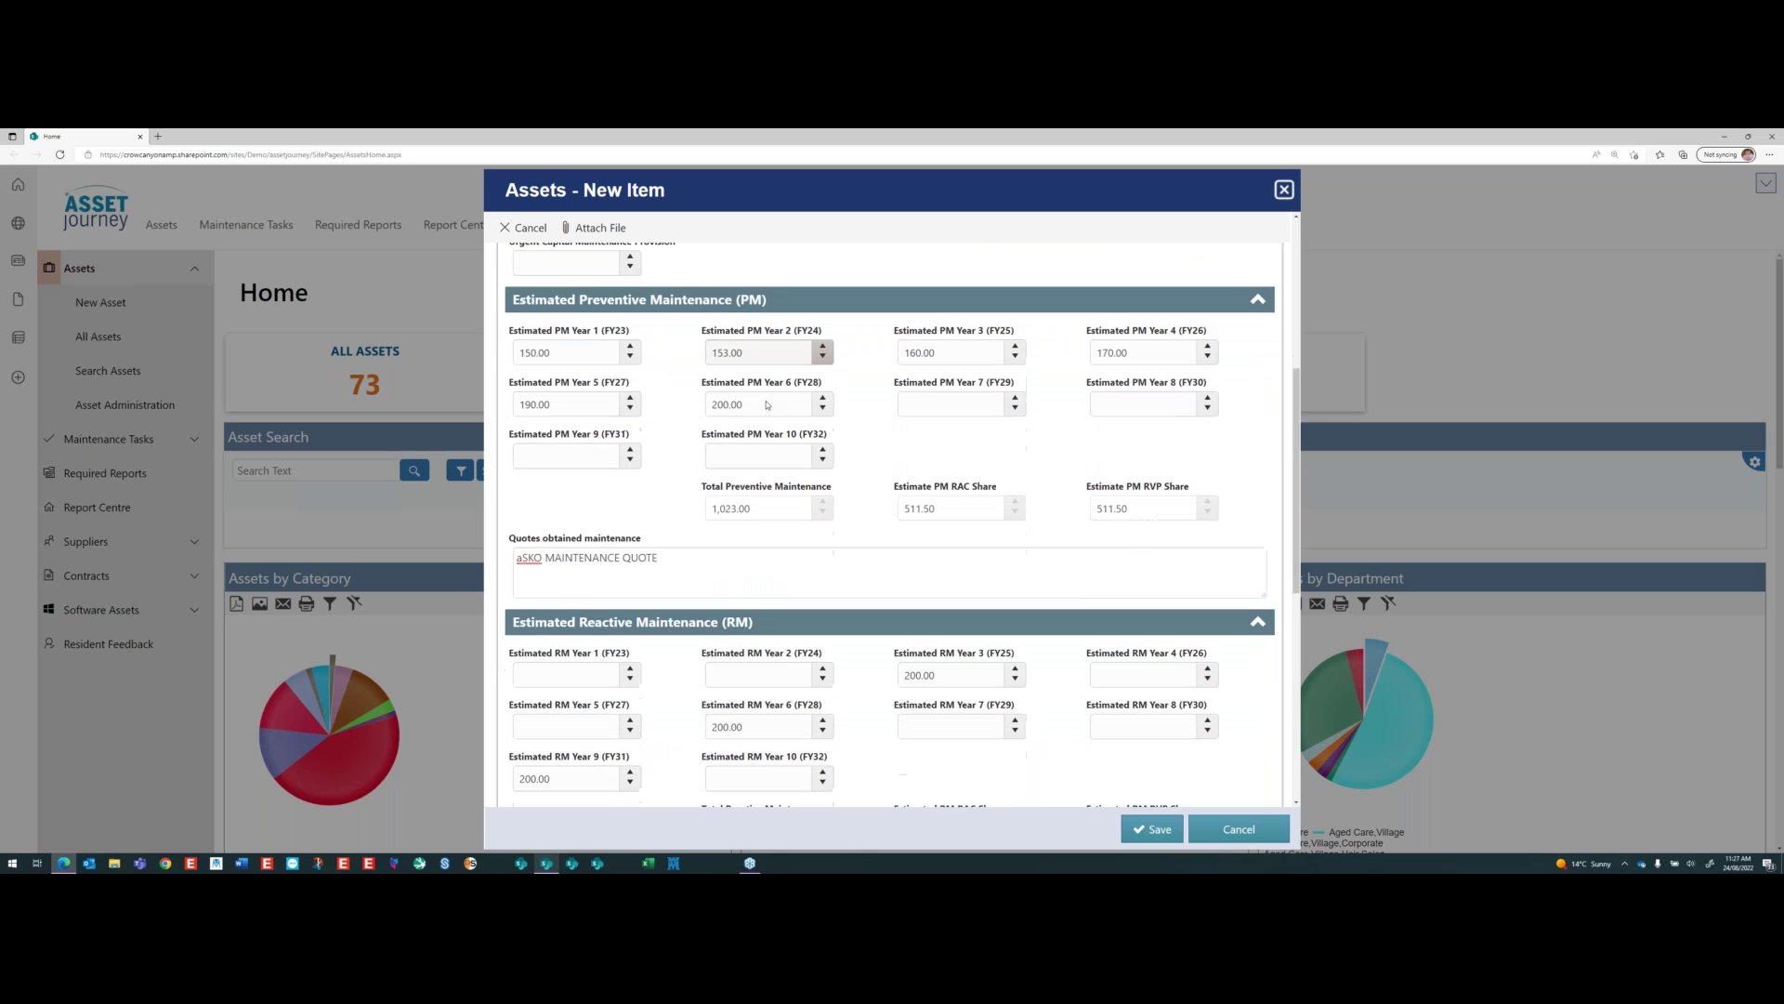
{"action": "scroll", "coordinate": [846, 411], "scroll_direction": "down", "scroll_amount": 1}
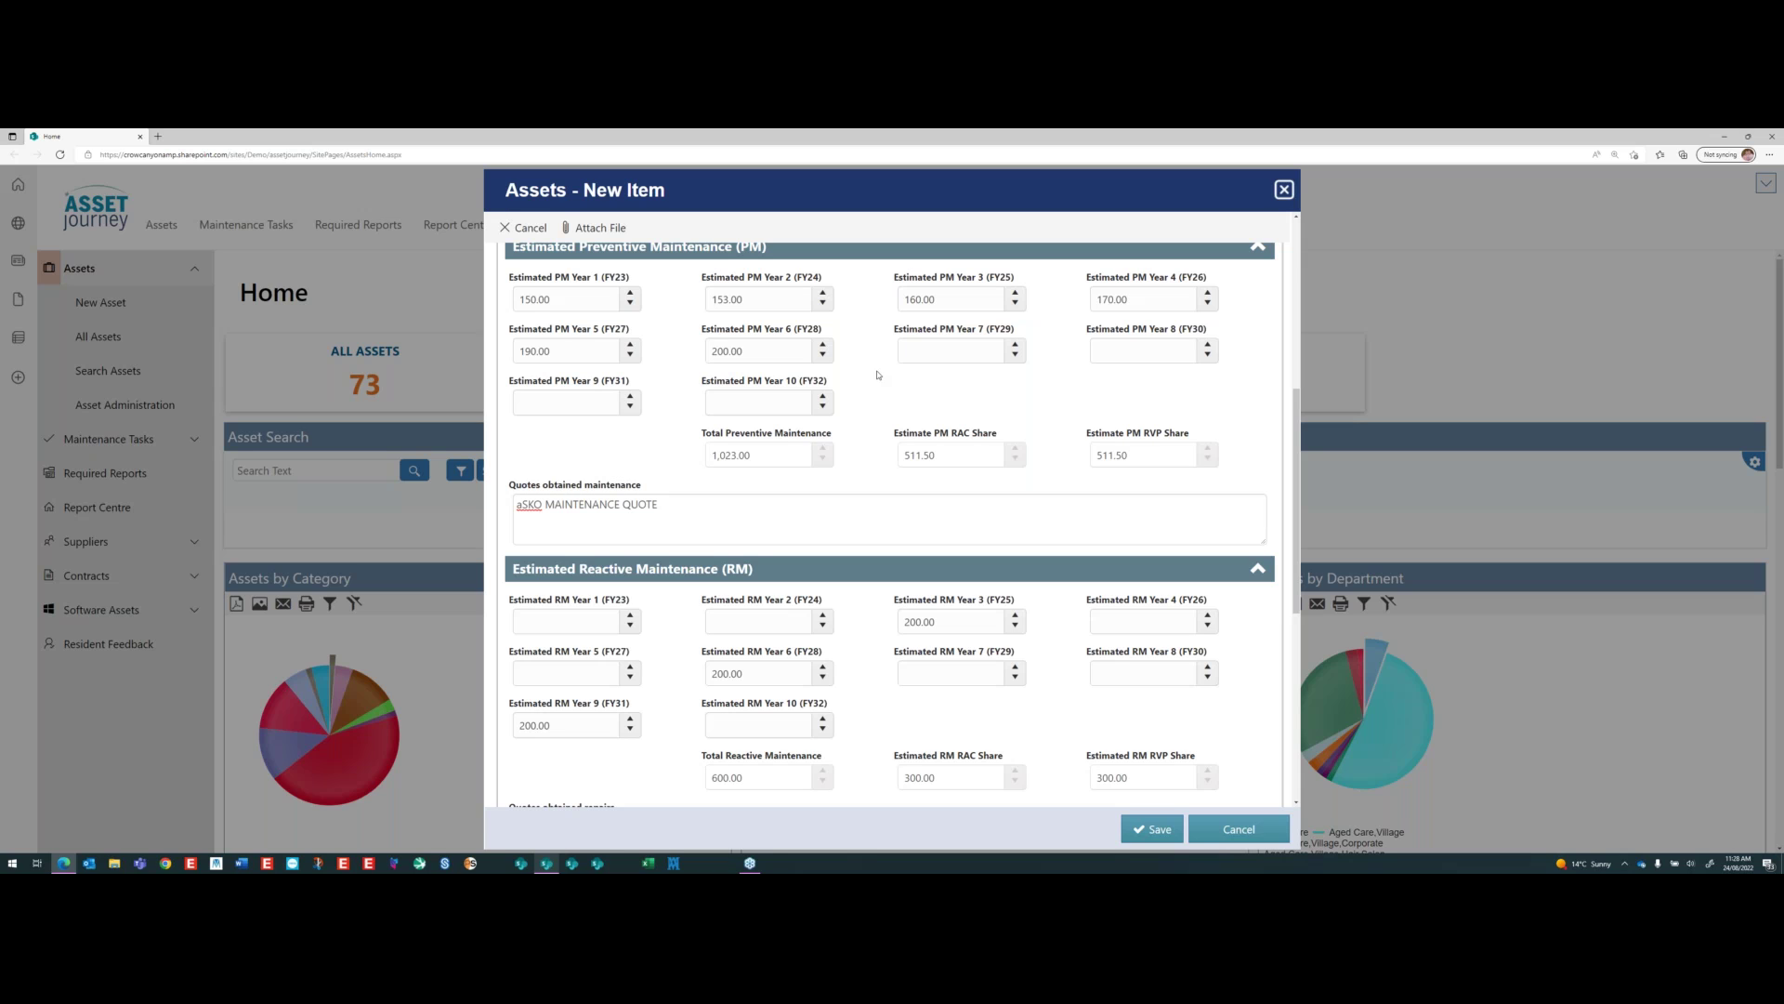
{"action": "scroll", "coordinate": [957, 516], "scroll_direction": "up", "scroll_amount": 5}
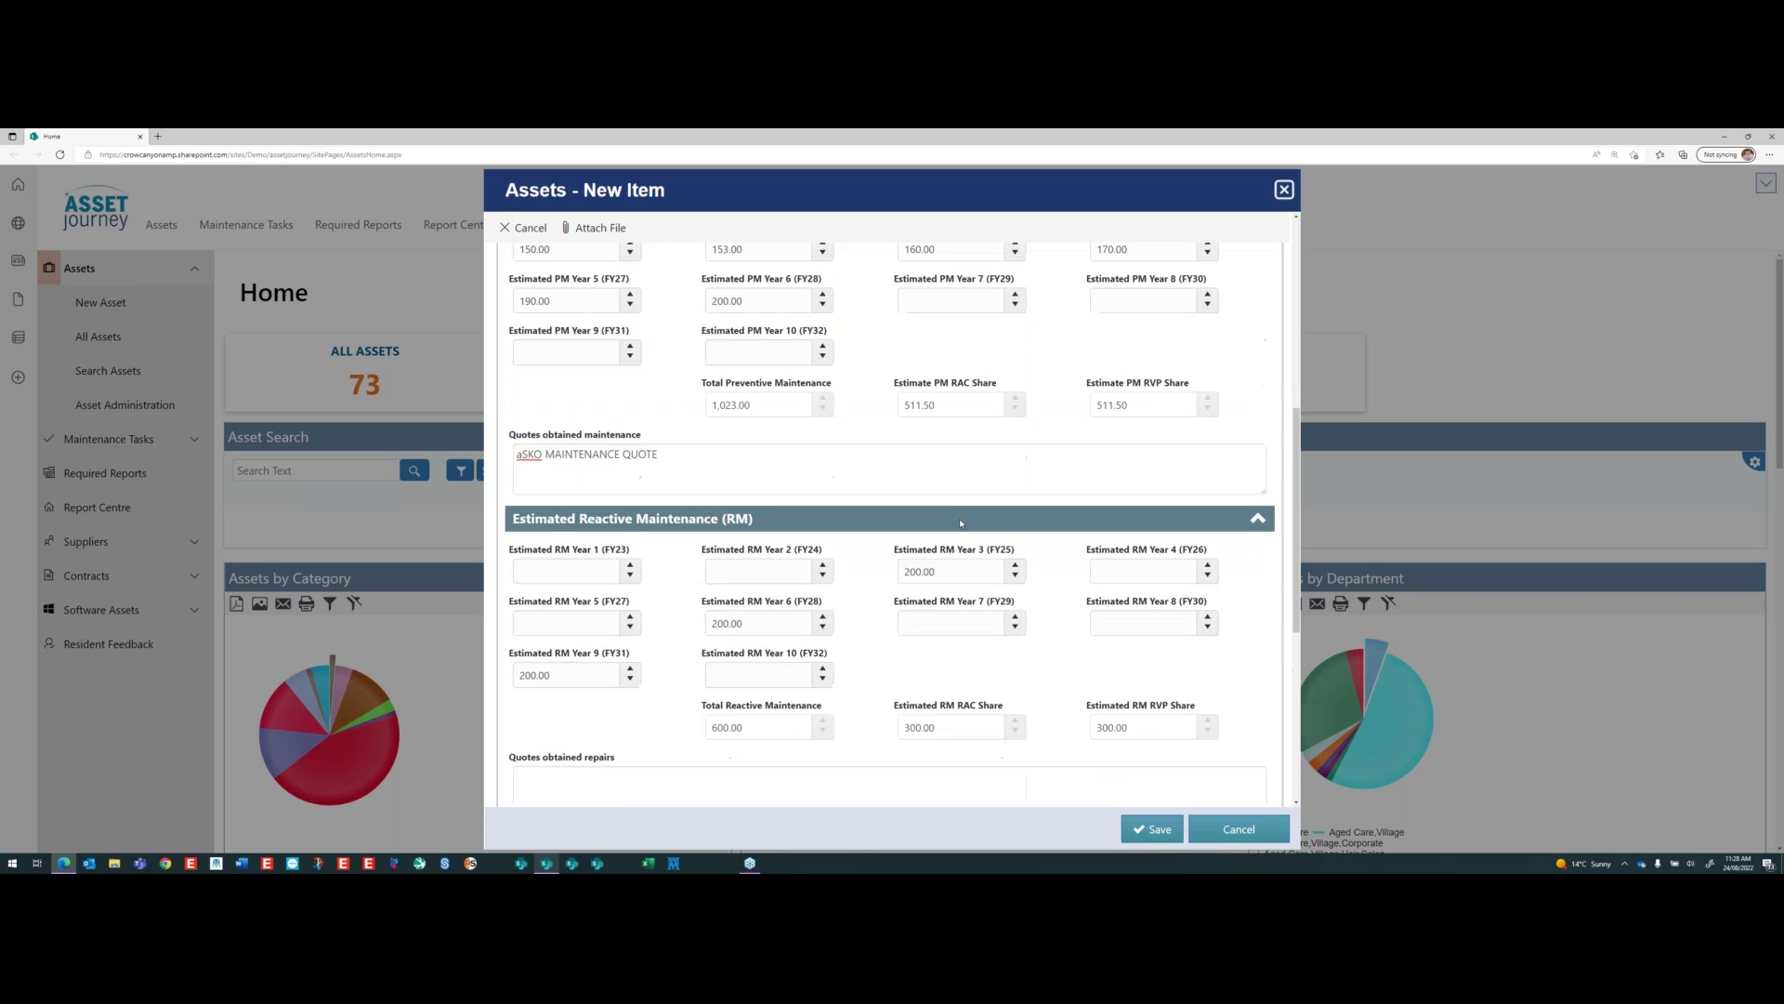
{"action": "left_click", "coordinate": [747, 306]}
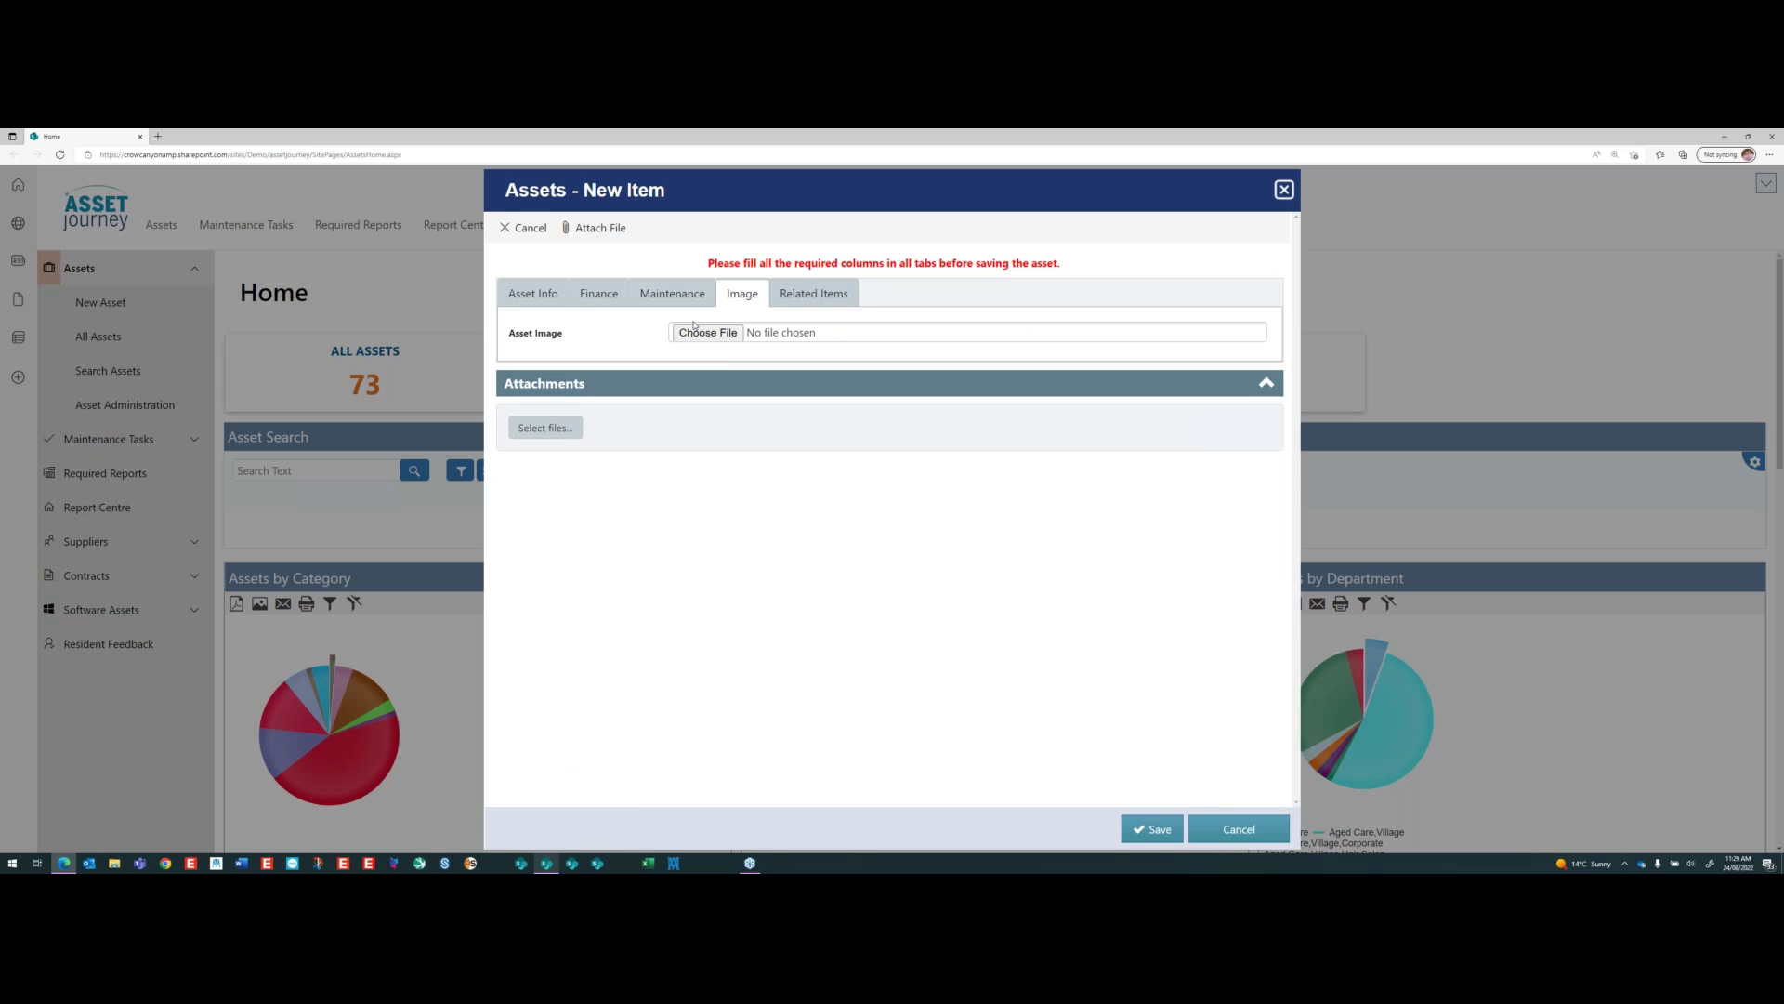
{"action": "left_click", "coordinate": [807, 300]}
{"action": "left_click", "coordinate": [602, 354]}
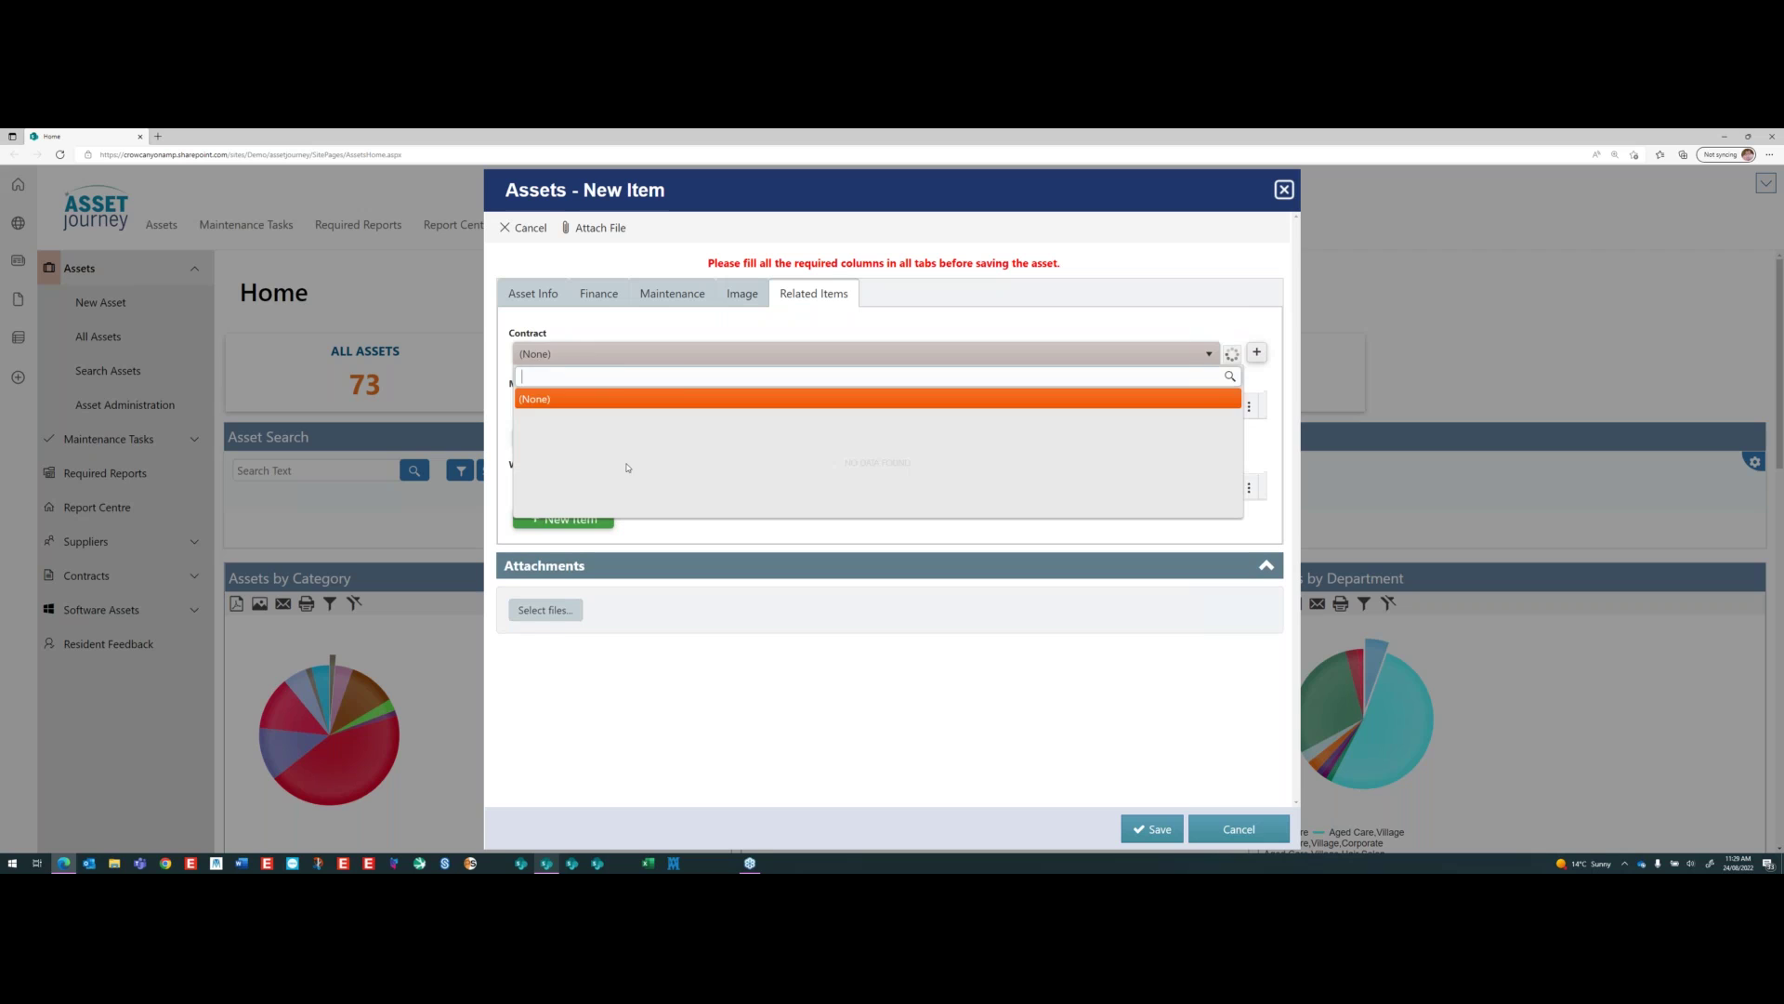
{"action": "left_click", "coordinate": [621, 351]}
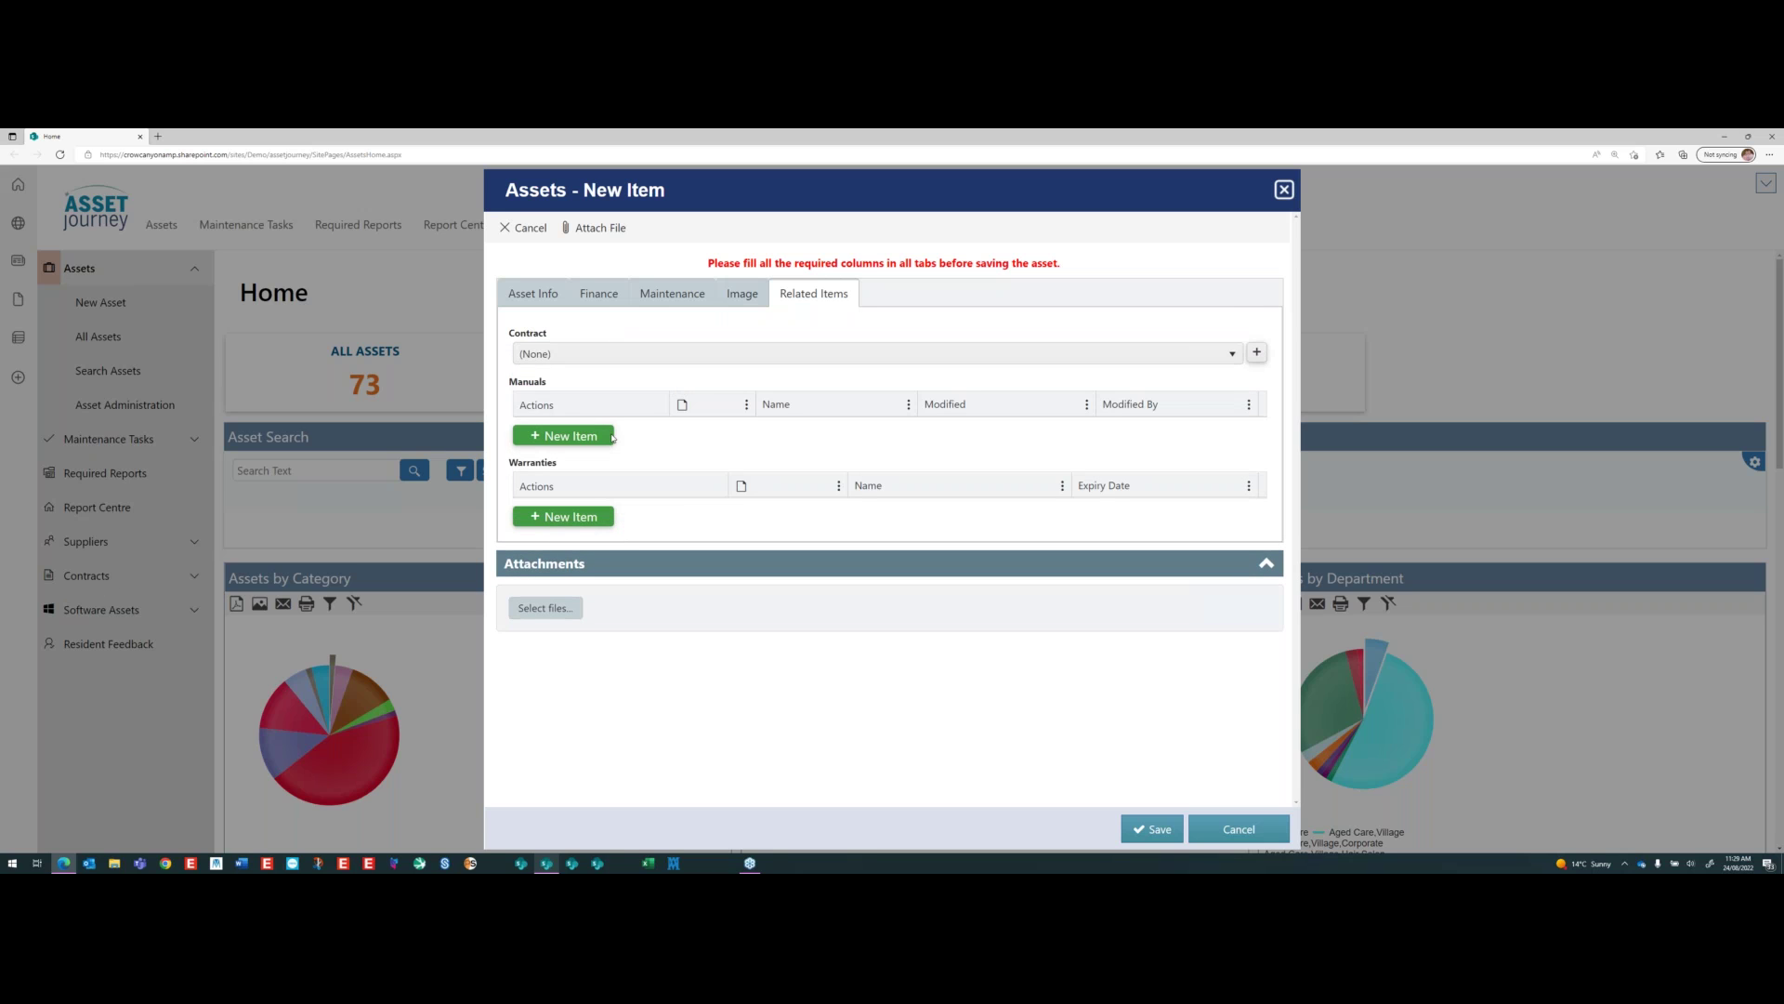
- Save the new asset record and expand the Assets navigation group on the home page
{"action": "left_click", "coordinate": [669, 296]}
{"action": "left_click", "coordinate": [1152, 829]}
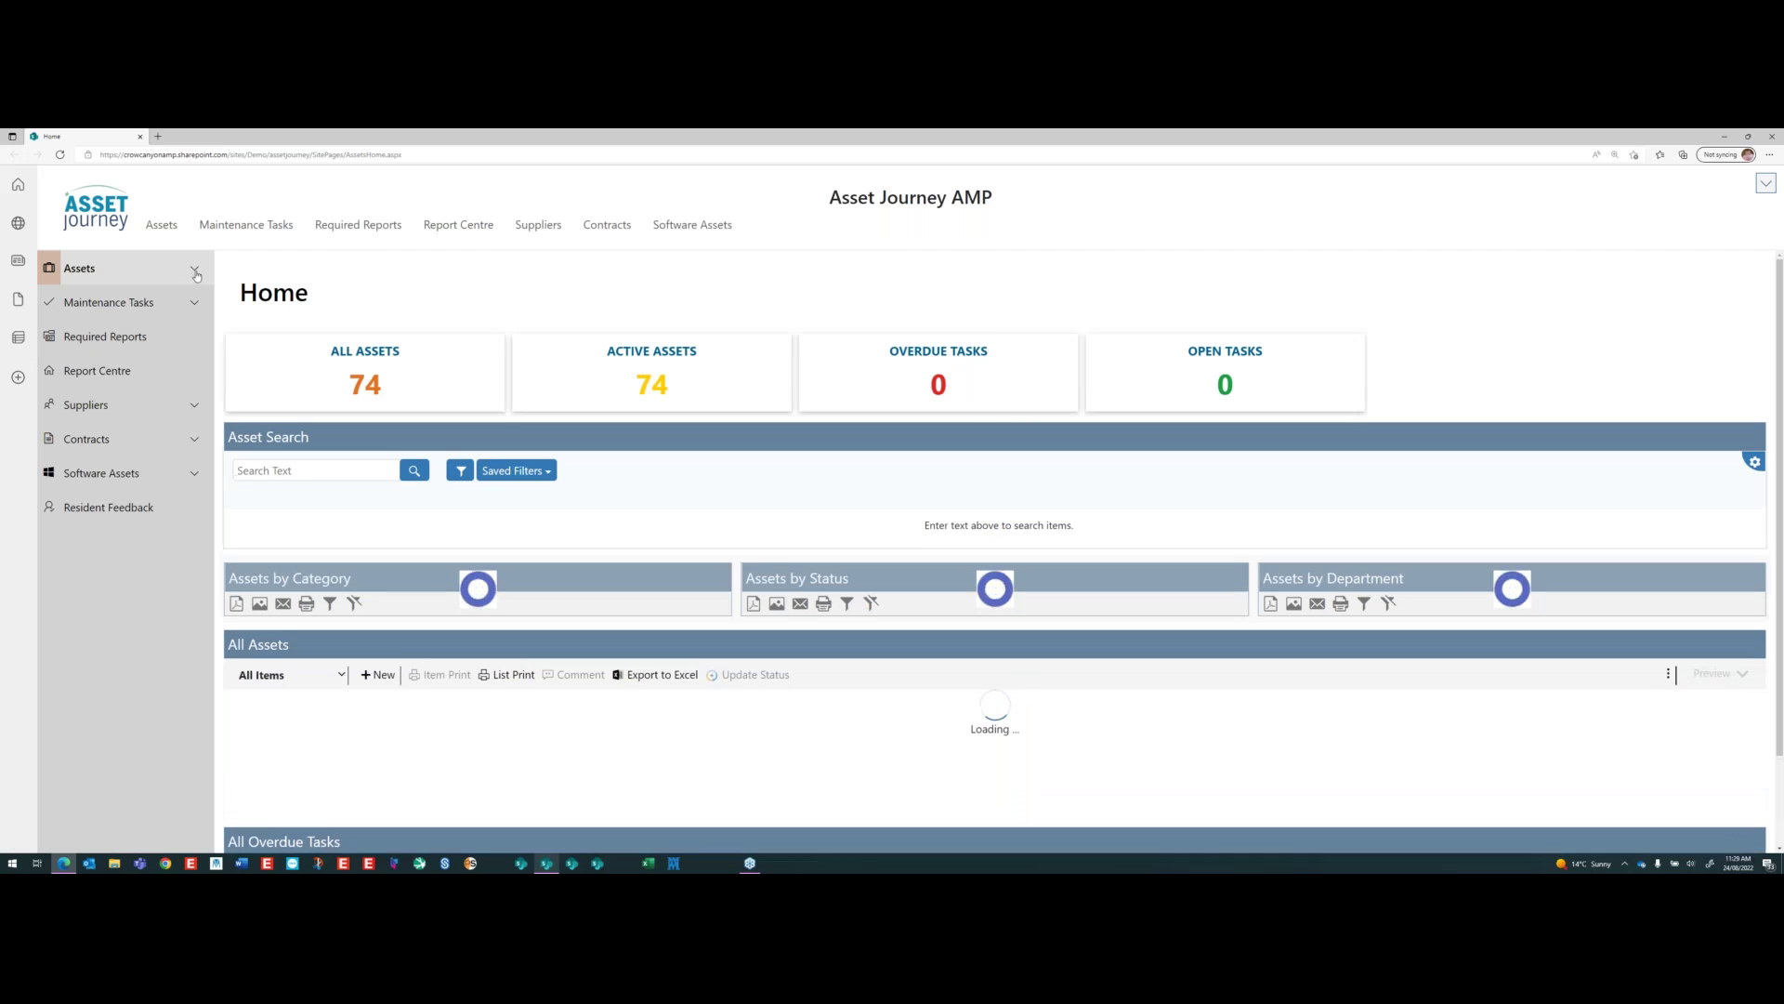
{"action": "left_click", "coordinate": [193, 269]}
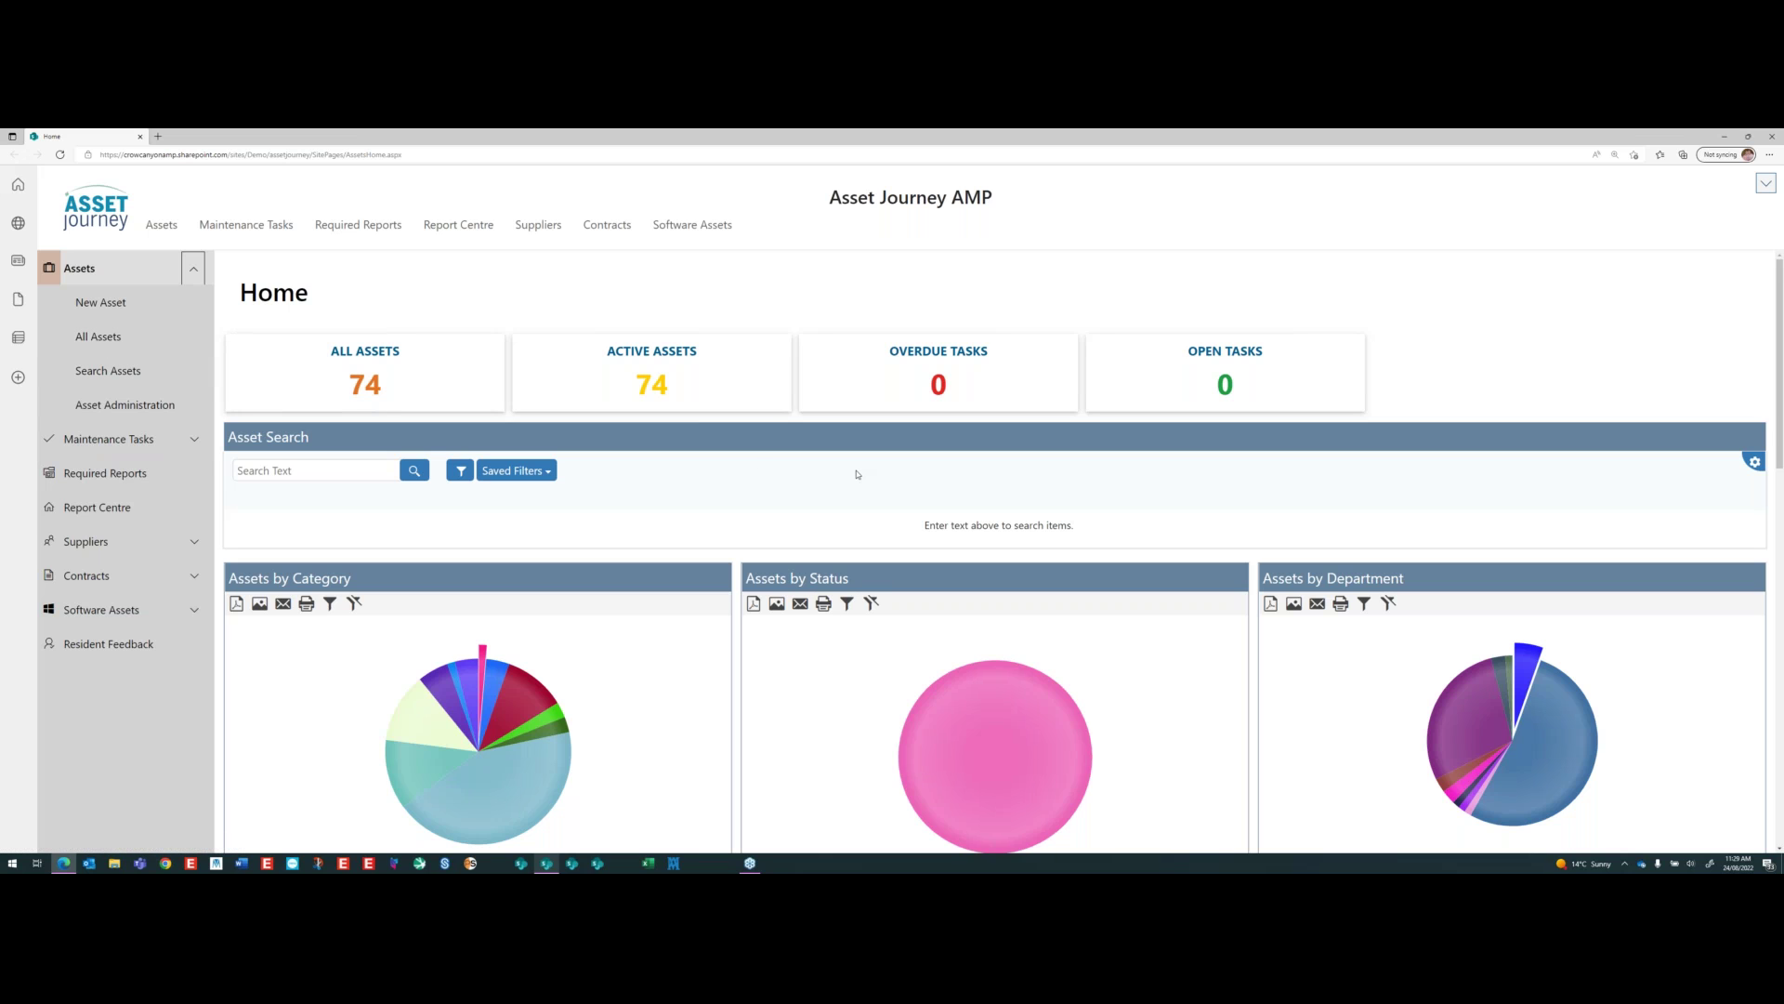
- Reorder the All Assets list so the Department and Building columns come before Status
{"action": "scroll", "coordinate": [859, 479], "scroll_direction": "down", "scroll_amount": 7}
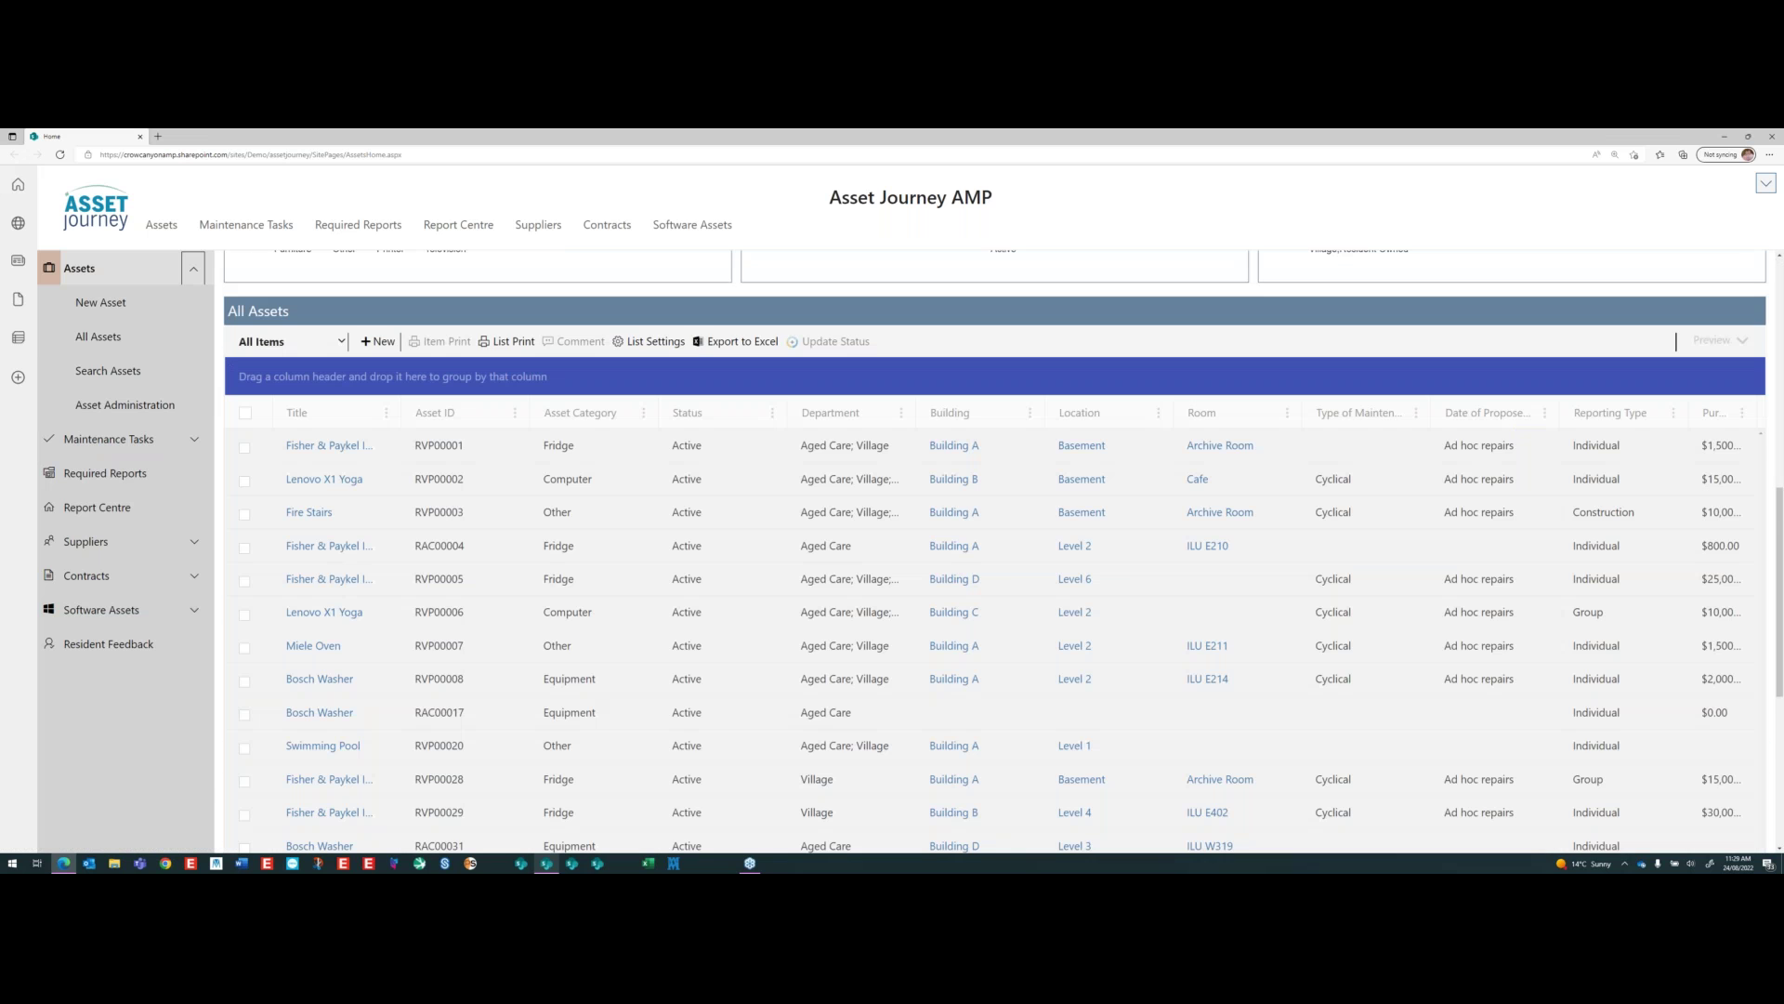
{"action": "scroll", "coordinate": [1032, 459], "scroll_direction": "down", "scroll_amount": 2}
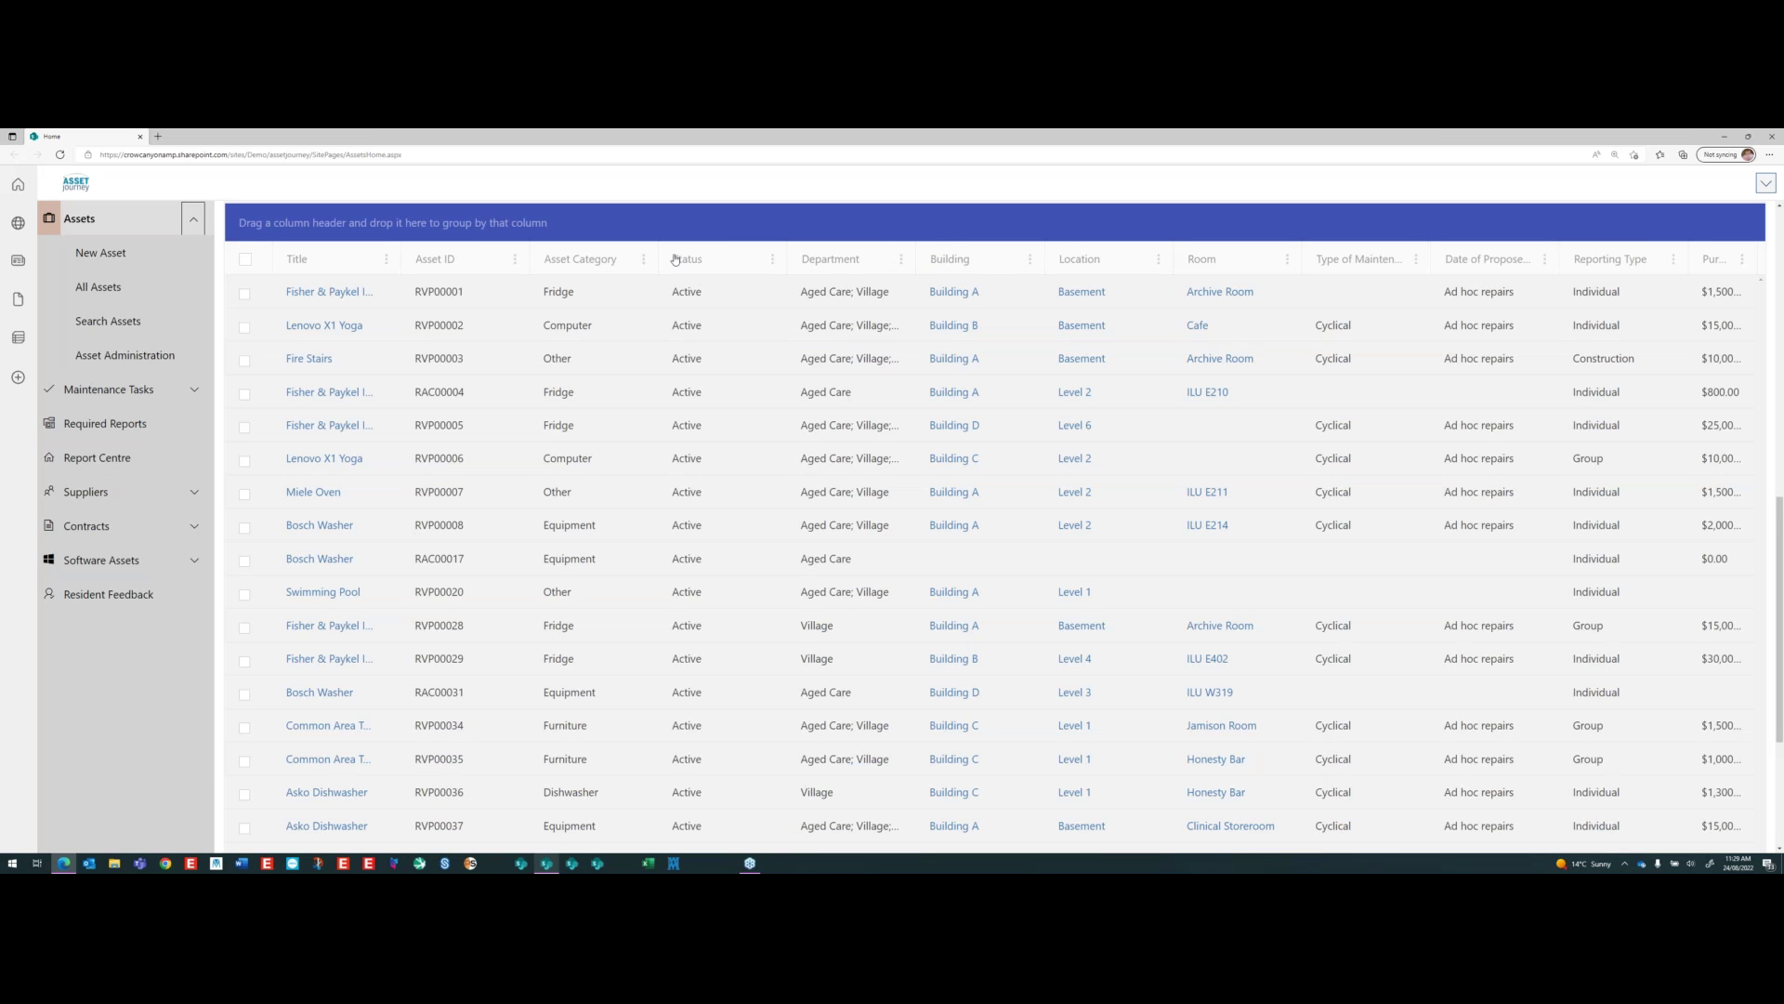
{"action": "left_click_drag", "start_coordinate": [678, 260], "coordinate": [816, 266]}
{"action": "left_click_drag", "start_coordinate": [962, 263], "coordinate": [841, 260]}
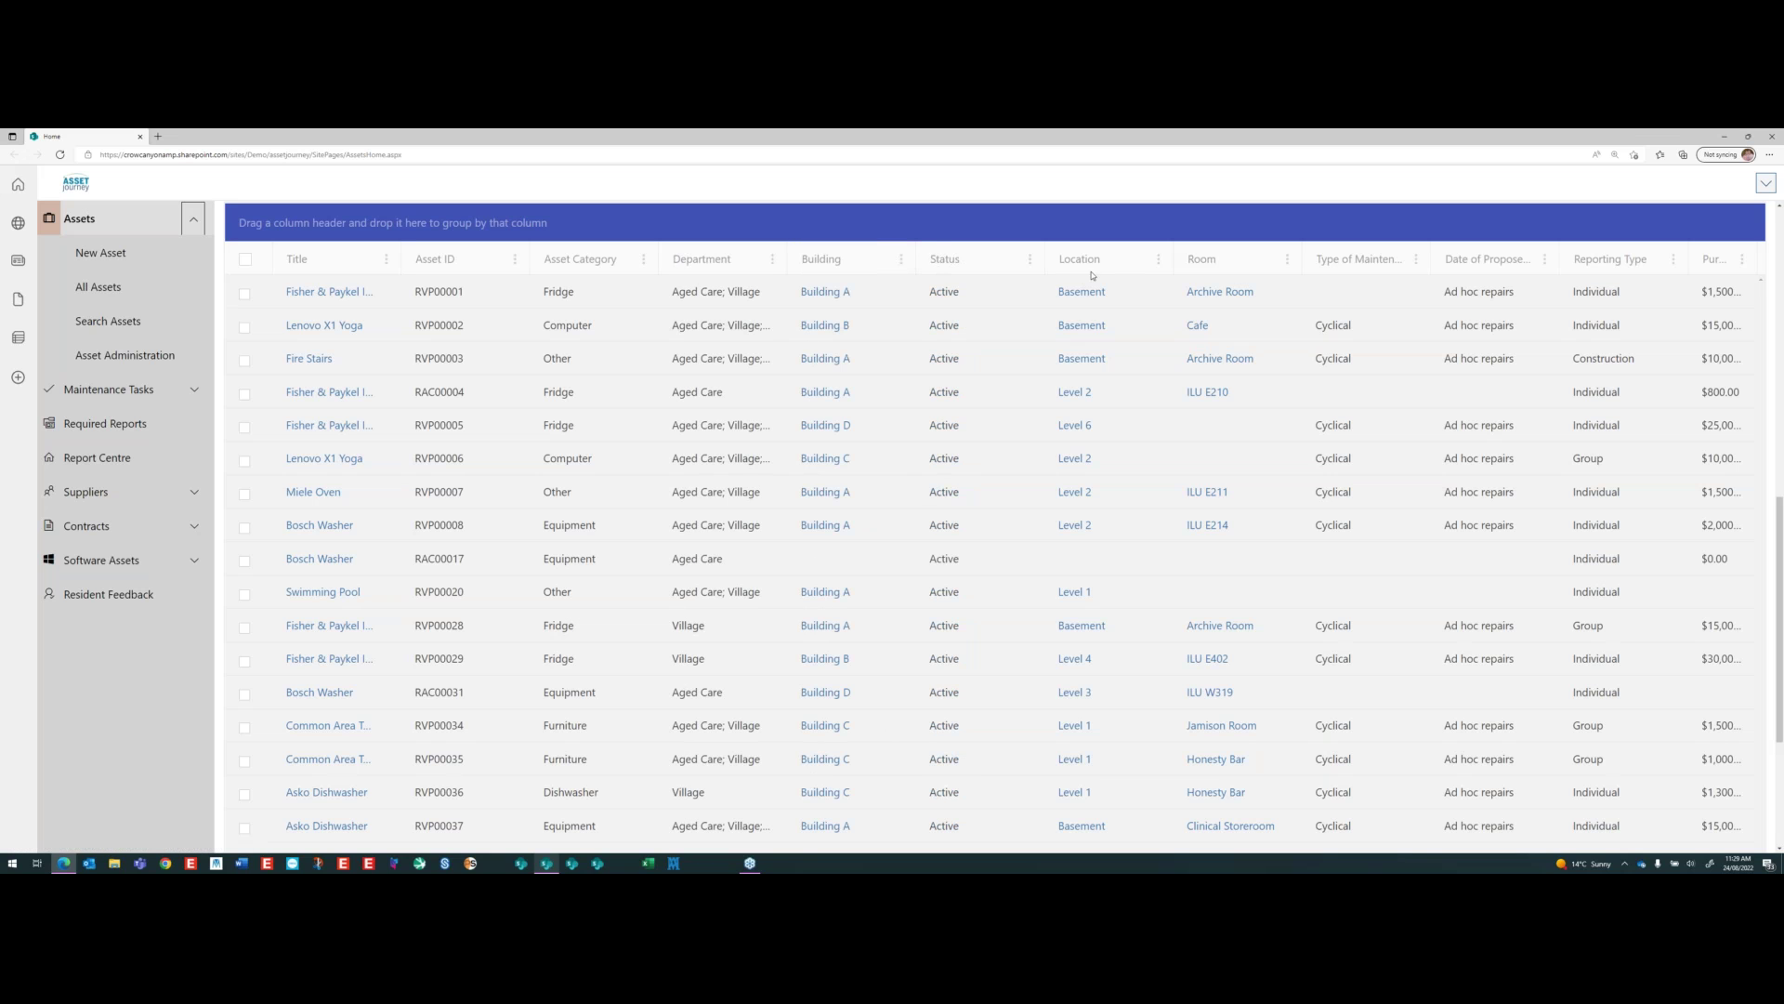
- Look at the sorting, column and filter options of the Location column in the All Assets list
{"action": "left_click", "coordinate": [1158, 259]}
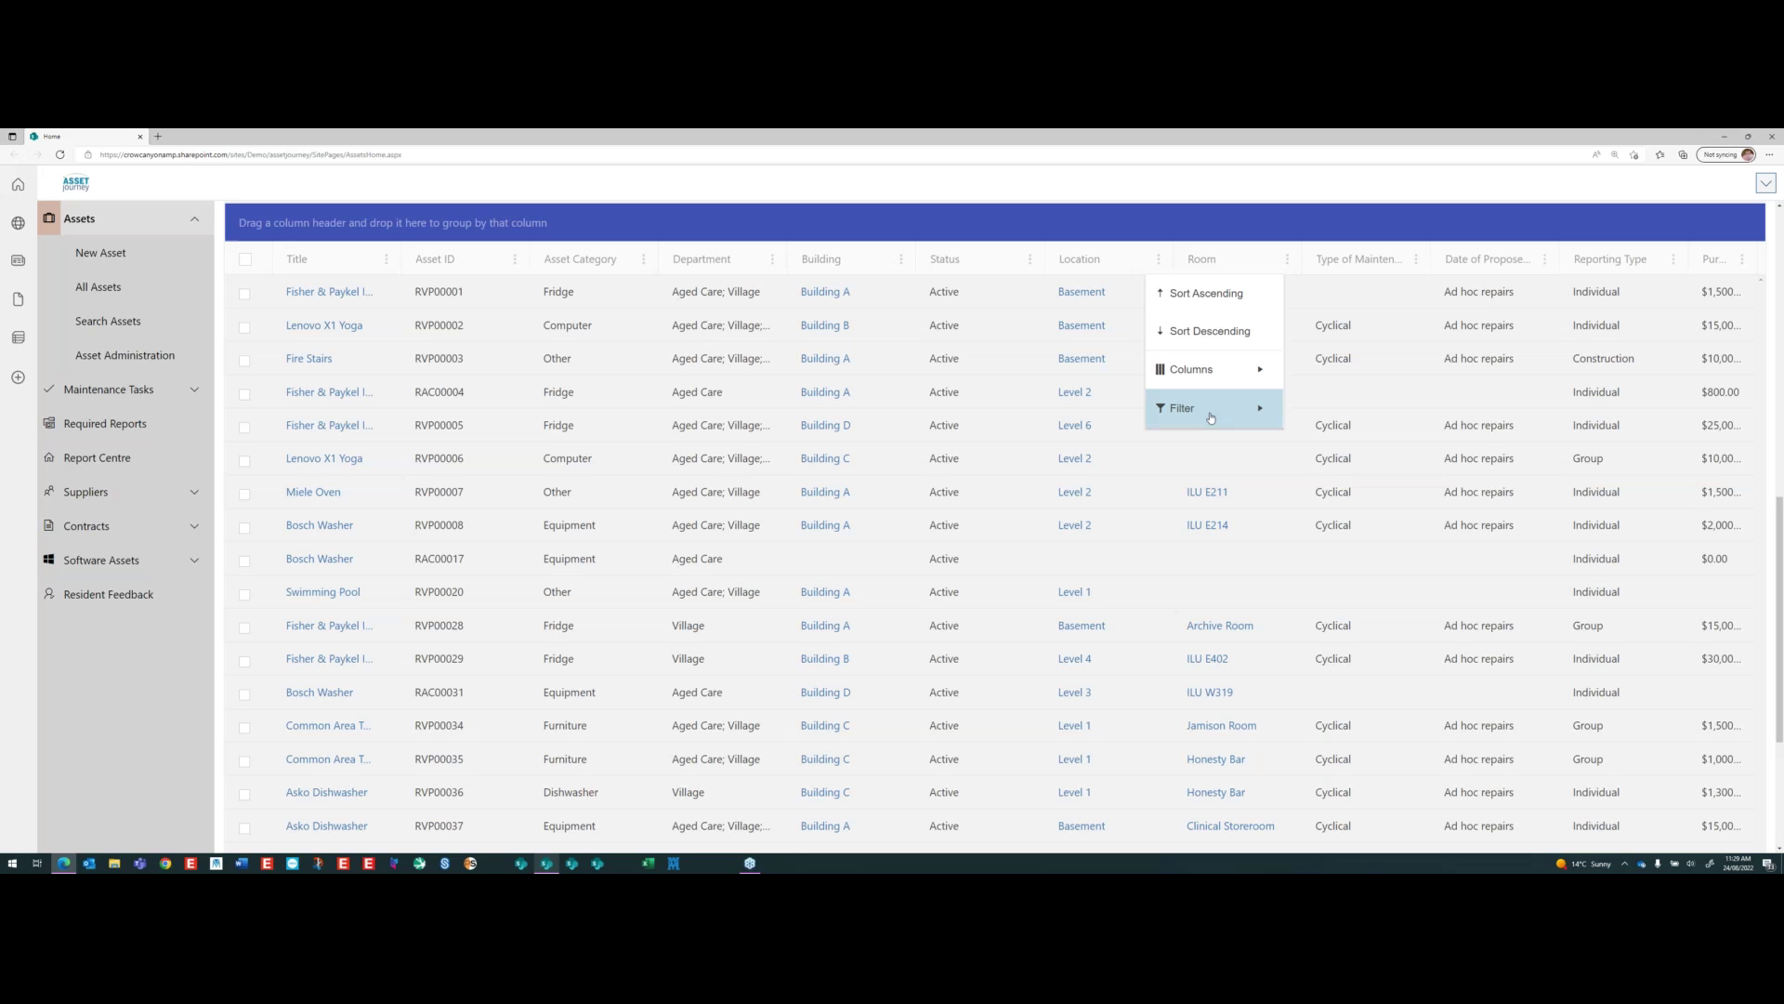
{"action": "left_click", "coordinate": [1222, 381]}
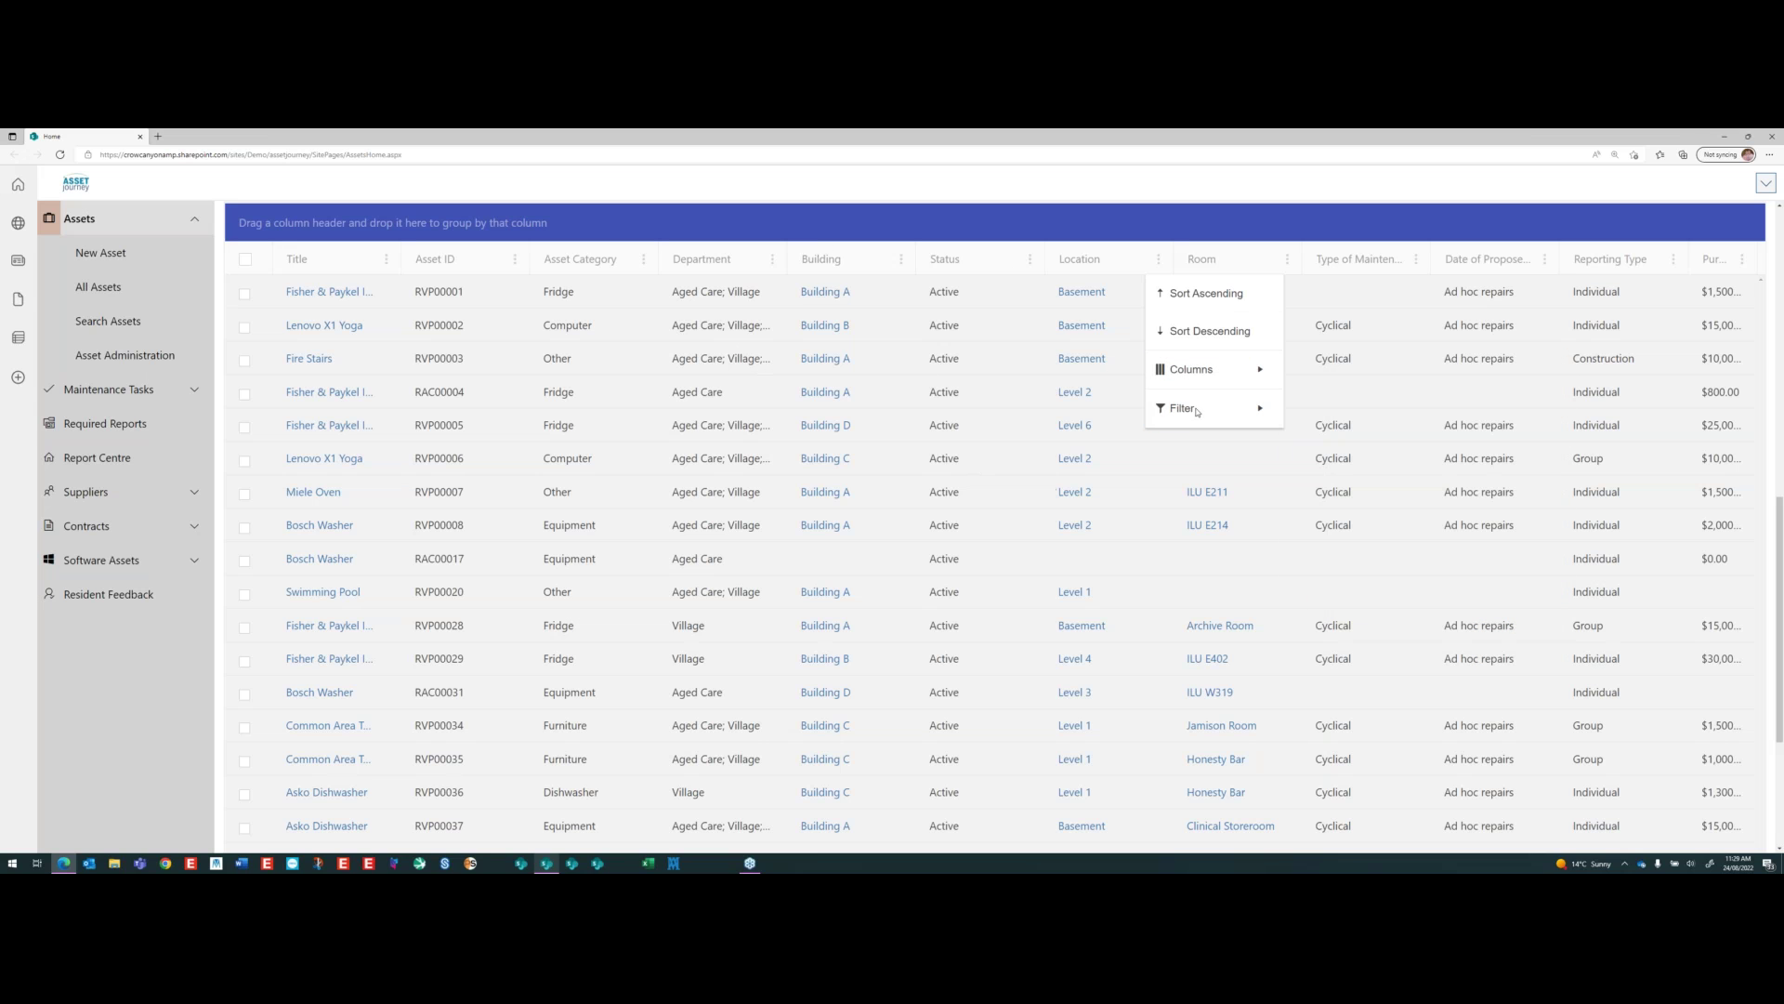
{"action": "scroll", "coordinate": [796, 462], "scroll_direction": "up", "scroll_amount": 5}
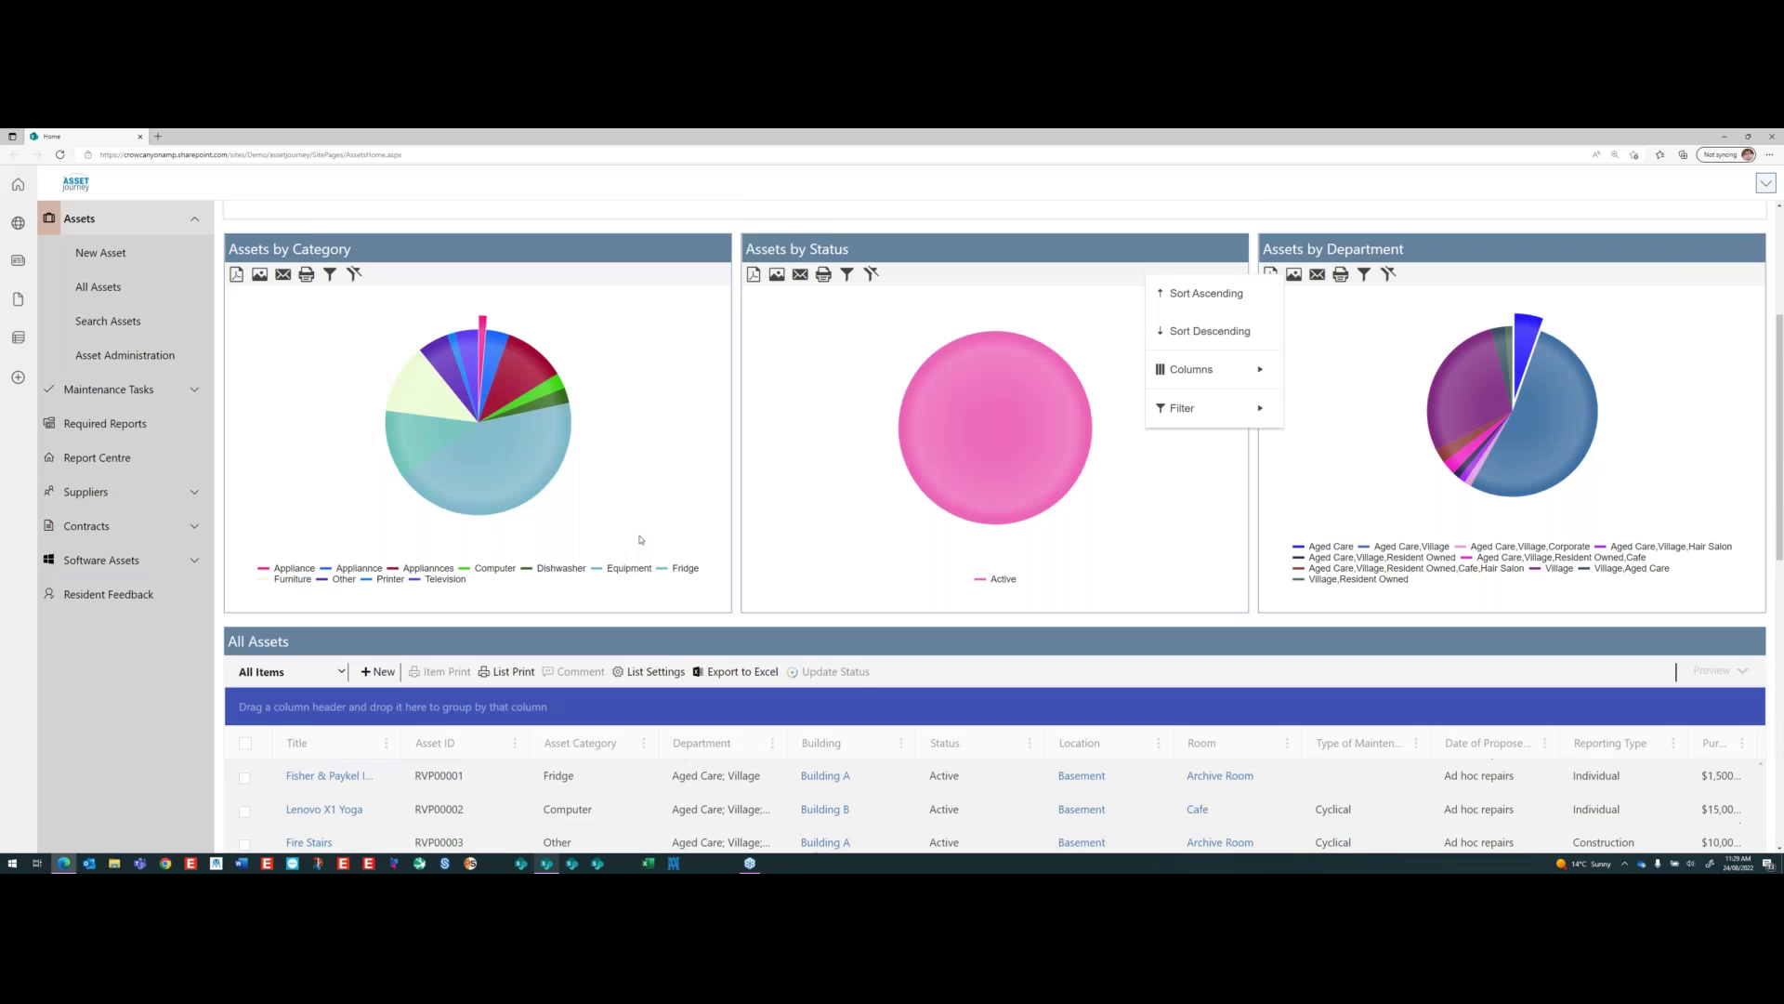
{"action": "scroll", "coordinate": [639, 539], "scroll_direction": "up", "scroll_amount": 4}
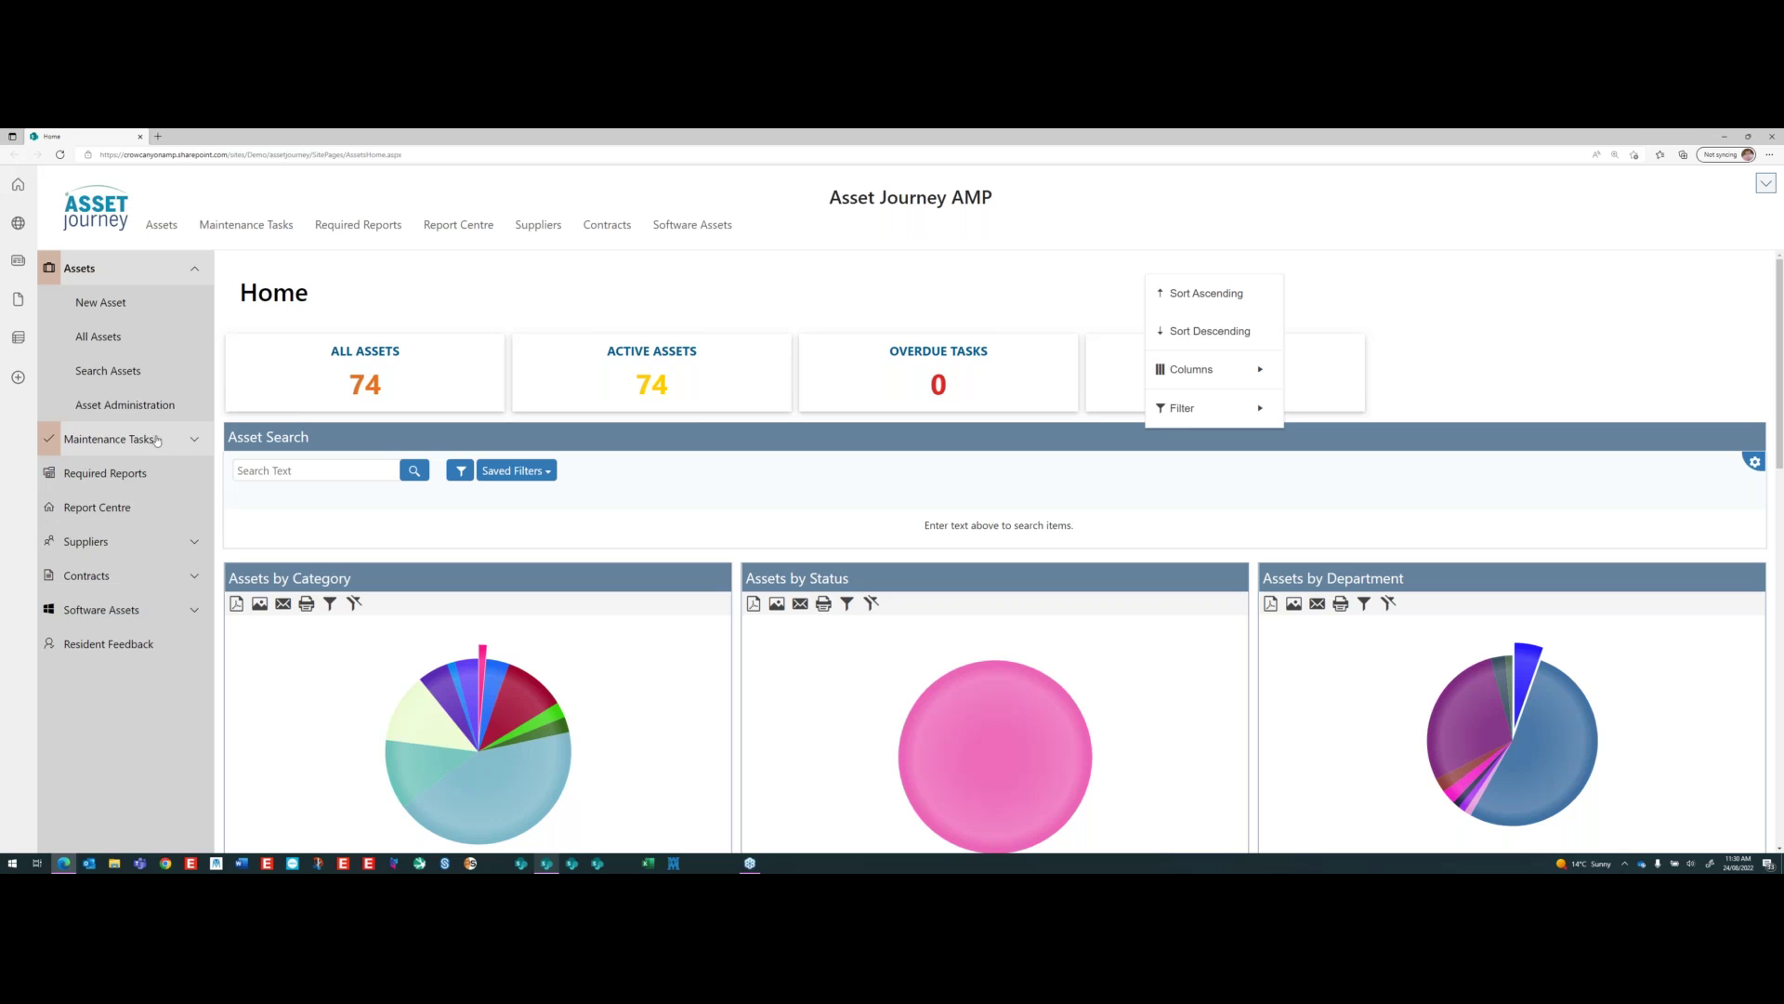
- Open the Maintenance Tasks list and start a new maintenance task
{"action": "left_click", "coordinate": [196, 443]}
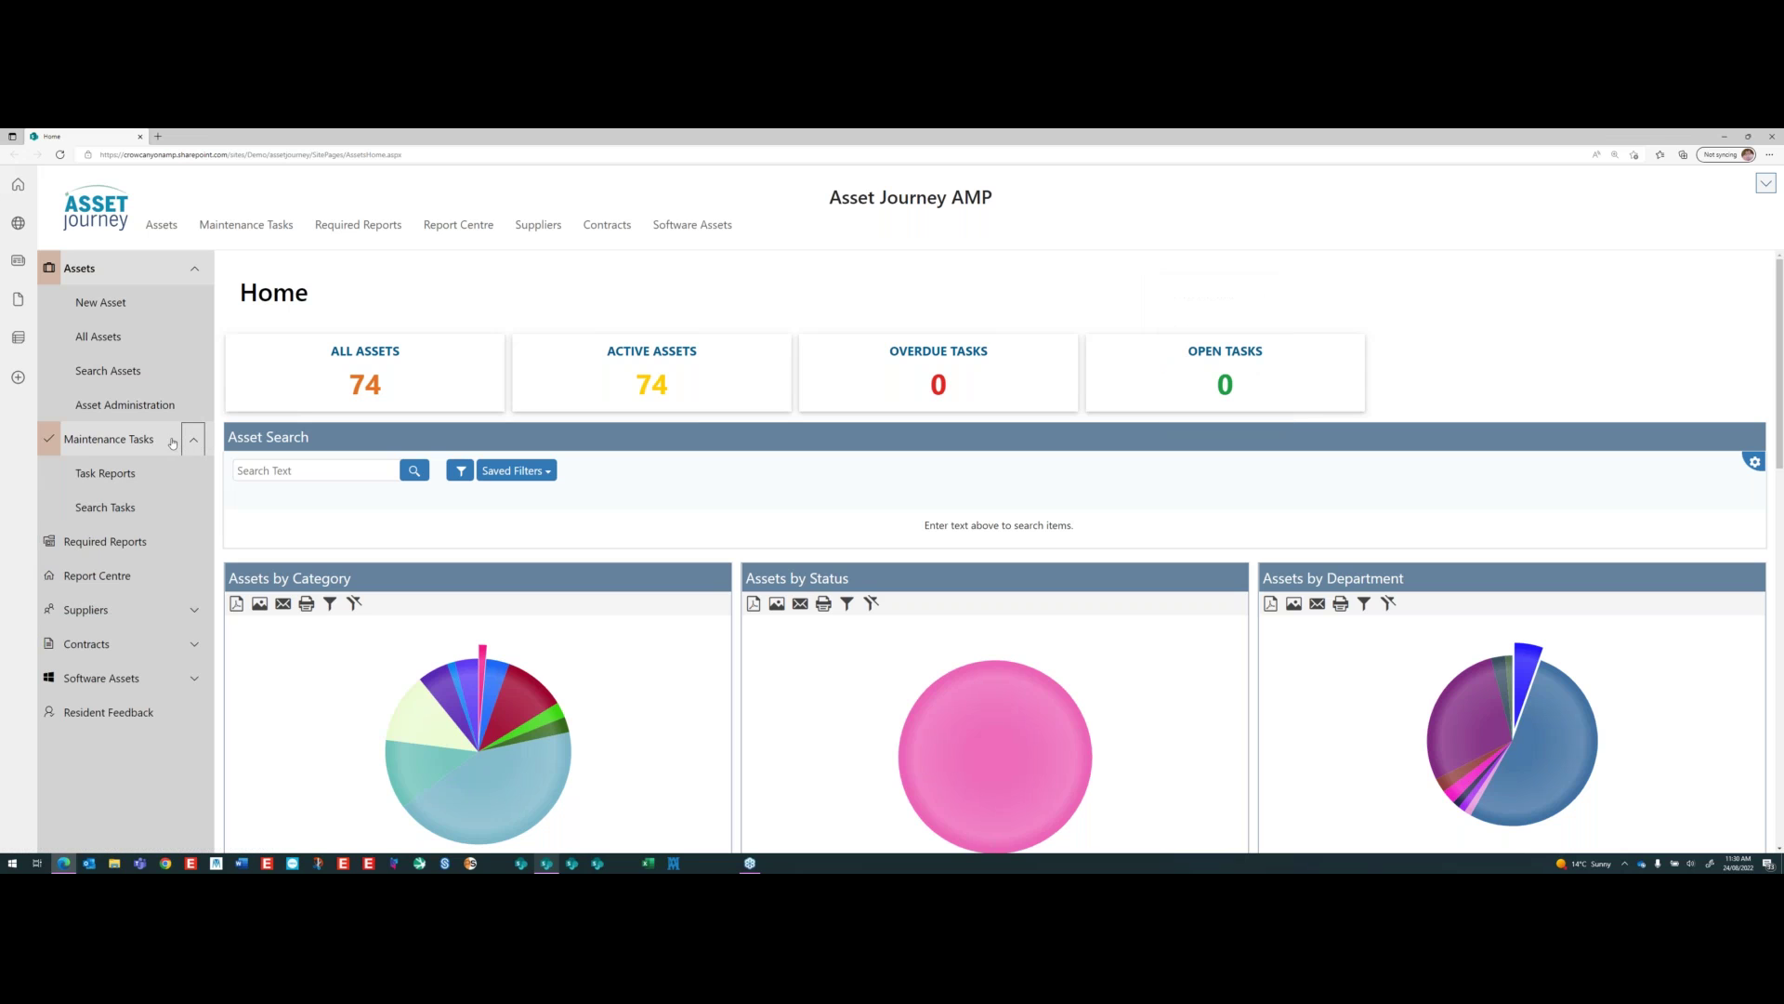
{"action": "left_click", "coordinate": [109, 438]}
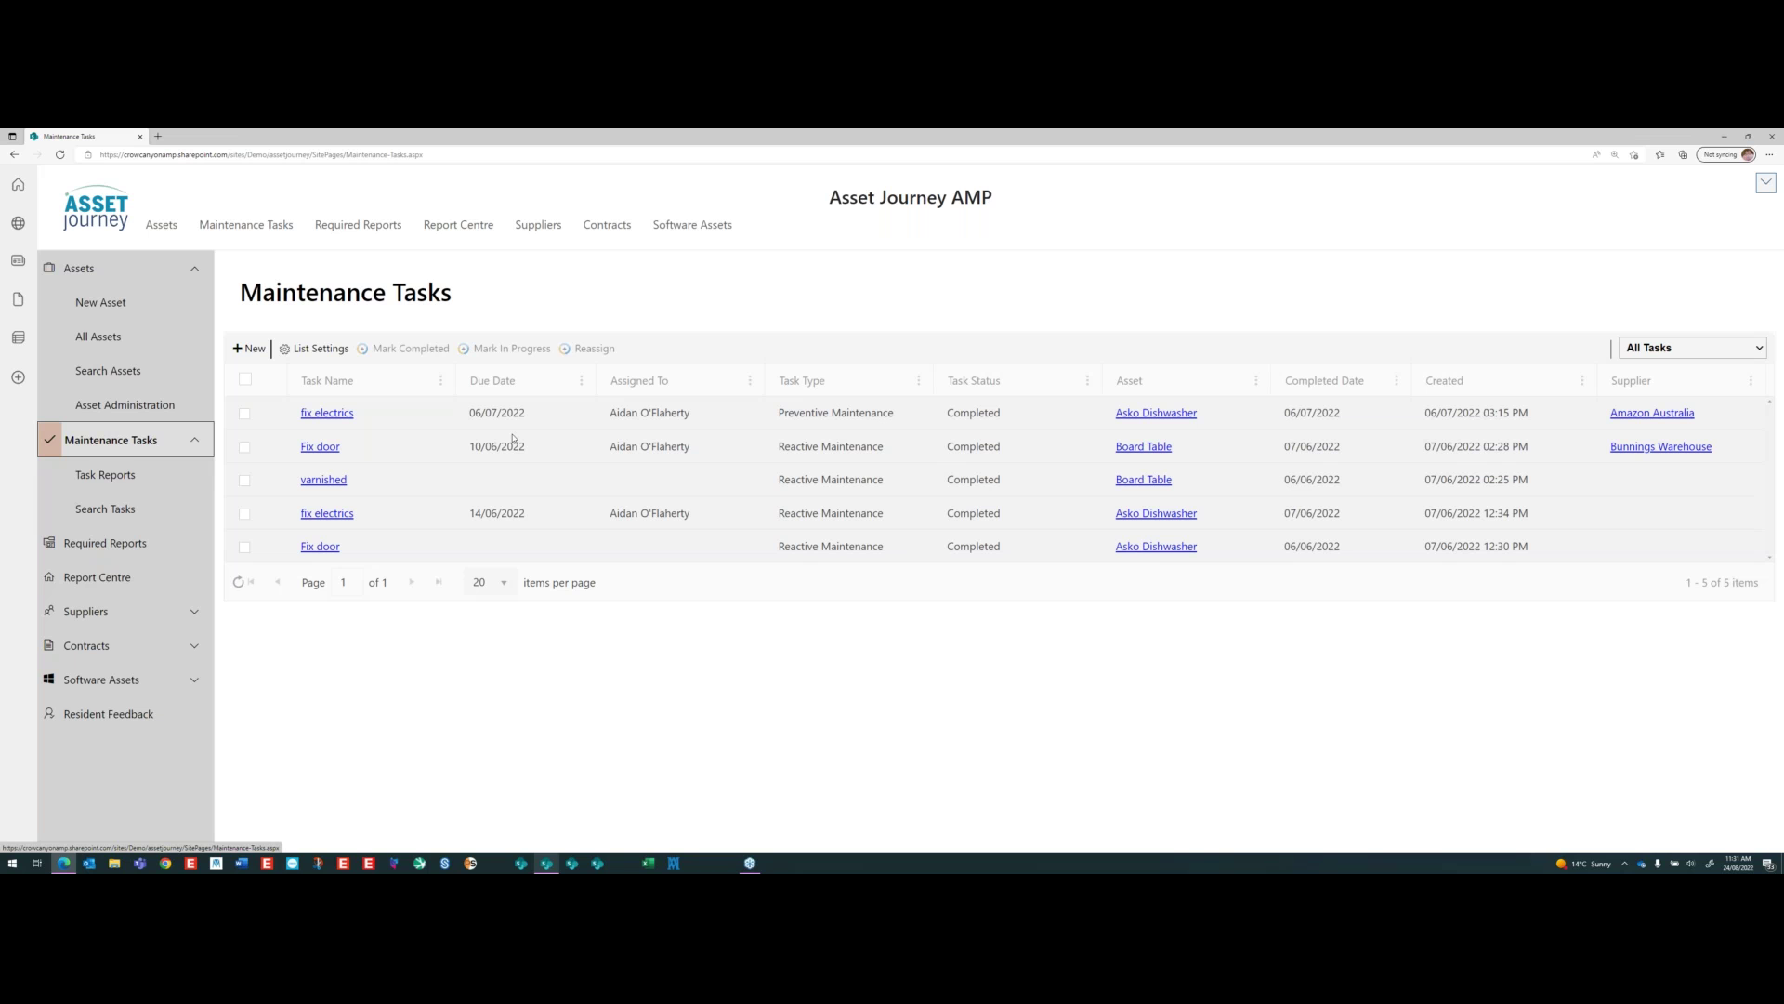
{"action": "left_click", "coordinate": [249, 348]}
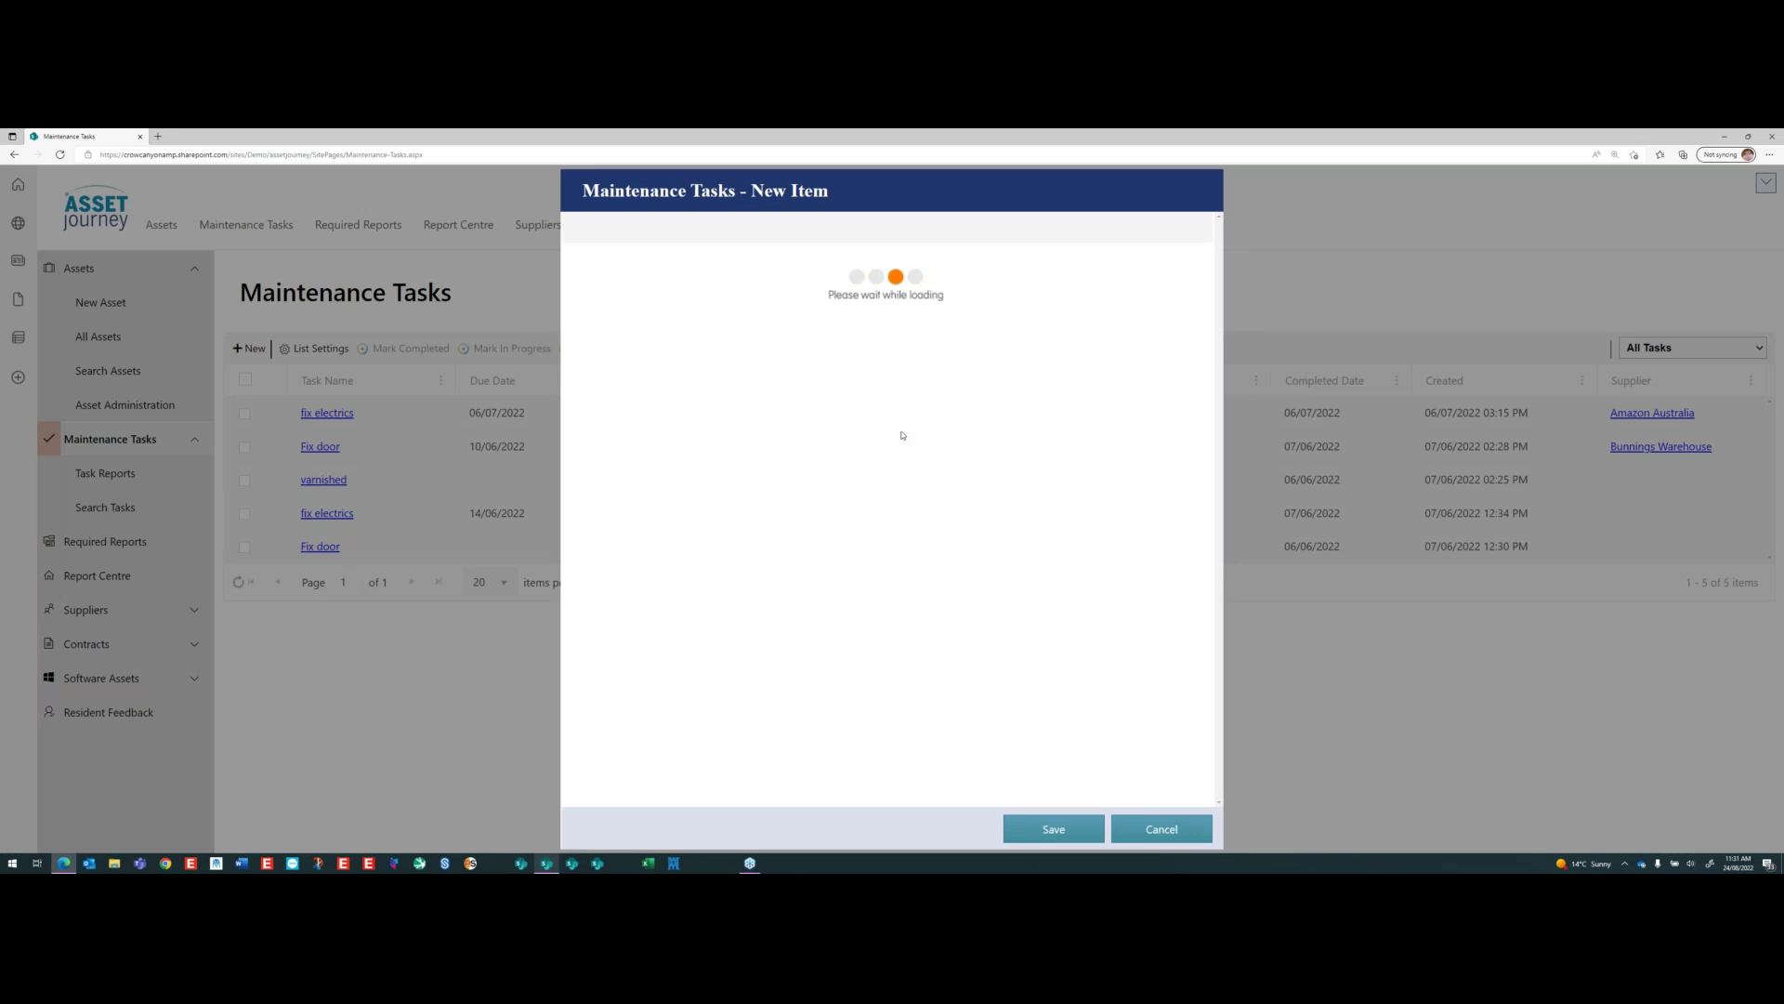
- Name the new maintenance task "fIX DOOR"
{"action": "left_click", "coordinate": [856, 310]}
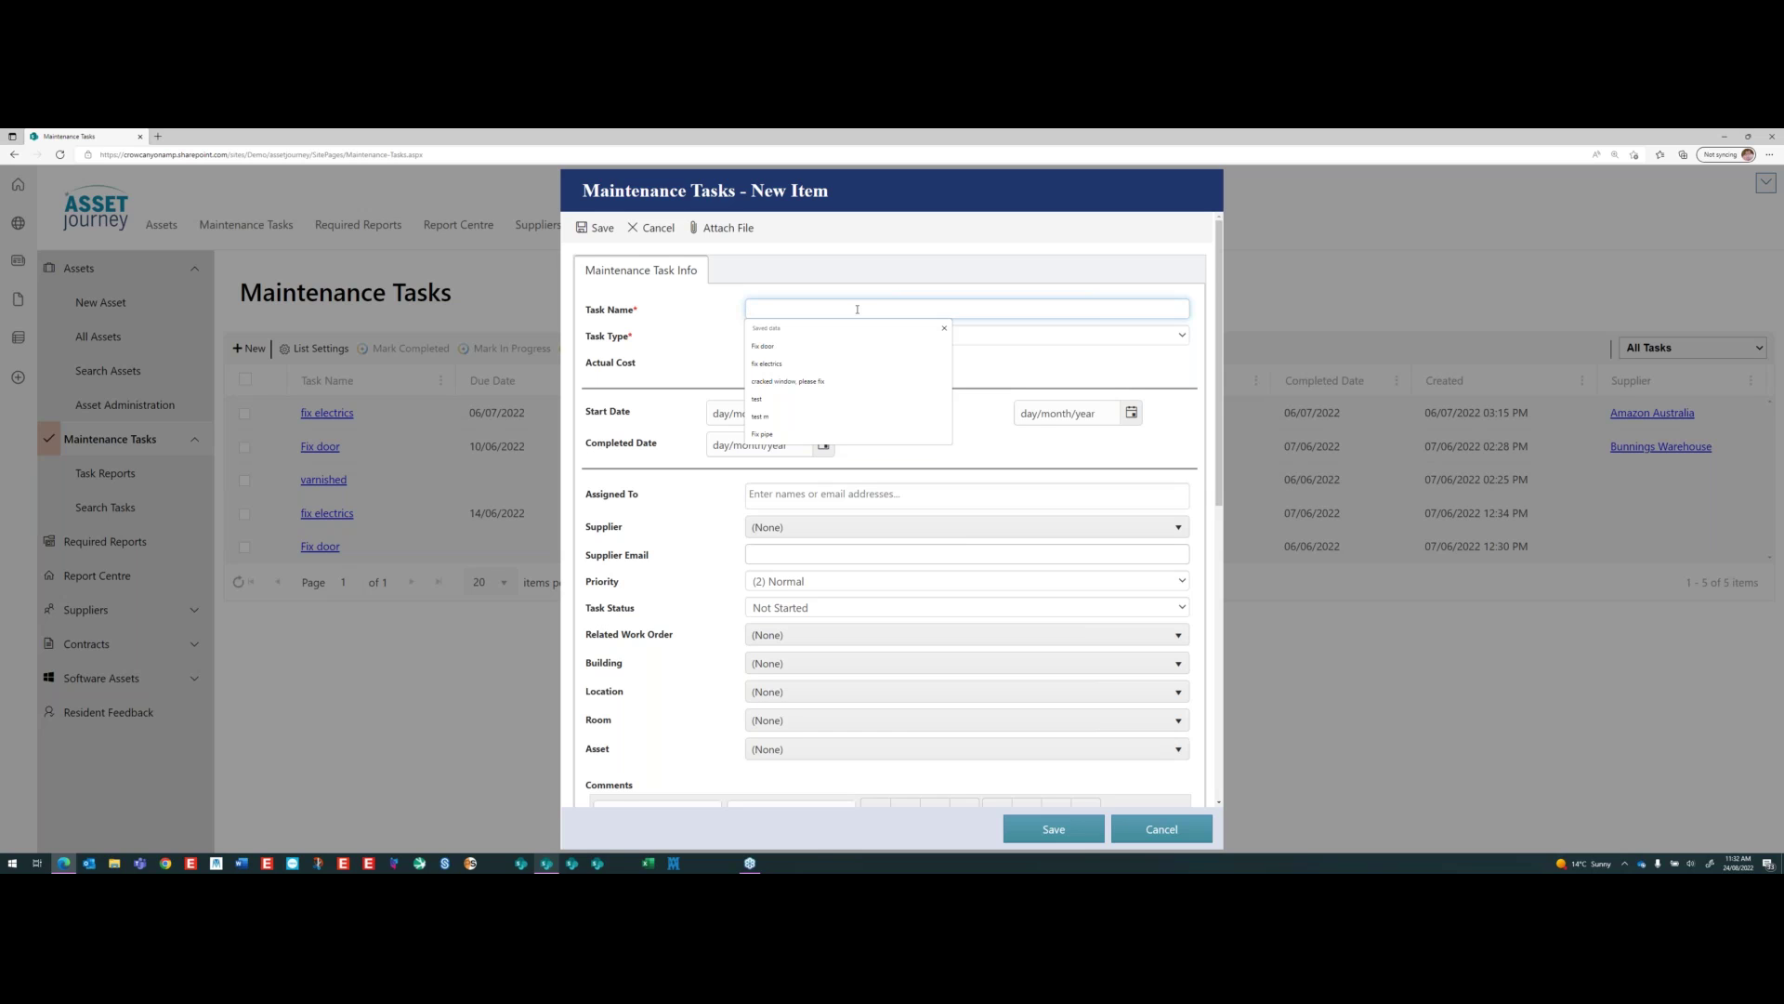
{"action": "left_click", "coordinate": [806, 290]}
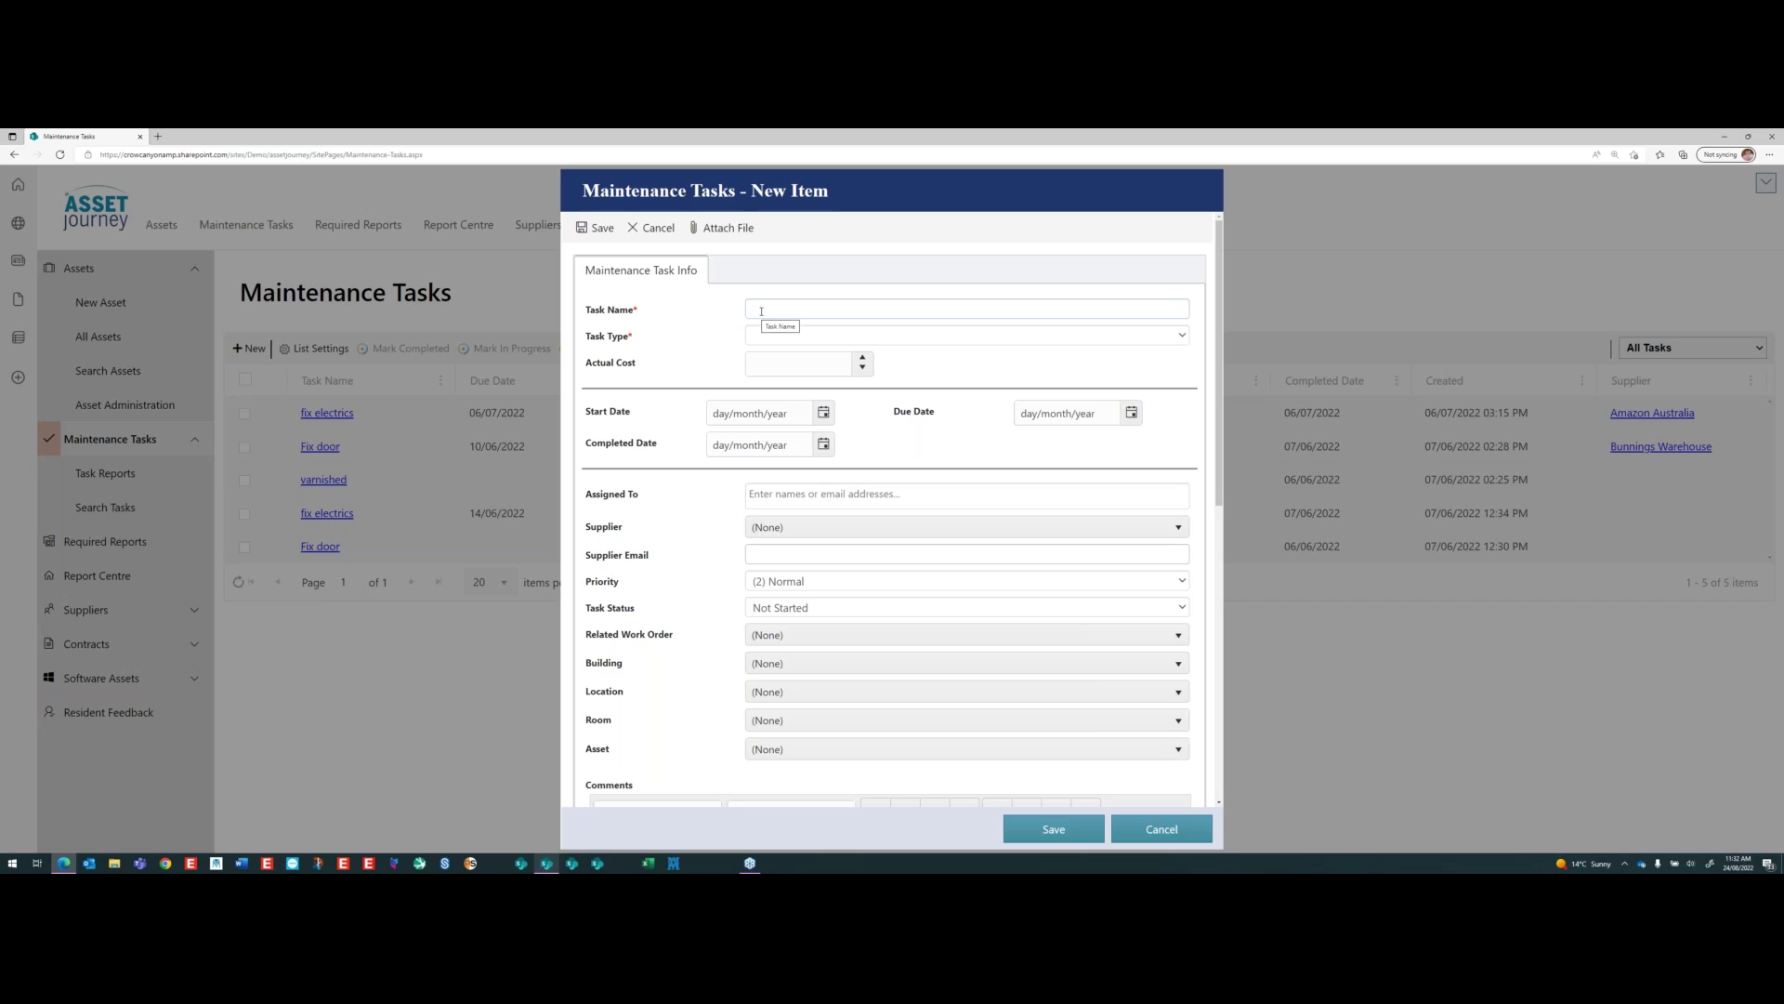
{"action": "left_click", "coordinate": [797, 311]}
{"action": "type", "text": "fi"}
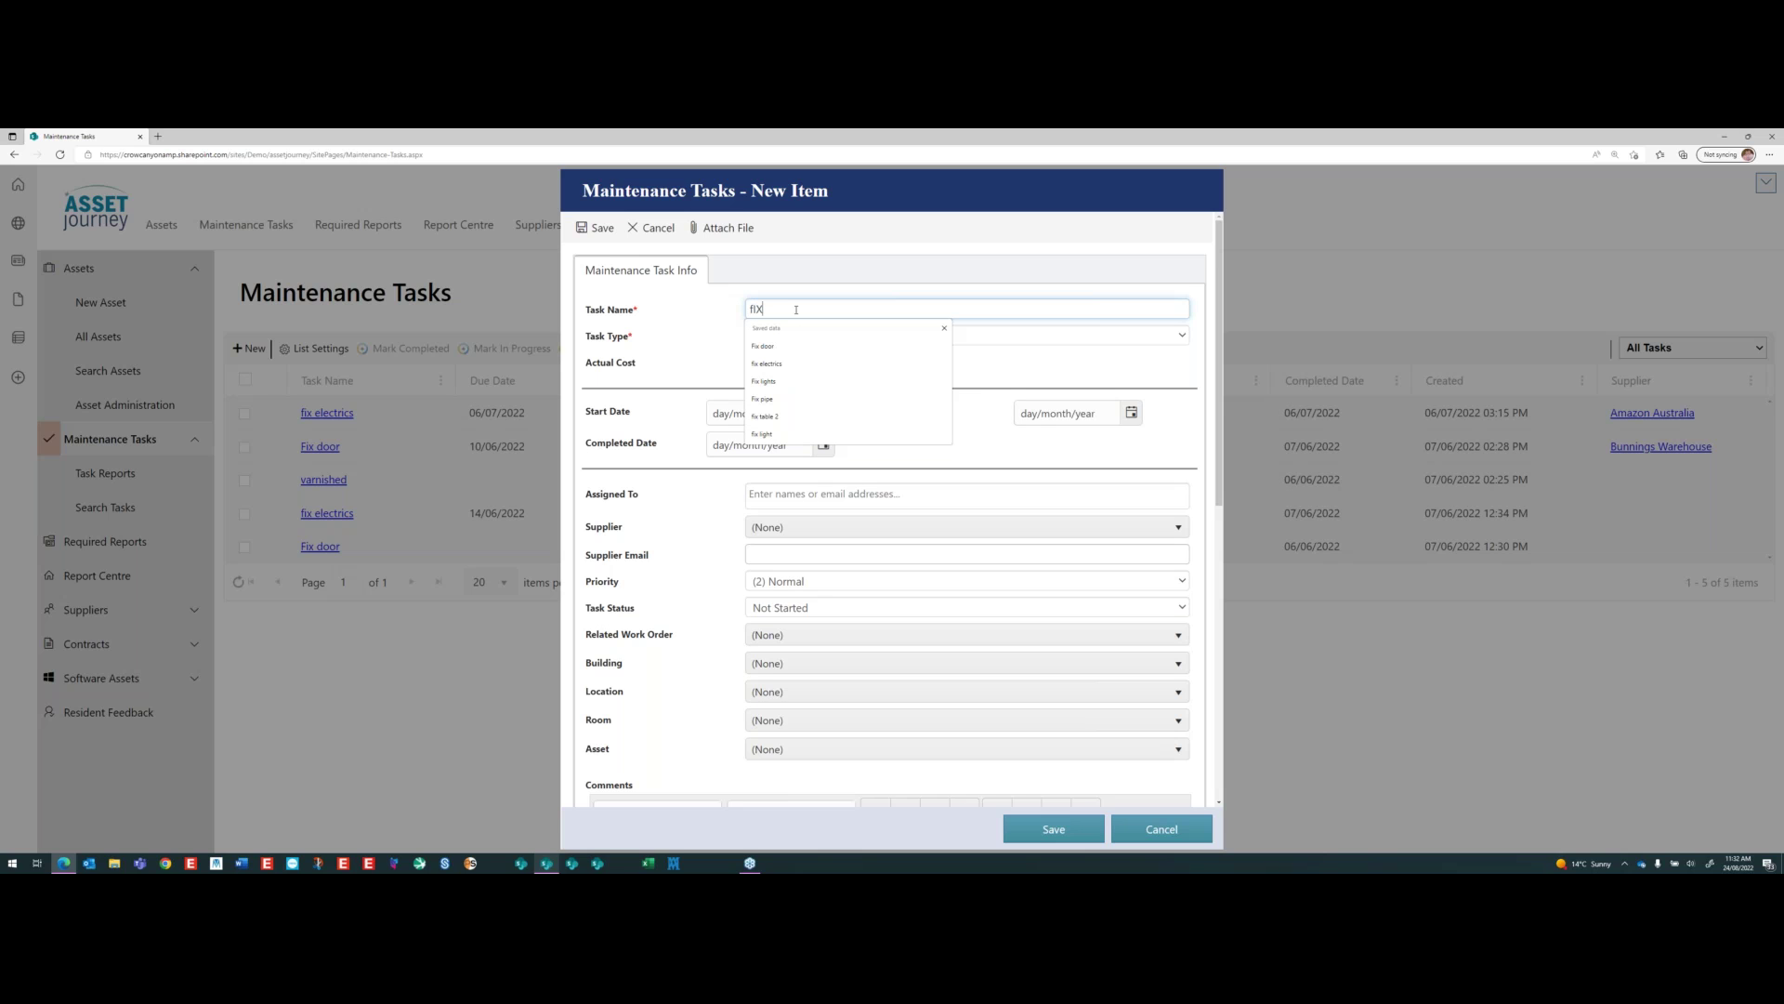
{"action": "type", "text": "X DOOR"}
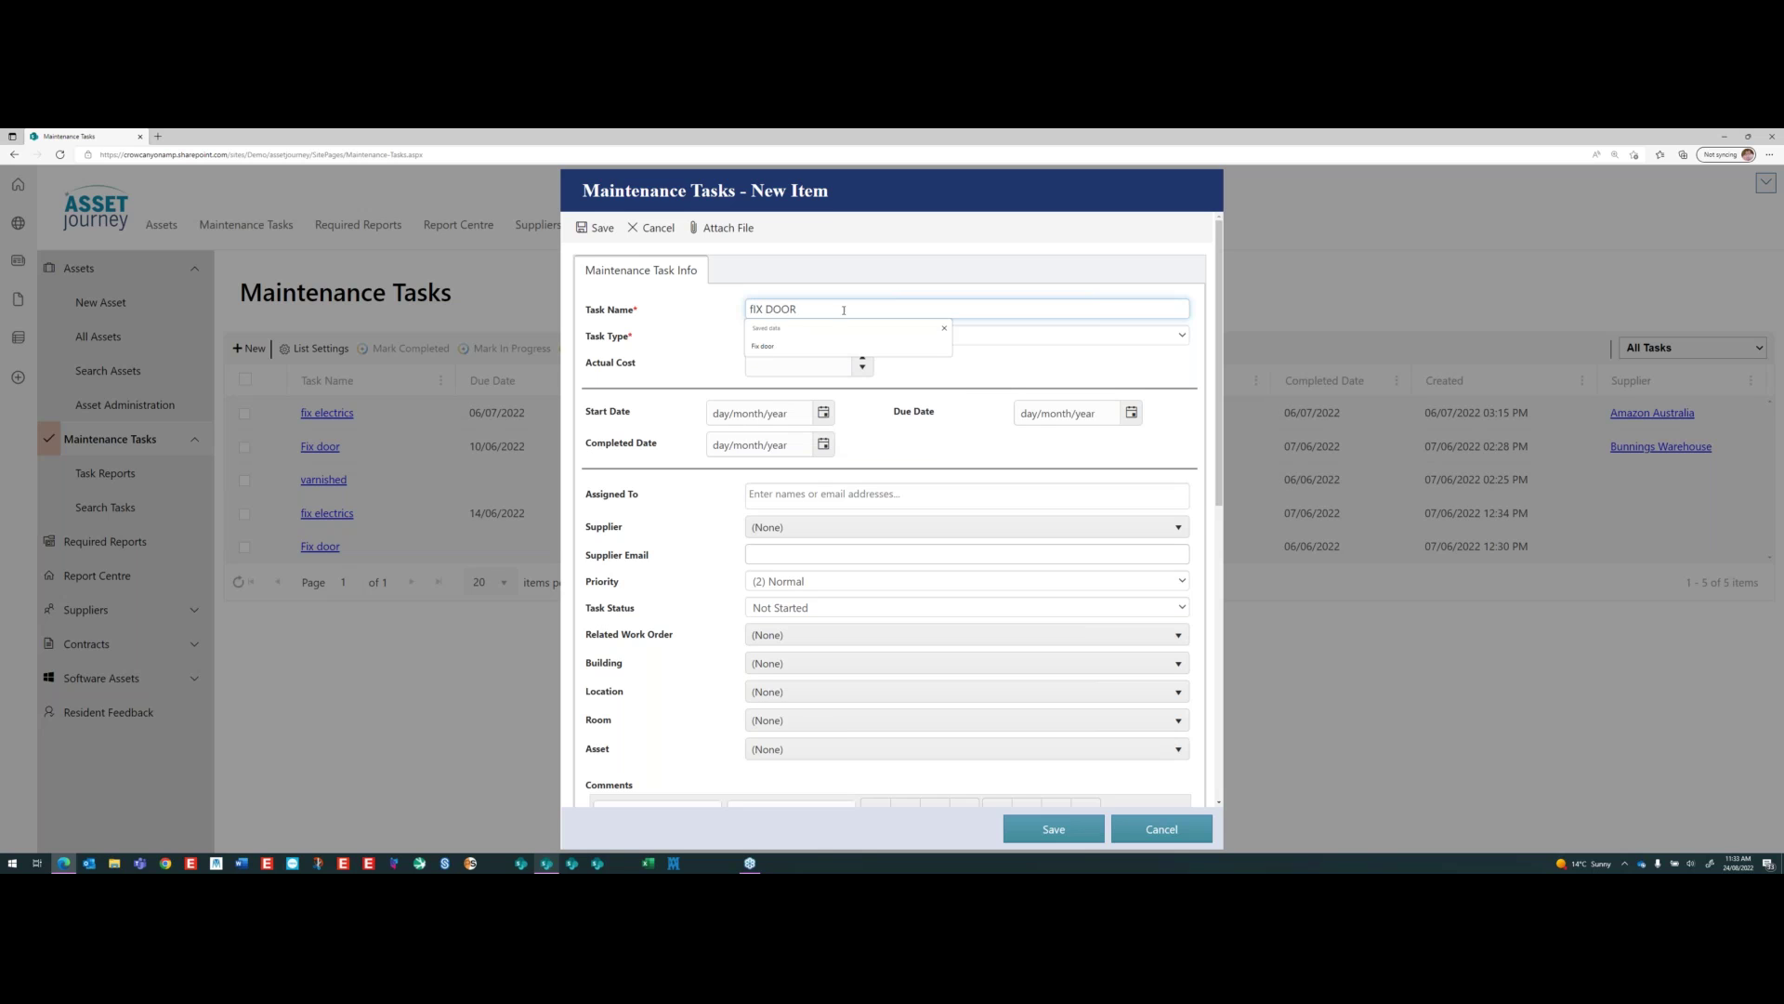
{"action": "key", "text": "Tab"}
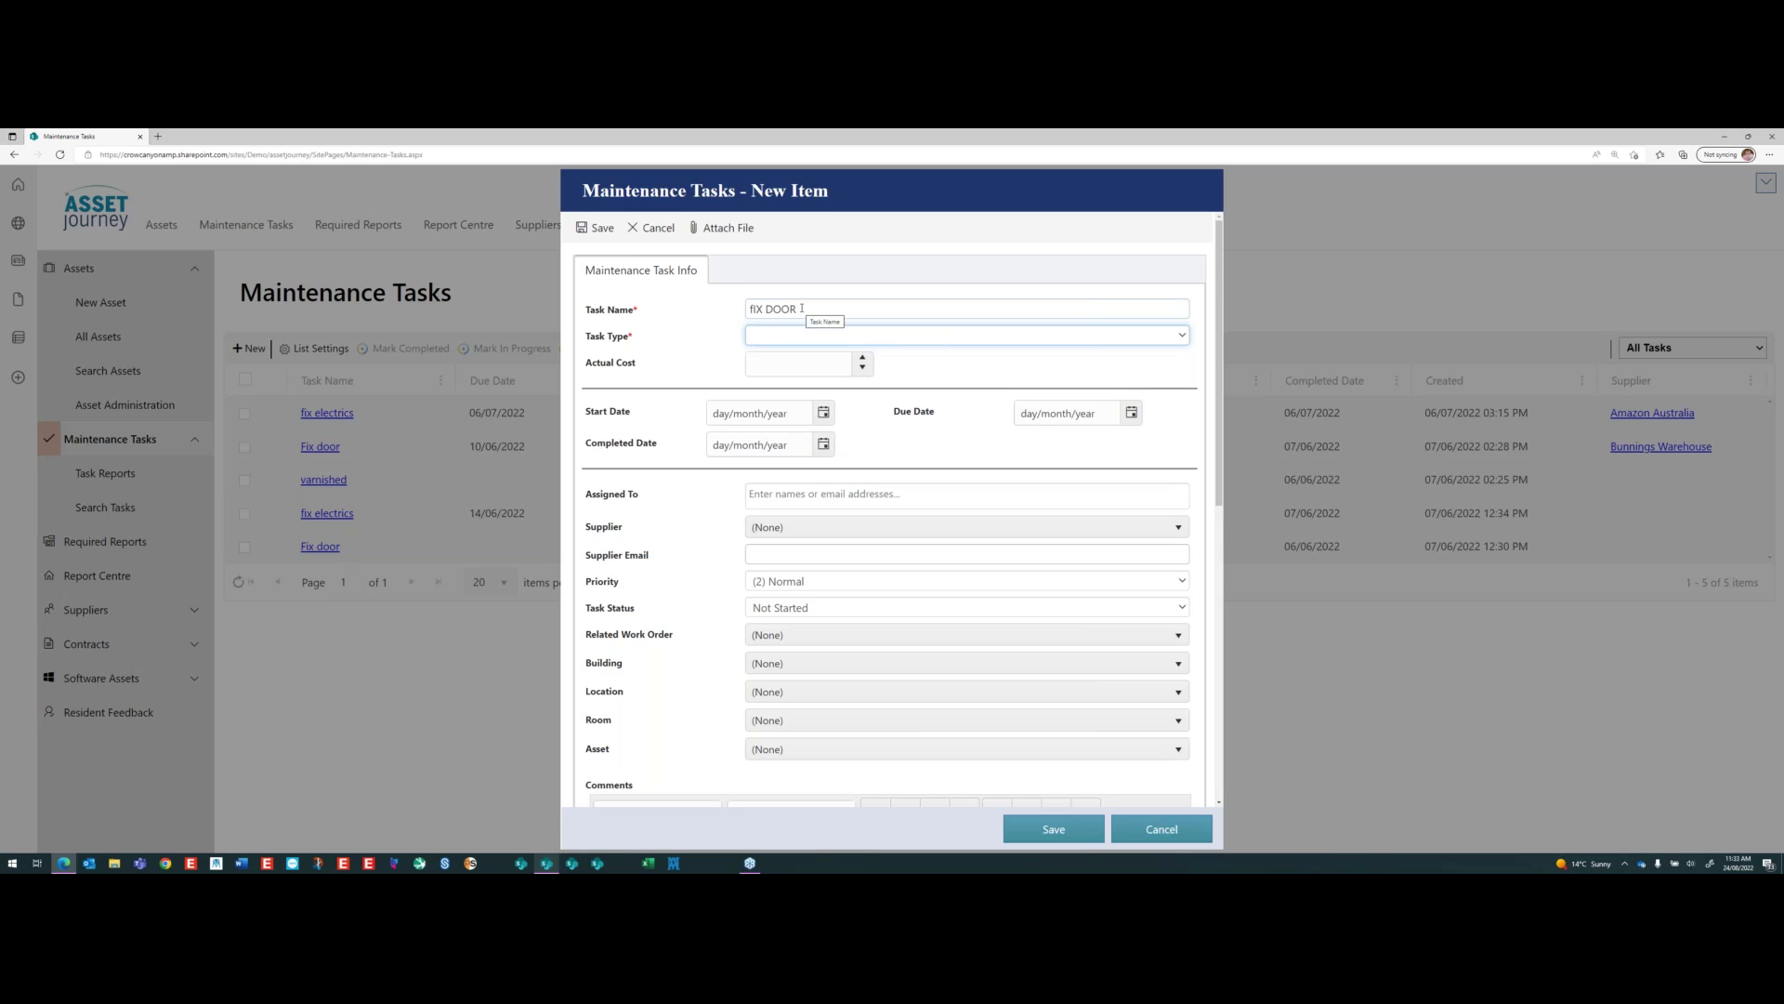
- Set the task type to Reactive Maintenance and correct the task name to "Fix Door"
{"action": "left_click", "coordinate": [809, 335]}
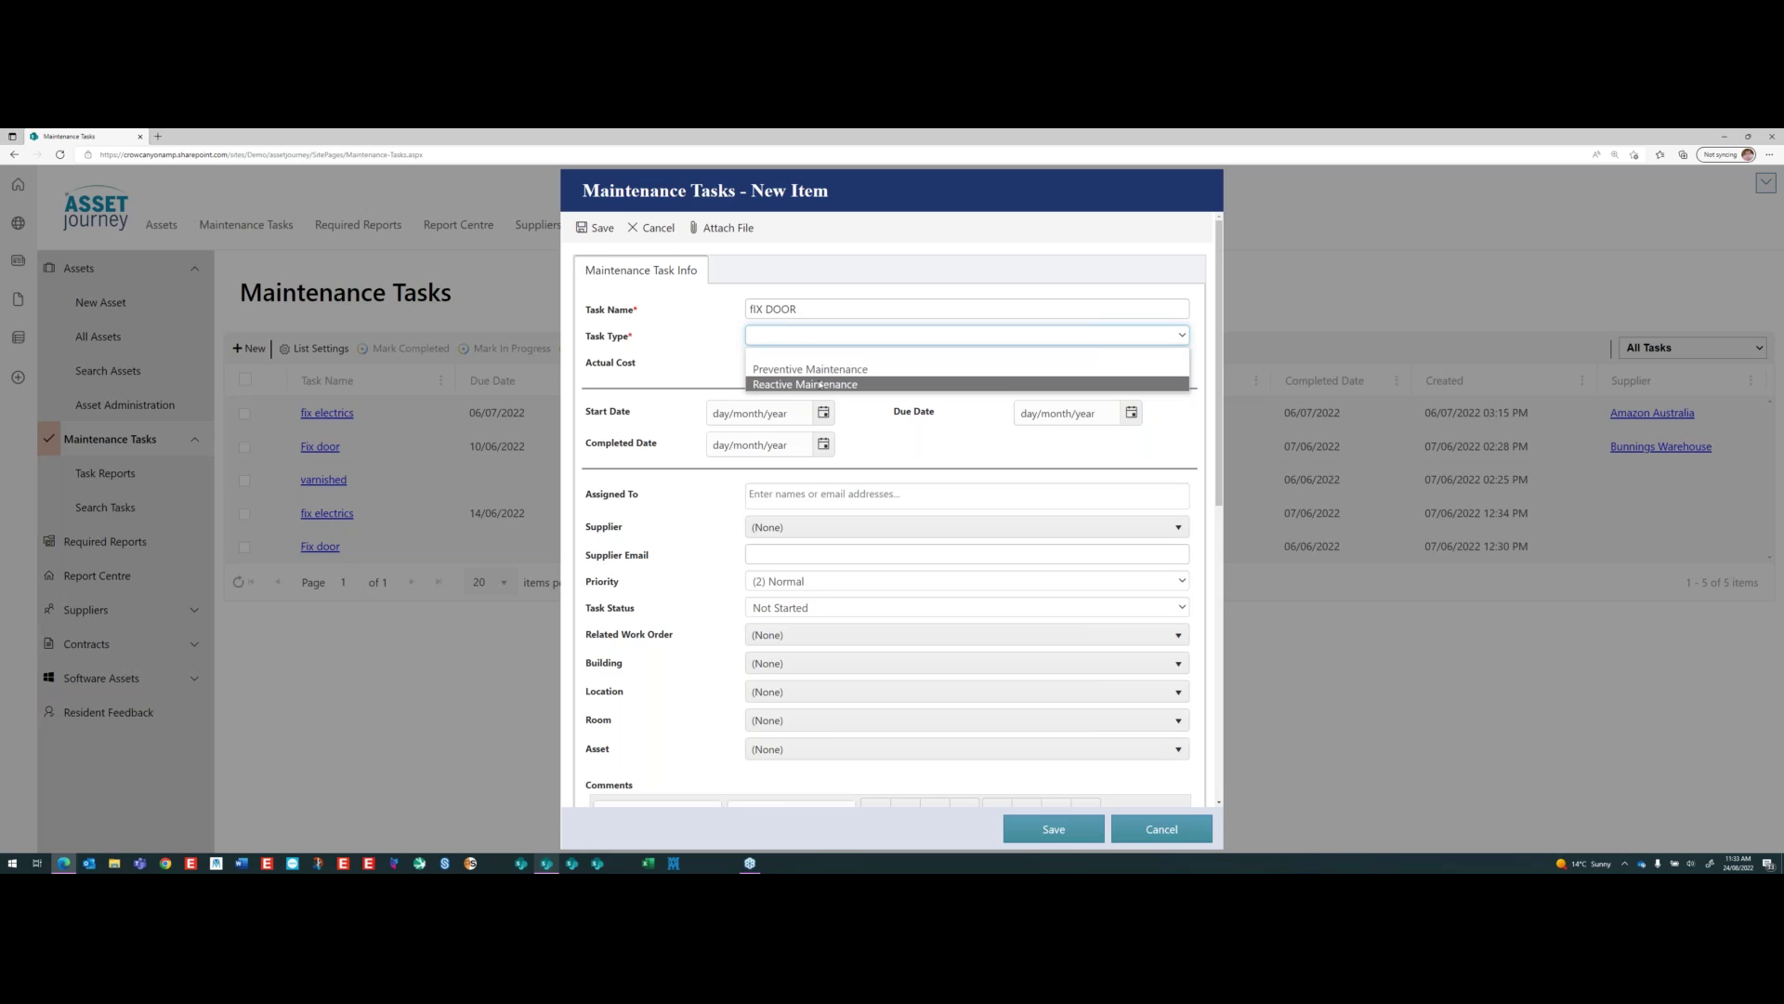
{"action": "left_click", "coordinate": [821, 384]}
{"action": "key", "text": "shift+Tab"}
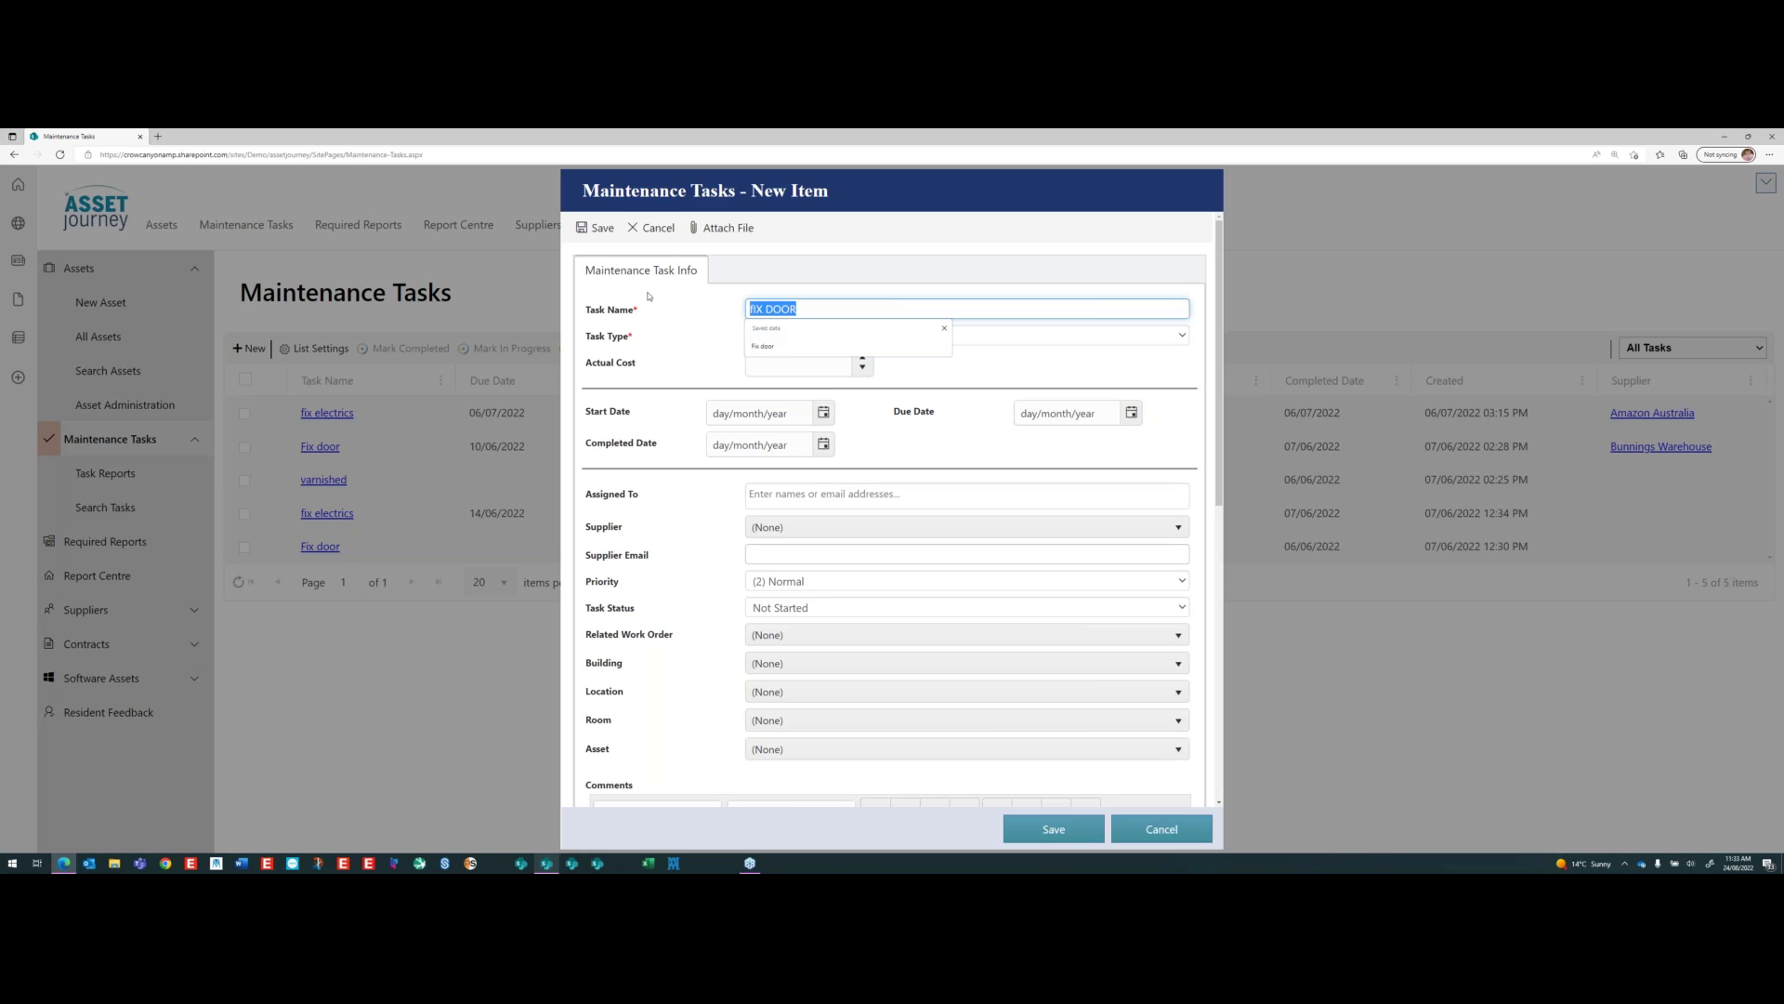
{"action": "type", "text": "Fix Door"}
{"action": "left_click", "coordinate": [690, 307]}
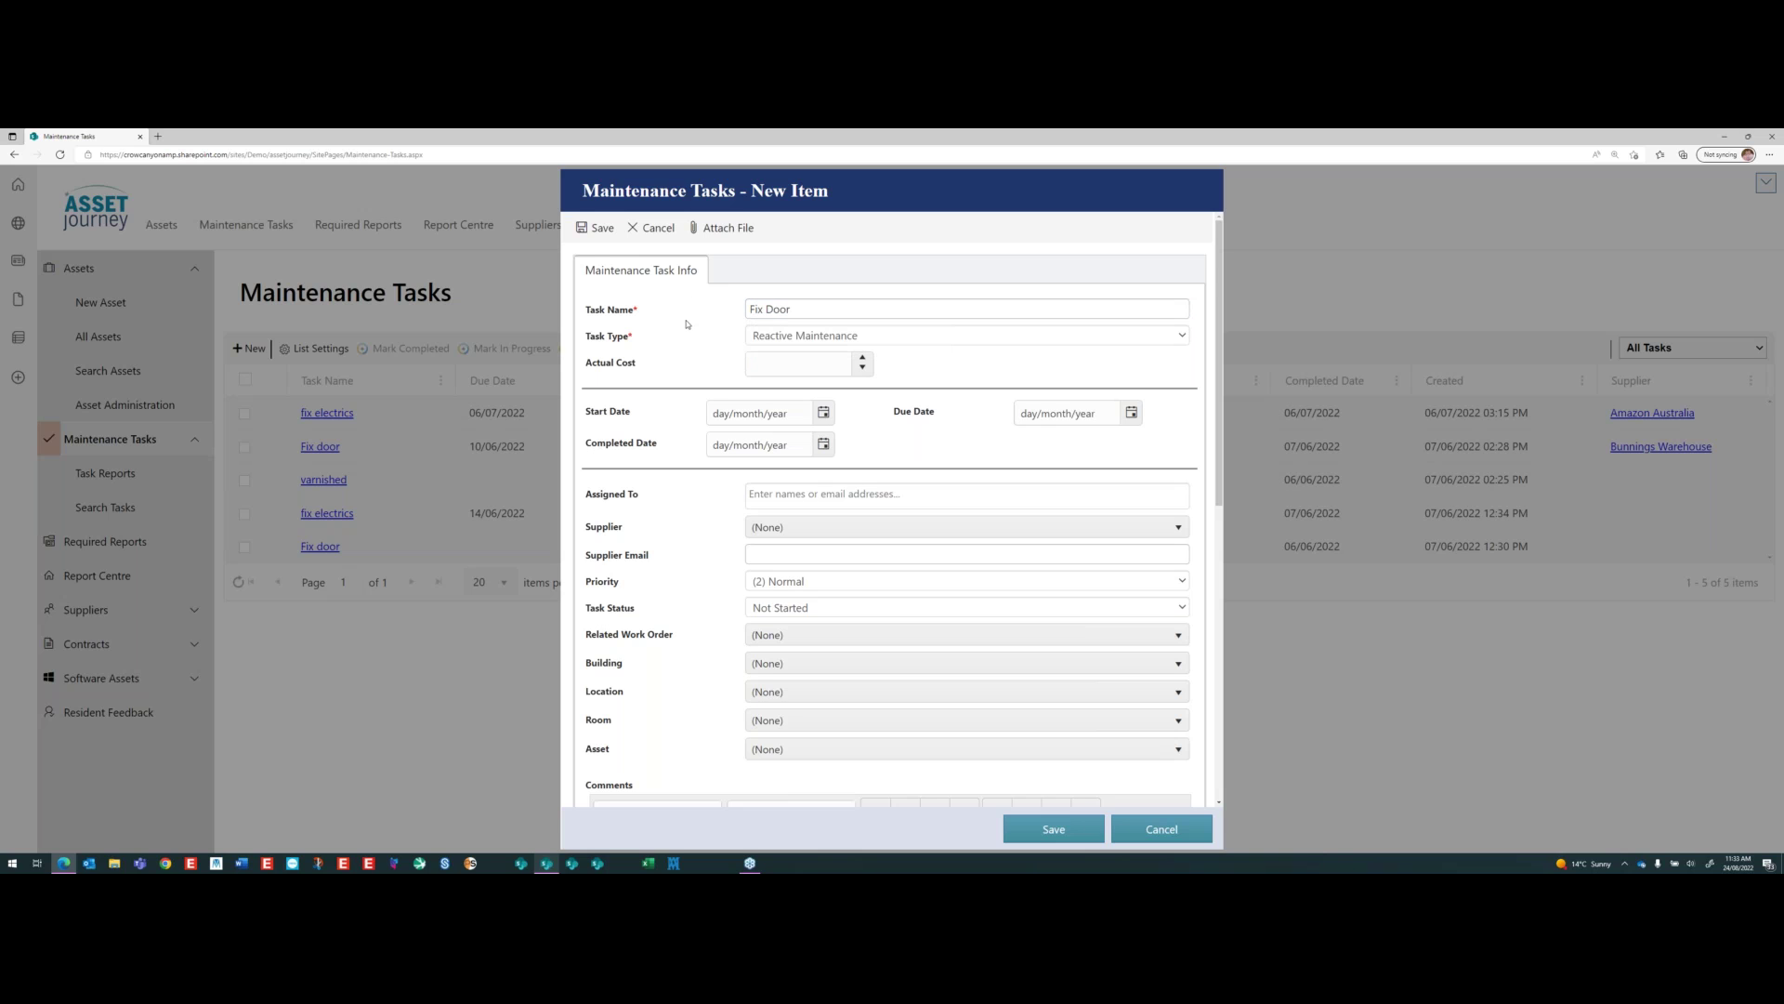
{"action": "left_click", "coordinate": [788, 309]}
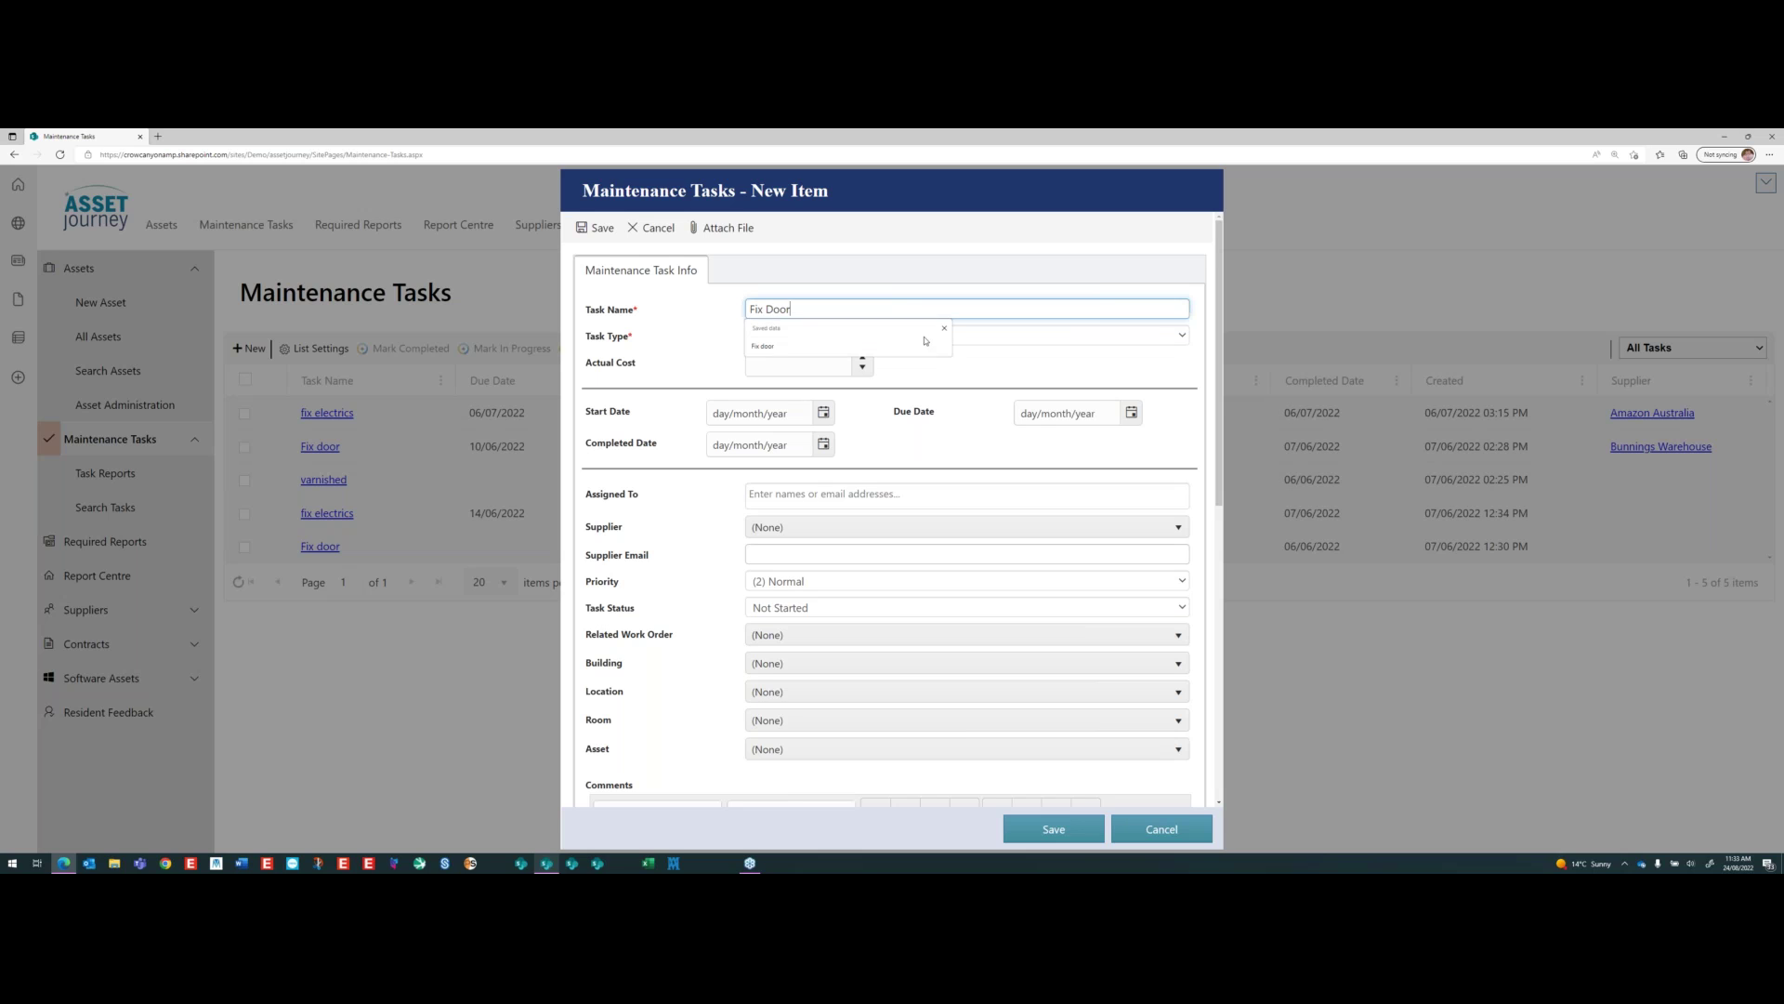
- Set the task's start date to 24/08/2022 and its due date to 31/08/2022
{"action": "left_click", "coordinate": [823, 412]}
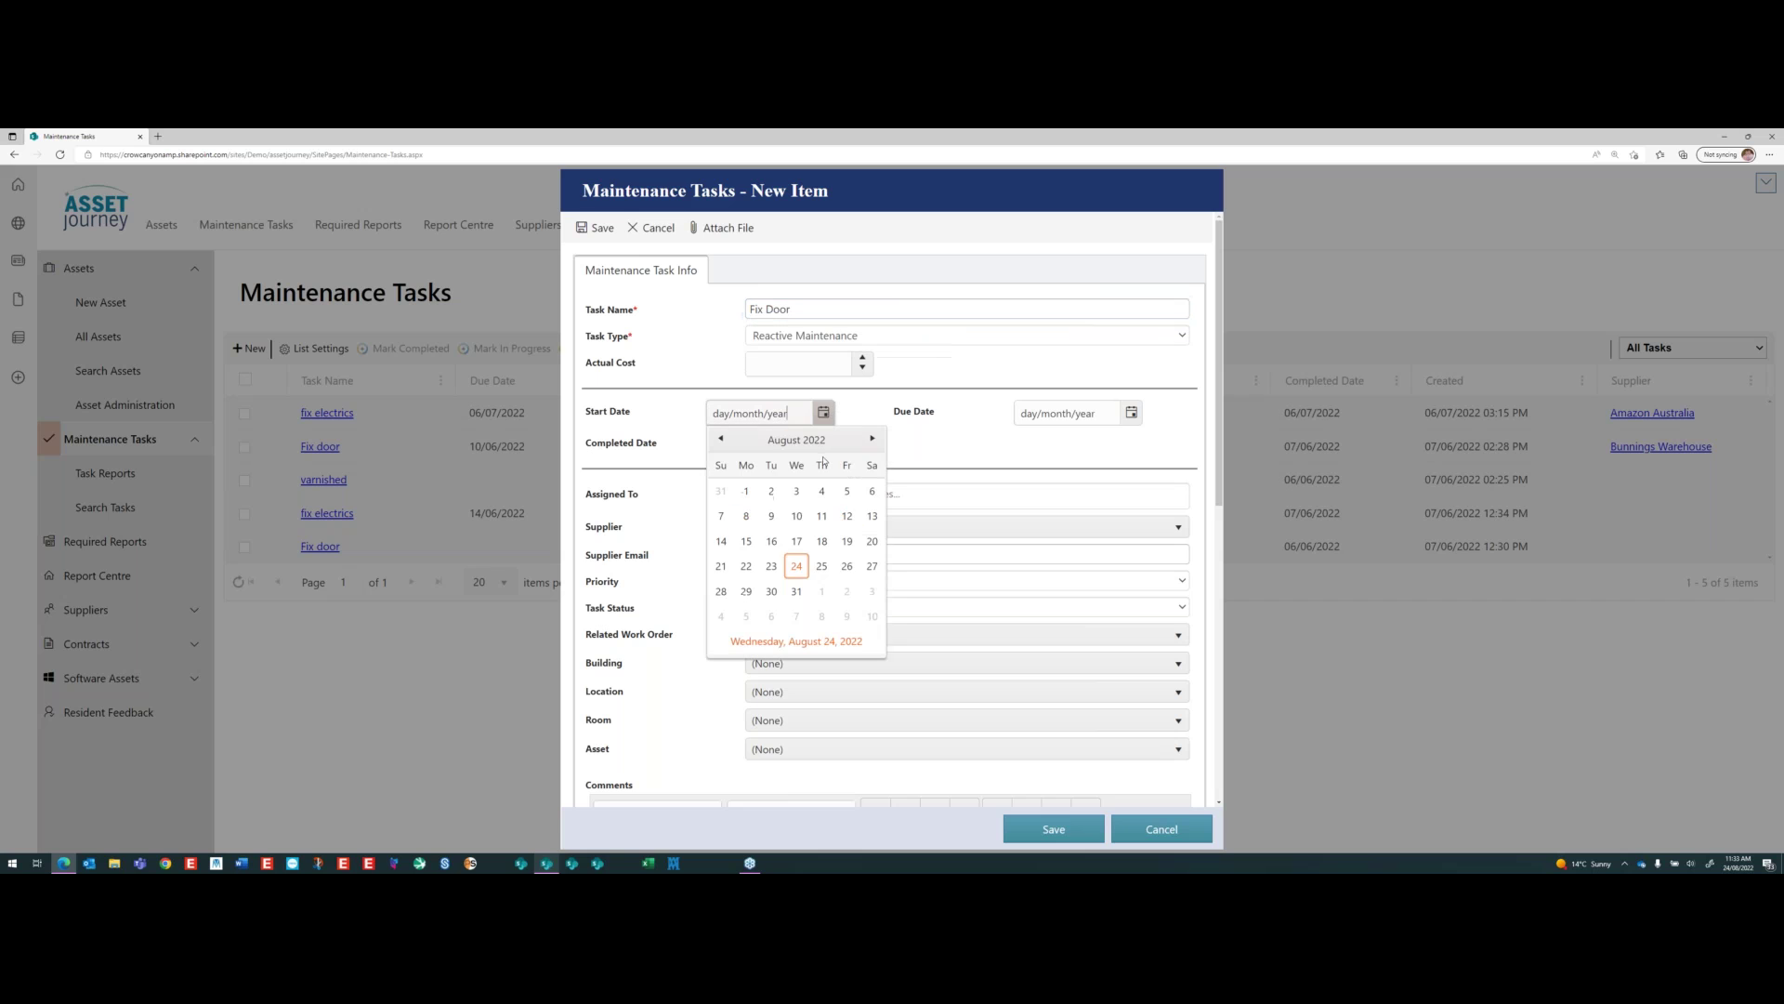
{"action": "left_click", "coordinate": [796, 566]}
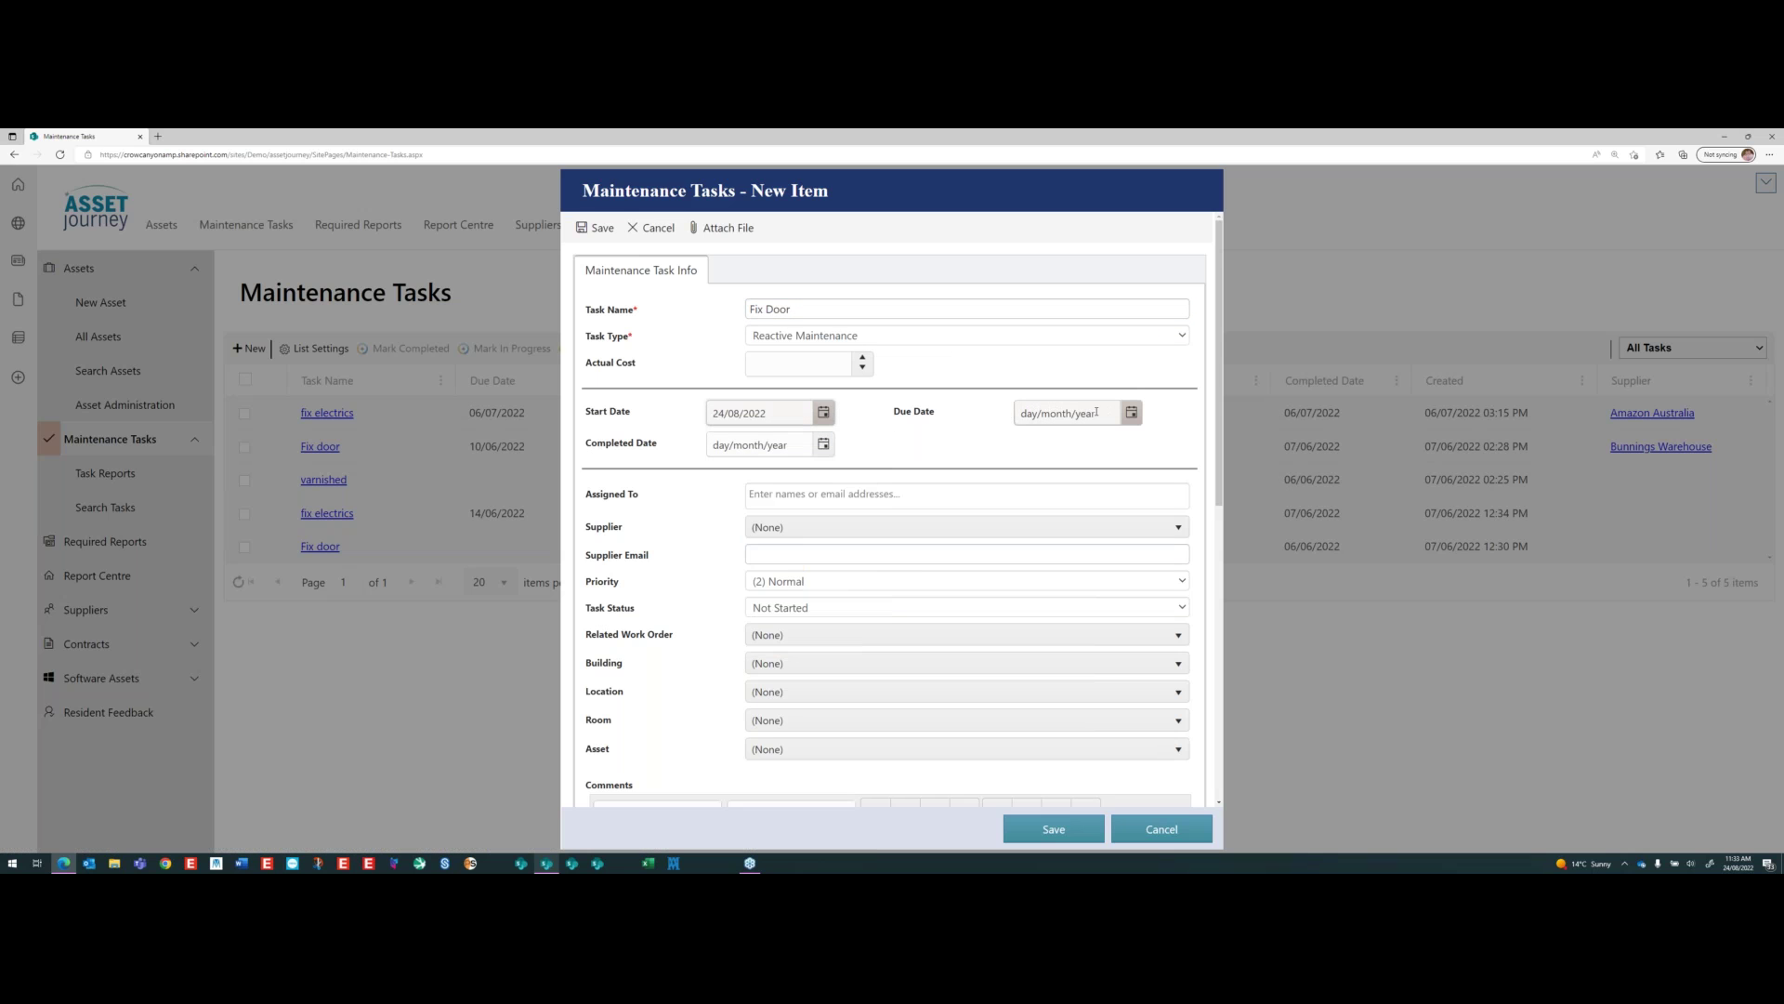
{"action": "left_click", "coordinate": [1132, 413]}
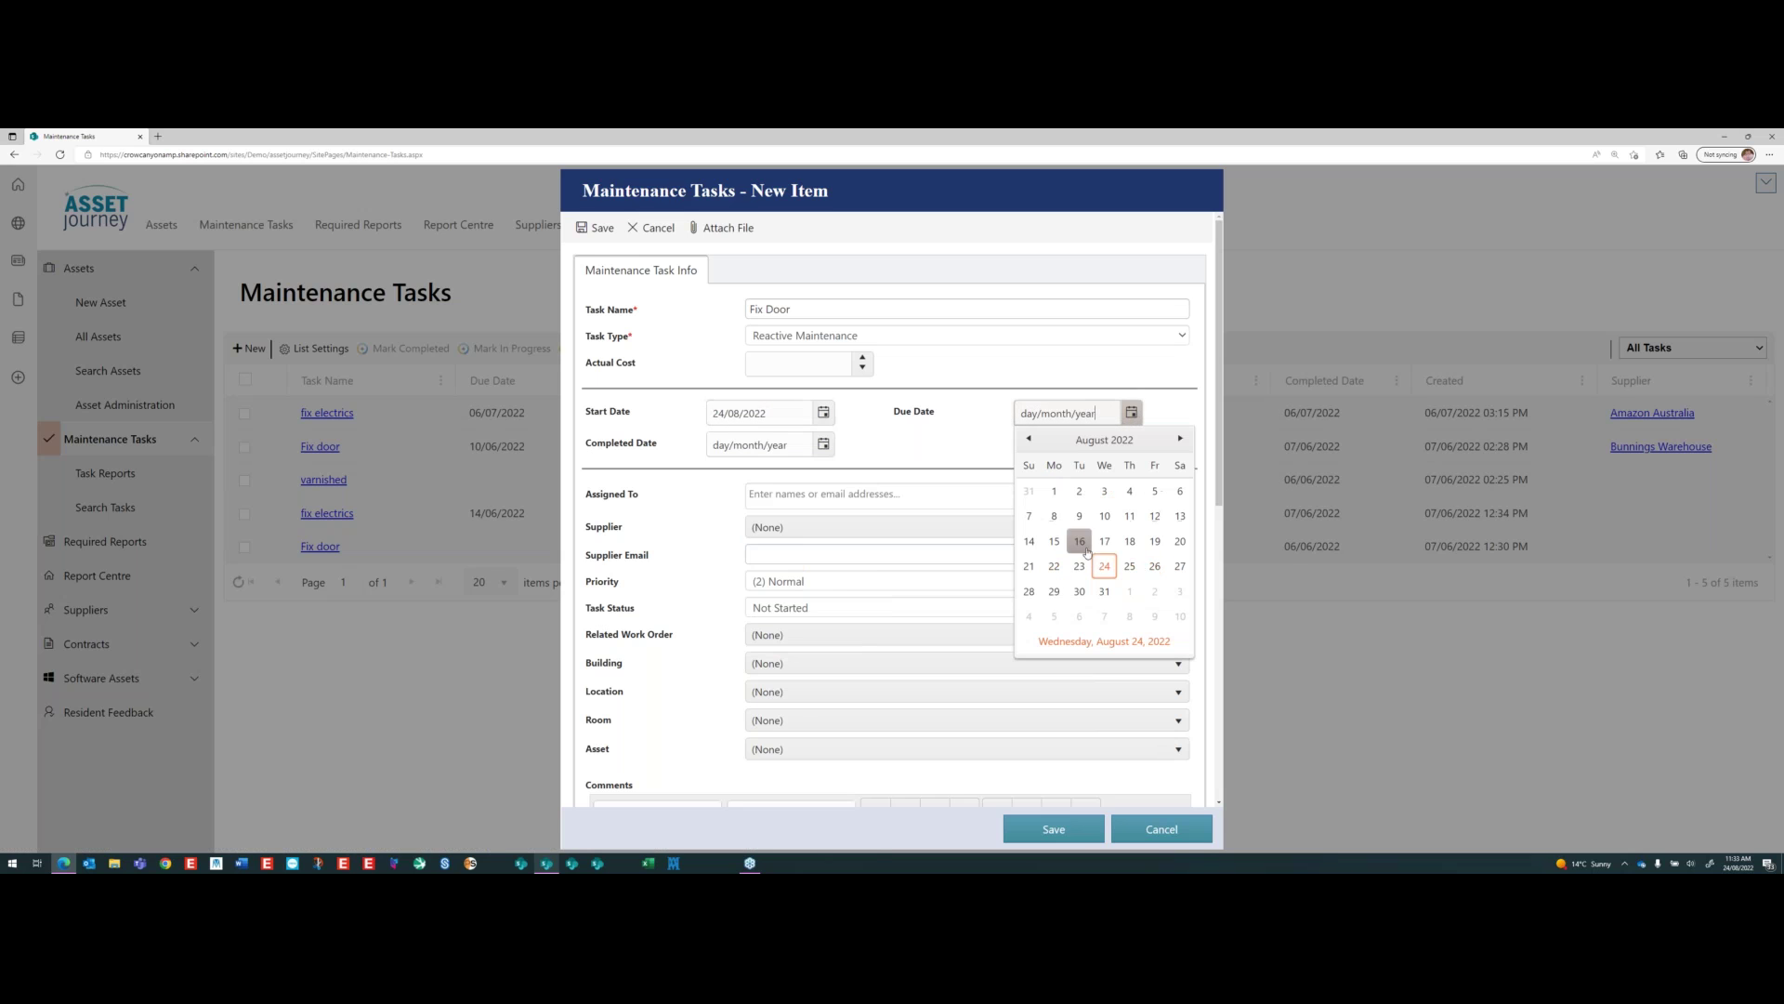
{"action": "left_click", "coordinate": [1105, 592]}
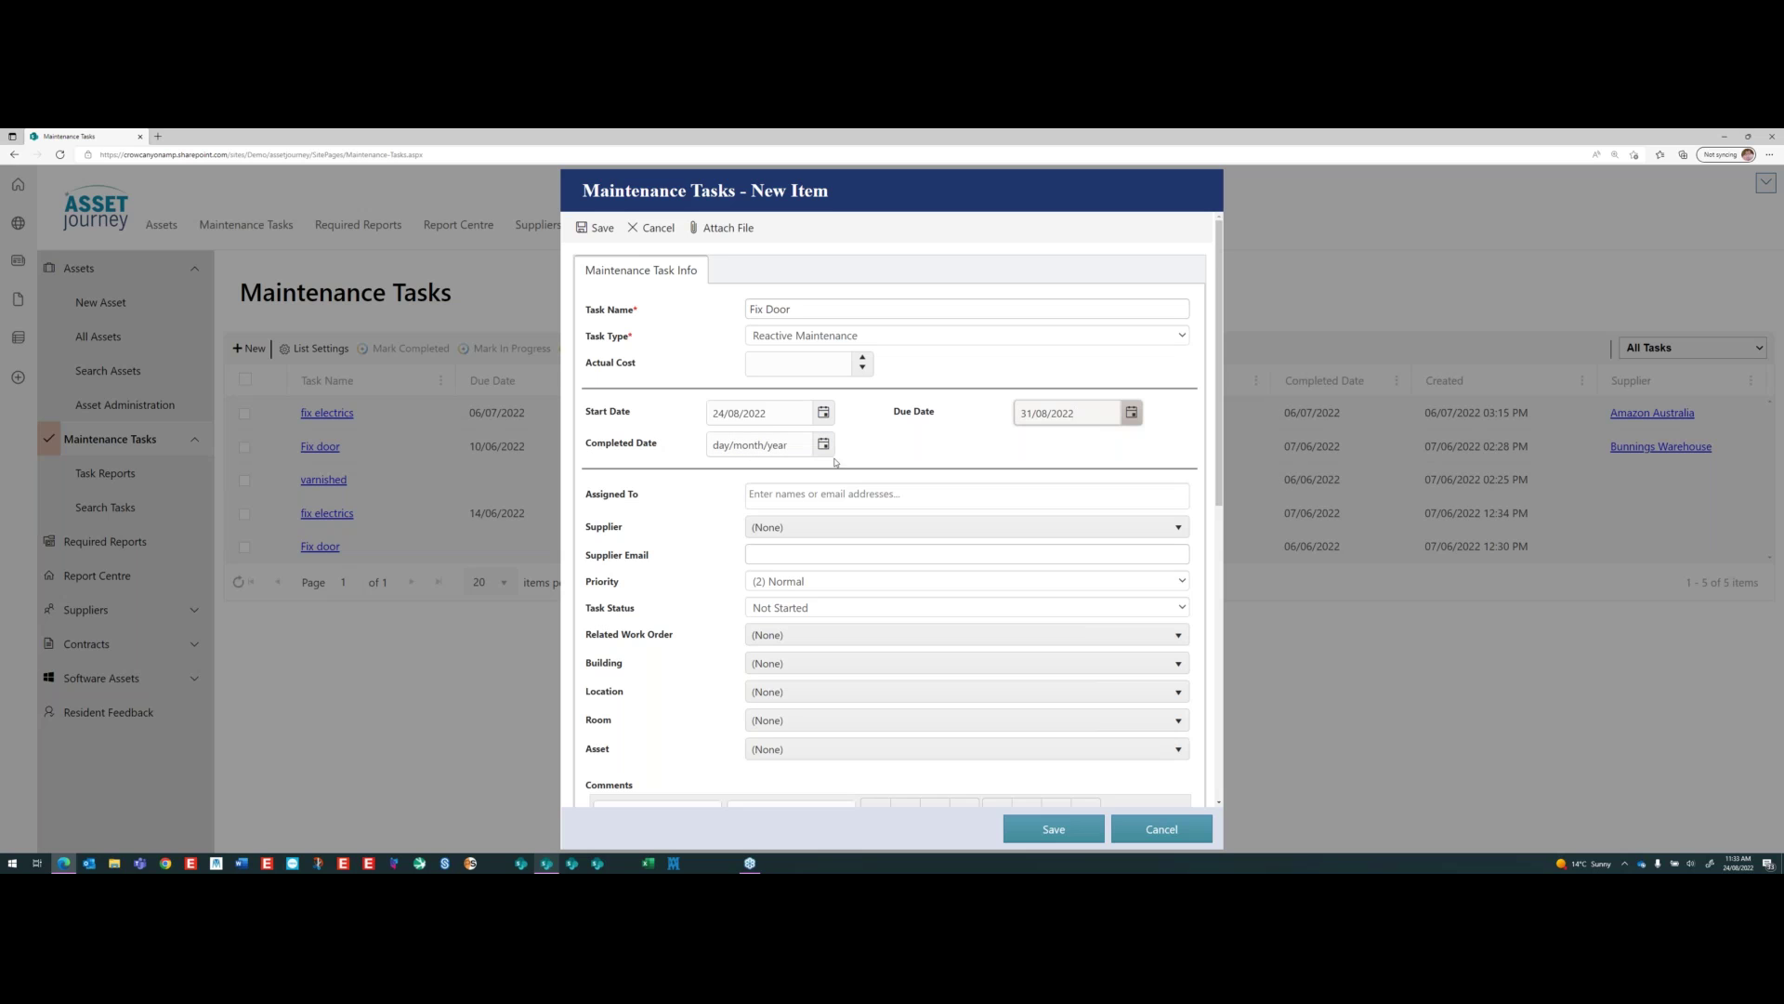
- Assign the task to the responsible staff member and choose HVACR Supplies as its supplier
{"action": "left_click", "coordinate": [831, 503]}
{"action": "type", "text": "aidan"}
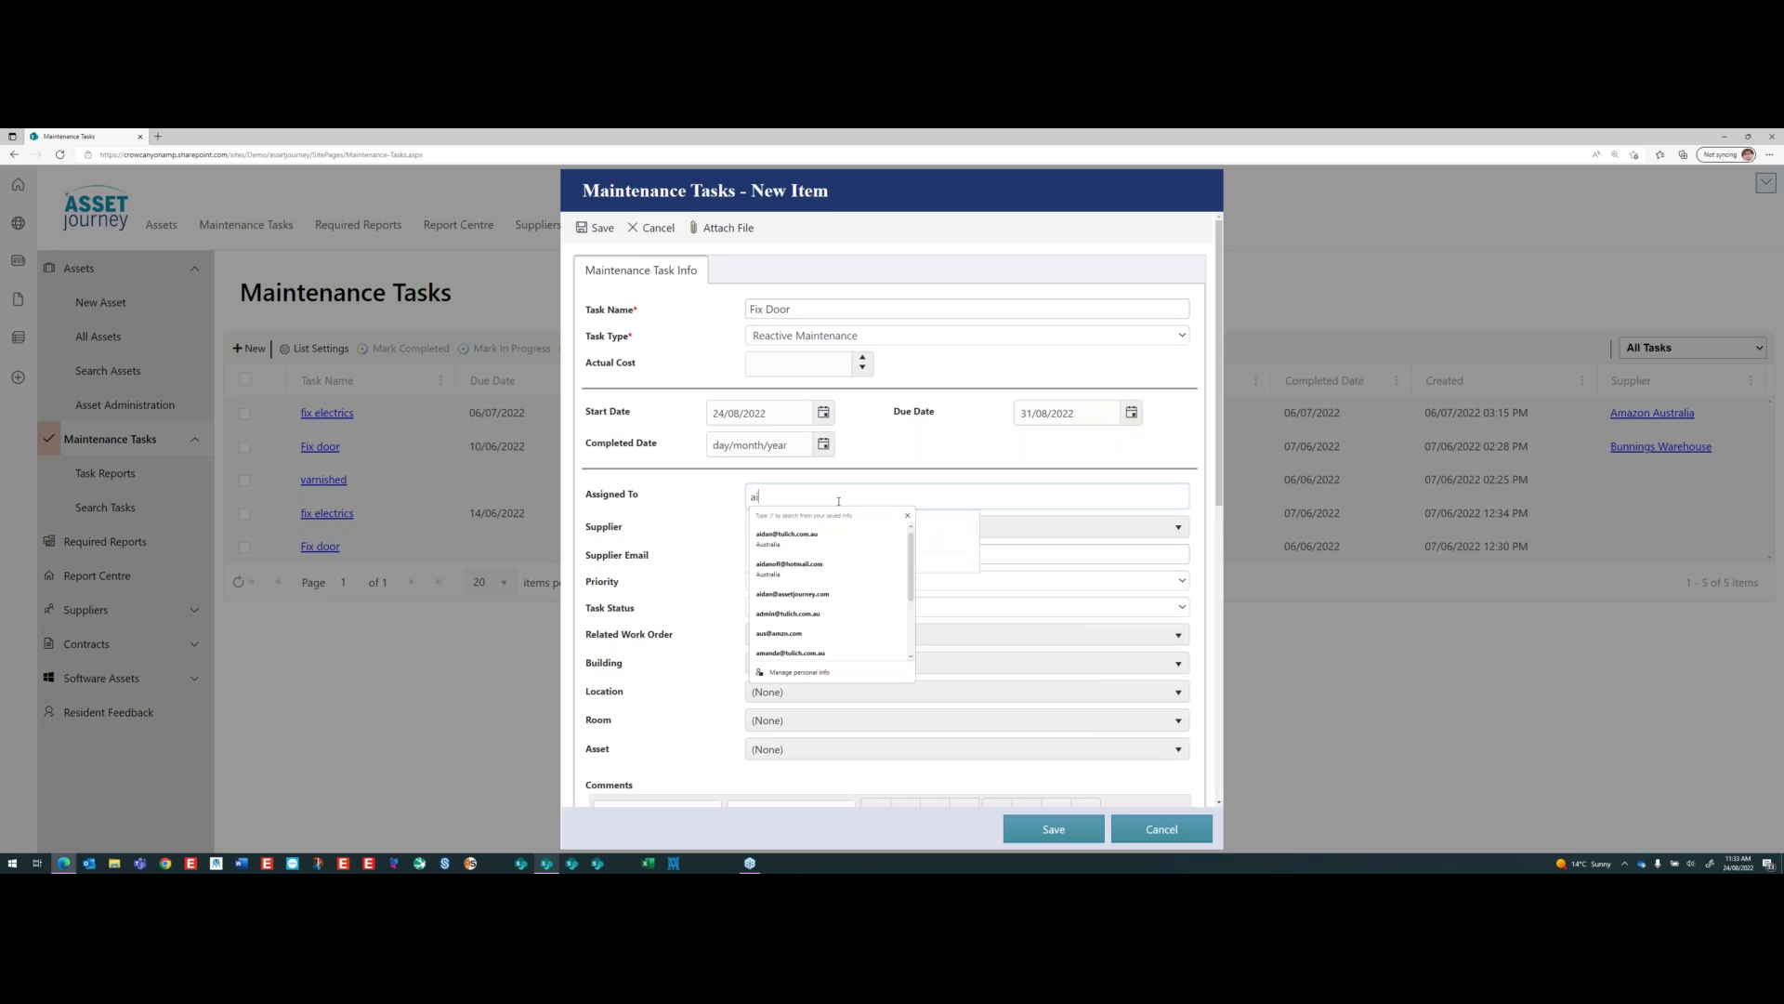
{"action": "left_click", "coordinate": [790, 523]}
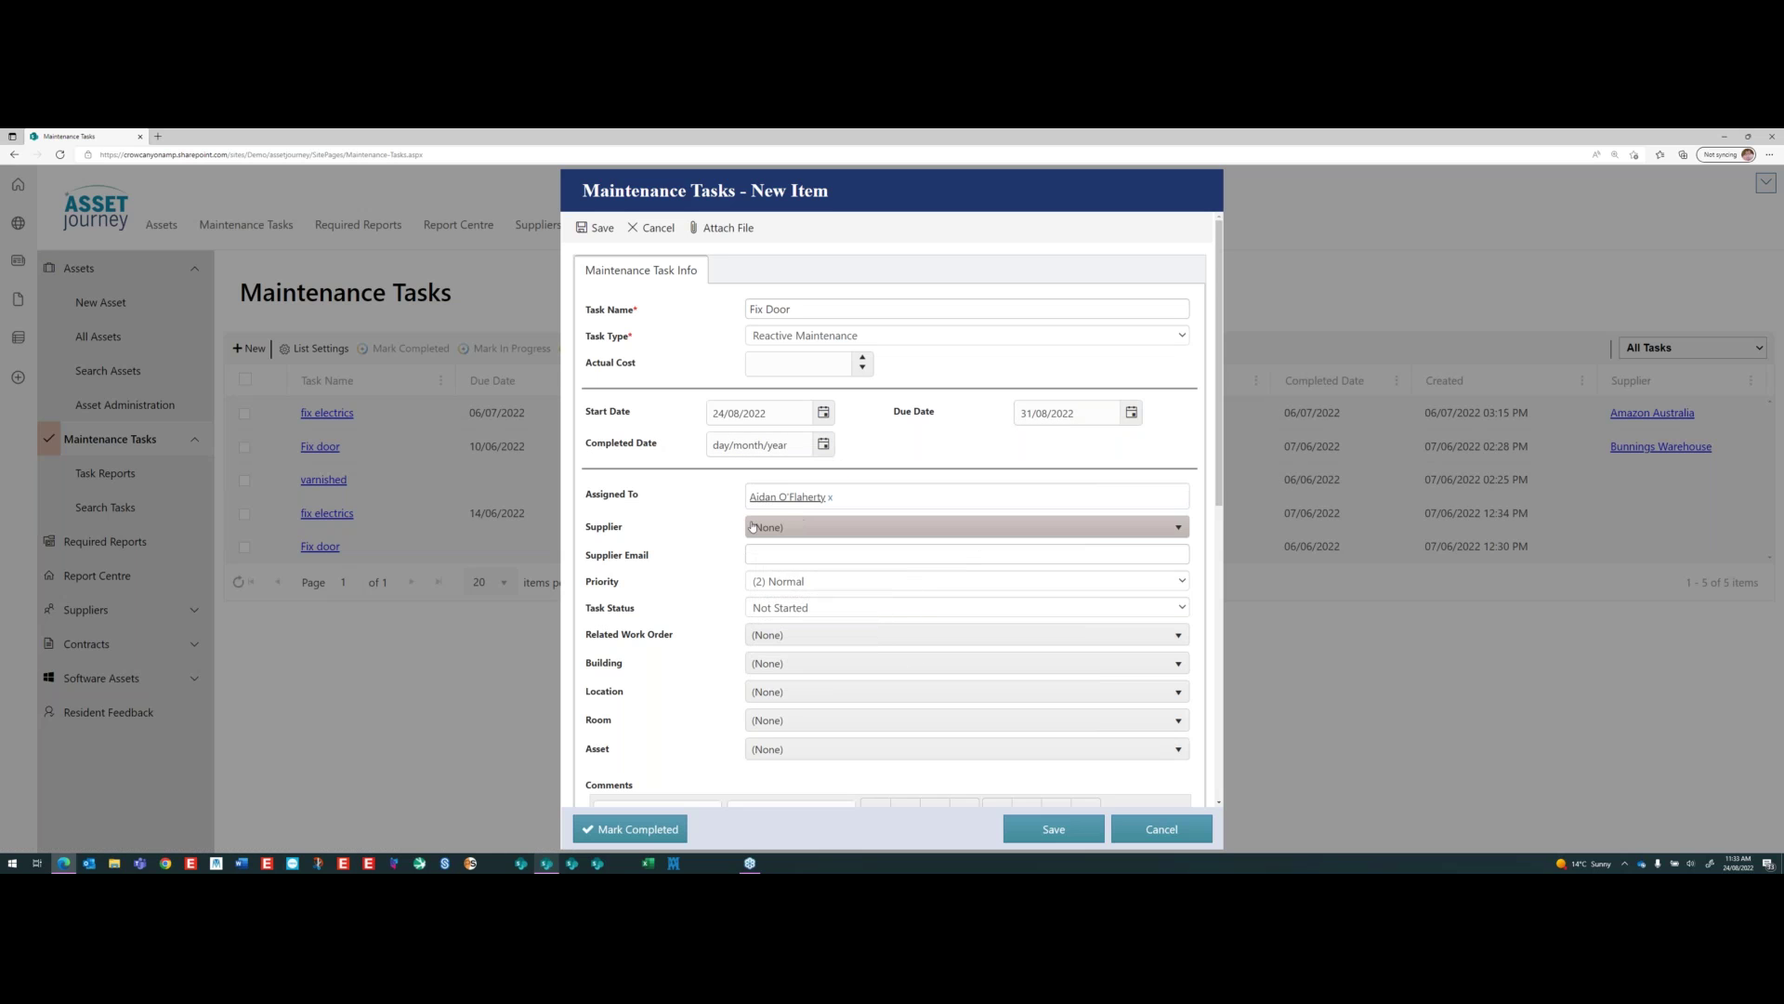
{"action": "left_click", "coordinate": [857, 526]}
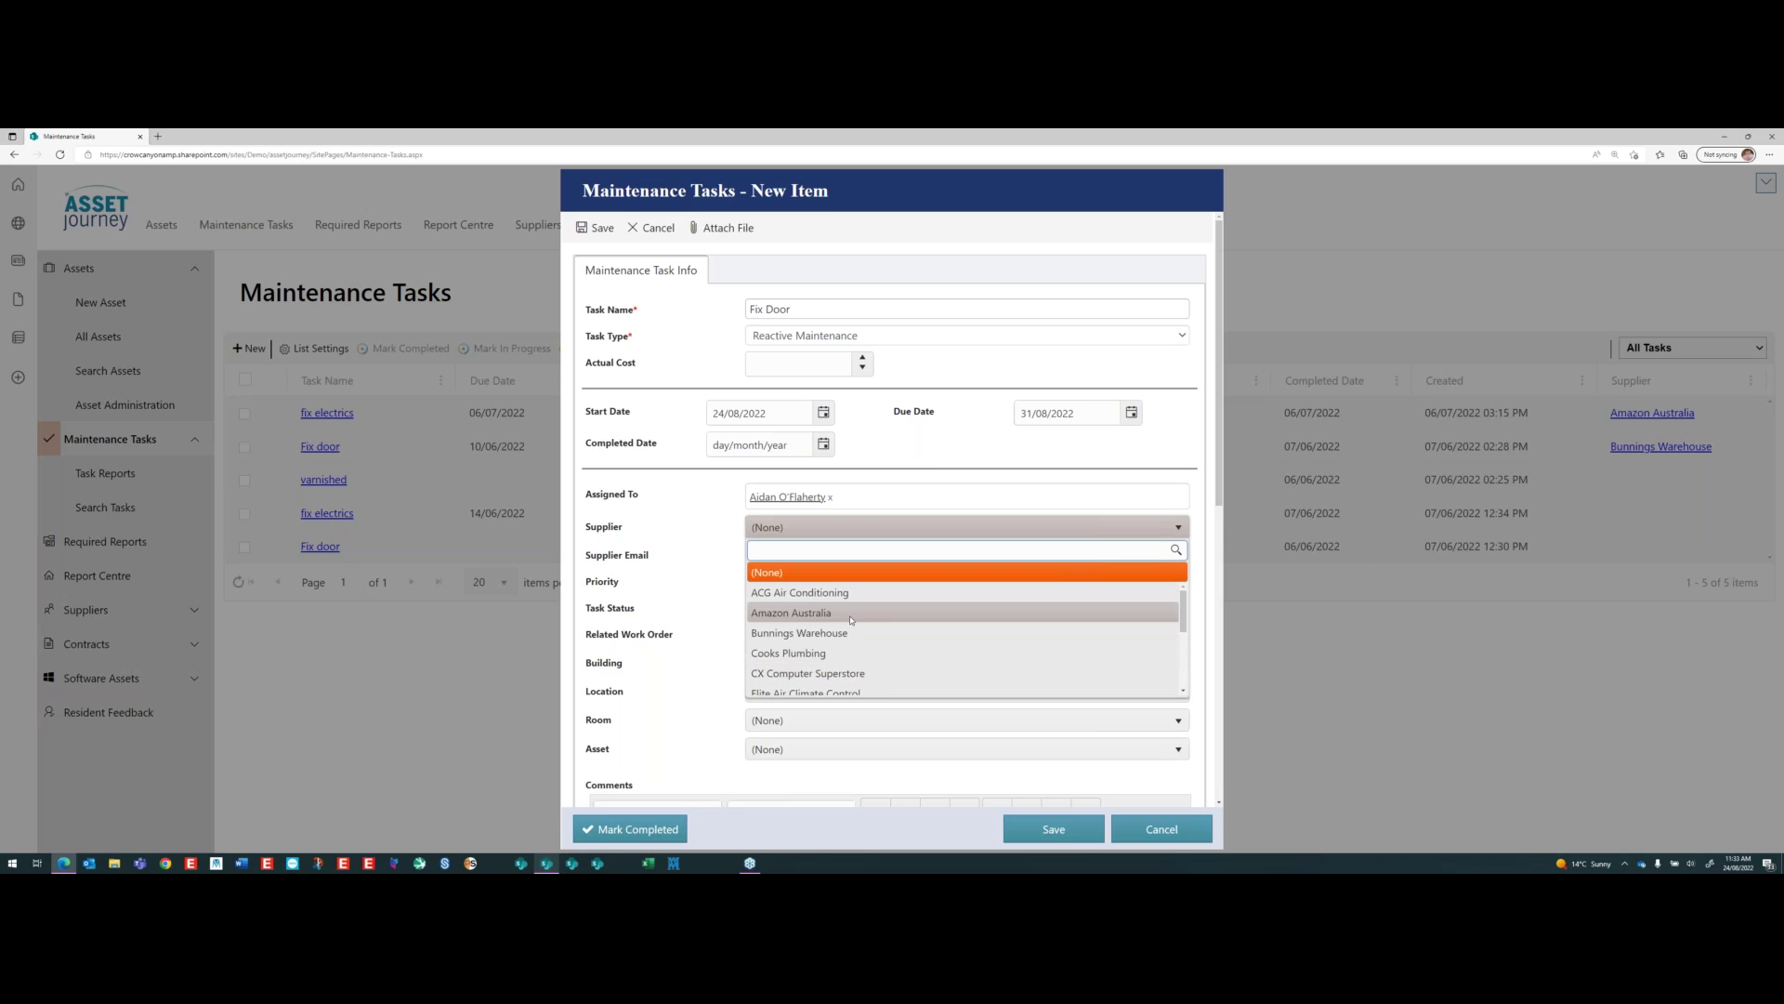
{"action": "scroll", "coordinate": [850, 660], "scroll_direction": "down", "scroll_amount": 1}
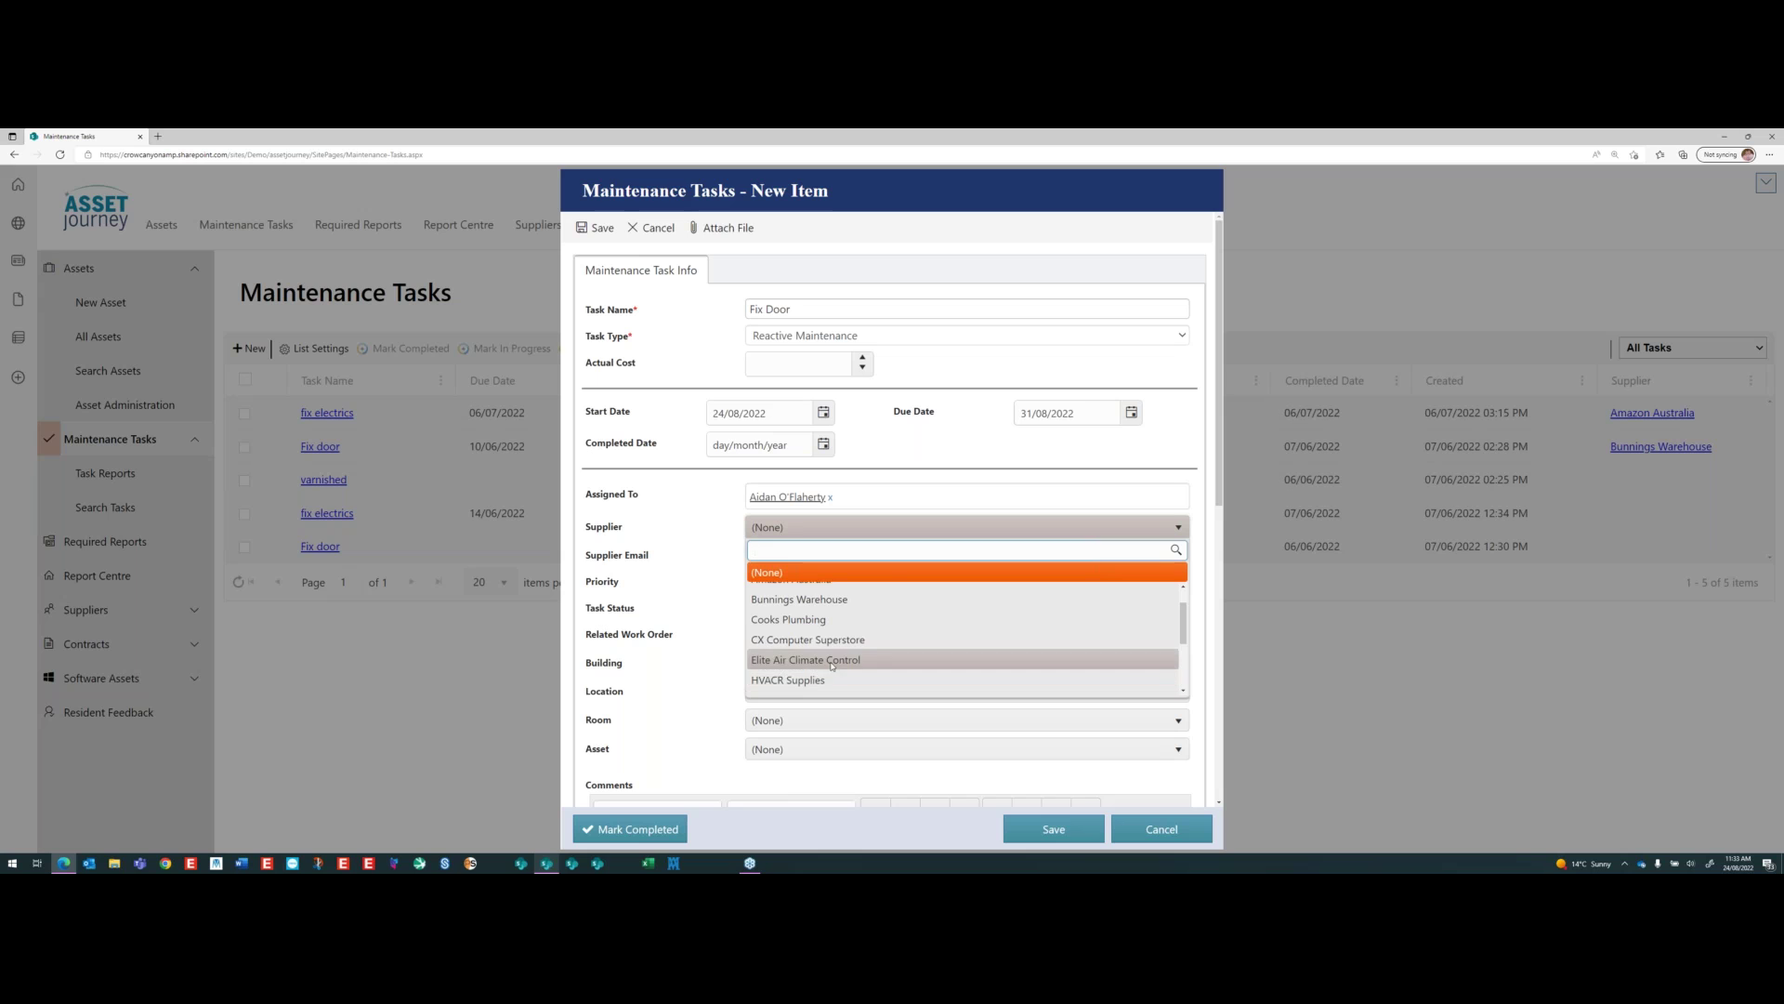
{"action": "left_click", "coordinate": [837, 677]}
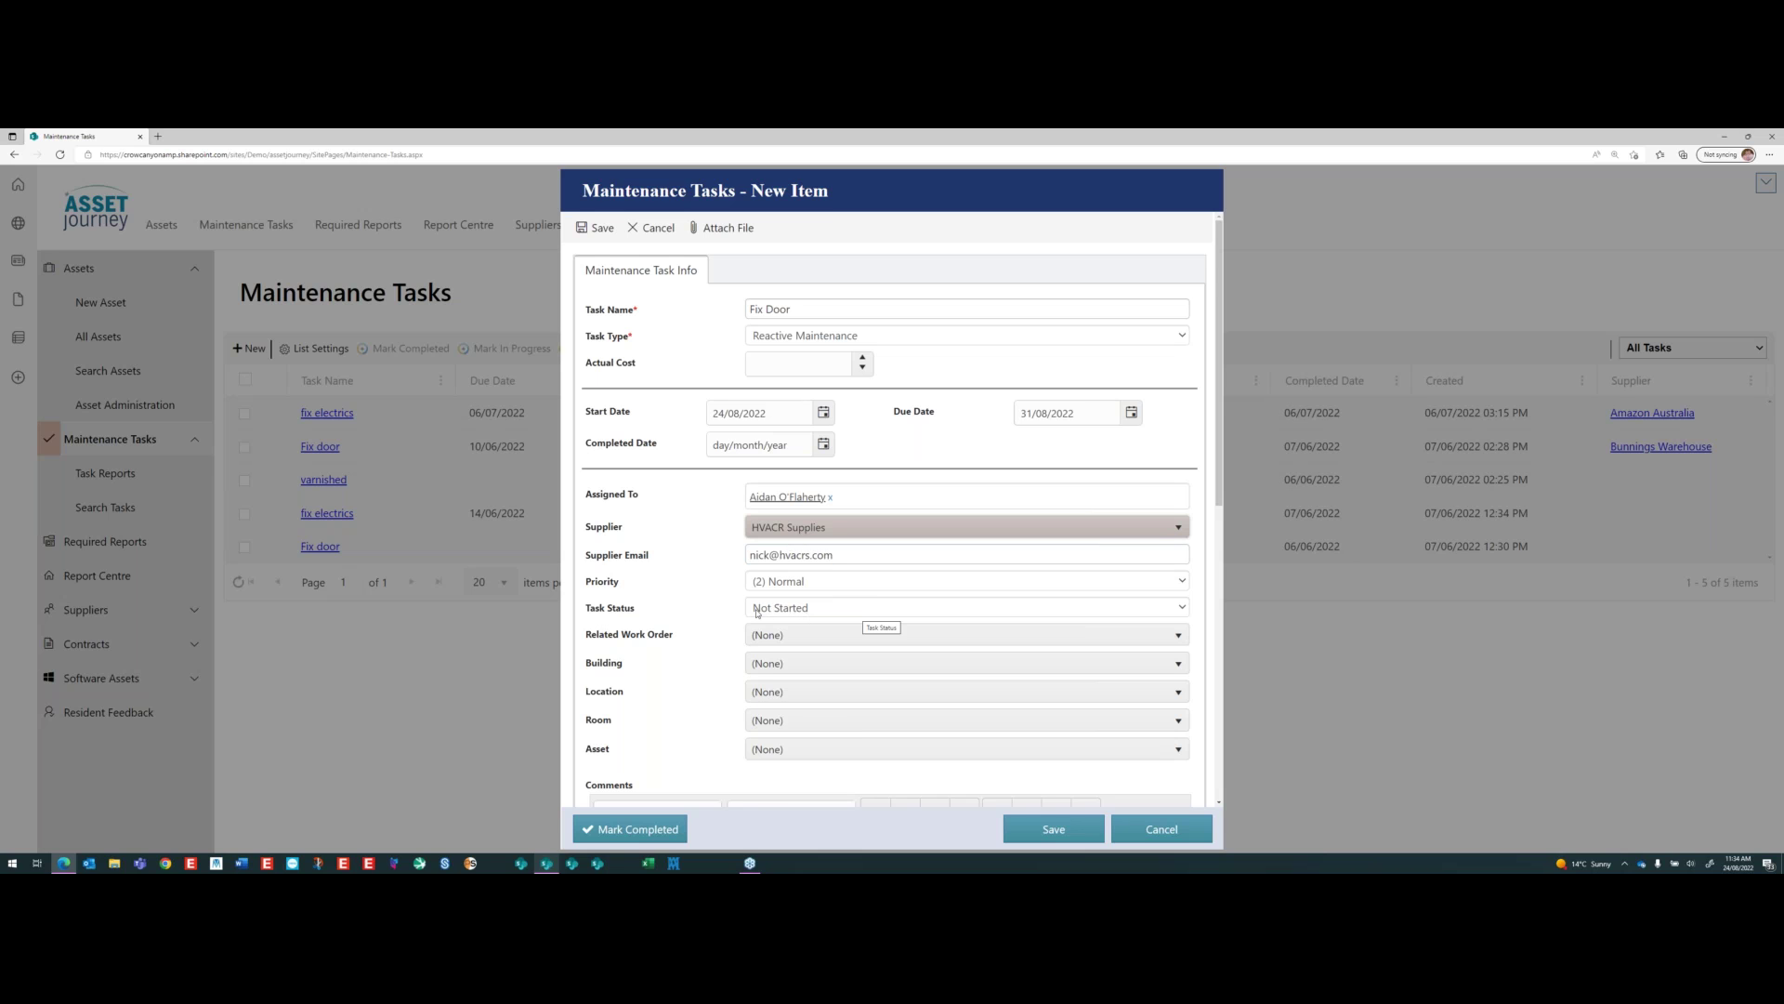
- Link the task to the Asko Dishwasher asset in Building C, Level 3, room ILU307
{"action": "left_click", "coordinate": [817, 663]}
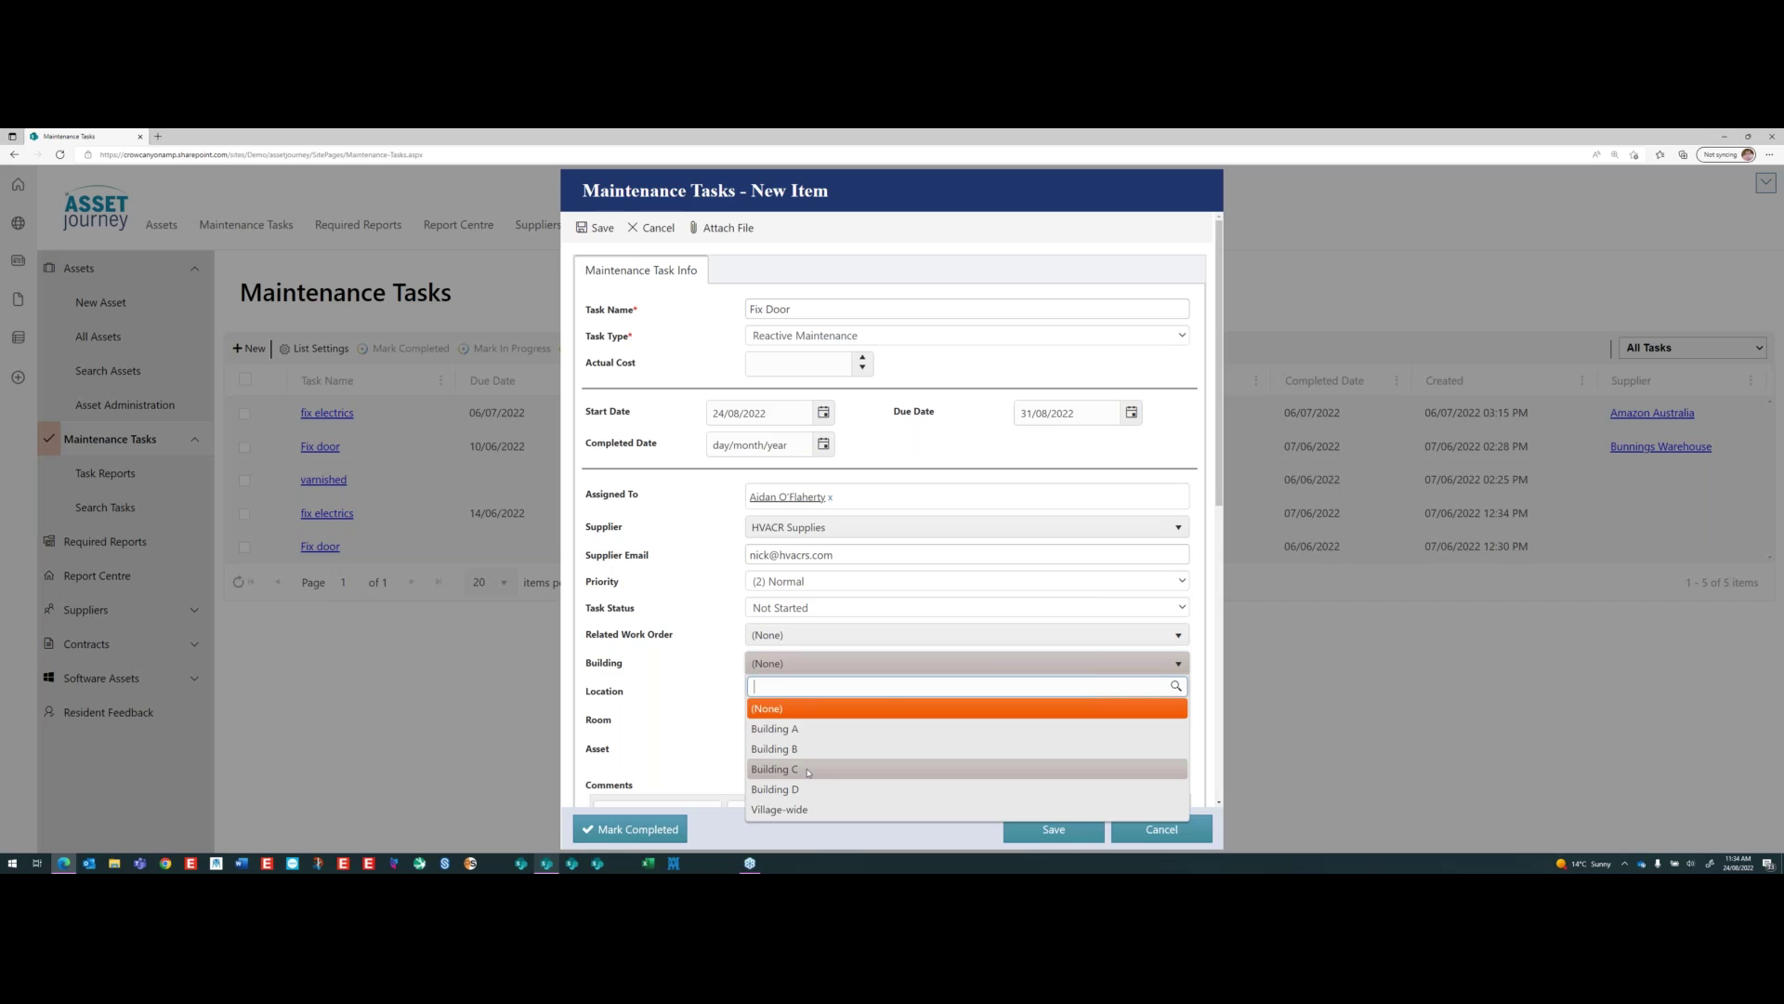
{"action": "left_click", "coordinate": [808, 769]}
{"action": "left_click", "coordinate": [816, 692]}
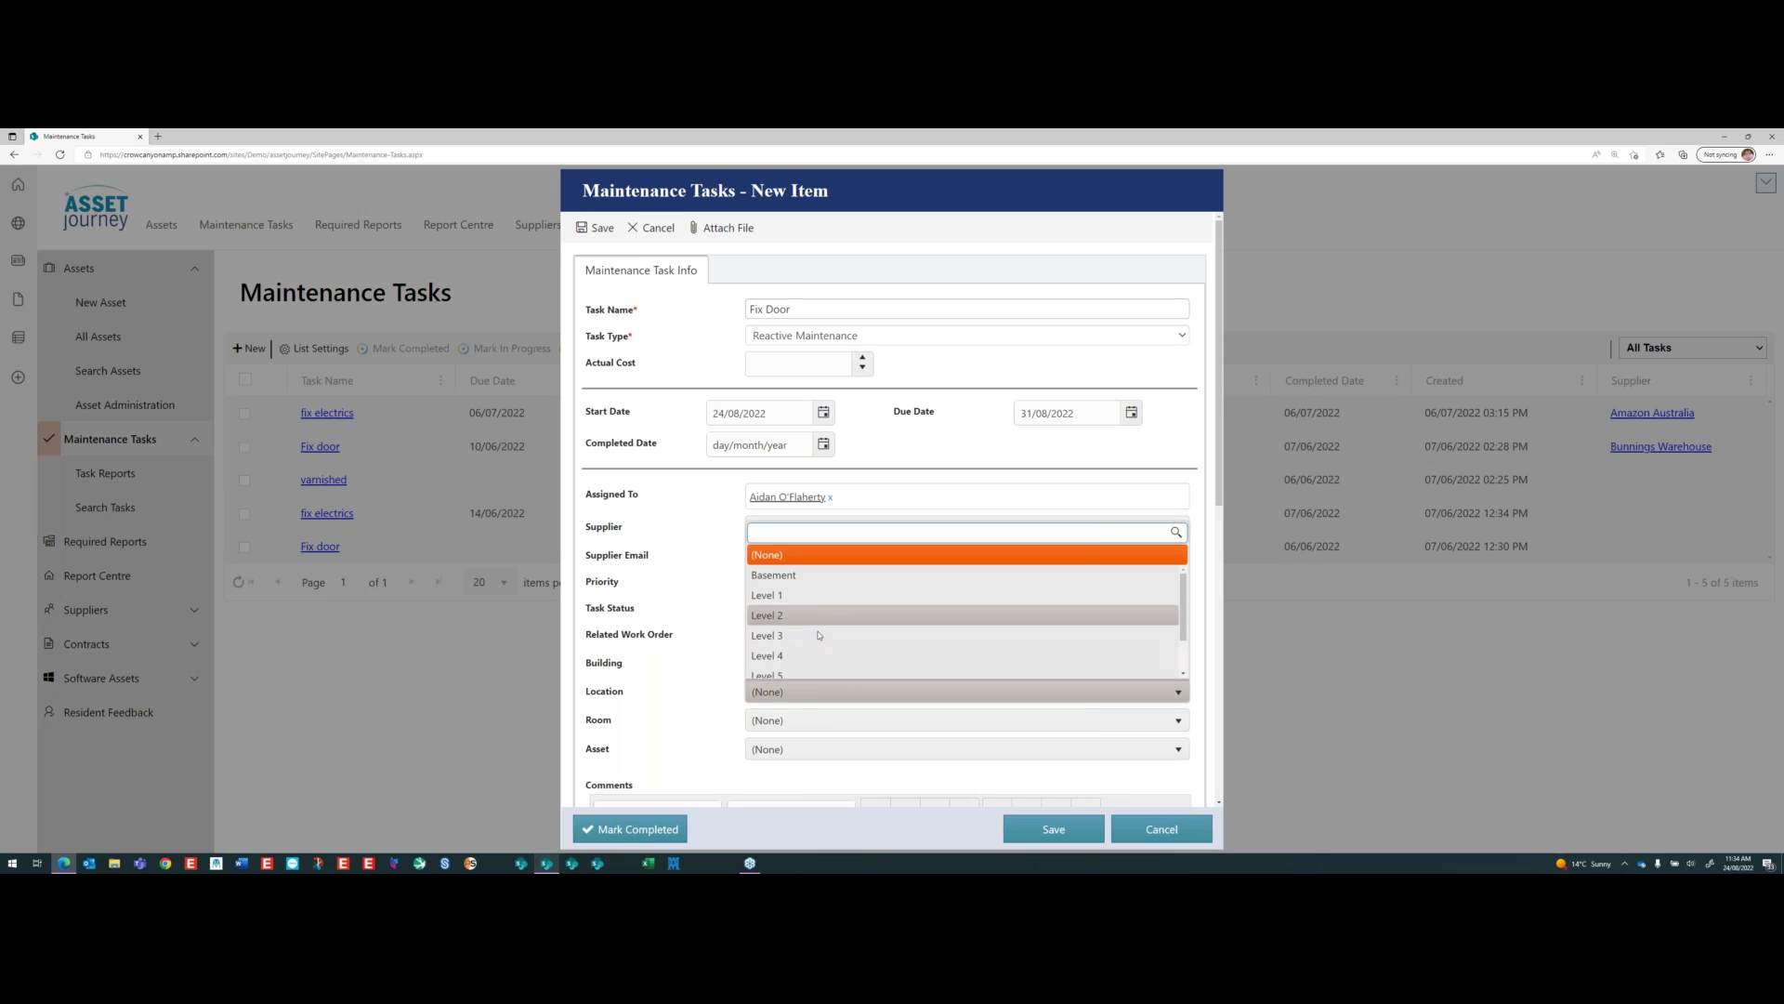
{"action": "left_click", "coordinate": [819, 636]}
{"action": "left_click", "coordinate": [810, 722]}
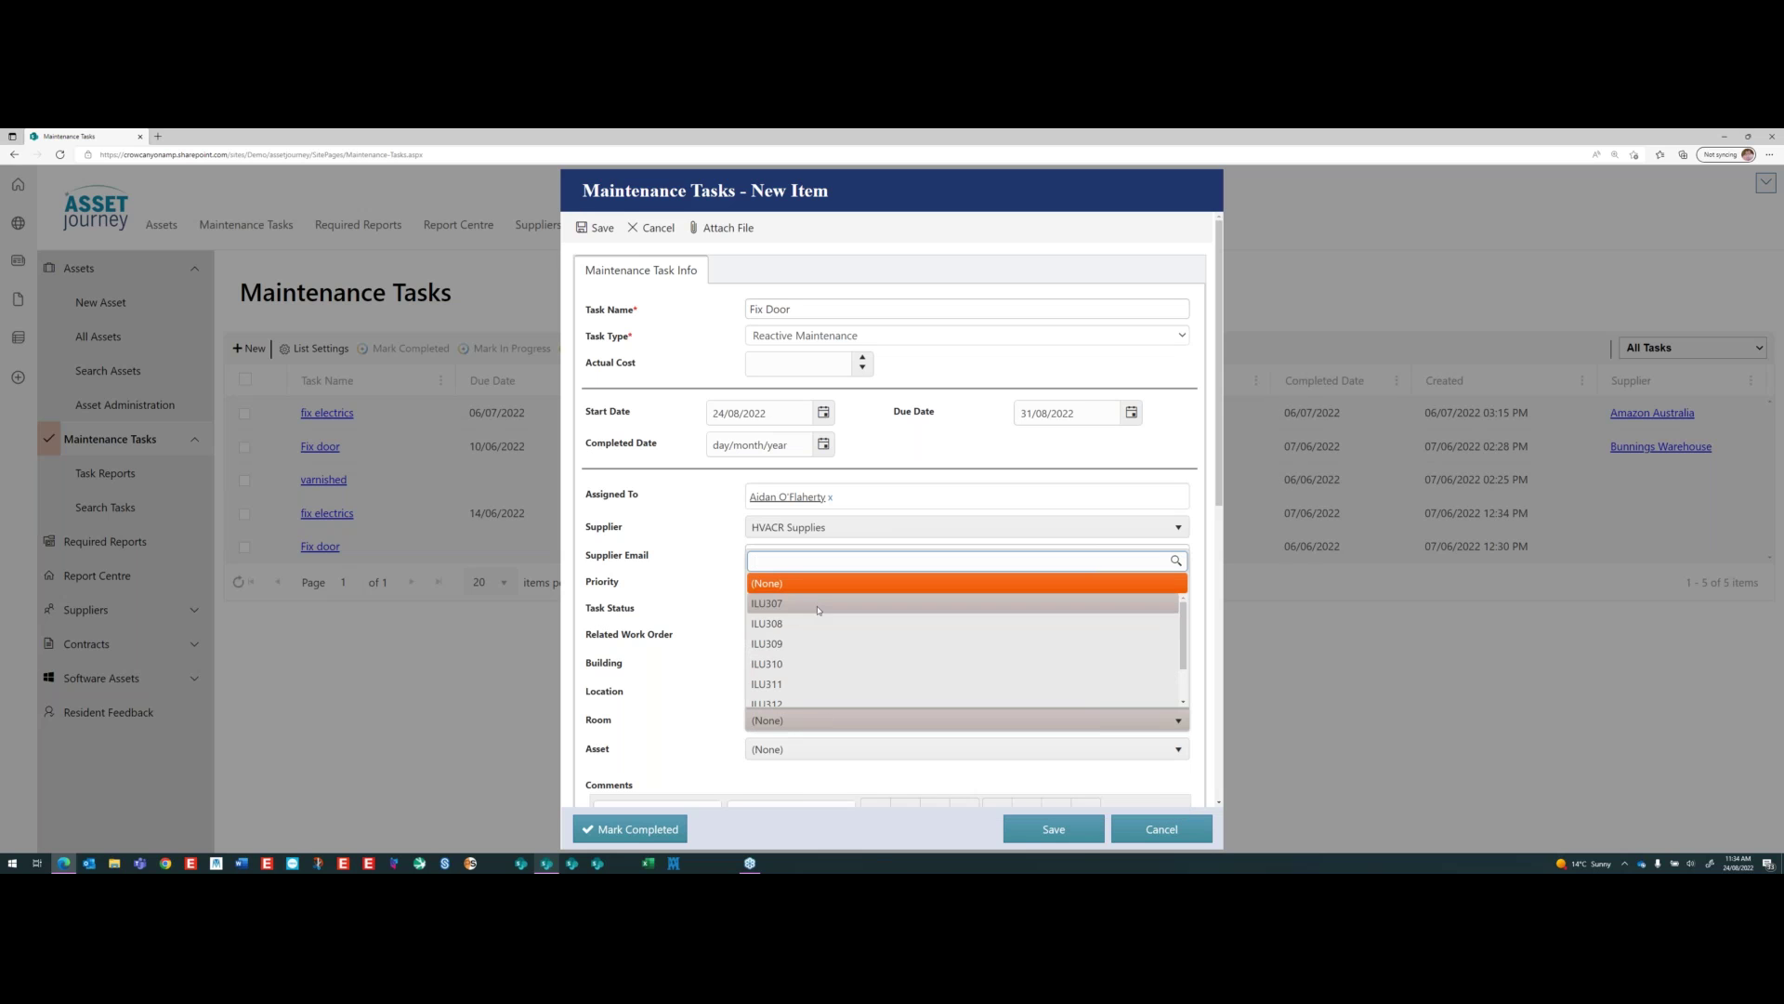
{"action": "left_click", "coordinate": [818, 606]}
{"action": "left_click", "coordinate": [814, 749]}
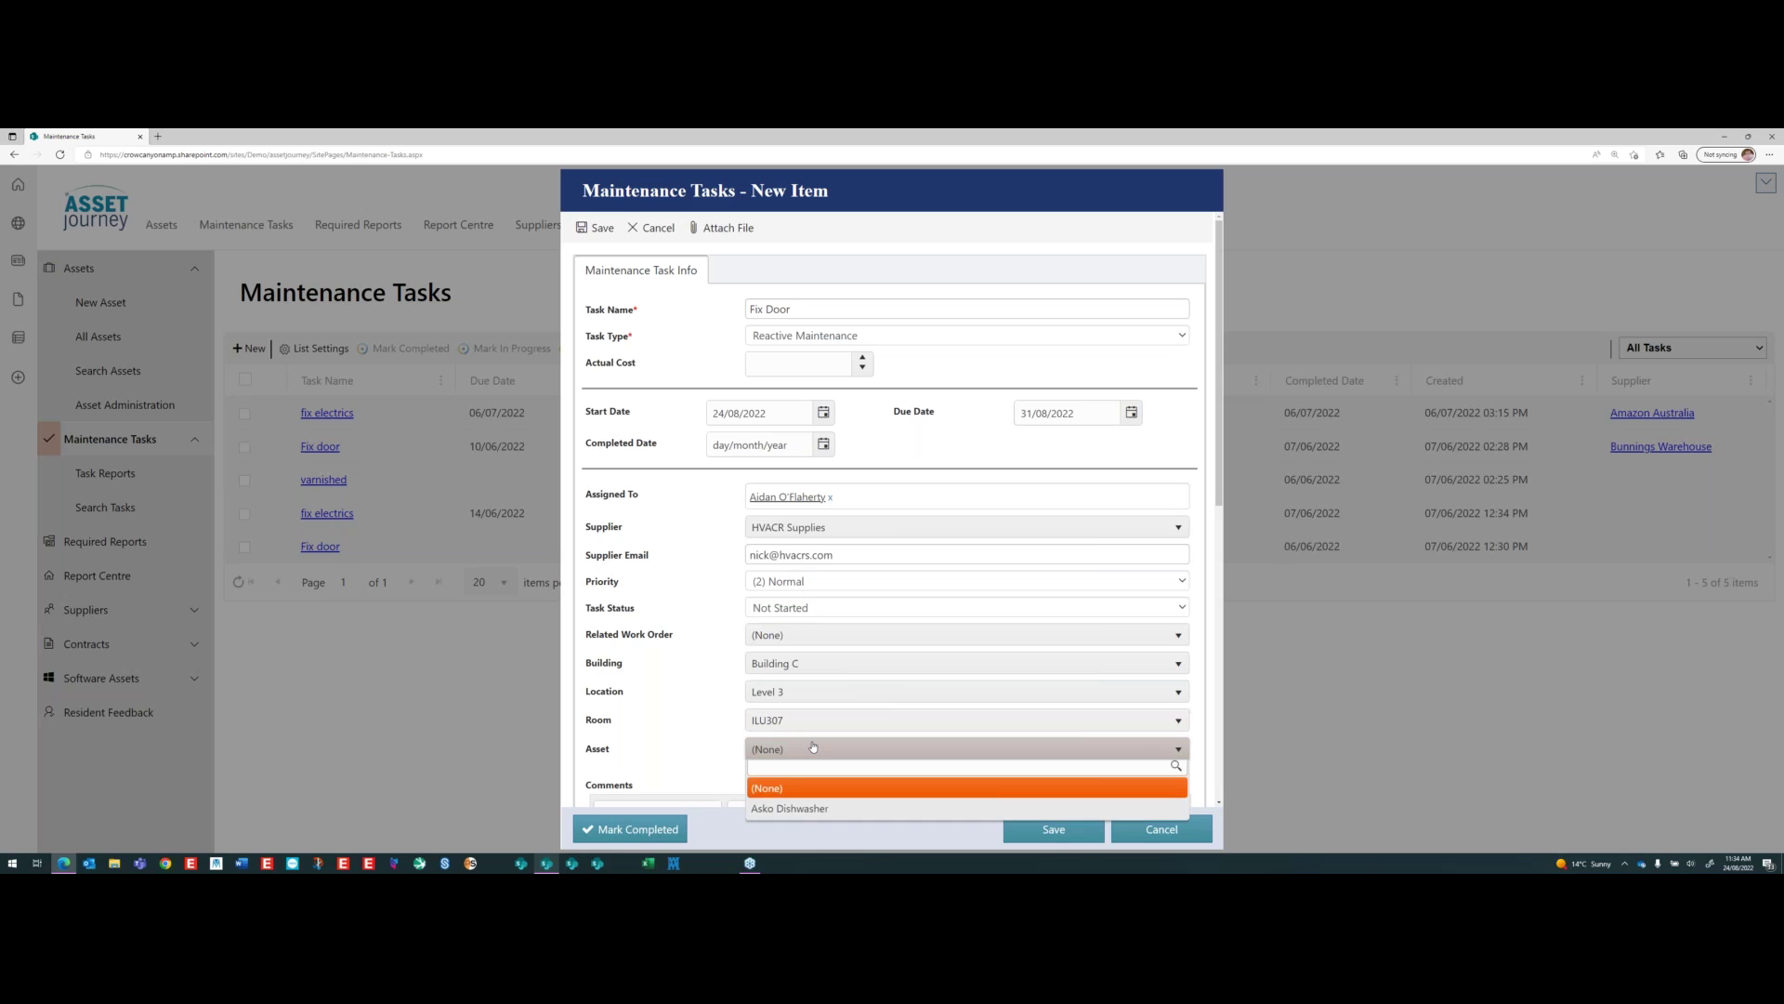
{"action": "left_click", "coordinate": [803, 816]}
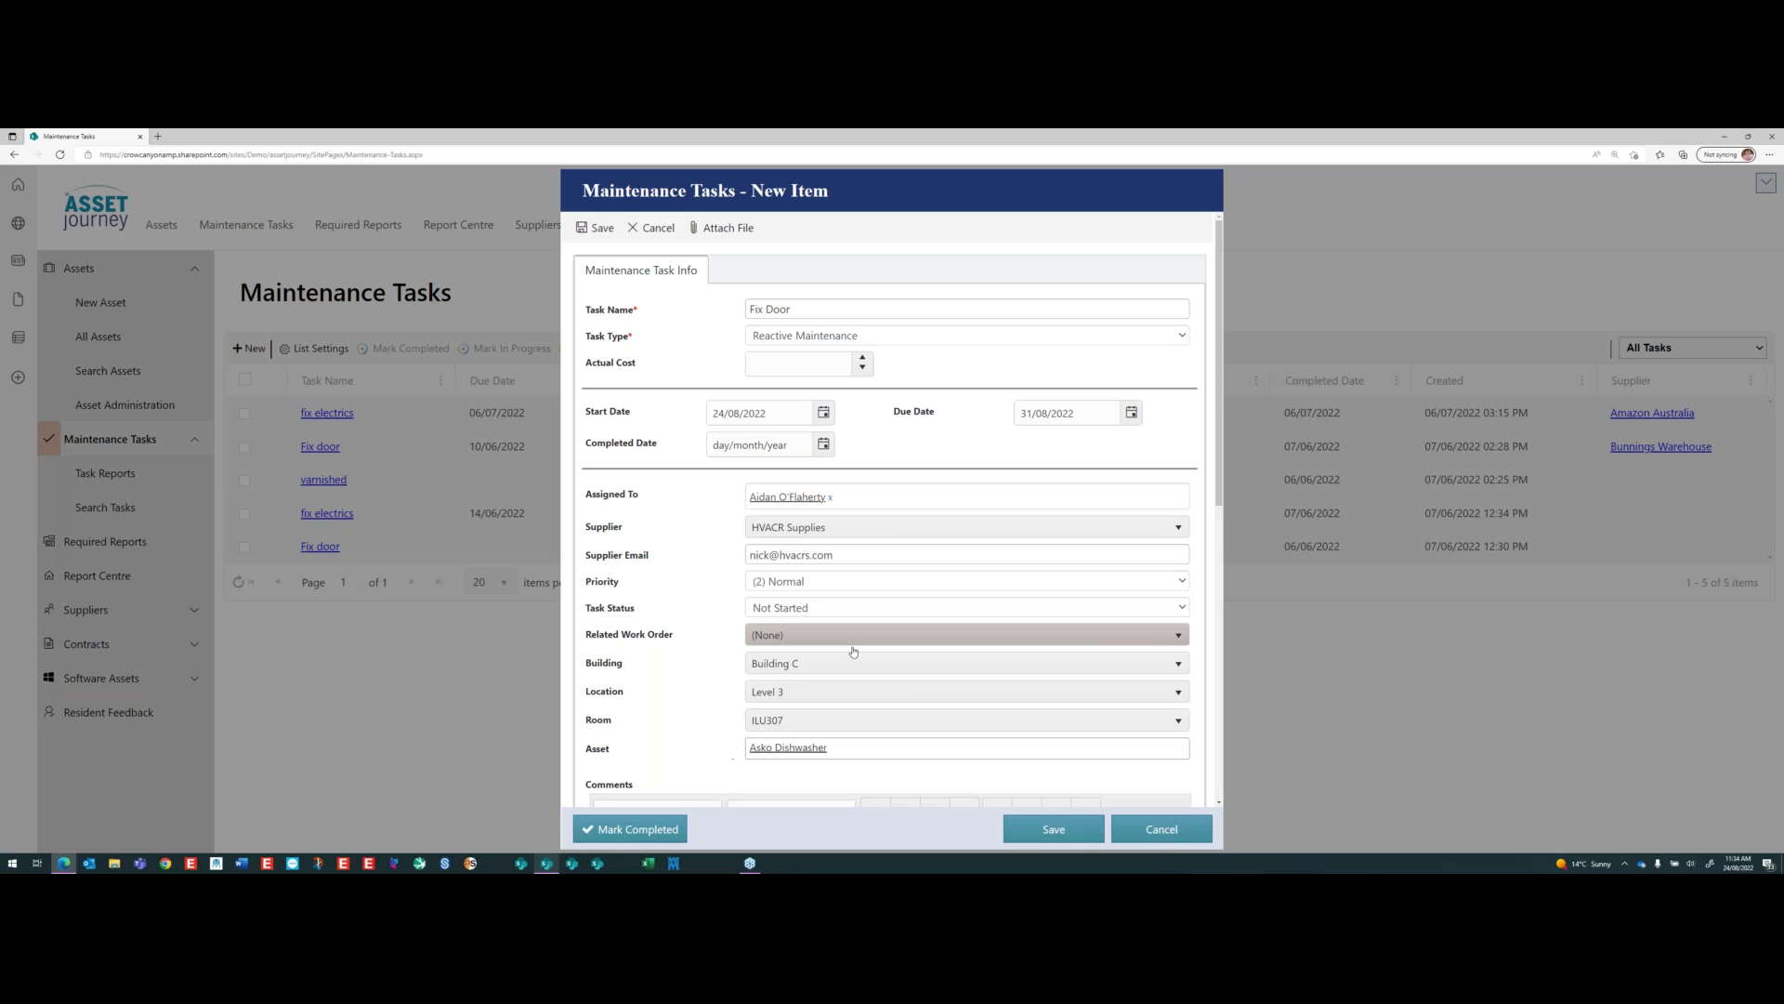
- Add the comment "resident says door does not close" to the maintenance task
{"action": "scroll", "coordinate": [734, 689], "scroll_direction": "down", "scroll_amount": 3}
{"action": "left_click", "coordinate": [734, 689]}
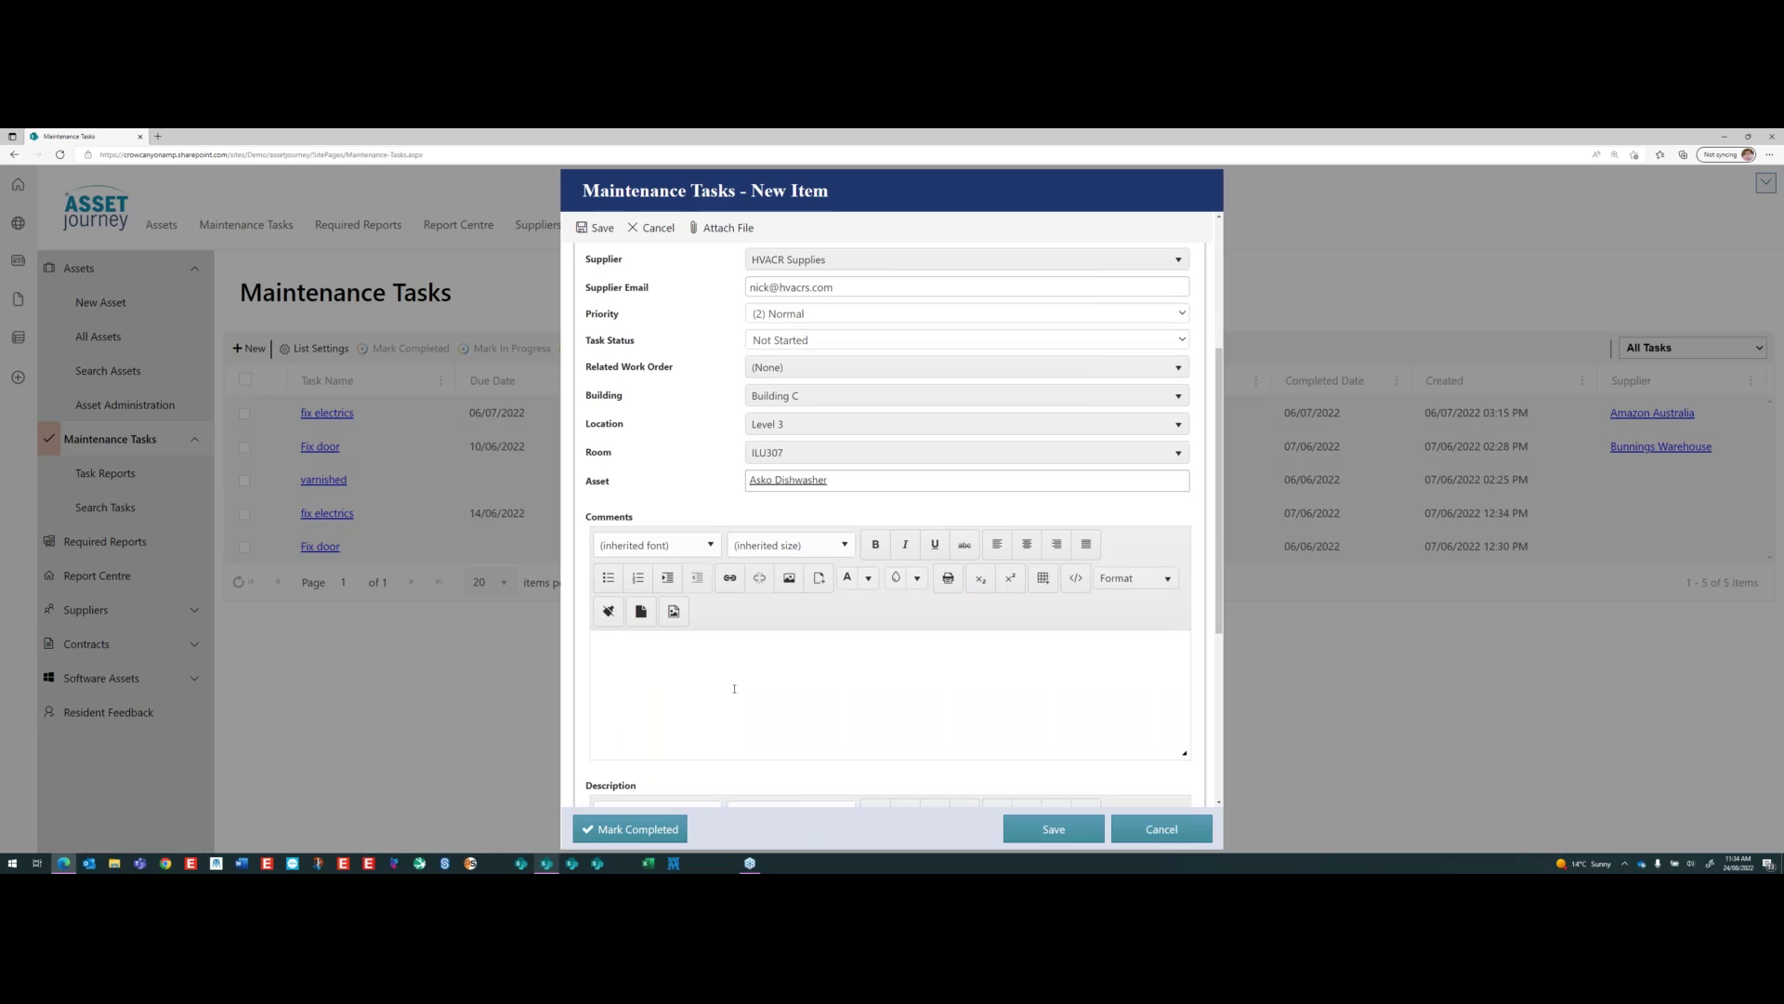
{"action": "type", "text": "resident says door does not close"}
{"action": "key", "text": "shift+Home"}
{"action": "scroll", "coordinate": [861, 677], "scroll_direction": "up", "scroll_amount": 2}
{"action": "scroll", "coordinate": [860, 677], "scroll_direction": "down", "scroll_amount": 3}
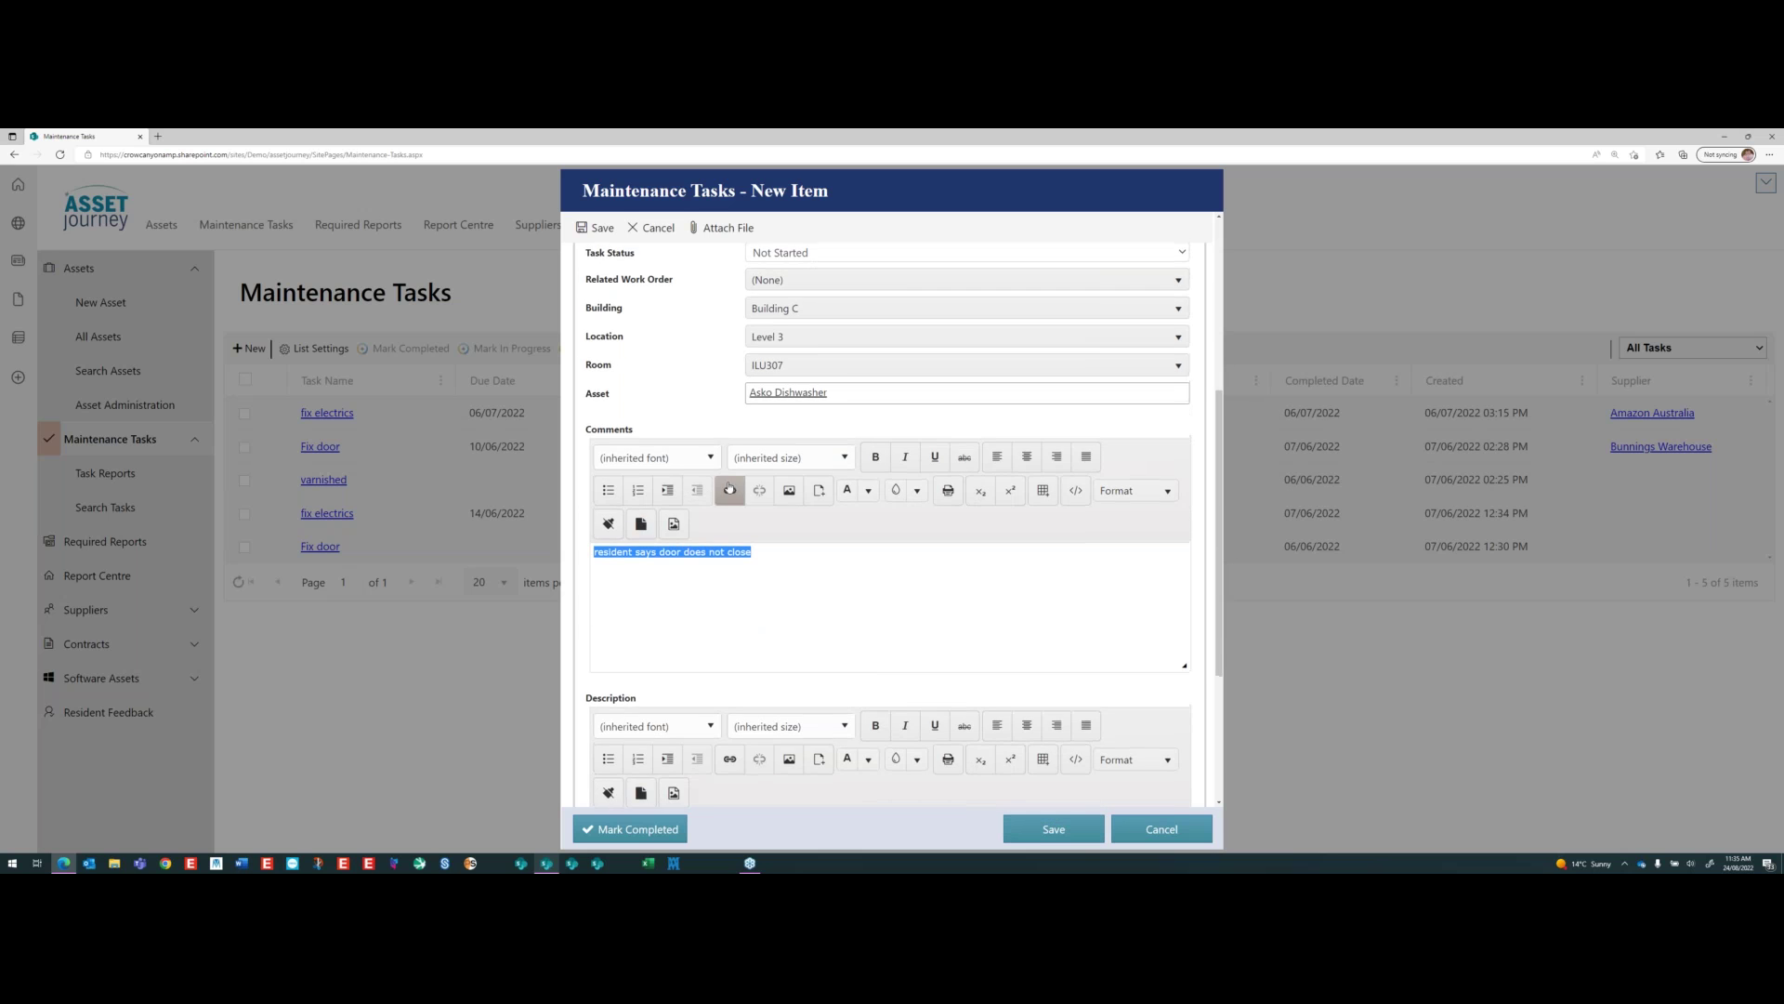
{"action": "scroll", "coordinate": [728, 493], "scroll_direction": "up", "scroll_amount": 4}
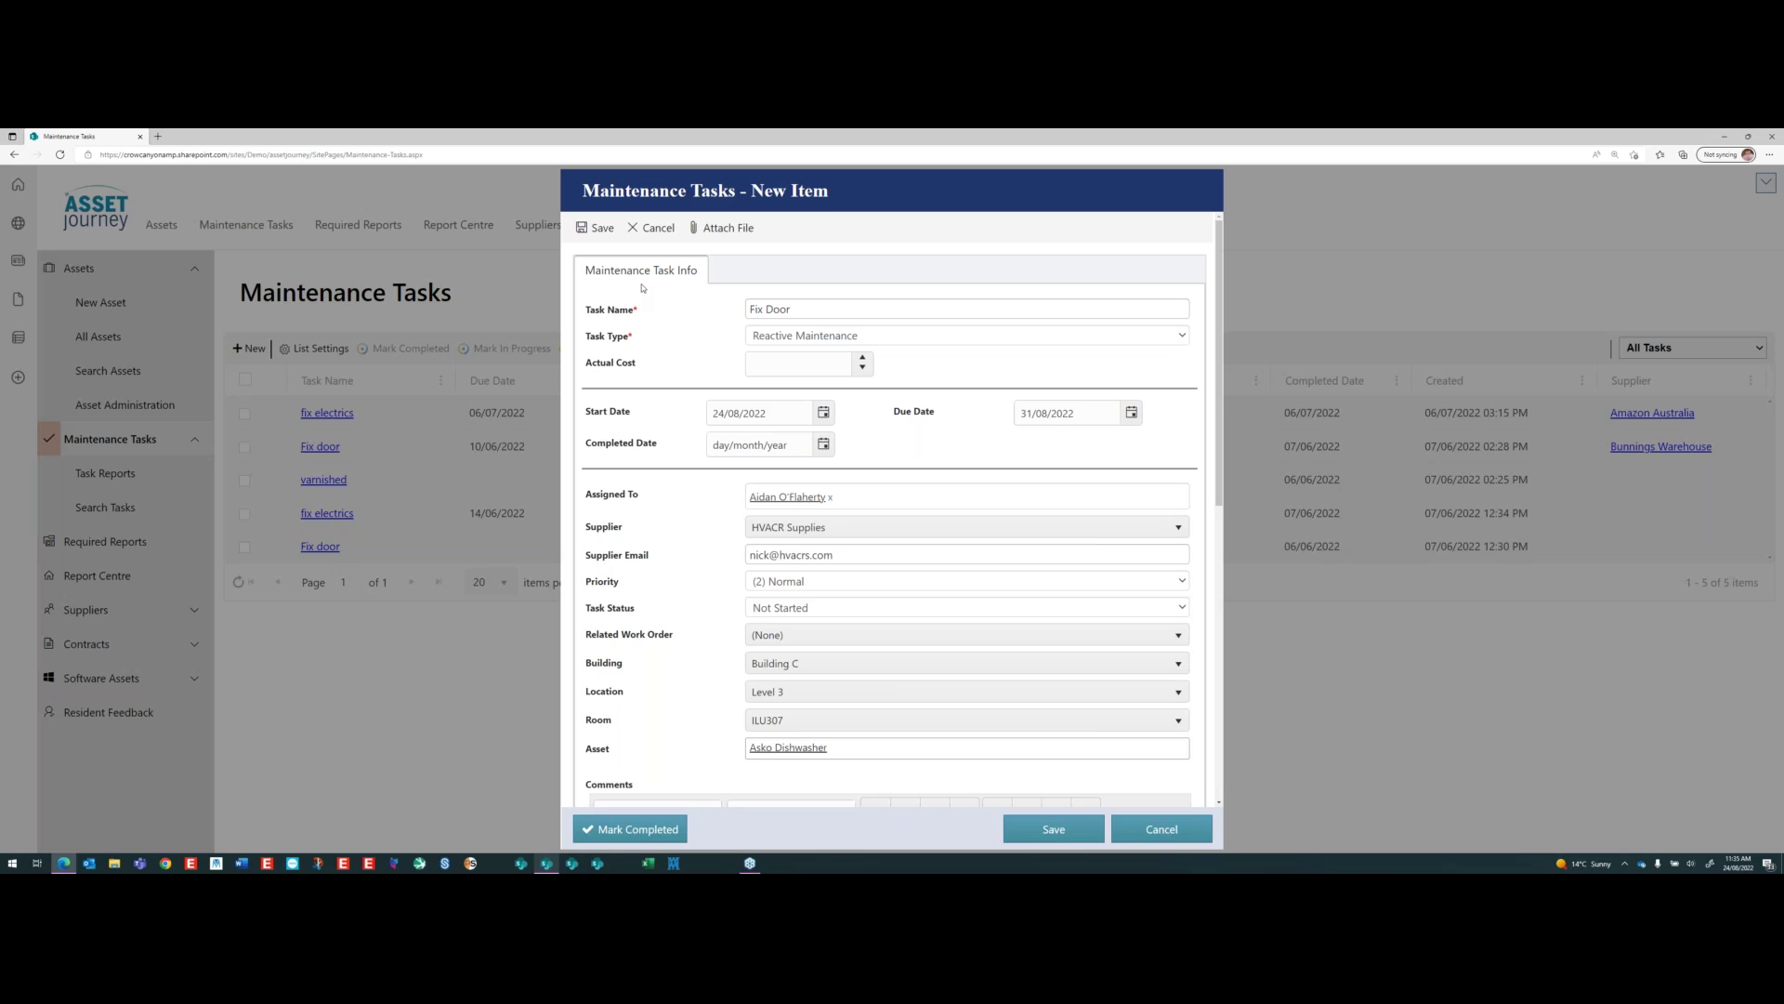
- Set the task status to Completed and the actual cost to 200
{"action": "left_click", "coordinate": [853, 605]}
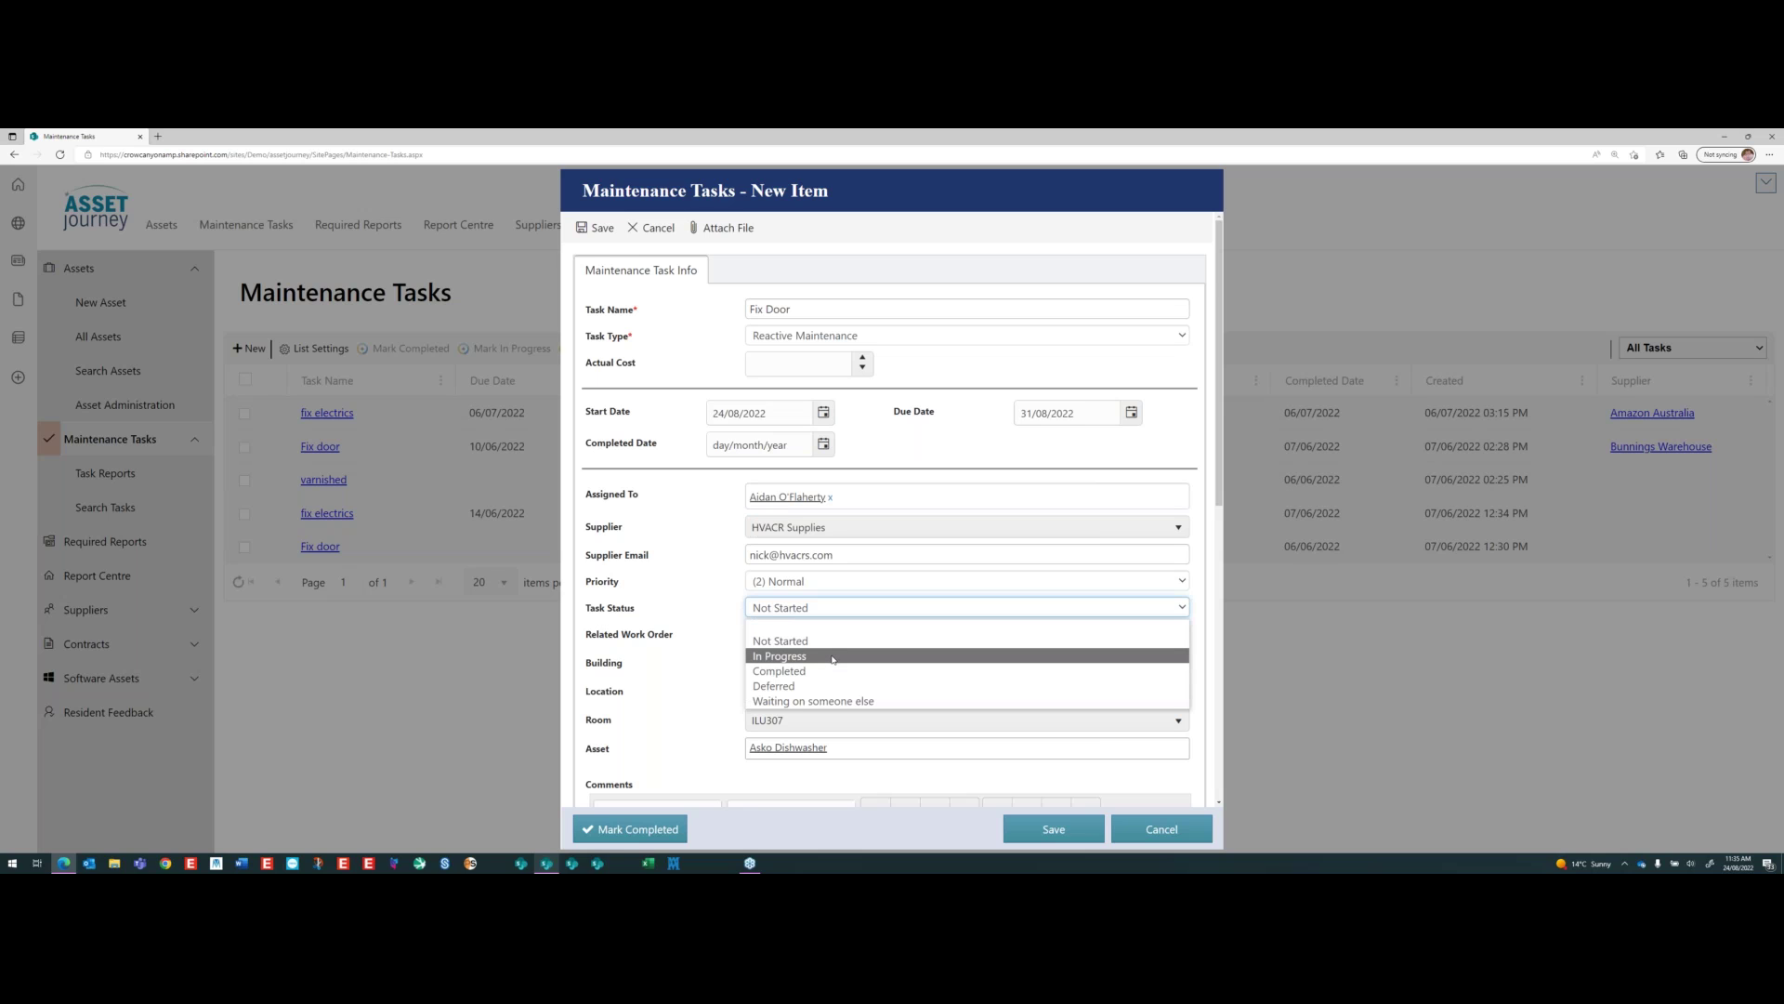
{"action": "left_click", "coordinate": [832, 657]}
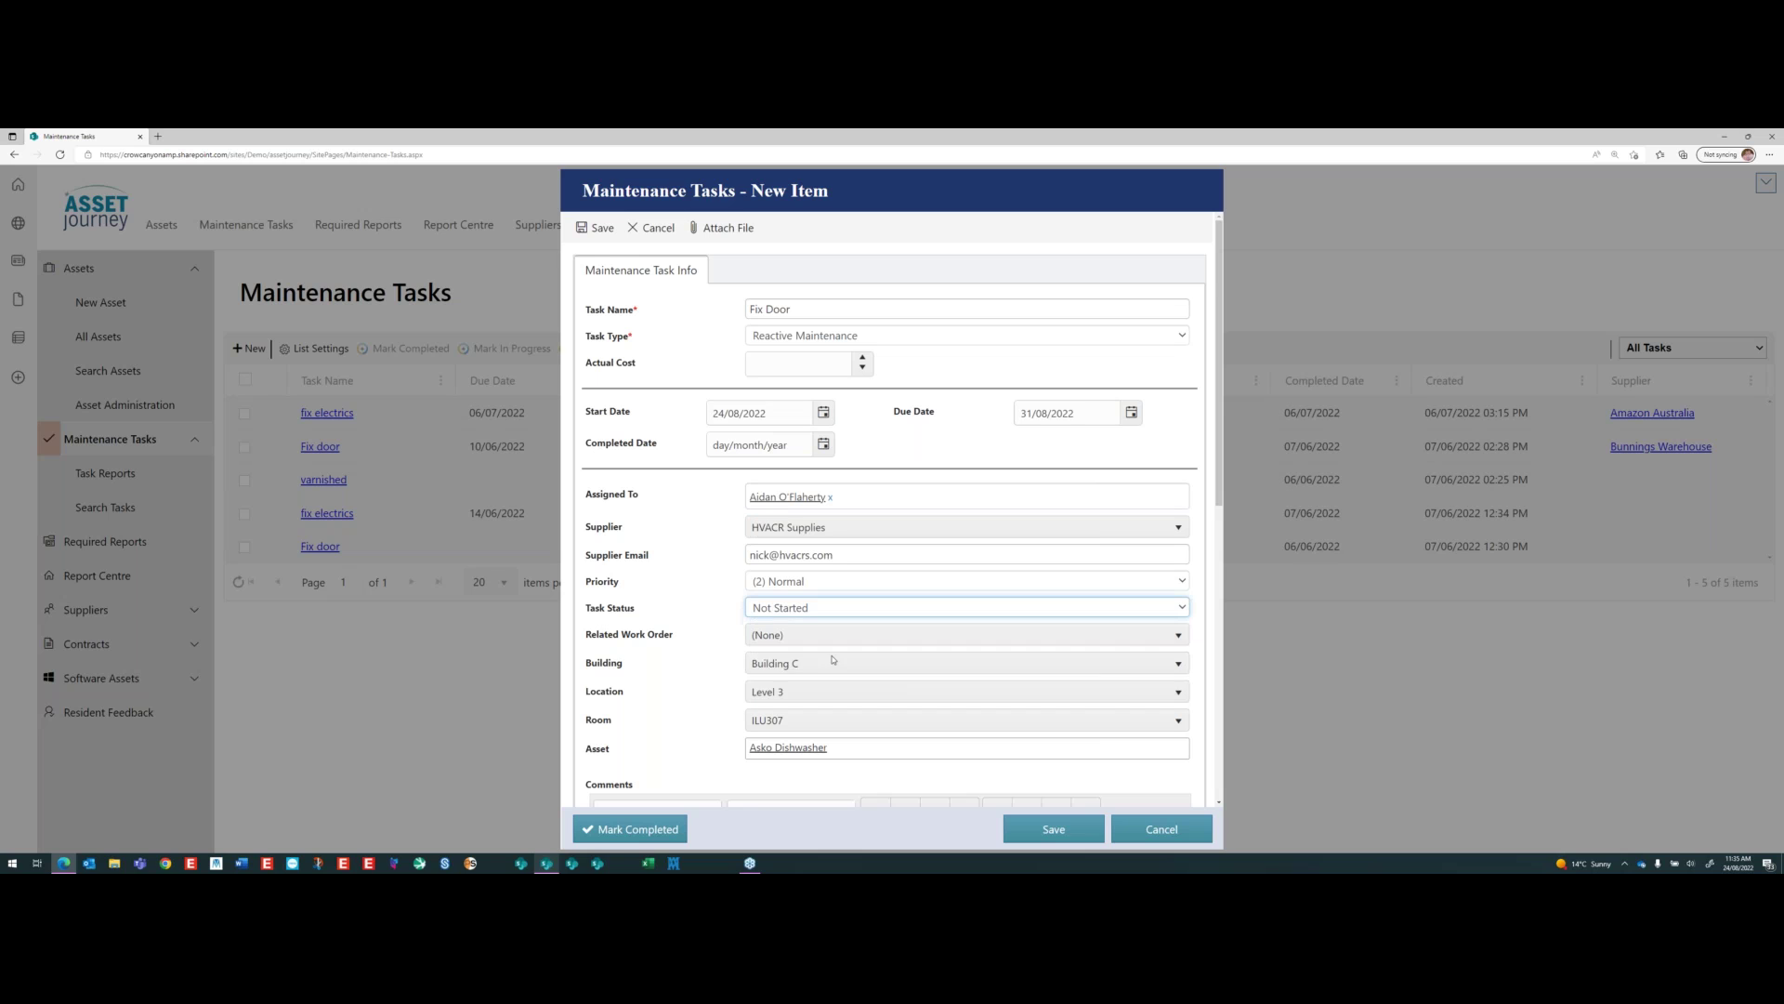
{"action": "left_click", "coordinate": [866, 608]}
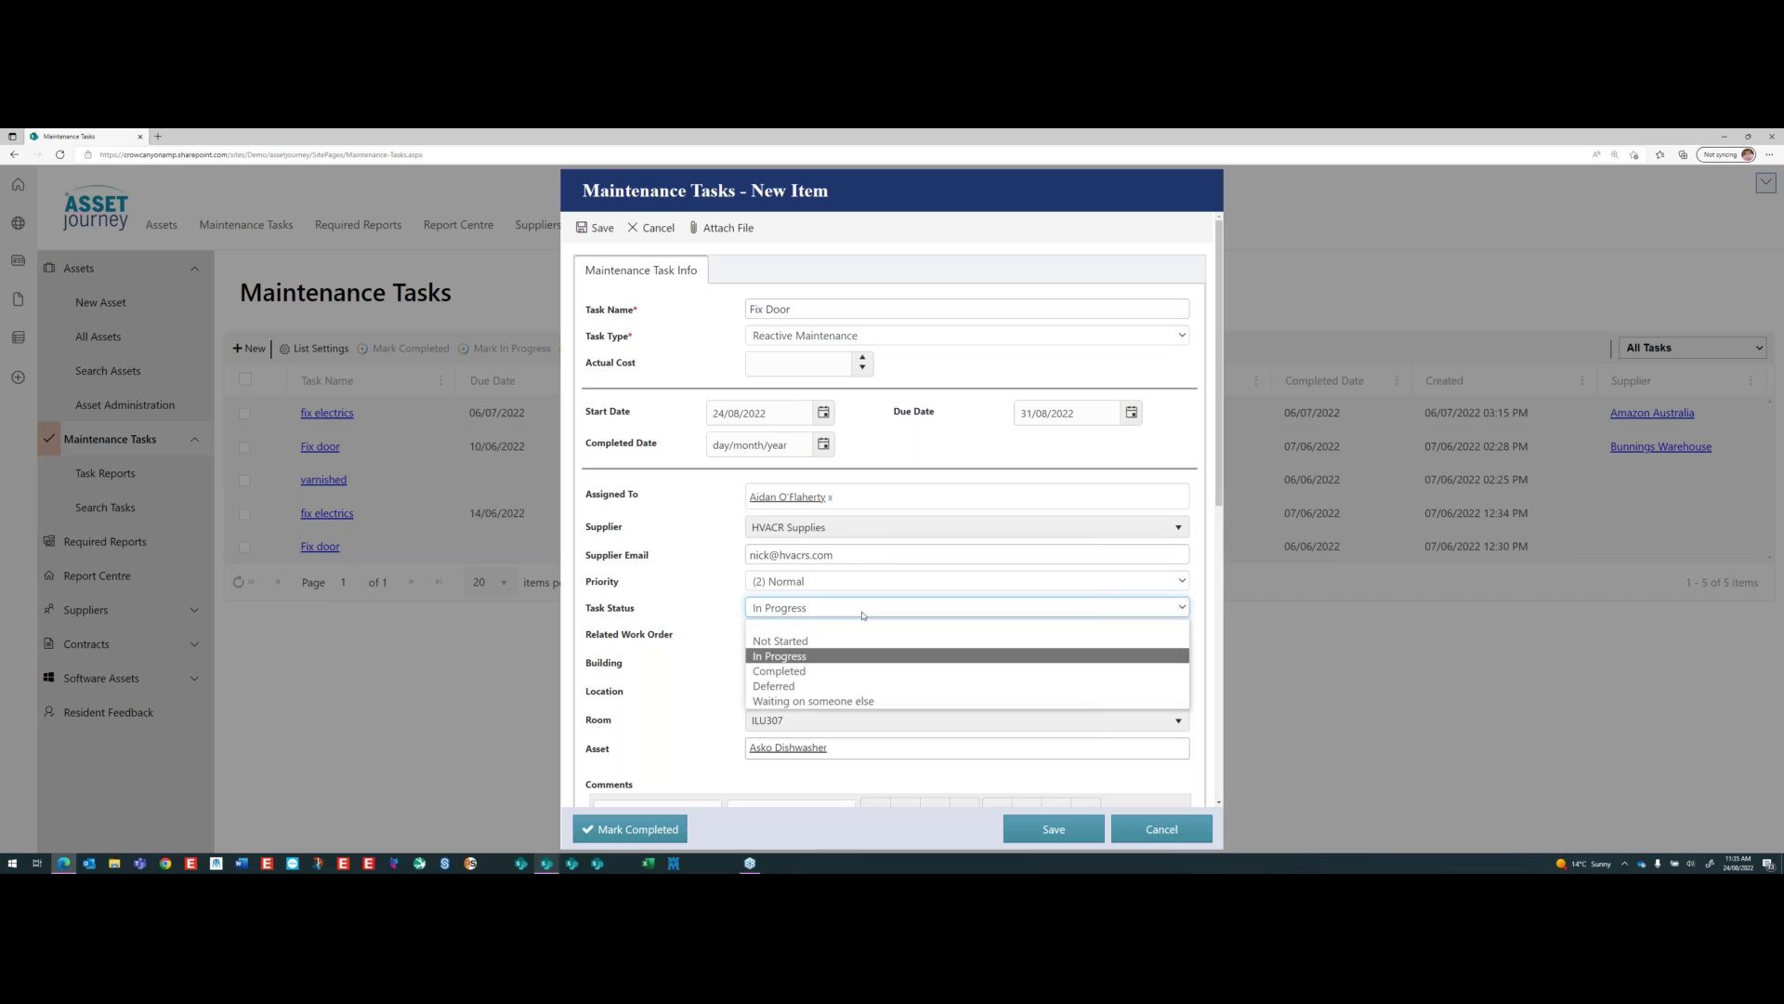
{"action": "left_click", "coordinate": [821, 672]}
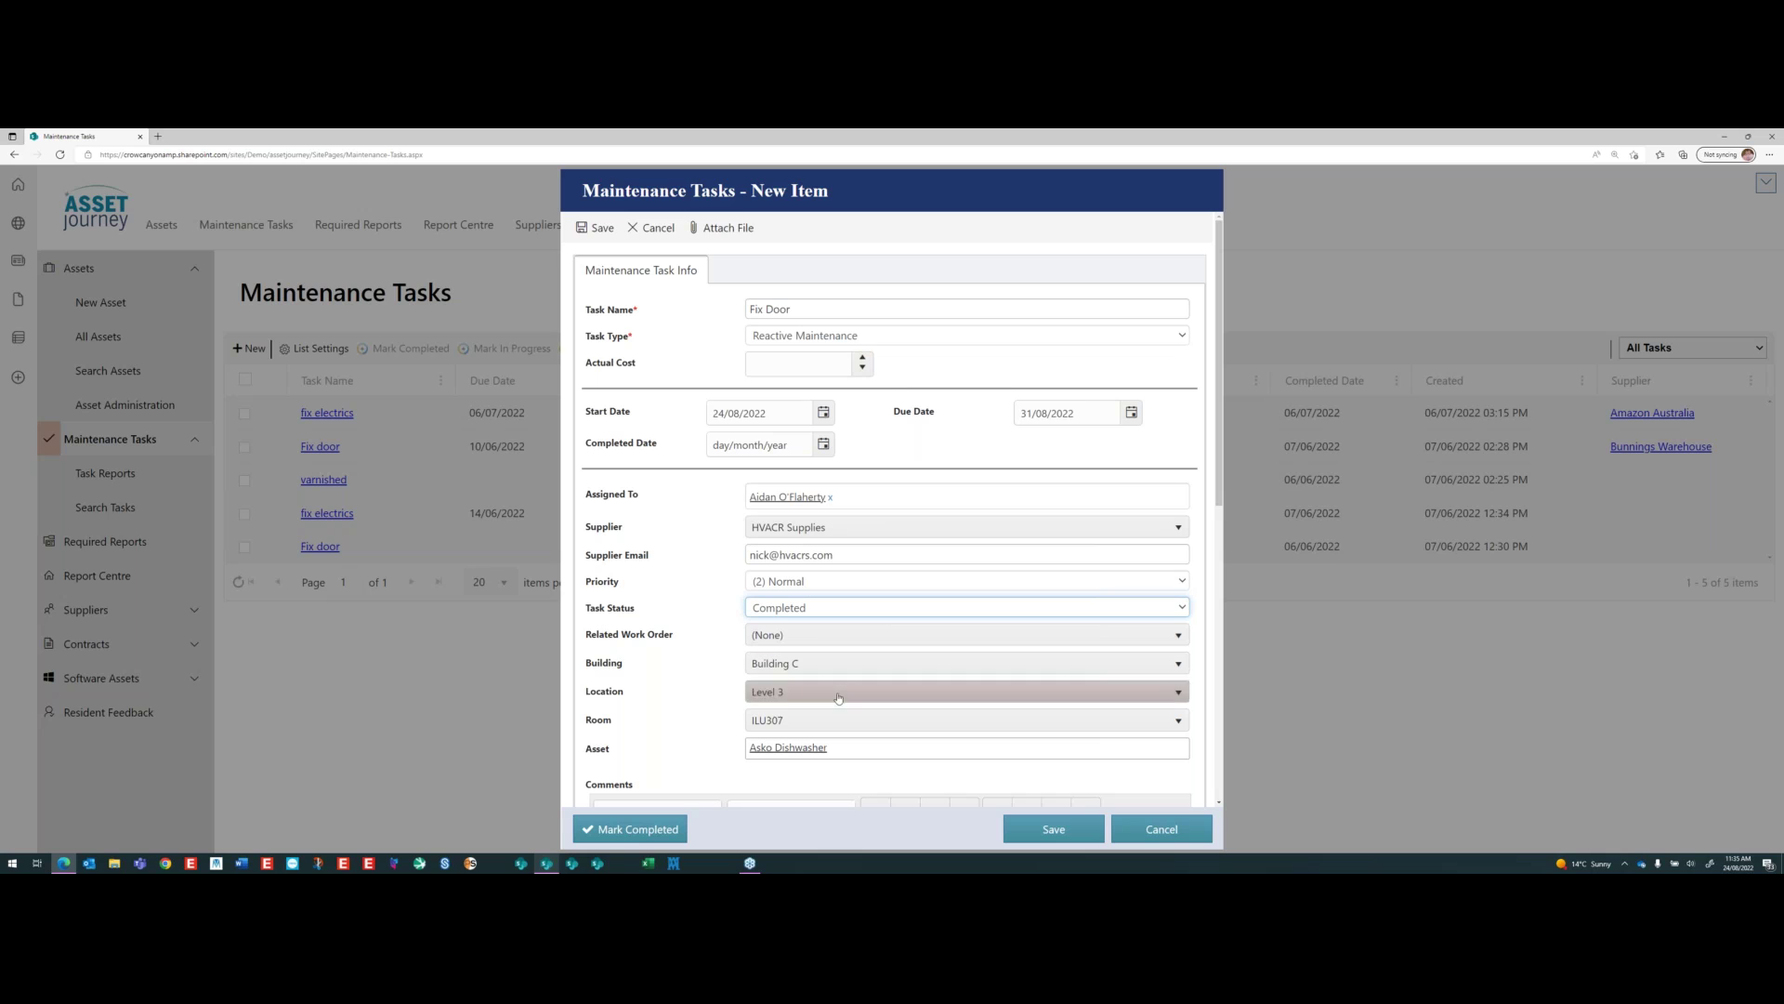
{"action": "left_click", "coordinate": [825, 363]}
{"action": "type", "text": "200"}
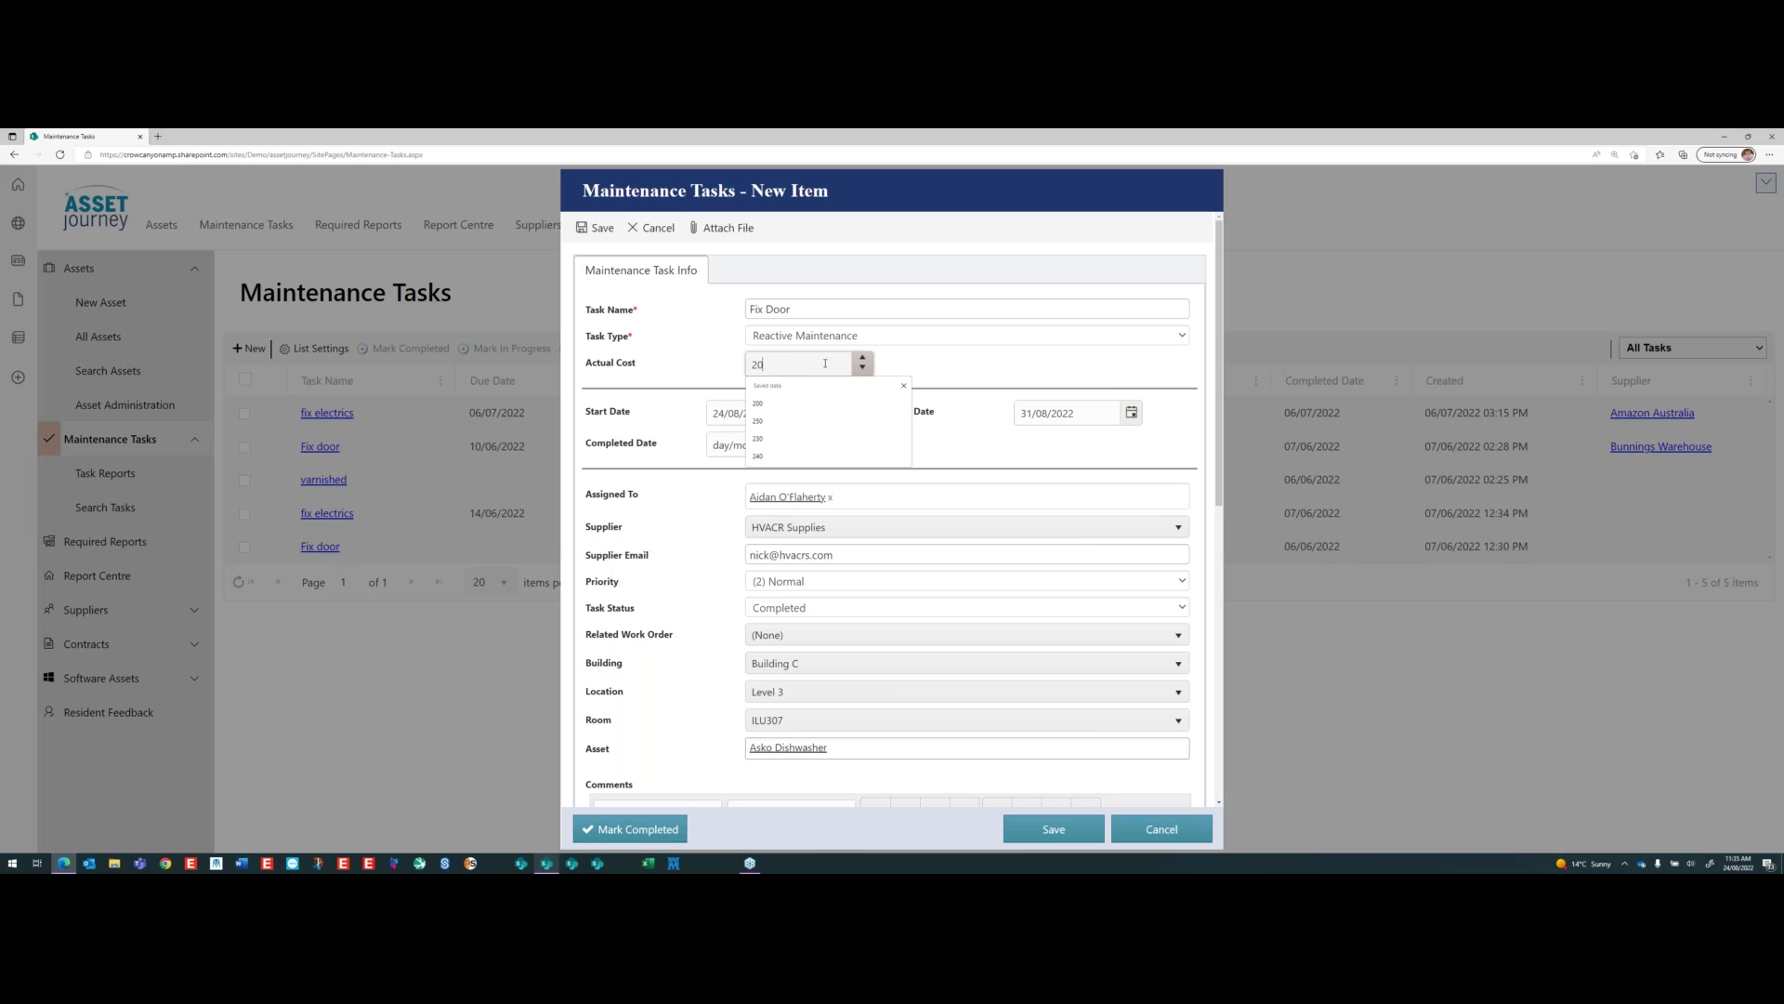
- Set the task's completed date to 24/08/2022 and save the maintenance task
{"action": "left_click", "coordinate": [1041, 825]}
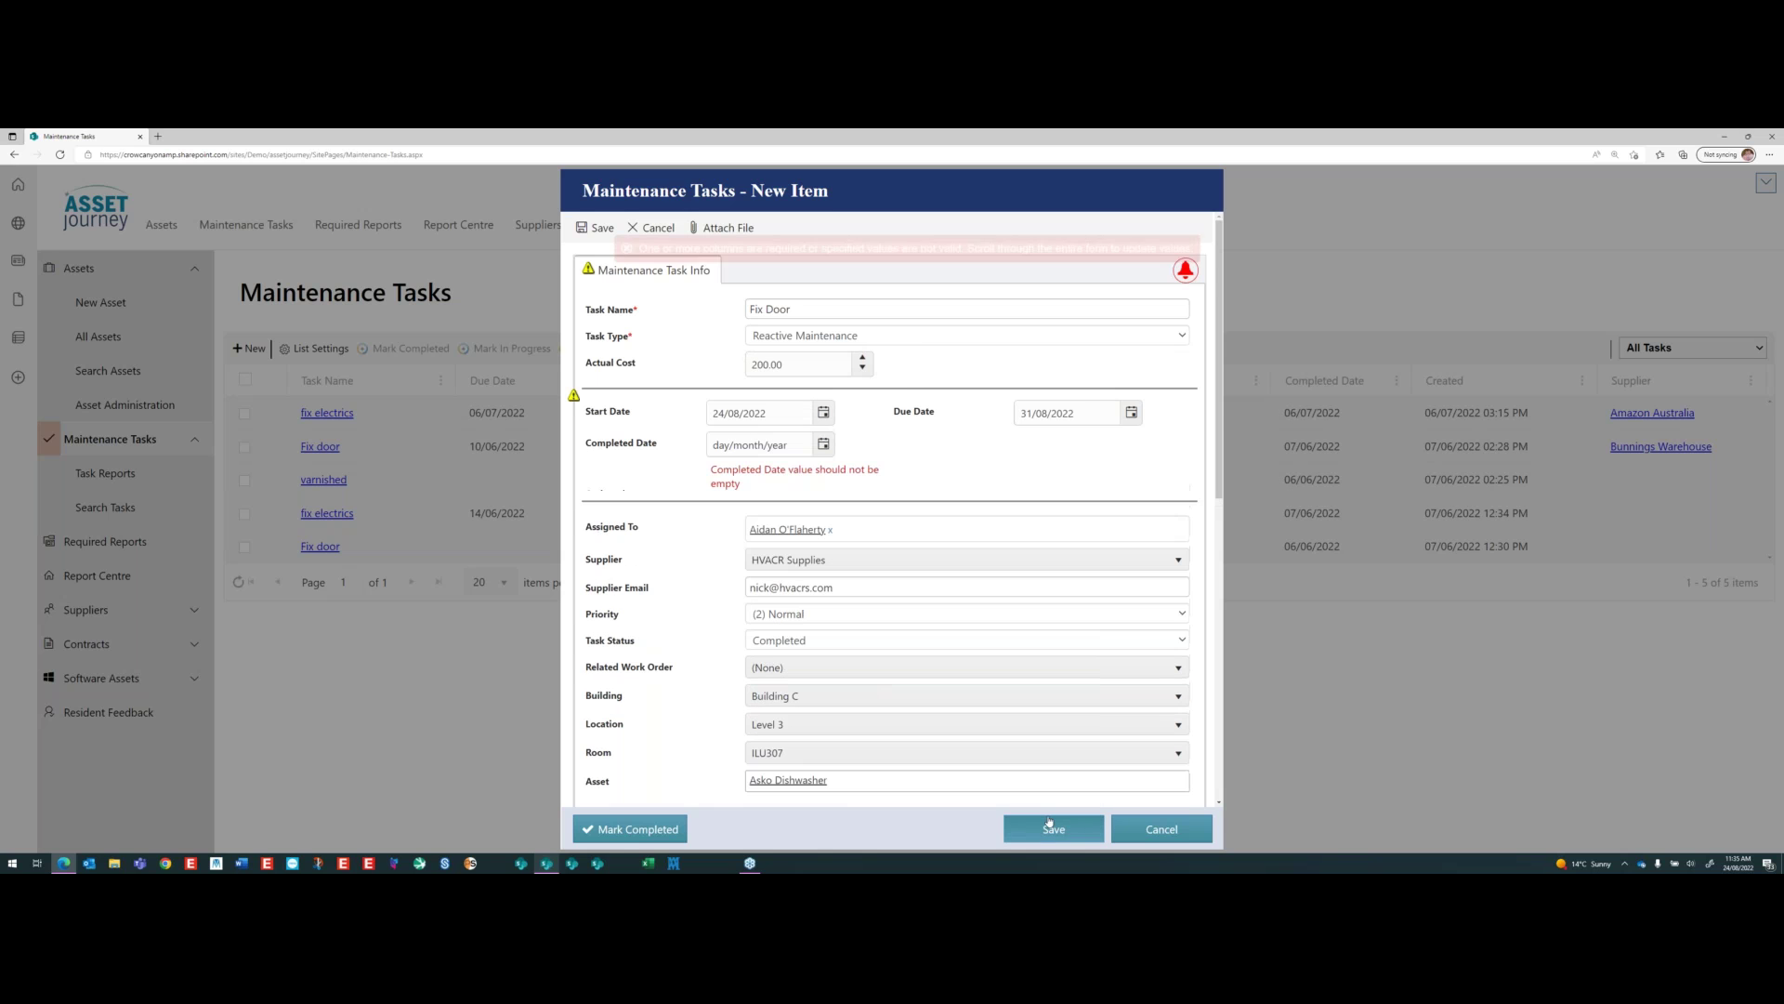
{"action": "left_click", "coordinate": [823, 445]}
{"action": "left_click", "coordinate": [795, 597]}
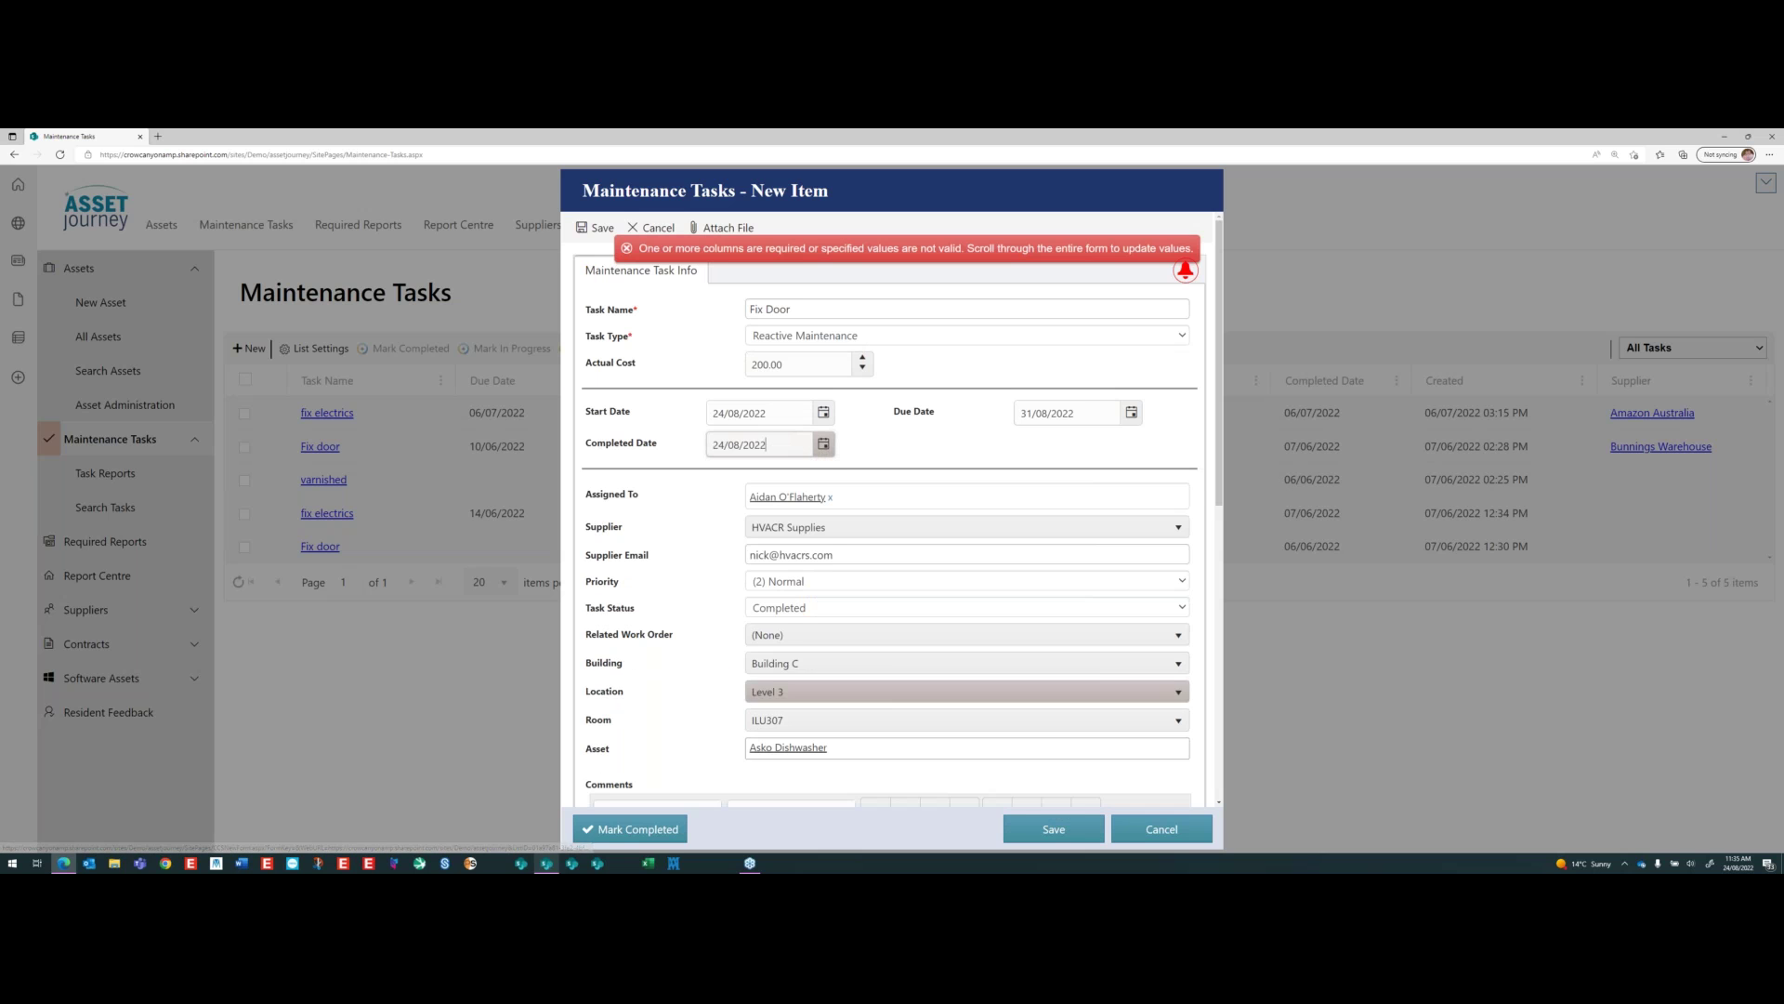
{"action": "scroll", "coordinate": [796, 600], "scroll_direction": "down", "scroll_amount": 5}
{"action": "left_click", "coordinate": [1054, 829]}
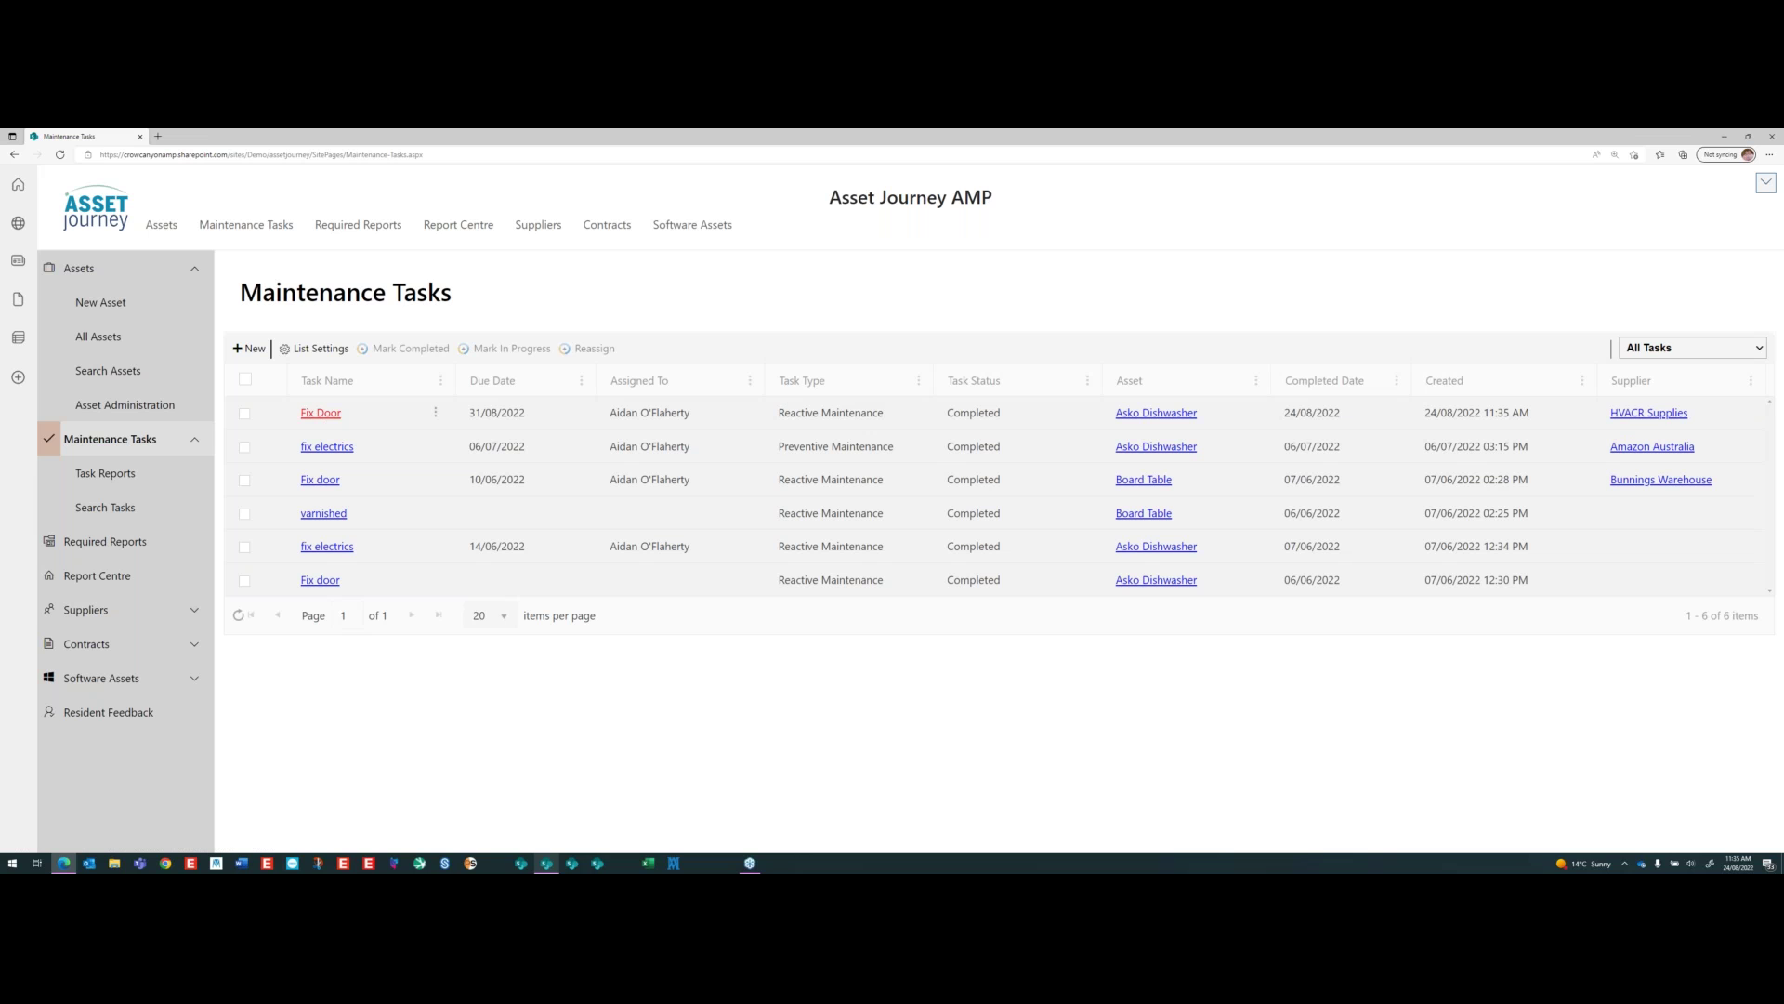
- Review the details of the saved Fix Door task in the Maintenance Tasks list and close it
{"action": "left_click", "coordinate": [321, 413]}
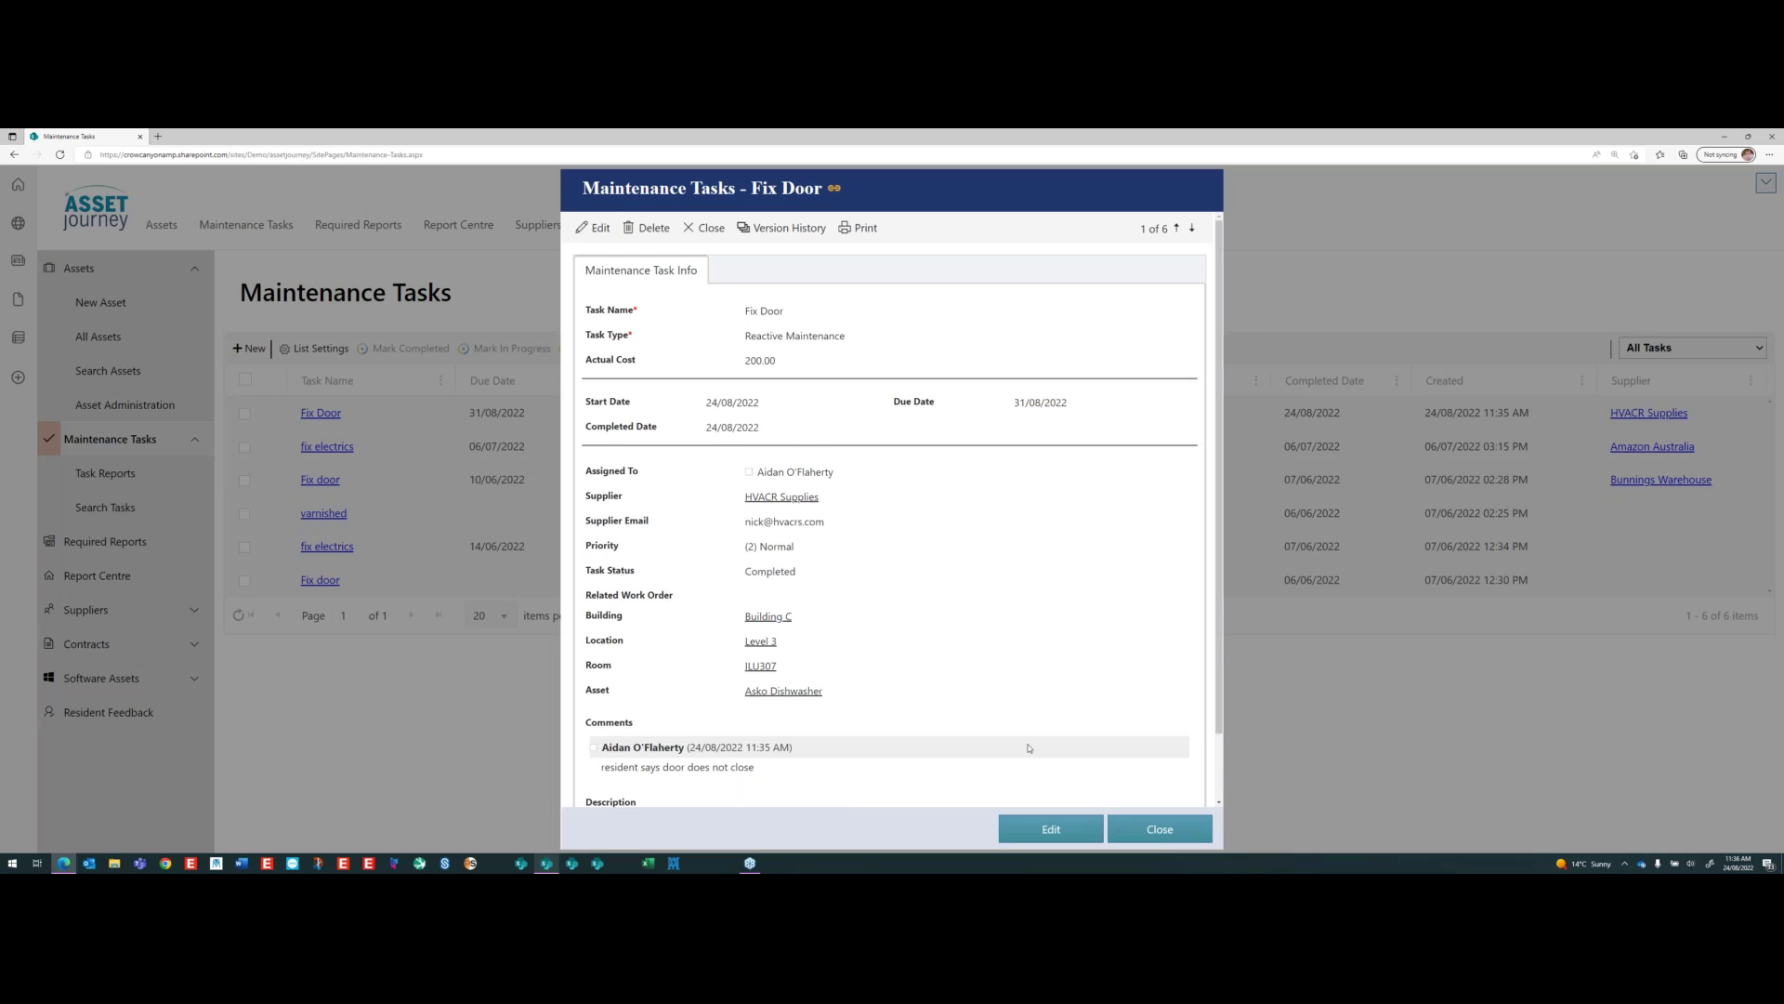
{"action": "left_click", "coordinate": [1159, 828]}
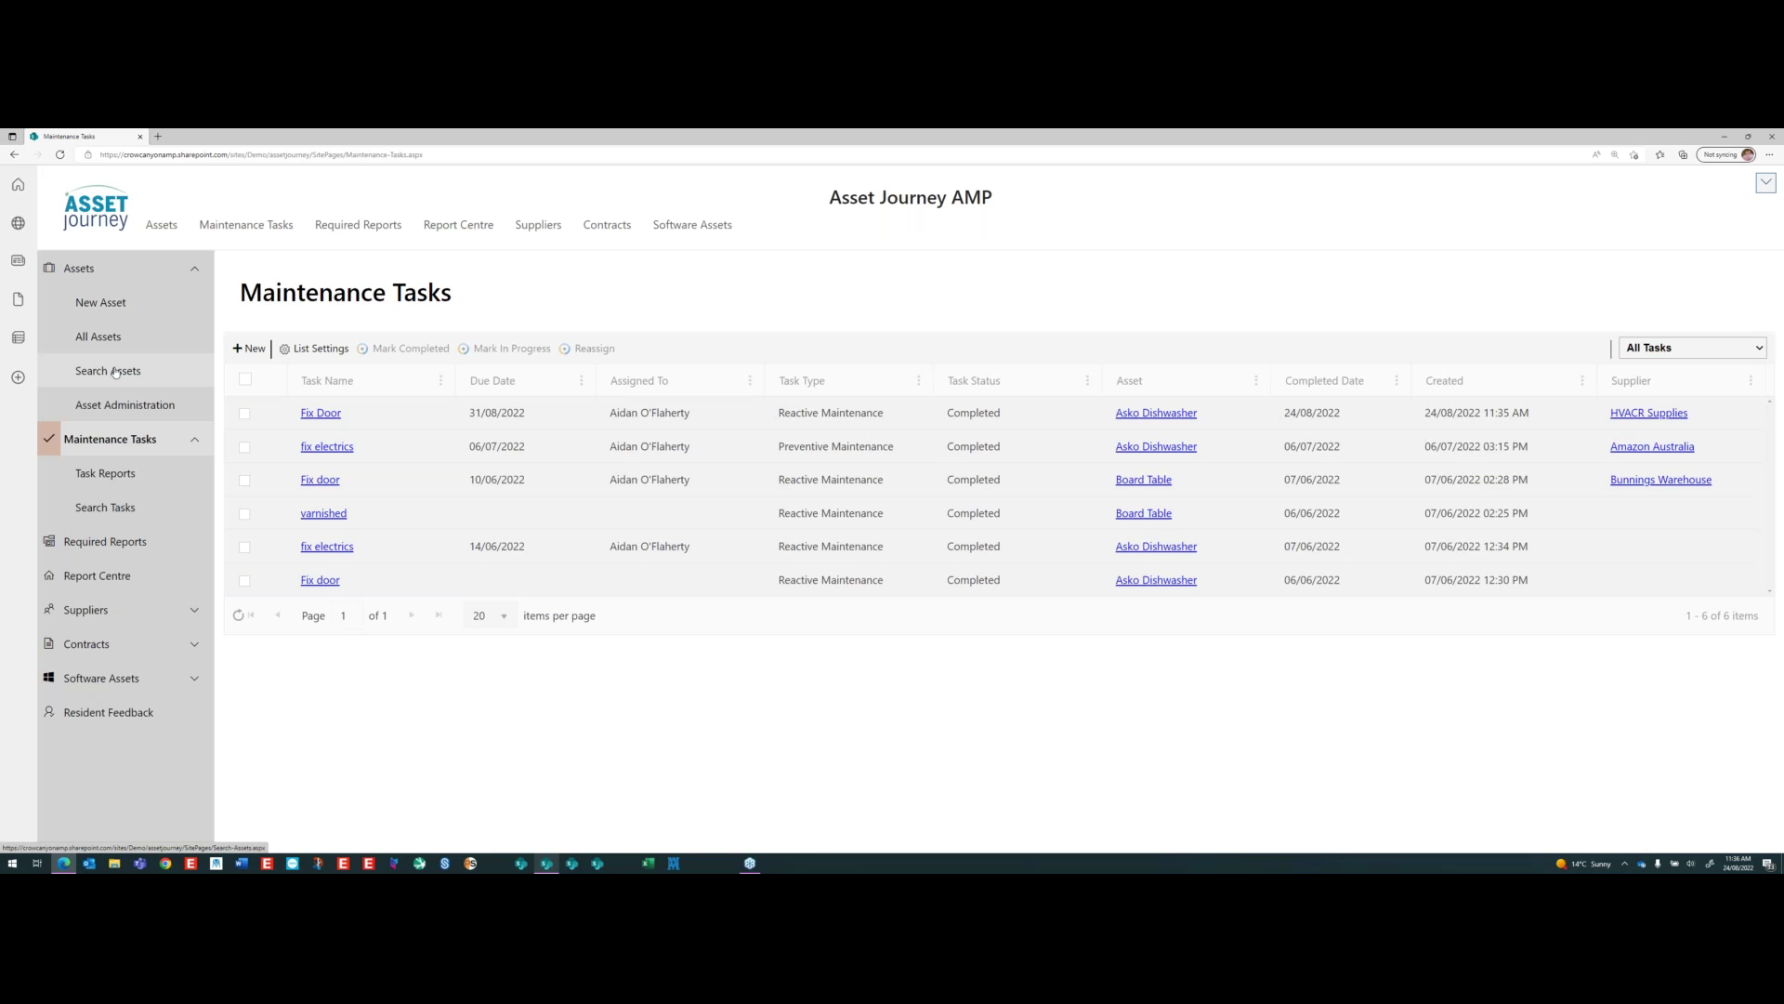
- Open the Asko Dishwasher asset RVP00100 from the last page of the All Assets list on the Assets home page
{"action": "left_click", "coordinate": [131, 273]}
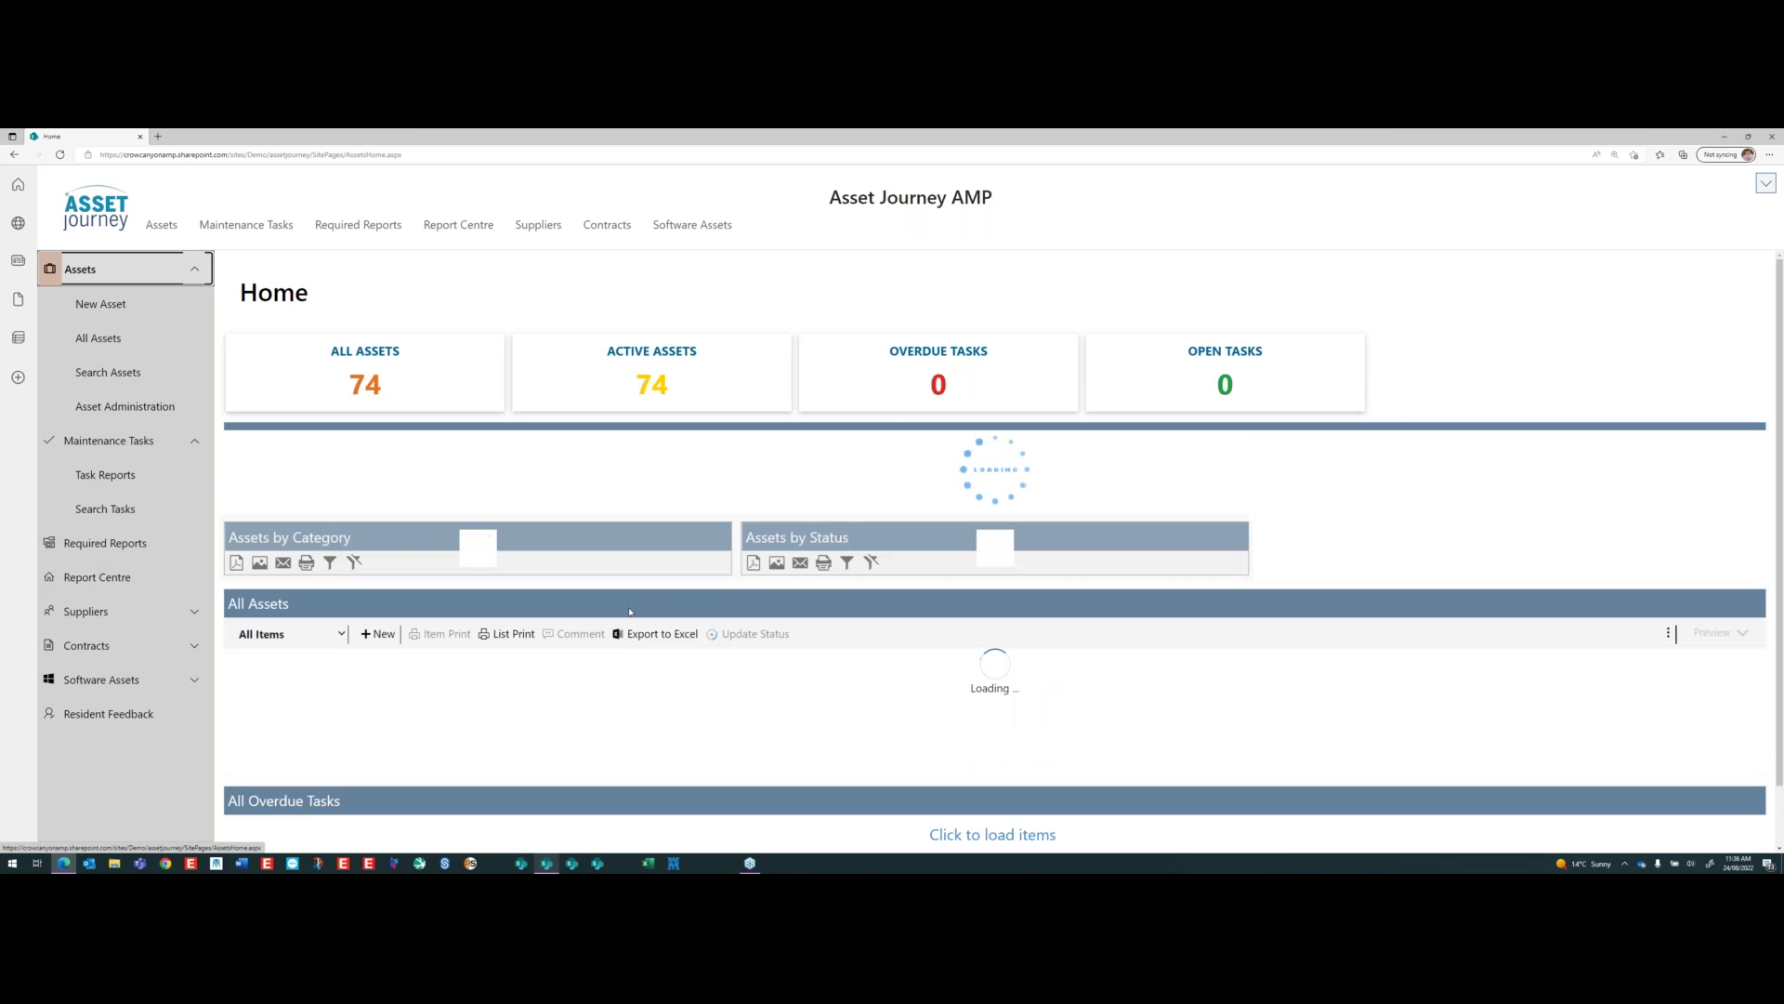
{"action": "scroll", "coordinate": [690, 634], "scroll_direction": "down", "scroll_amount": 1}
{"action": "scroll", "coordinate": [690, 635], "scroll_direction": "down", "scroll_amount": 9}
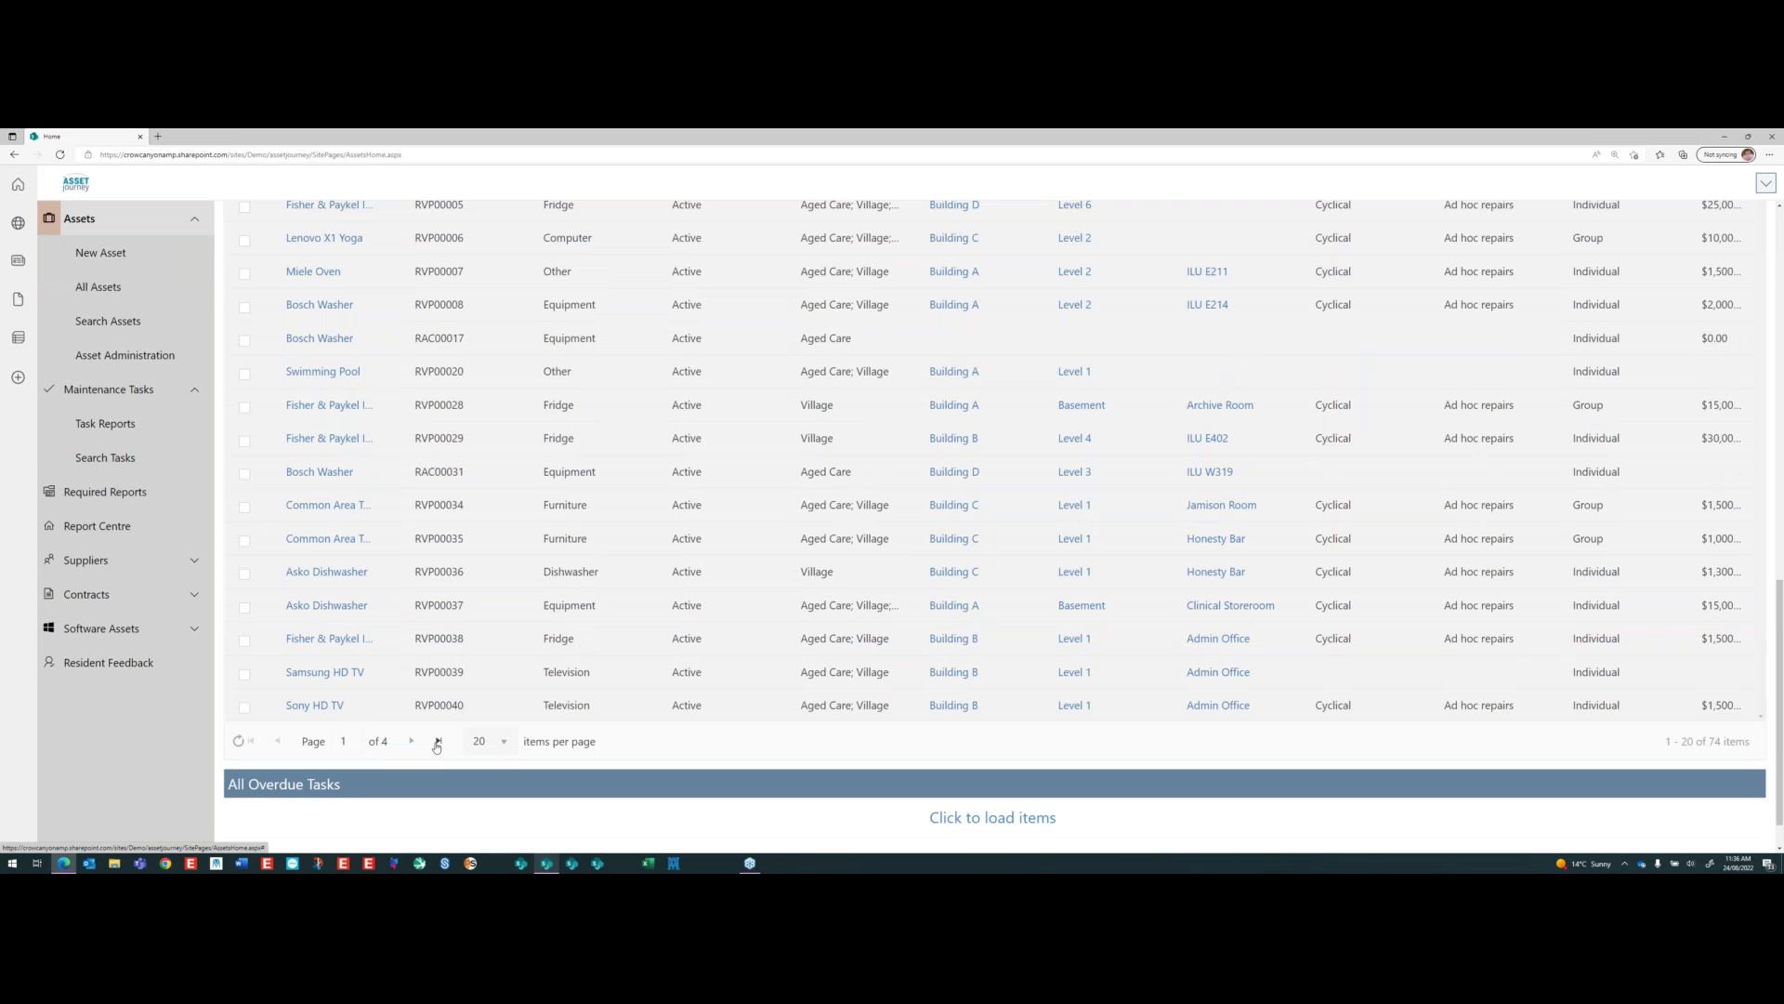
{"action": "left_click", "coordinate": [440, 742]}
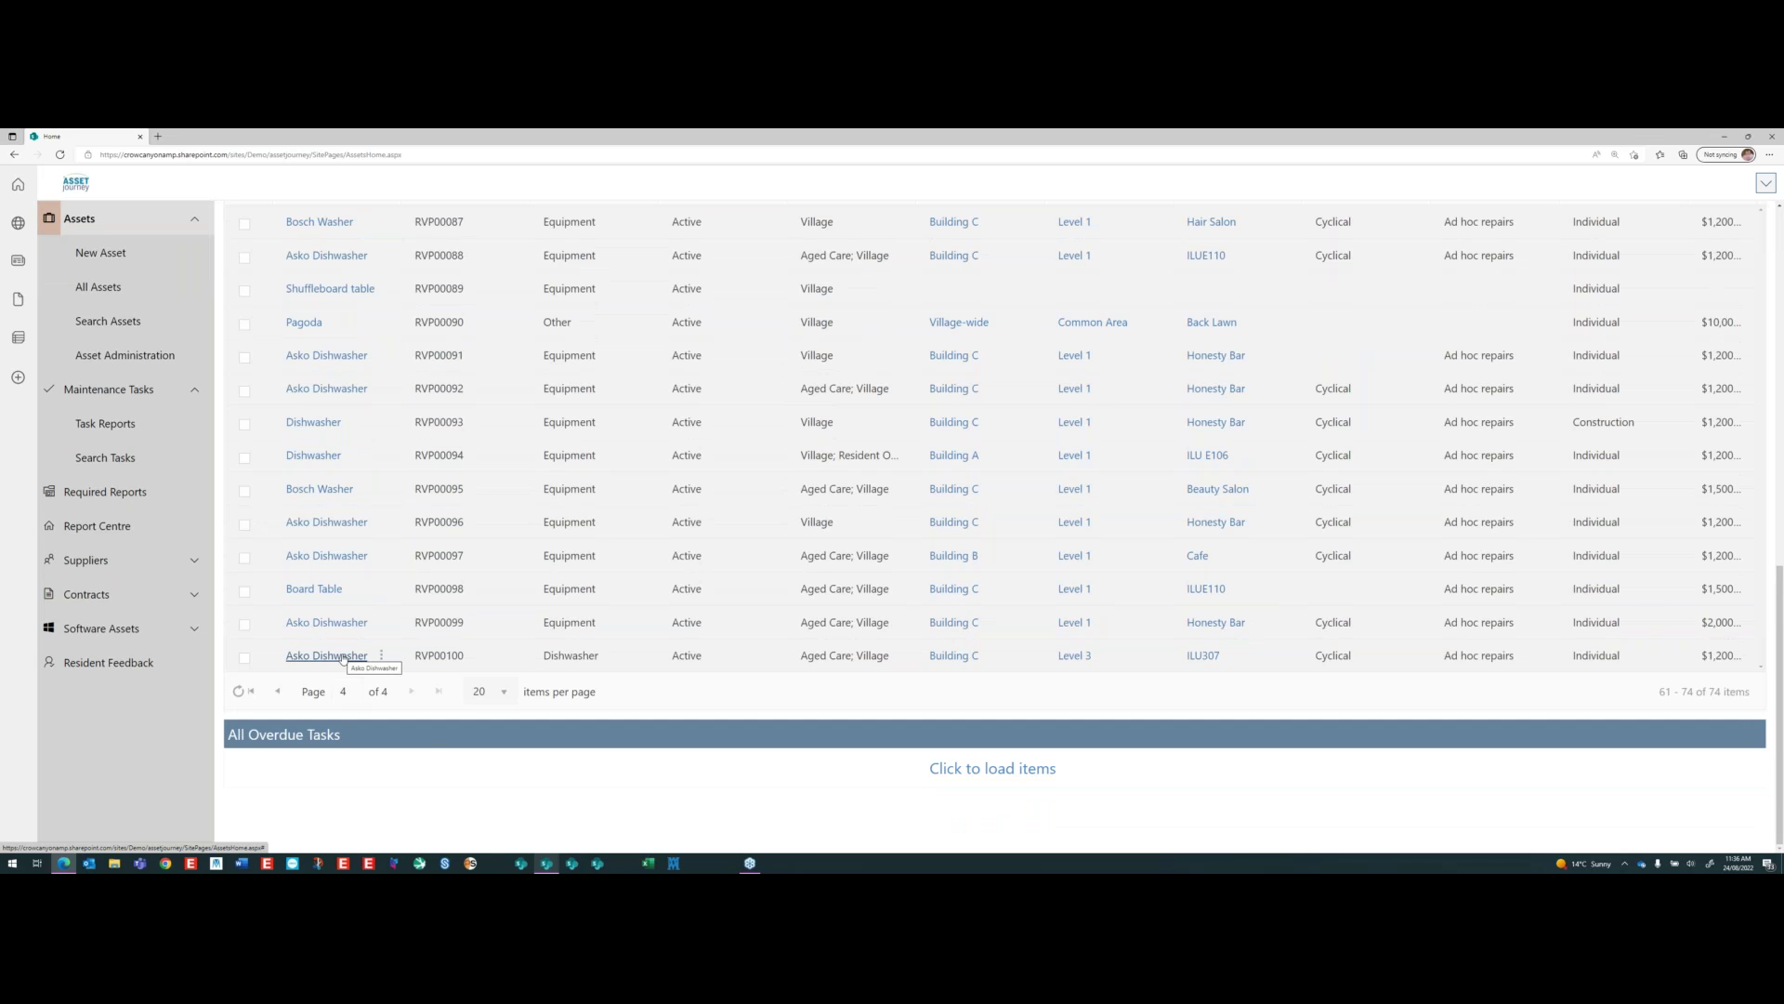
{"action": "left_click", "coordinate": [343, 656]}
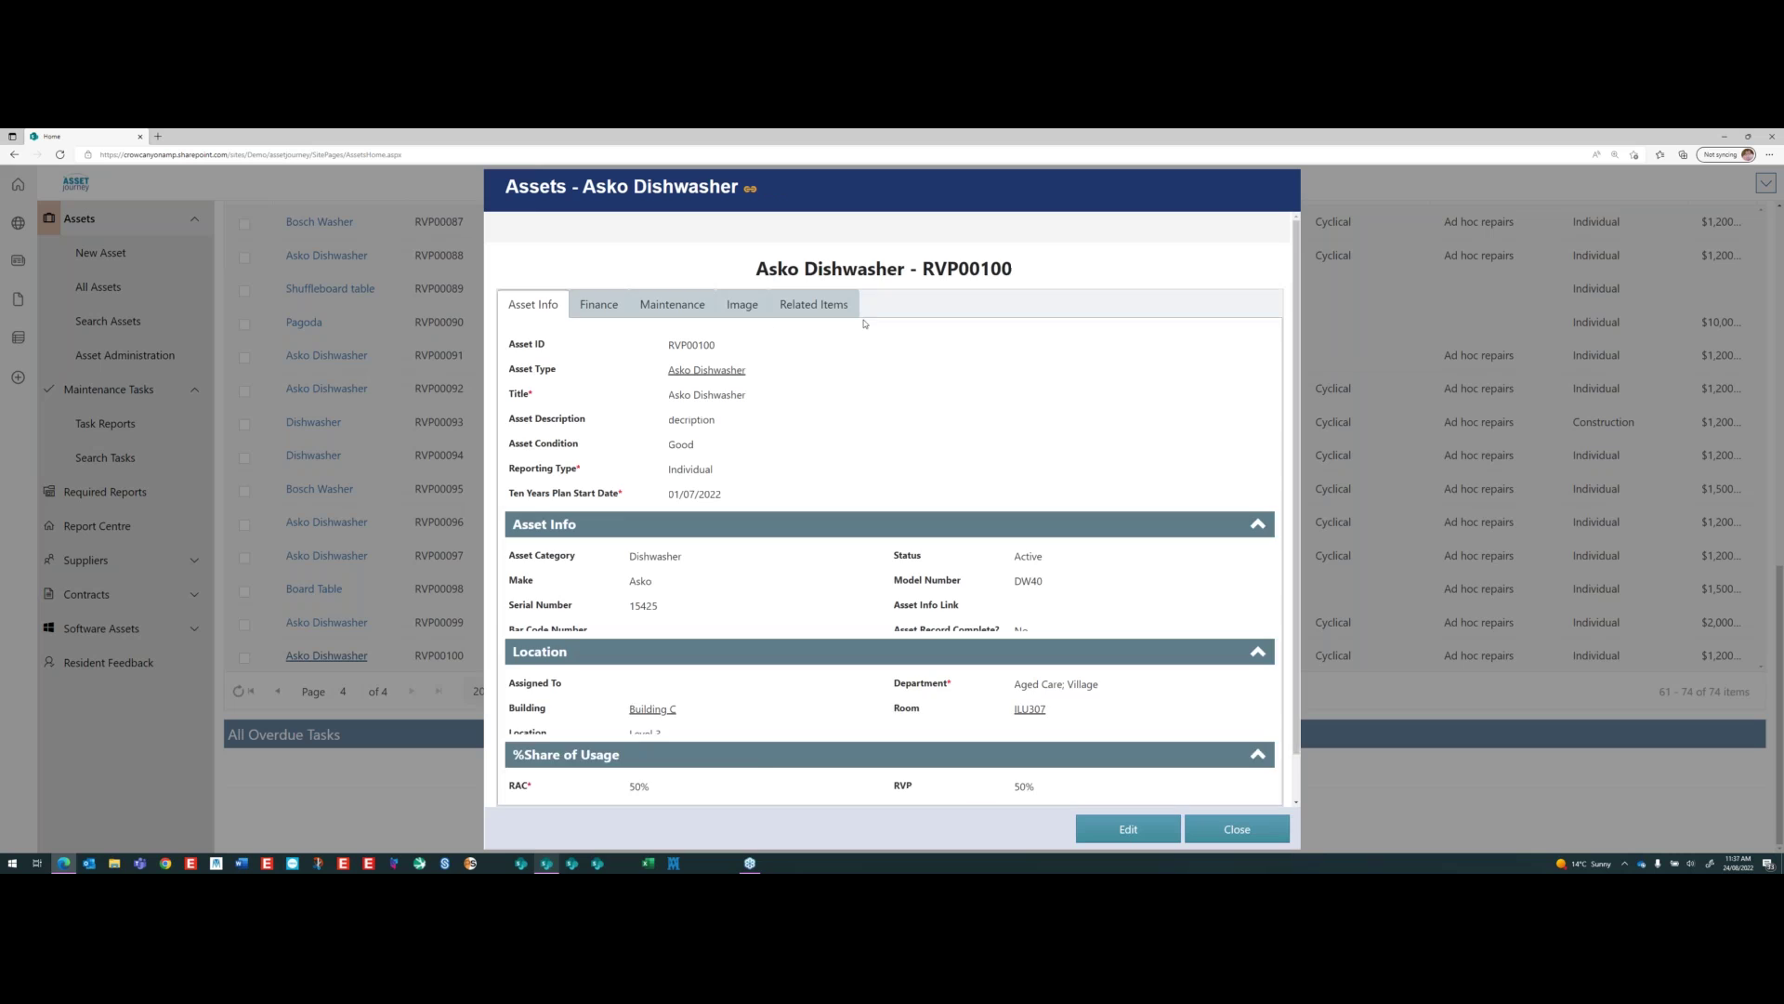
- Open asset RVP00100 for editing and examine its preventive and reactive maintenance task lists
{"action": "left_click", "coordinate": [1134, 842]}
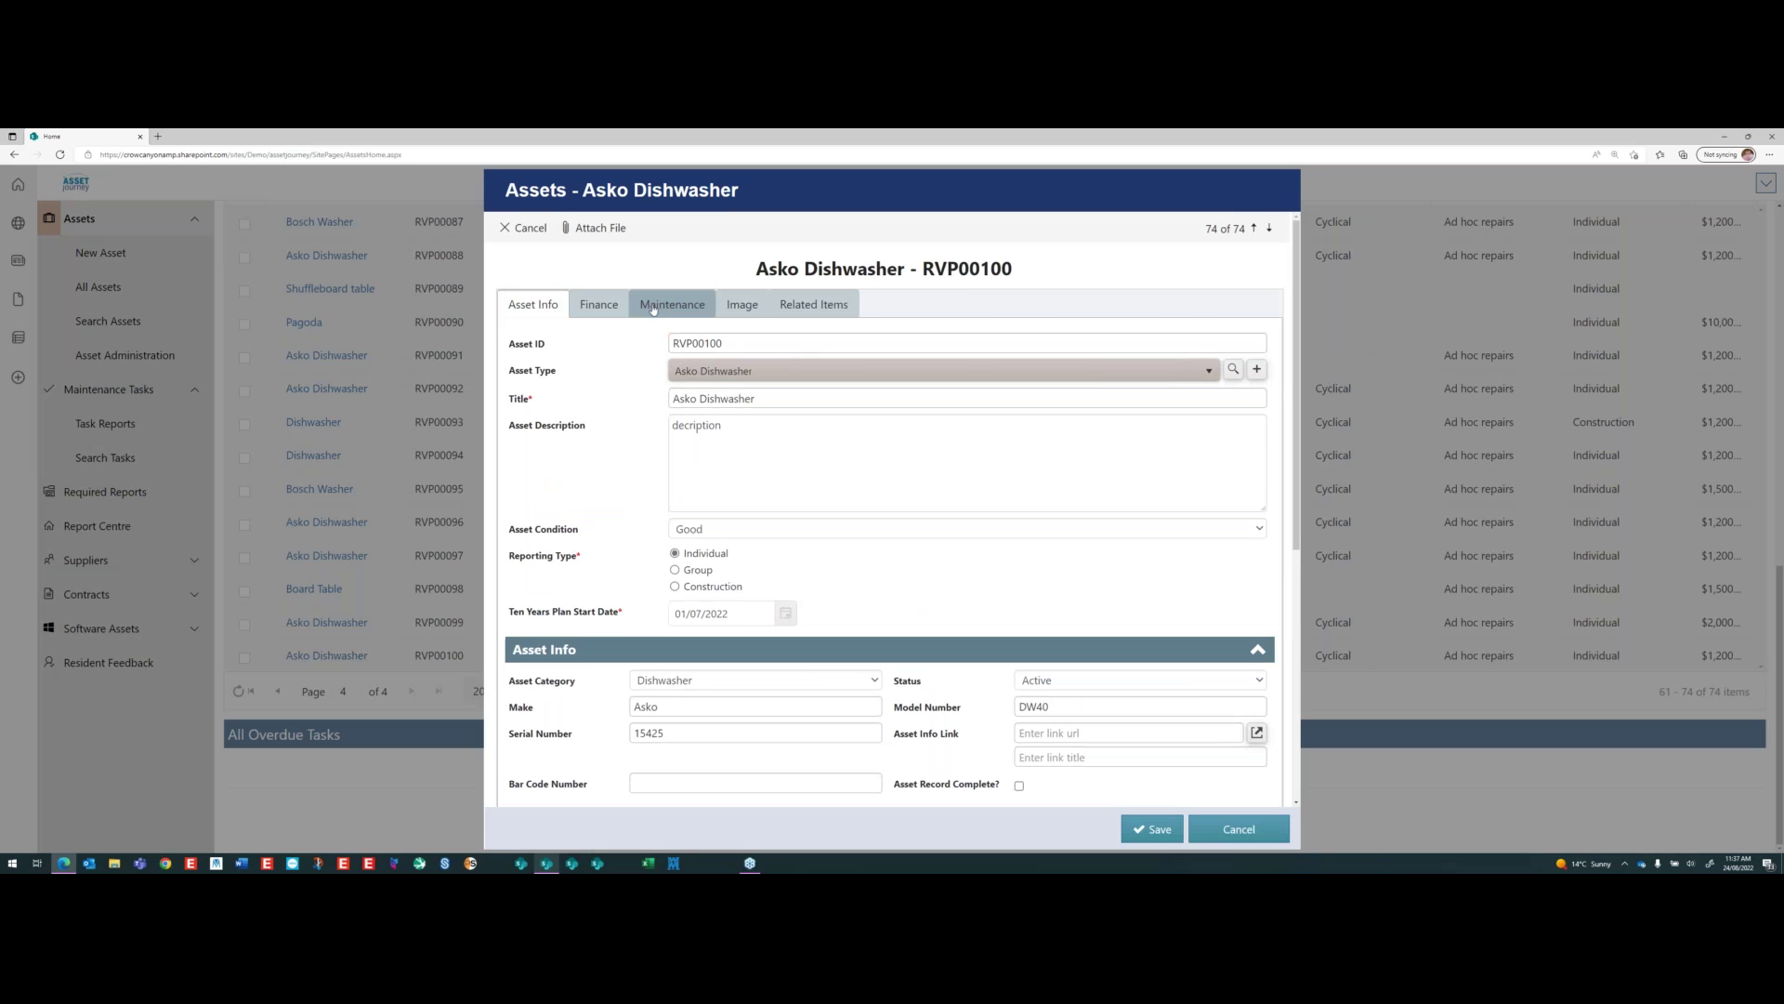
{"action": "left_click", "coordinate": [672, 304]}
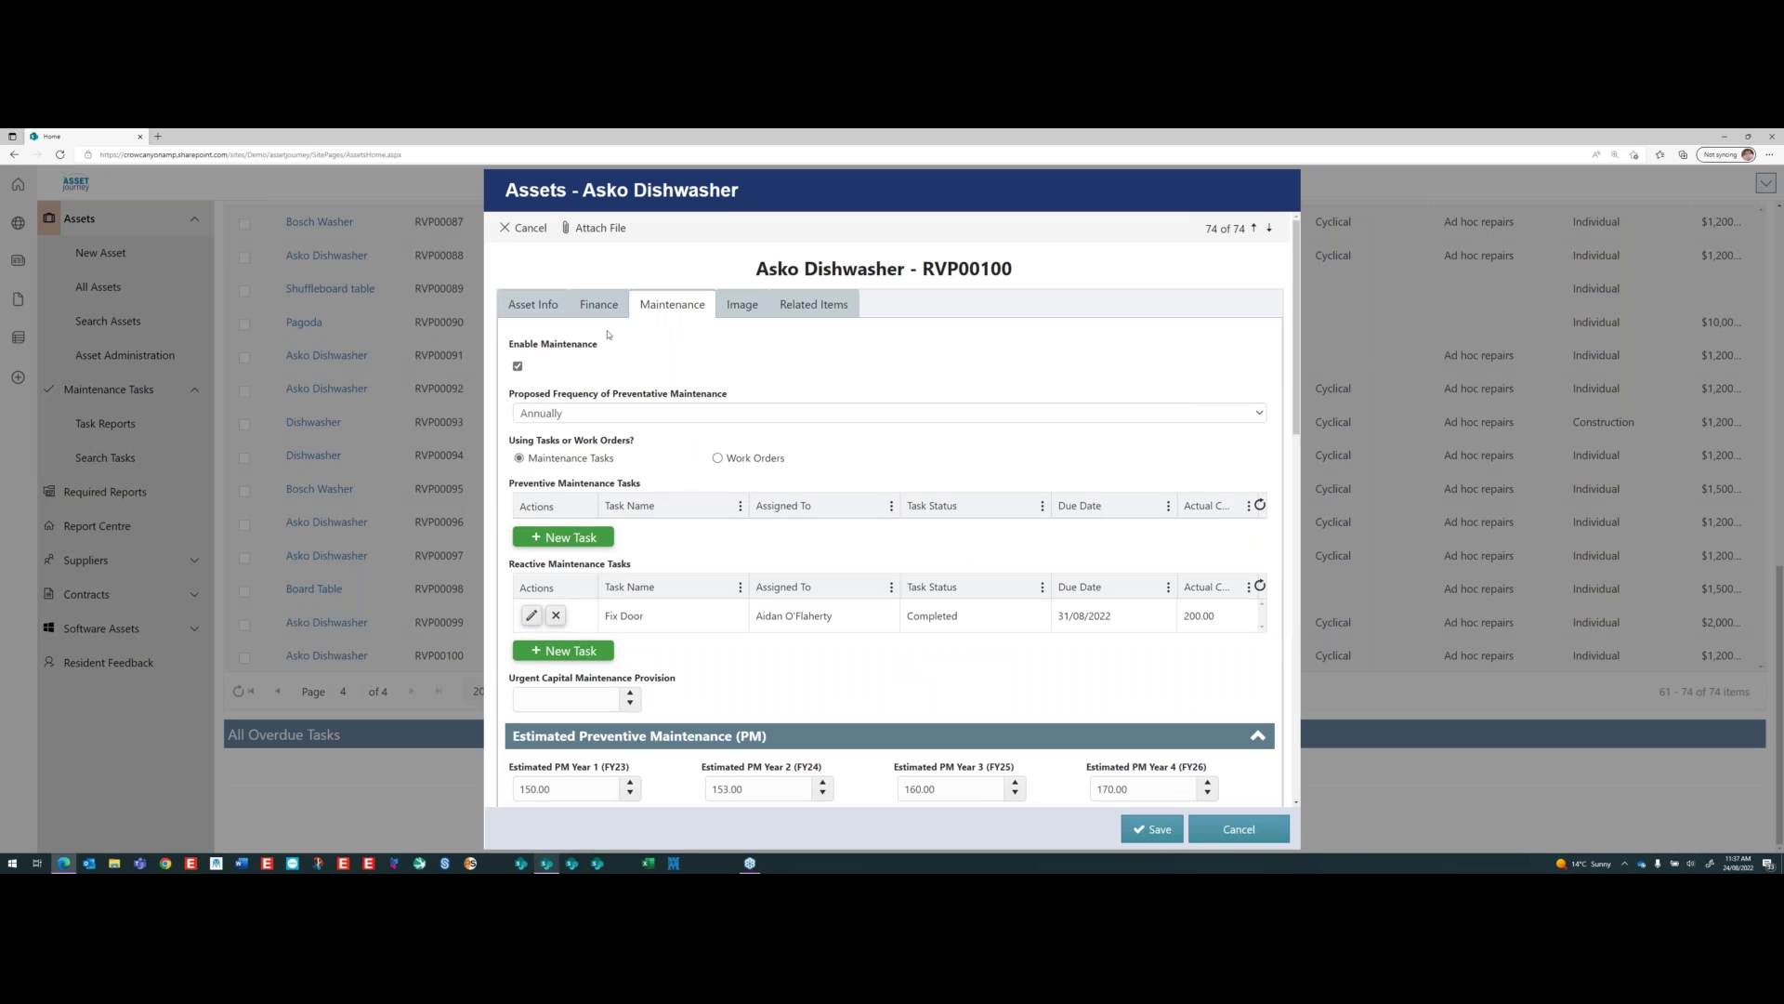
{"action": "scroll", "coordinate": [539, 465], "scroll_direction": "down", "scroll_amount": 1}
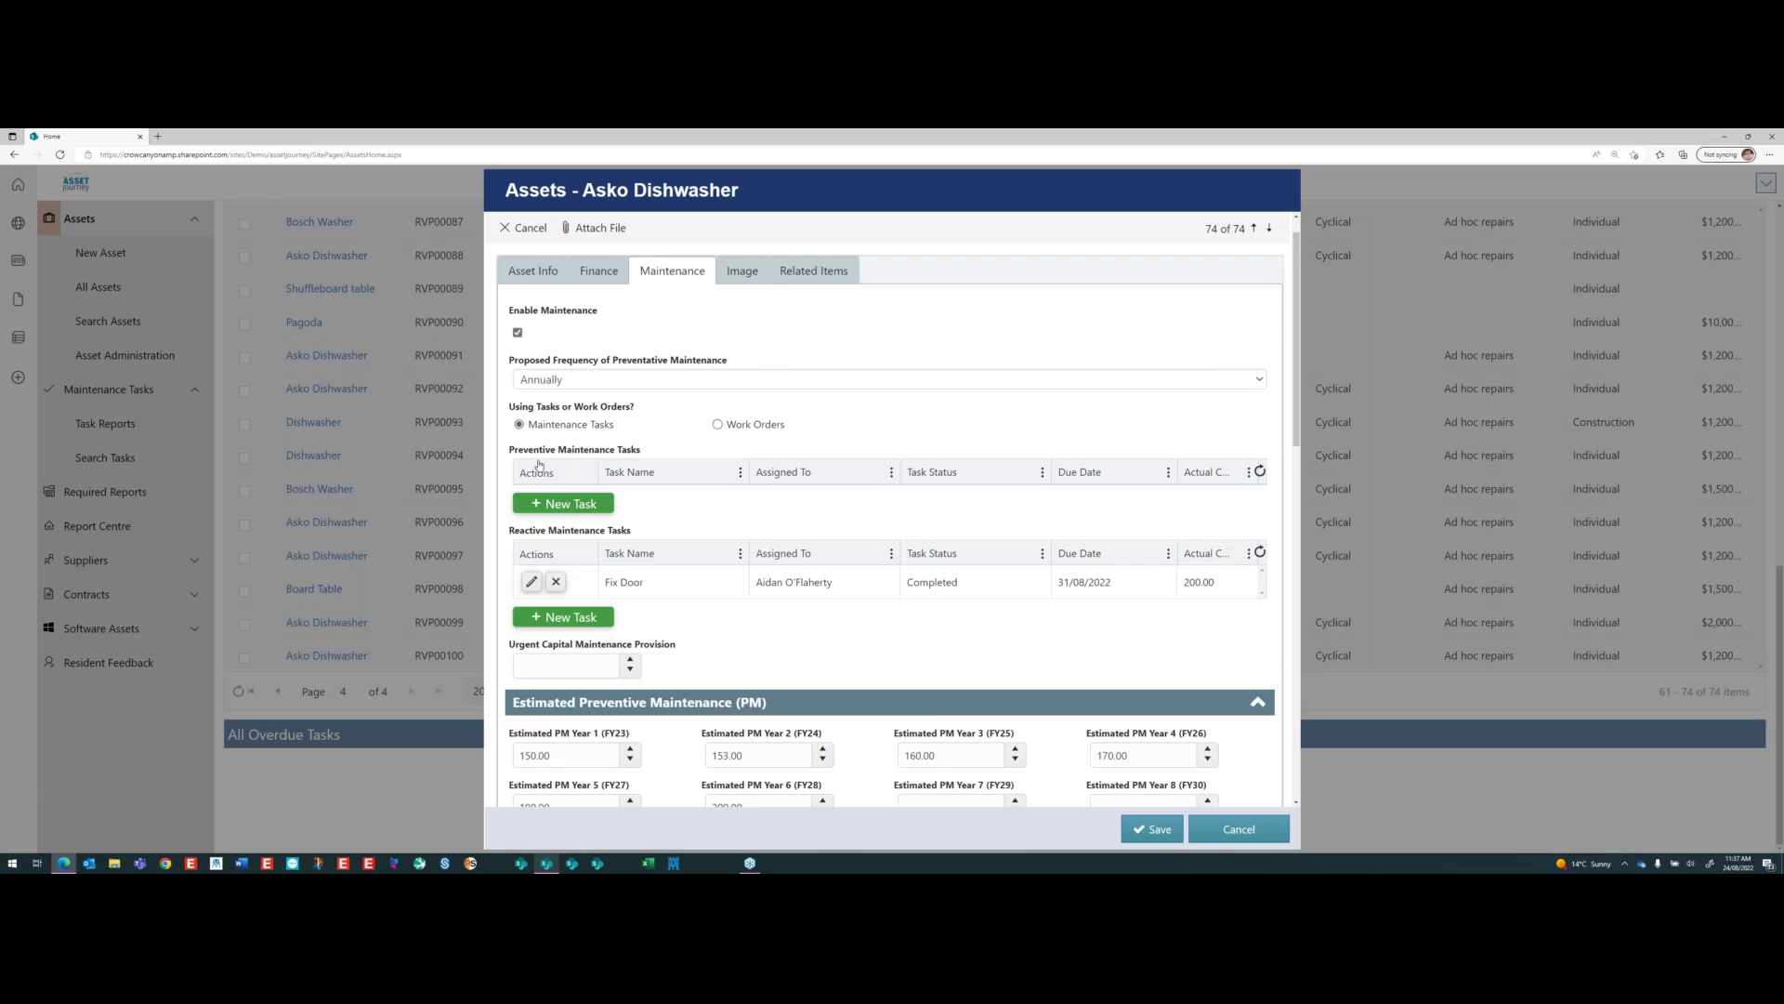
{"action": "scroll", "coordinate": [539, 466], "scroll_direction": "down", "scroll_amount": 1}
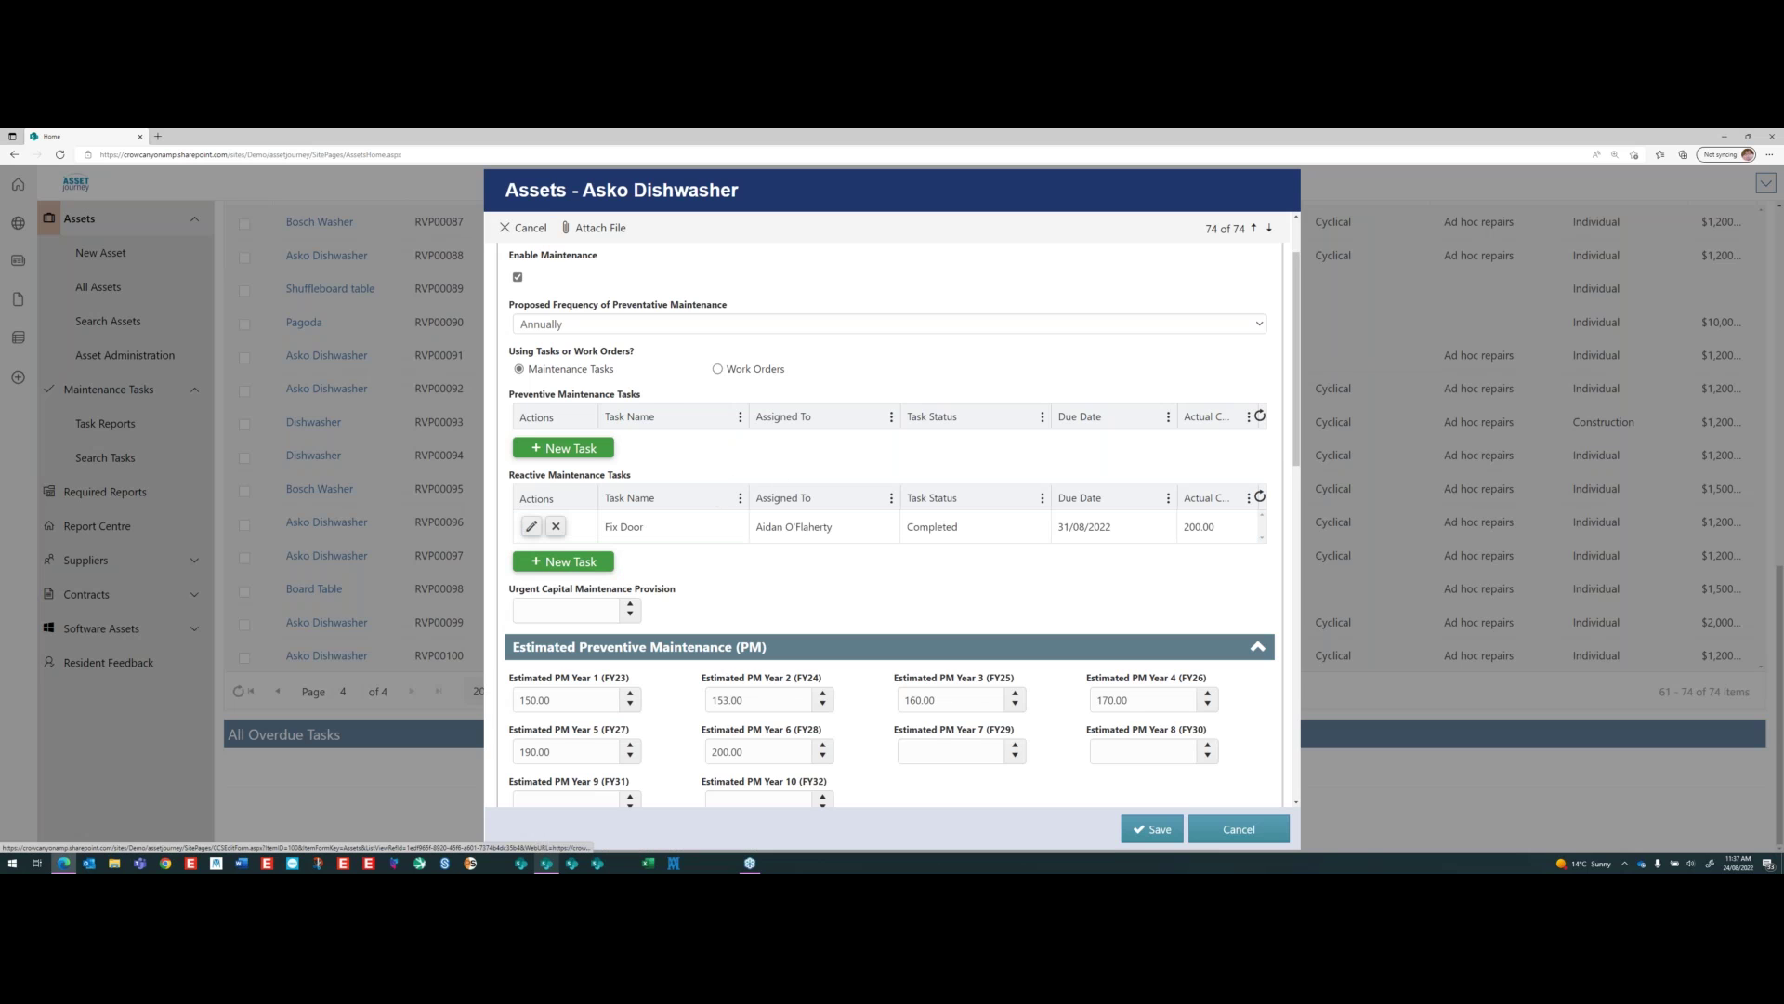
- View a blank reactive maintenance task form, discard it, and cancel editing of the RVP00100 asset
{"action": "left_click", "coordinate": [577, 563]}
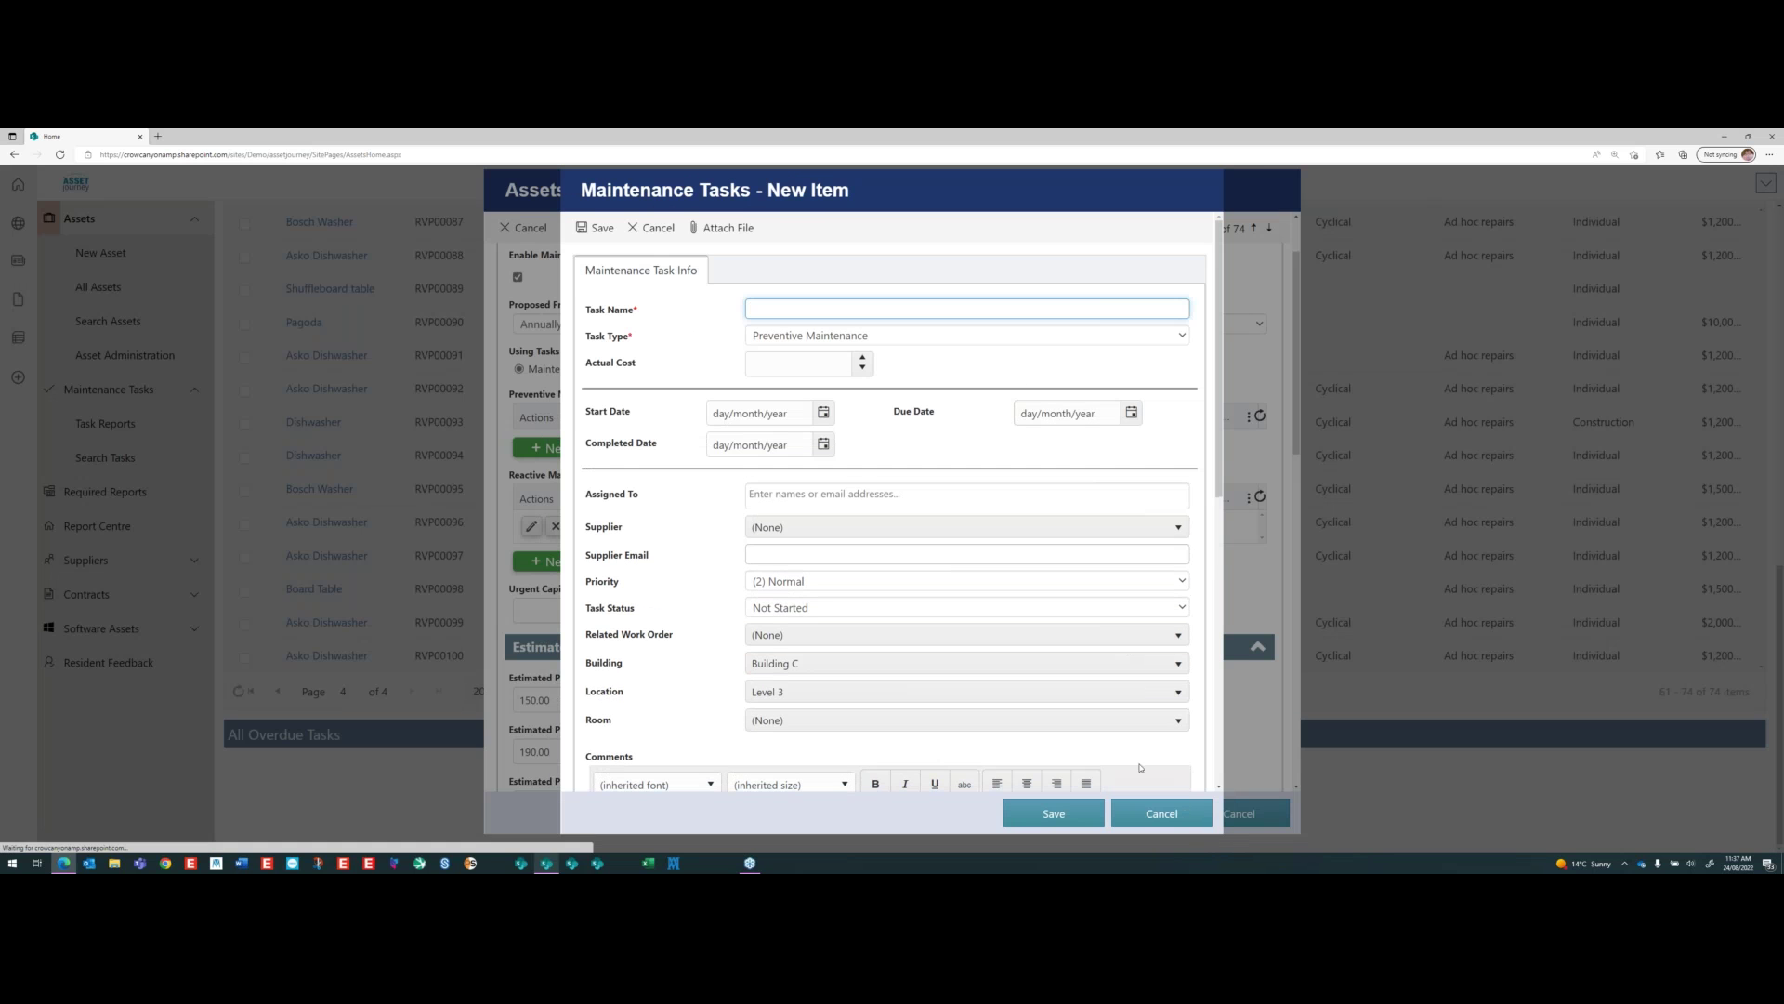
{"action": "key", "text": "Escape"}
{"action": "scroll", "coordinate": [854, 515], "scroll_direction": "down", "scroll_amount": 10}
{"action": "scroll", "coordinate": [855, 514], "scroll_direction": "up", "scroll_amount": 5}
{"action": "scroll", "coordinate": [854, 515], "scroll_direction": "up", "scroll_amount": 8}
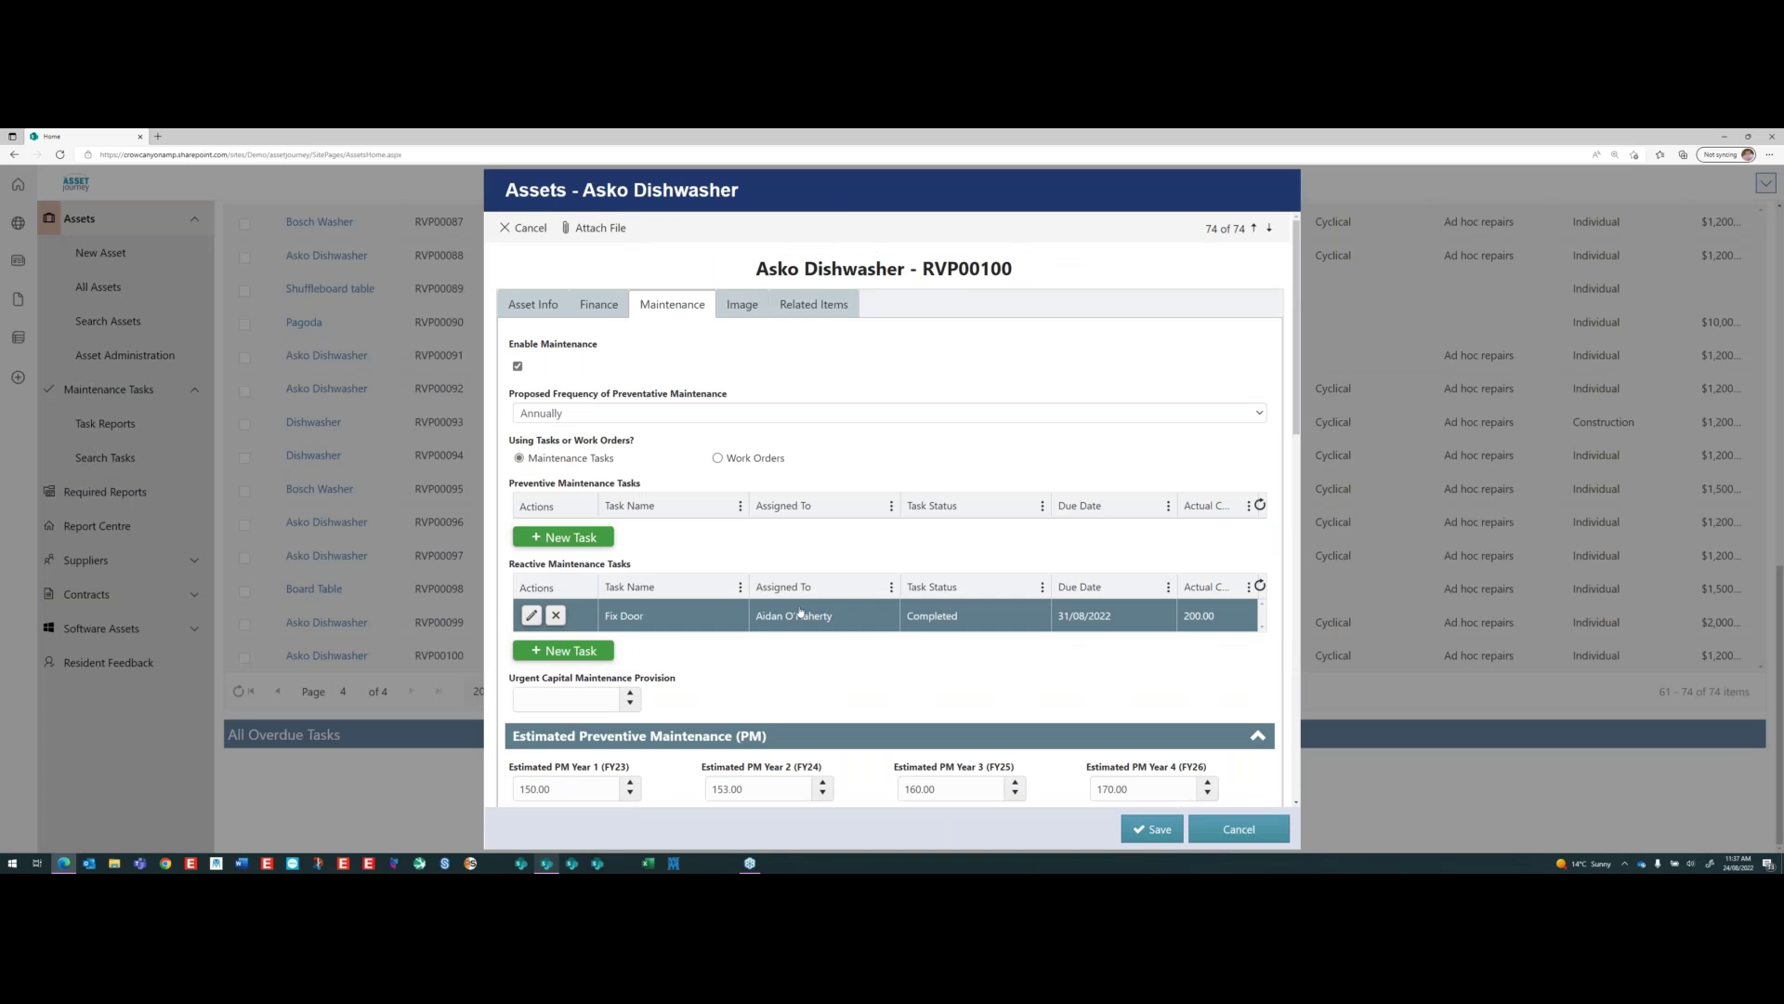
{"action": "left_click", "coordinate": [1237, 828]}
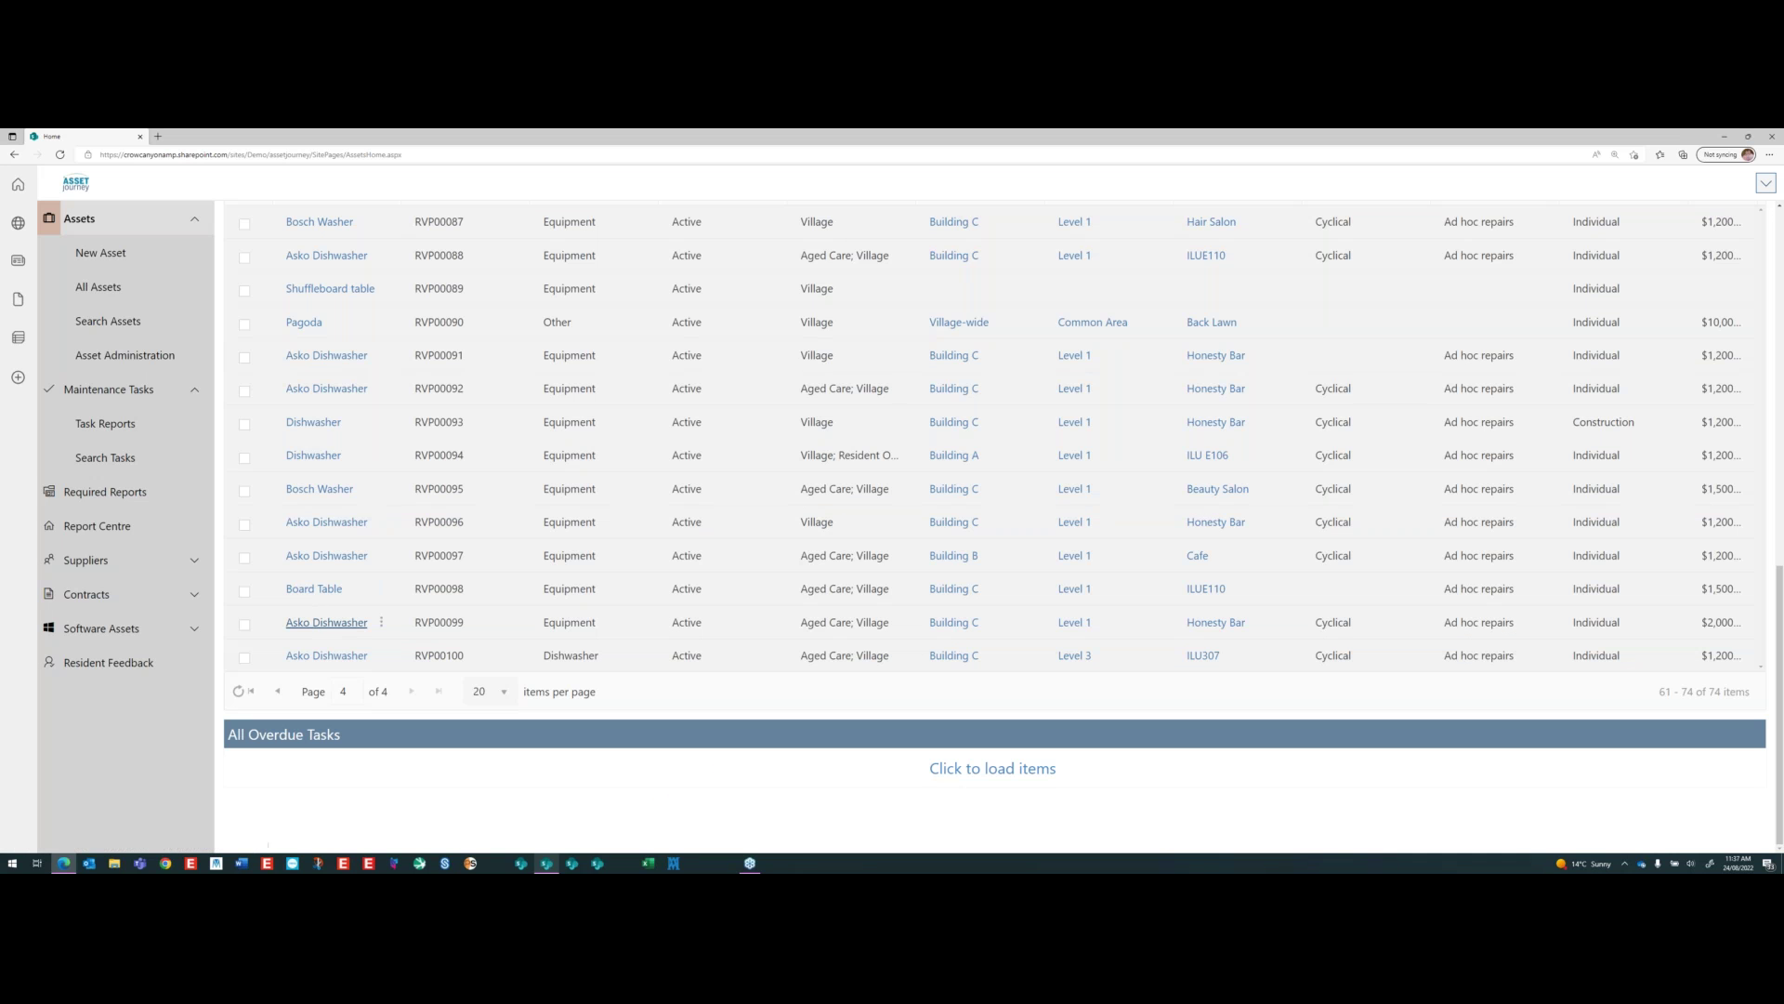
- Open the Asko Dishwasher asset RVP00099 and examine its estimated and actual maintenance costs
{"action": "left_click", "coordinate": [311, 623]}
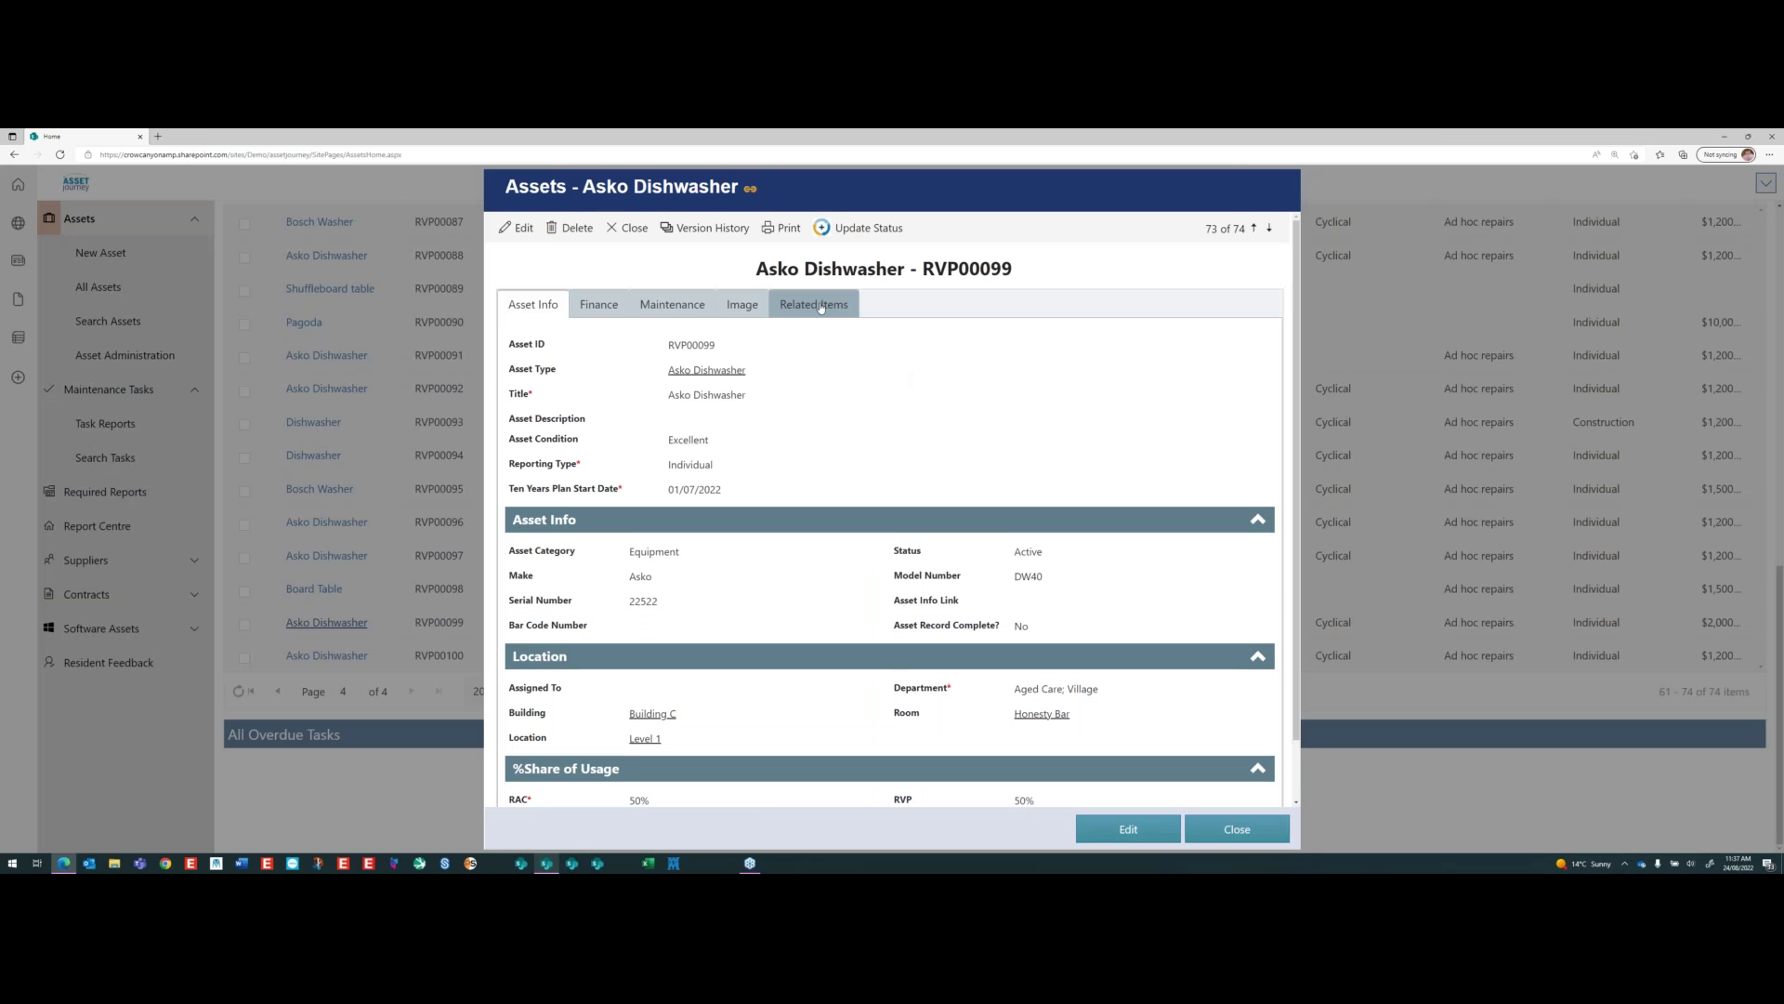
{"action": "left_click", "coordinate": [700, 306]}
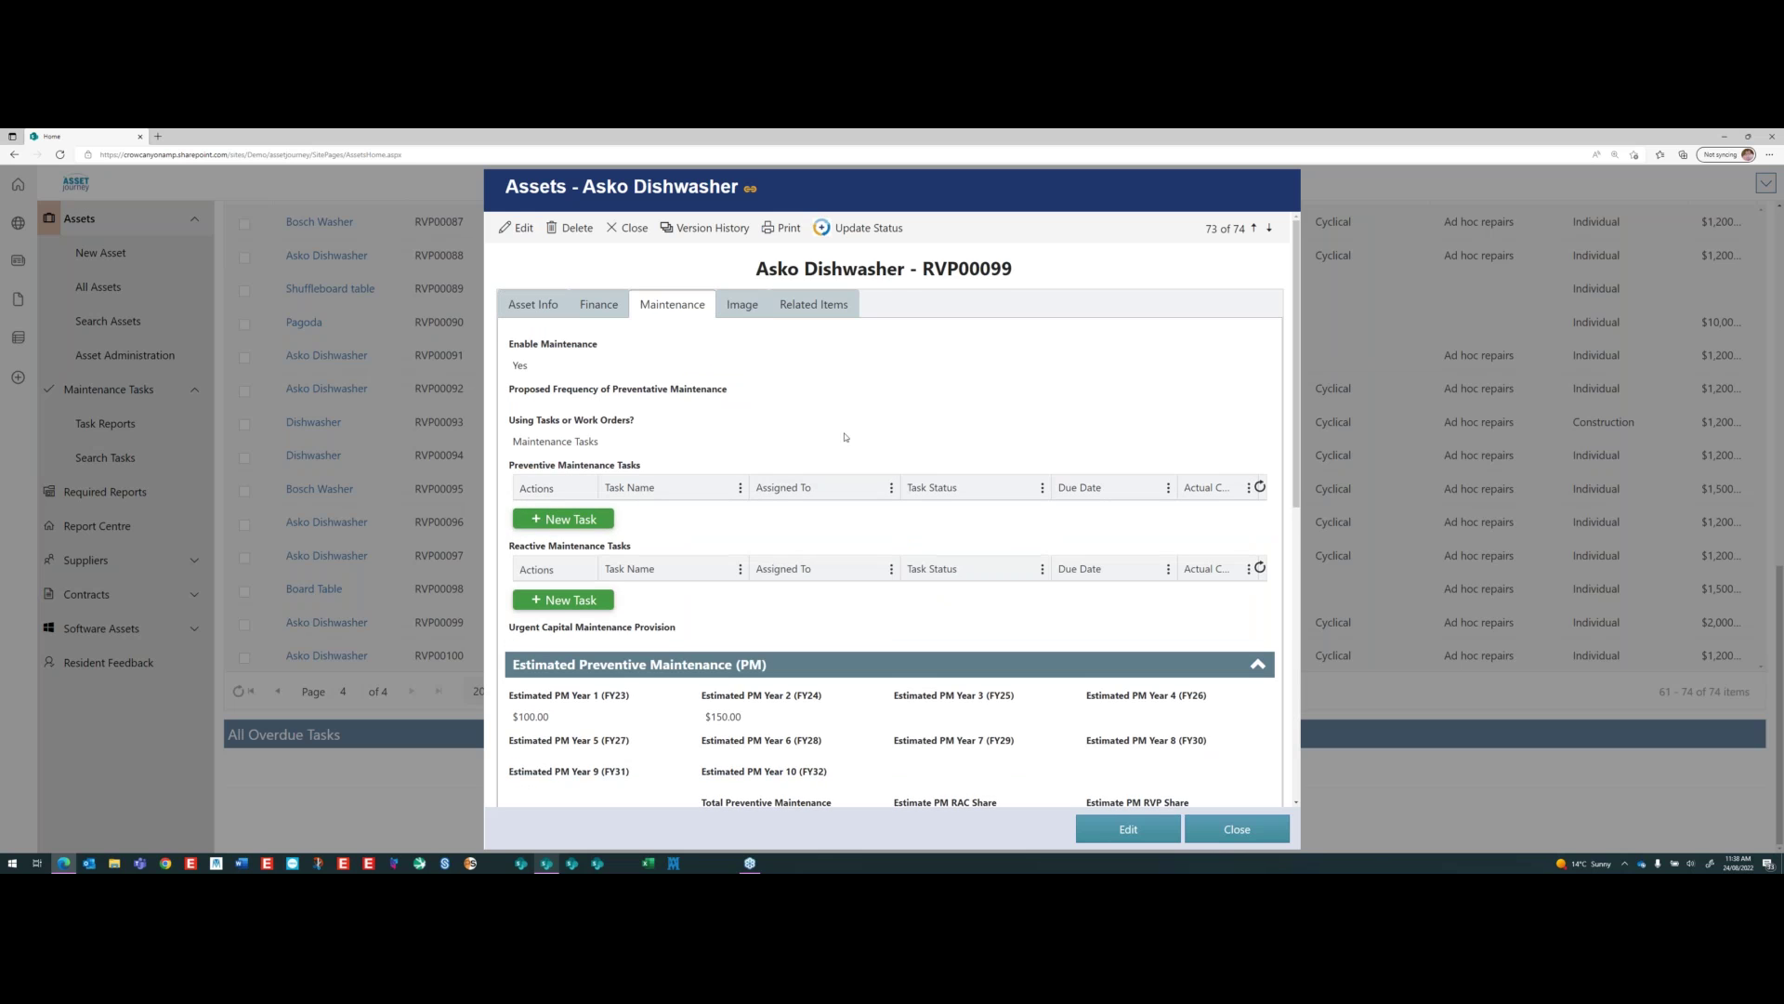
{"action": "scroll", "coordinate": [845, 436], "scroll_direction": "down", "scroll_amount": 10}
{"action": "scroll", "coordinate": [846, 436], "scroll_direction": "up", "scroll_amount": 10}
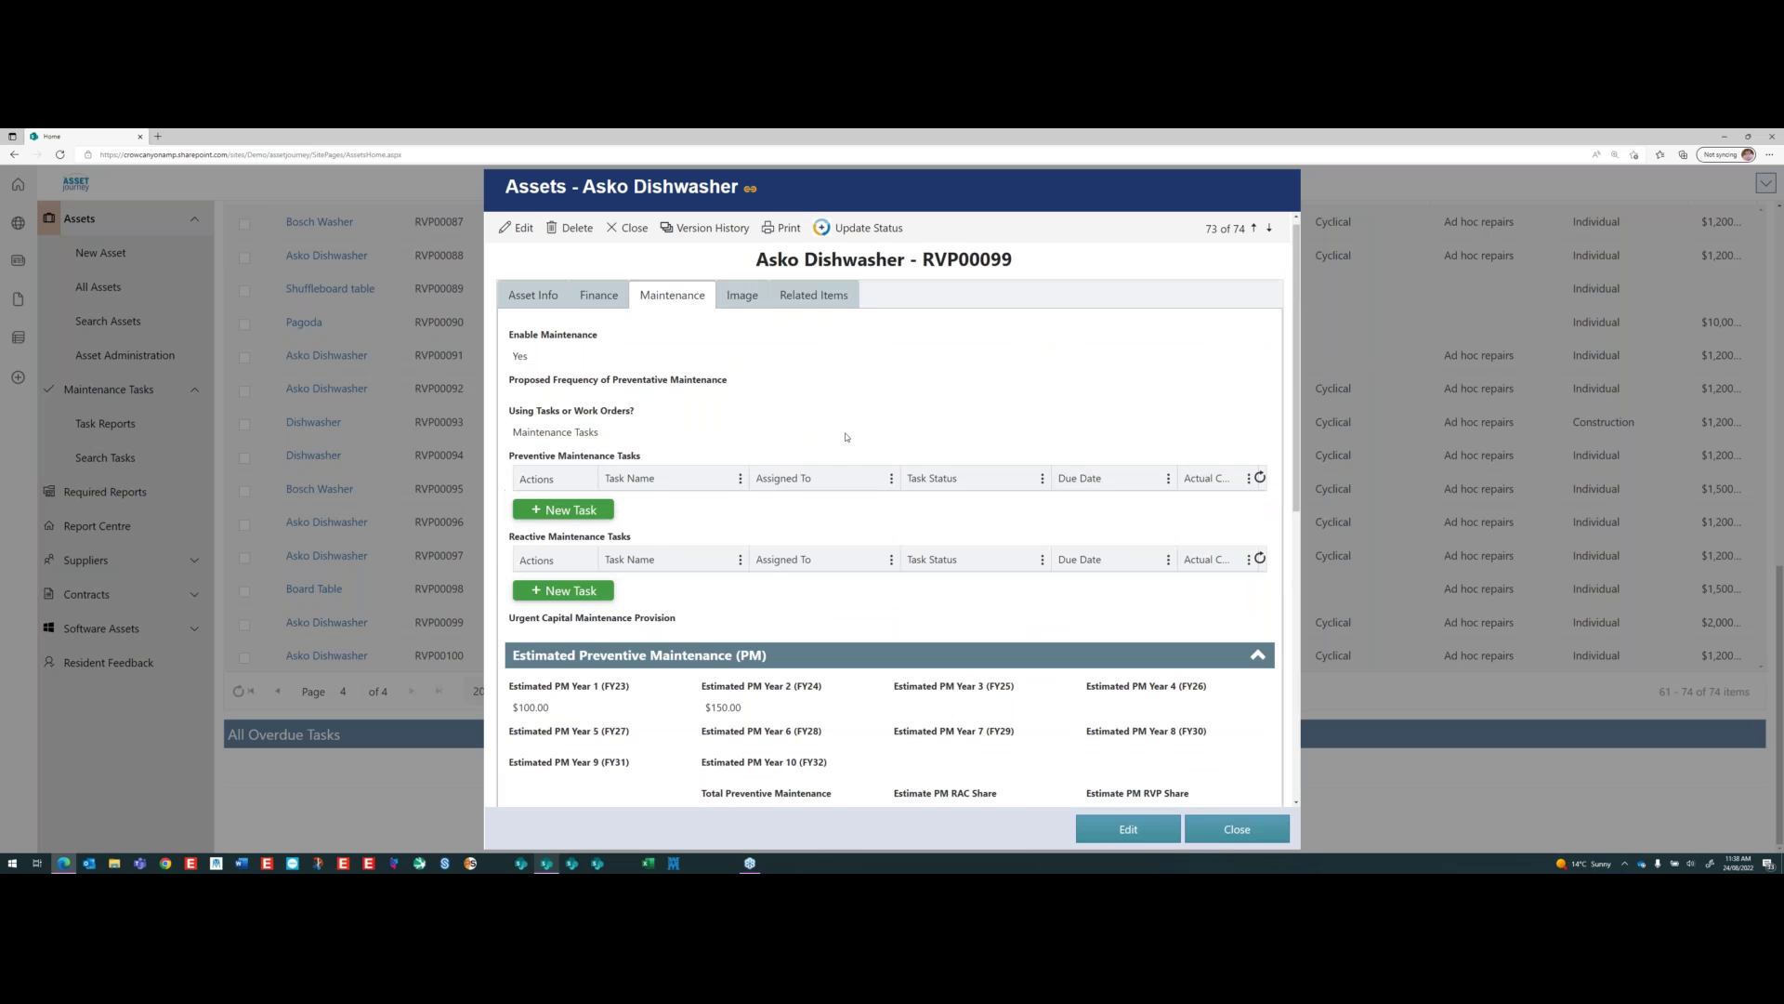
{"action": "scroll", "coordinate": [852, 469], "scroll_direction": "down", "scroll_amount": 3}
{"action": "scroll", "coordinate": [851, 469], "scroll_direction": "down", "scroll_amount": 5}
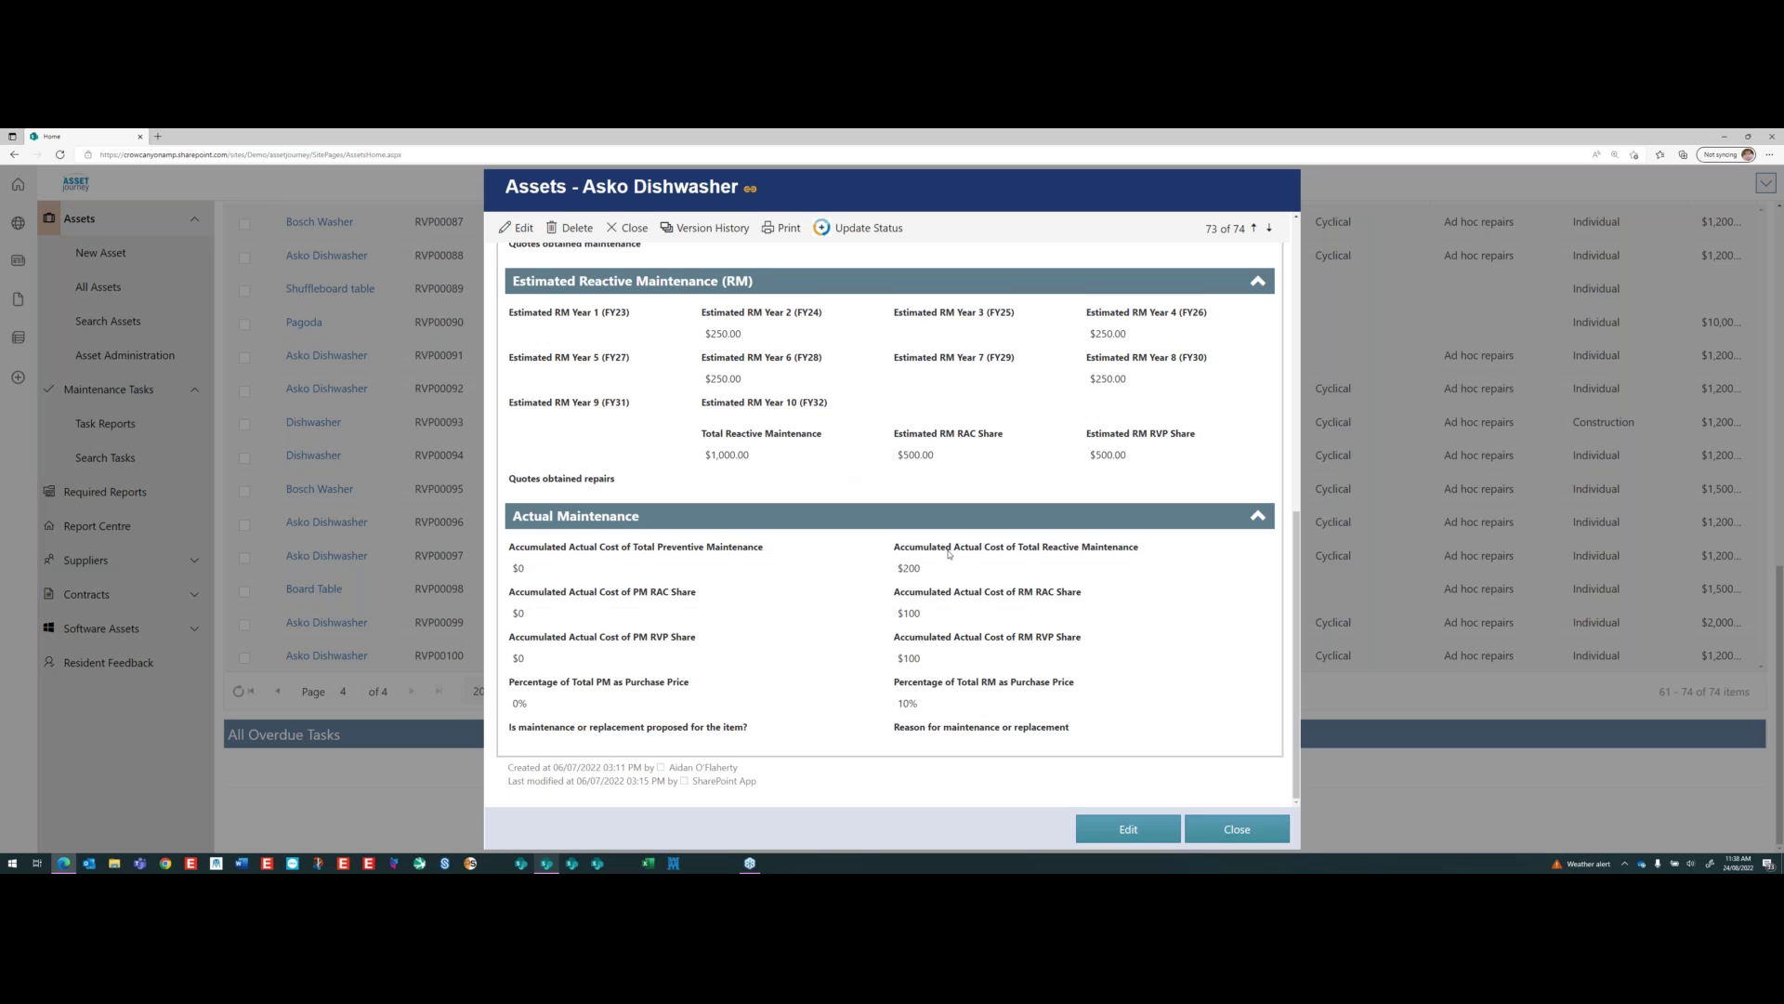
- Edit asset RVP00099 and set its maintenance or replacement proposal to Maintain in the Actual Maintenance section
{"action": "left_click", "coordinate": [1128, 828]}
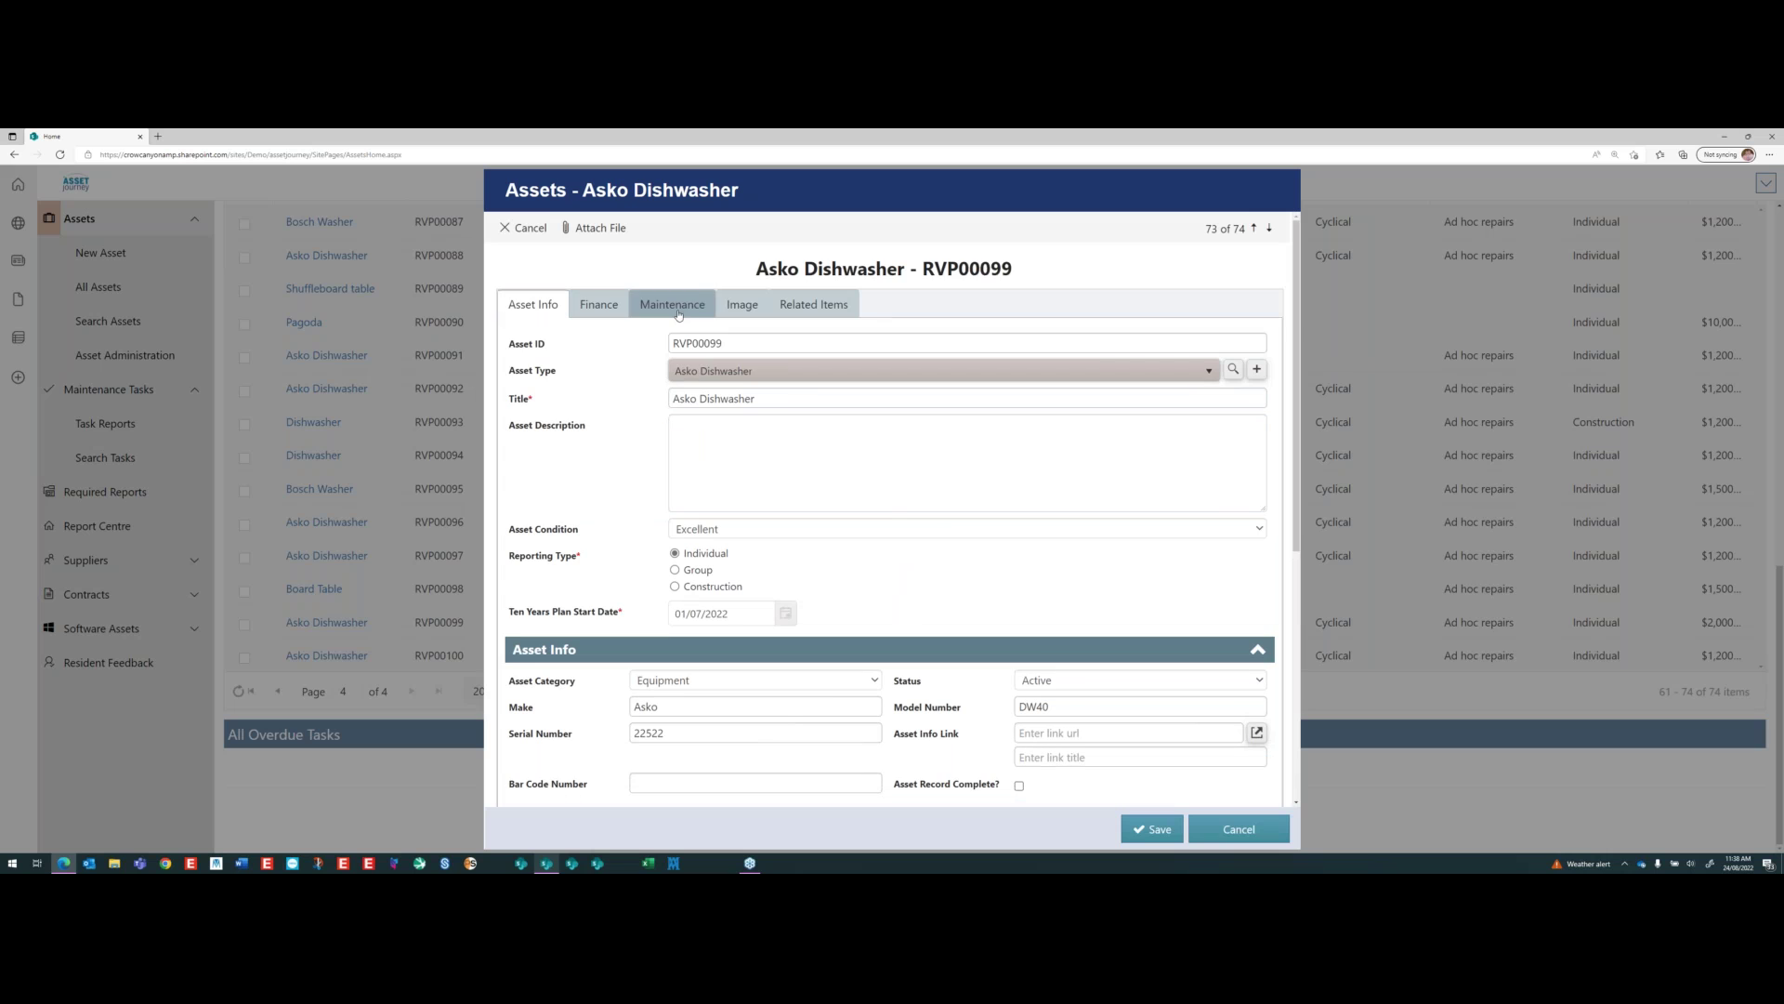
{"action": "left_click", "coordinate": [672, 304]}
{"action": "scroll", "coordinate": [945, 620], "scroll_direction": "down", "scroll_amount": 10}
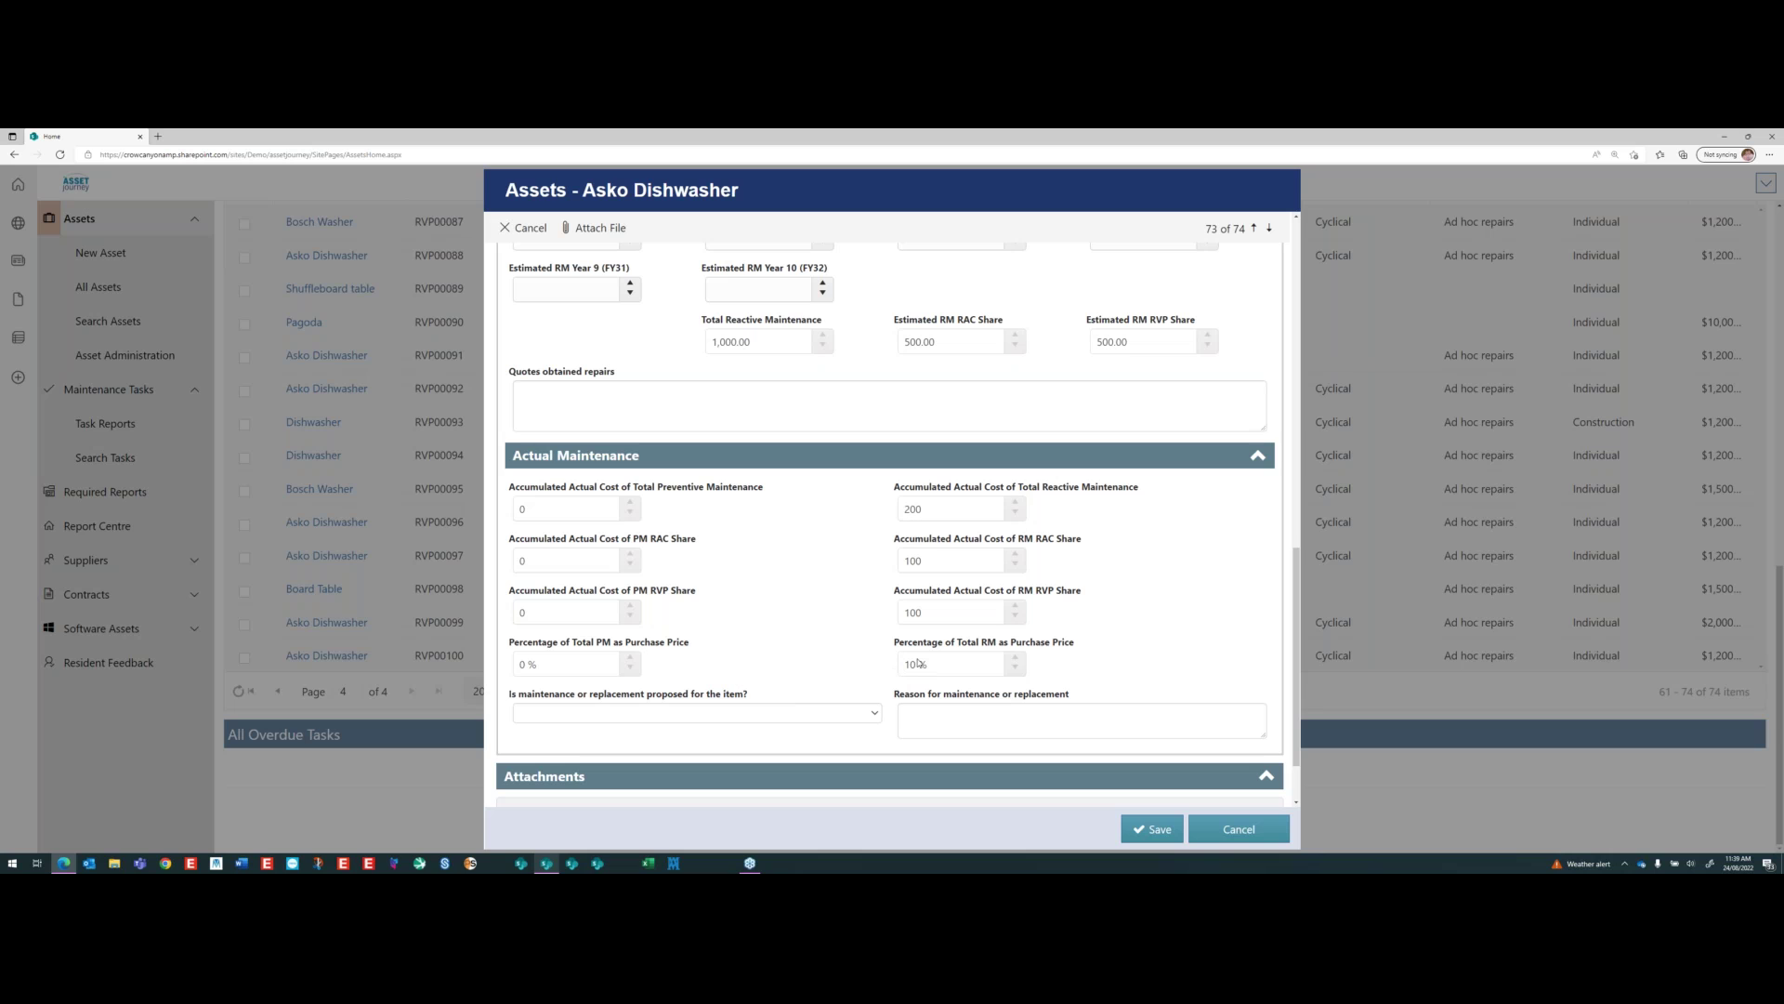
{"action": "left_click", "coordinate": [797, 711]}
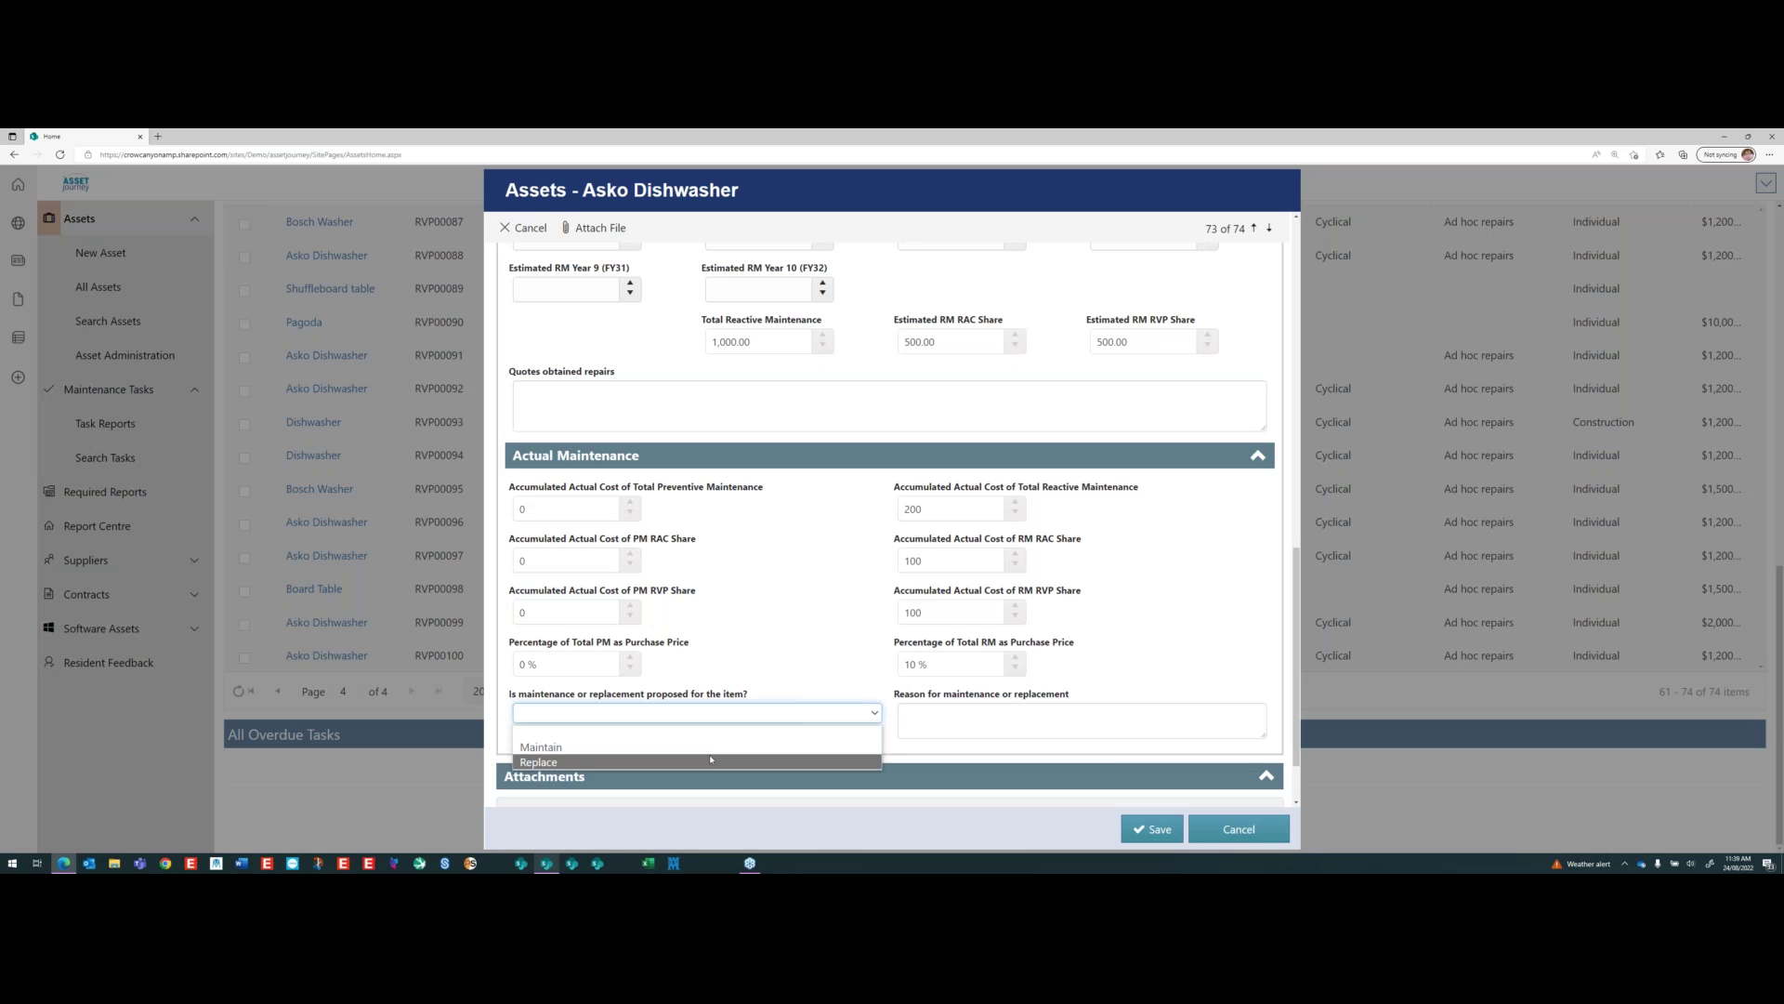
{"action": "left_click", "coordinate": [577, 747]}
- Enter "Excellent condition, in storage for 3 years" as the reason for maintenance or replacement and save the asset
{"action": "left_click", "coordinate": [967, 713]}
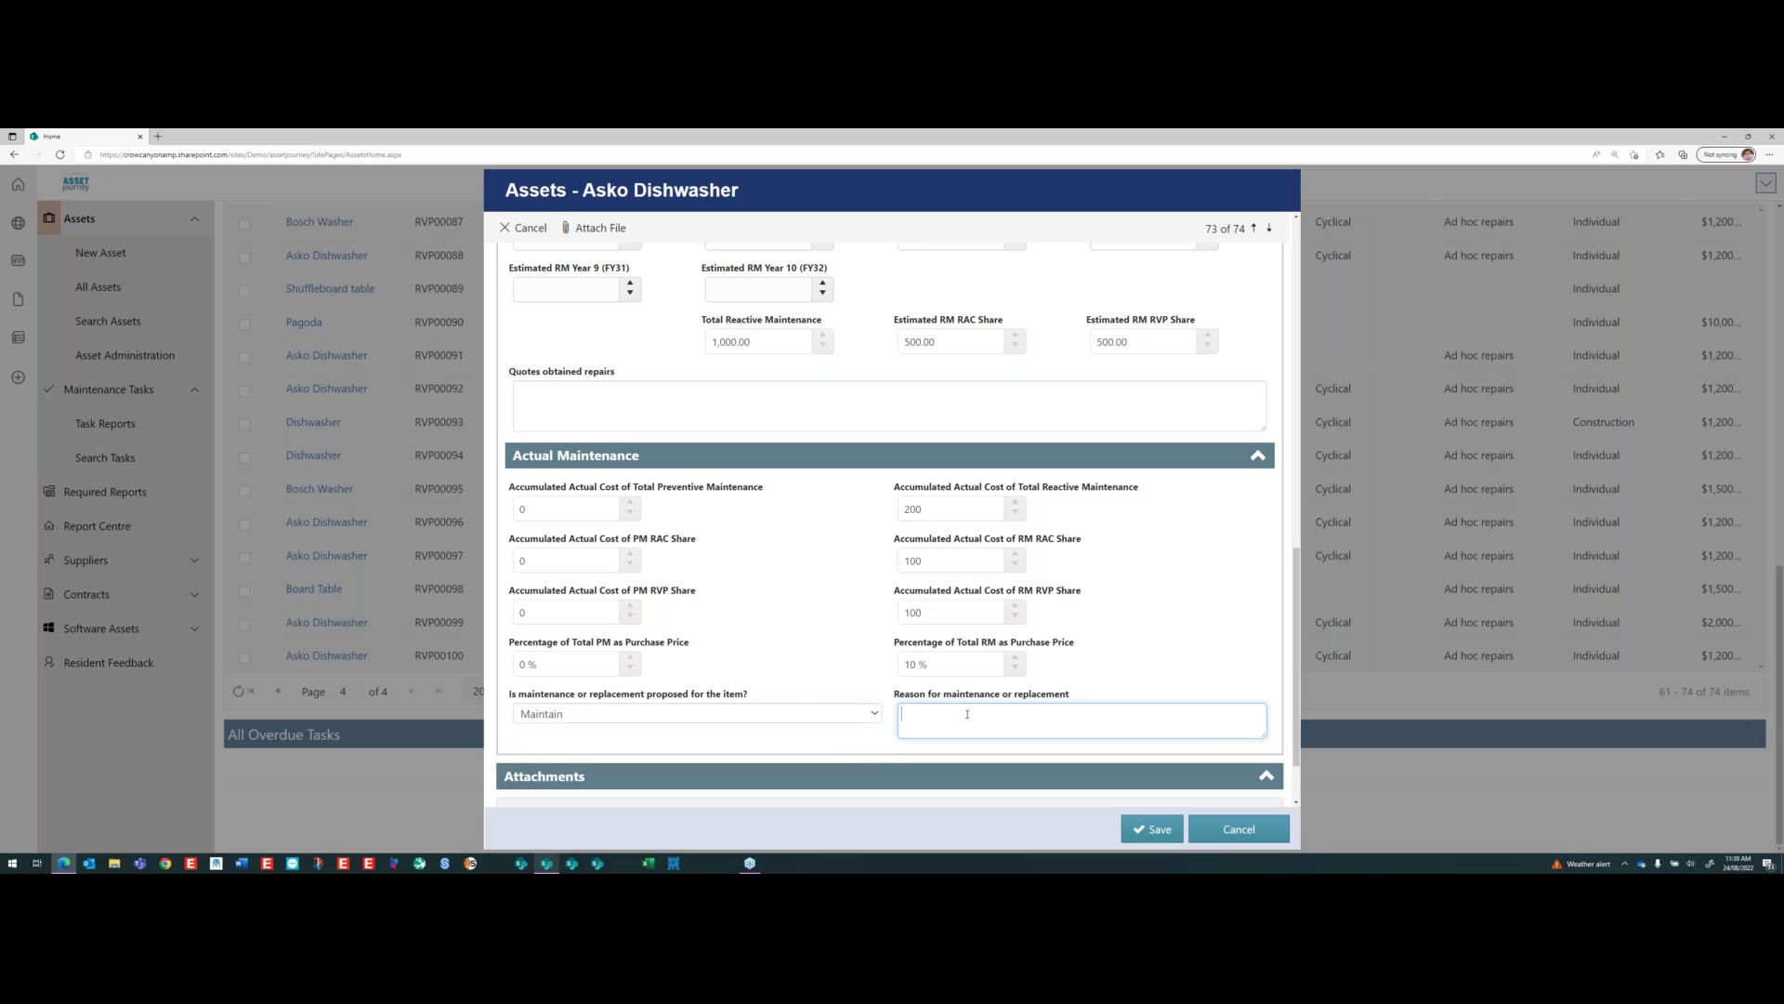
{"action": "type", "text": "Excellen"}
{"action": "type", "text": "t conditio"}
{"action": "type", "text": "n, n"}
{"action": "type", "text": ", "}
{"action": "type", "text": "s"}
{"action": "type", "text": "n s"}
{"action": "type", "text": "torage for 3 "}
{"action": "type", "text": "years"}
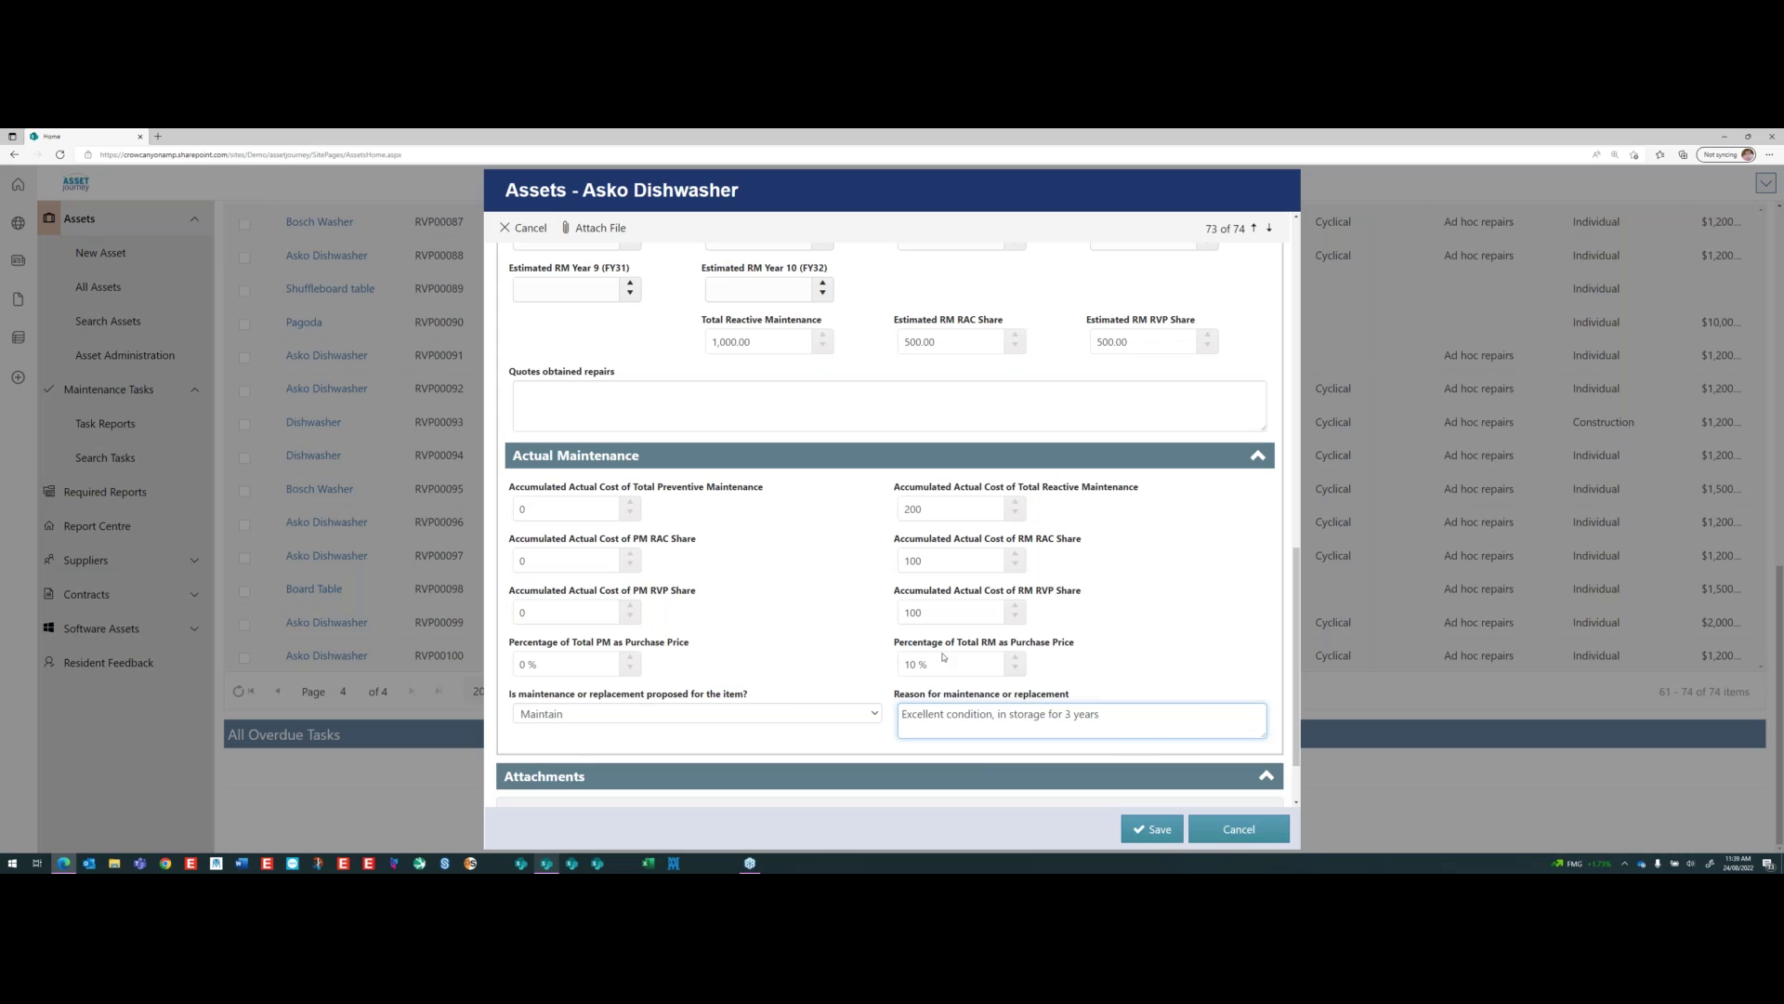
{"action": "left_click", "coordinate": [1155, 829]}
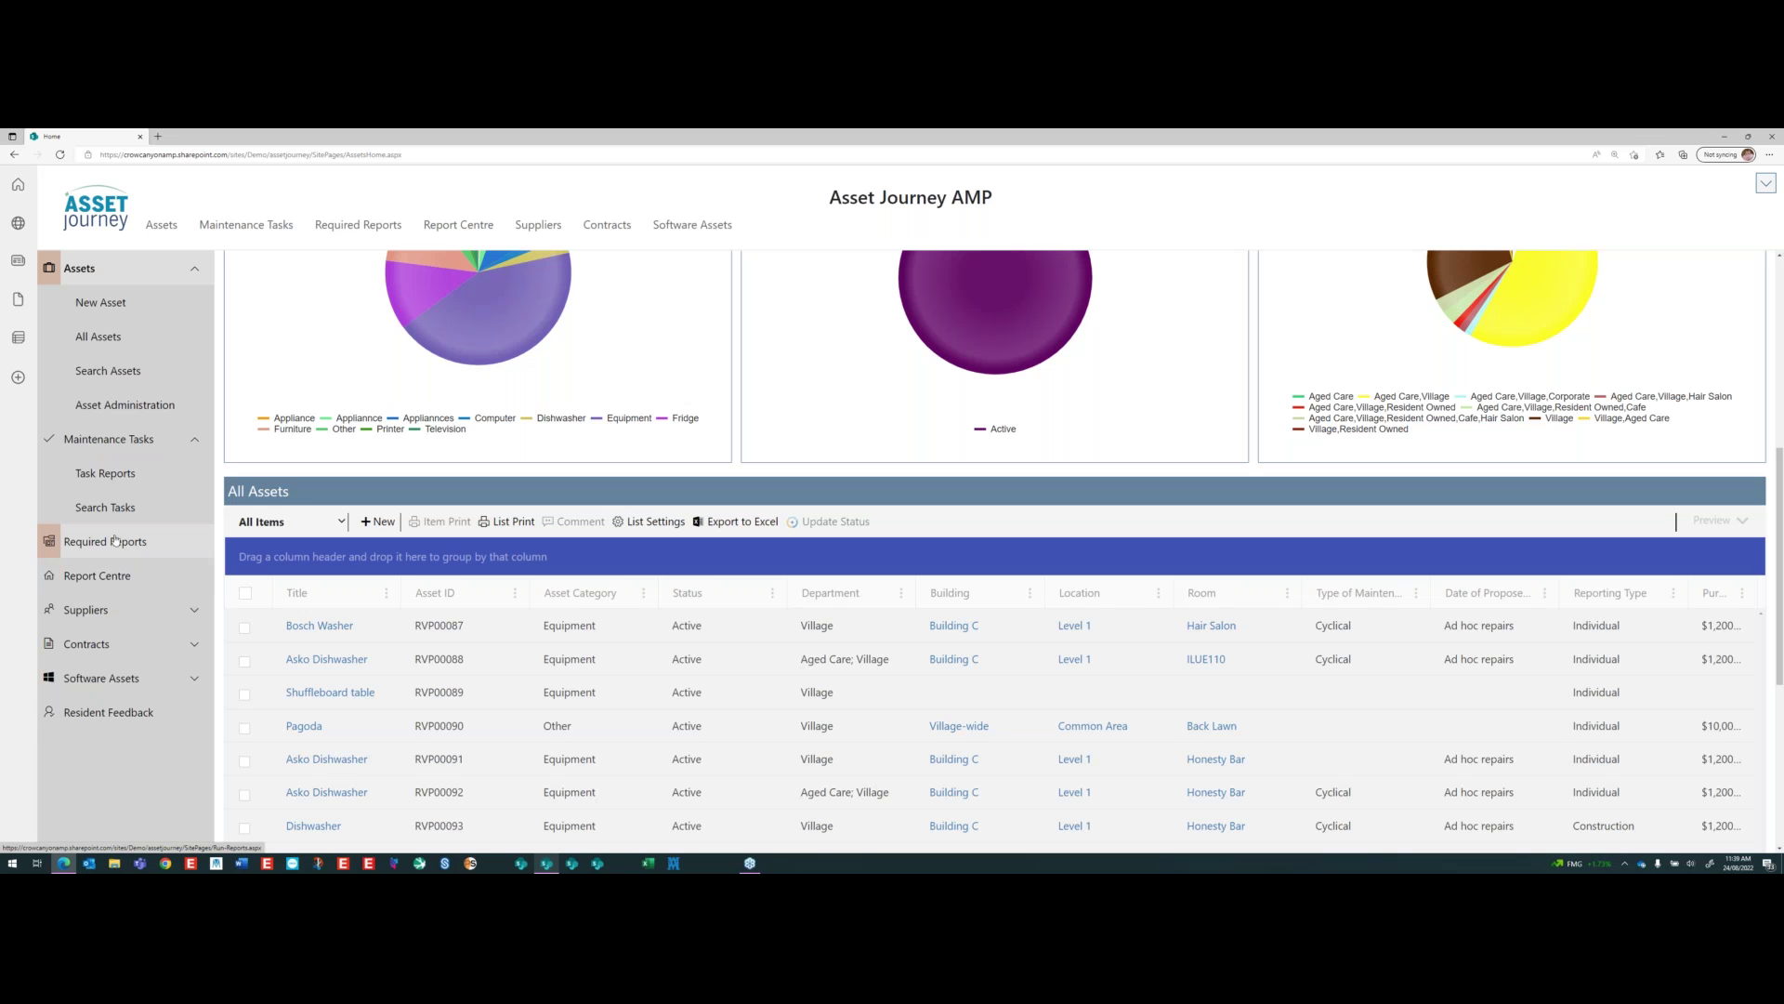
- Open a new Resident Feedback form and examine its resident, location, comment, report and AMP revision fields
{"action": "left_click", "coordinate": [109, 712]}
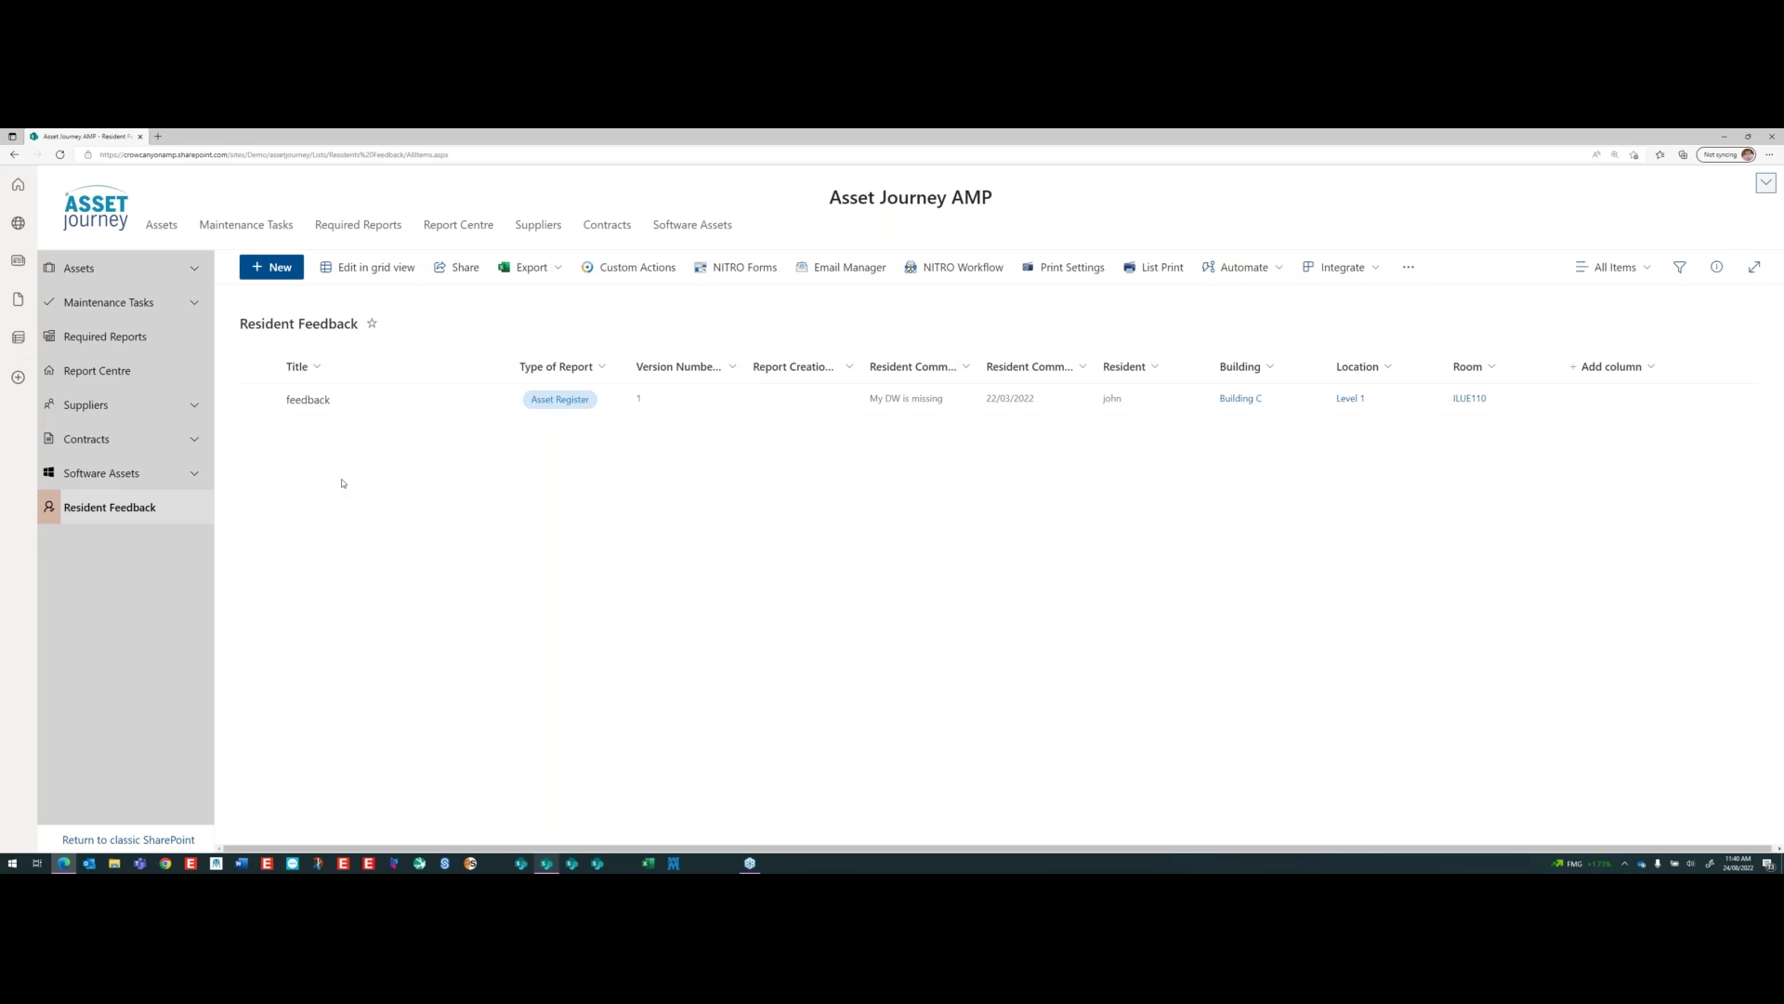
{"action": "left_click", "coordinate": [271, 267]}
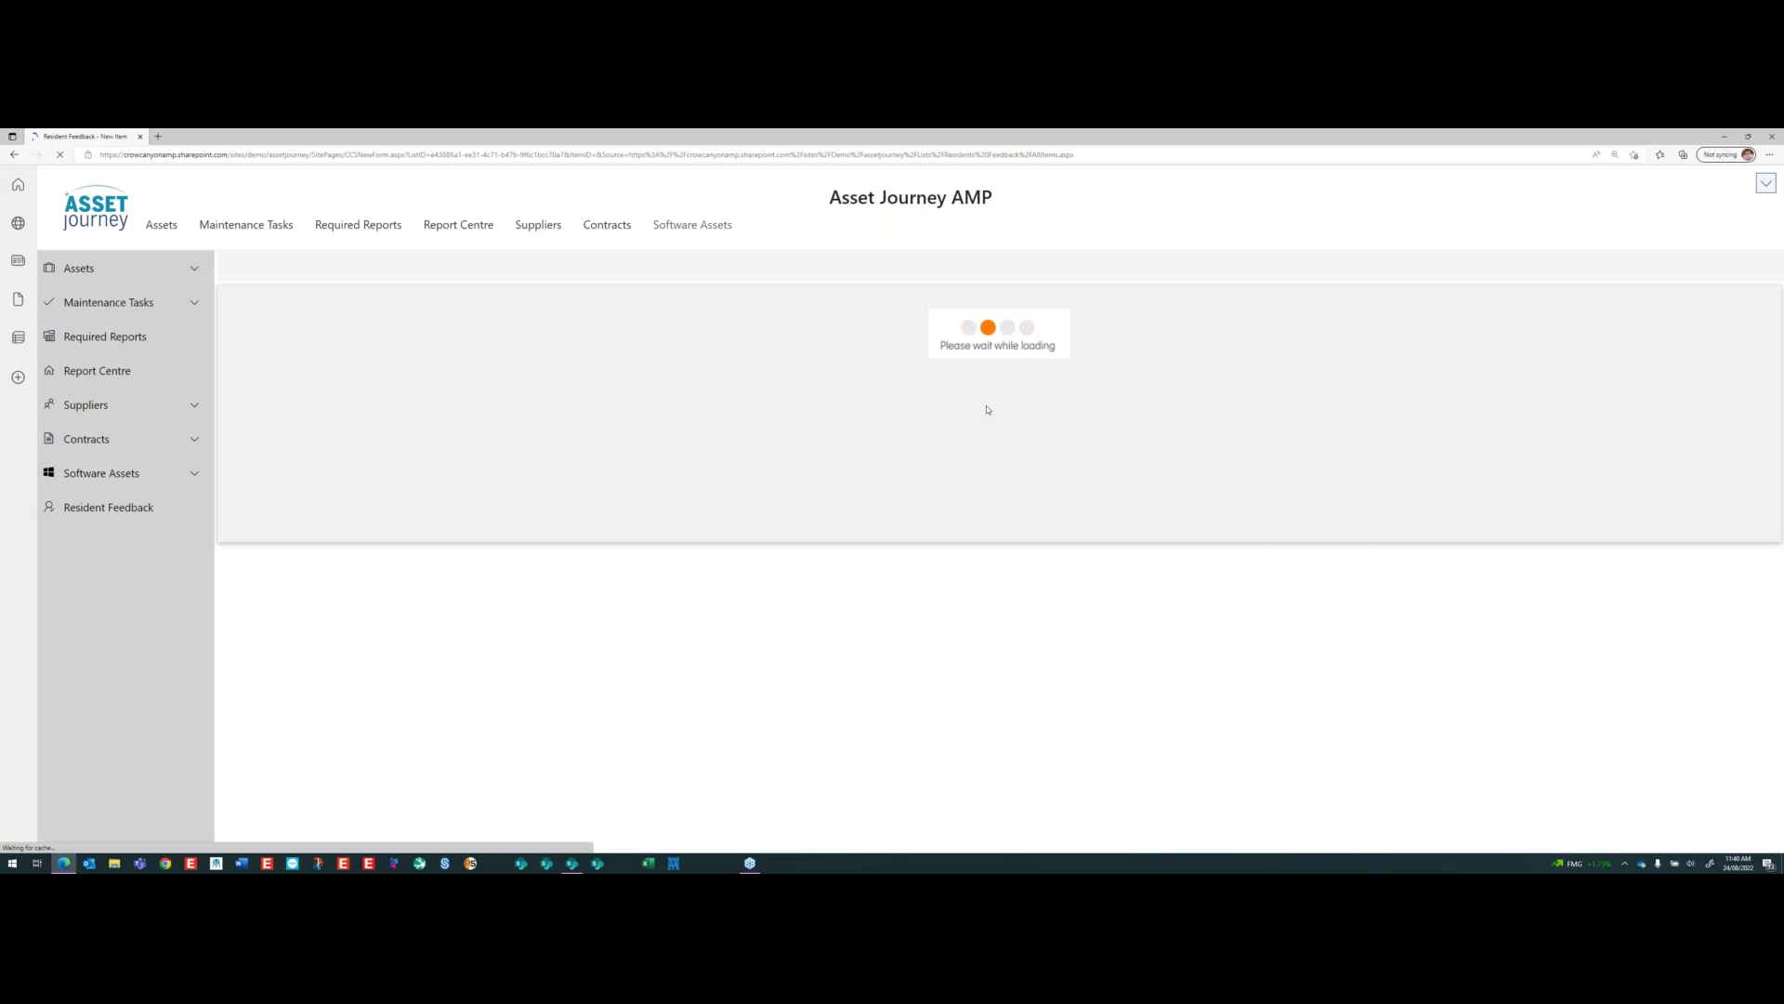
{"action": "left_click", "coordinate": [410, 375]}
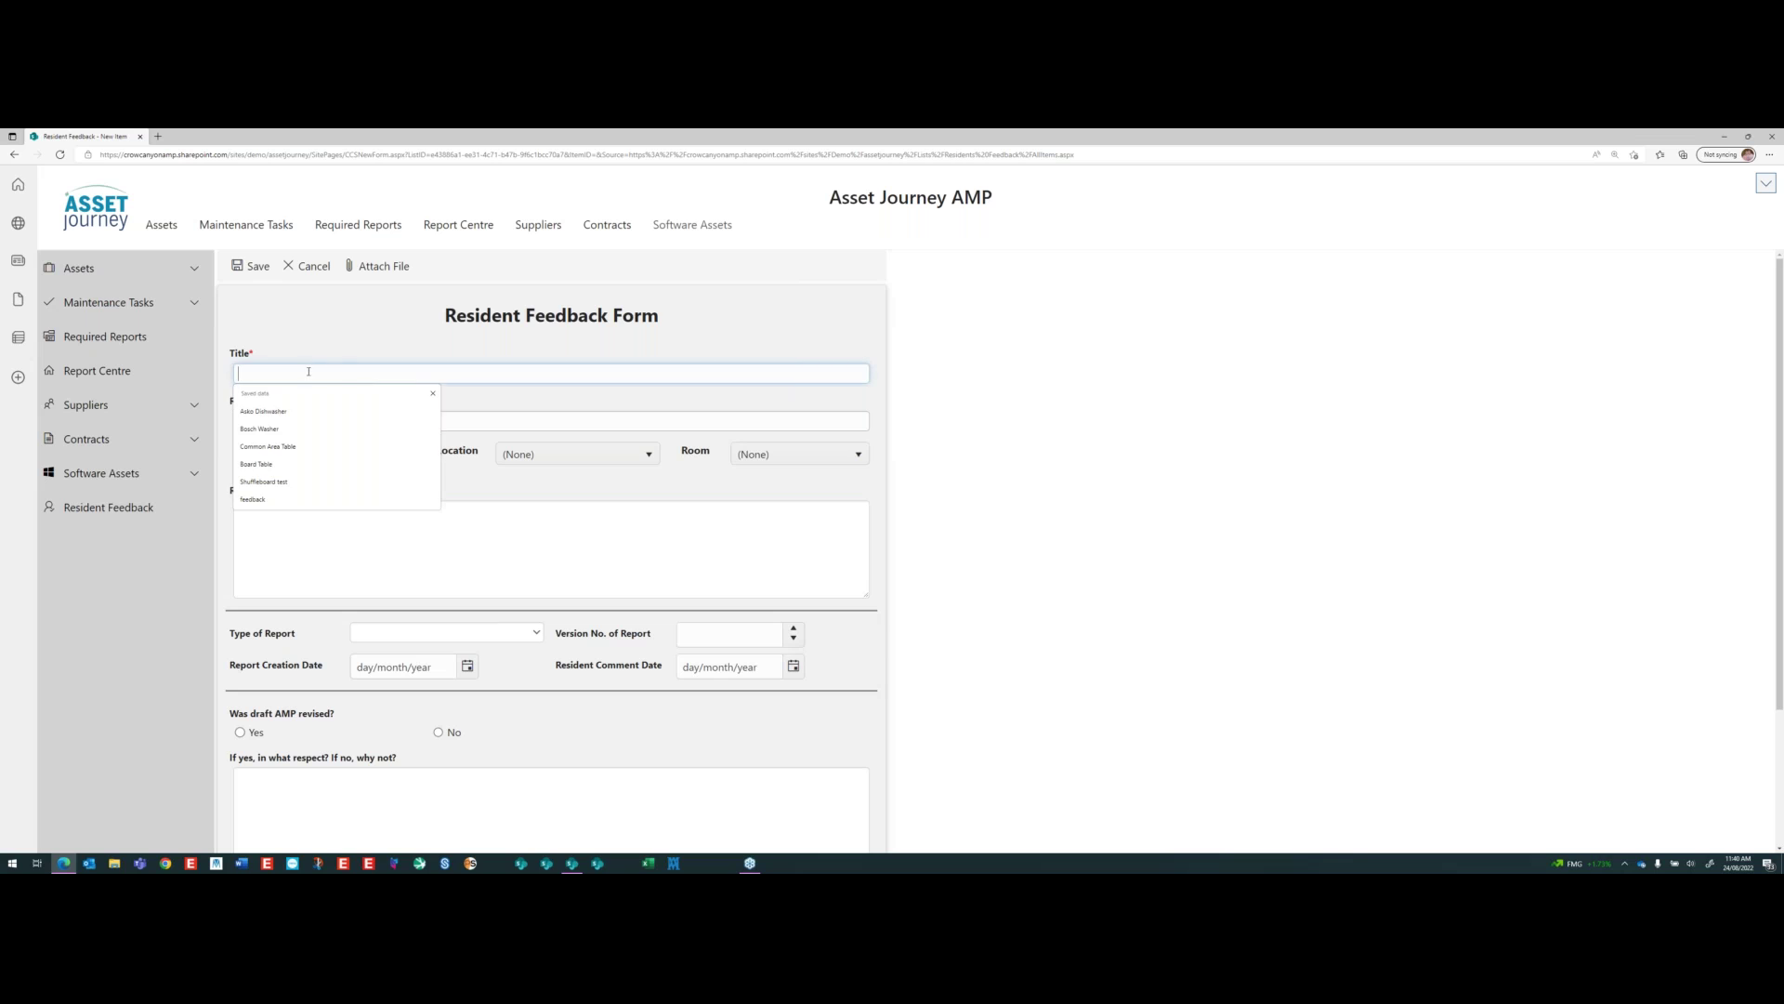
{"action": "left_click", "coordinate": [630, 420]}
{"action": "left_click", "coordinate": [467, 485]}
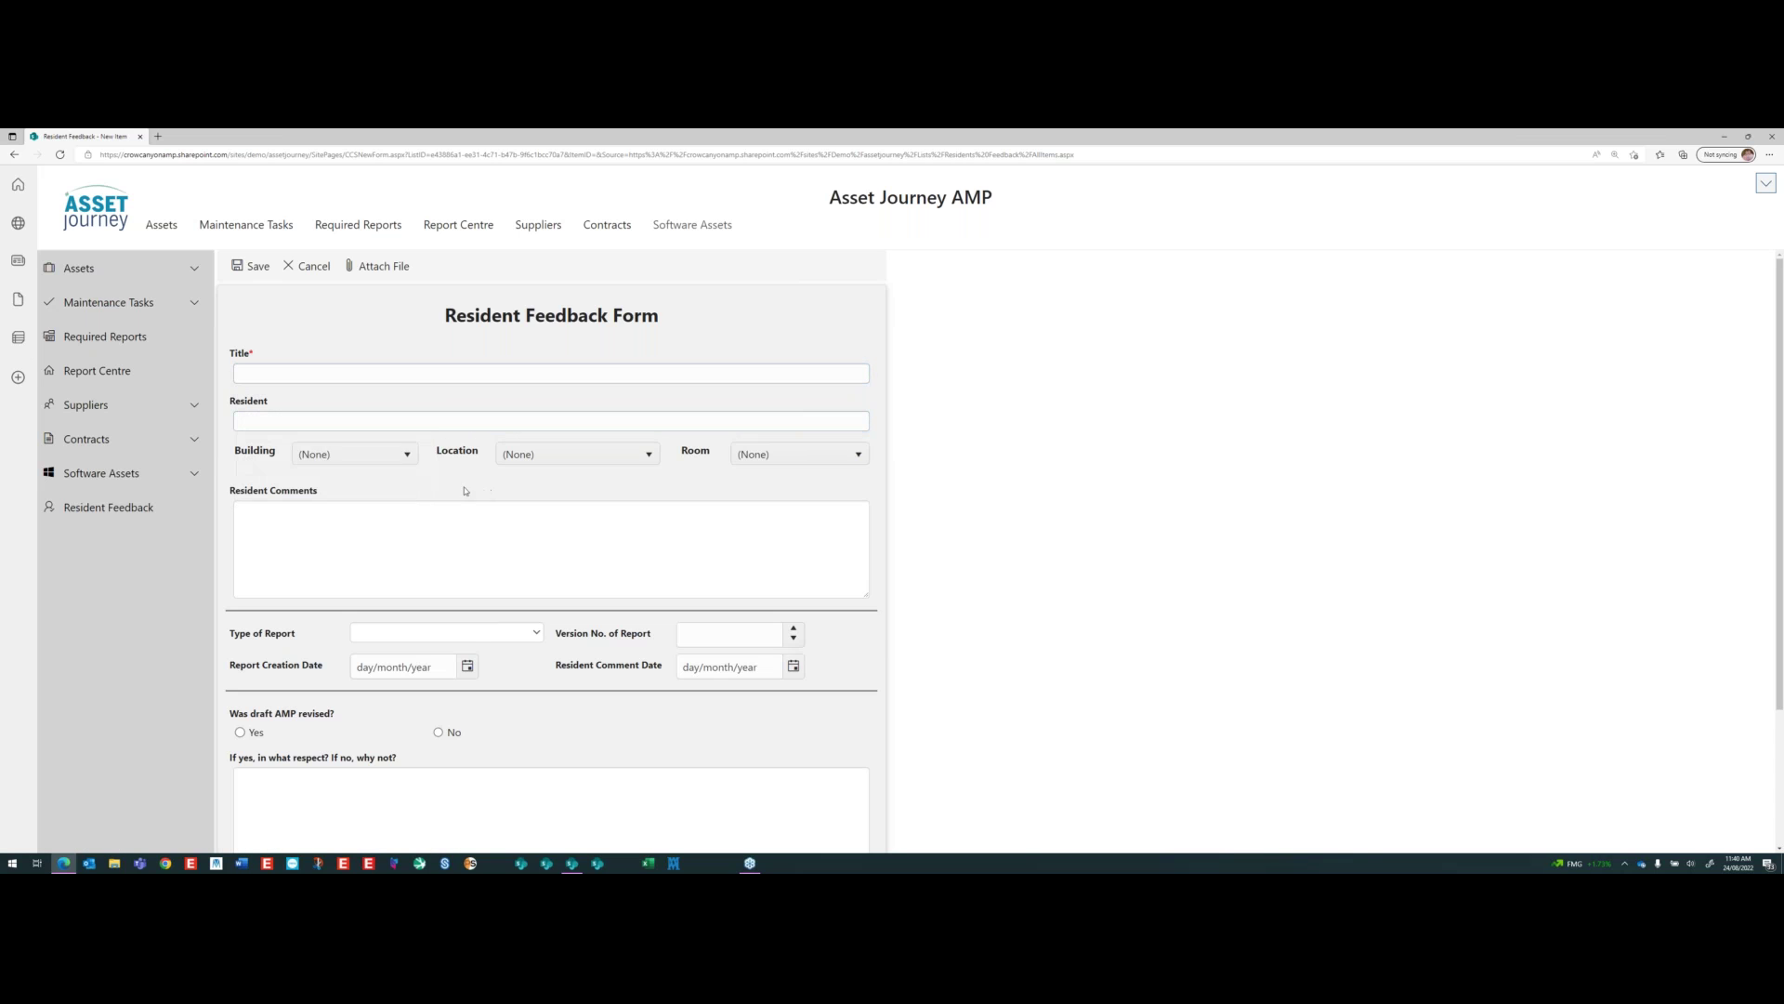
{"action": "left_click", "coordinate": [433, 550]}
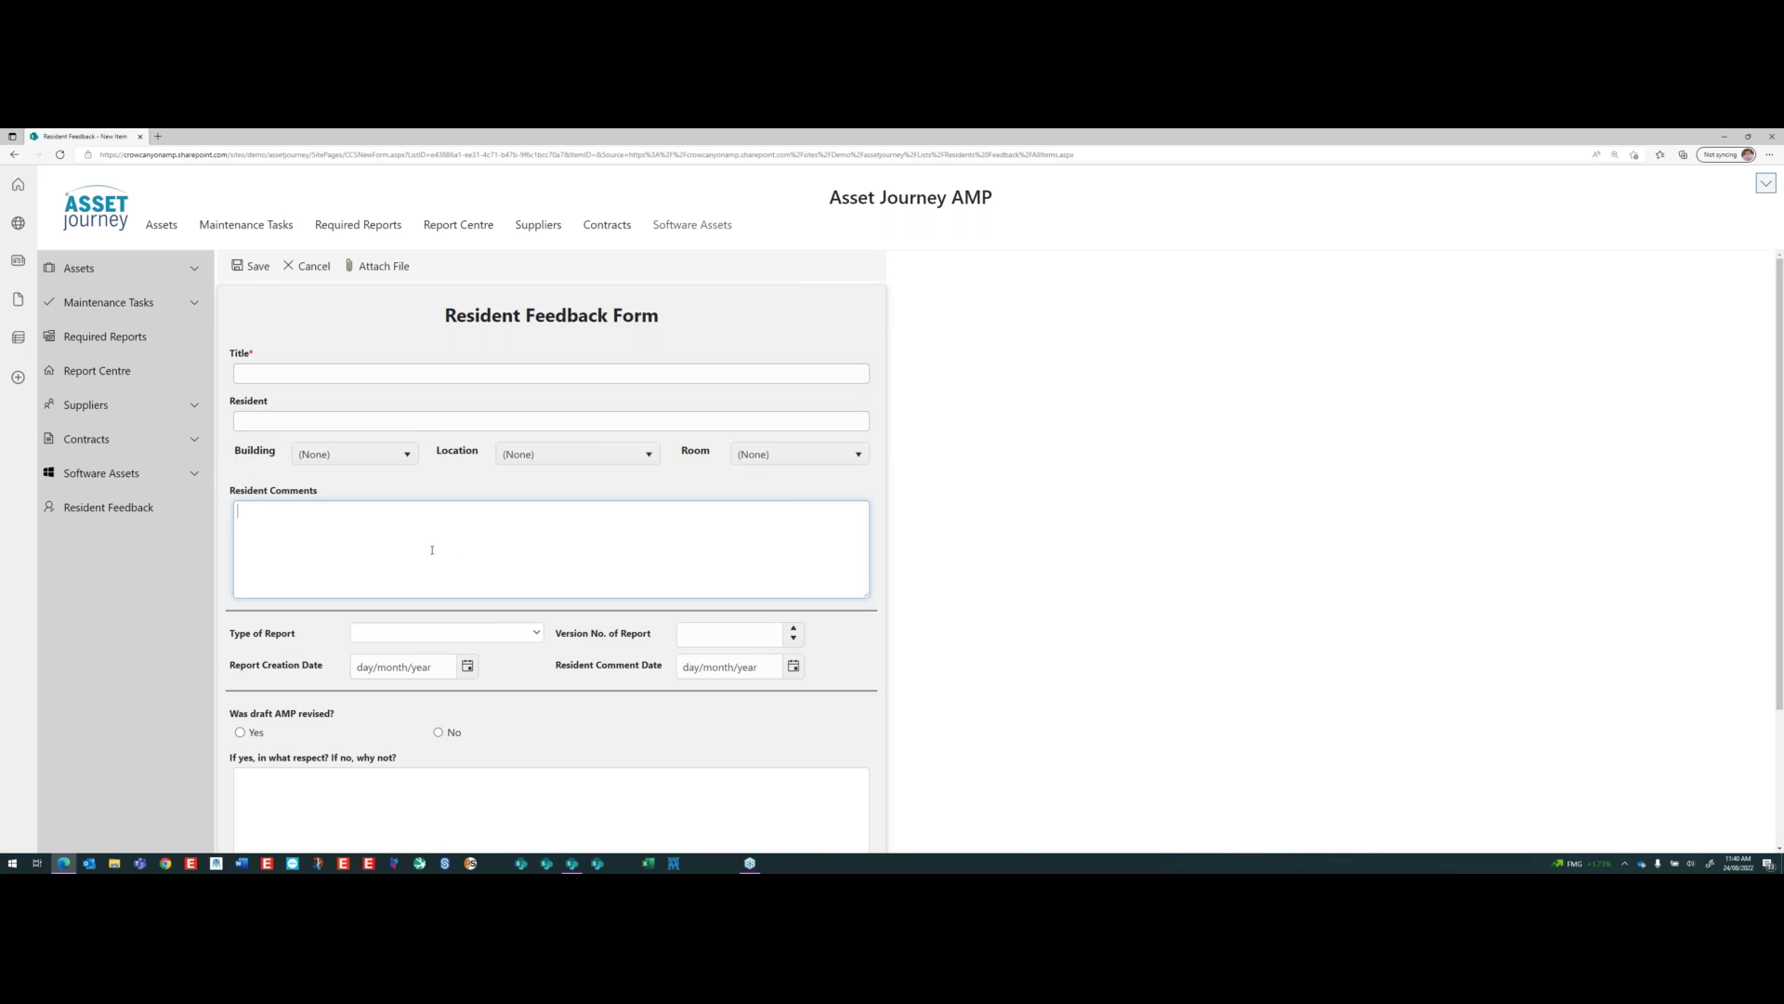
{"action": "scroll", "coordinate": [432, 550], "scroll_direction": "down", "scroll_amount": 1}
{"action": "scroll", "coordinate": [432, 550], "scroll_direction": "down", "scroll_amount": 2}
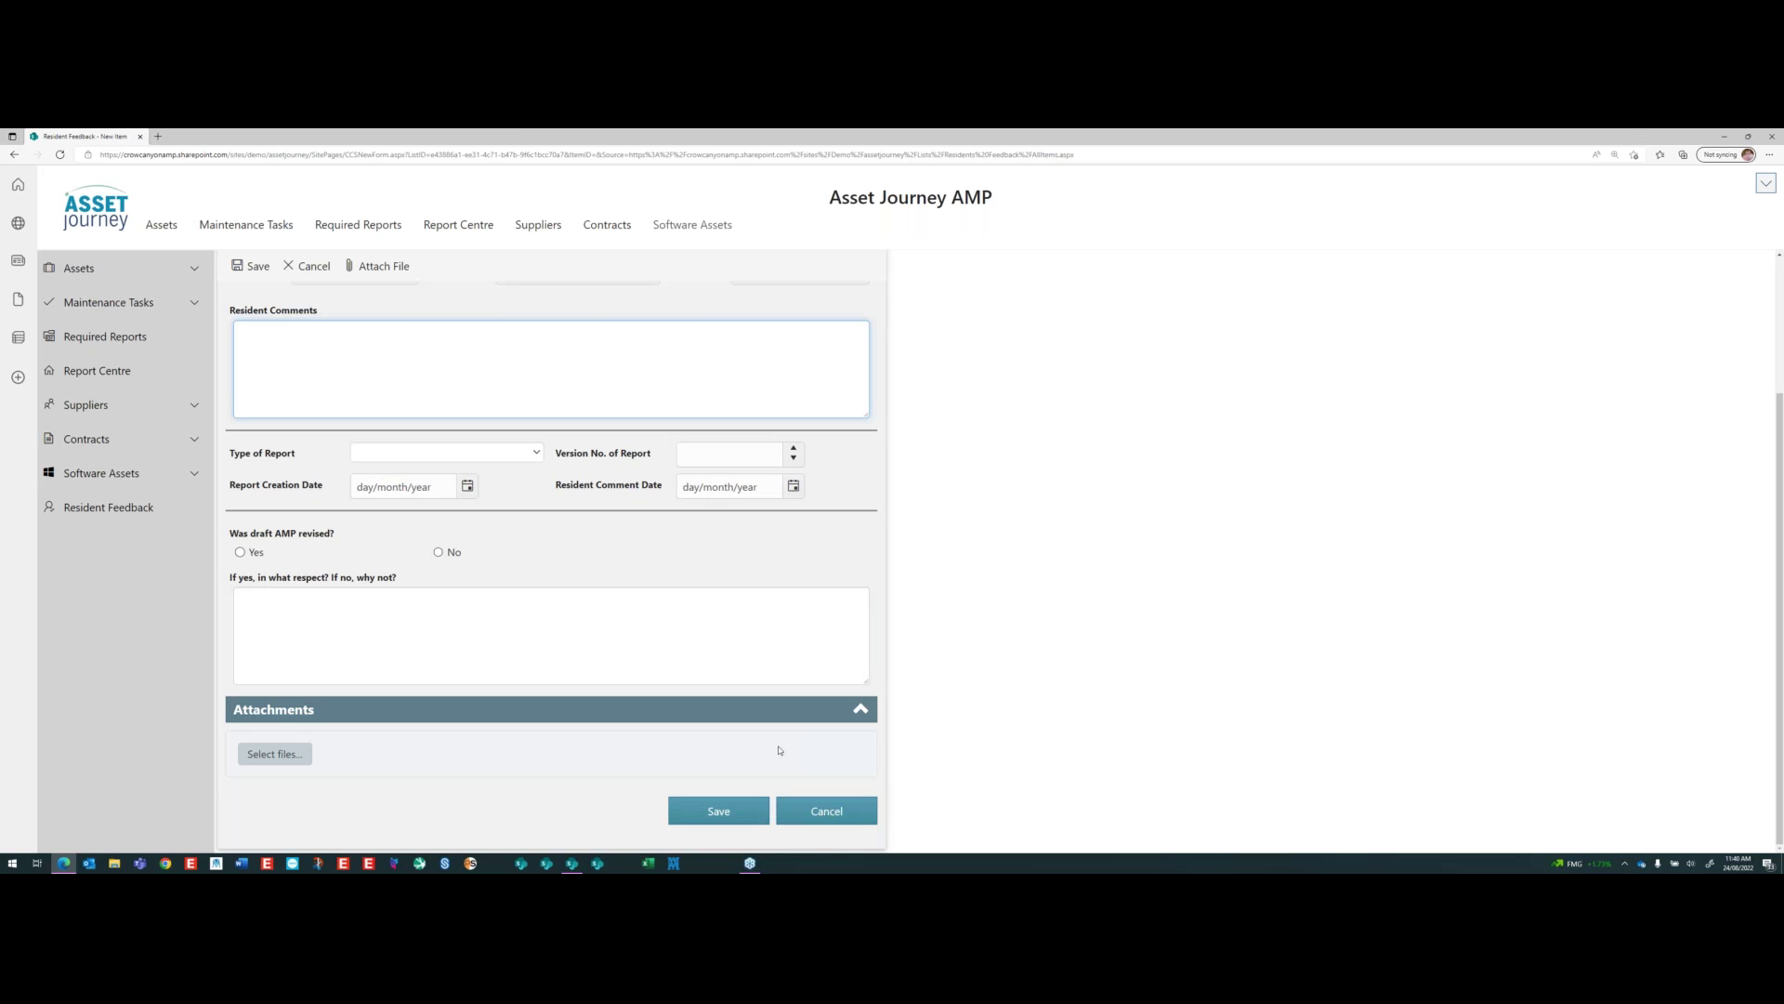
{"action": "scroll", "coordinate": [602, 636], "scroll_direction": "up", "scroll_amount": 3}
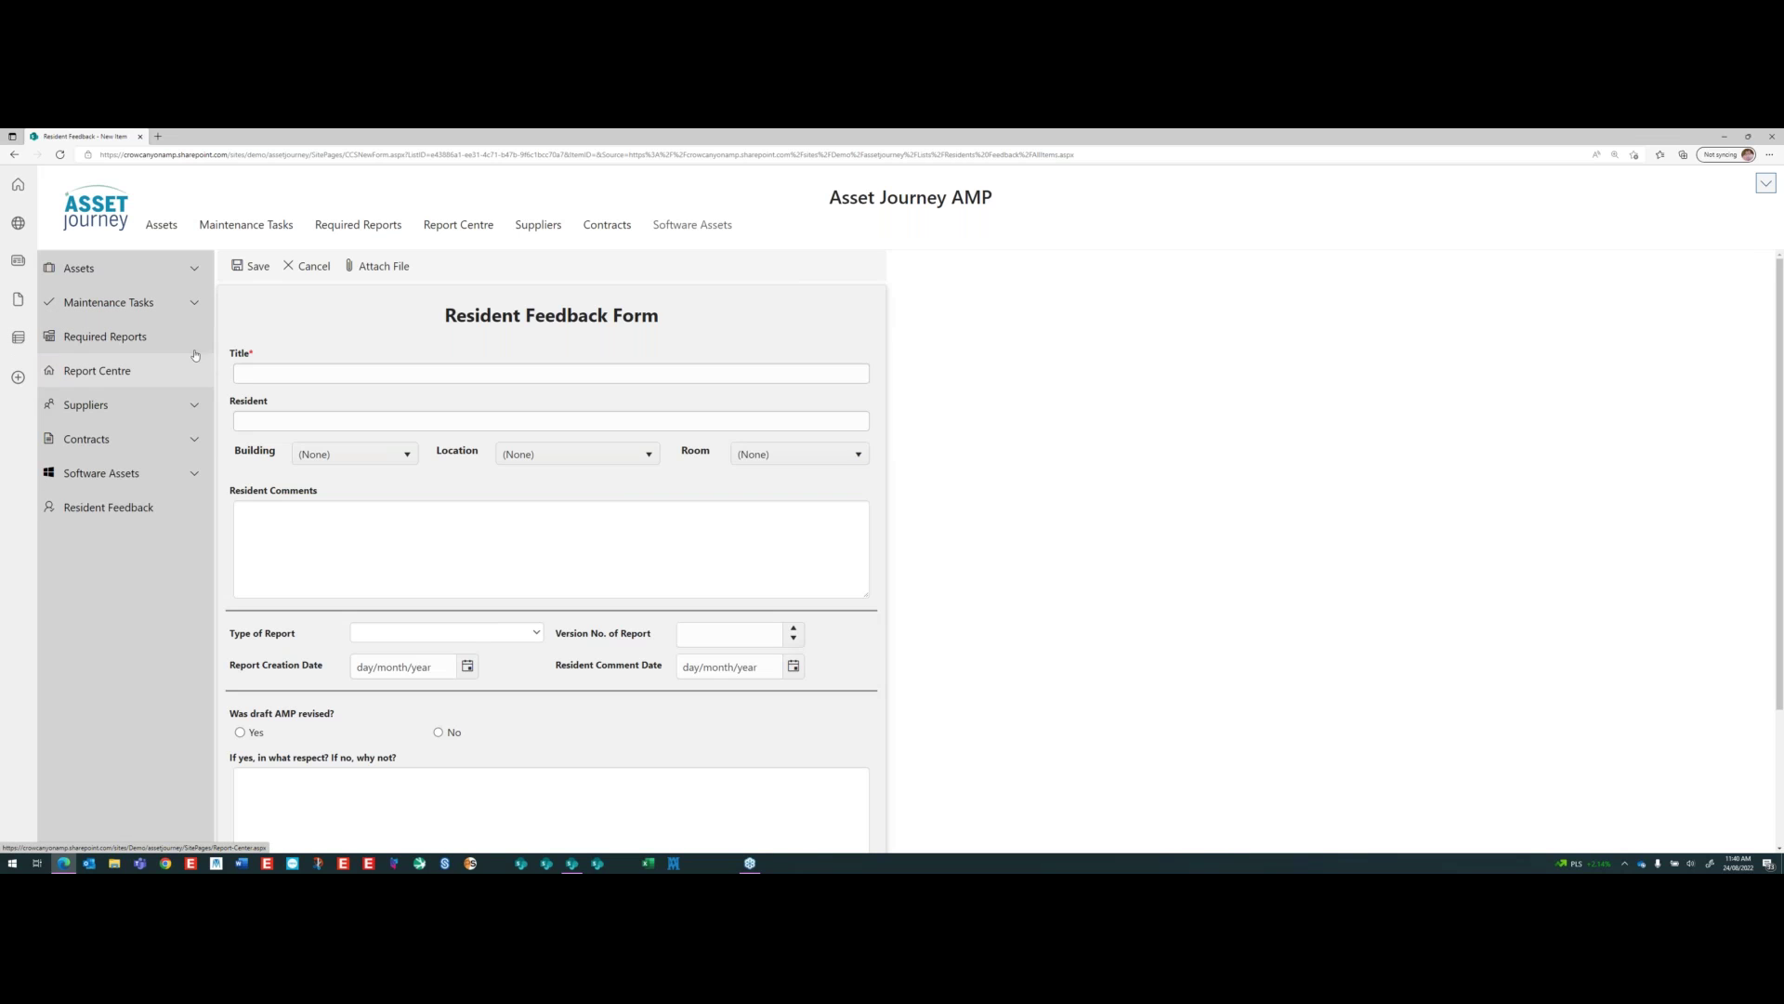
- Go to the Required Reports and set the version number to 1 in the Asset Register report settings
{"action": "left_click", "coordinate": [122, 342]}
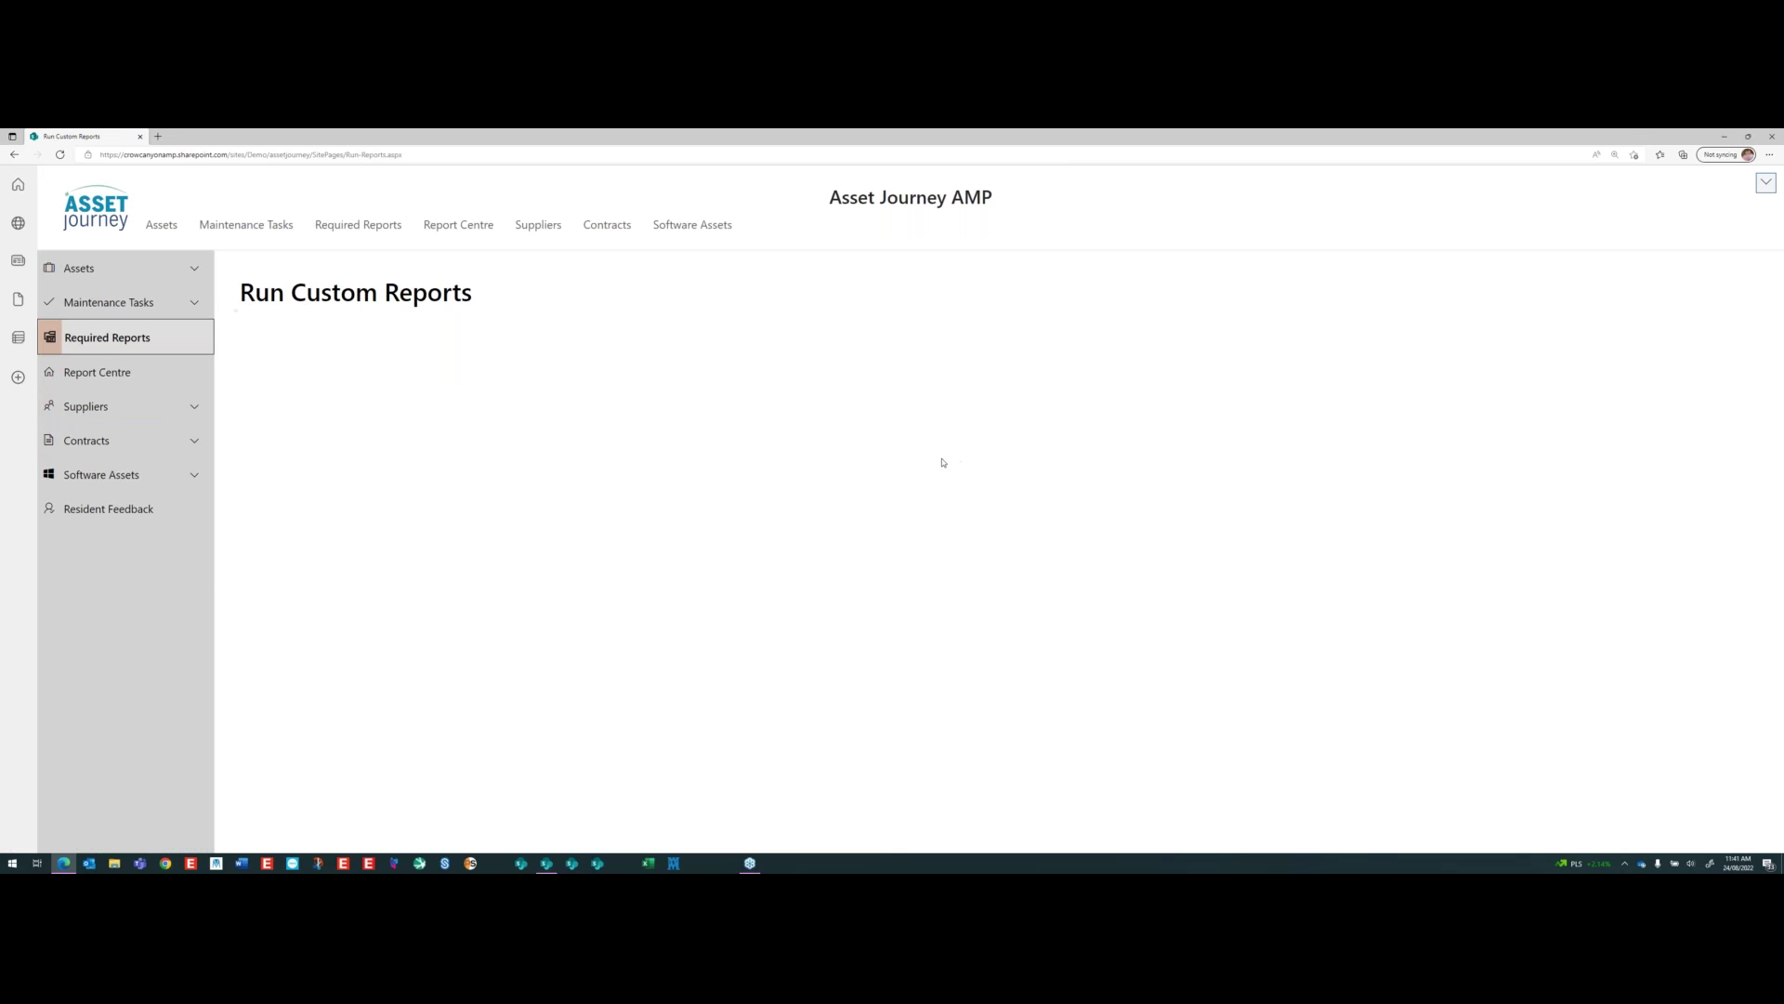
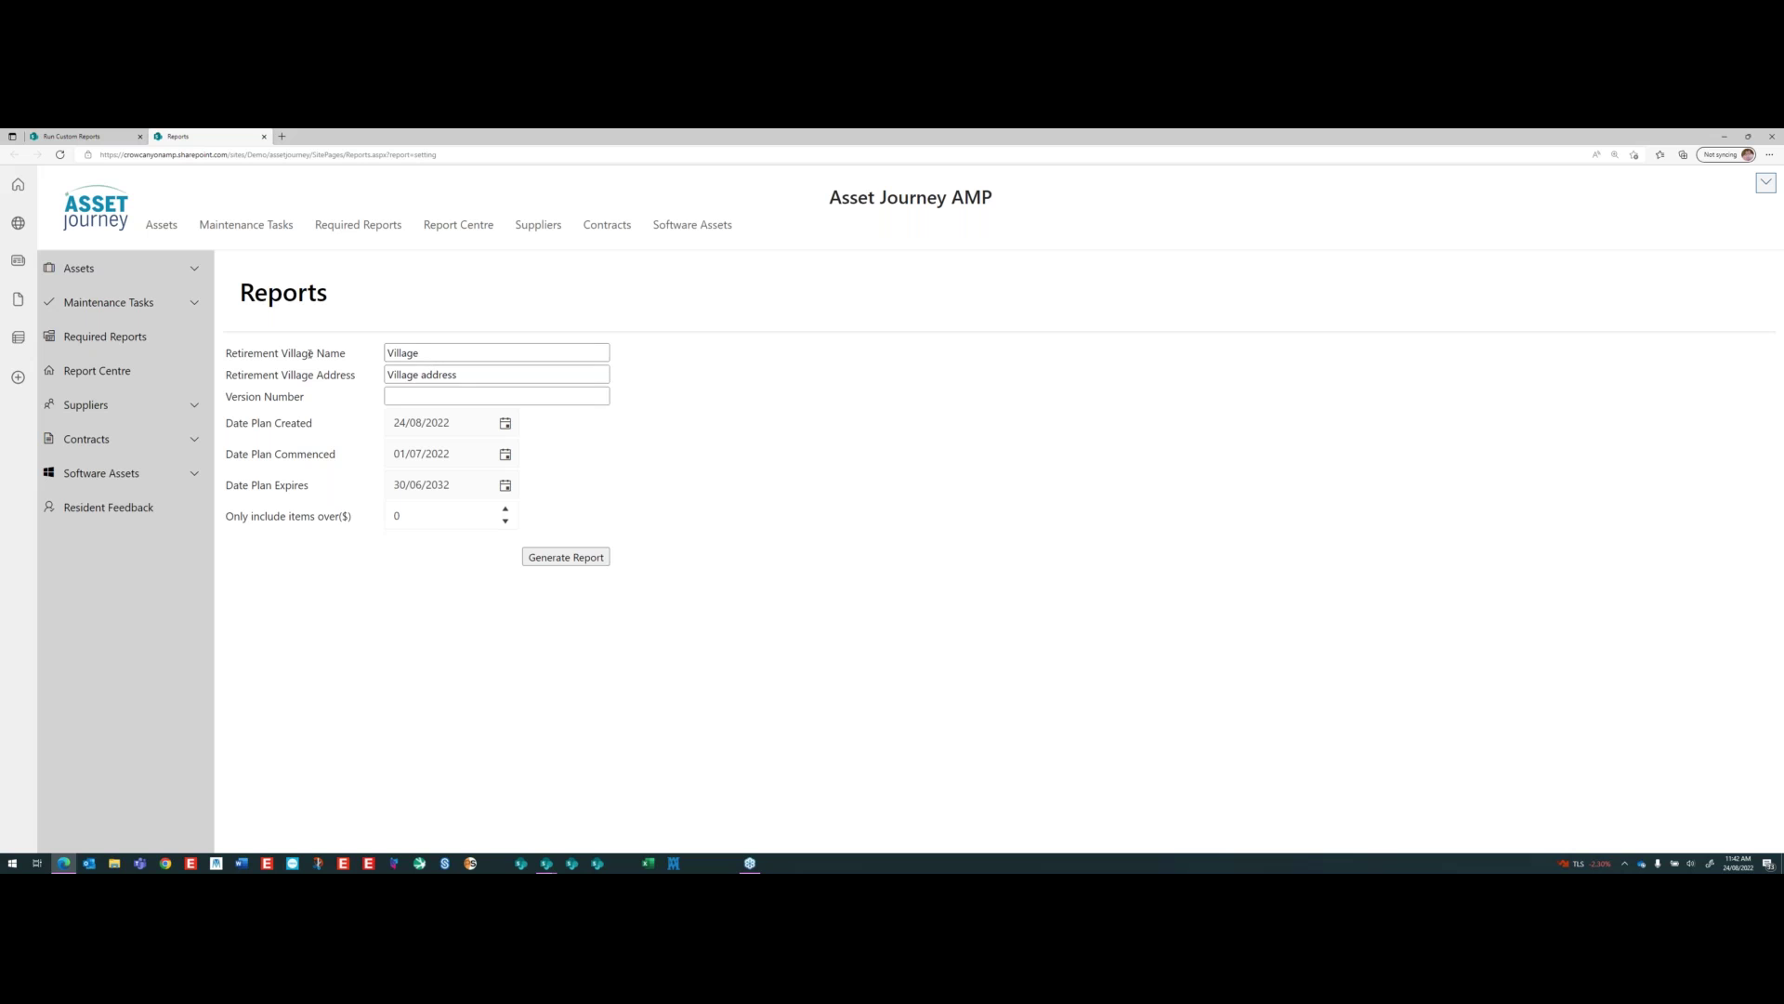
{"action": "left_click", "coordinate": [454, 355]}
{"action": "left_click", "coordinate": [318, 376]}
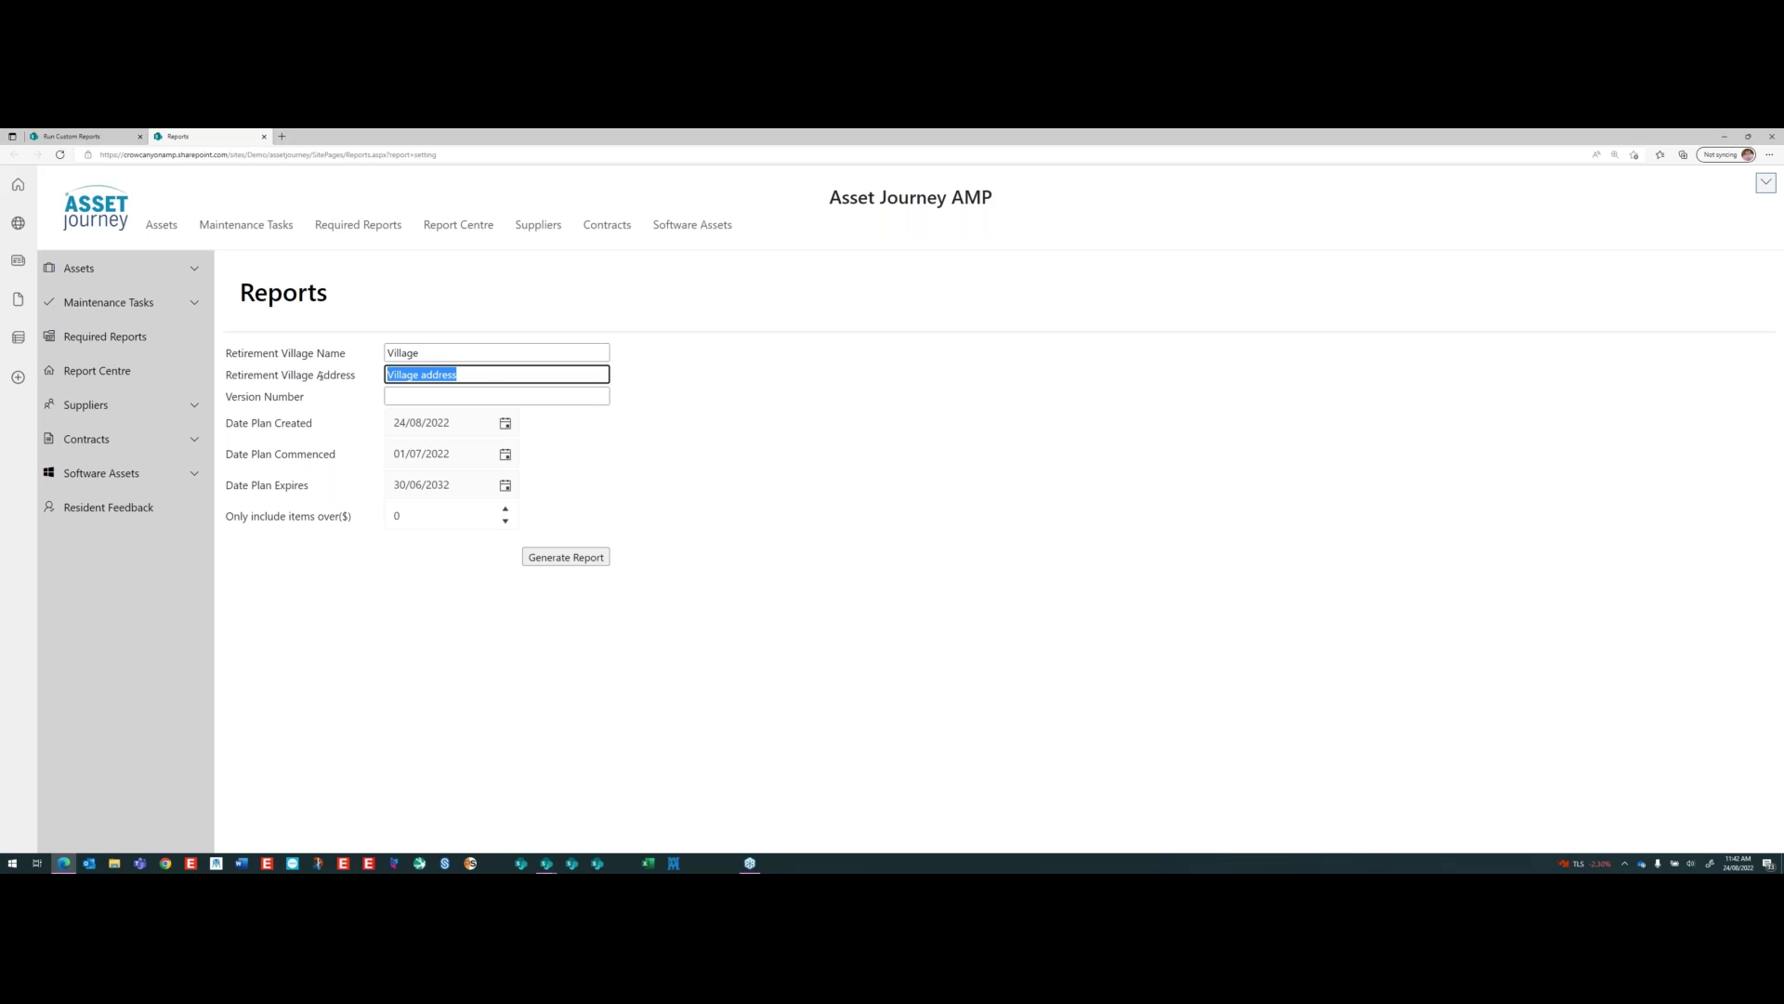
{"action": "left_click", "coordinate": [450, 398]}
{"action": "left_click", "coordinate": [394, 432]}
{"action": "left_click", "coordinate": [845, 490]}
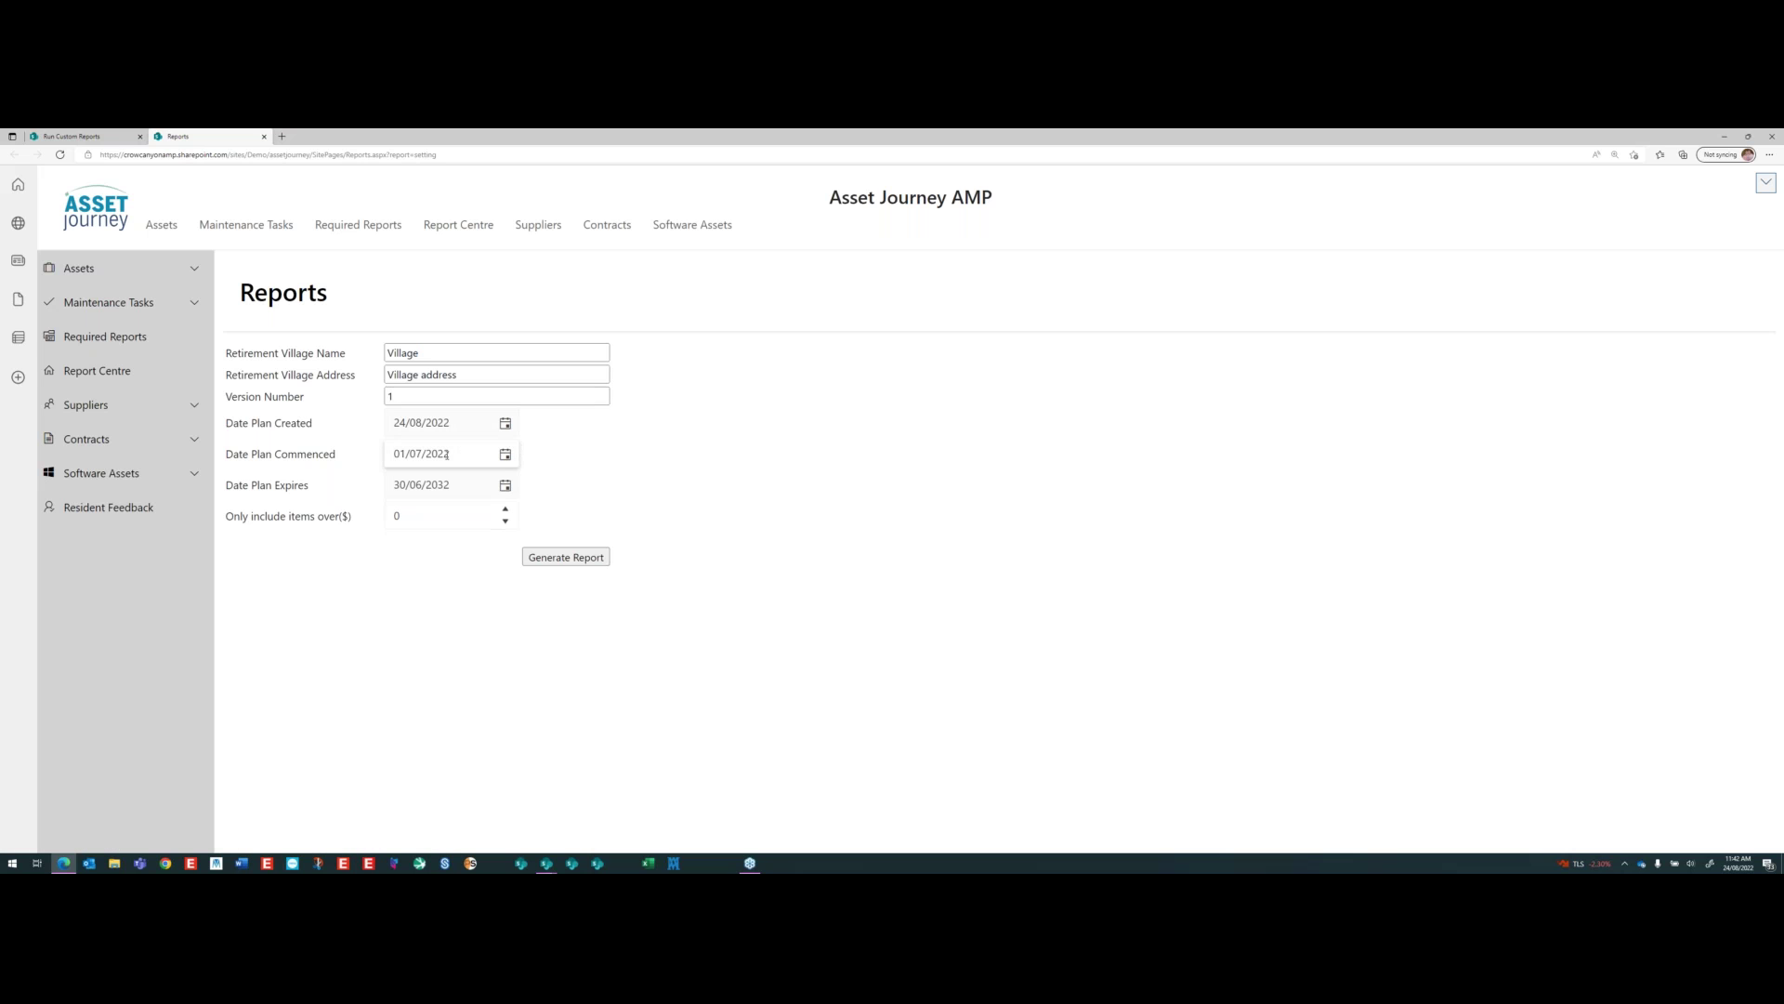
- Limit the report to items over $1,000 and generate it
{"action": "left_click", "coordinate": [423, 518]}
{"action": "left_click_drag", "start_coordinate": [422, 518], "coordinate": [382, 520]}
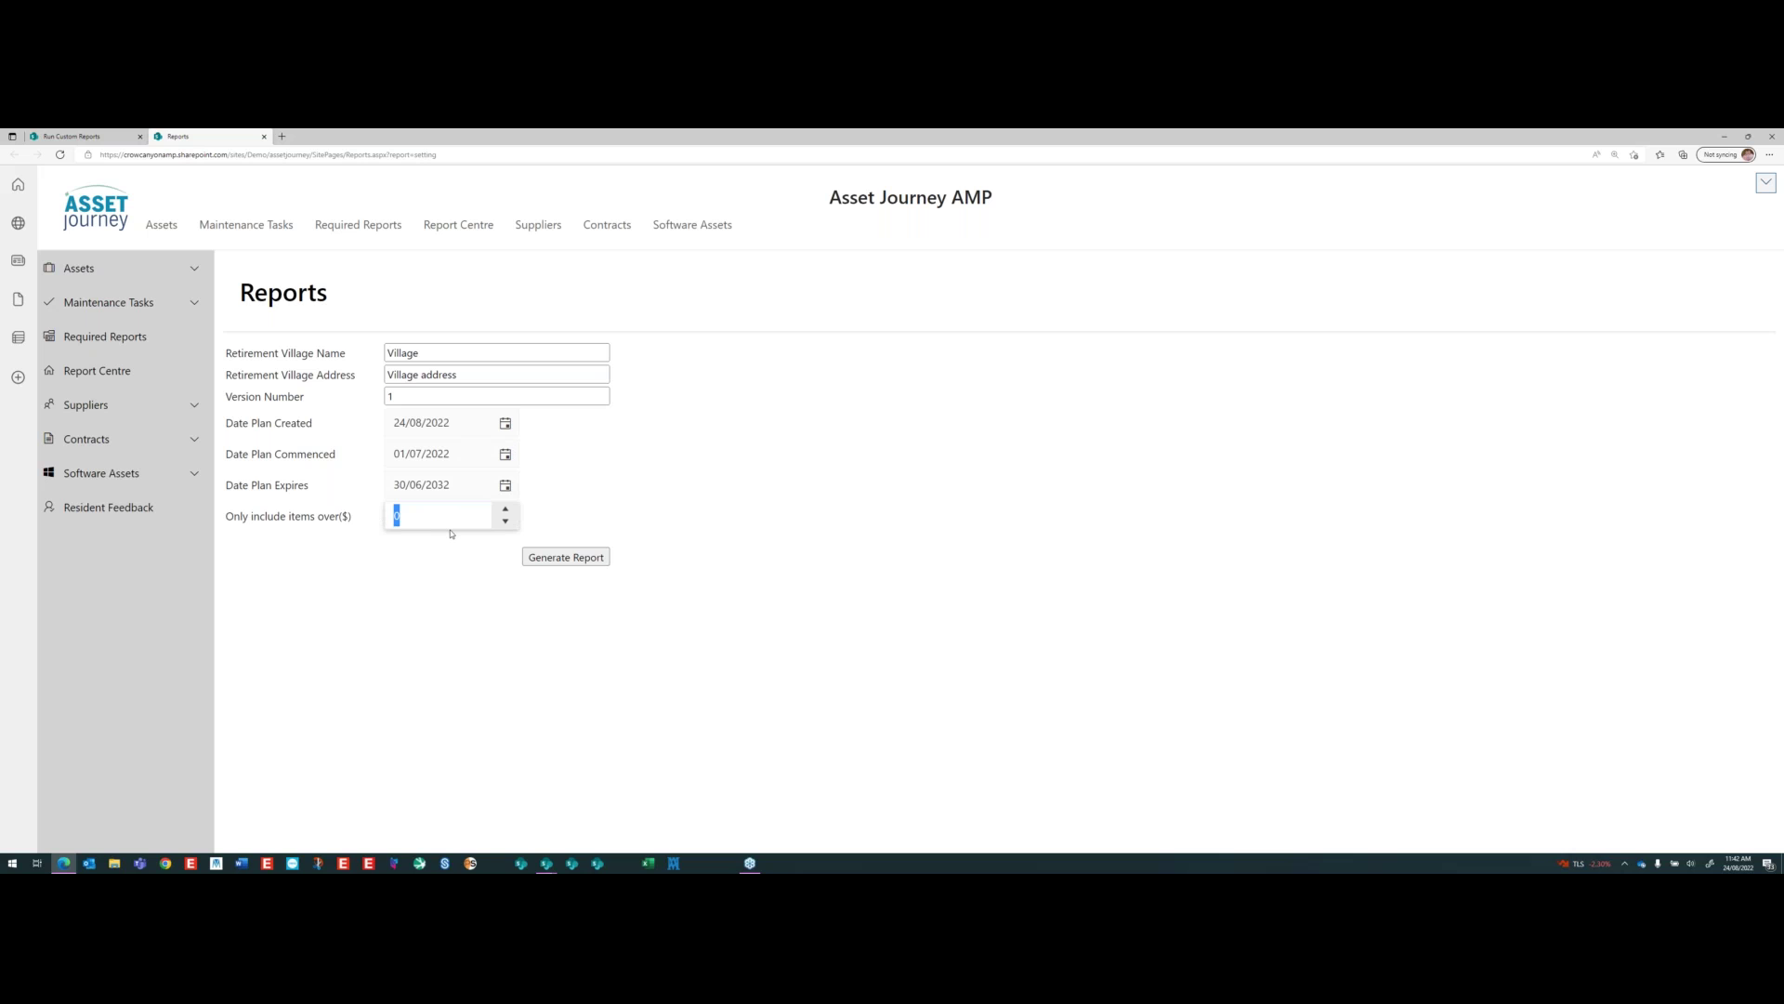
{"action": "type", "text": "1000"}
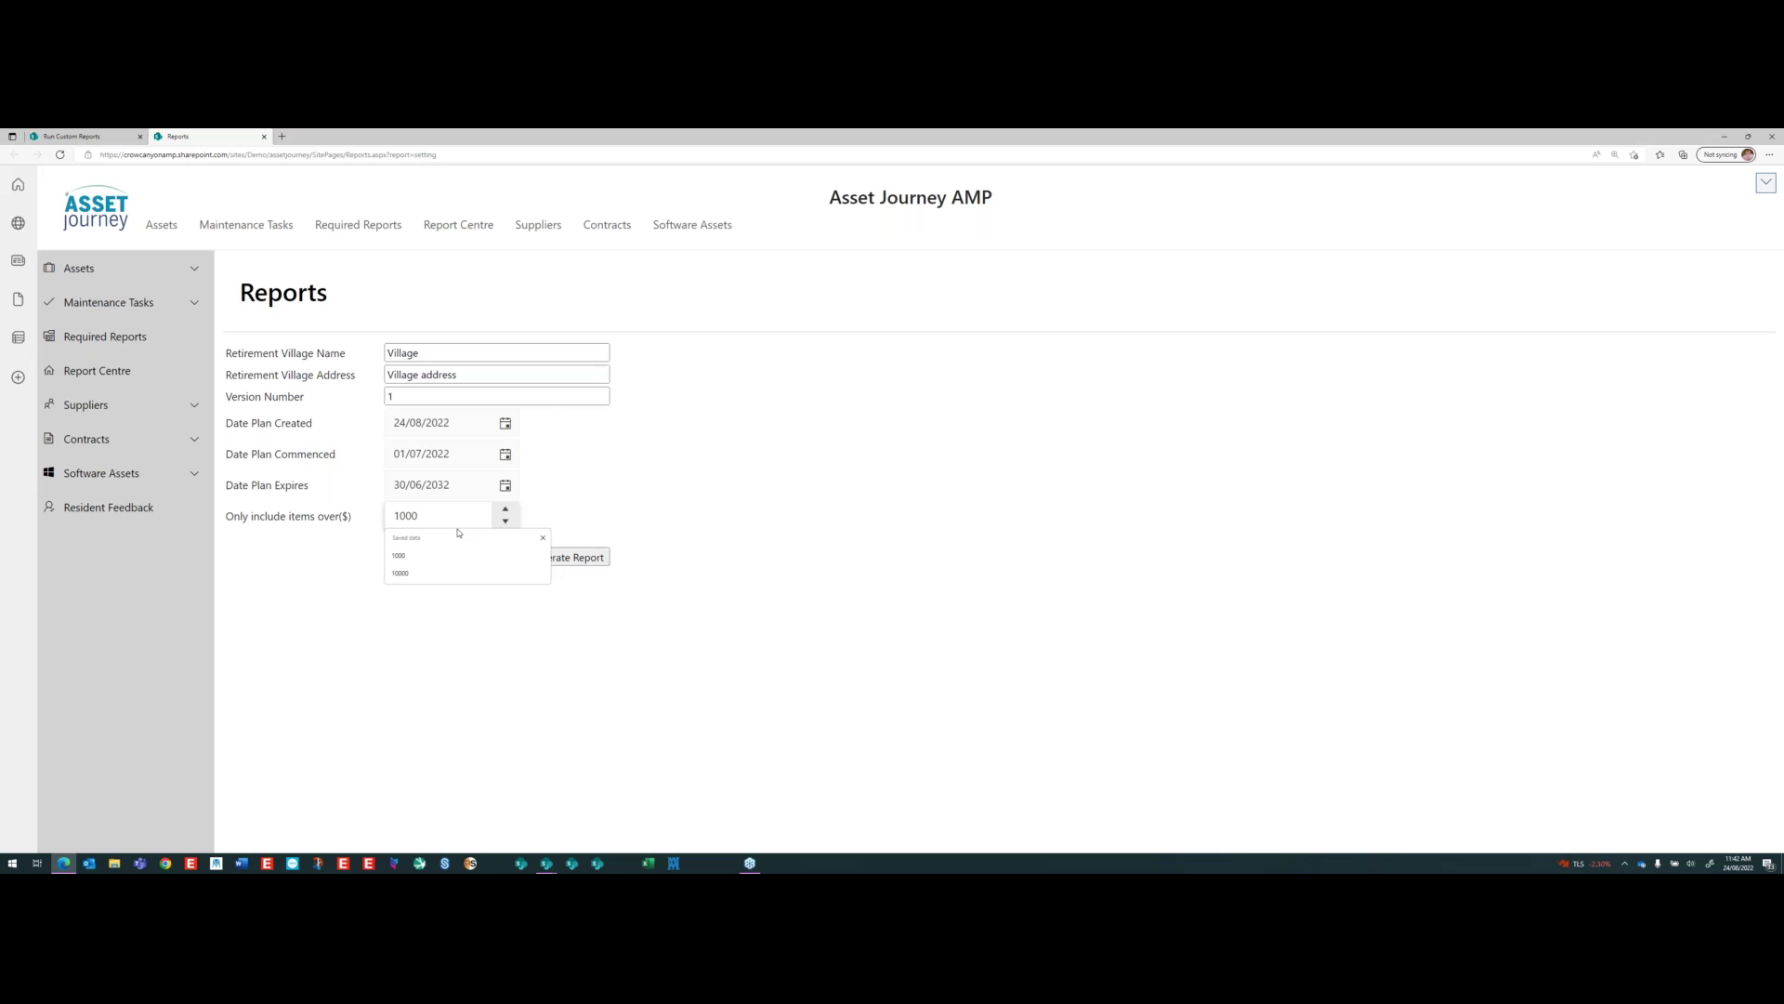
{"action": "left_click", "coordinate": [889, 560]}
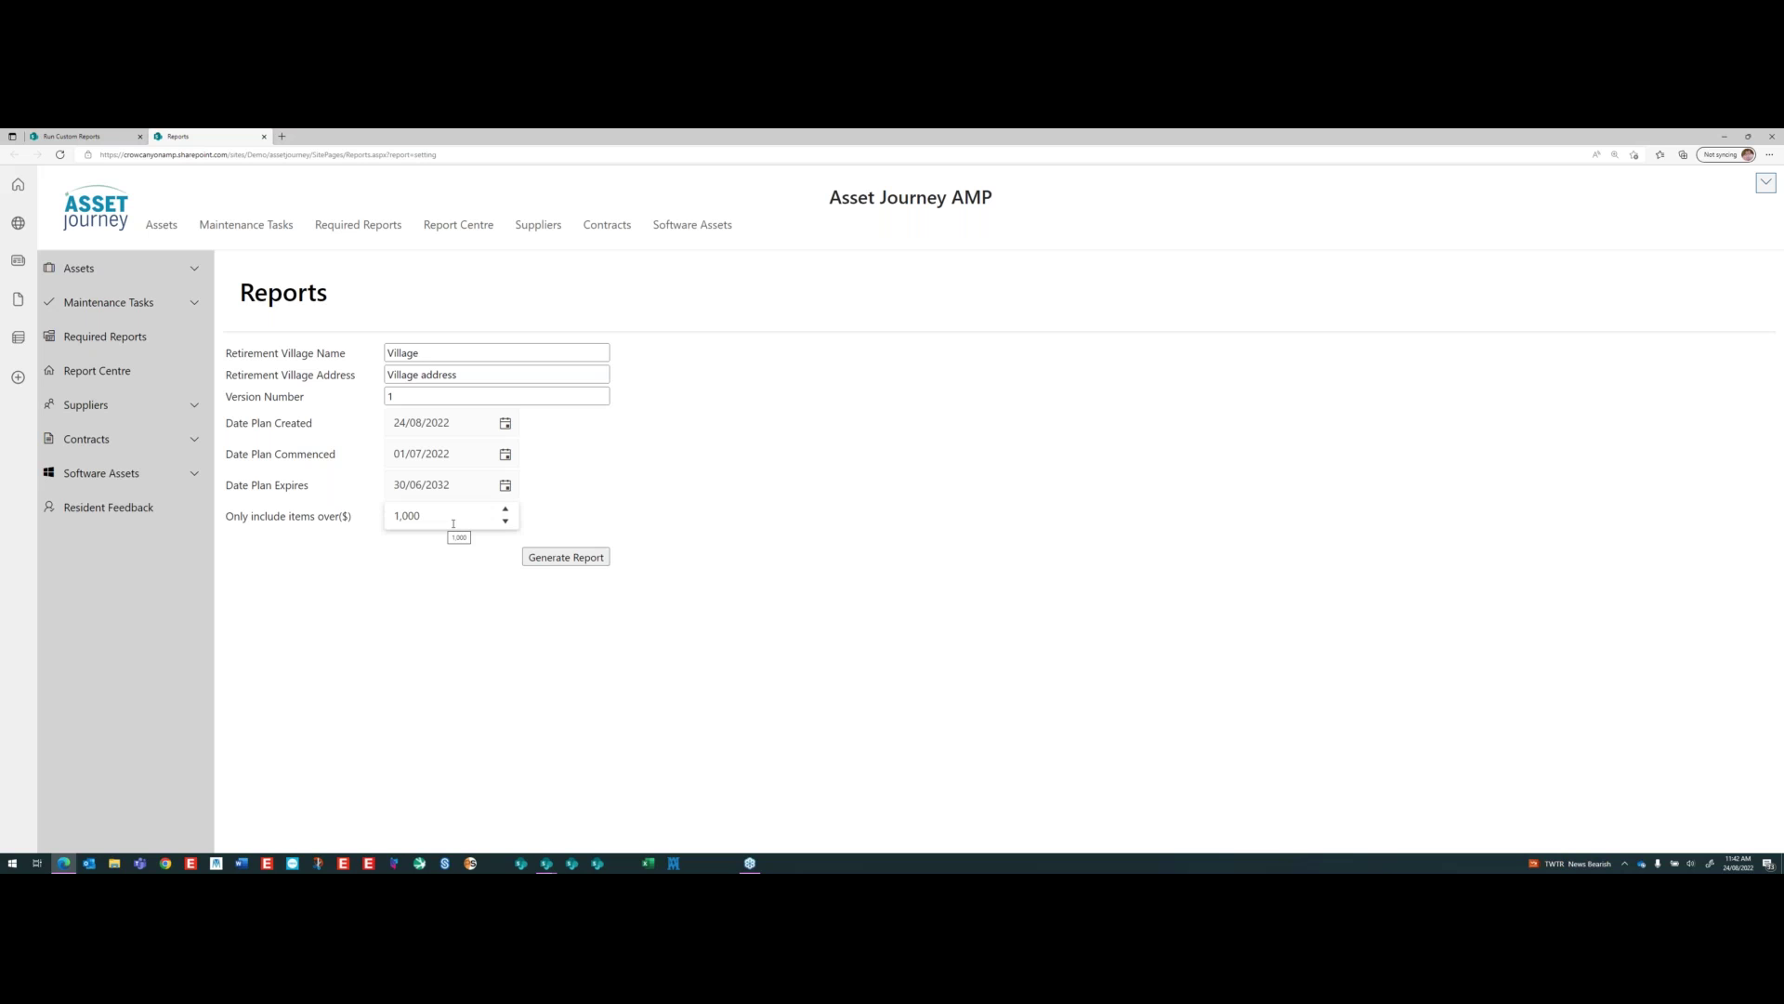
{"action": "left_click", "coordinate": [566, 557]}
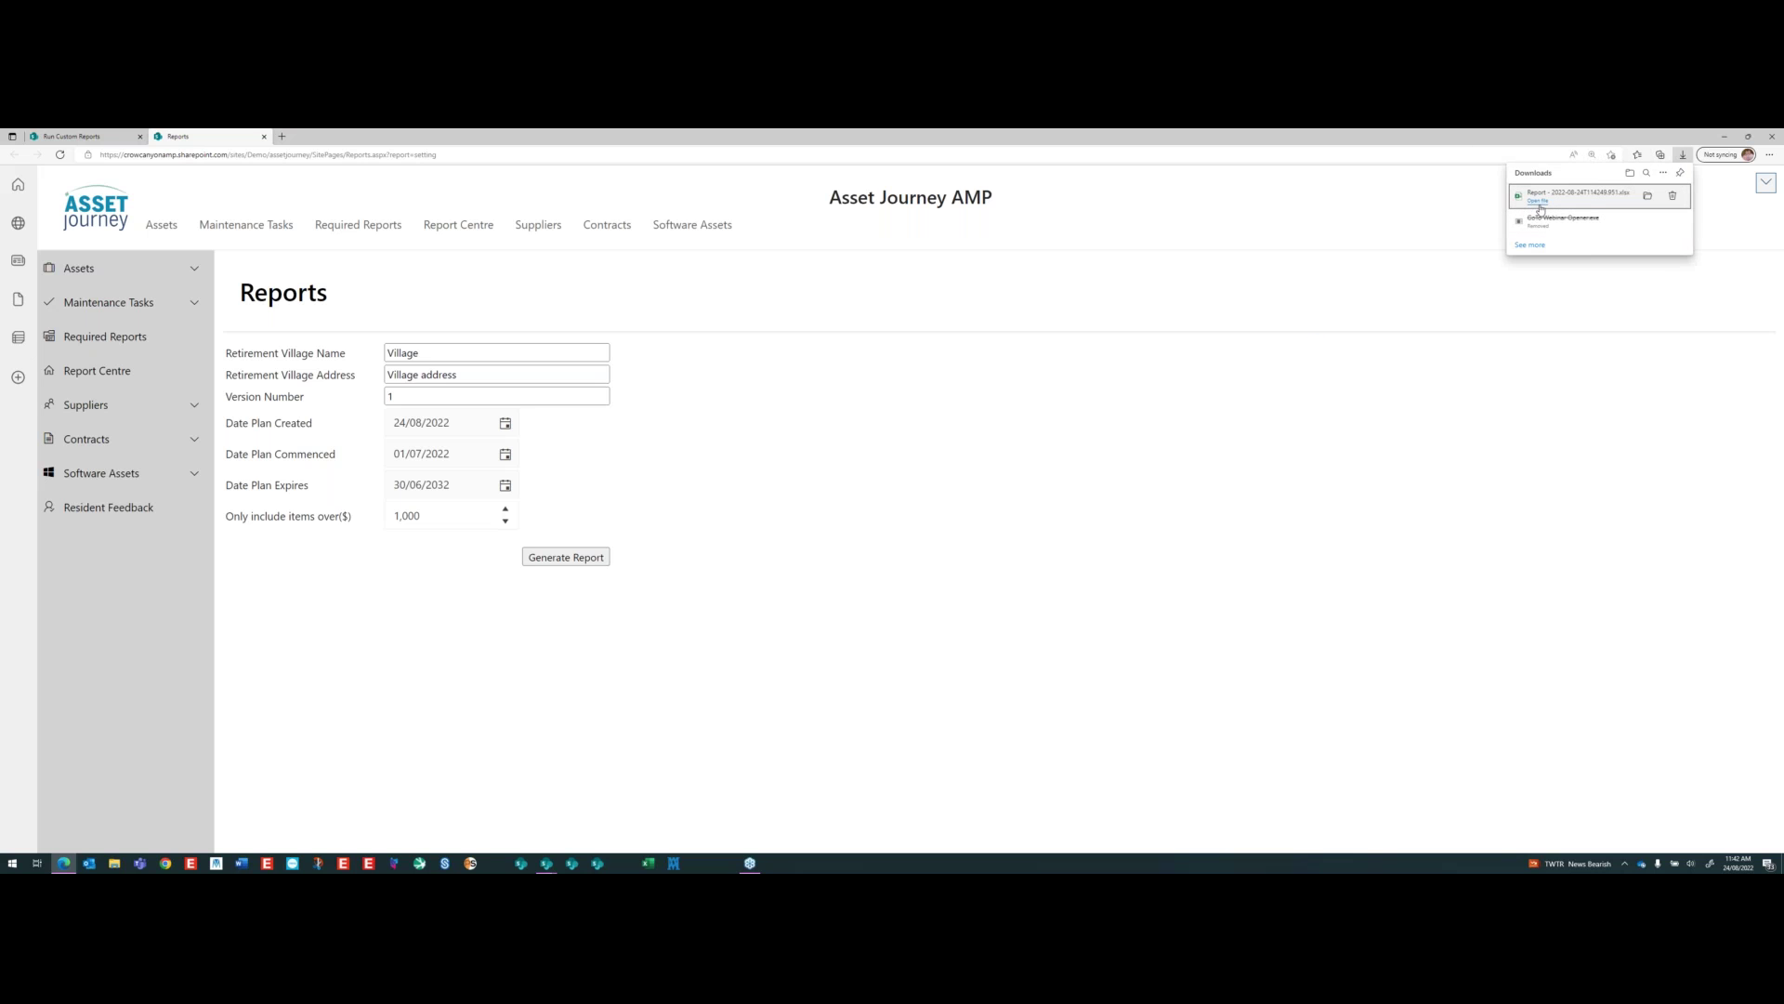
- Open the downloaded report in Excel and select the village and plan details block A4:B9 for review
{"action": "left_click", "coordinate": [1538, 201]}
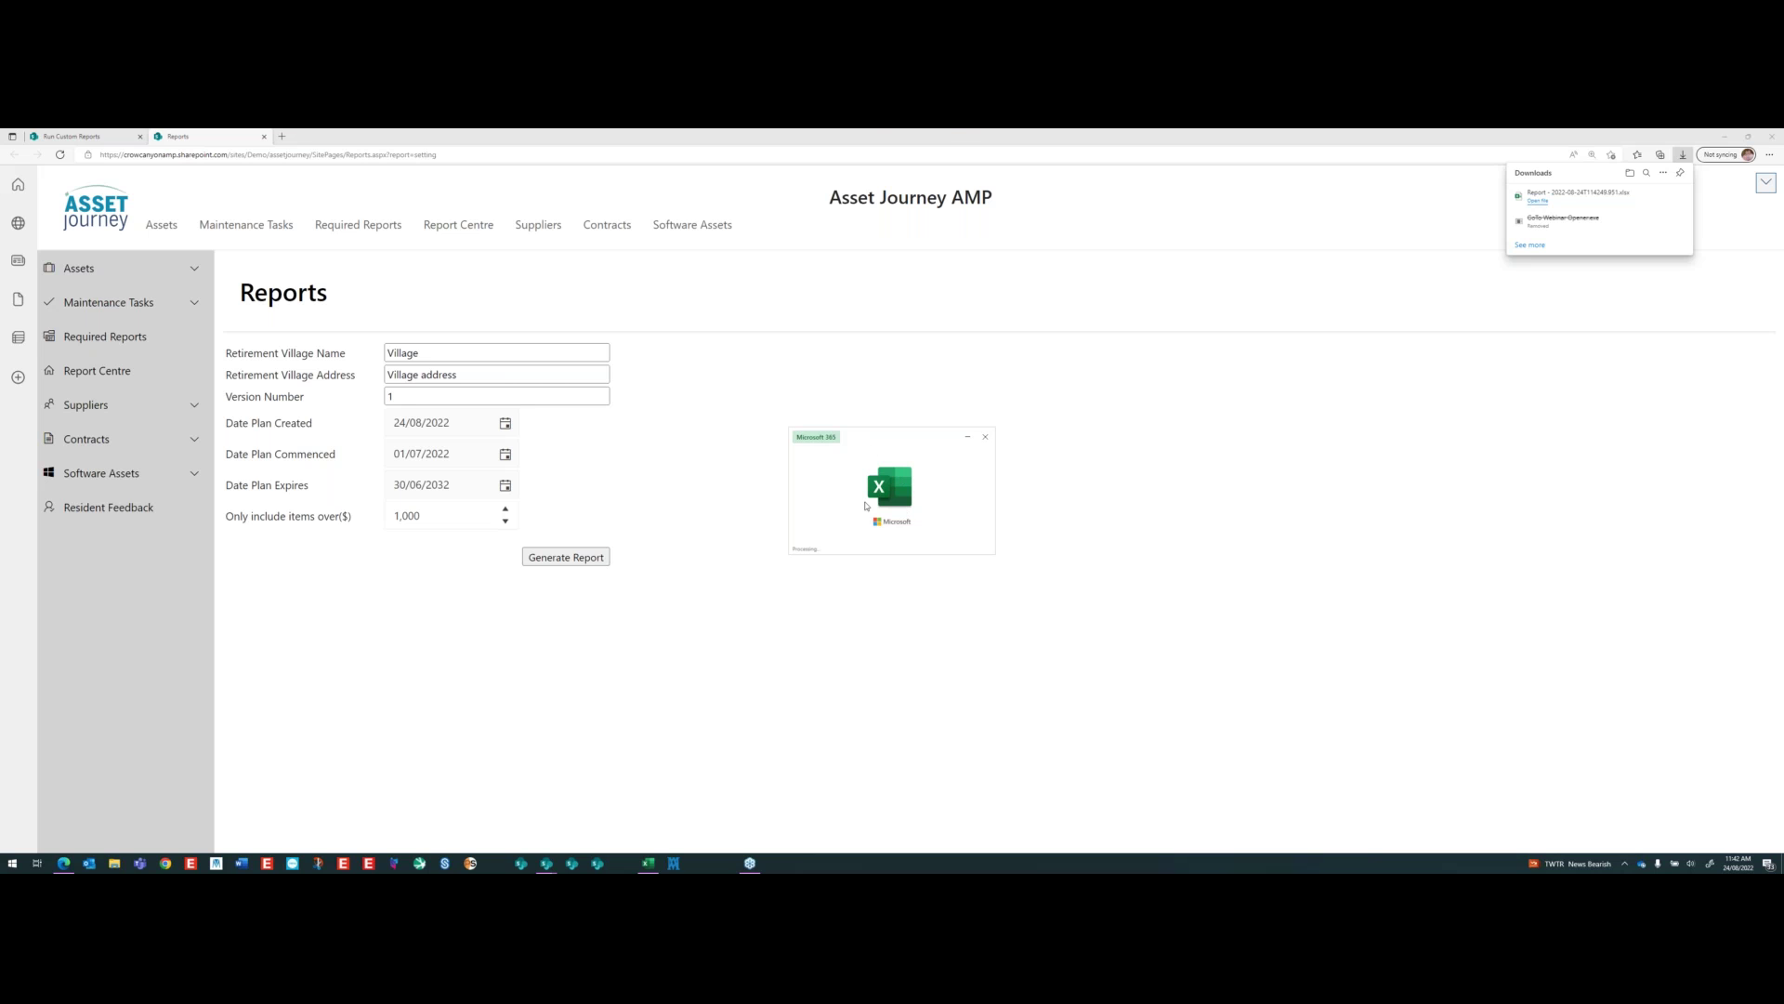
{"action": "left_click", "coordinate": [1749, 142]}
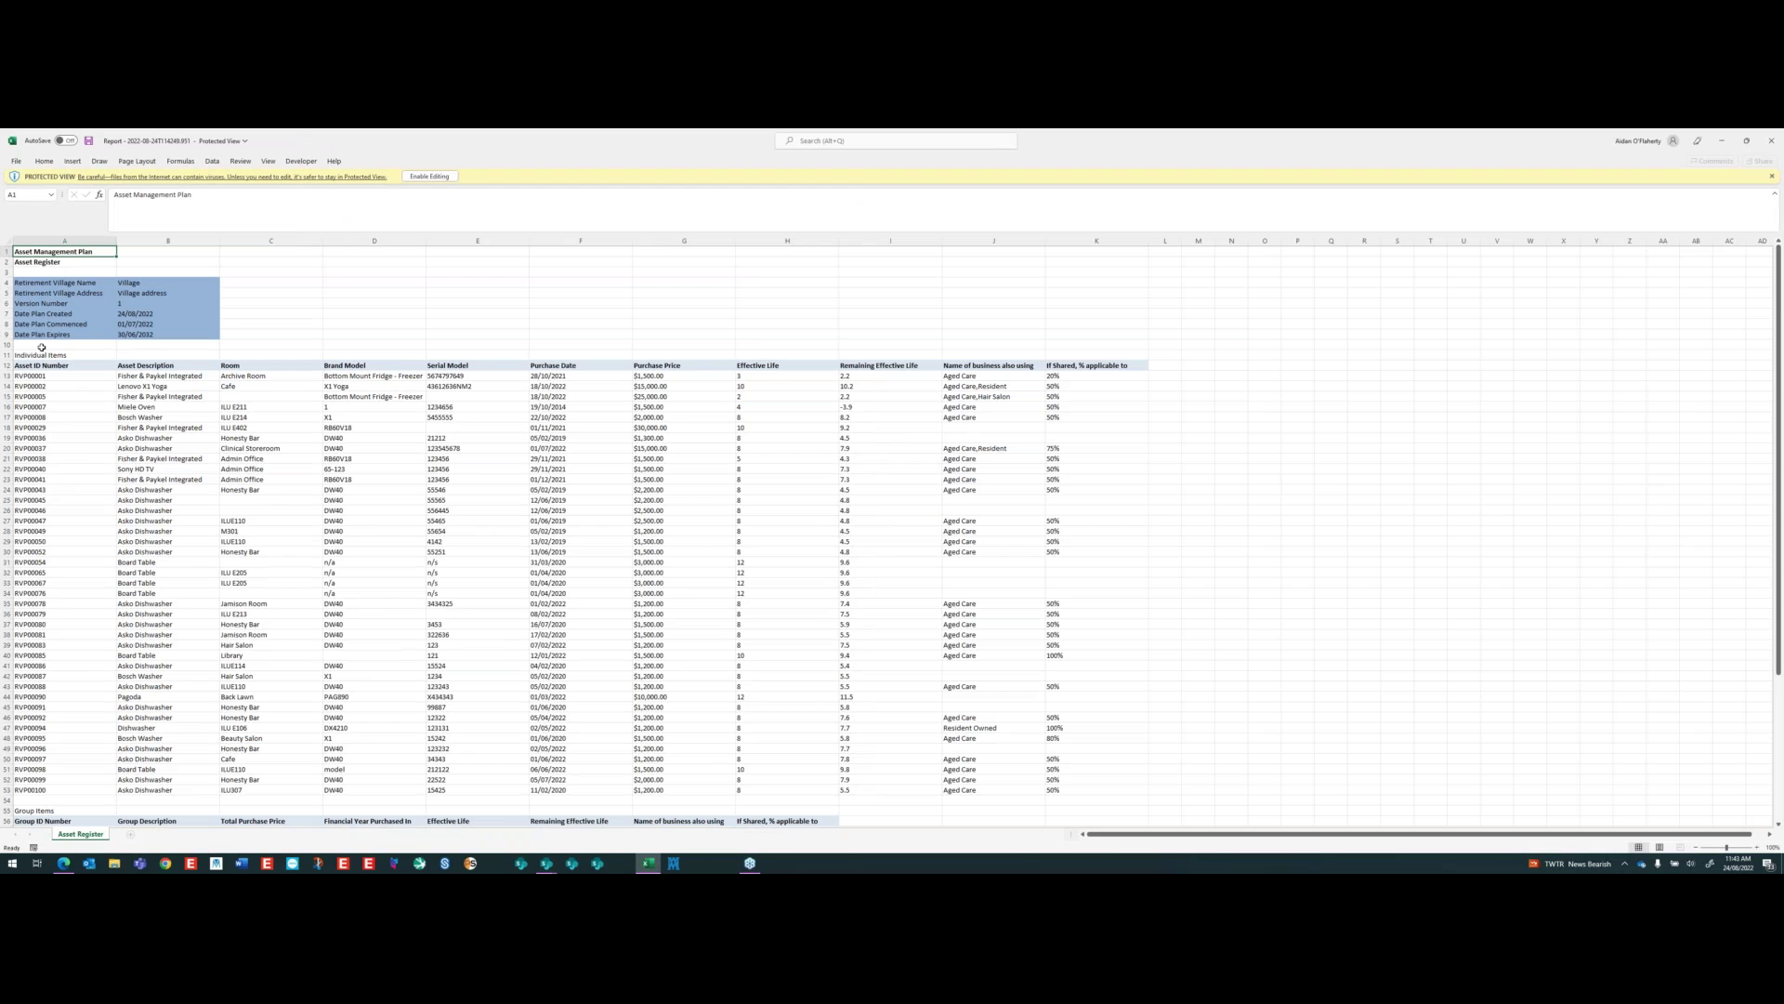
{"action": "left_click", "coordinate": [58, 282]}
{"action": "left_click_drag", "start_coordinate": [186, 308], "coordinate": [200, 335]}
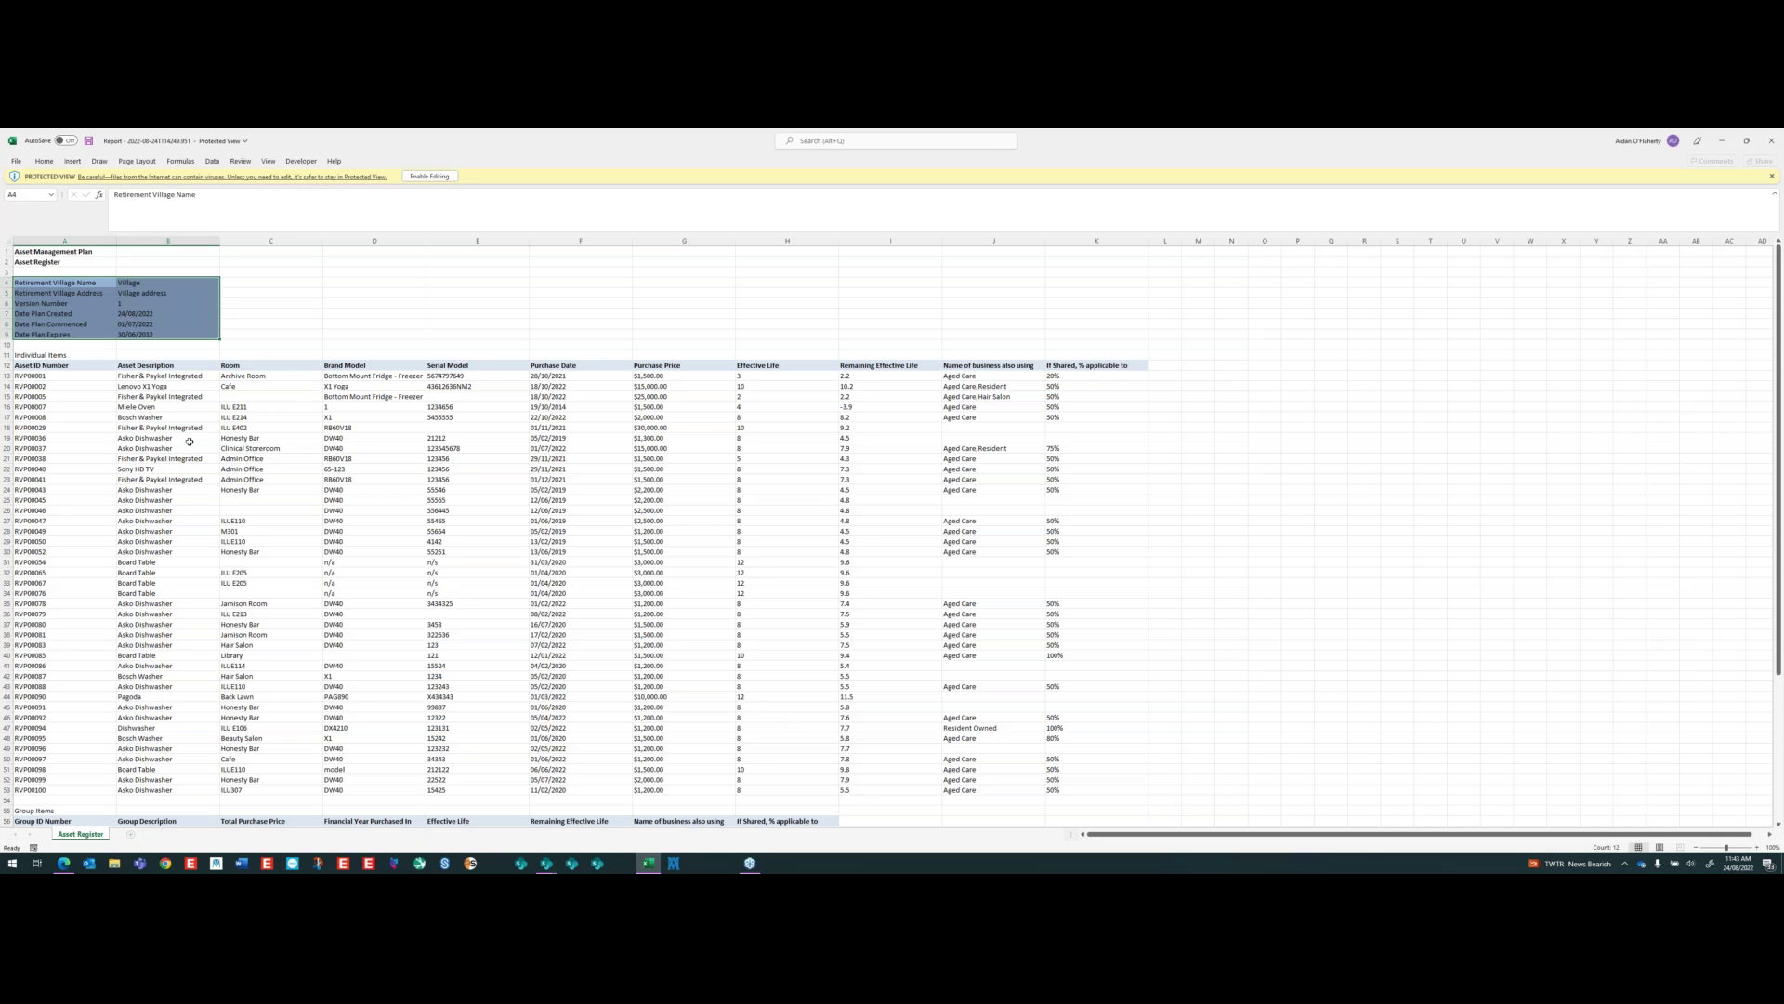
- Review the Individual Items column headings A12:K12 and the asset ID numbers below them in the Asset Register
{"action": "scroll", "coordinate": [189, 441], "scroll_direction": "down", "scroll_amount": 1}
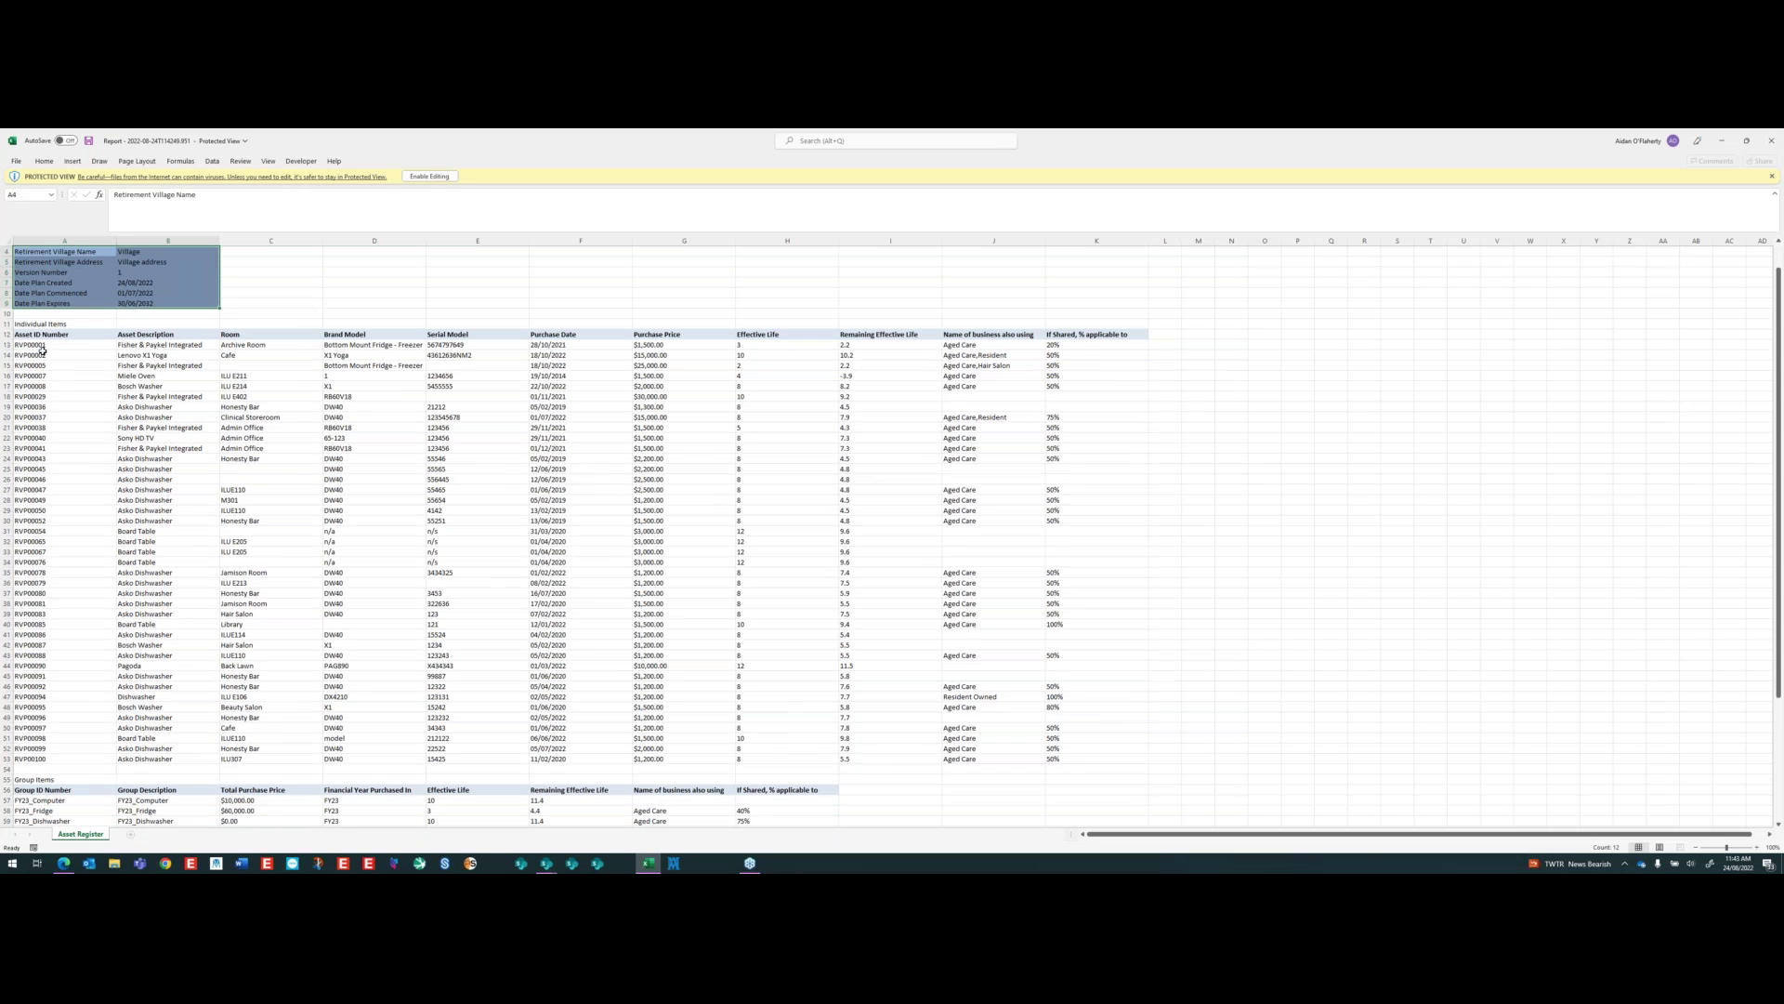
{"action": "left_click_drag", "start_coordinate": [48, 335], "coordinate": [229, 335]}
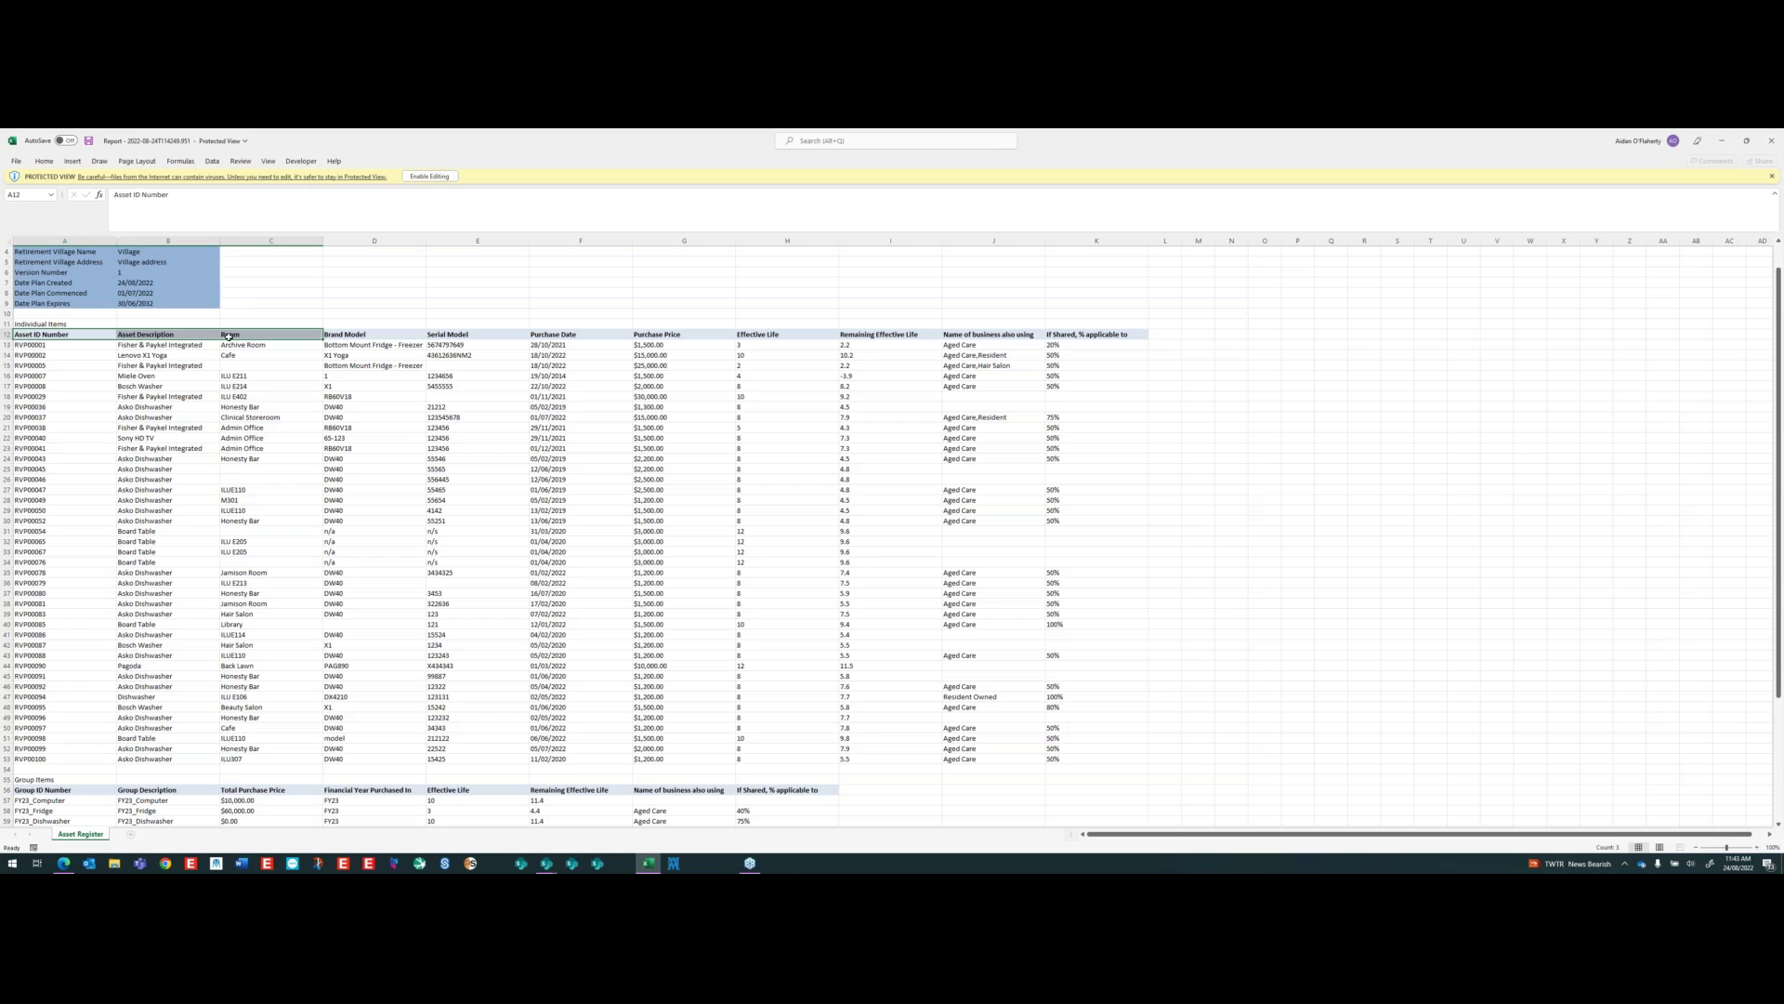
{"action": "left_click_drag", "start_coordinate": [96, 333], "coordinate": [1096, 335]}
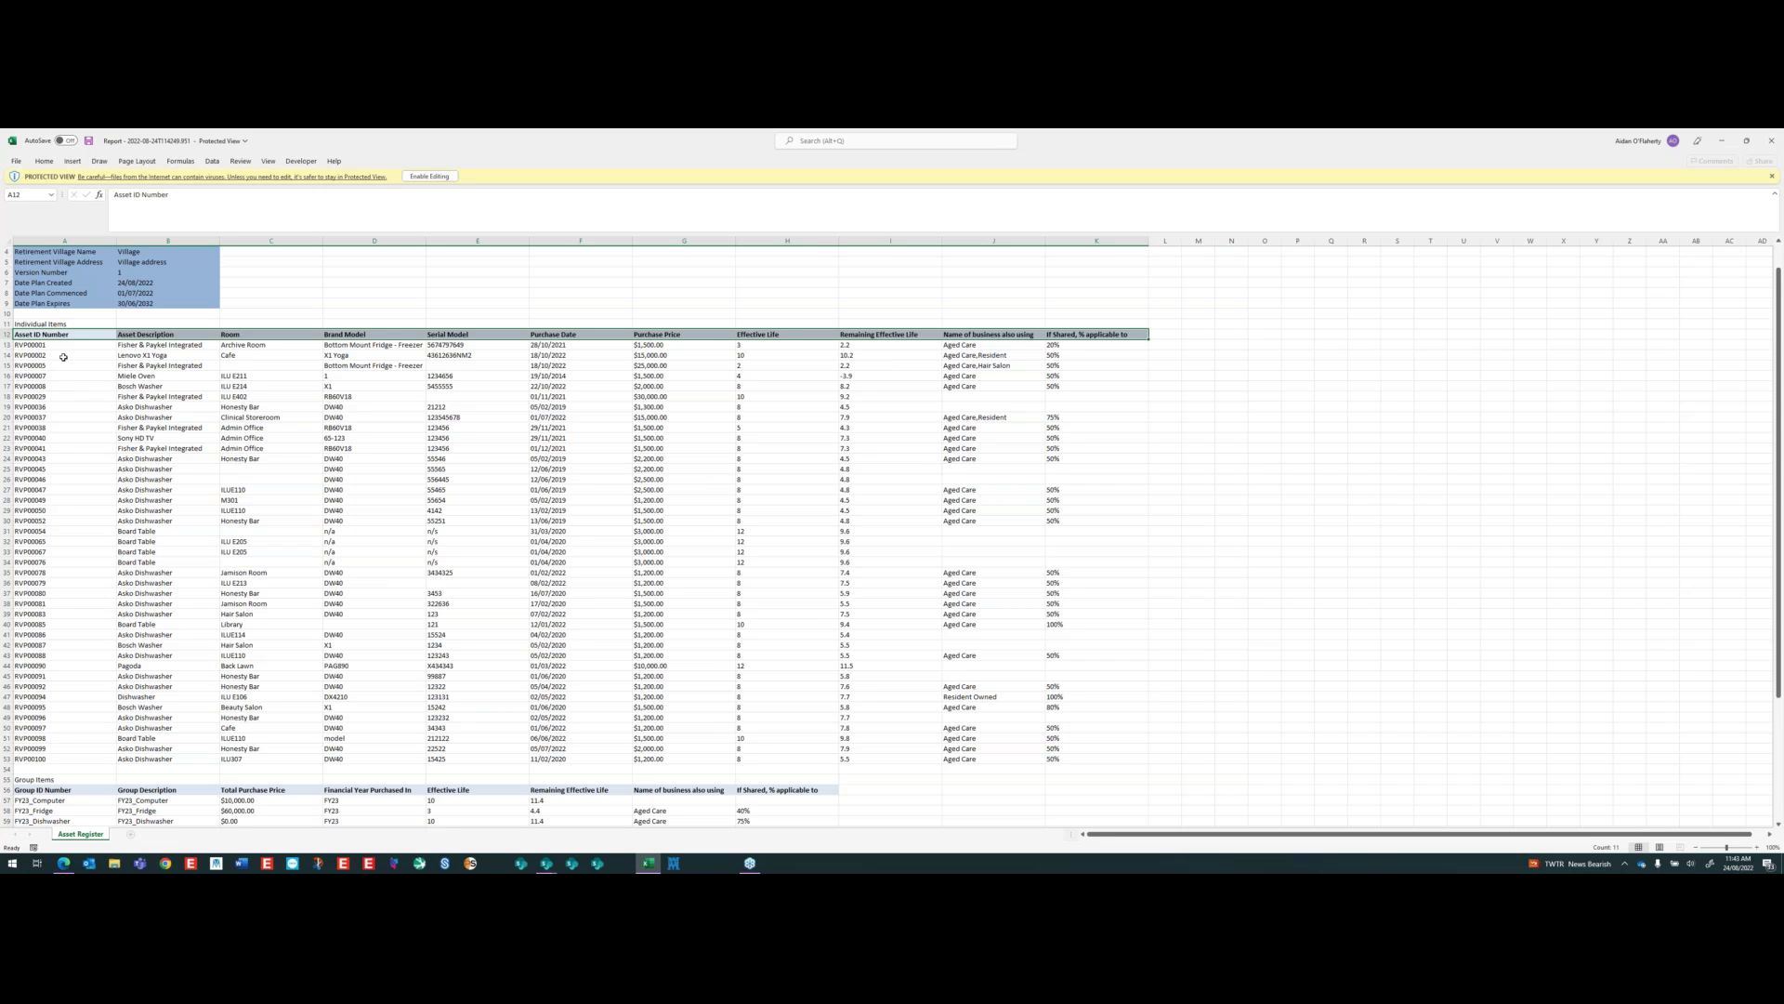
{"action": "left_click_drag", "start_coordinate": [70, 354], "coordinate": [65, 541]}
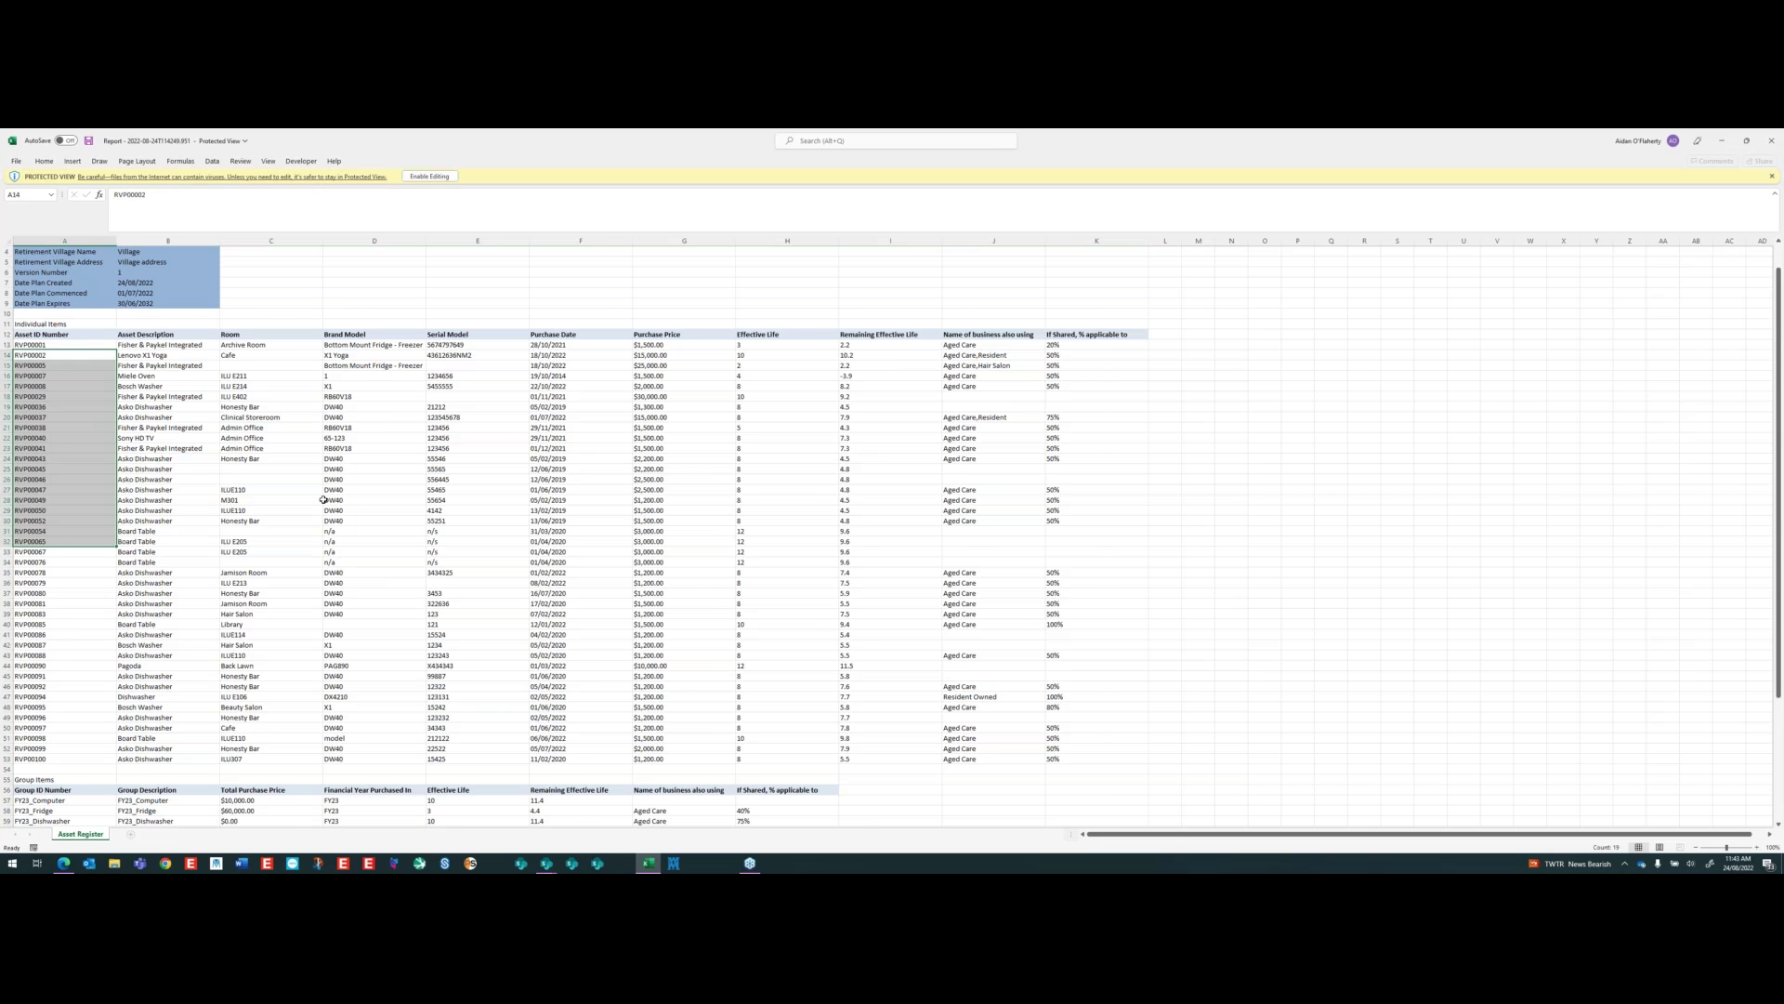
{"action": "scroll", "coordinate": [323, 500], "scroll_direction": "up", "scroll_amount": 3}
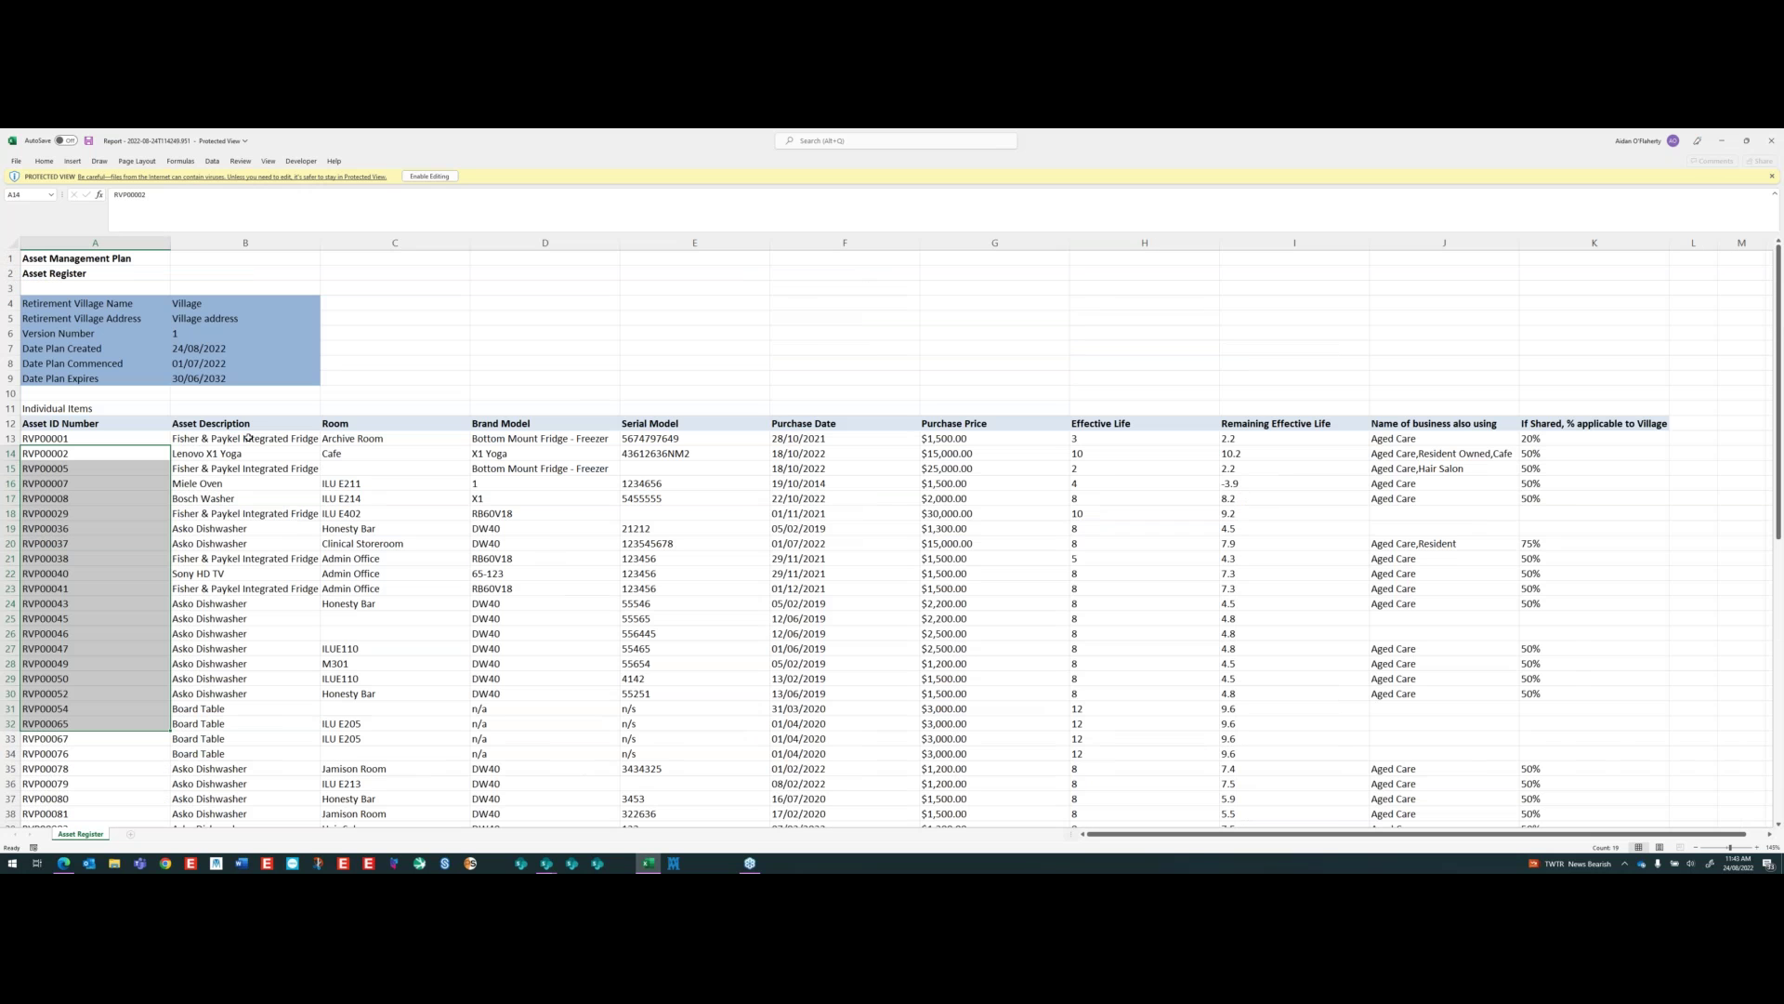
- Examine the first individual assets' description, room, serial, purchase, effective life, shared business and village percentage columns
{"action": "left_click", "coordinate": [248, 437]}
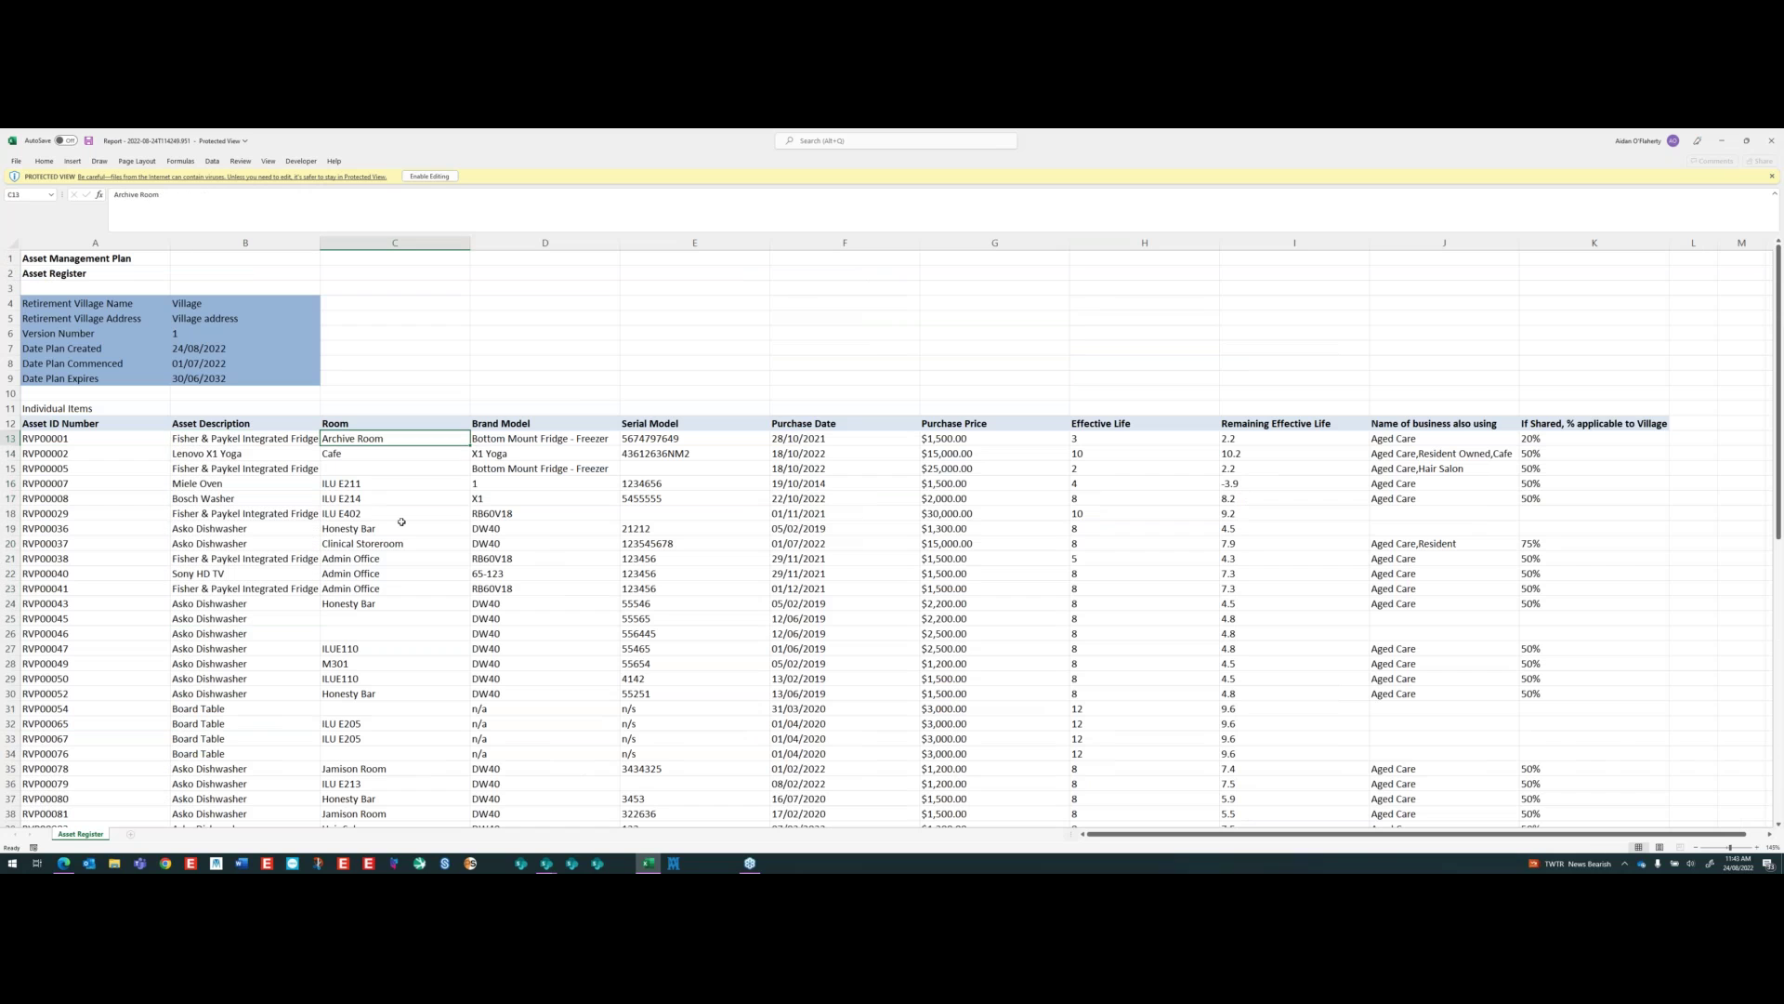
{"action": "left_click_drag", "start_coordinate": [371, 438], "coordinate": [394, 558]}
{"action": "left_click", "coordinate": [692, 440]}
{"action": "left_click", "coordinate": [841, 439]}
{"action": "left_click", "coordinate": [976, 440]}
{"action": "left_click", "coordinate": [1174, 434]}
{"action": "left_click", "coordinate": [1265, 439]}
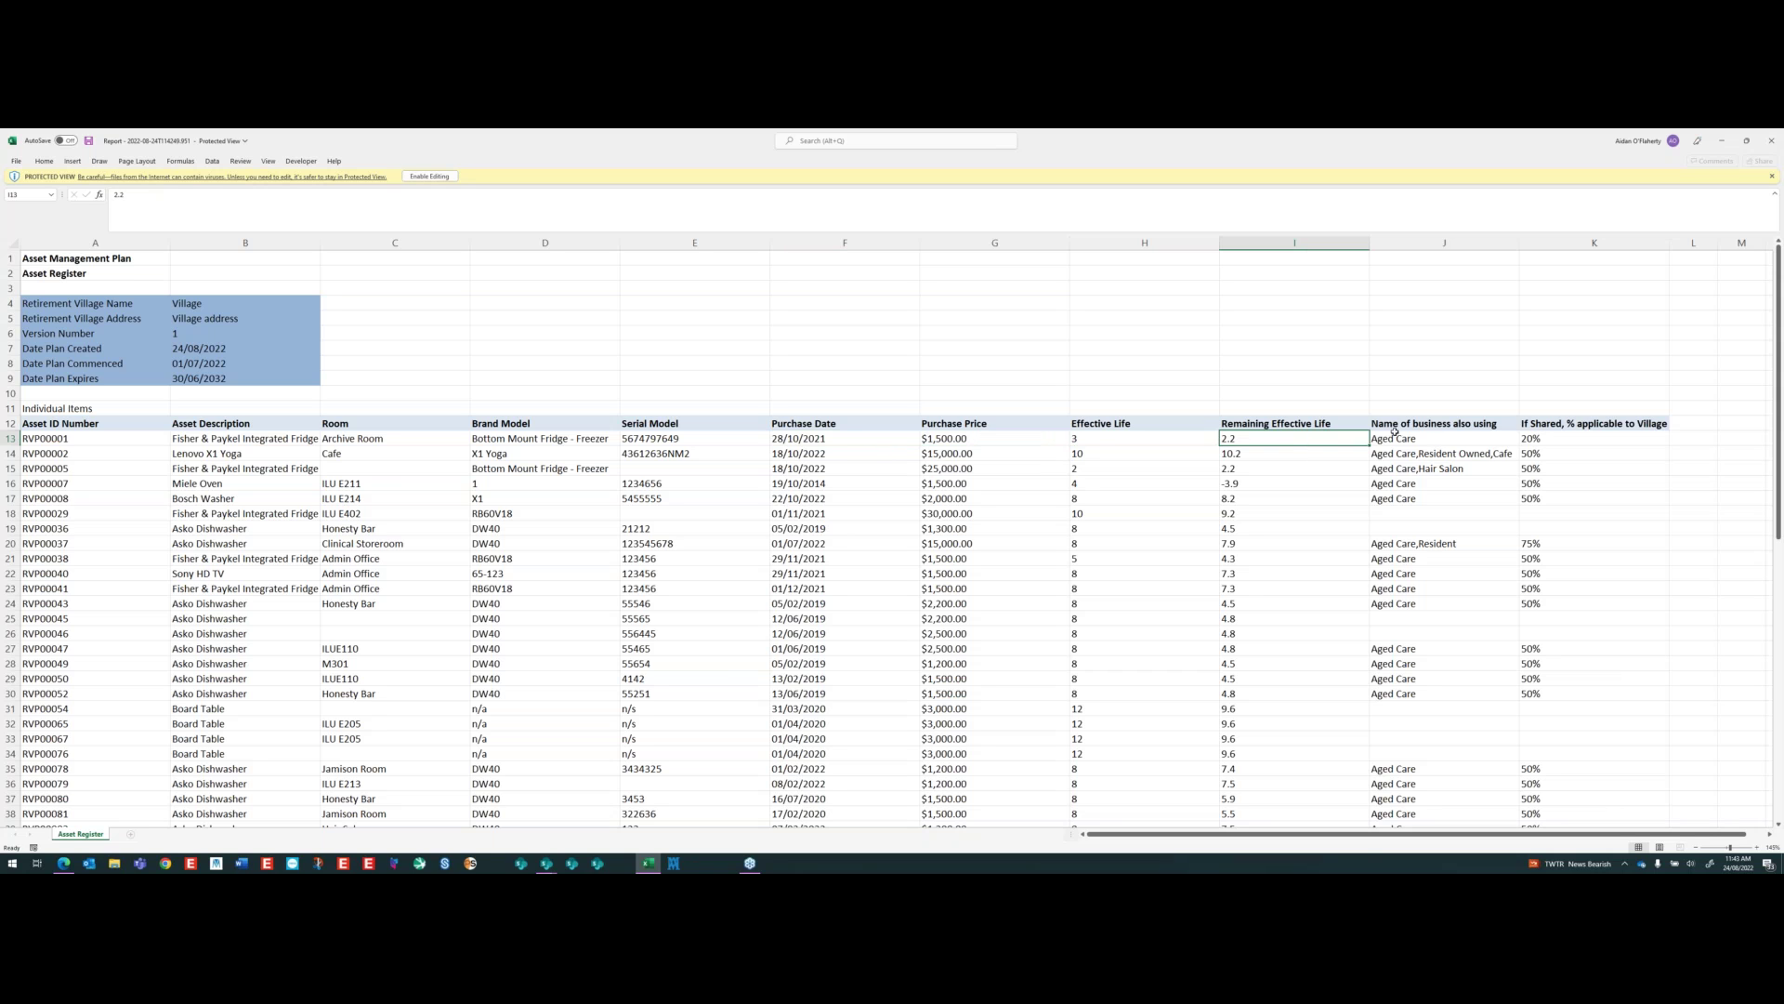
{"action": "left_click", "coordinate": [1427, 438]}
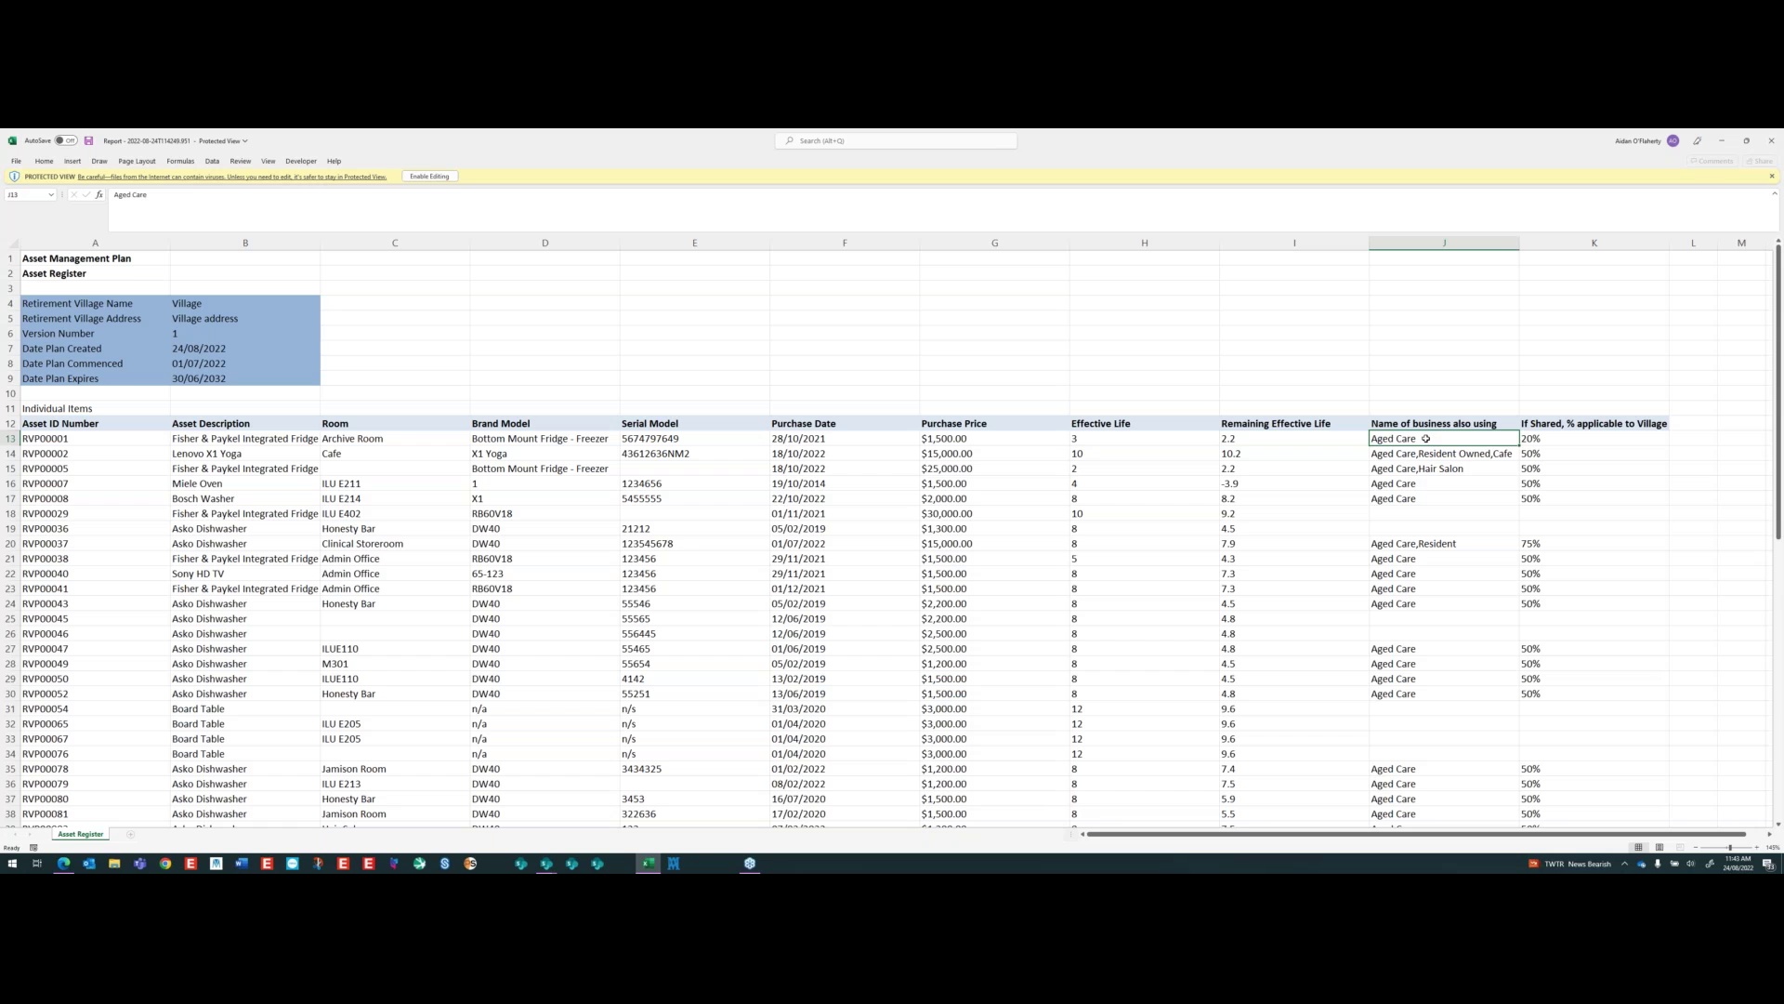
{"action": "left_click", "coordinate": [1410, 513]}
{"action": "key", "text": "Right"}
{"action": "key", "text": "Right"}
{"action": "key", "text": "Right"}
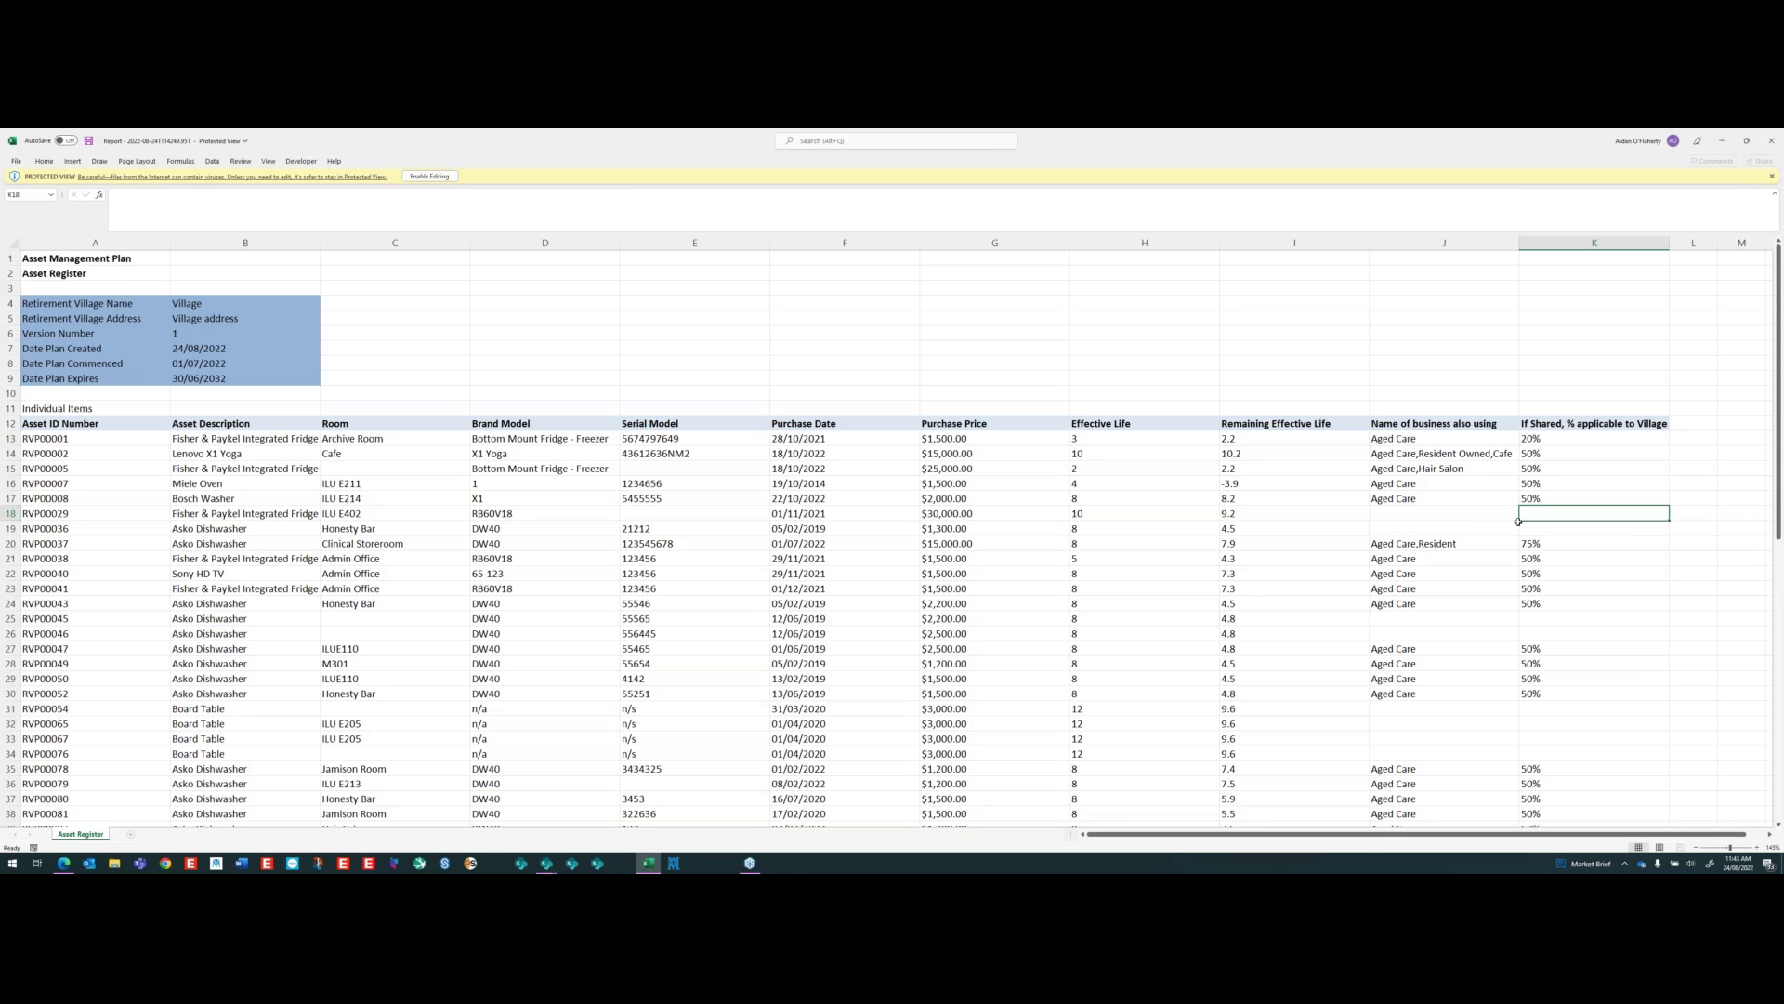
{"action": "left_click", "coordinate": [1567, 439]}
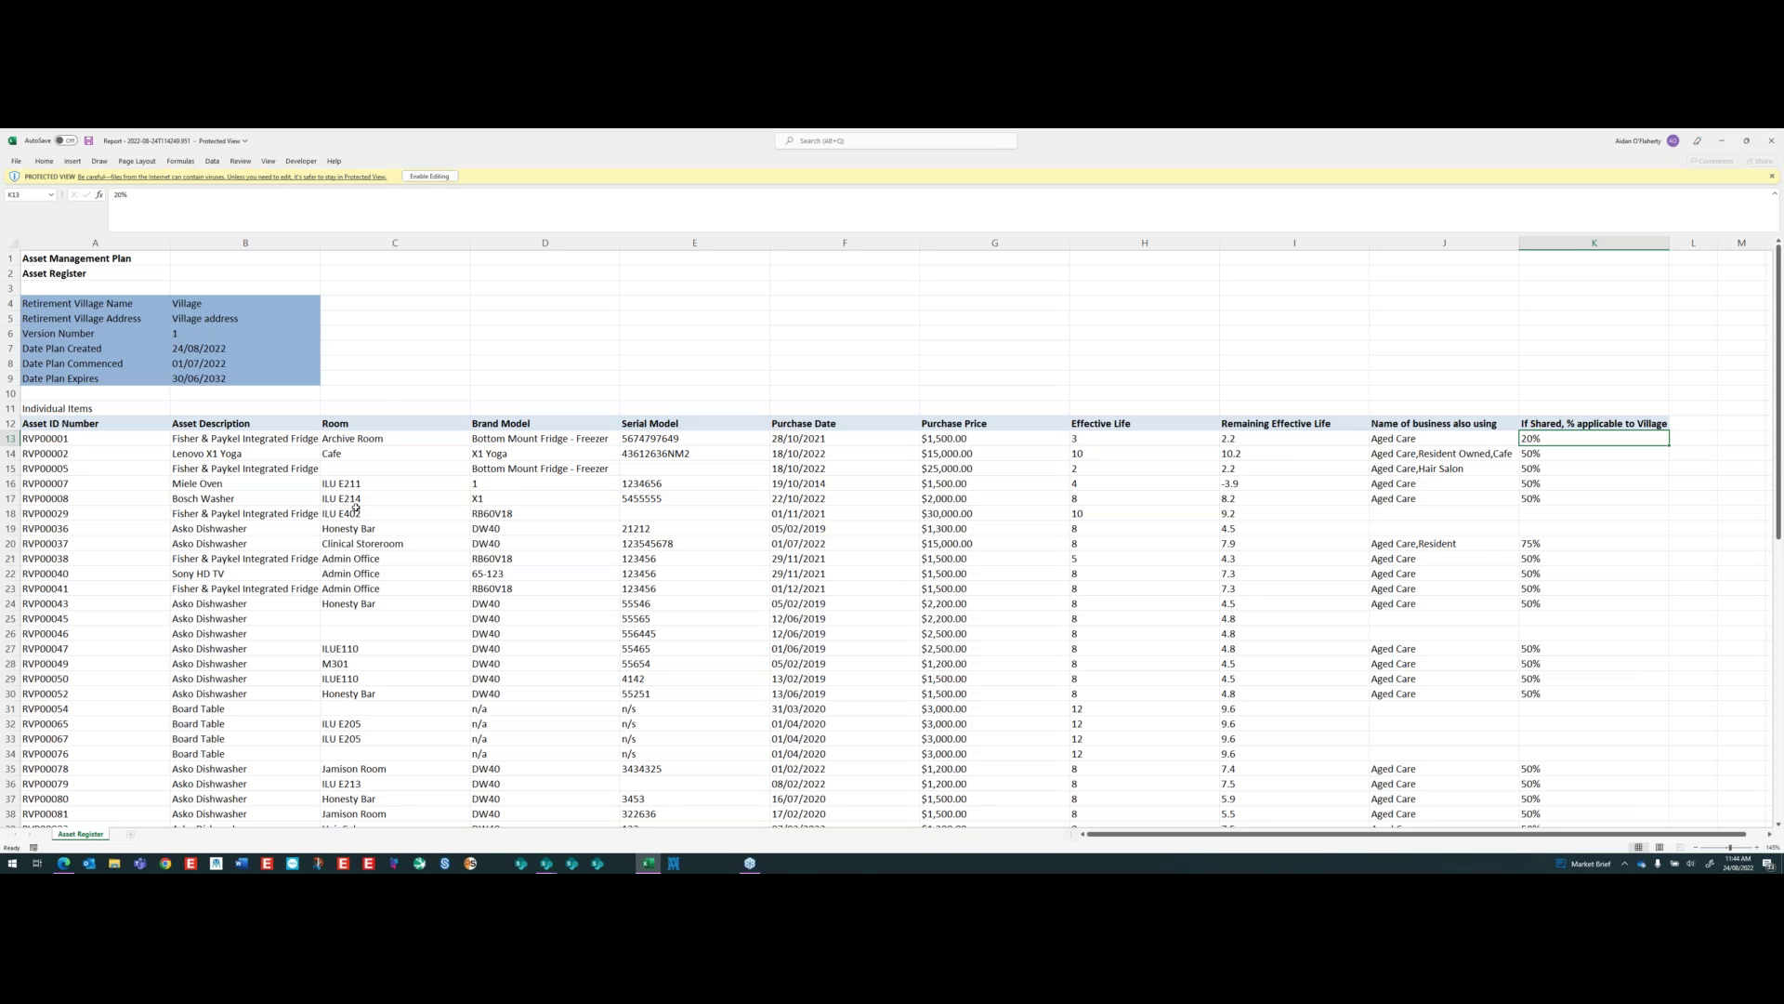
- Review the Group Items section, checking the FY23_Computer row's price, financial year and effective life, plus the shared-use columns
{"action": "scroll", "coordinate": [356, 507], "scroll_direction": "down", "scroll_amount": 14}
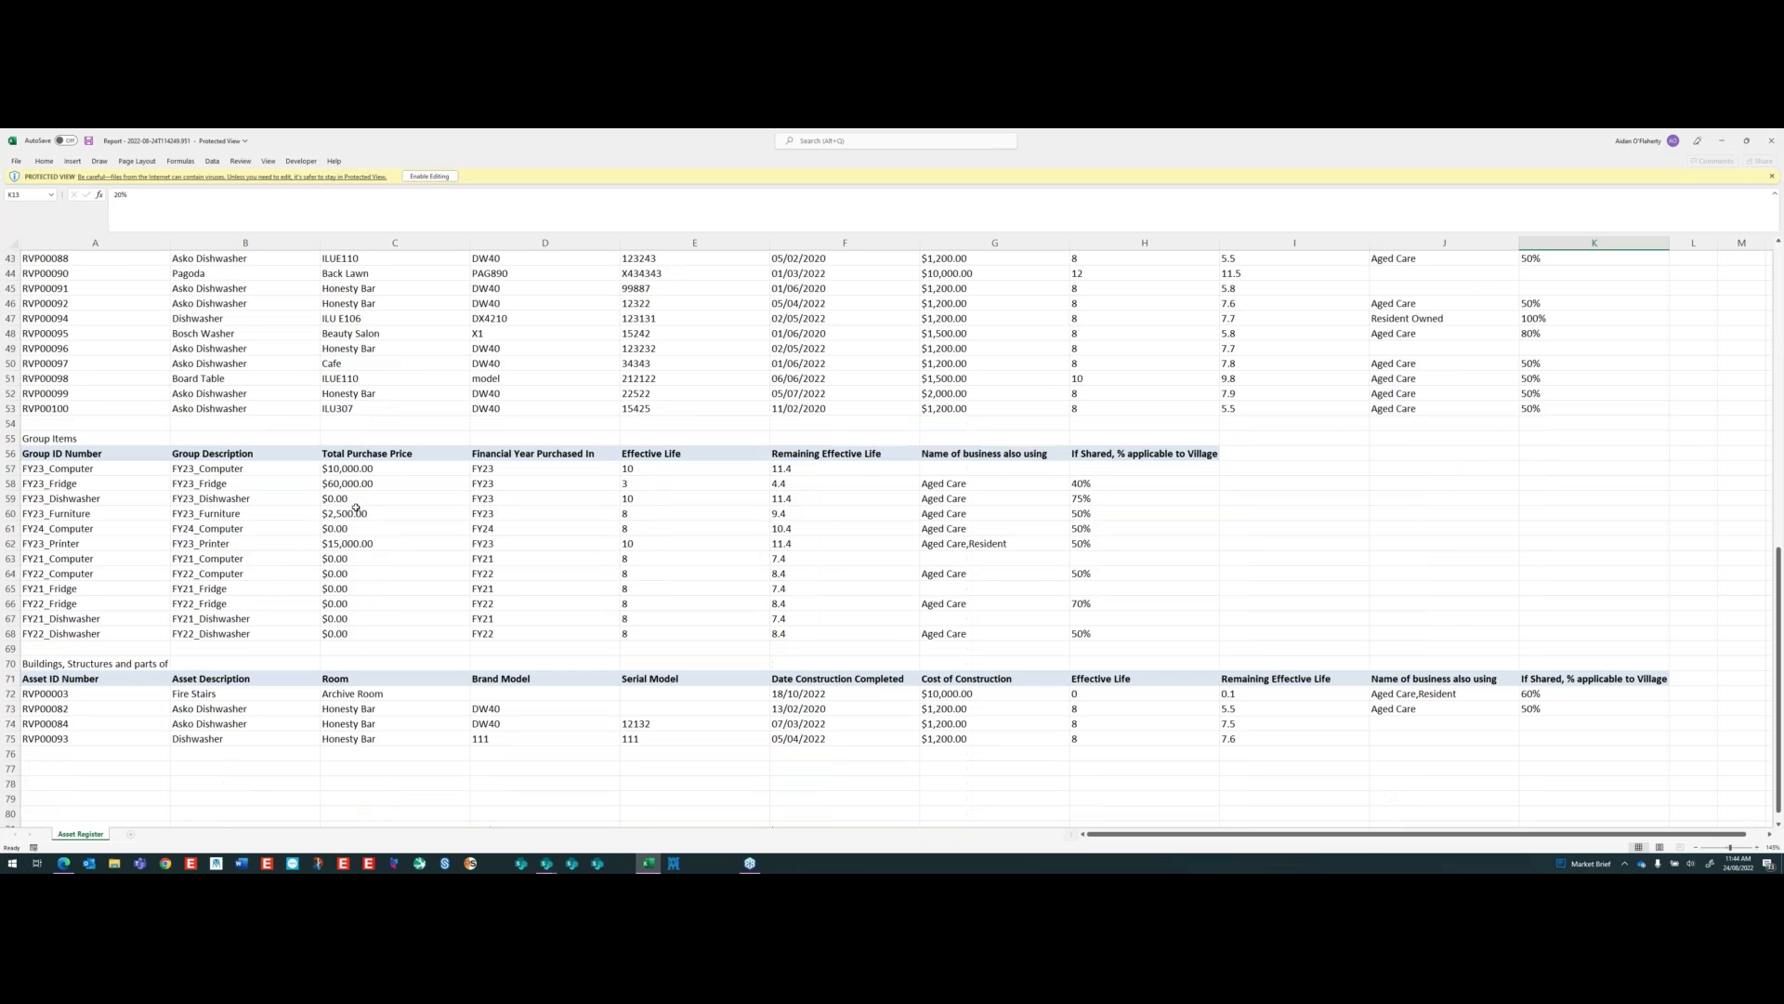
{"action": "scroll", "coordinate": [355, 508], "scroll_direction": "down", "scroll_amount": 1}
{"action": "left_click_drag", "start_coordinate": [133, 444], "coordinate": [994, 527]}
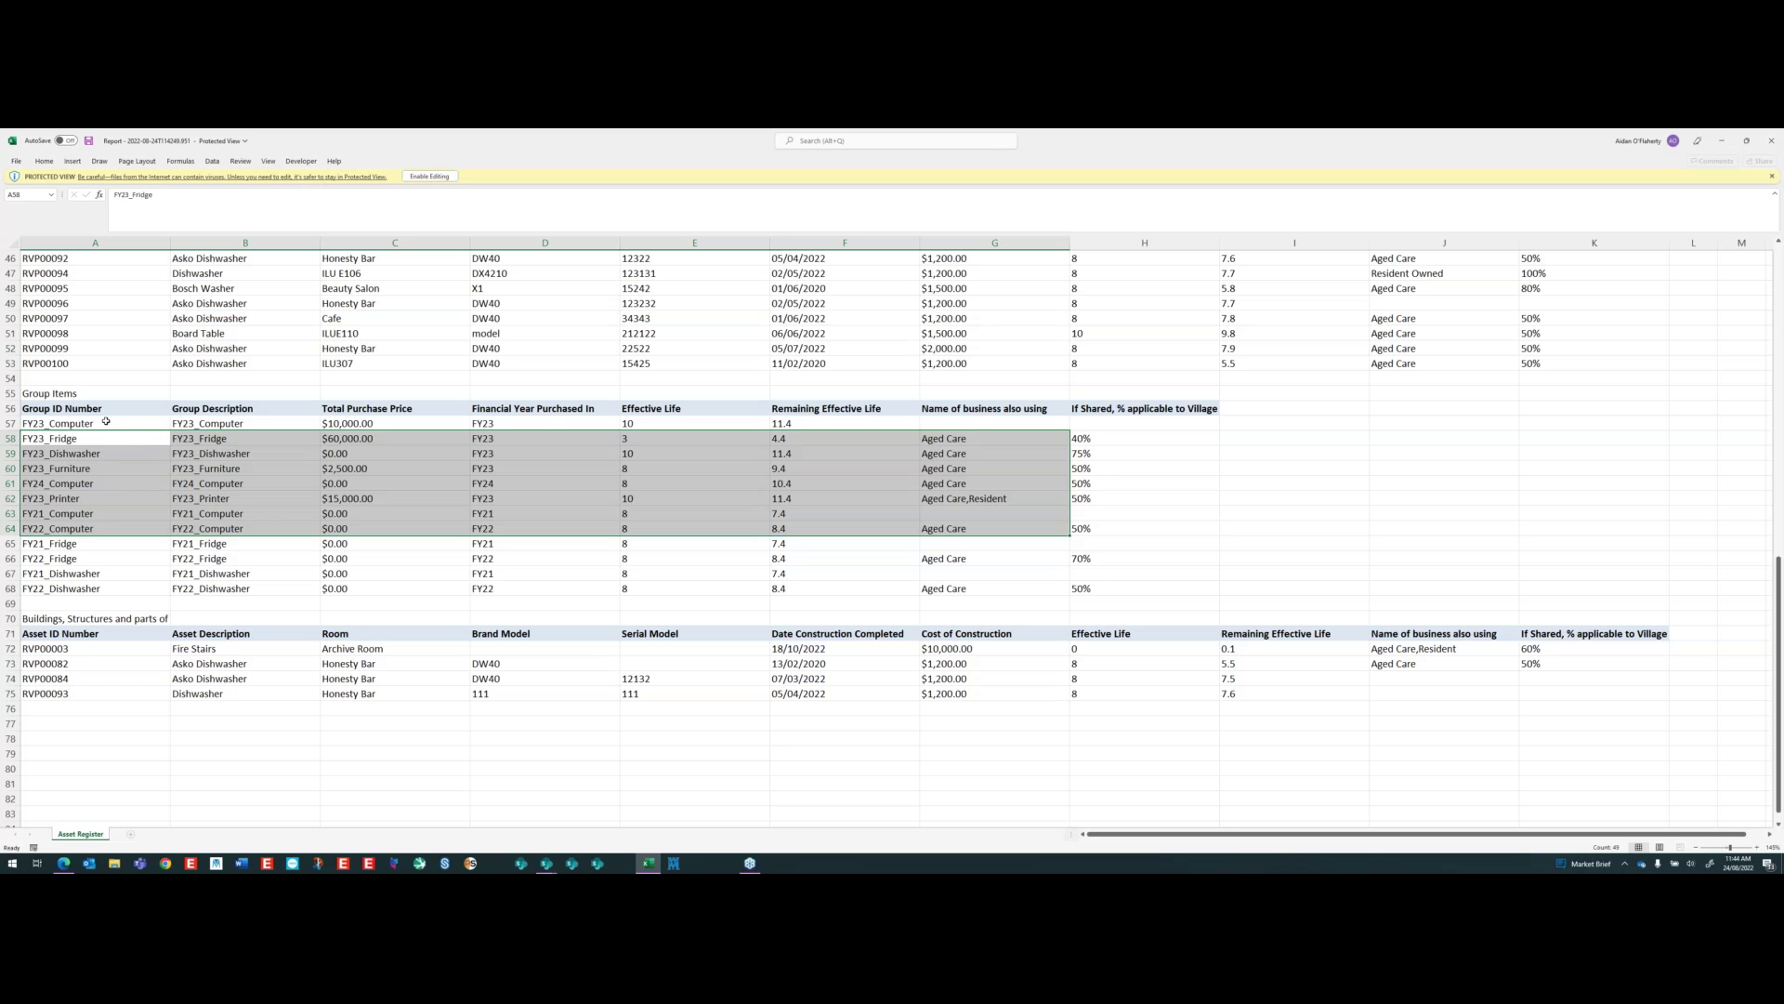
{"action": "left_click", "coordinate": [106, 423]}
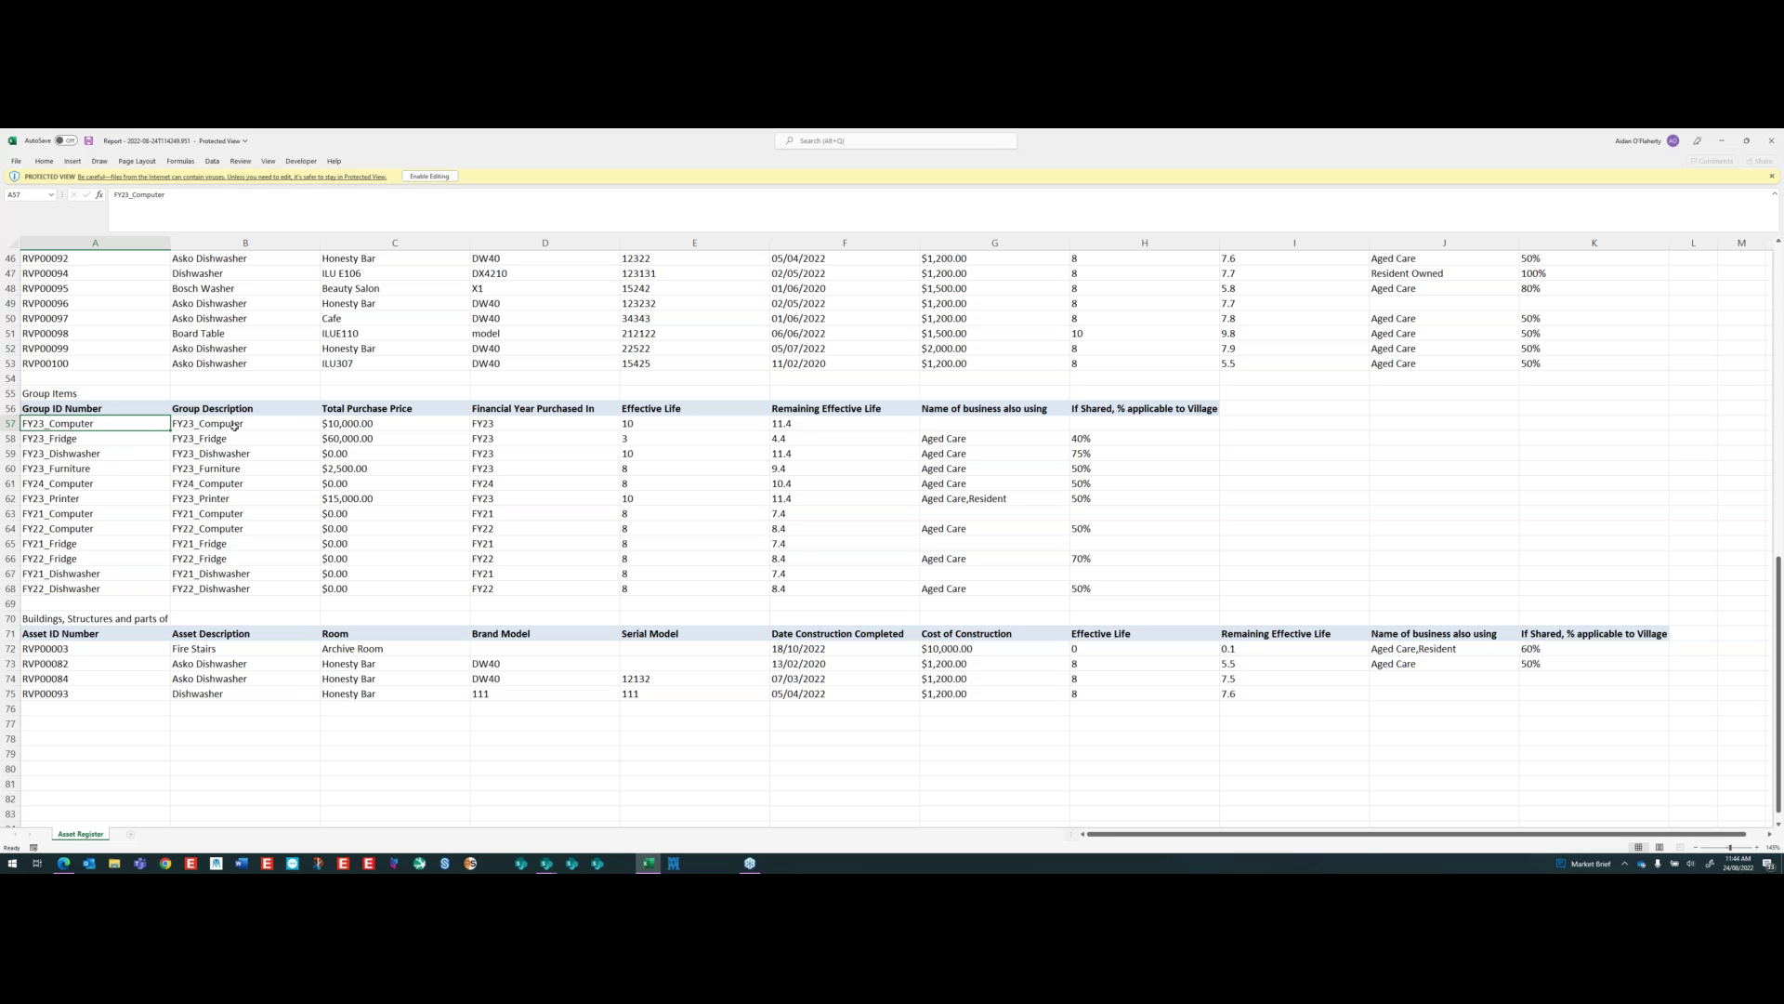
{"action": "left_click", "coordinate": [370, 428]}
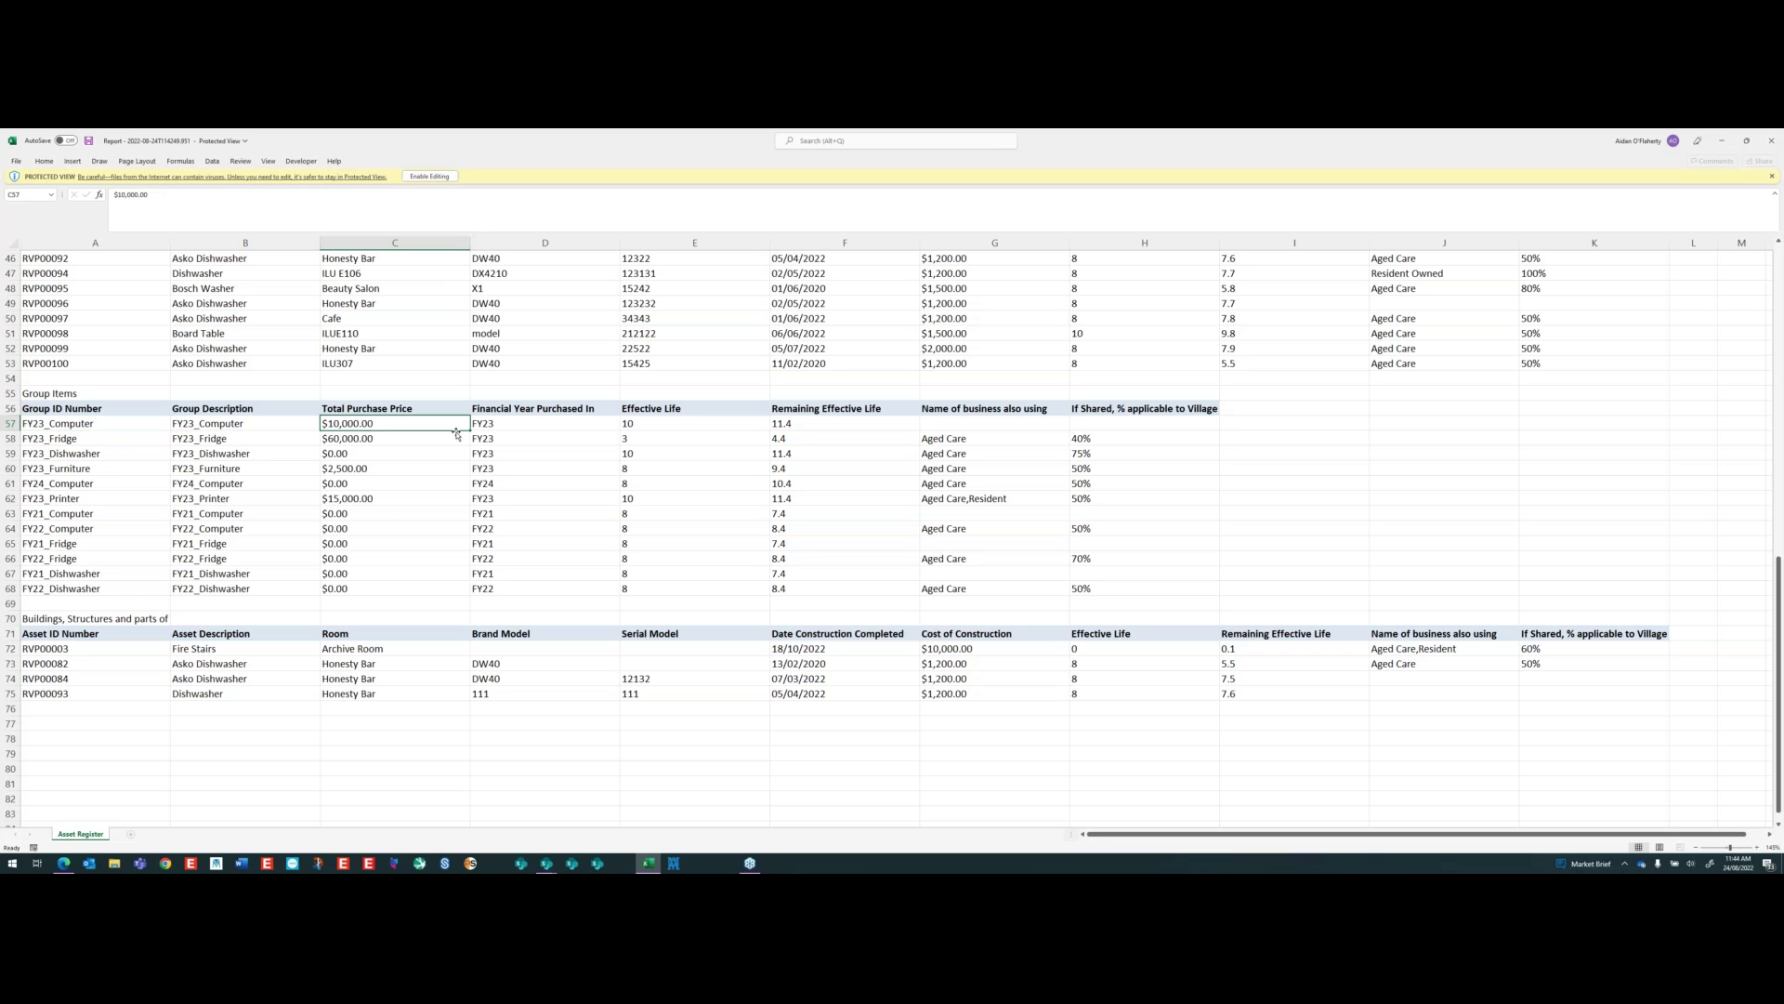
{"action": "left_click", "coordinate": [539, 423]}
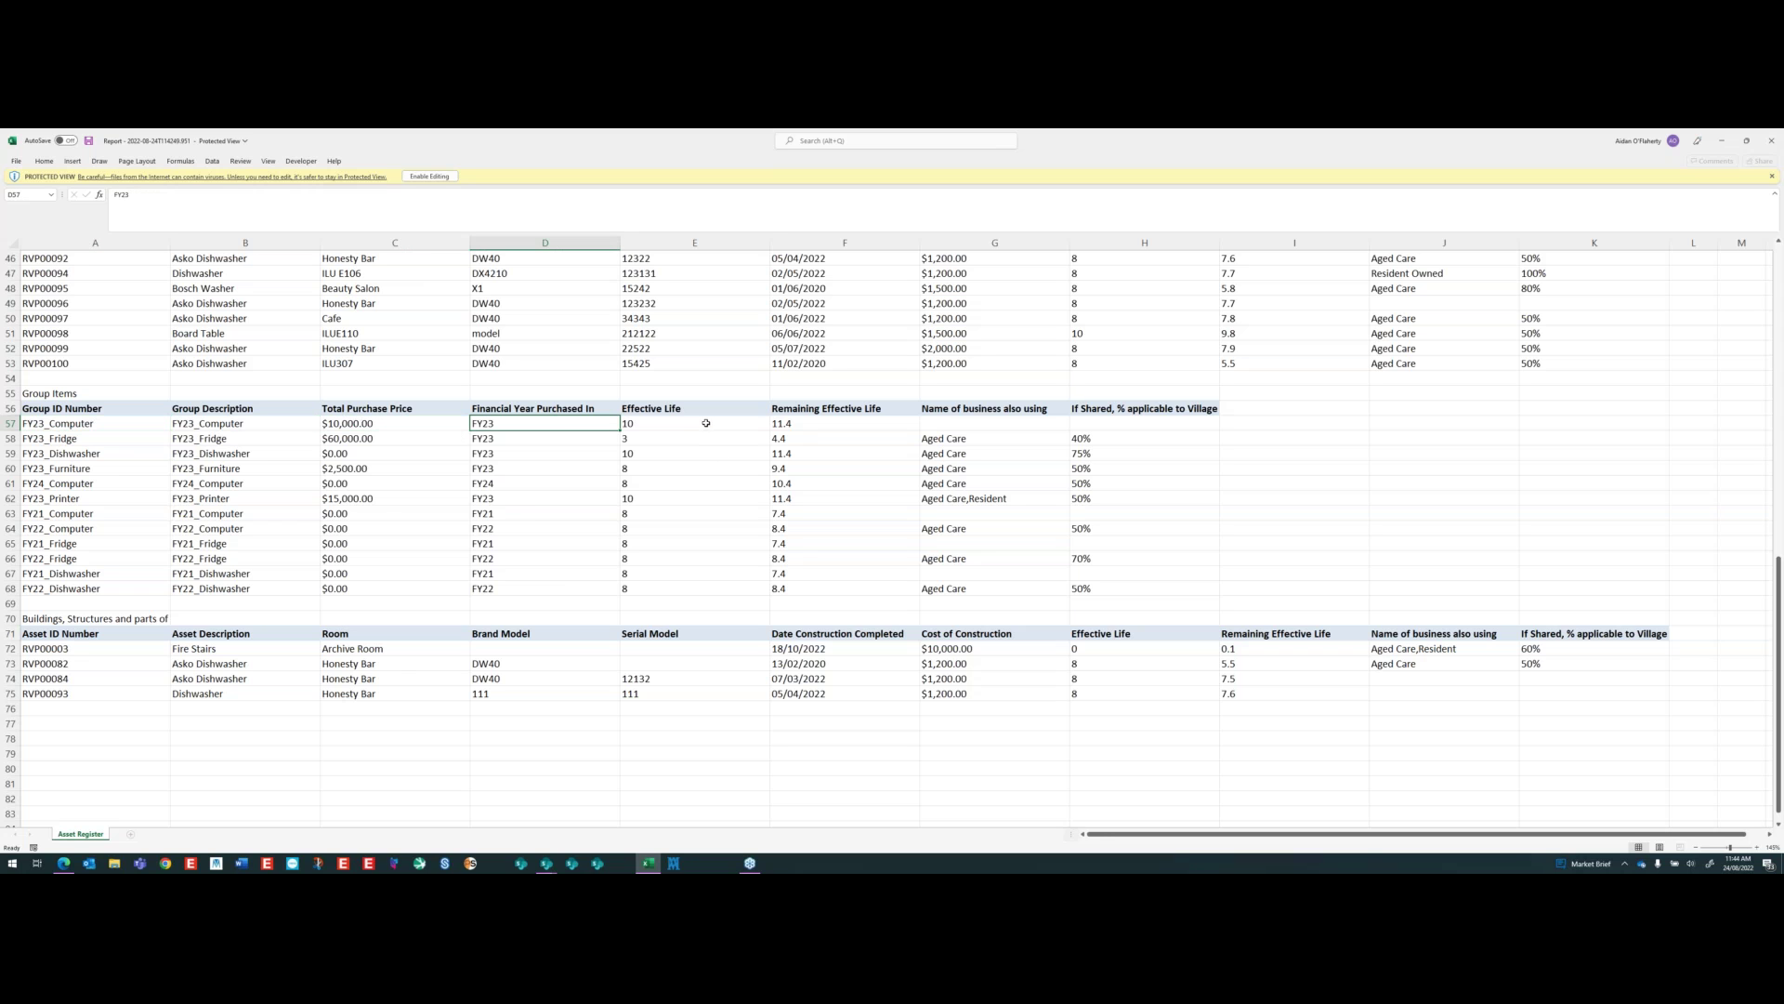
{"action": "left_click", "coordinate": [711, 423]}
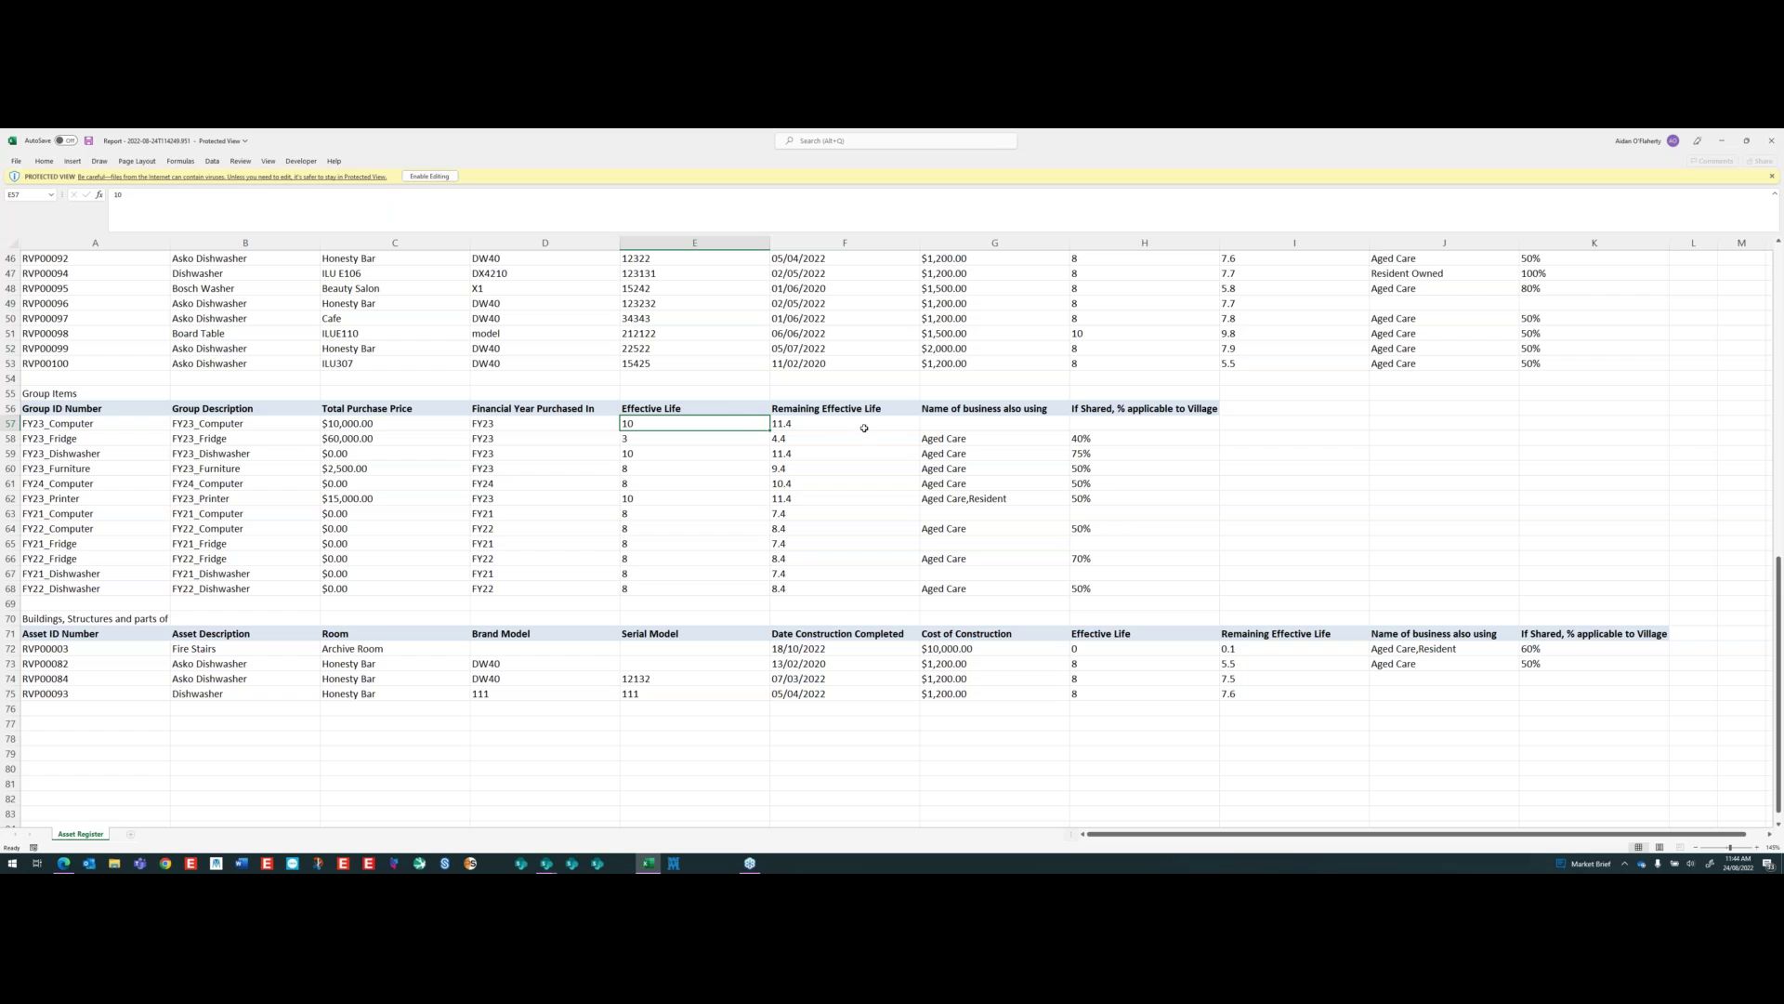
{"action": "left_click", "coordinate": [800, 423]}
{"action": "left_click", "coordinate": [500, 427]}
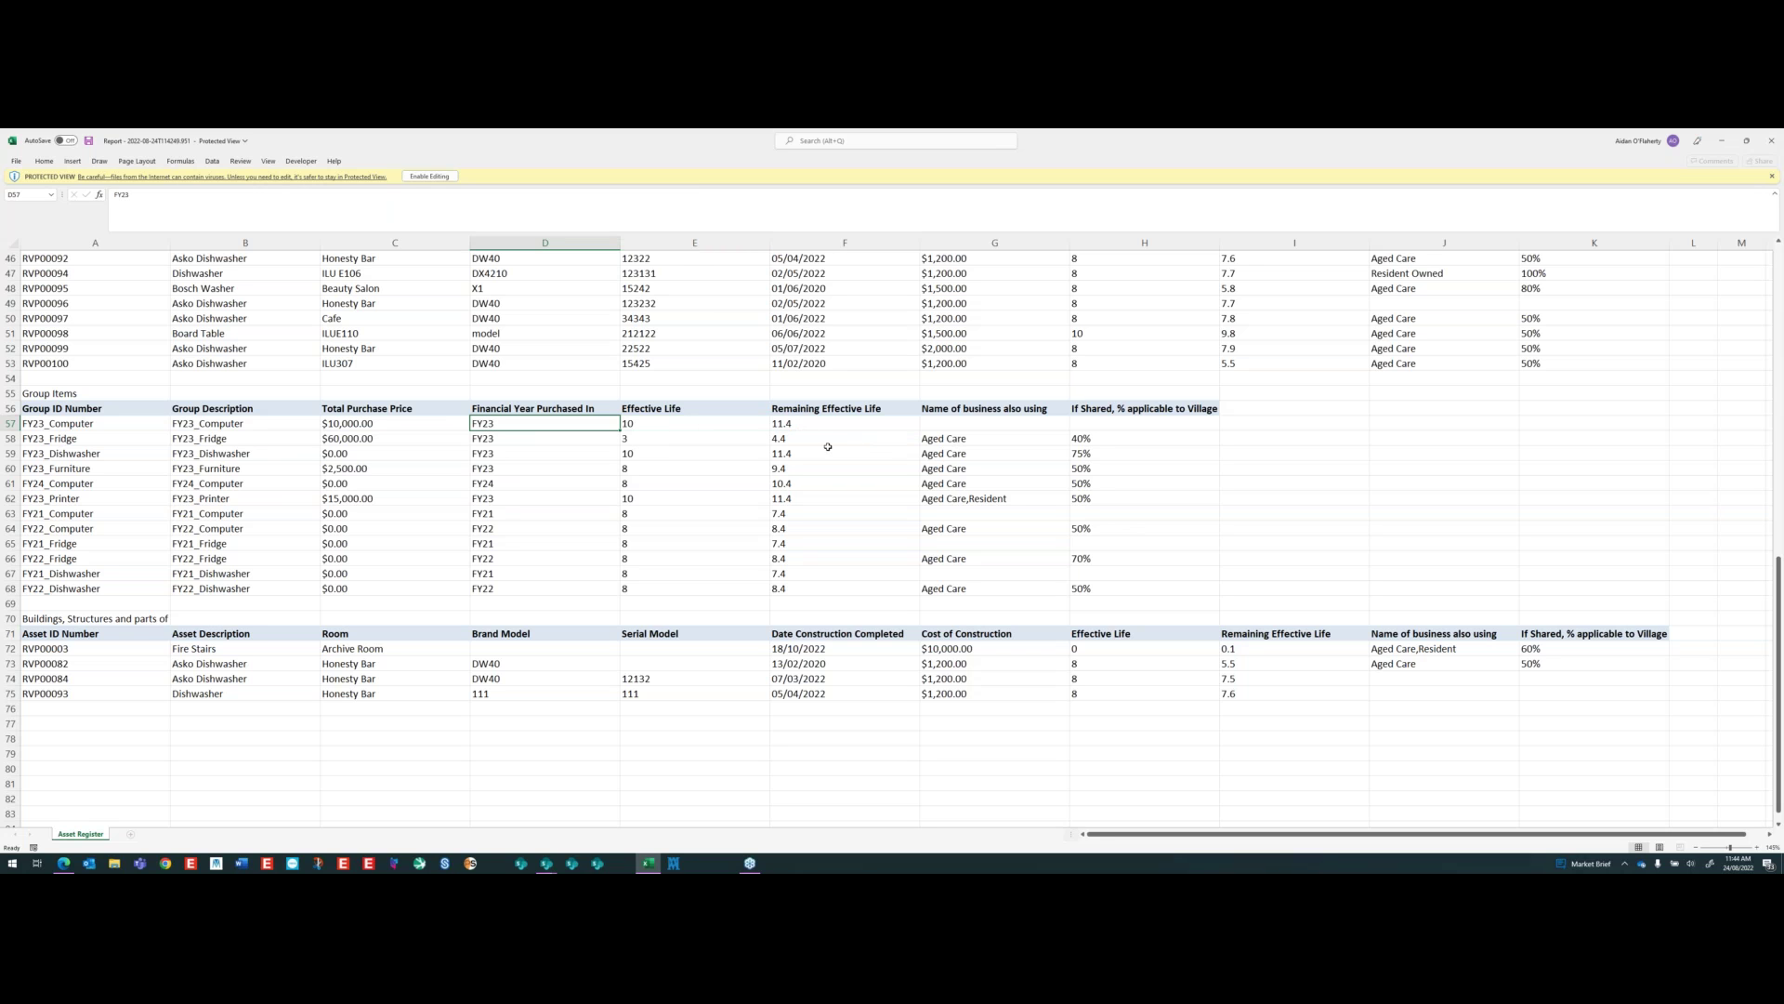
{"action": "left_click", "coordinate": [1018, 441]}
{"action": "left_click", "coordinate": [1142, 454]}
- Examine the Buildings, Structures section, checking the Fire Stairs row's room, construction date and cost, and the shared-use columns
{"action": "scroll", "coordinate": [384, 621], "scroll_direction": "down", "scroll_amount": 2}
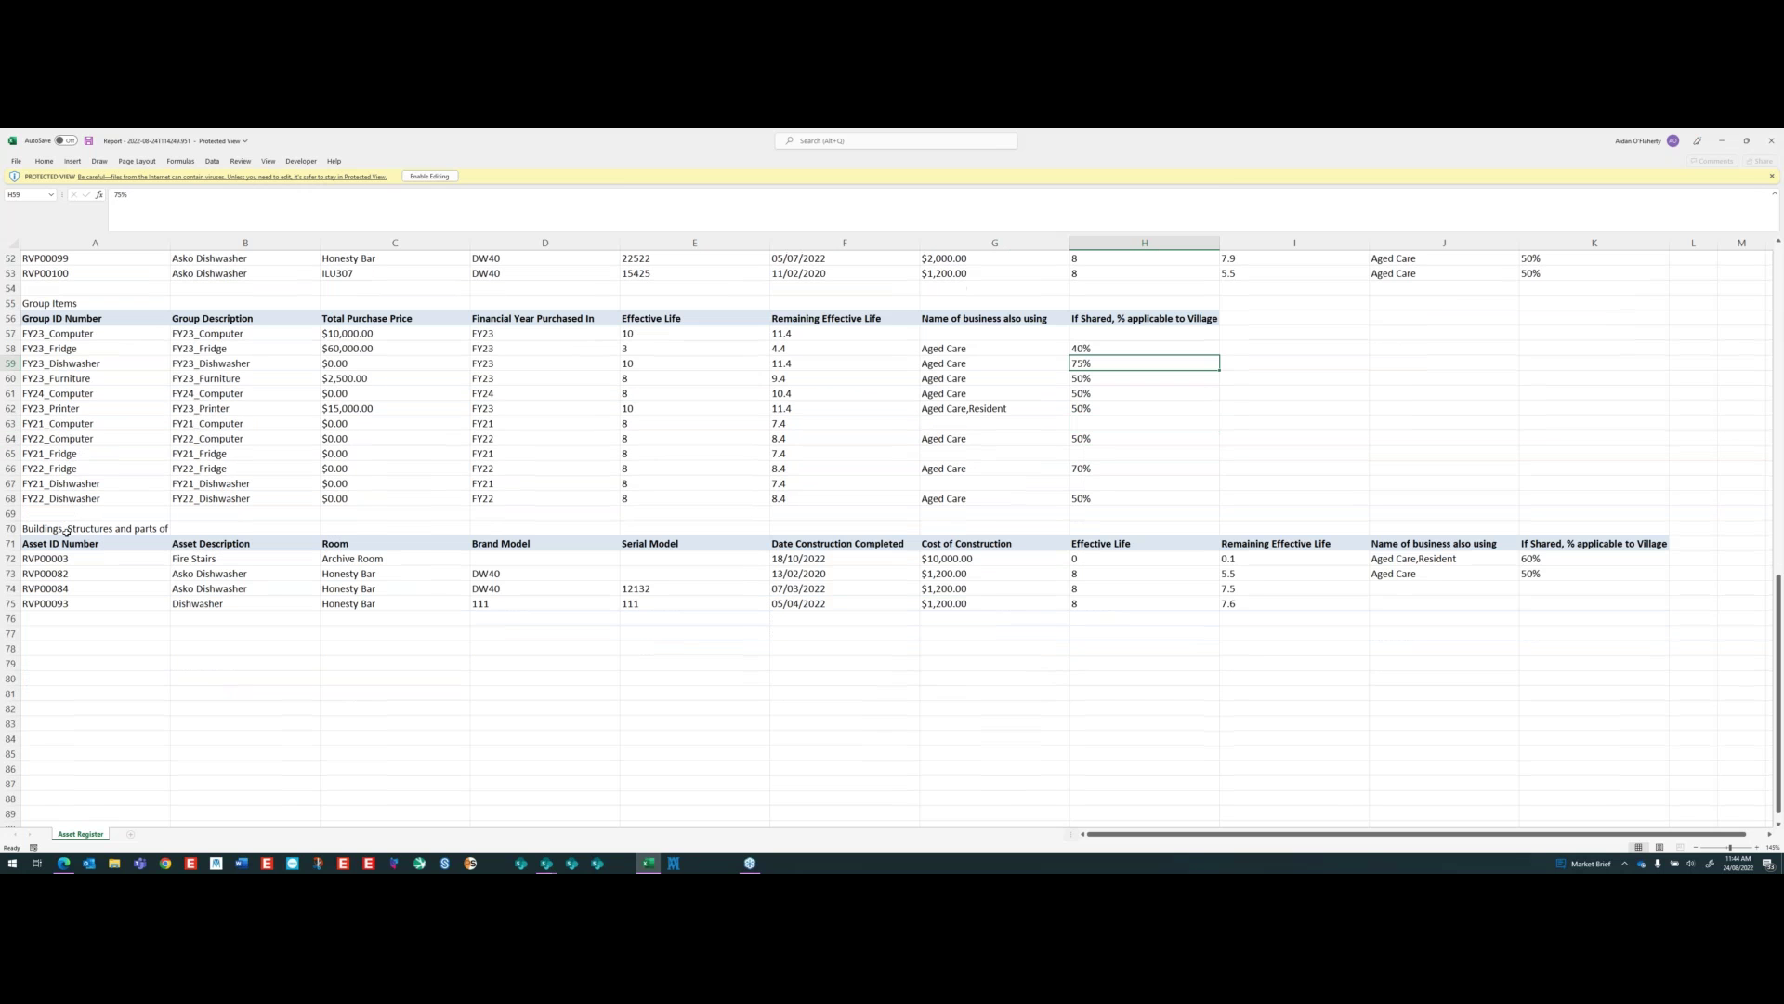
{"action": "left_click", "coordinate": [82, 527]}
{"action": "left_click", "coordinate": [228, 561]}
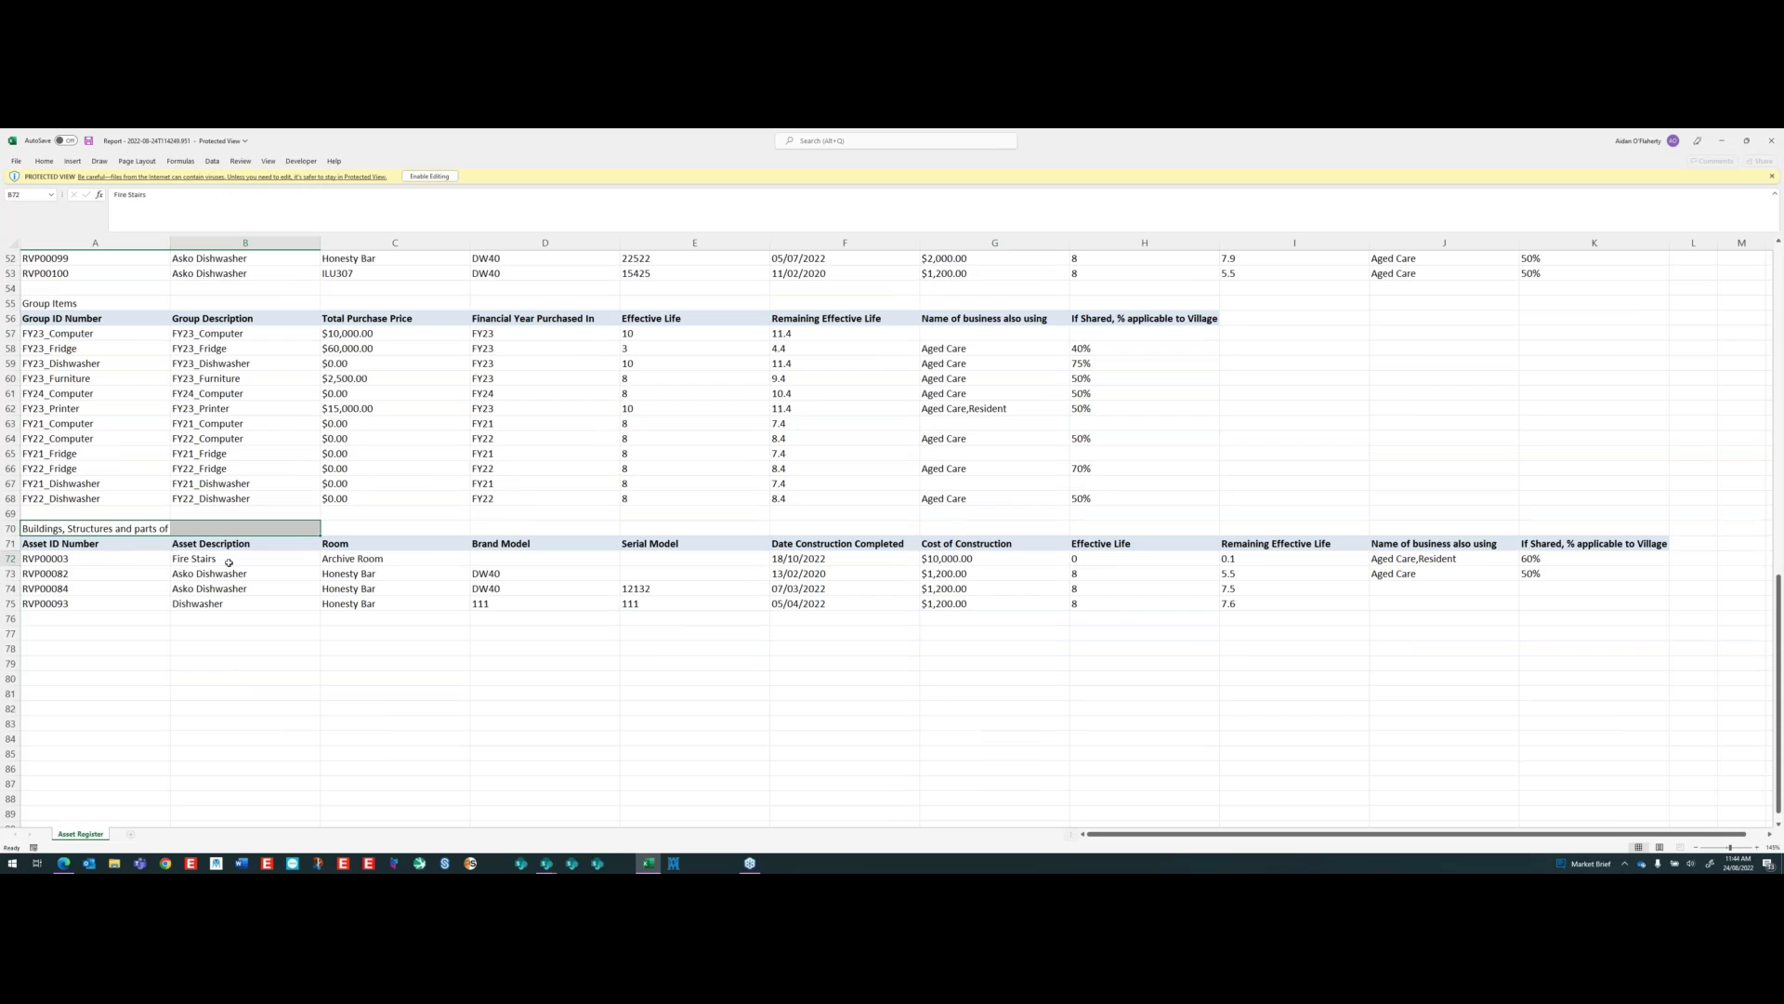
{"action": "left_click", "coordinate": [424, 558]}
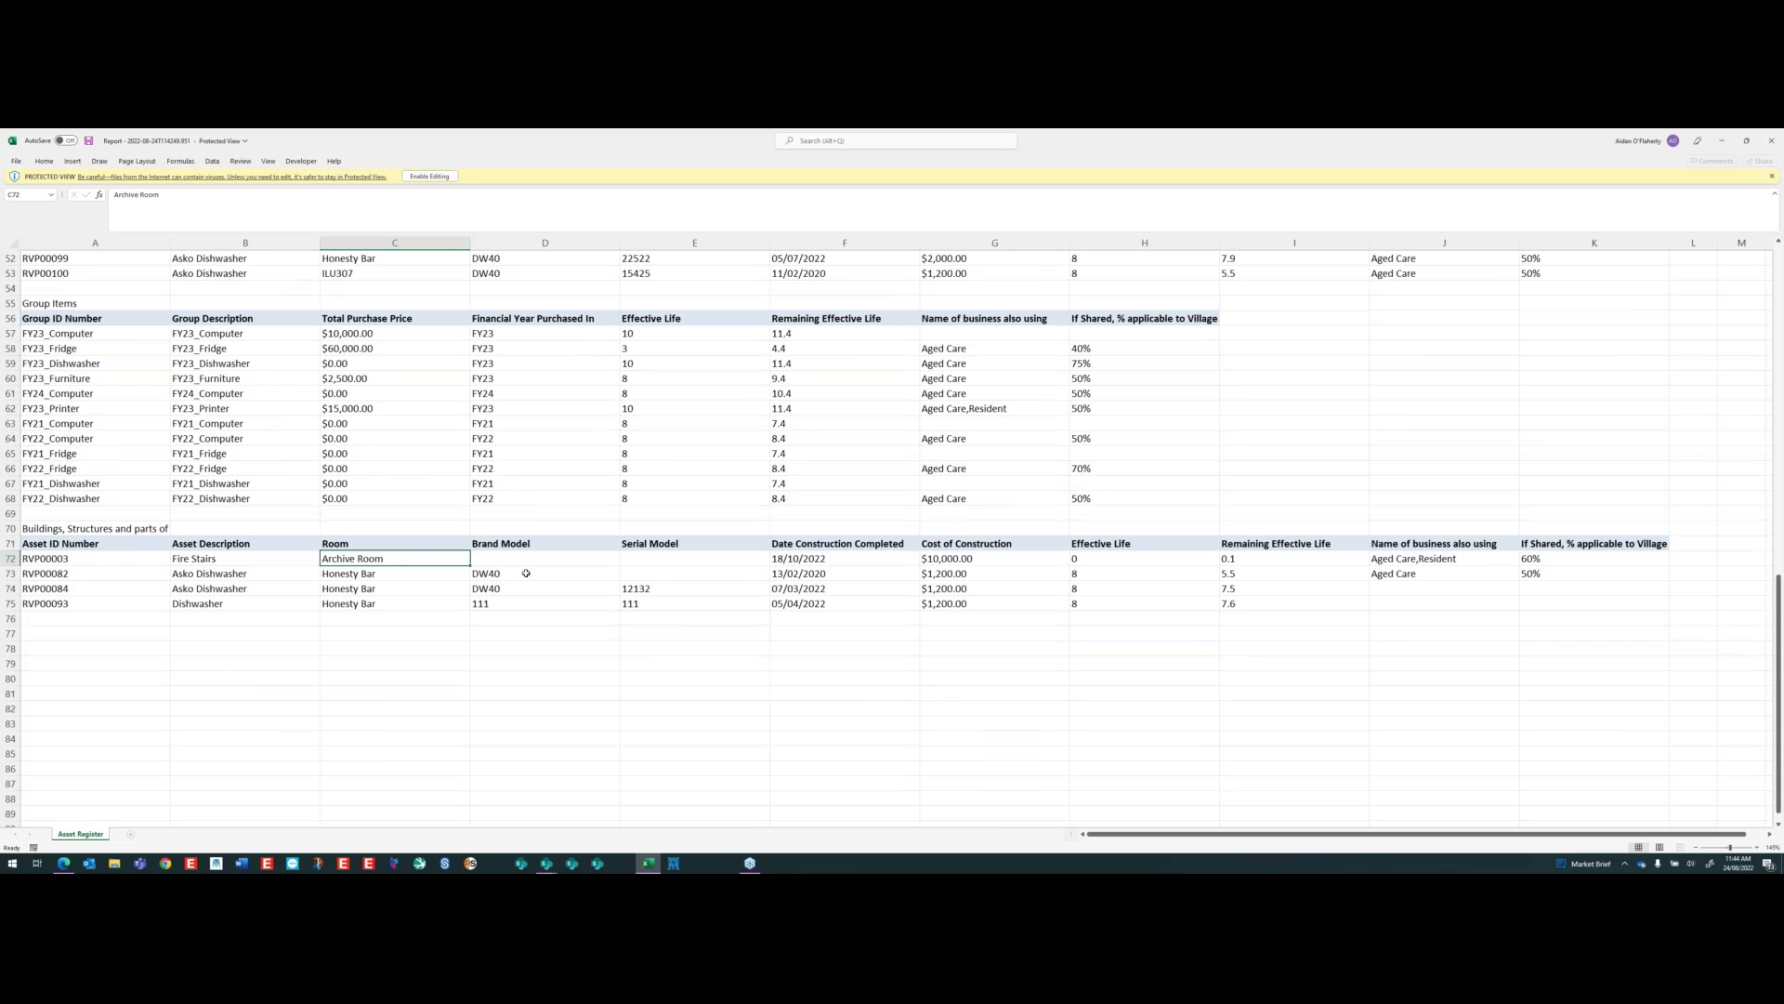
{"action": "left_click", "coordinate": [837, 561]}
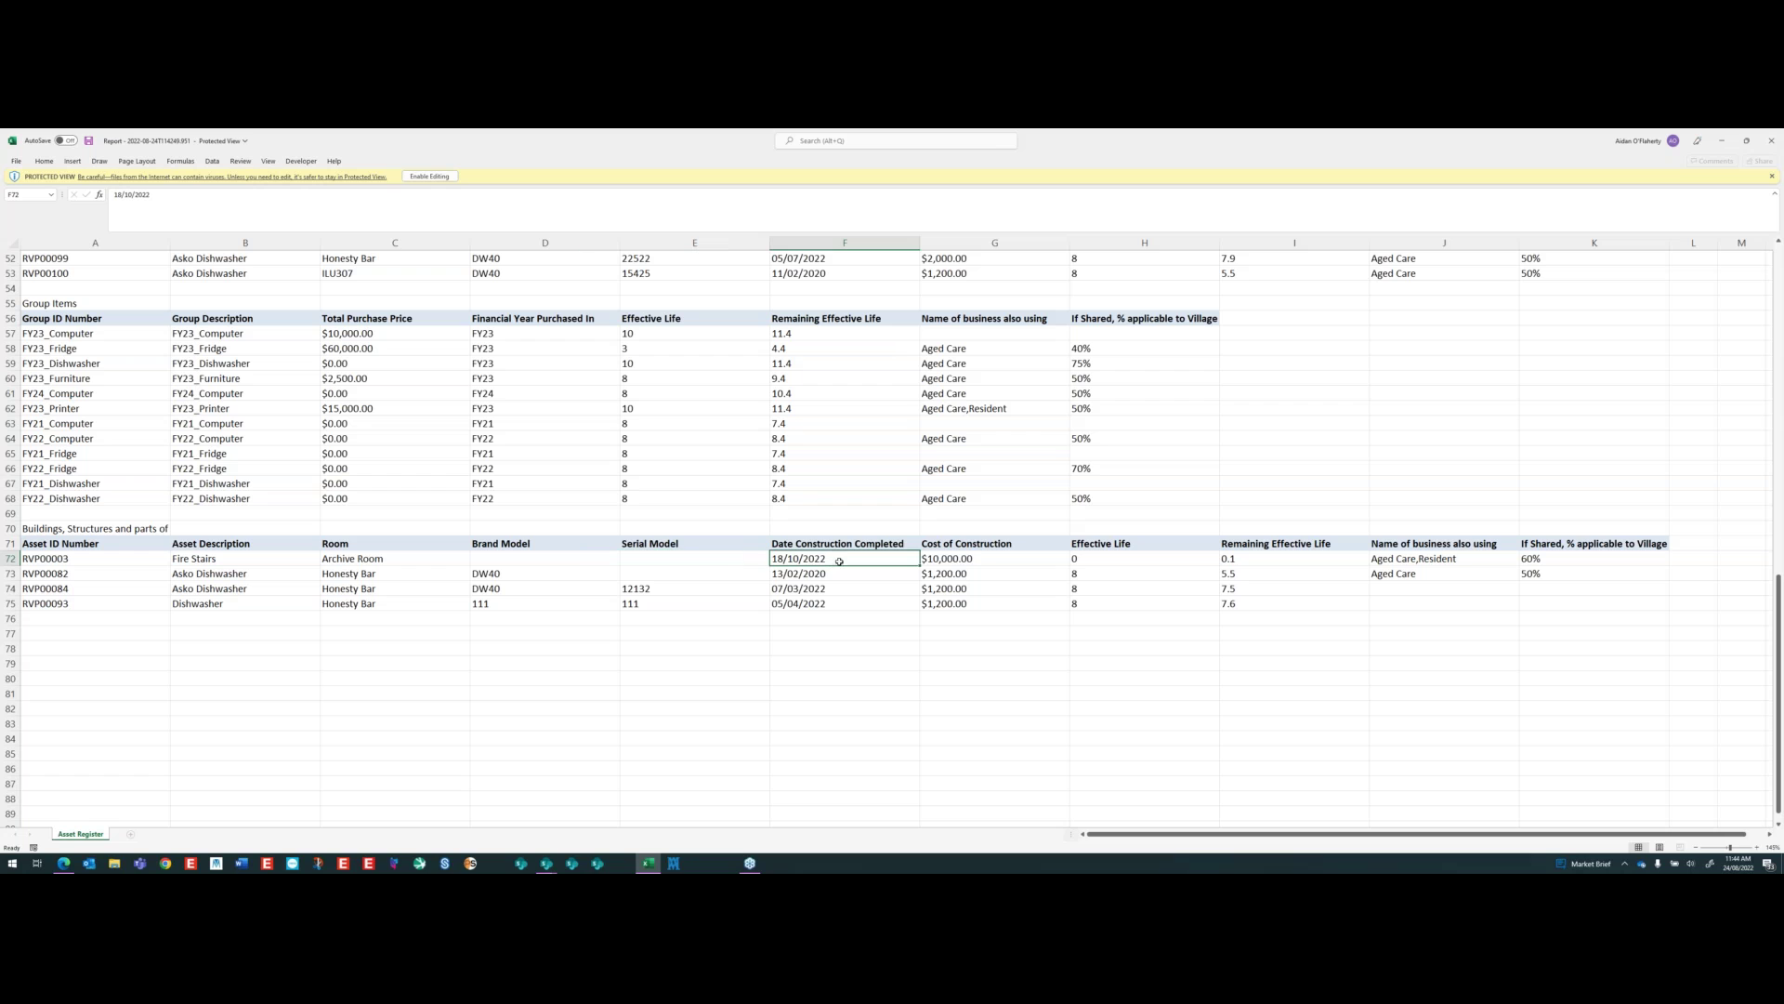
{"action": "left_click", "coordinate": [995, 557]}
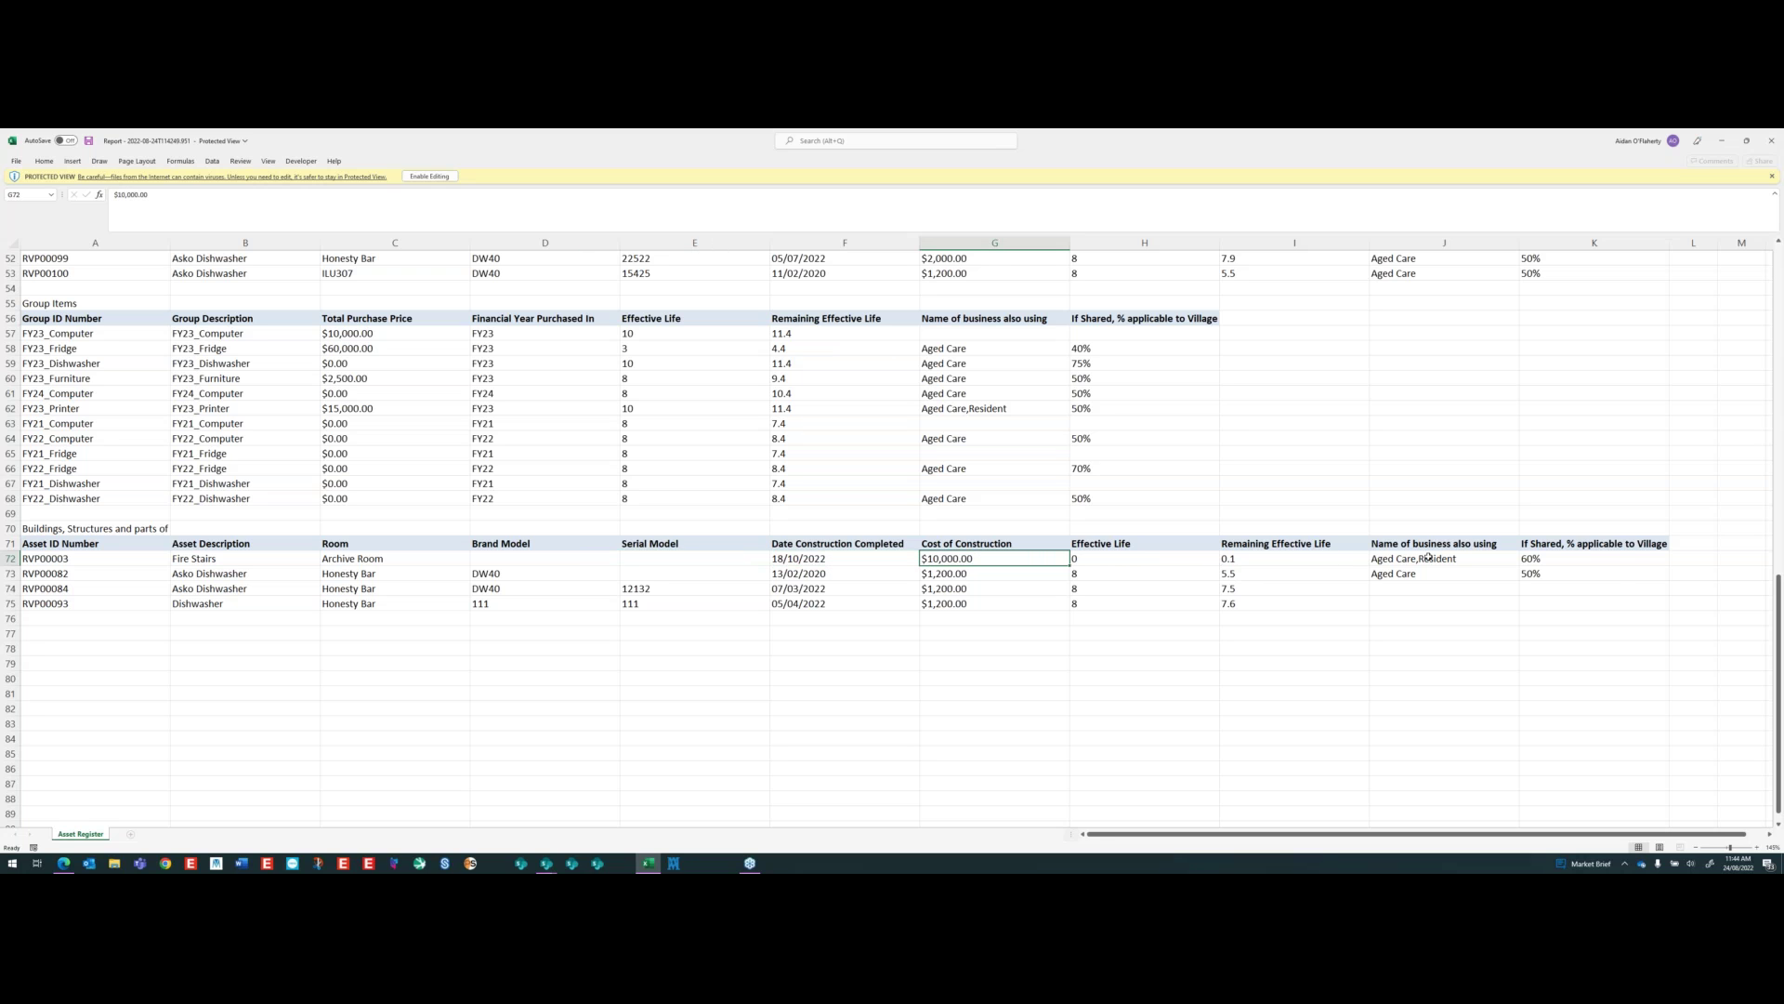
{"action": "left_click_drag", "start_coordinate": [1574, 546], "coordinate": [83, 591]}
{"action": "scroll", "coordinate": [323, 717], "scroll_direction": "up", "scroll_amount": 15}
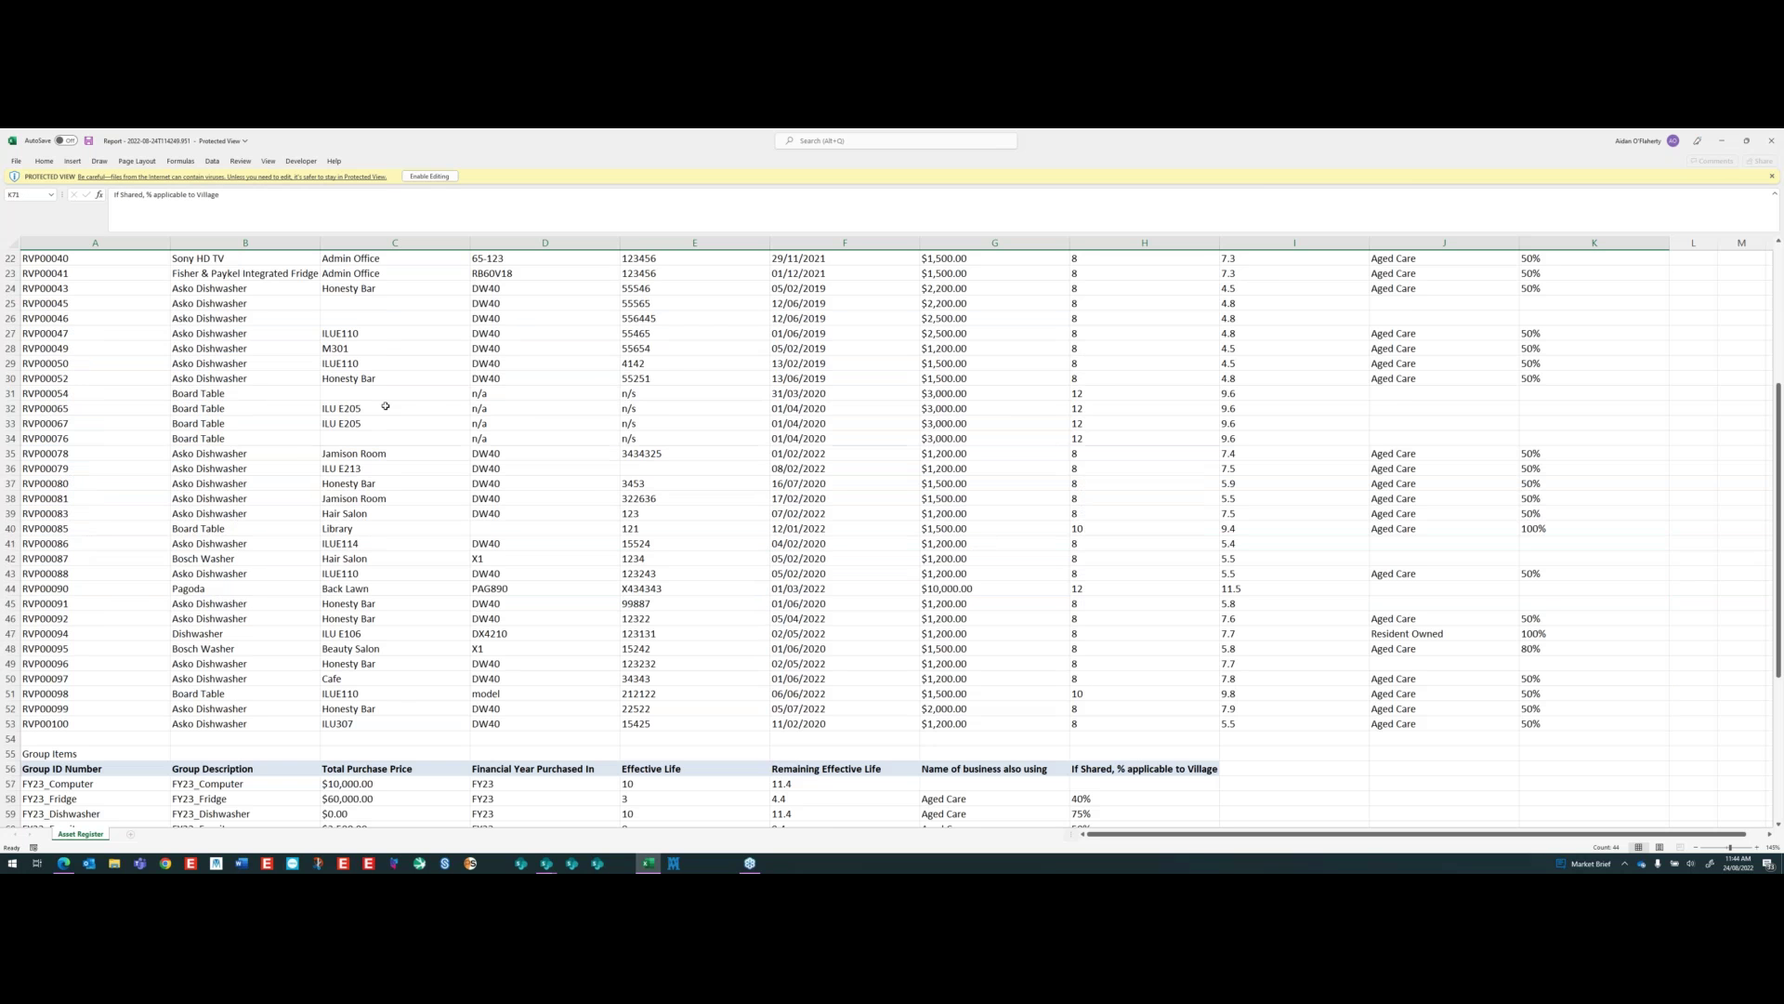
- Close the Asset Register workbook and open the Maintenance Schedule Estimated report settings from Required Reports
{"action": "left_click", "coordinate": [1771, 141]}
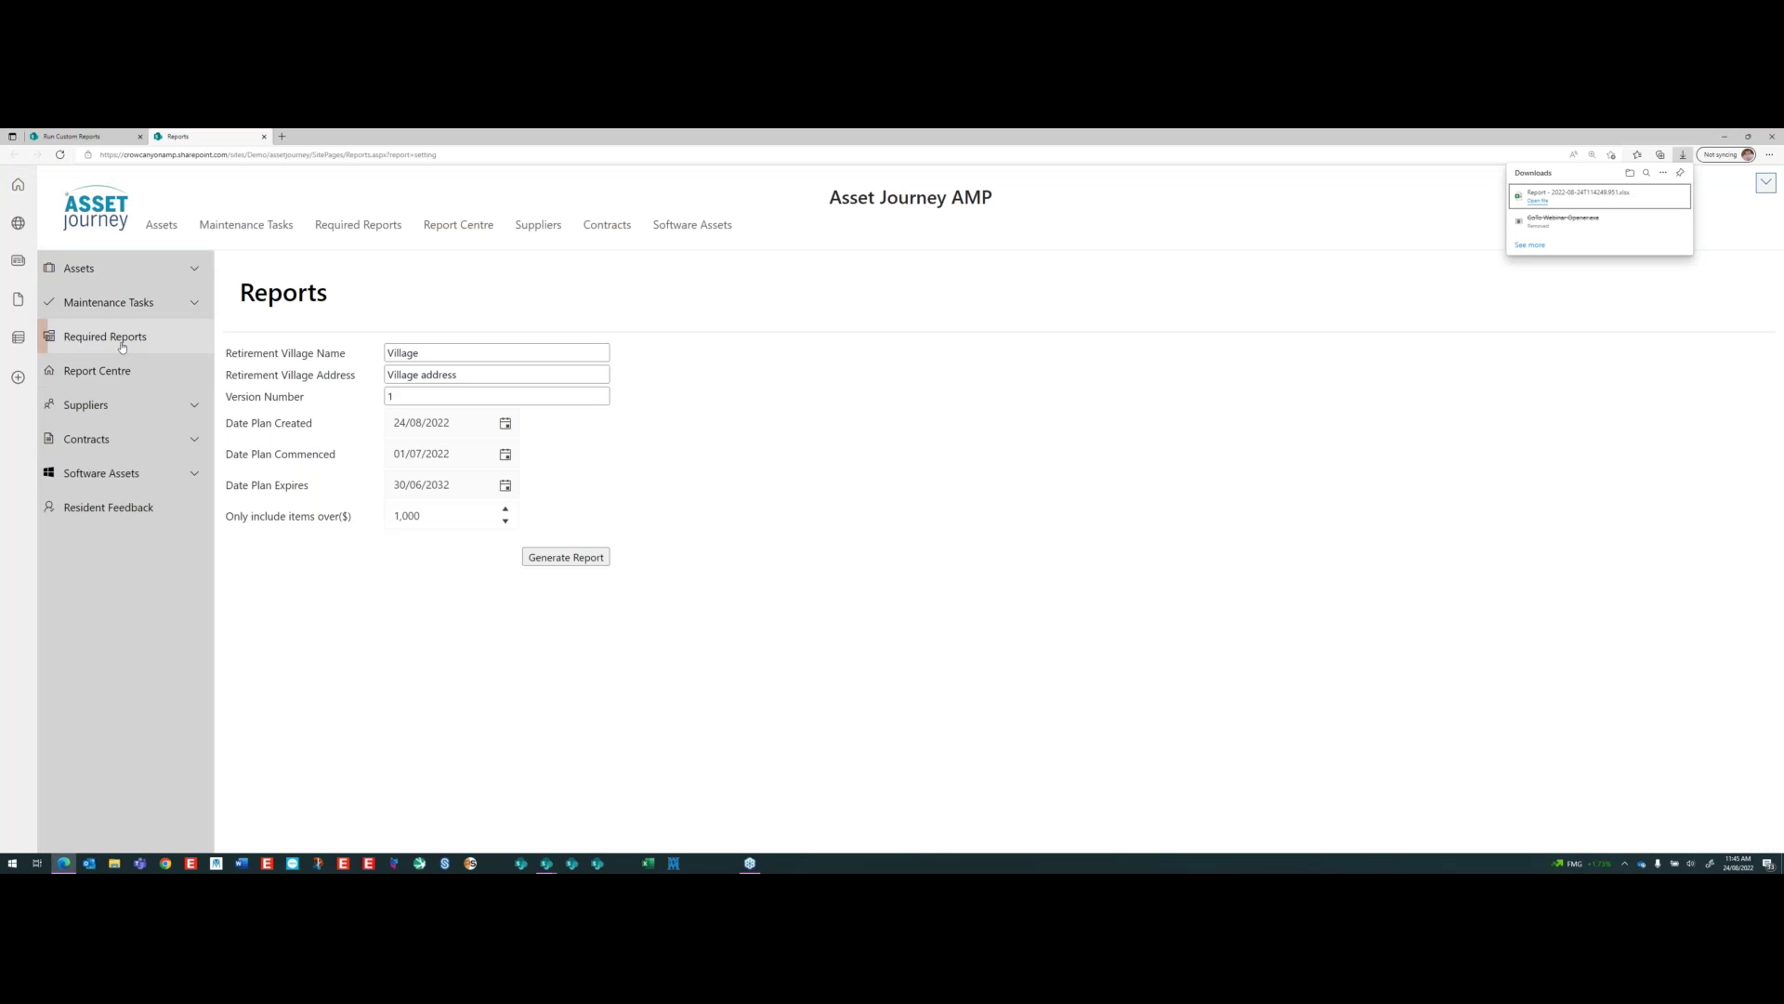
{"action": "left_click", "coordinate": [107, 337]}
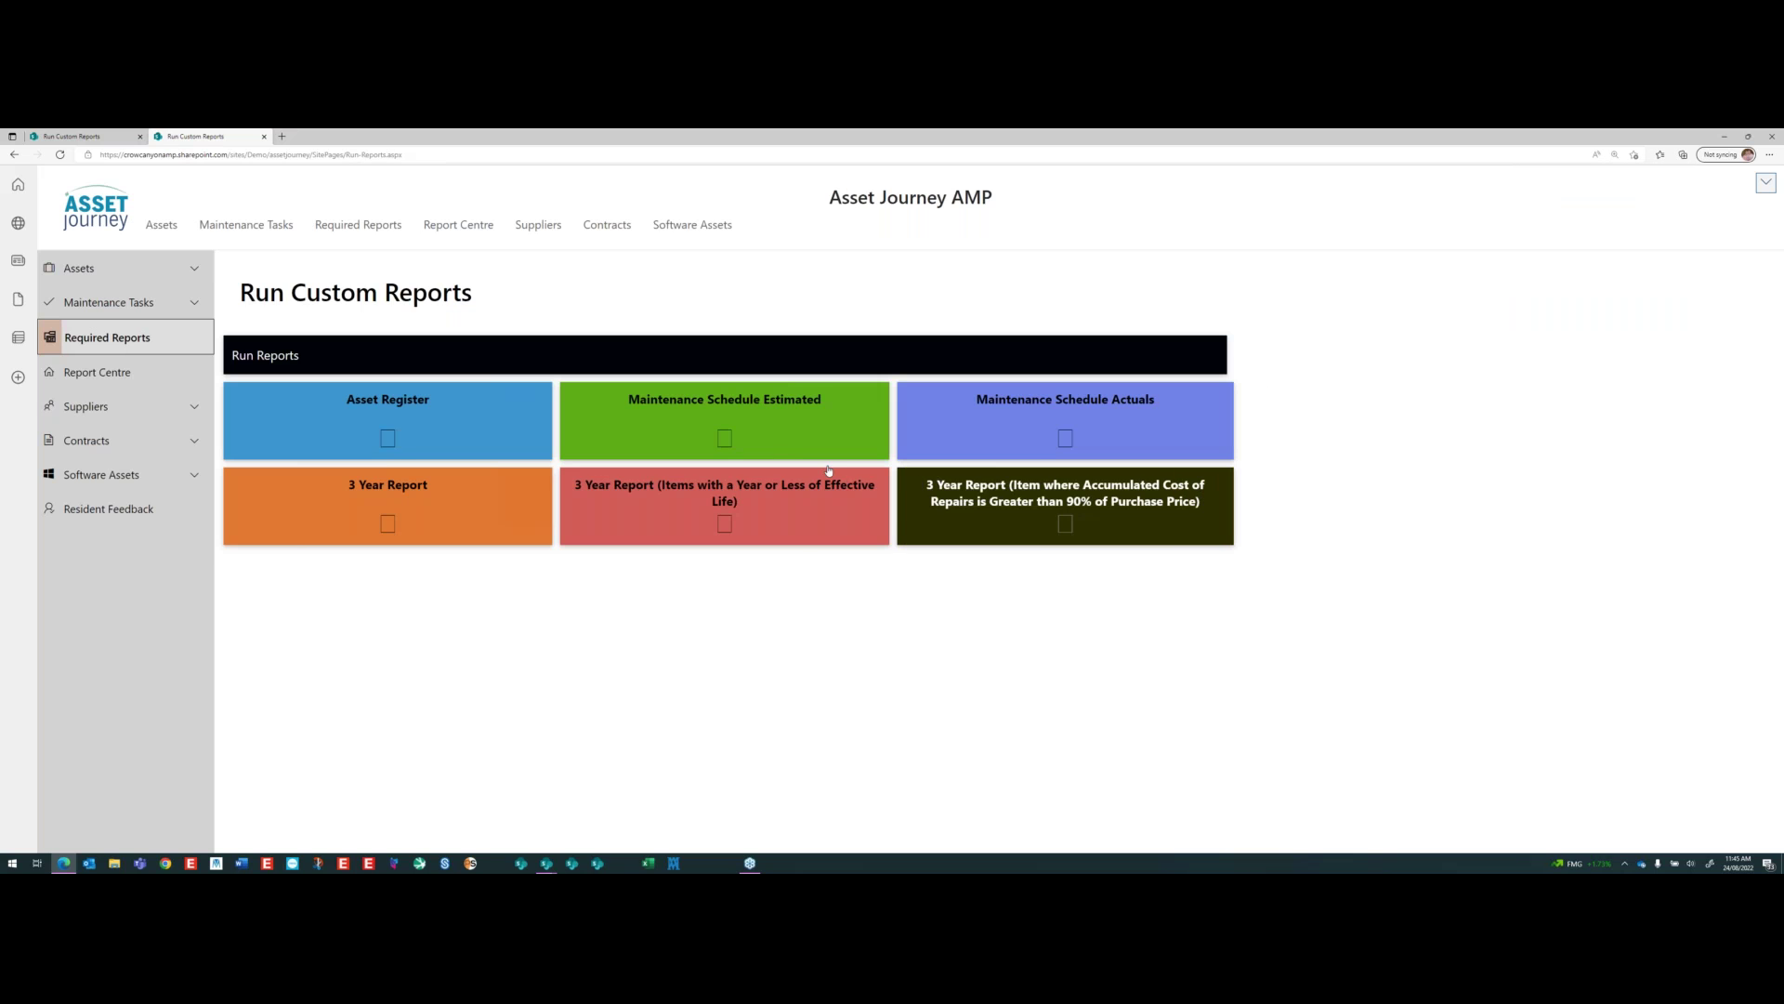
{"action": "left_click", "coordinate": [777, 423]}
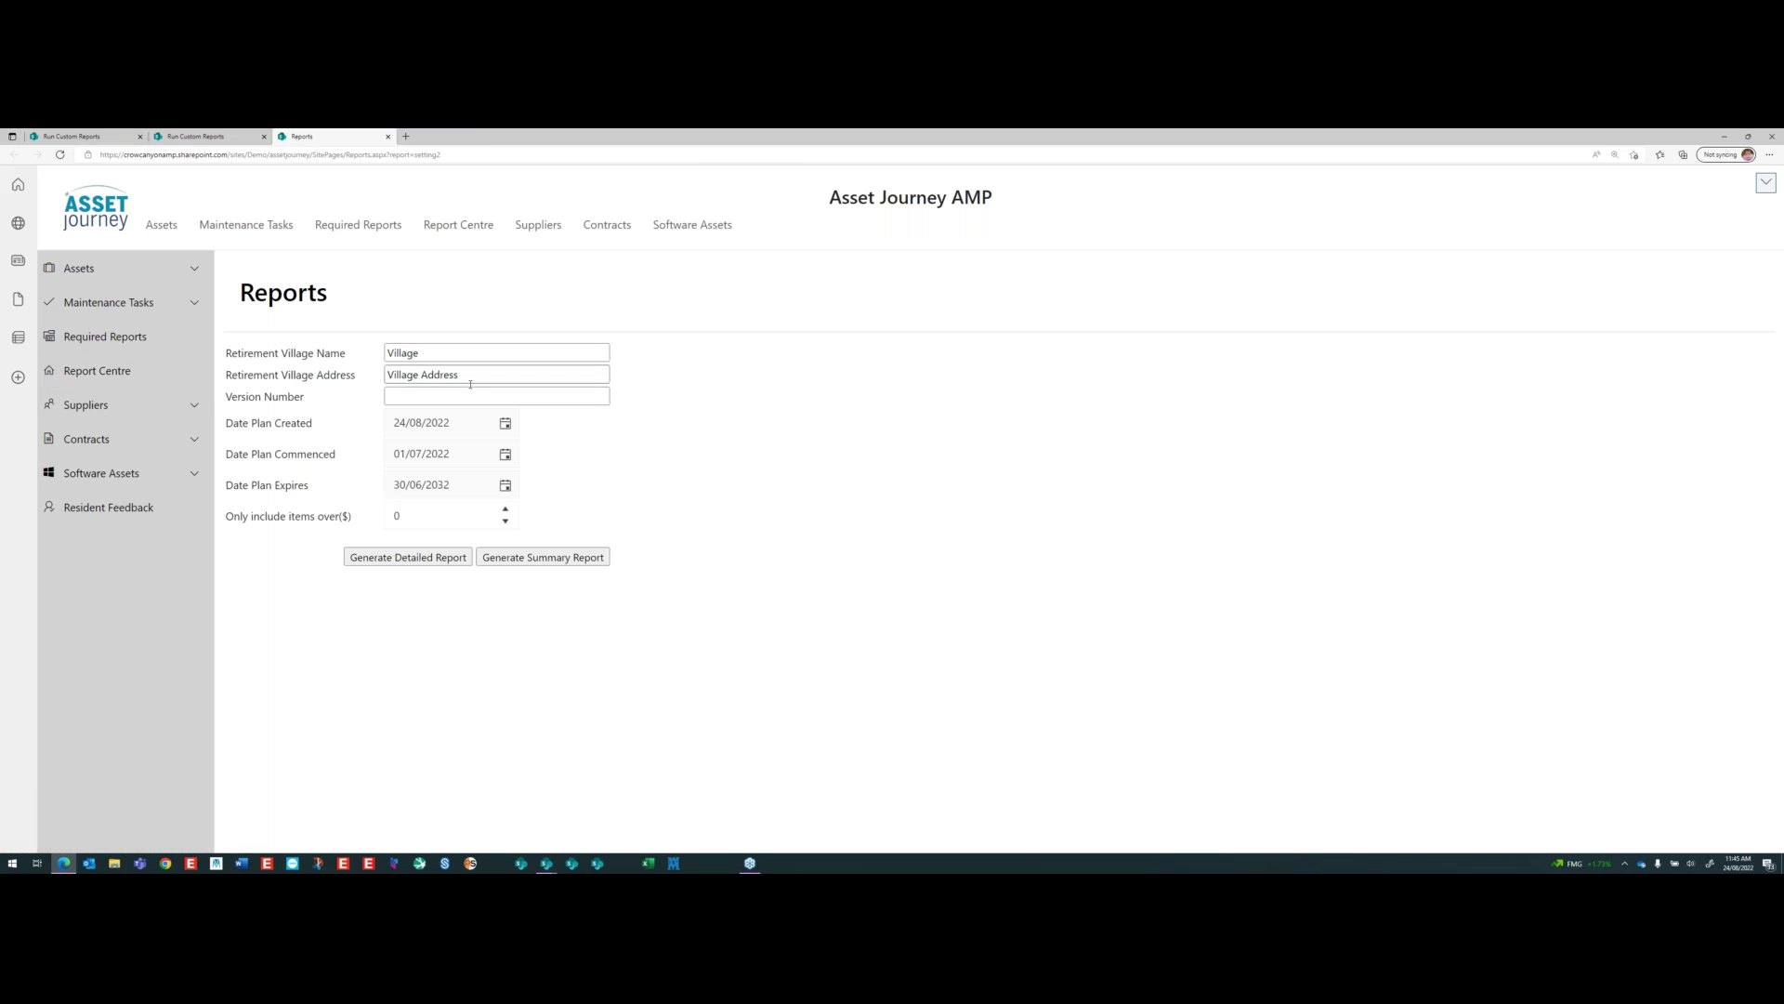
- Set the version number to 1, include only items over $1,000, and generate the detailed report
{"action": "left_click", "coordinate": [468, 396]}
{"action": "type", "text": "1"}
{"action": "left_click", "coordinate": [349, 513]}
{"action": "type", "text": "1000"}
{"action": "left_click", "coordinate": [474, 562]}
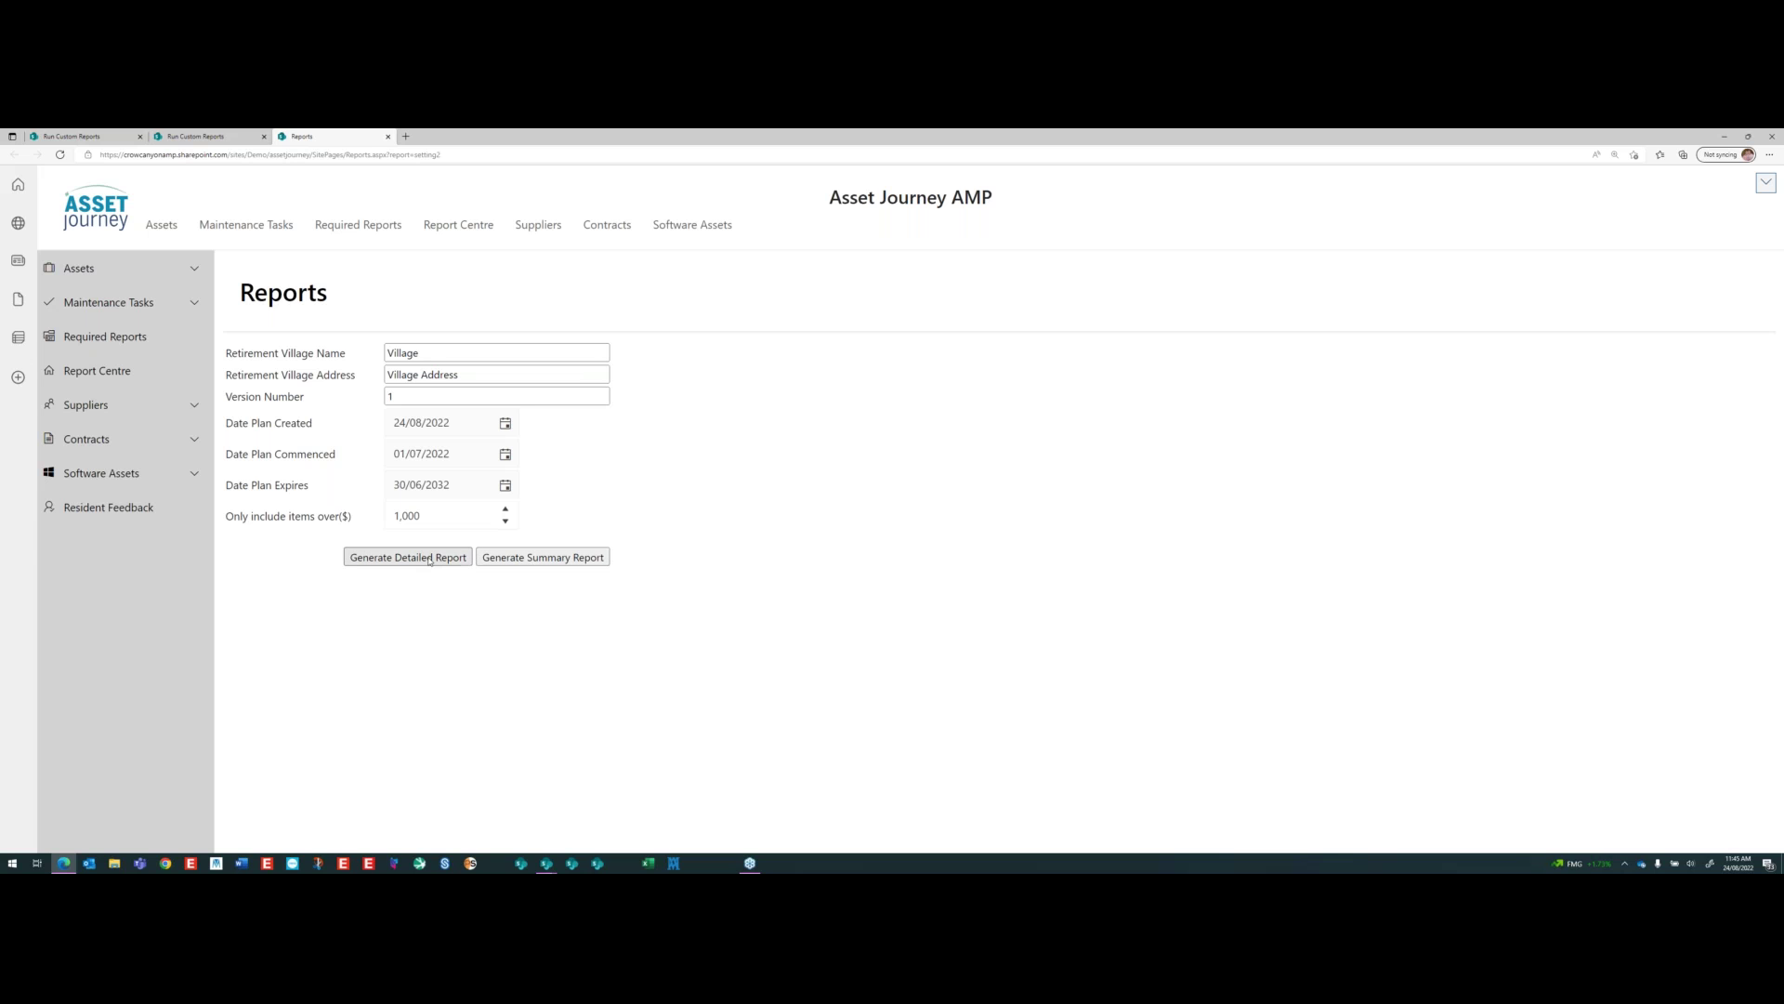
{"action": "left_click", "coordinate": [430, 557]}
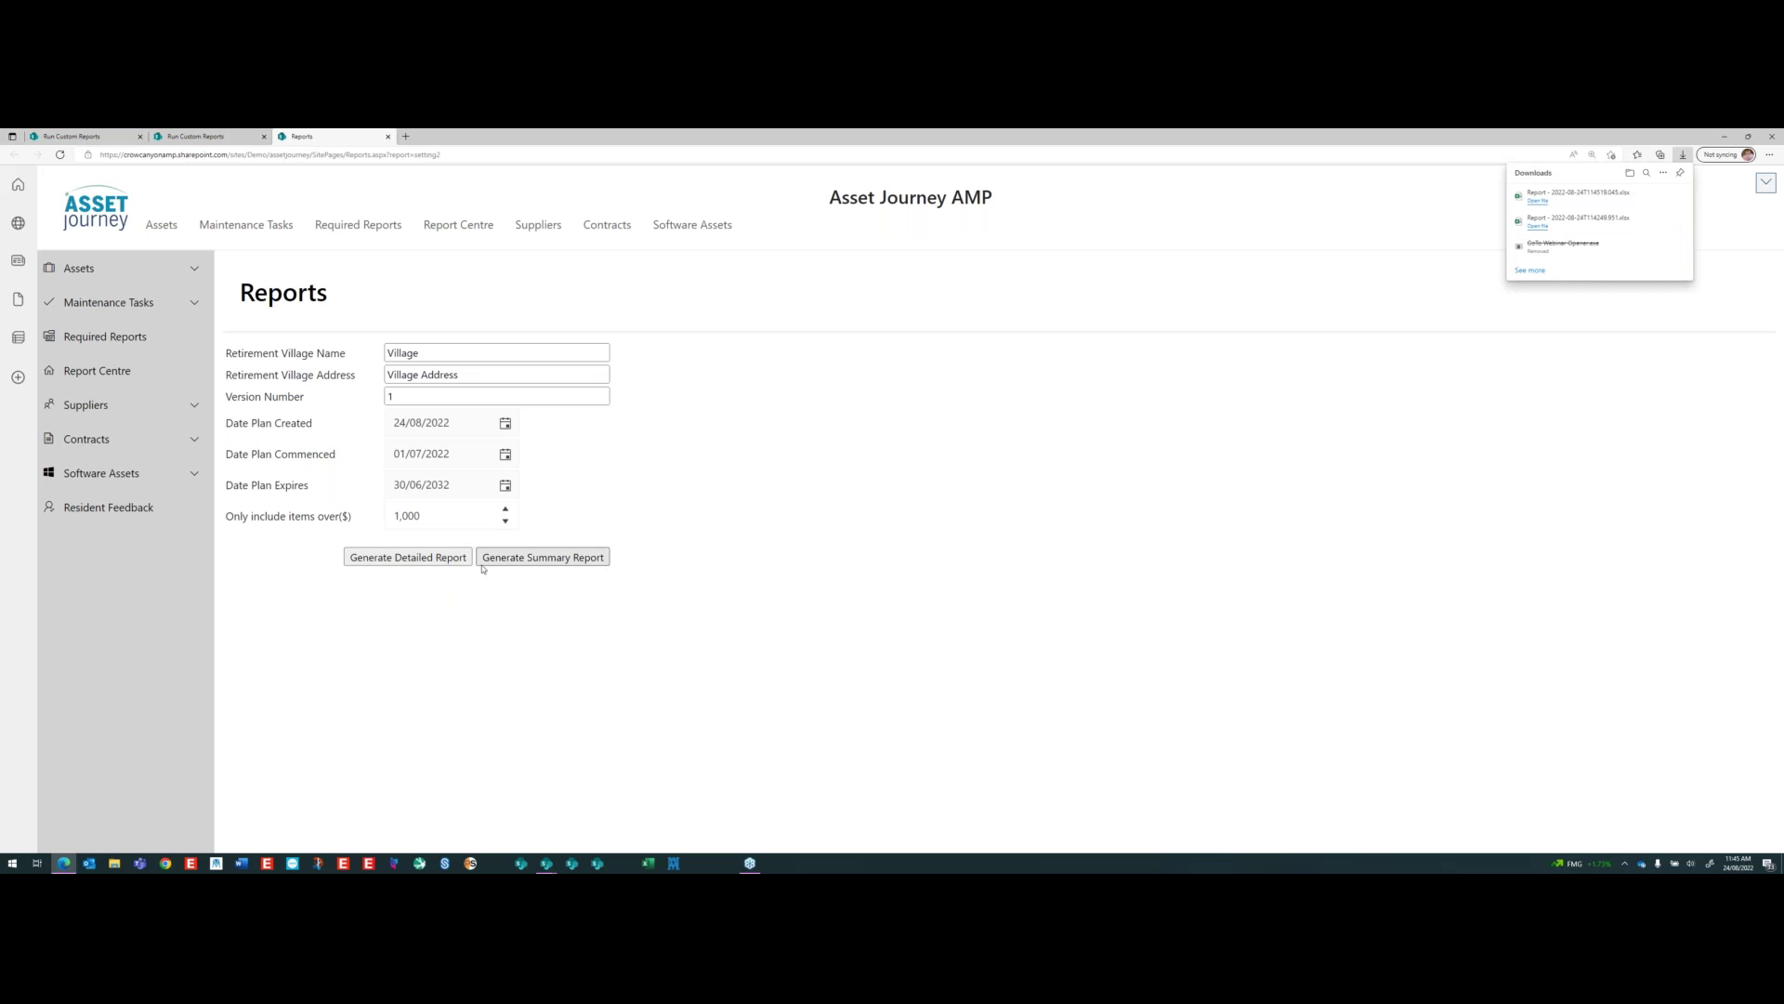
- Open the downloaded maintenance schedule report in Excel, narrow column A, and check the first asset descriptions
{"action": "left_click", "coordinate": [1537, 201]}
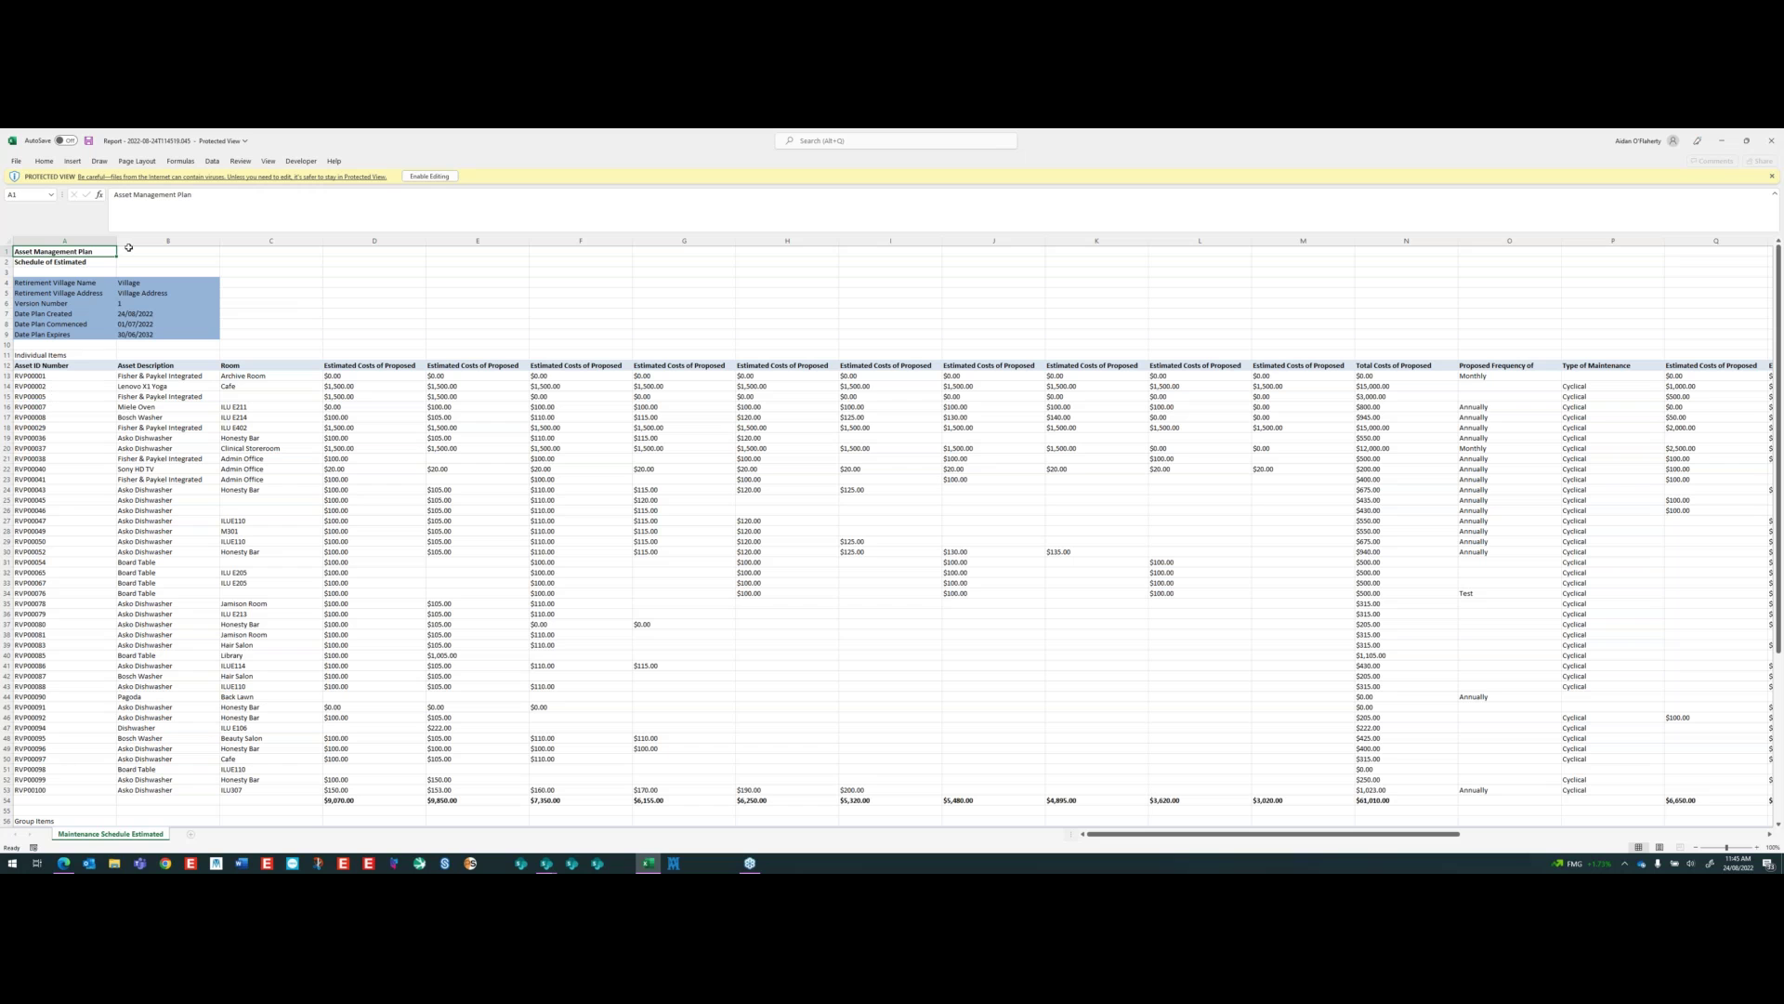
{"action": "left_click_drag", "start_coordinate": [112, 237], "coordinate": [73, 238]}
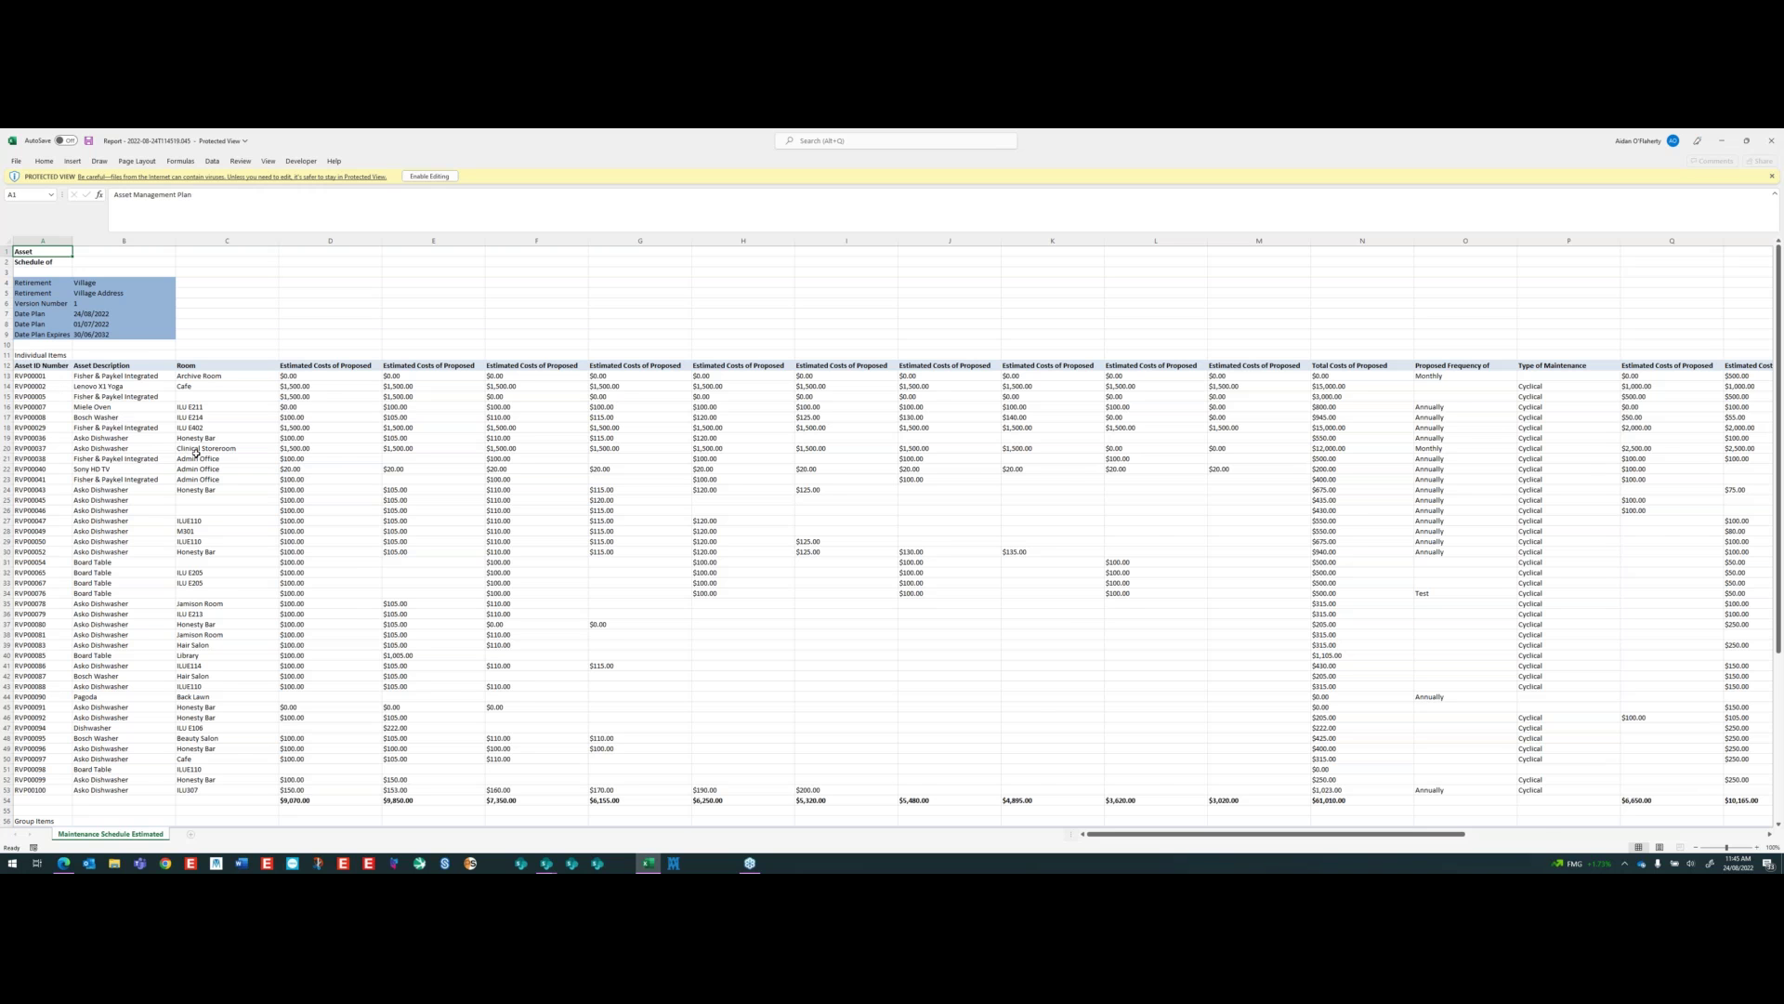
{"action": "scroll", "coordinate": [195, 453], "scroll_direction": "up", "scroll_amount": 5}
{"action": "left_click", "coordinate": [270, 481]}
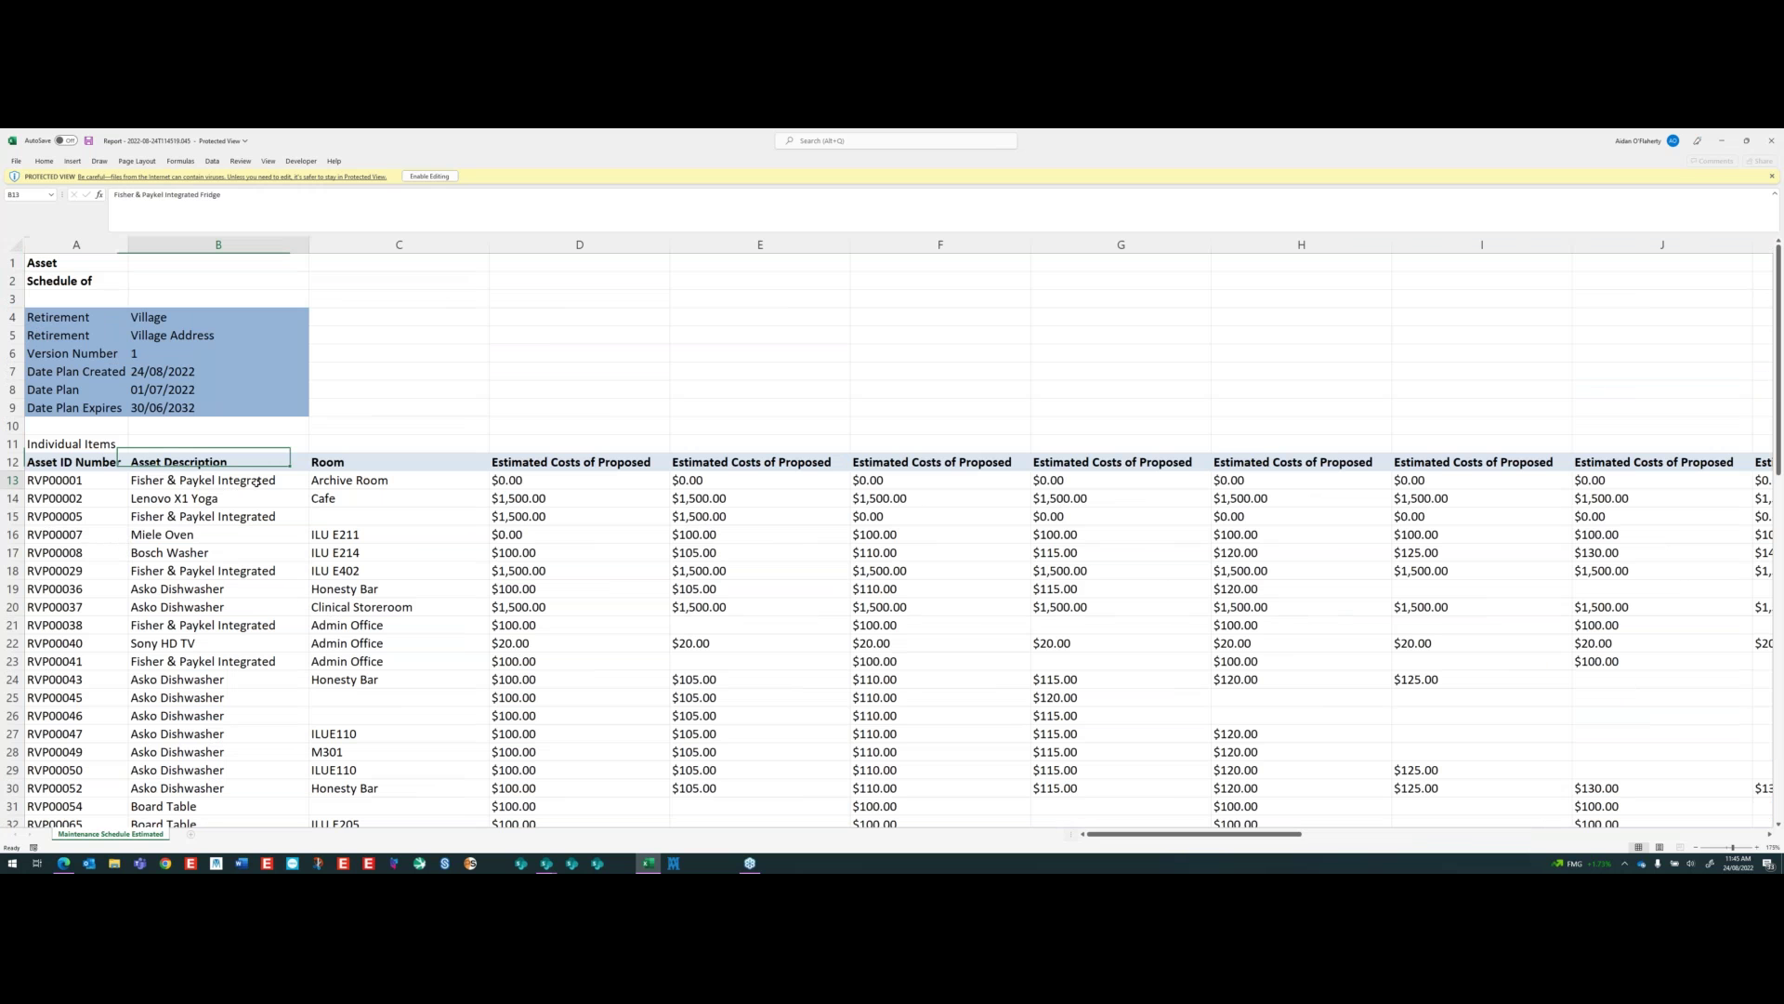
{"action": "left_click", "coordinate": [248, 501]}
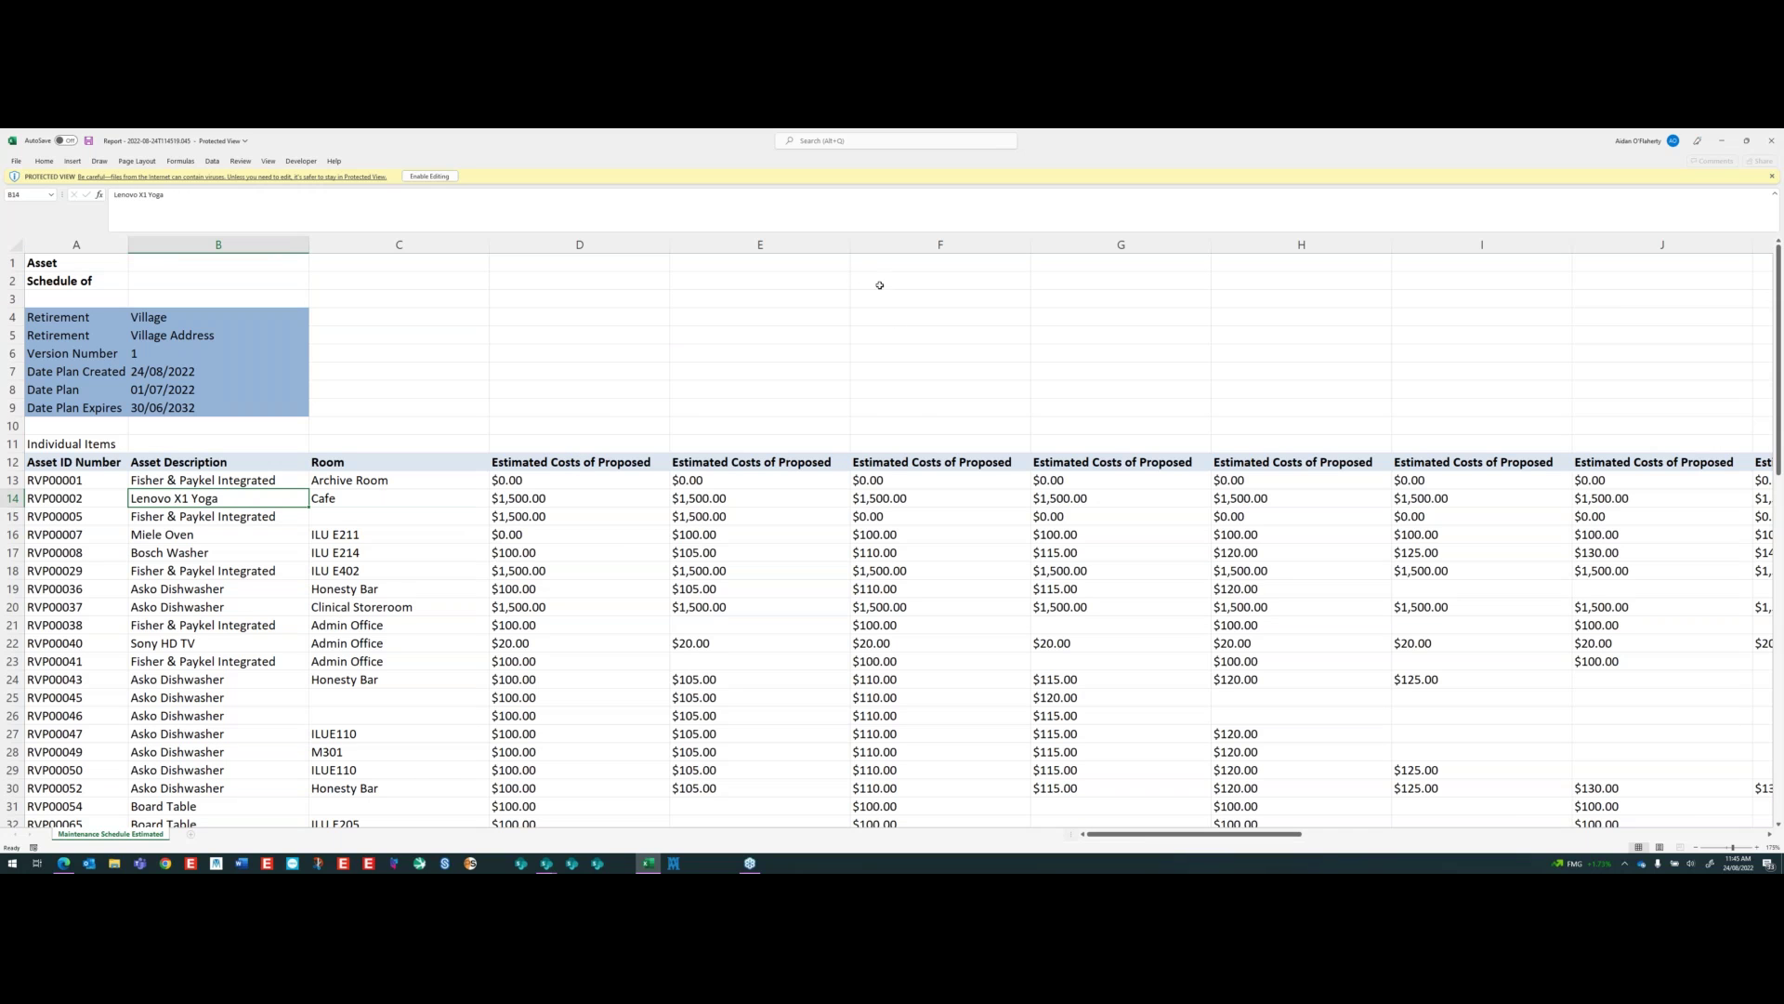
- Widen column E and heighten header row 12 to fit the full maintenance year headings, and select the Lenovo X1 Yoga's year 1 cost
{"action": "left_click_drag", "start_coordinate": [852, 248], "coordinate": [909, 250]}
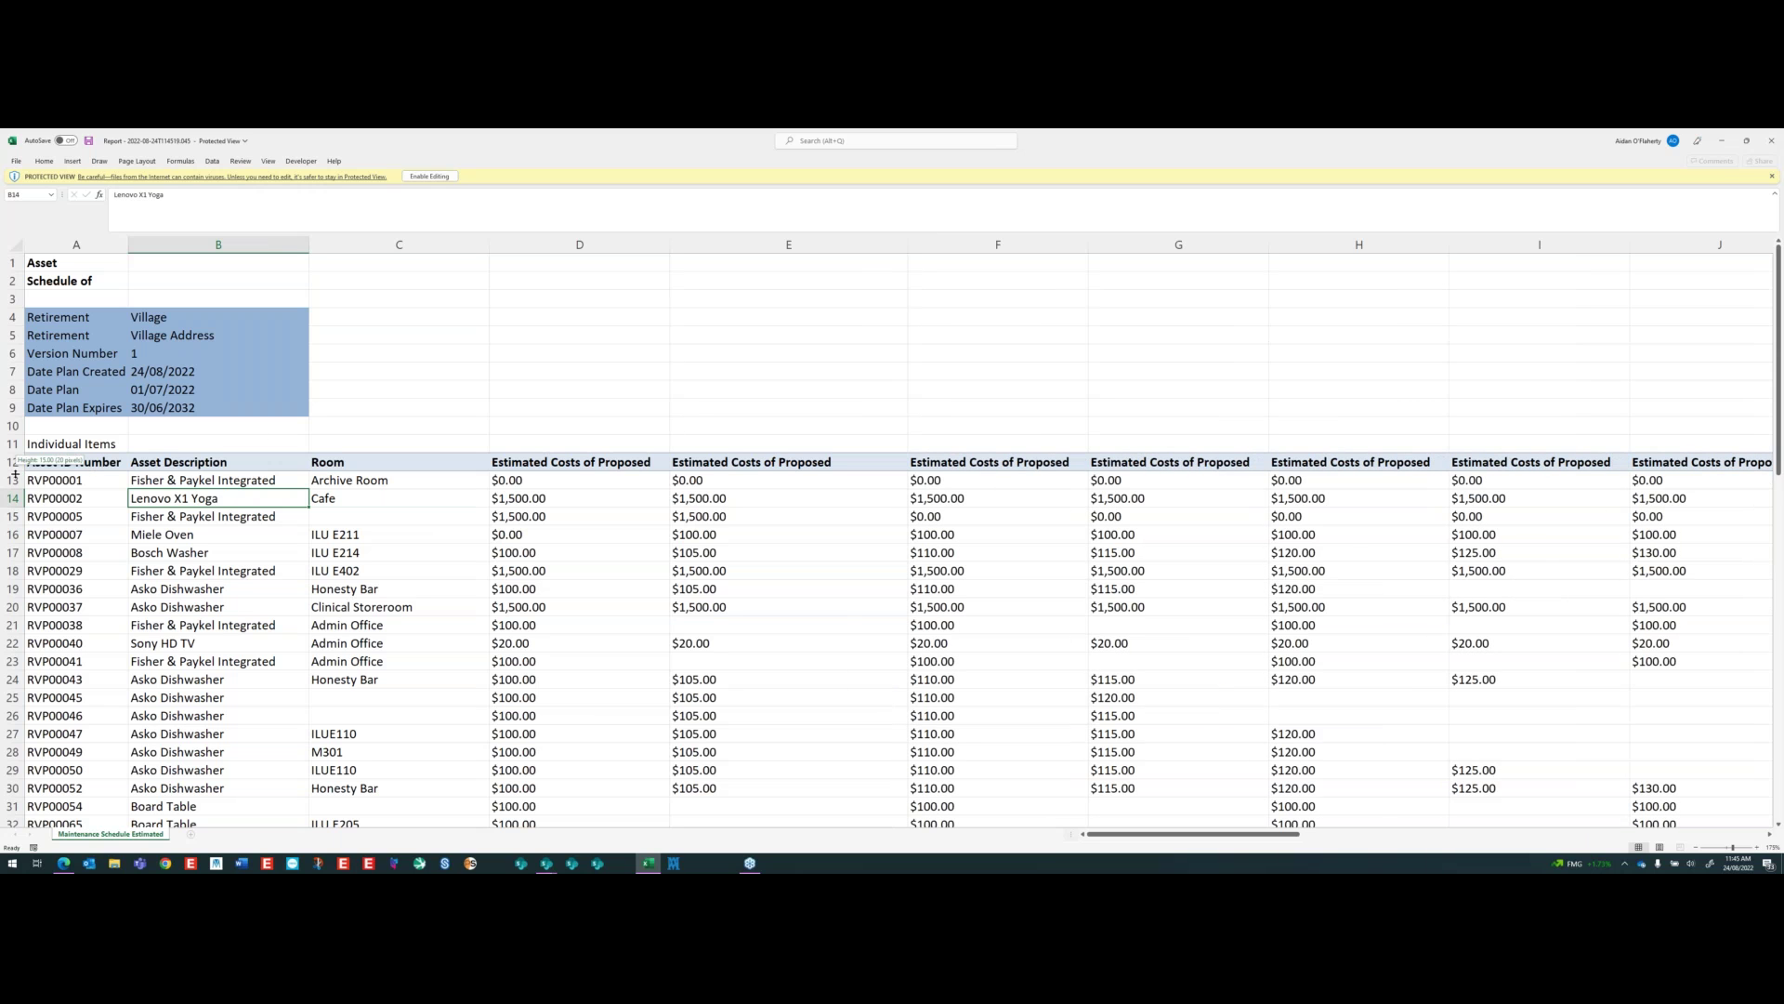
{"action": "left_click_drag", "start_coordinate": [16, 472], "coordinate": [12, 489]}
{"action": "left_click", "coordinate": [759, 488]}
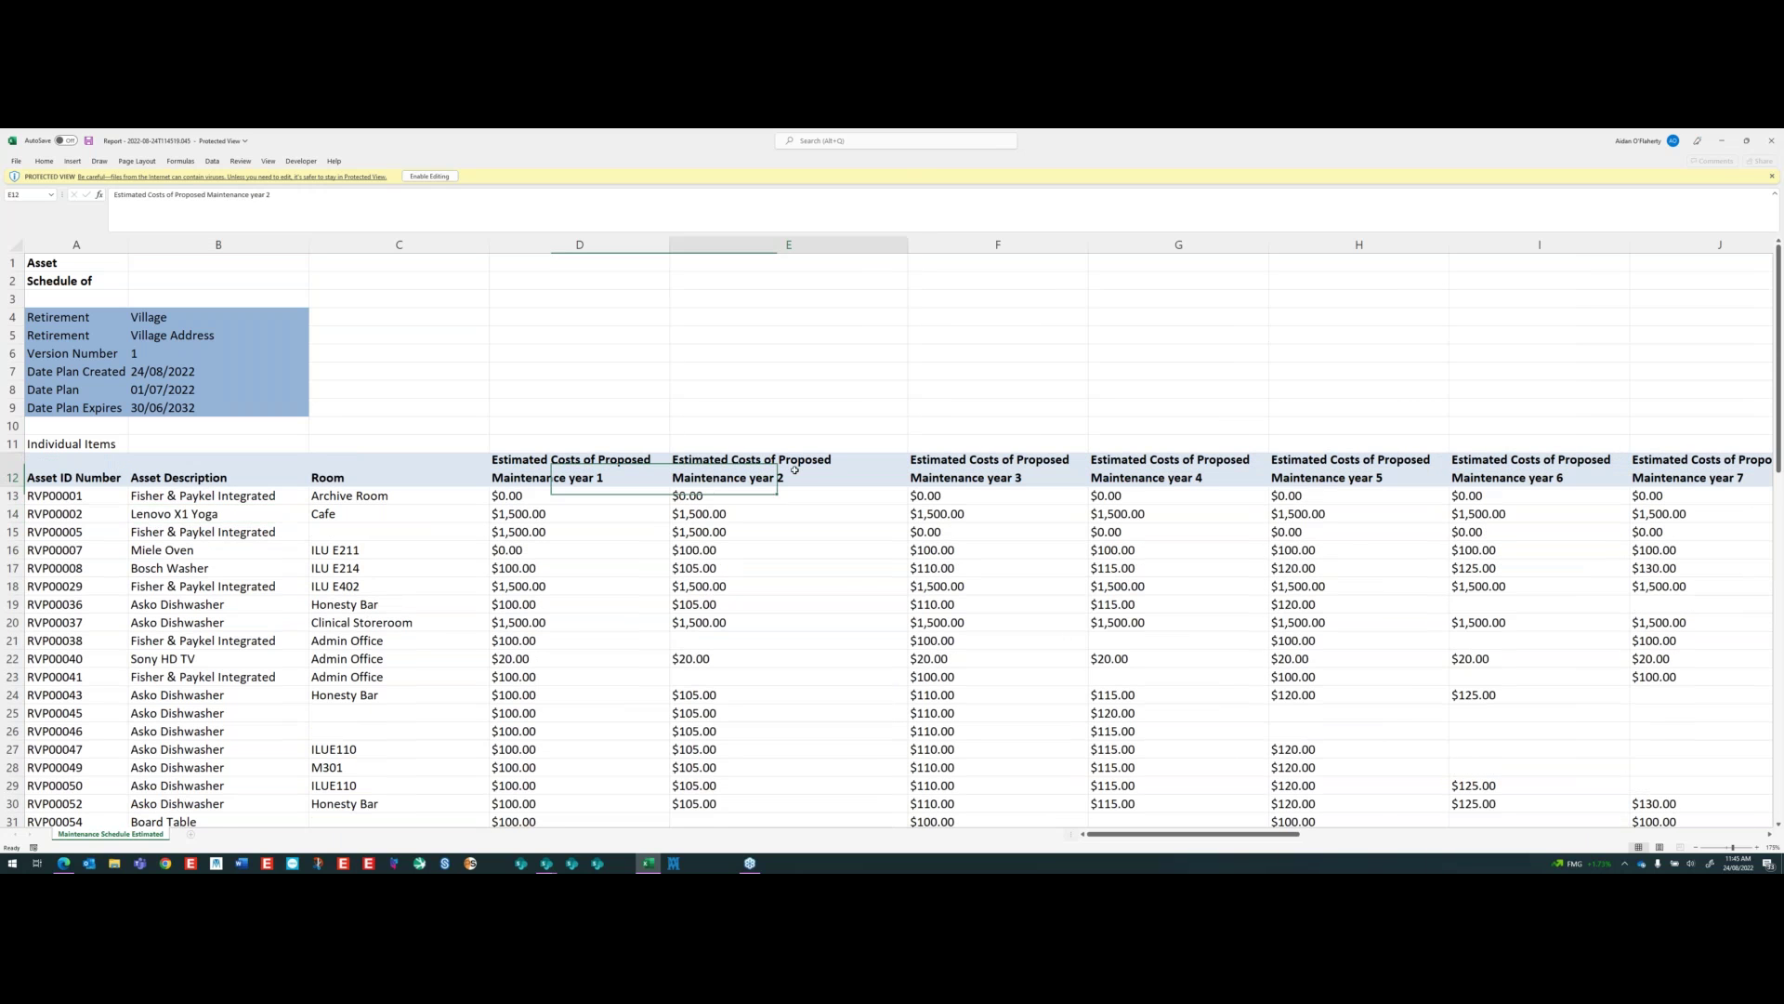
{"action": "left_click", "coordinate": [562, 518]}
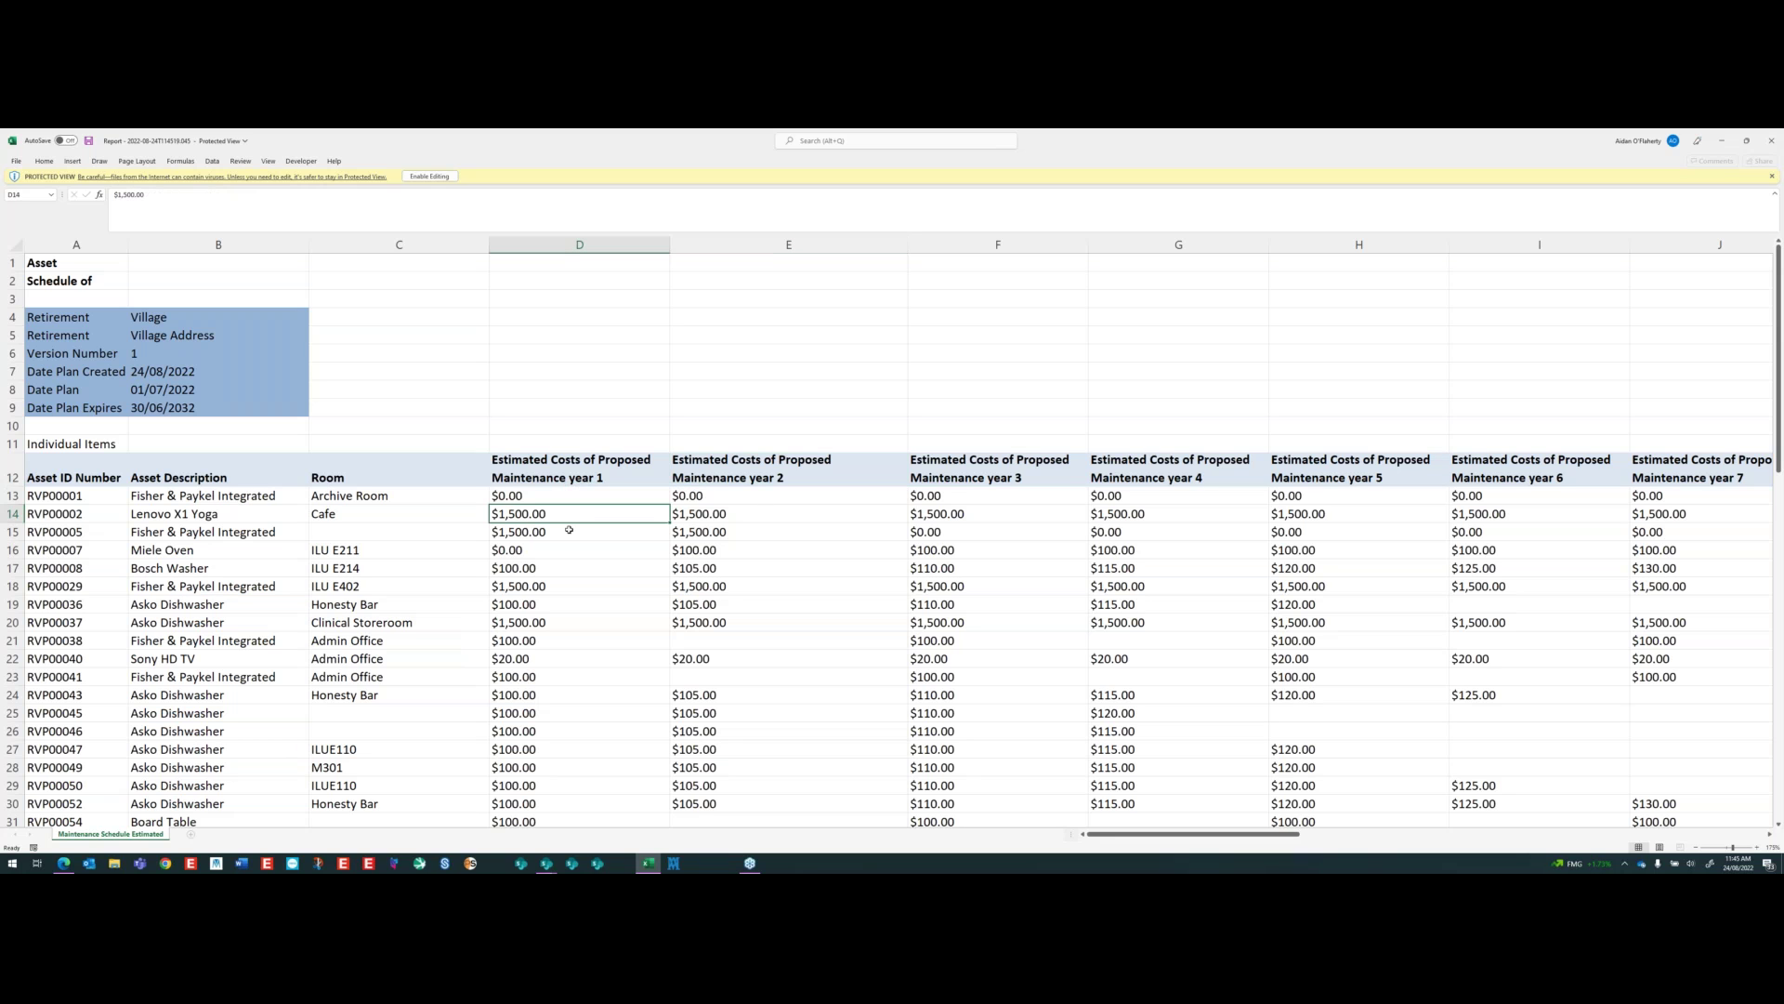
- Follow the Bosch Washer's estimated maintenance costs from year 1 through year 10 to its total maintenance cost
{"action": "key", "text": "Down"}
{"action": "key", "text": "Down"}
{"action": "key", "text": "Down"}
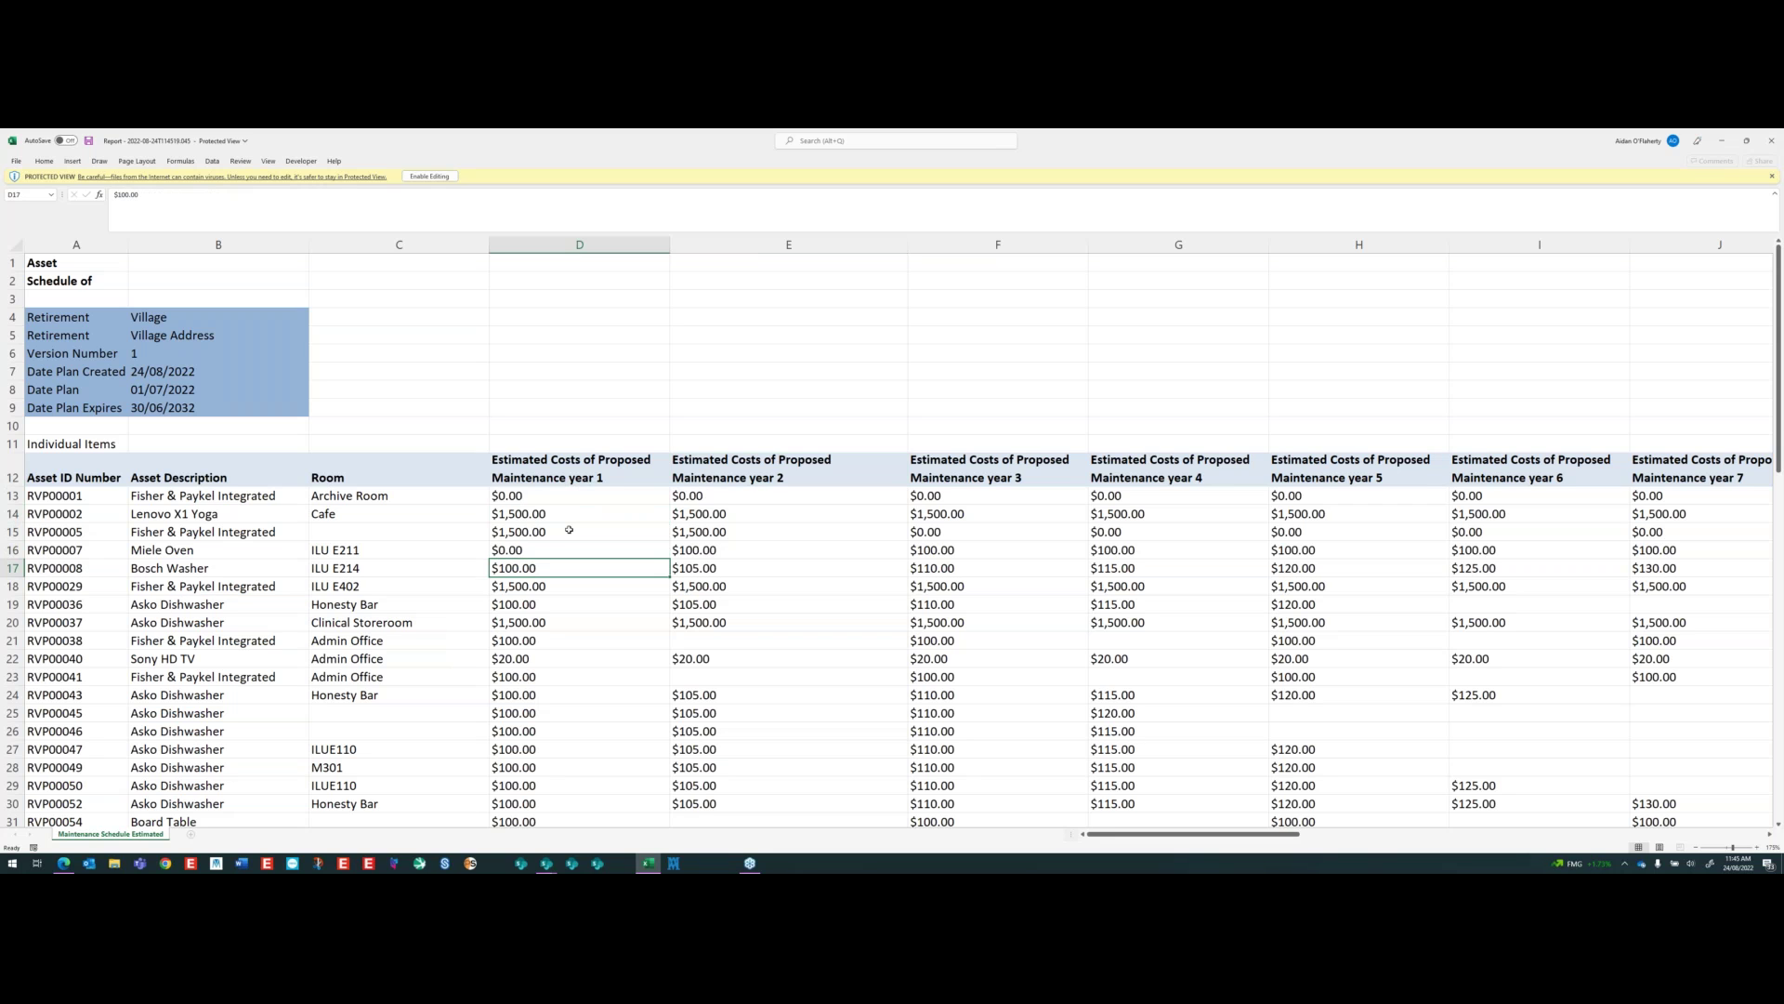
{"action": "key", "text": "Right"}
{"action": "key", "text": "Right"}
{"action": "key", "text": "Right"}
{"action": "key", "text": "Right"}
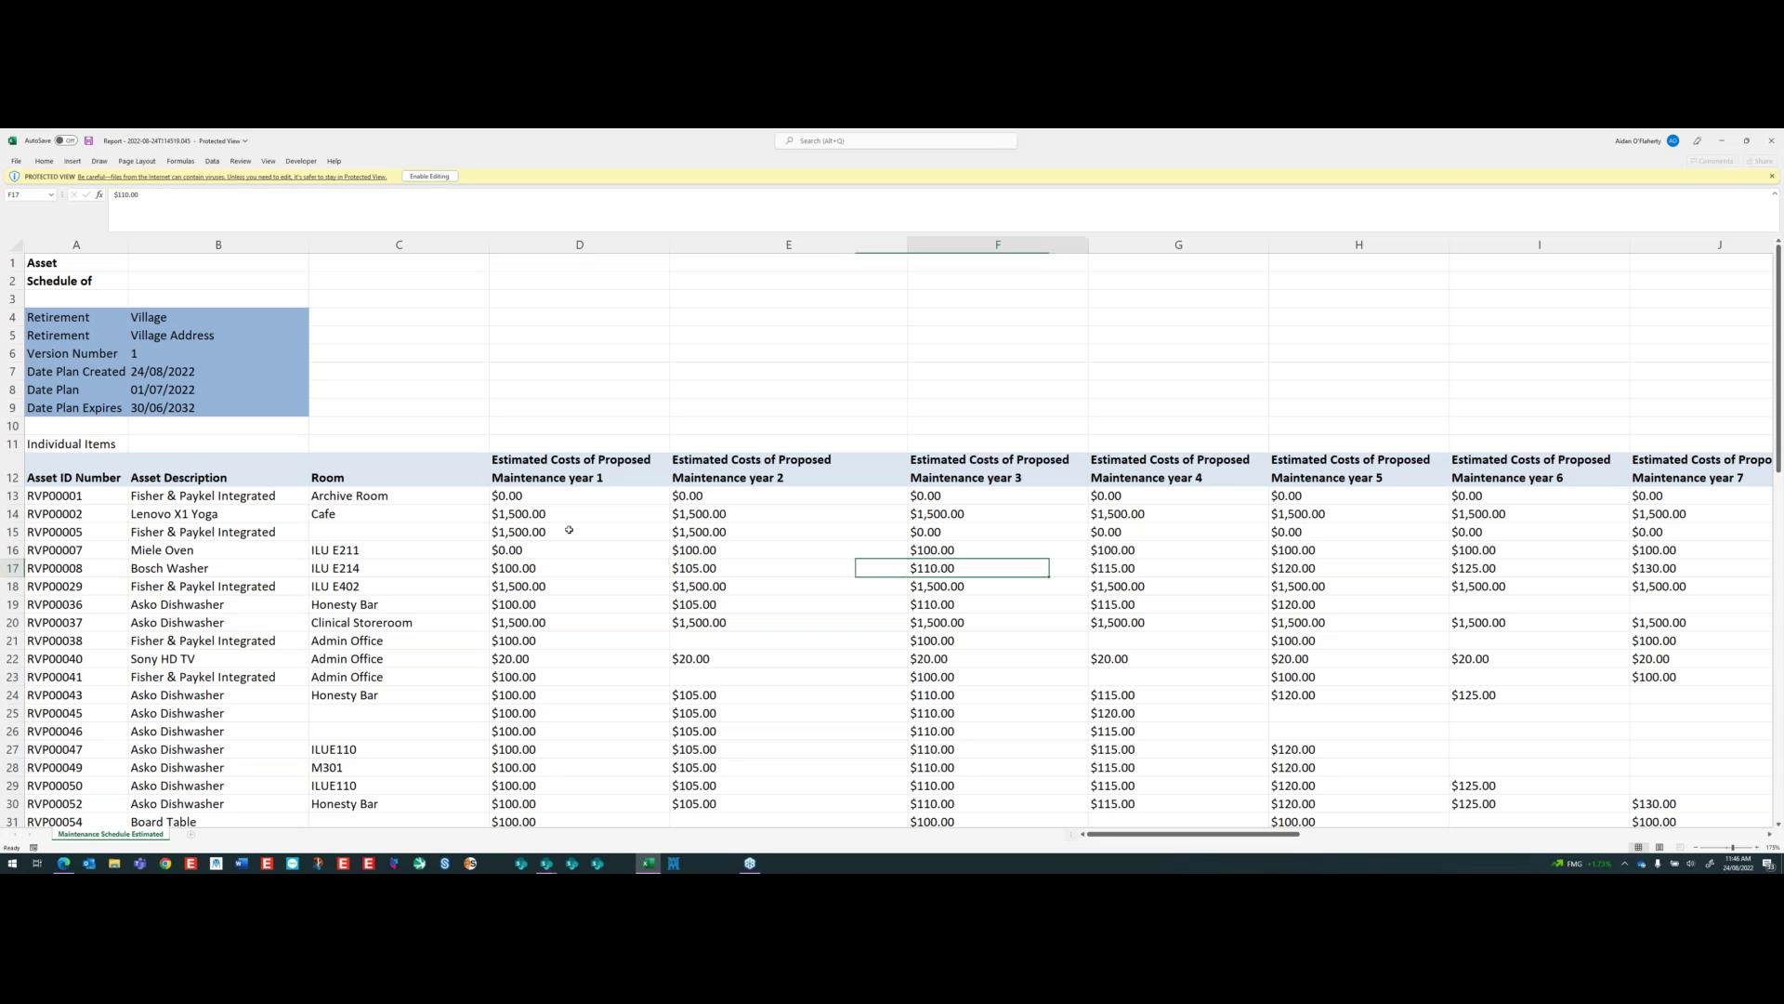
{"action": "key", "text": "Right"}
{"action": "key", "text": "Right"}
{"action": "key", "text": "Right"}
{"action": "key", "text": "Right"}
{"action": "key", "text": "Right"}
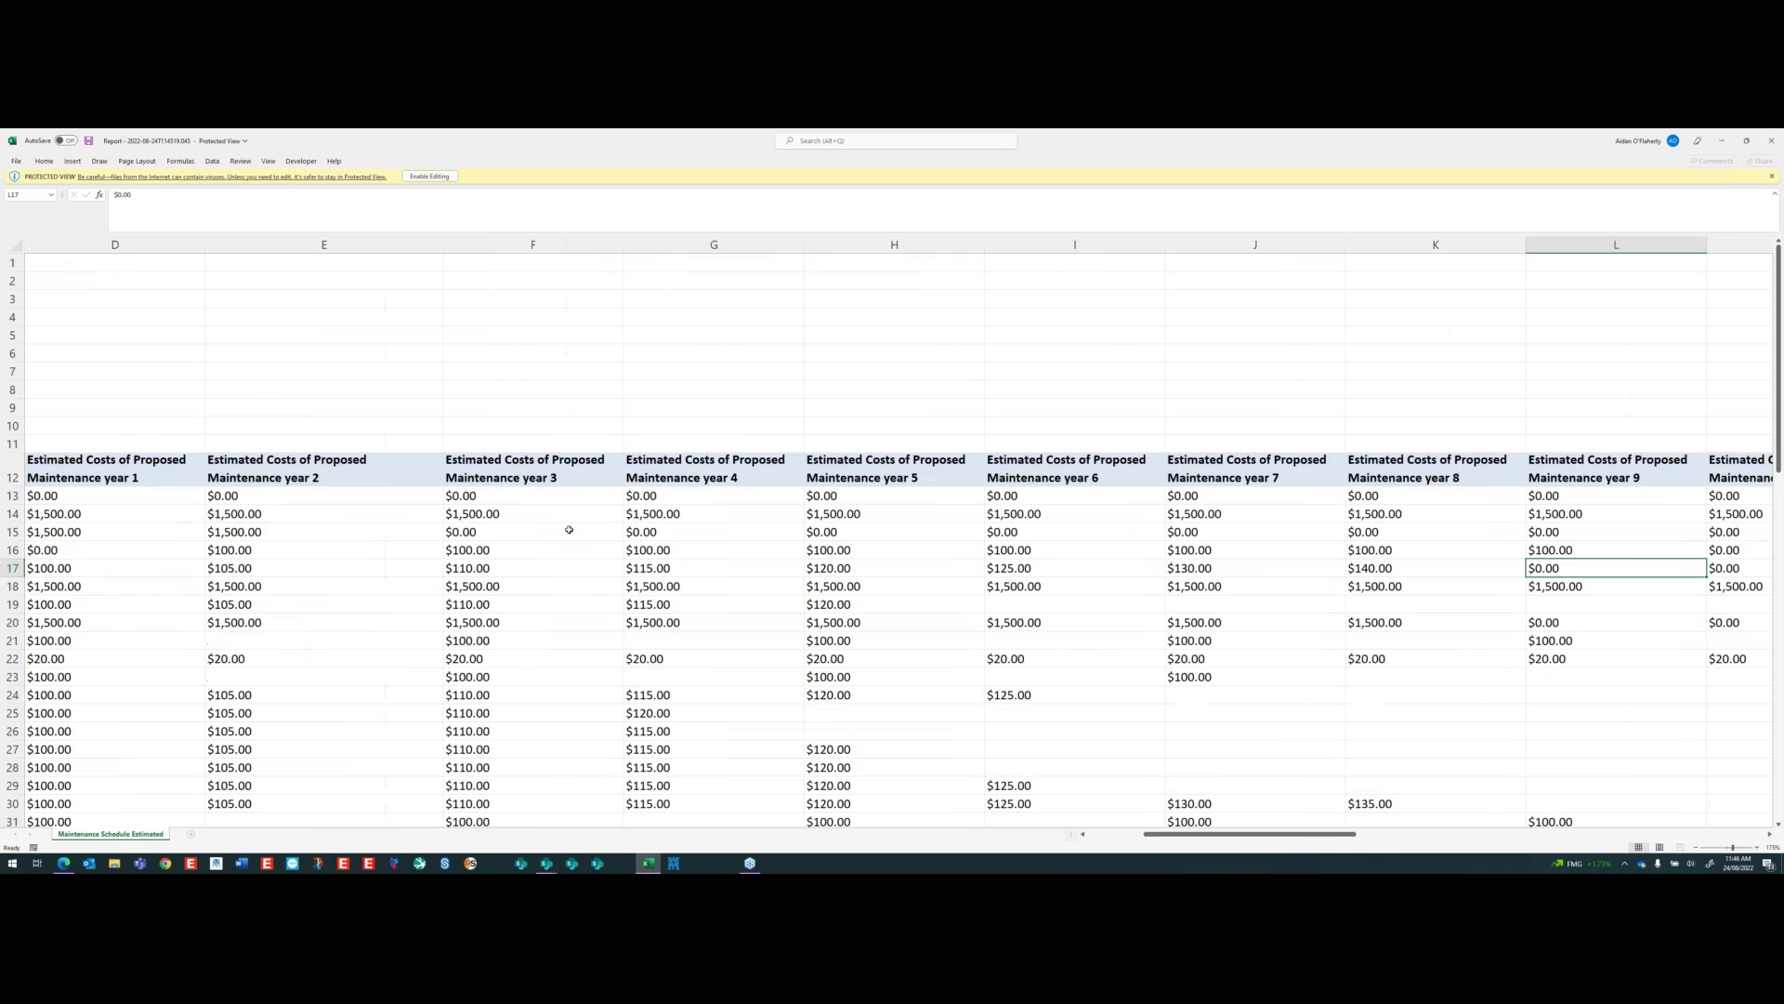
{"action": "key", "text": "Right"}
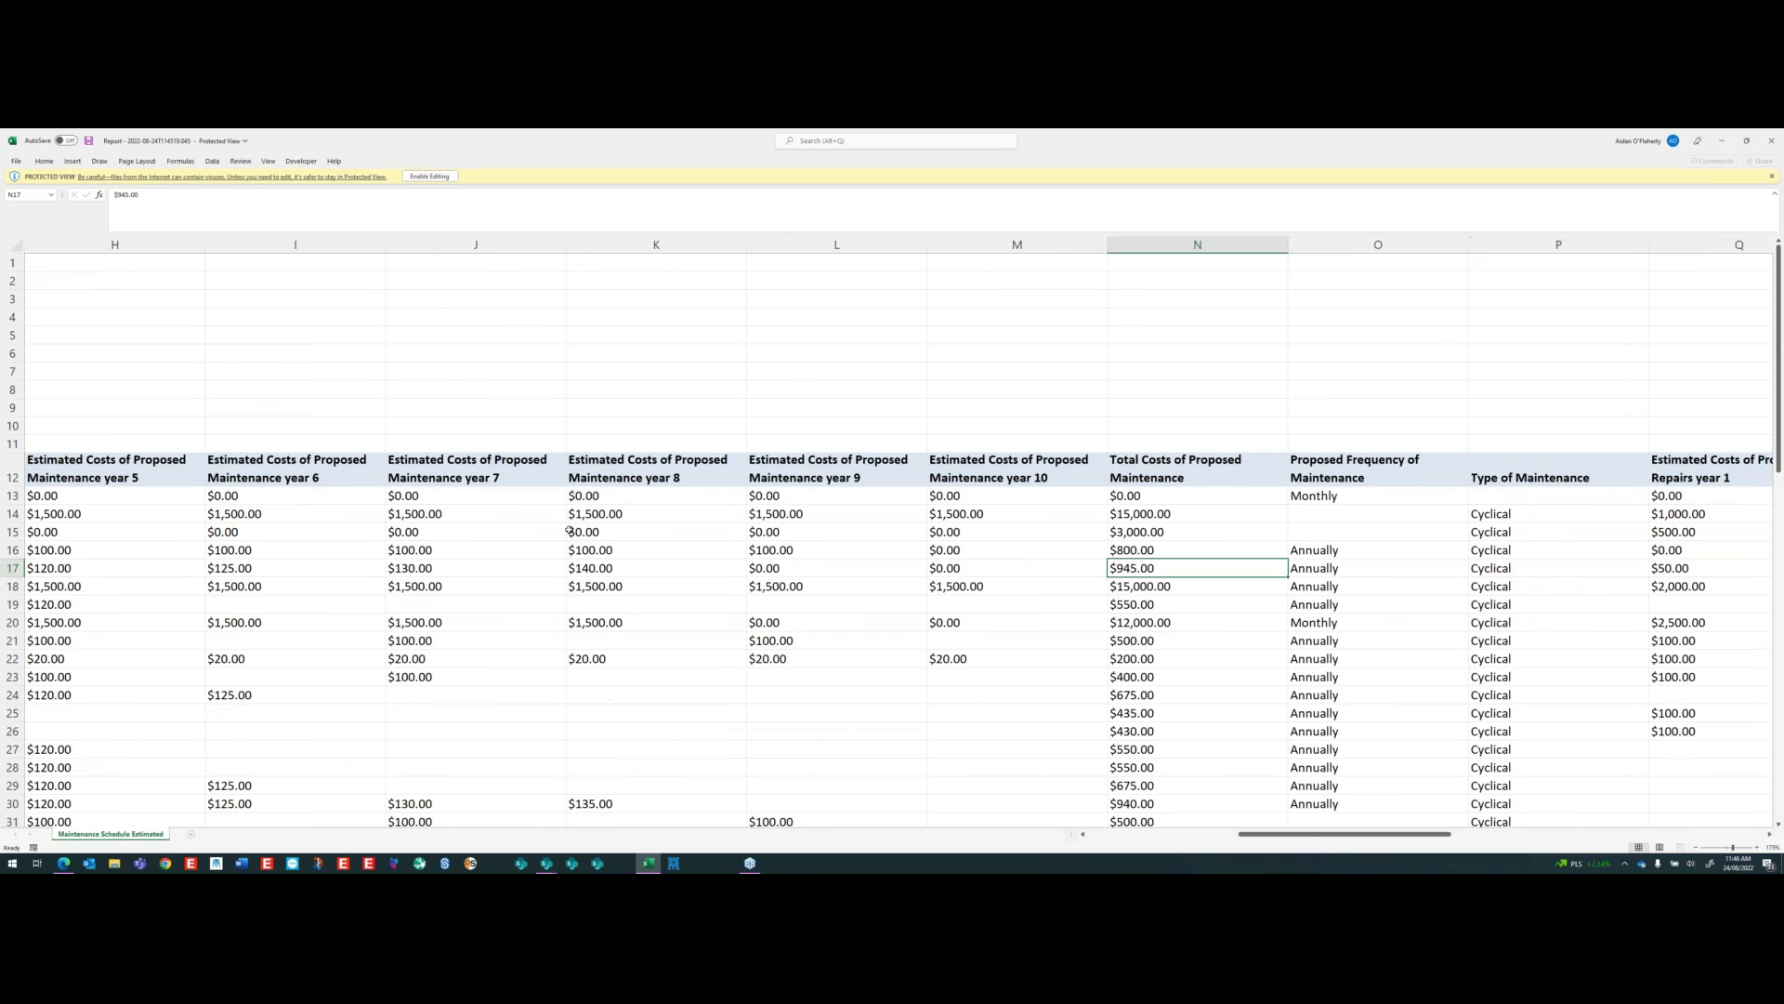
- Check the proposed frequency and type of maintenance for the Bosch Washer and its neighbouring assets
{"action": "key", "text": "Right"}
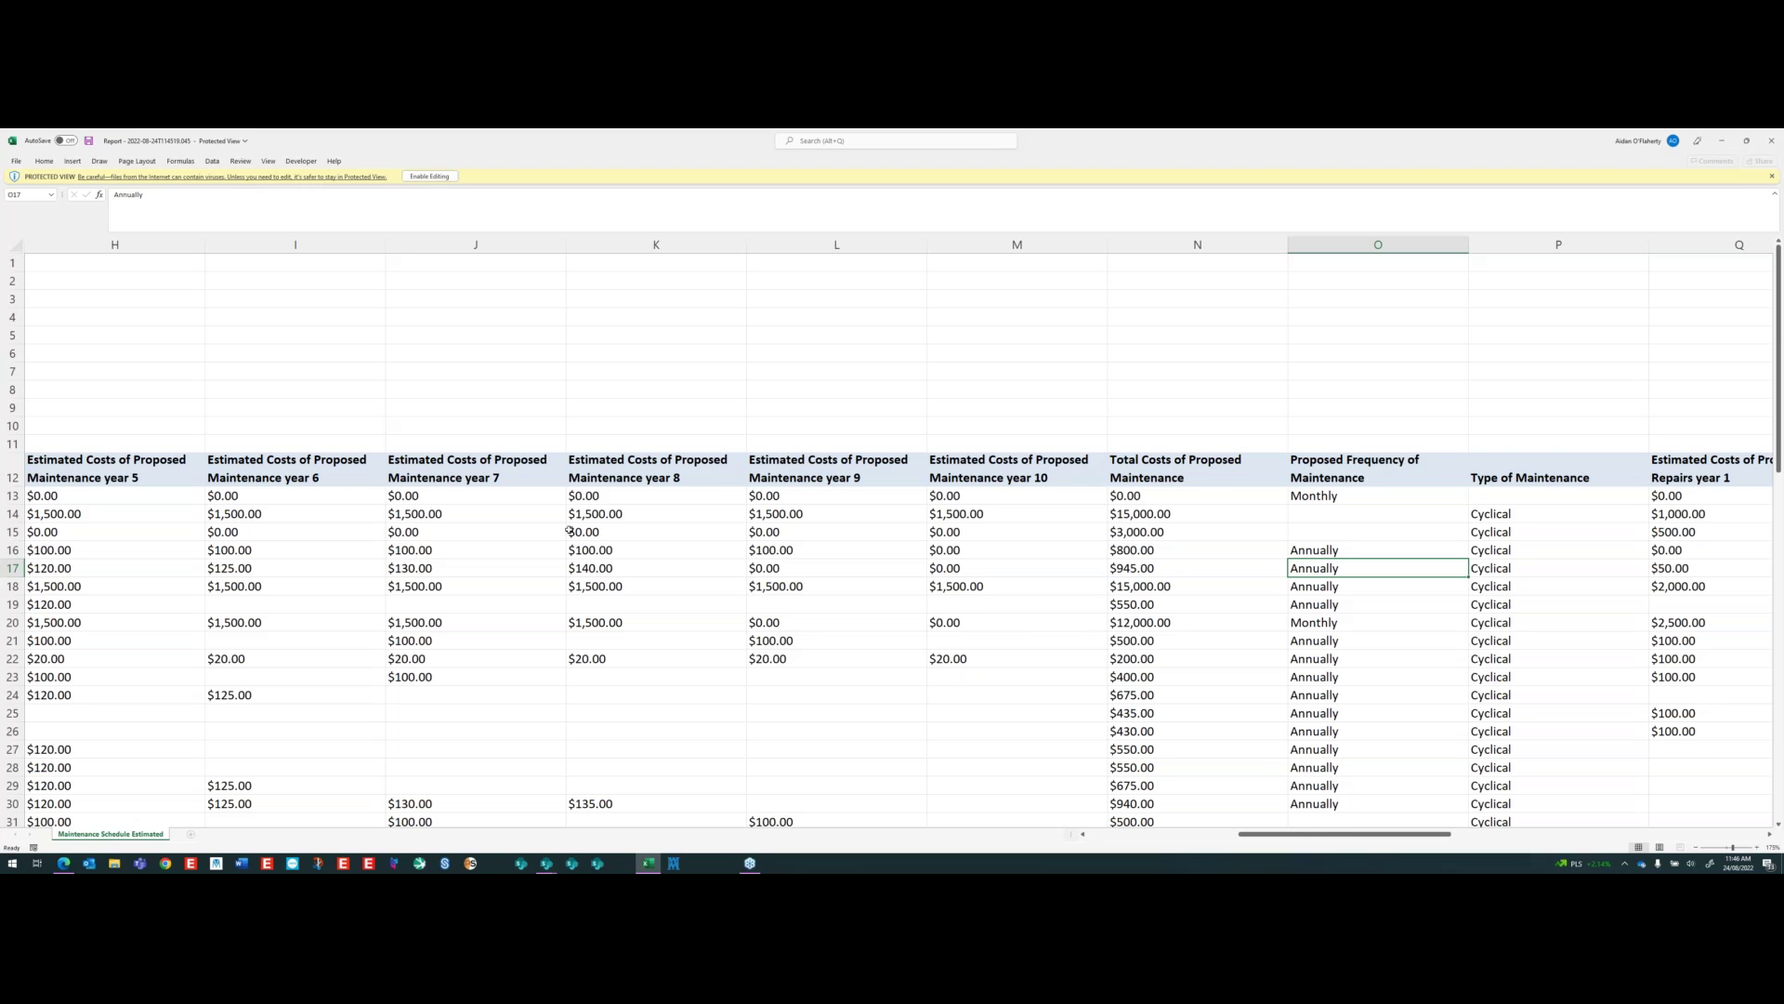
{"action": "key", "text": "Right"}
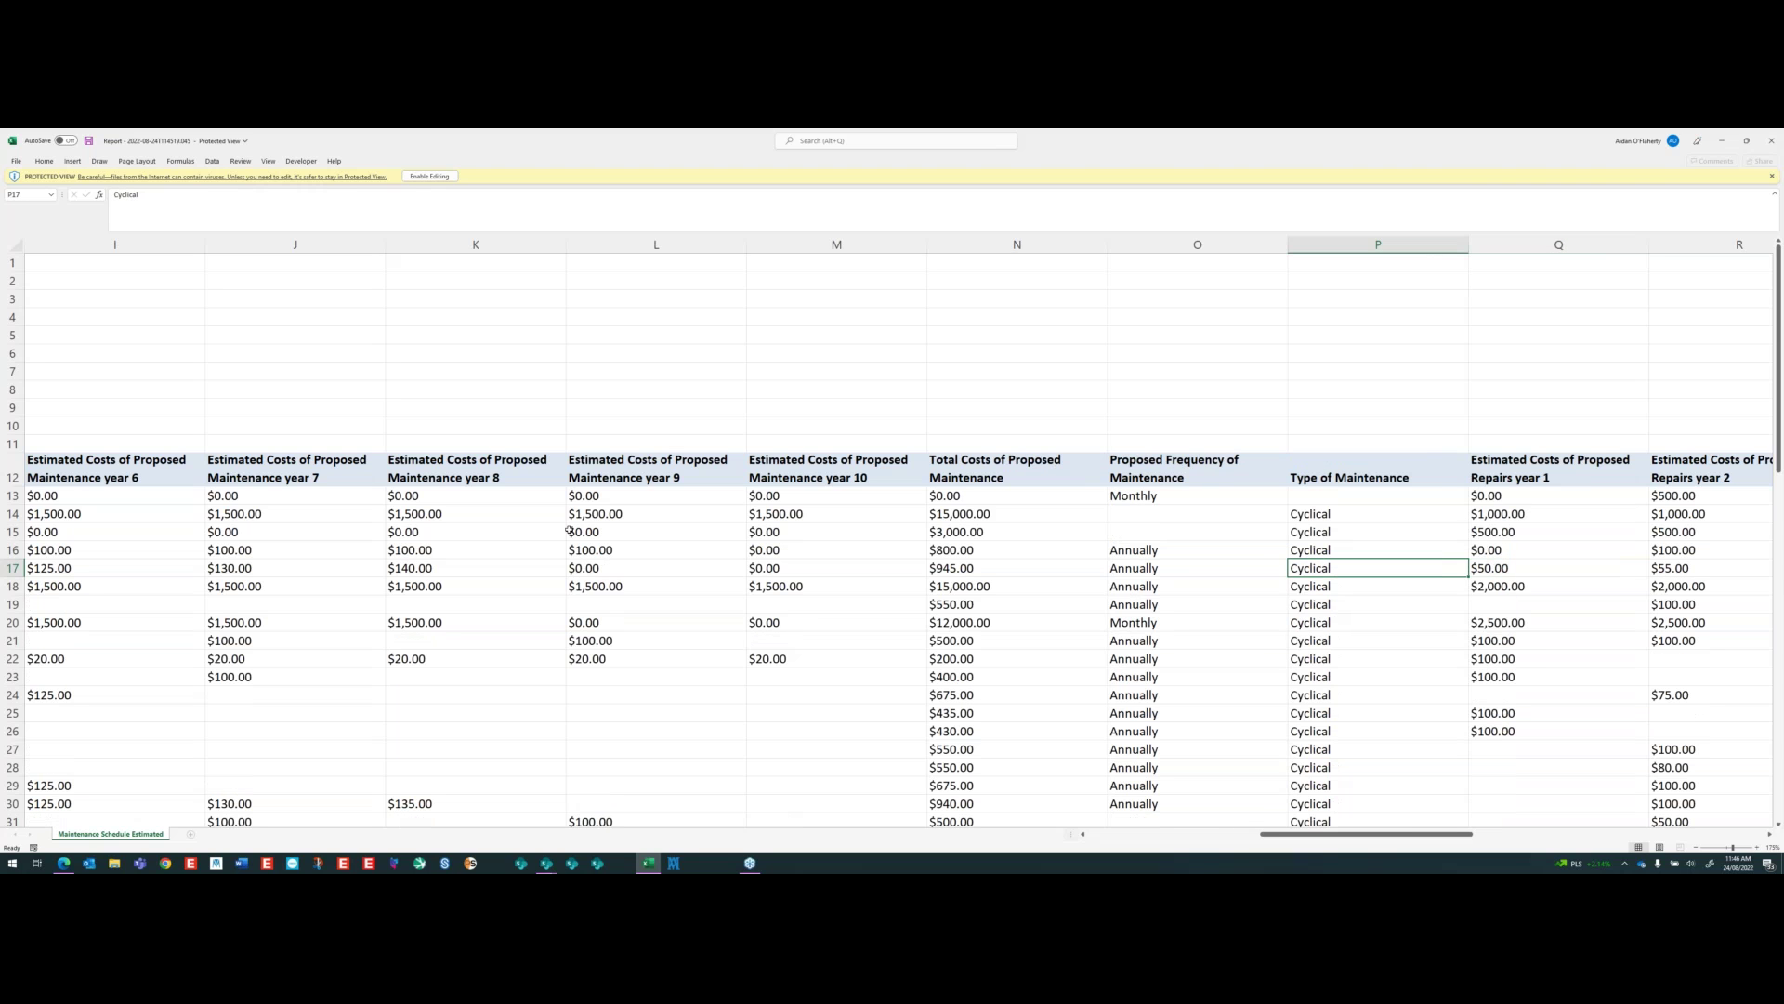
{"action": "key", "text": "Up"}
{"action": "key", "text": "Up"}
{"action": "key", "text": "Up"}
{"action": "key", "text": "Up"}
{"action": "key", "text": "Up"}
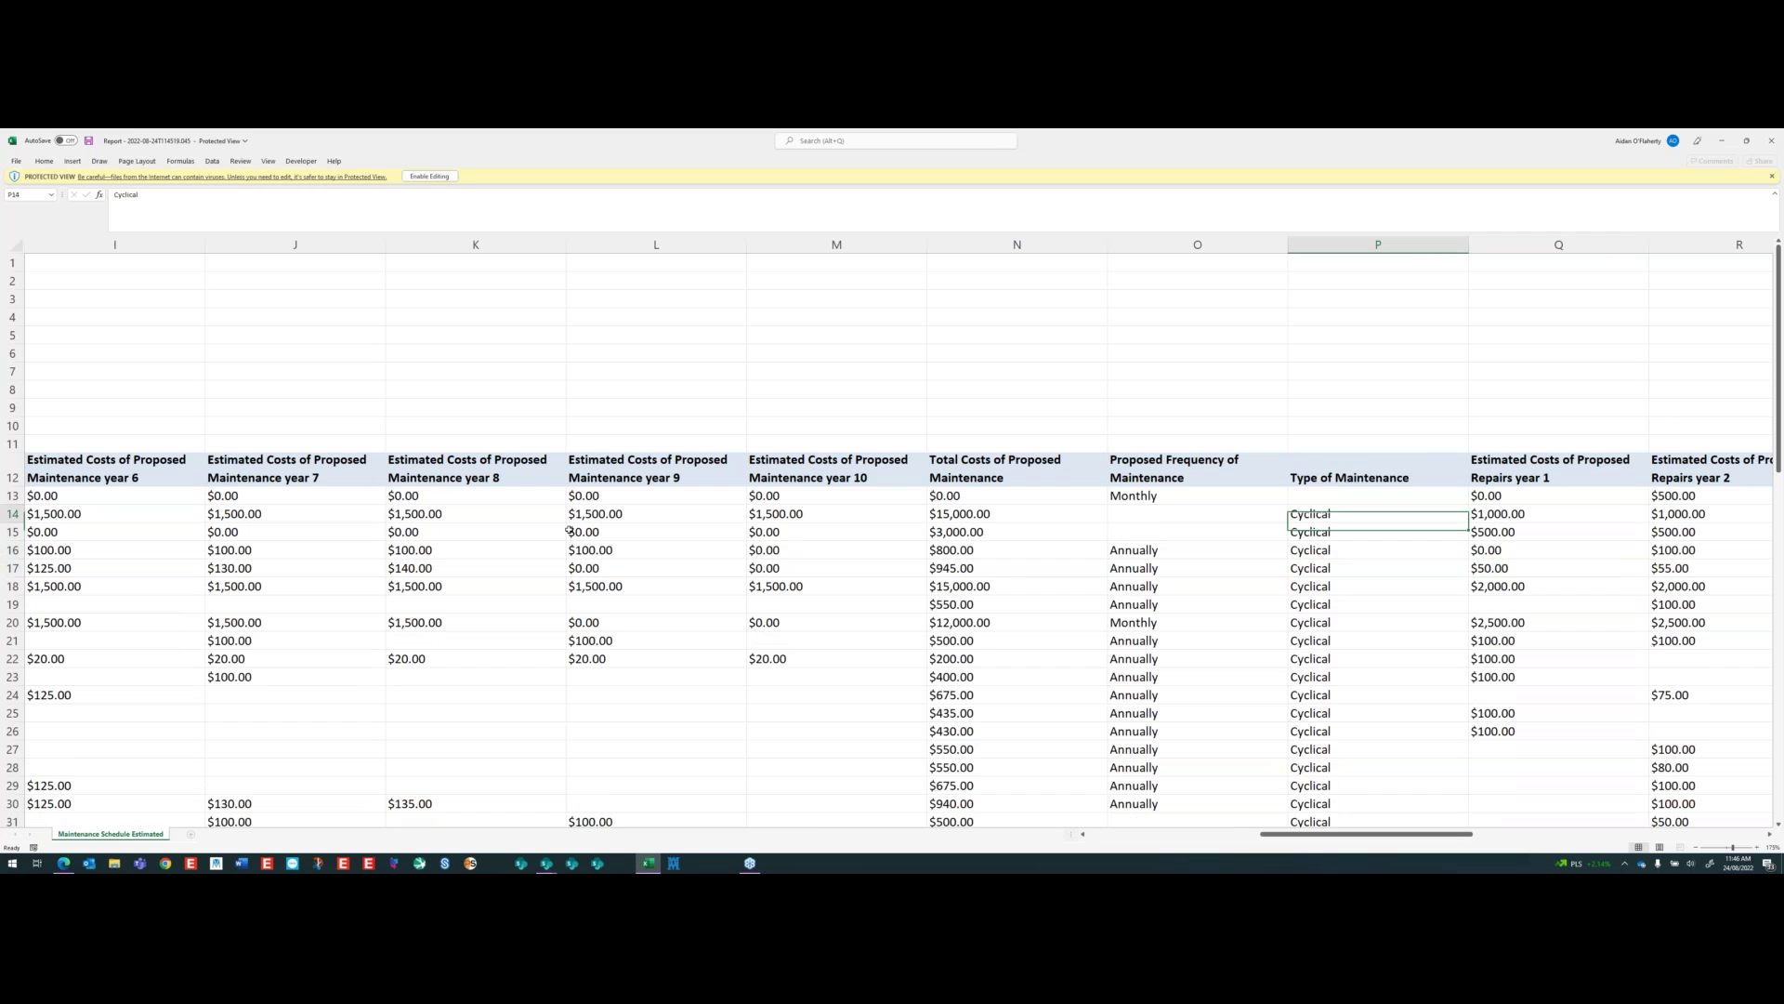
{"action": "key", "text": "Down"}
{"action": "key", "text": "Down"}
{"action": "key", "text": "Down"}
{"action": "key", "text": "Down"}
{"action": "key", "text": "Down"}
{"action": "key", "text": "Down"}
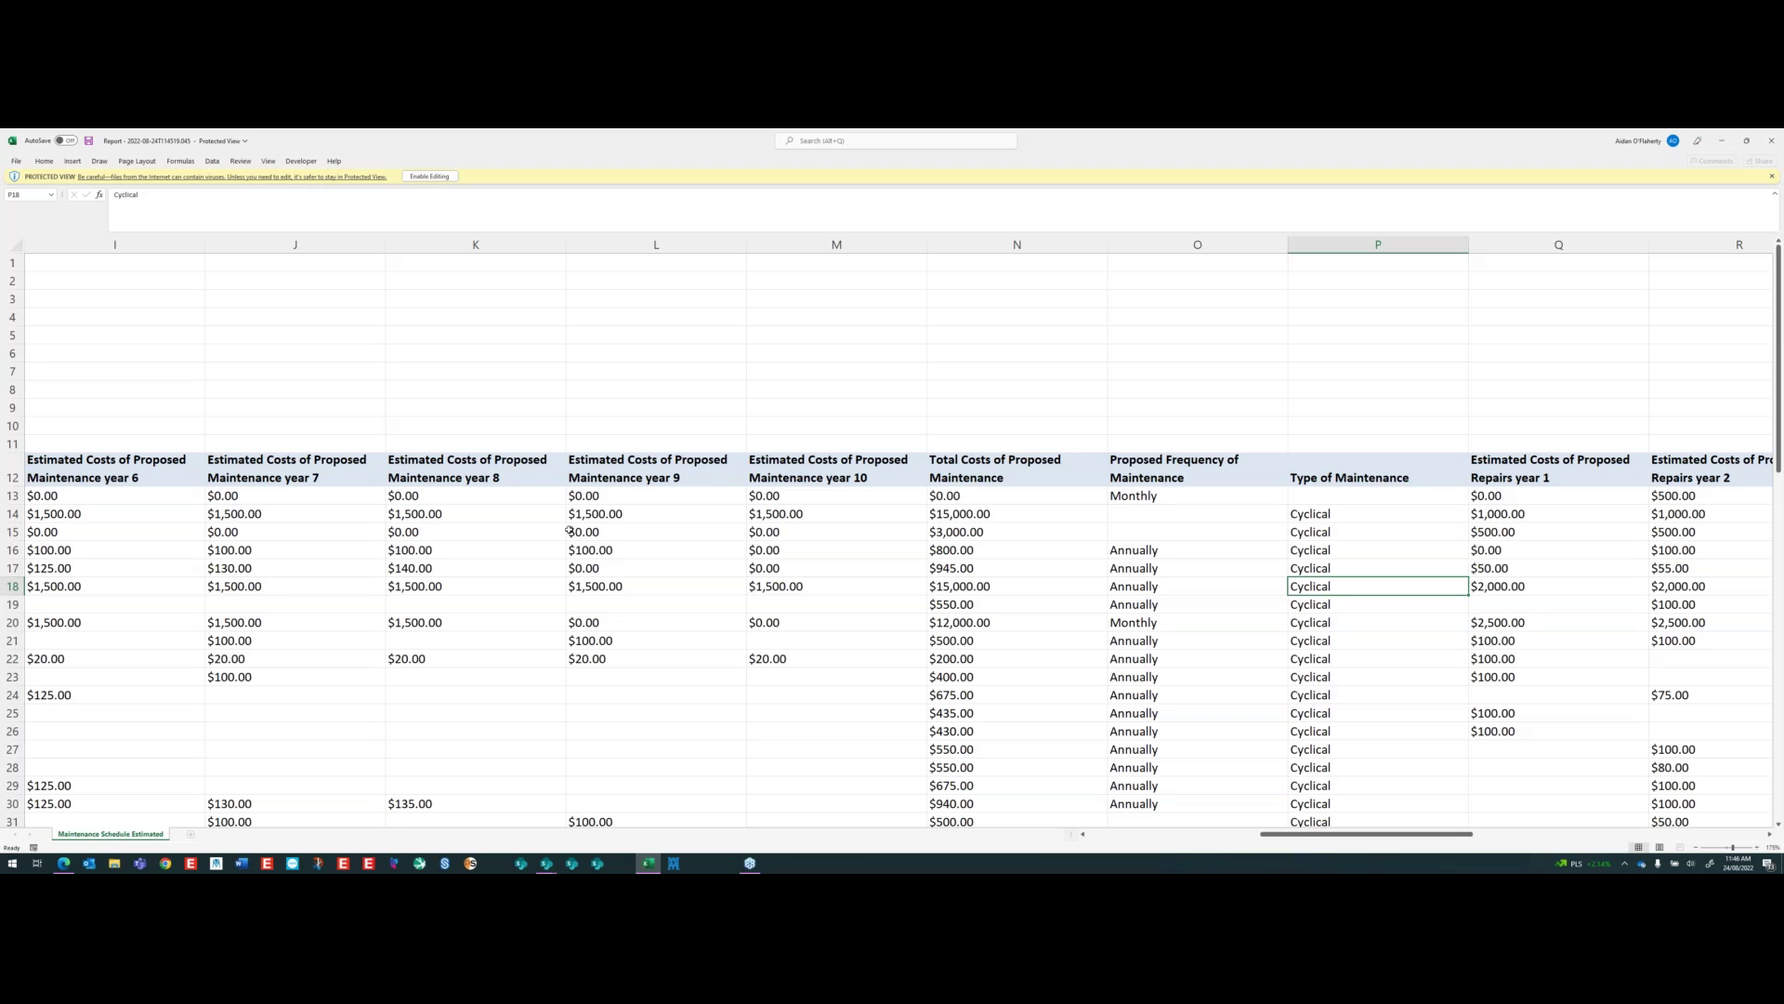
- Compare the first years of estimated repair costs for the Bosch Washer and the Fisher & Paykel item in ILU E402
{"action": "key", "text": "Right"}
{"action": "key", "text": "Right"}
{"action": "key", "text": "Left"}
{"action": "key", "text": "Left"}
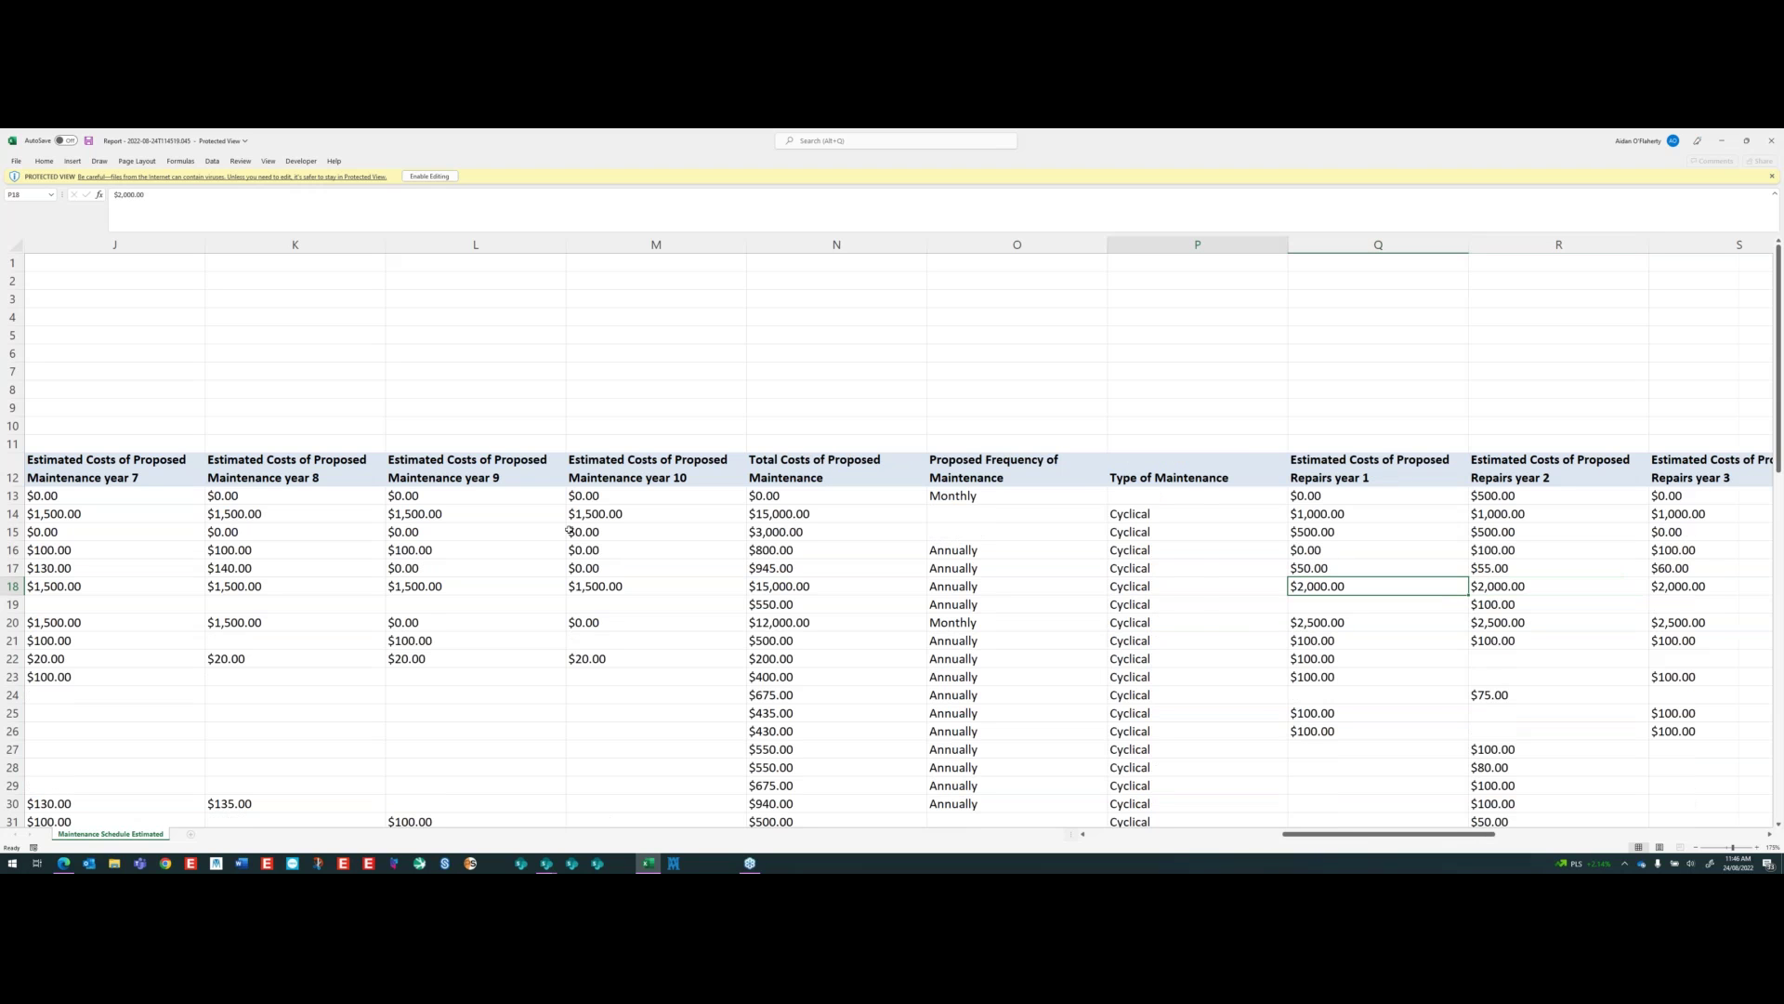
{"action": "key", "text": "Right"}
{"action": "key", "text": "Left"}
{"action": "key", "text": "Right"}
{"action": "key", "text": "Right"}
{"action": "key", "text": "Right"}
{"action": "key", "text": "Left"}
{"action": "key", "text": "Left"}
{"action": "key", "text": "Up"}
{"action": "key", "text": "Right"}
{"action": "key", "text": "Right"}
{"action": "key", "text": "Left"}
{"action": "key", "text": "Left"}
- Follow the Bosch Washer's estimated repair costs through year 10 to its total estimated cost of proposed repairs
{"action": "key", "text": "Right"}
{"action": "key", "text": "Right"}
{"action": "key", "text": "Right"}
{"action": "key", "text": "Right"}
{"action": "key", "text": "Right"}
{"action": "key", "text": "Right"}
{"action": "key", "text": "Right"}
{"action": "key", "text": "Right"}
{"action": "key", "text": "Right"}
{"action": "key", "text": "Right"}
{"action": "key", "text": "Right"}
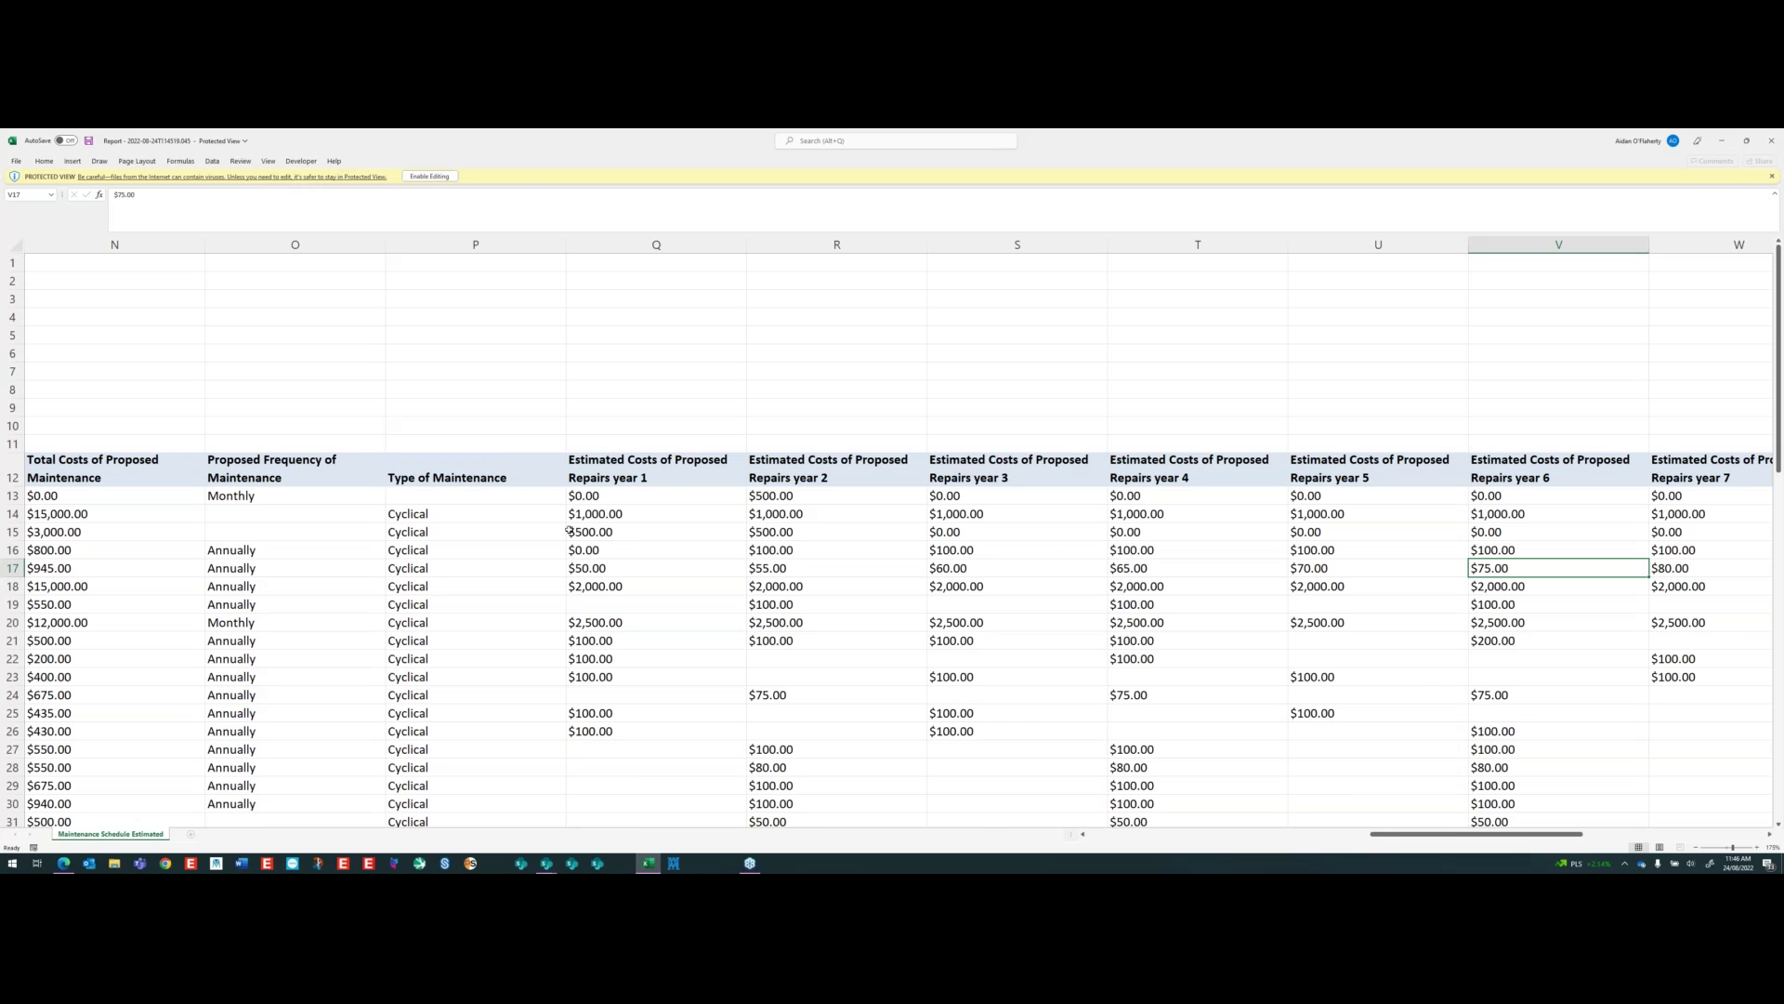
{"action": "key", "text": "Left"}
{"action": "key", "text": "Left"}
{"action": "key", "text": "Left"}
{"action": "key", "text": "Right"}
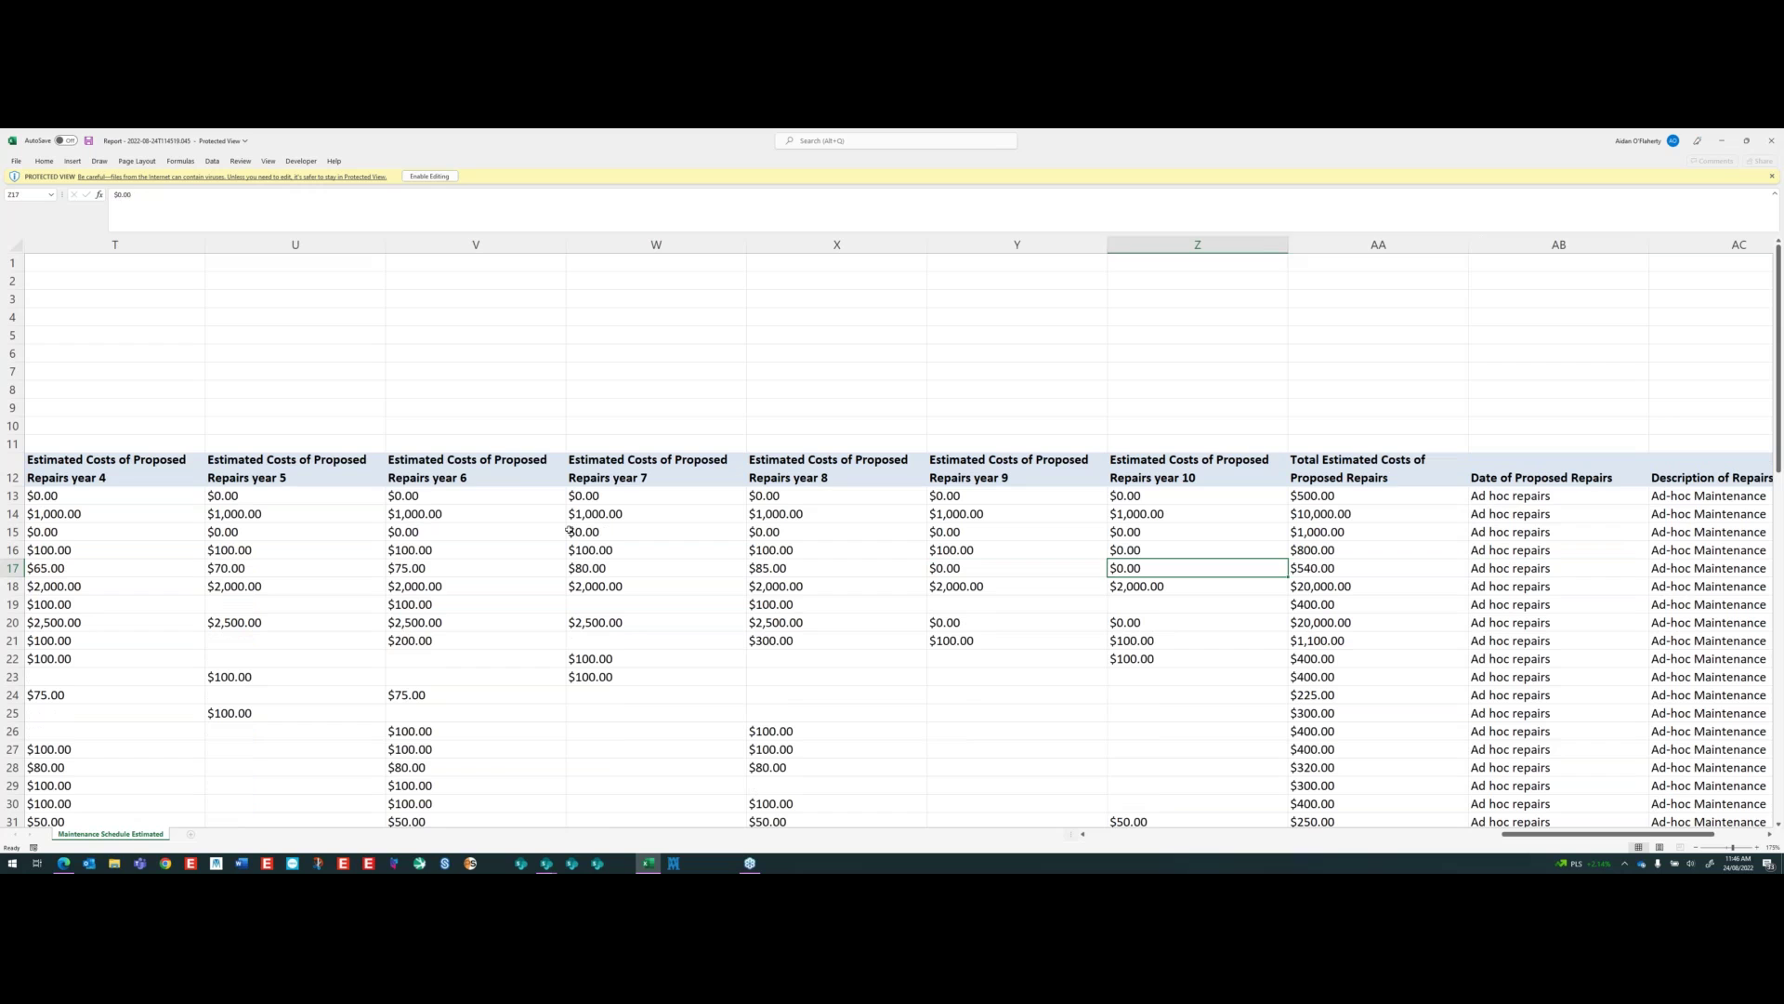
{"action": "key", "text": "Right"}
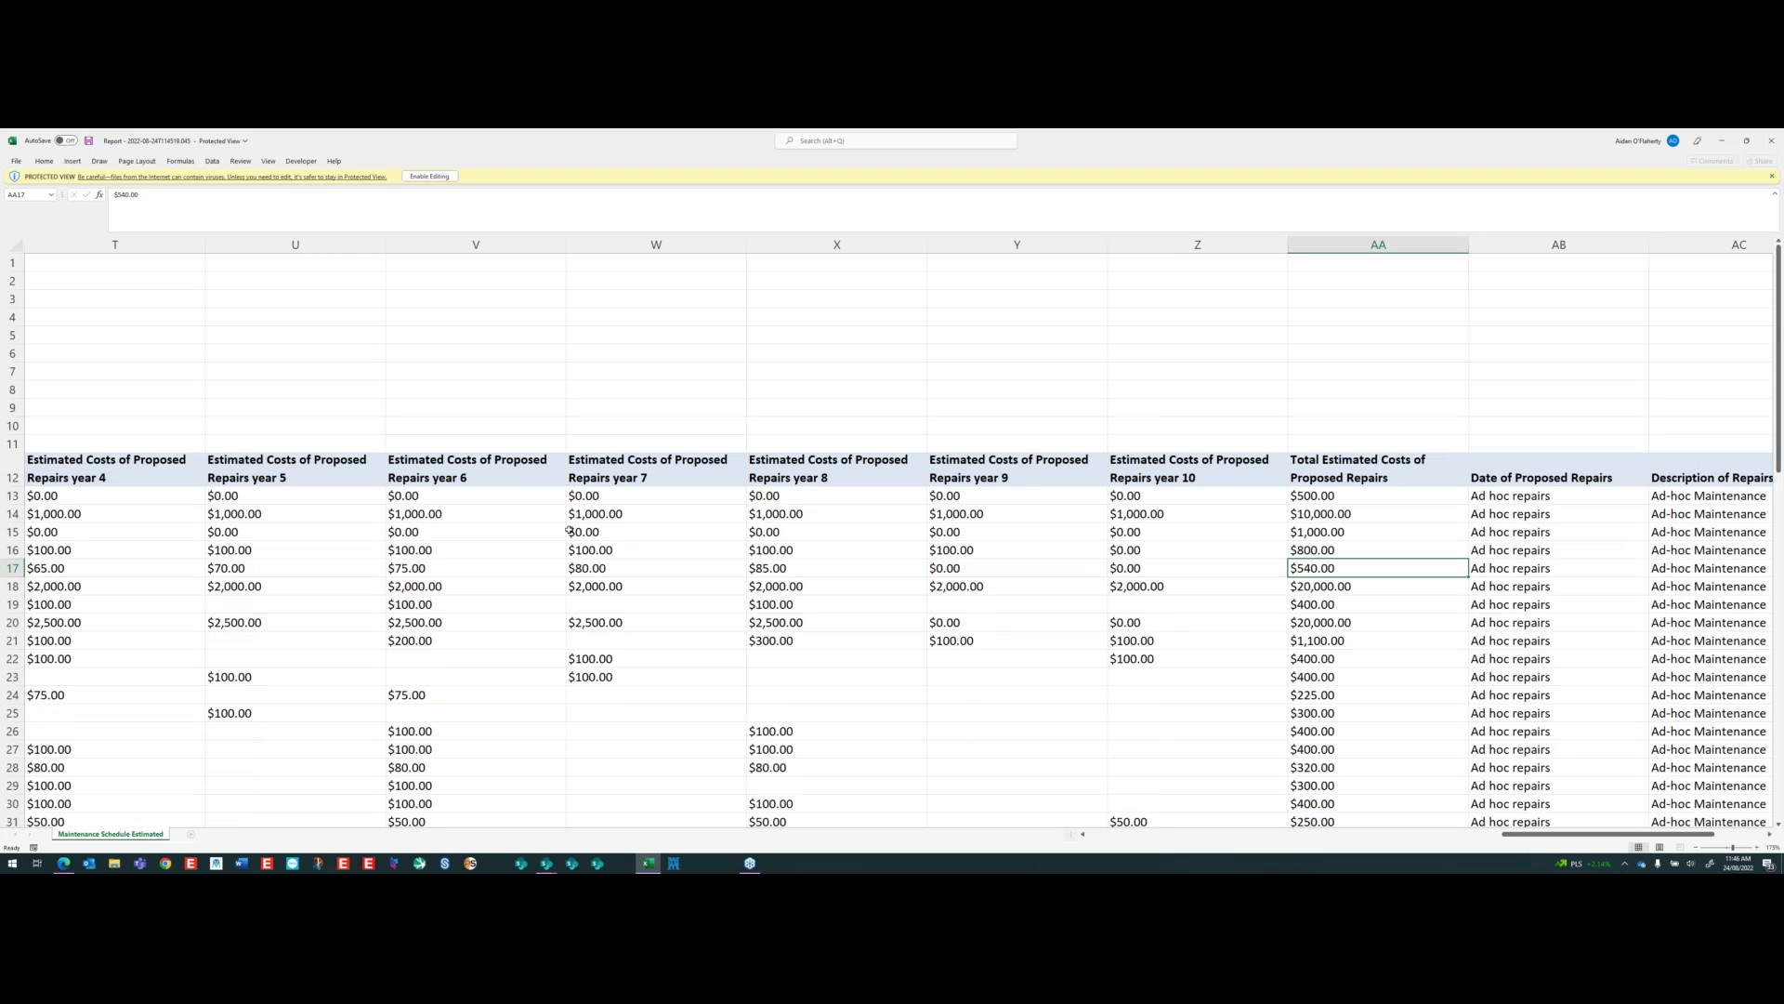
- Check the proposed repair dates, repair descriptions and percentages applicable to the village for the first assets
{"action": "key", "text": "Right"}
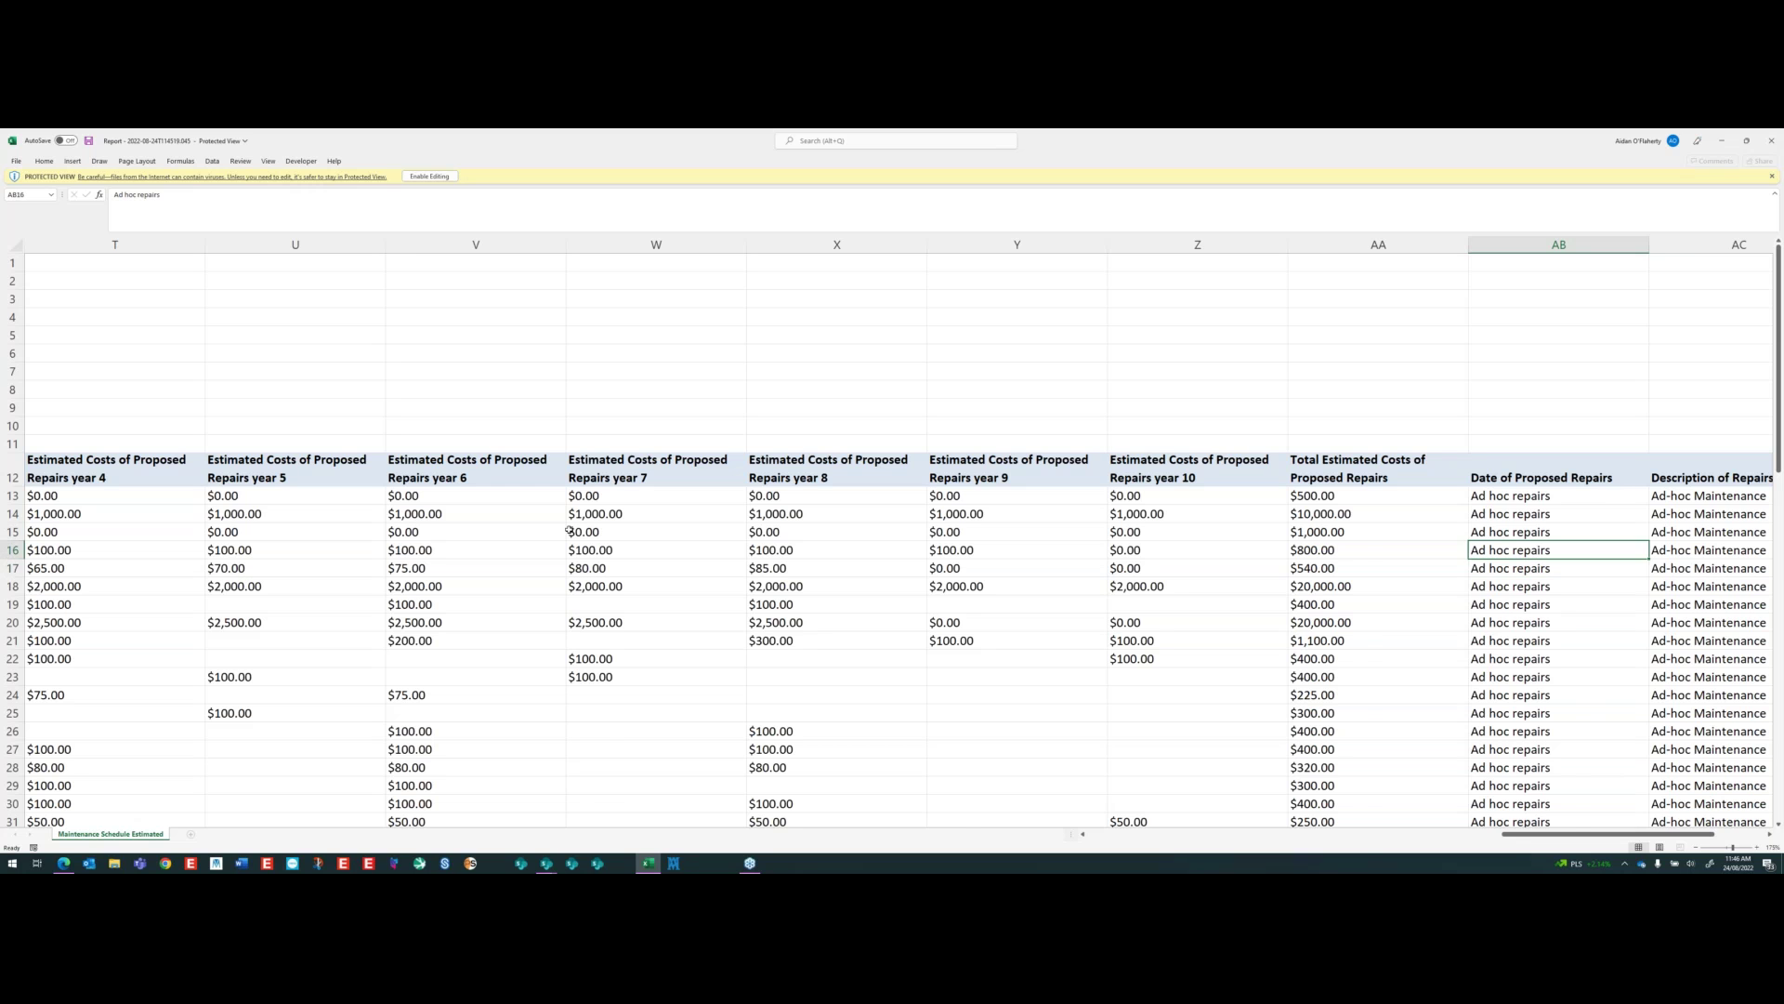
{"action": "key", "text": "Right"}
{"action": "key", "text": "Up"}
{"action": "key", "text": "Up"}
{"action": "key", "text": "Up"}
{"action": "key", "text": "Up"}
{"action": "key", "text": "Up"}
{"action": "key", "text": "Down"}
{"action": "key", "text": "Down"}
{"action": "key", "text": "Right"}
{"action": "key", "text": "Right"}
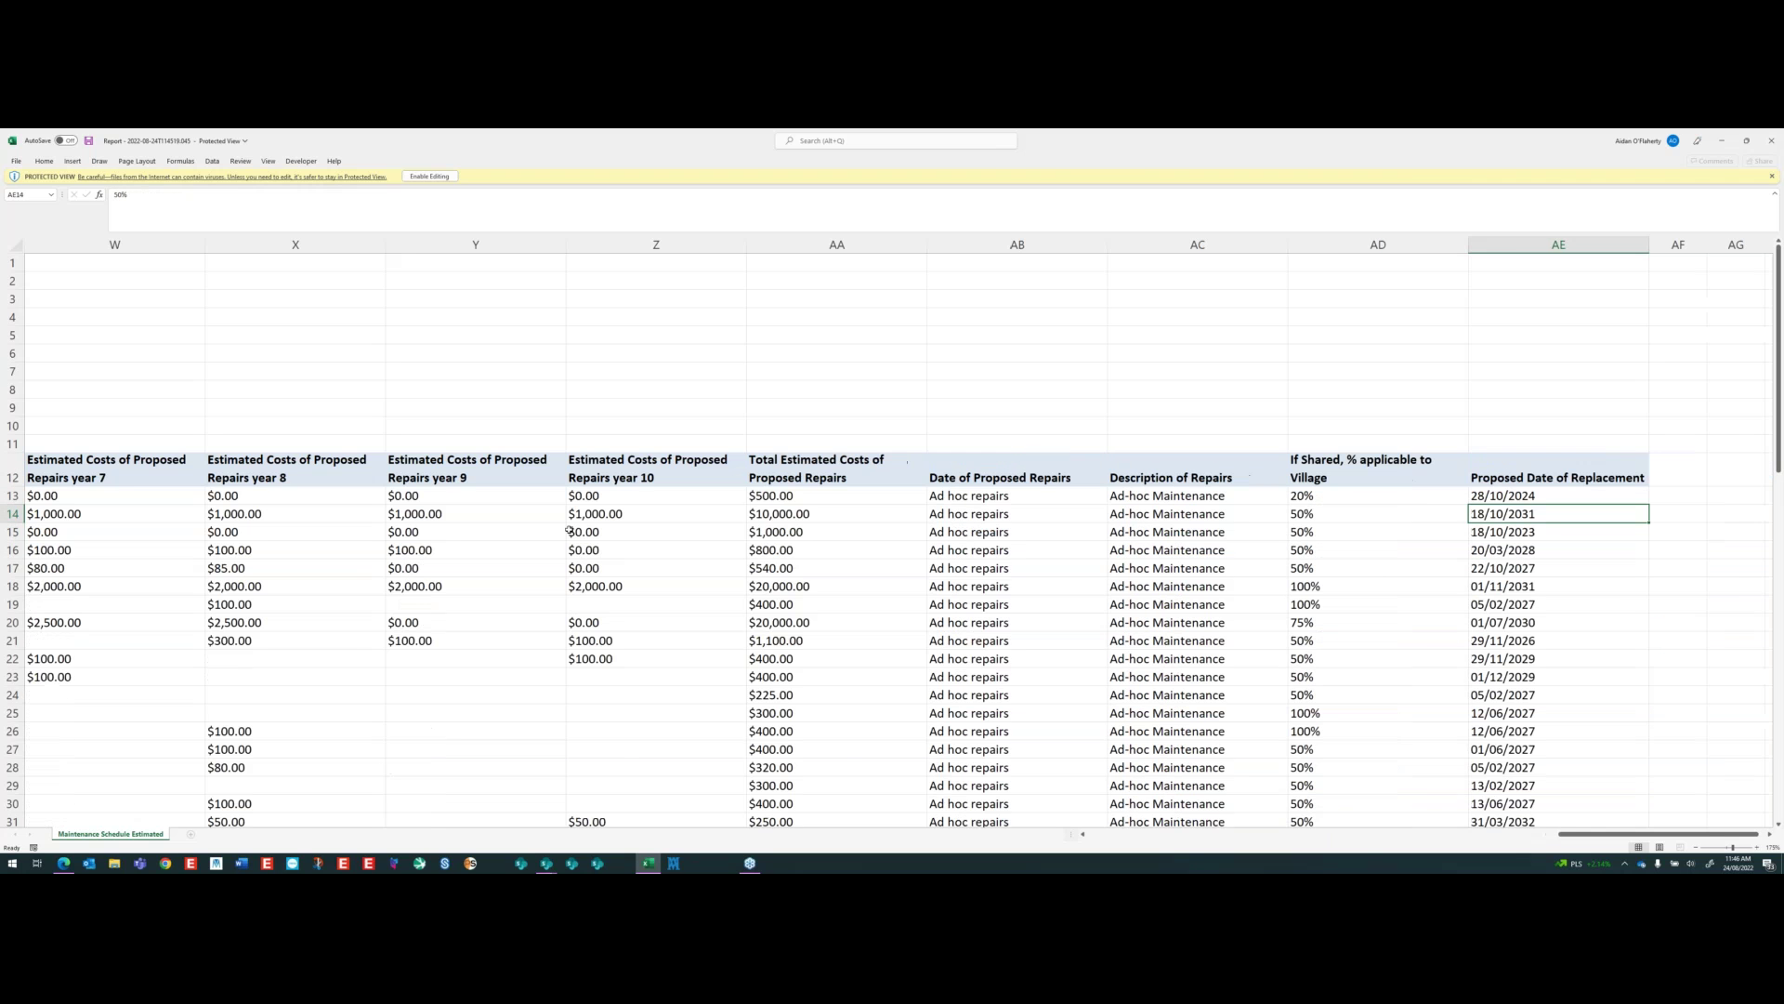
- Compare the Bosch Washer's percentage applicable to the village with its proposed date of replacement
{"action": "key", "text": "Left"}
{"action": "key", "text": "Down"}
{"action": "key", "text": "Down"}
{"action": "key", "text": "Down"}
{"action": "key", "text": "Right"}
{"action": "key", "text": "Right"}
{"action": "key", "text": "Right"}
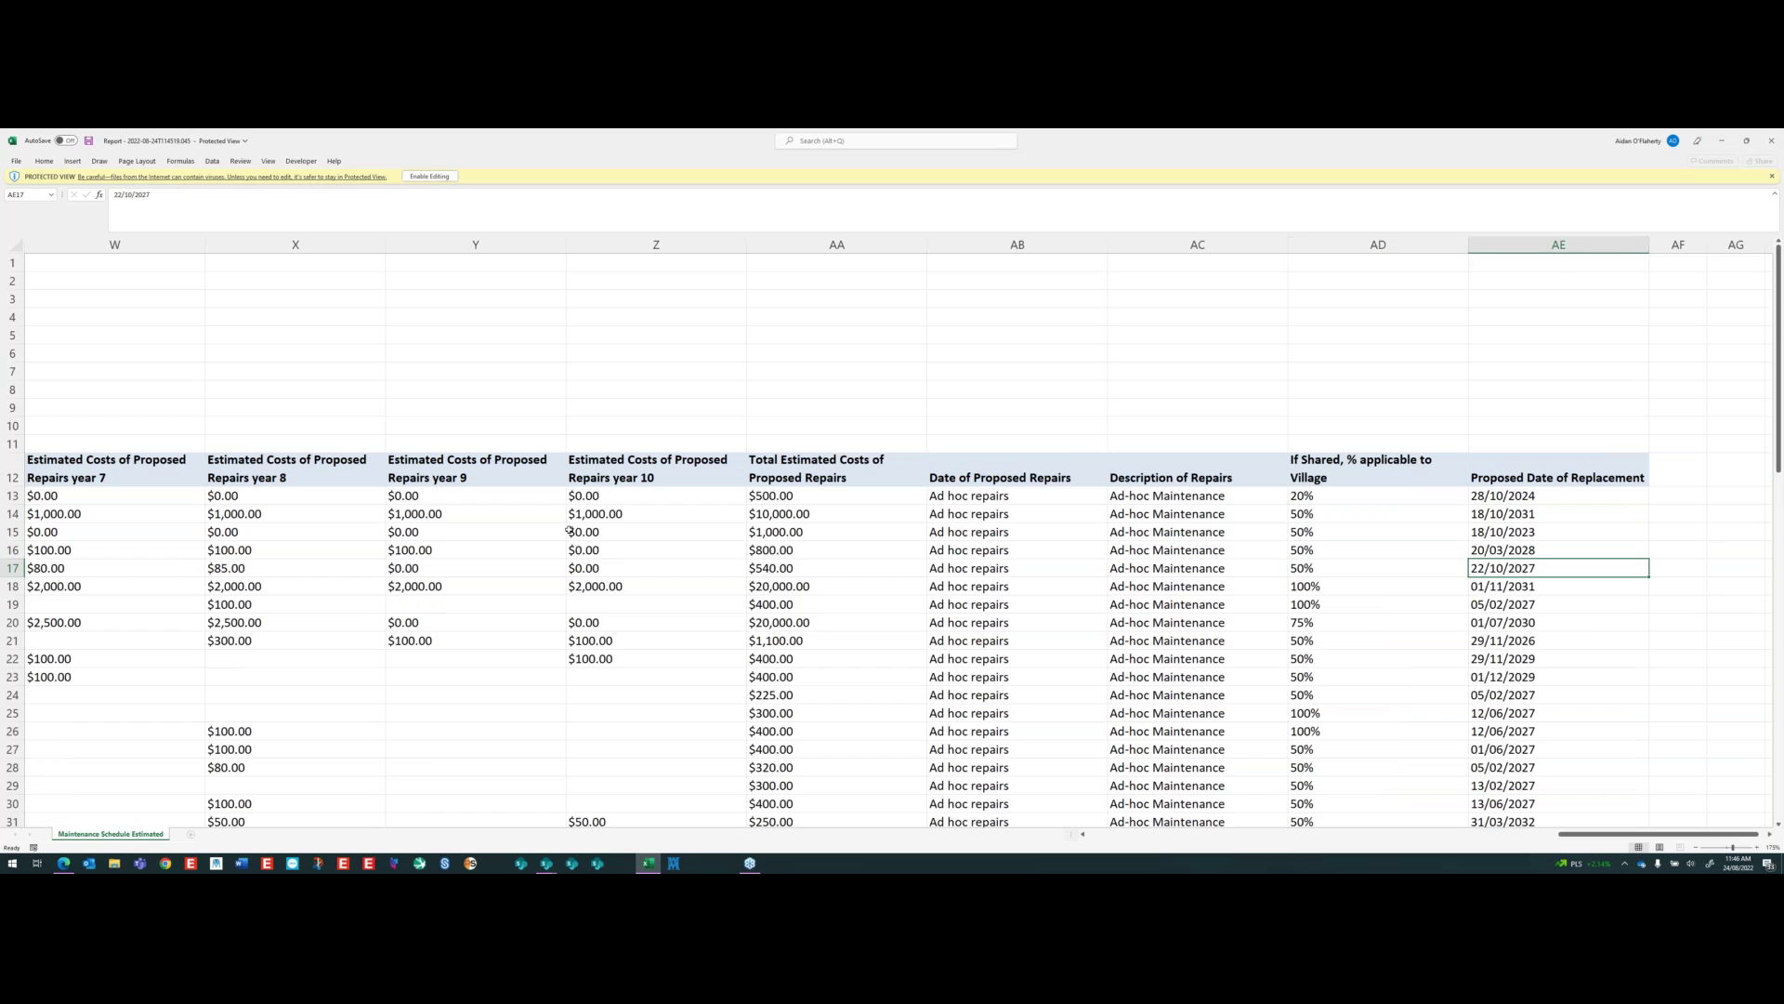
{"action": "key", "text": "Left"}
{"action": "key", "text": "Left"}
{"action": "key", "text": "Right"}
{"action": "key", "text": "Right"}
{"action": "key", "text": "Right"}
{"action": "key", "text": "Left"}
{"action": "key", "text": "Left"}
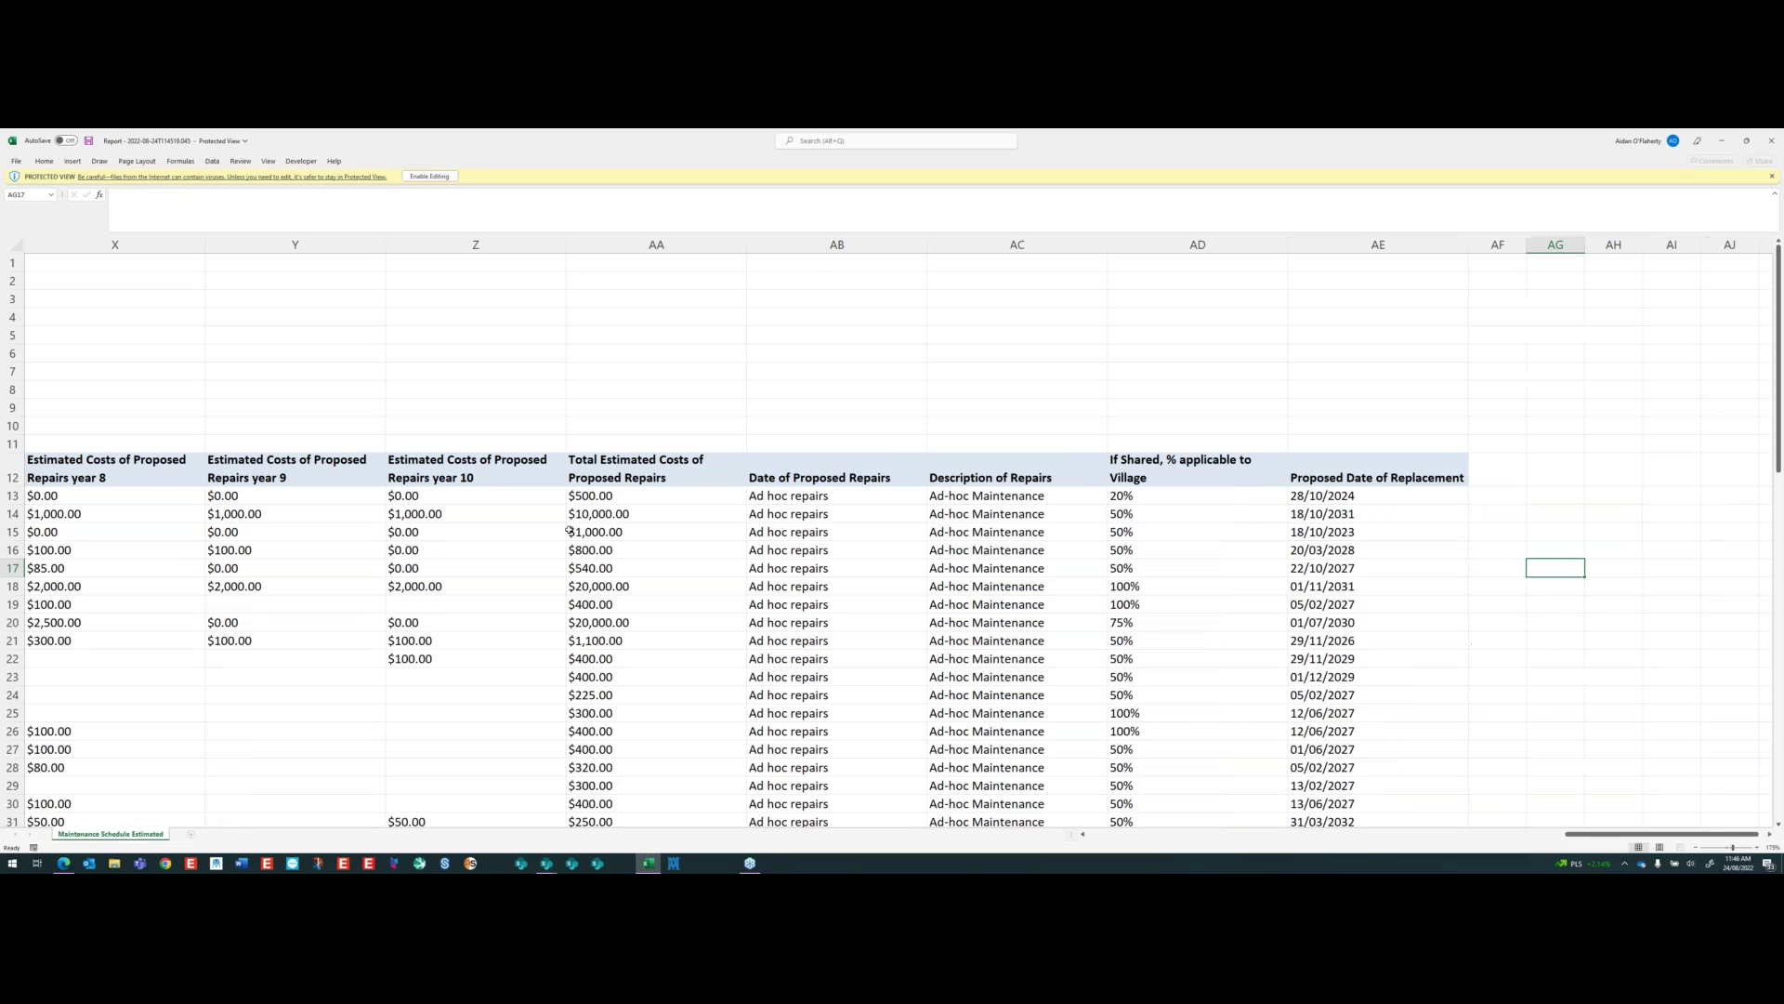
{"action": "key", "text": "Left"}
- Read down the Proposed Date of Replacement column and select the dates in AE13 to AE26
{"action": "key", "text": "Up"}
{"action": "key", "text": "Down"}
{"action": "key", "text": "Down"}
{"action": "key", "text": "Down"}
{"action": "key", "text": "Down"}
{"action": "key", "text": "Down"}
{"action": "key", "text": "Down"}
{"action": "key", "text": "Down"}
{"action": "key", "text": "Down"}
{"action": "key", "text": "Down"}
{"action": "key", "text": "Down"}
{"action": "key", "text": "Down"}
{"action": "key", "text": "Down"}
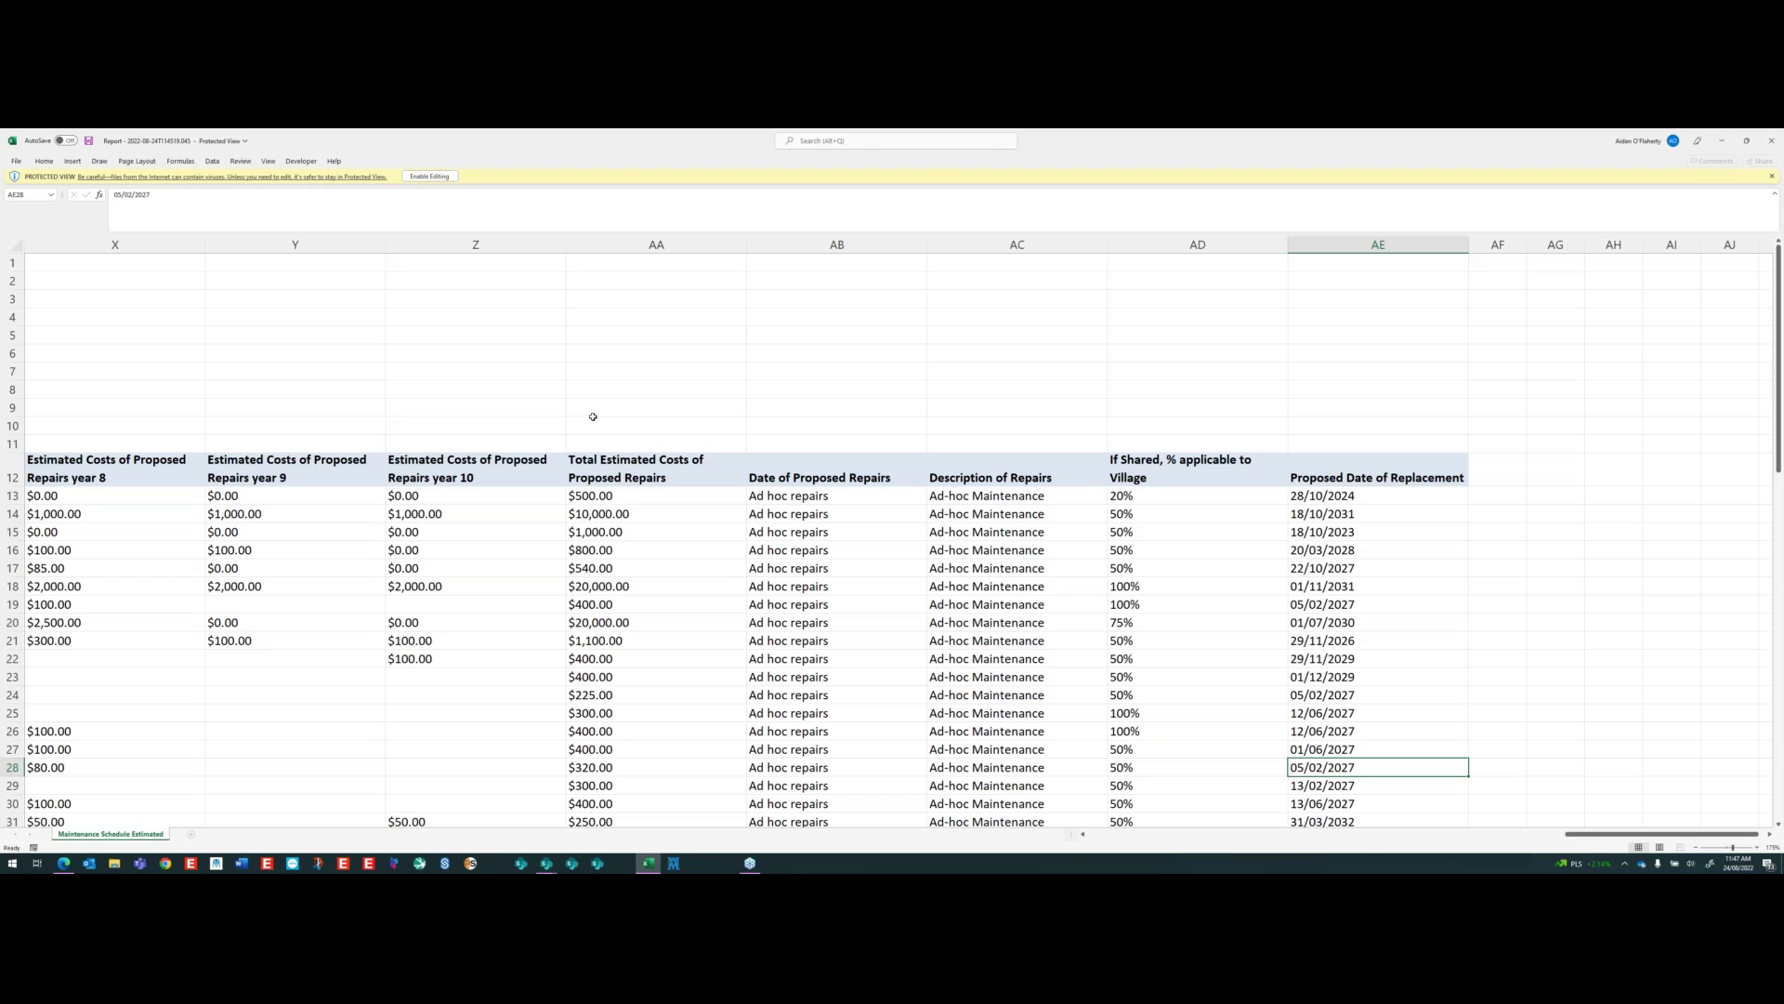
{"action": "left_click", "coordinate": [1367, 548]}
{"action": "left_click_drag", "start_coordinate": [1362, 496], "coordinate": [1362, 735]}
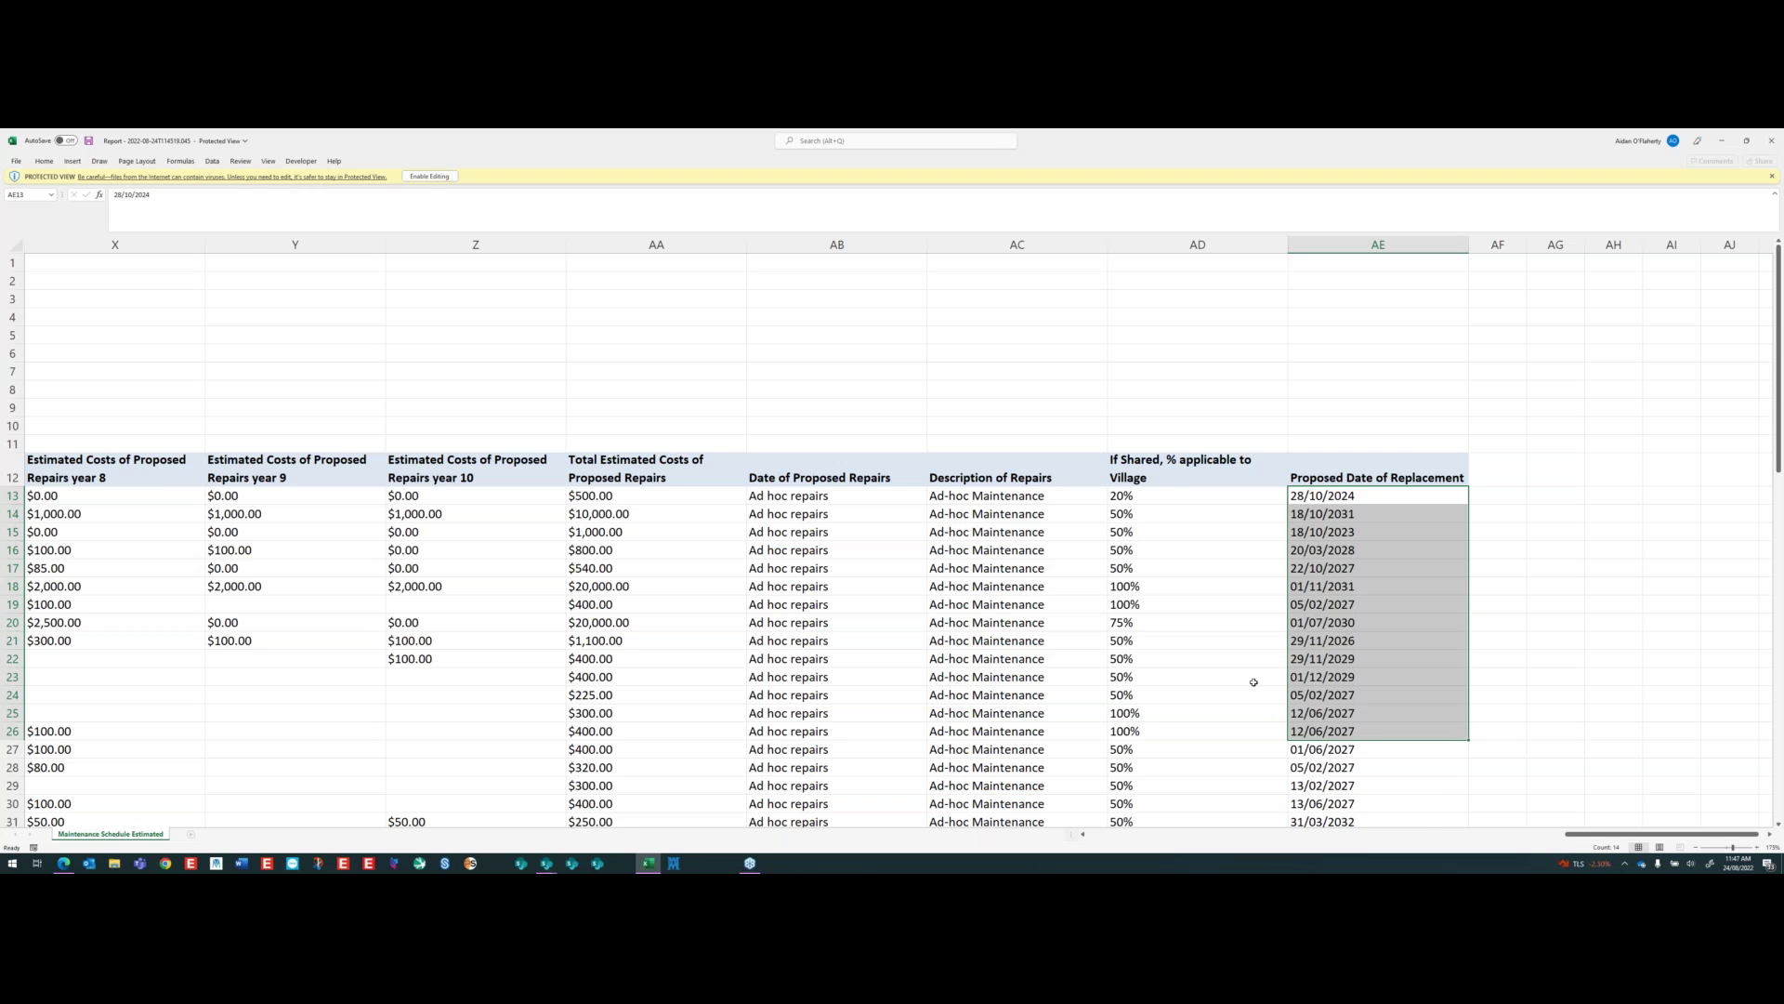
- Return to column A, examine the Group Items and Buildings sections, and select asset ID RVP00084
{"action": "left_click_drag", "start_coordinate": [1611, 831], "coordinate": [1022, 834]}
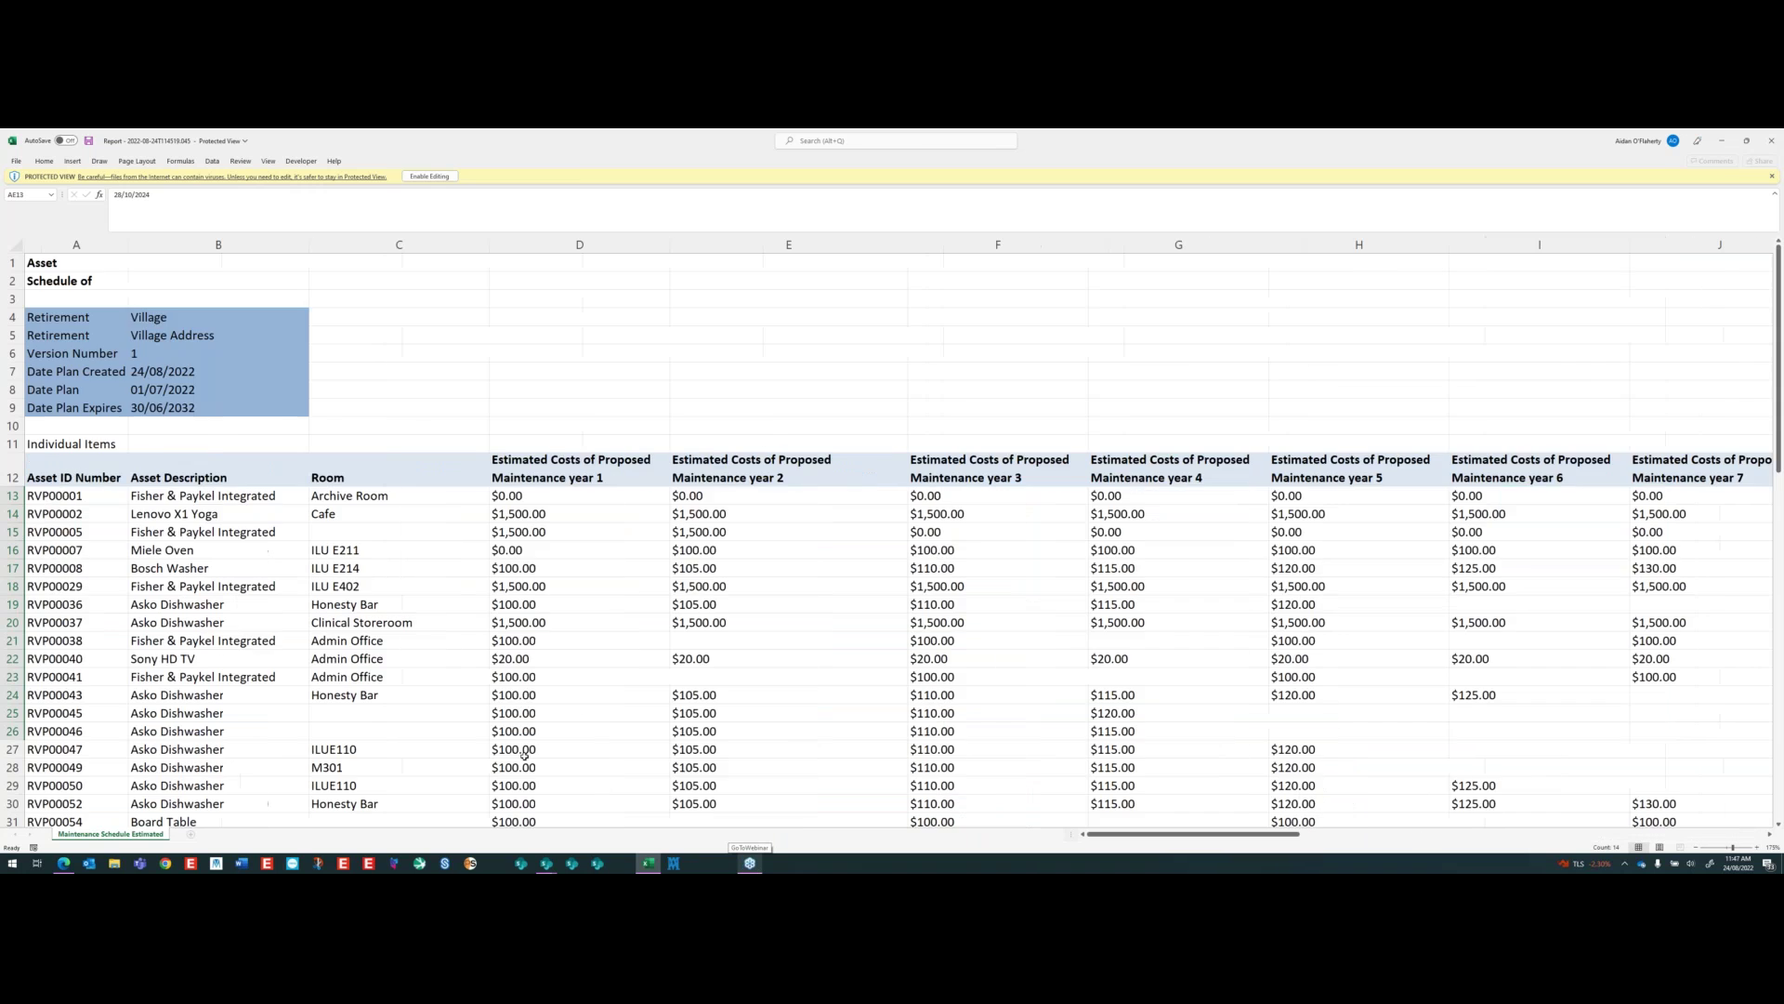
{"action": "scroll", "coordinate": [212, 364], "scroll_direction": "down", "scroll_amount": 19}
{"action": "scroll", "coordinate": [212, 363], "scroll_direction": "up", "scroll_amount": 1}
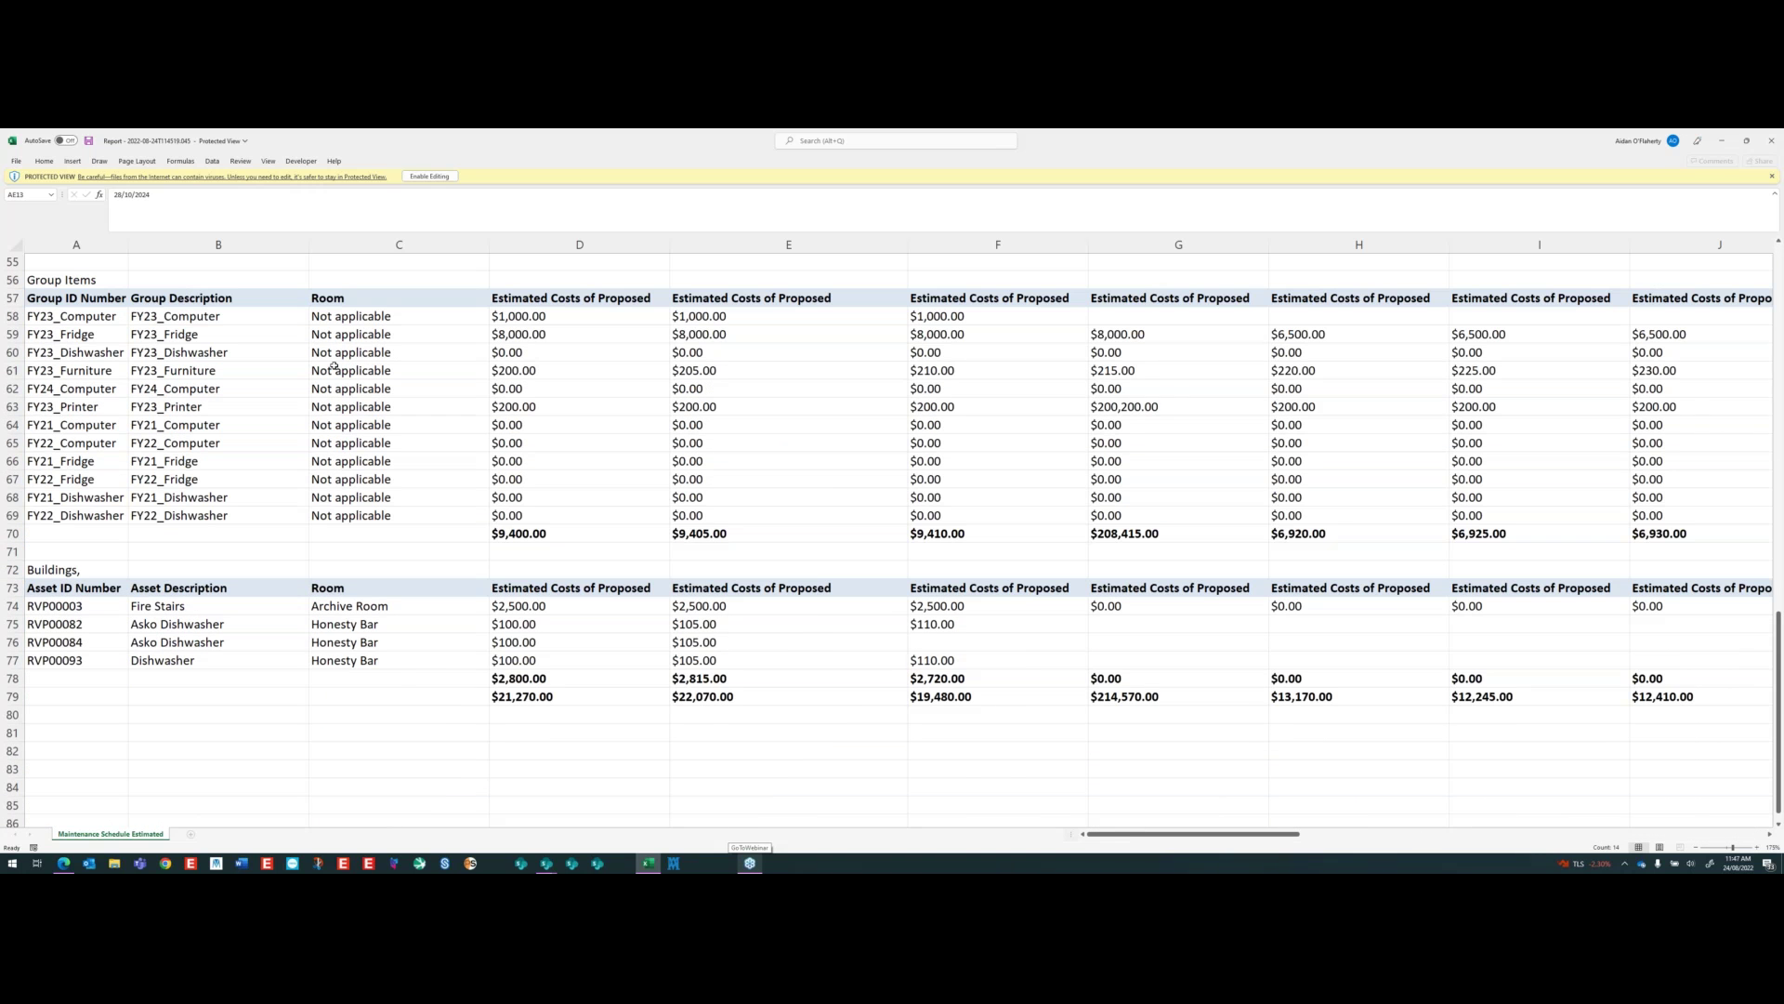
{"action": "scroll", "coordinate": [211, 364], "scroll_direction": "down", "scroll_amount": 4}
{"action": "left_click", "coordinate": [74, 442]}
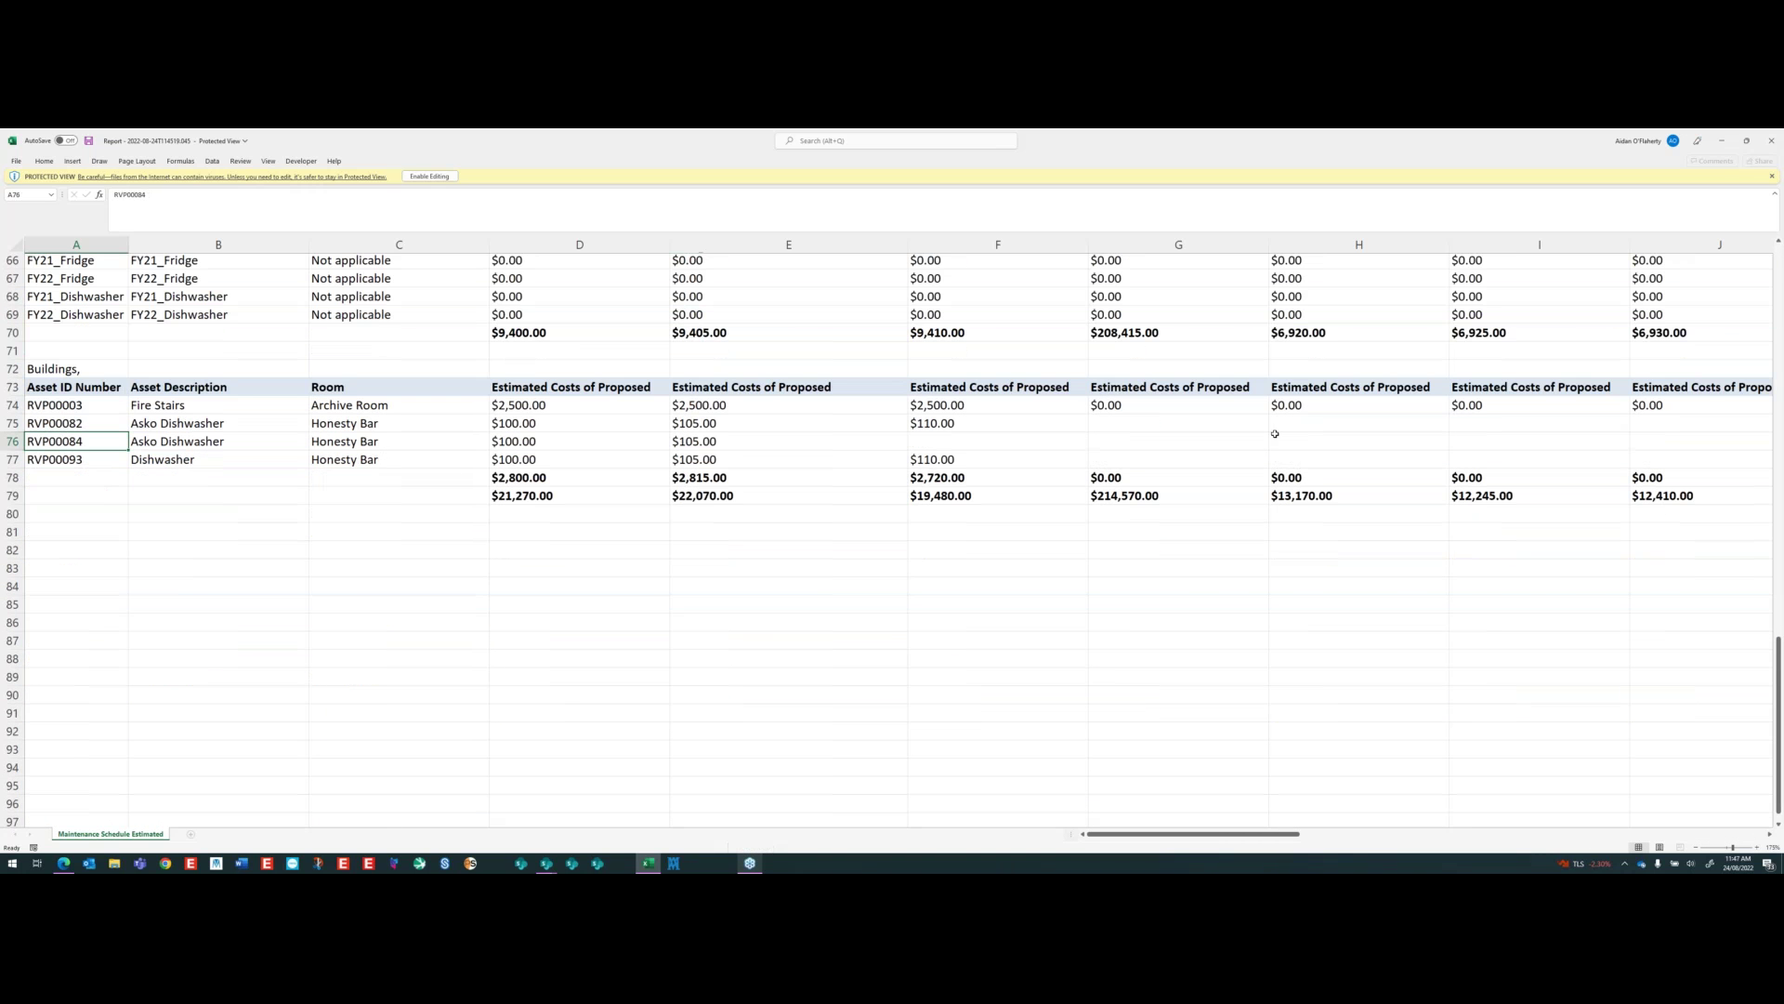
- Close the maintenance schedule workbook and open the 3 Year Report for items with a year or less of effective life from Required Reports
{"action": "left_click", "coordinate": [1772, 141]}
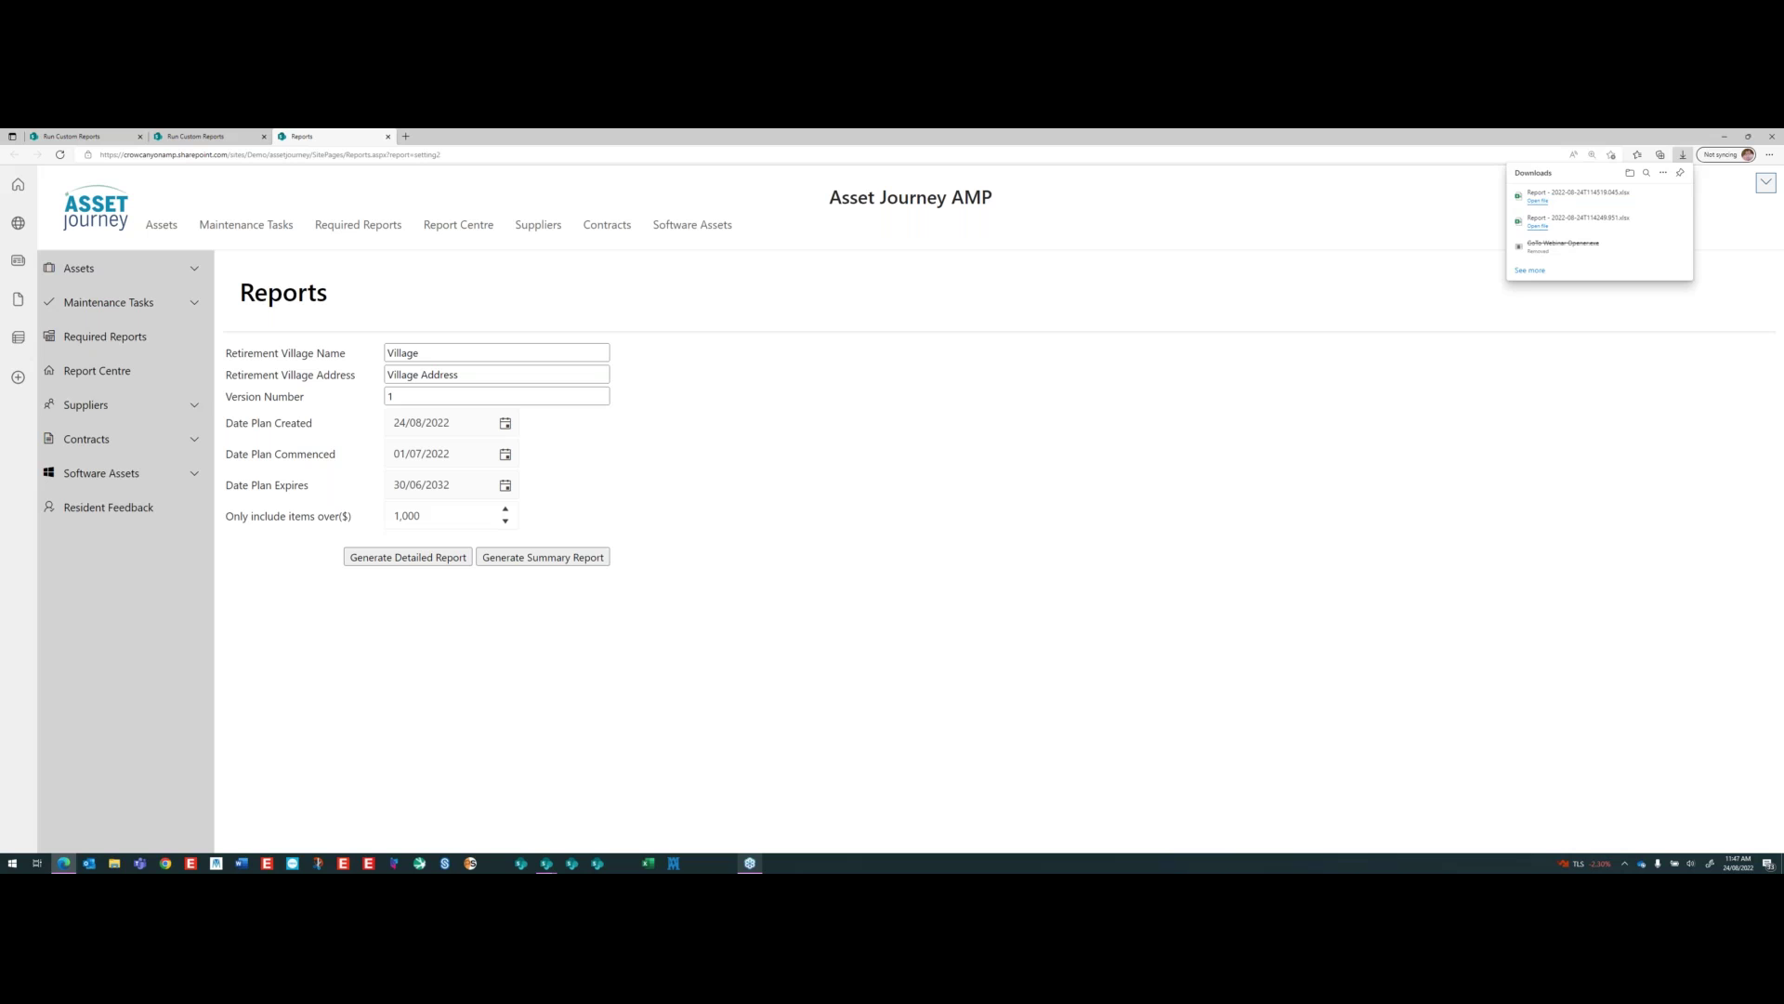
{"action": "left_click", "coordinate": [106, 336]}
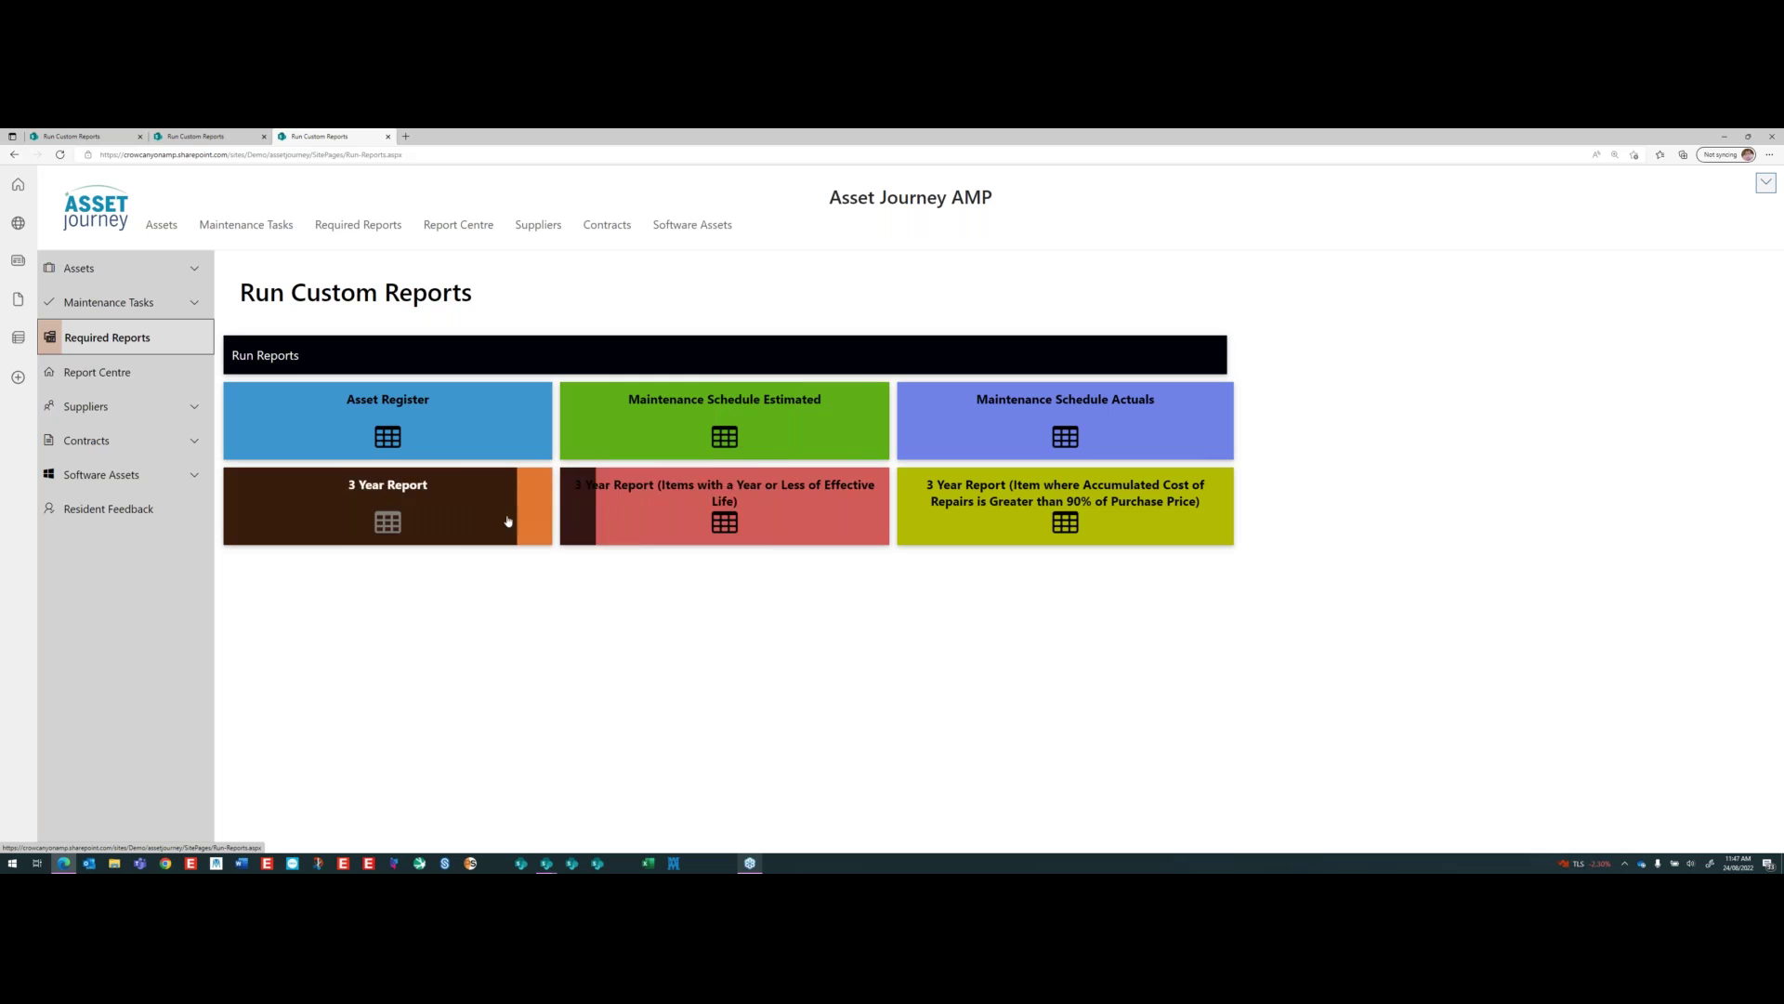
{"action": "left_click", "coordinate": [762, 507]}
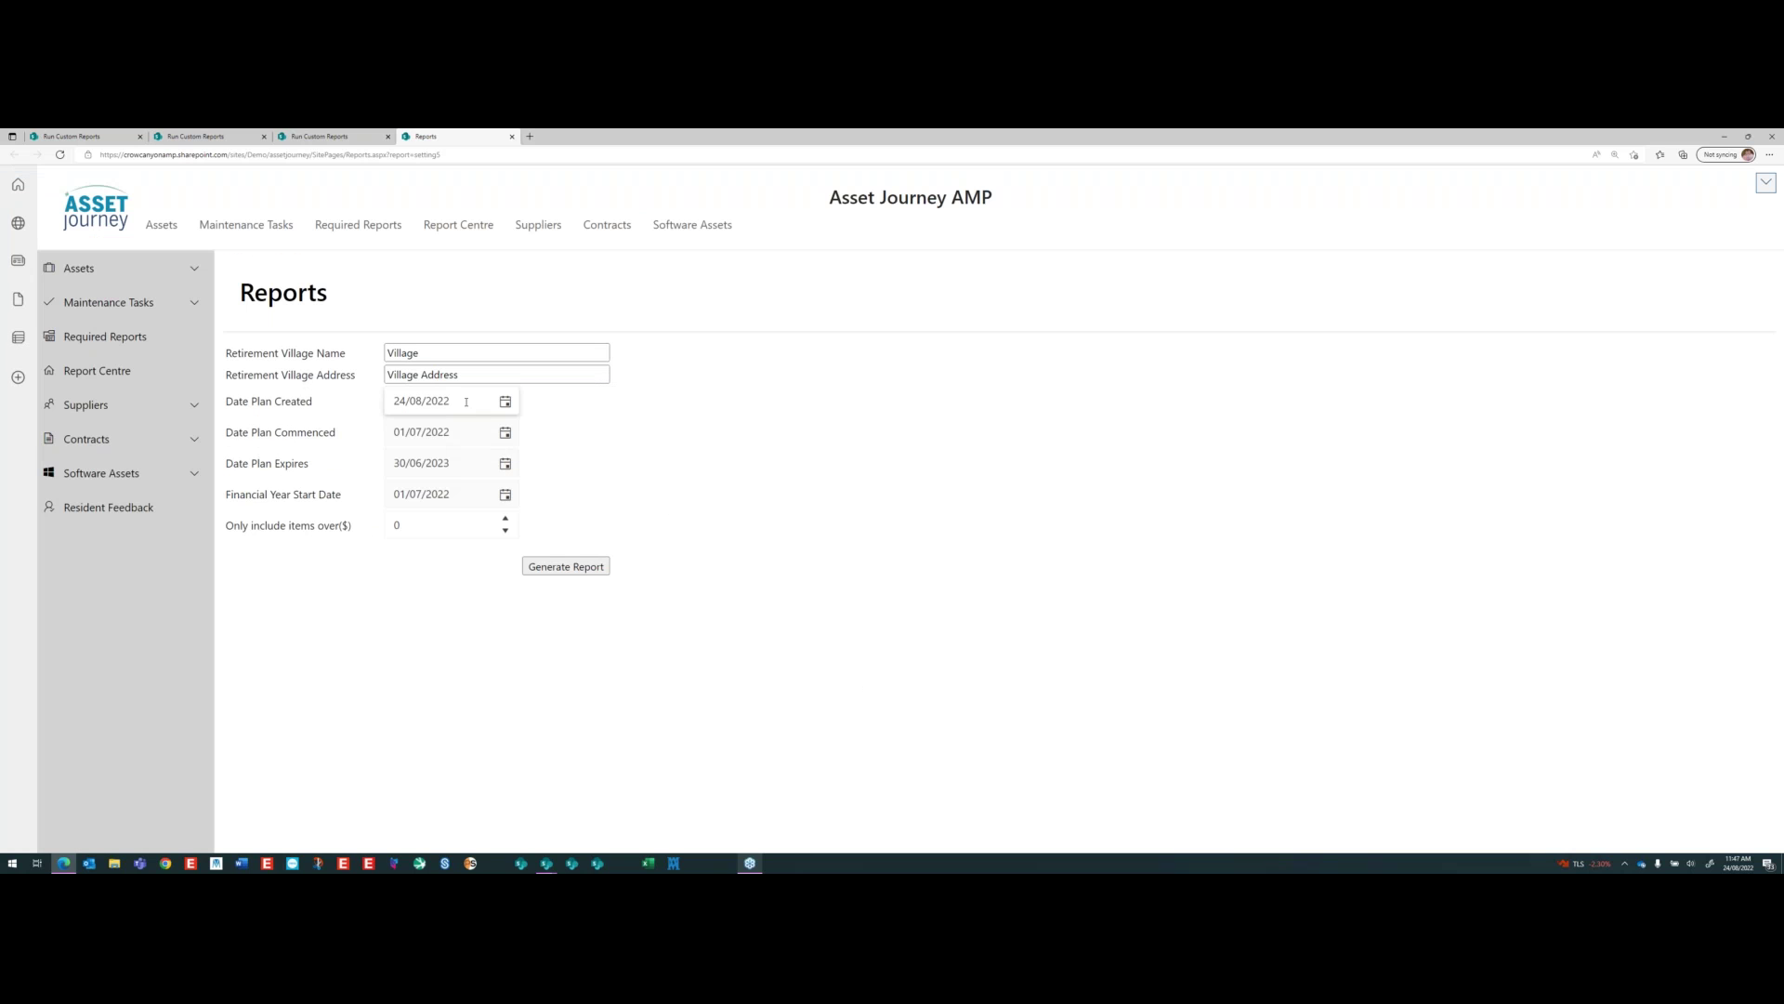
- Include only items over $1,000, generate the 3 Year Report, and open the downloaded file in Excel
{"action": "double_click", "coordinate": [410, 526]}
{"action": "type", "text": "1000"}
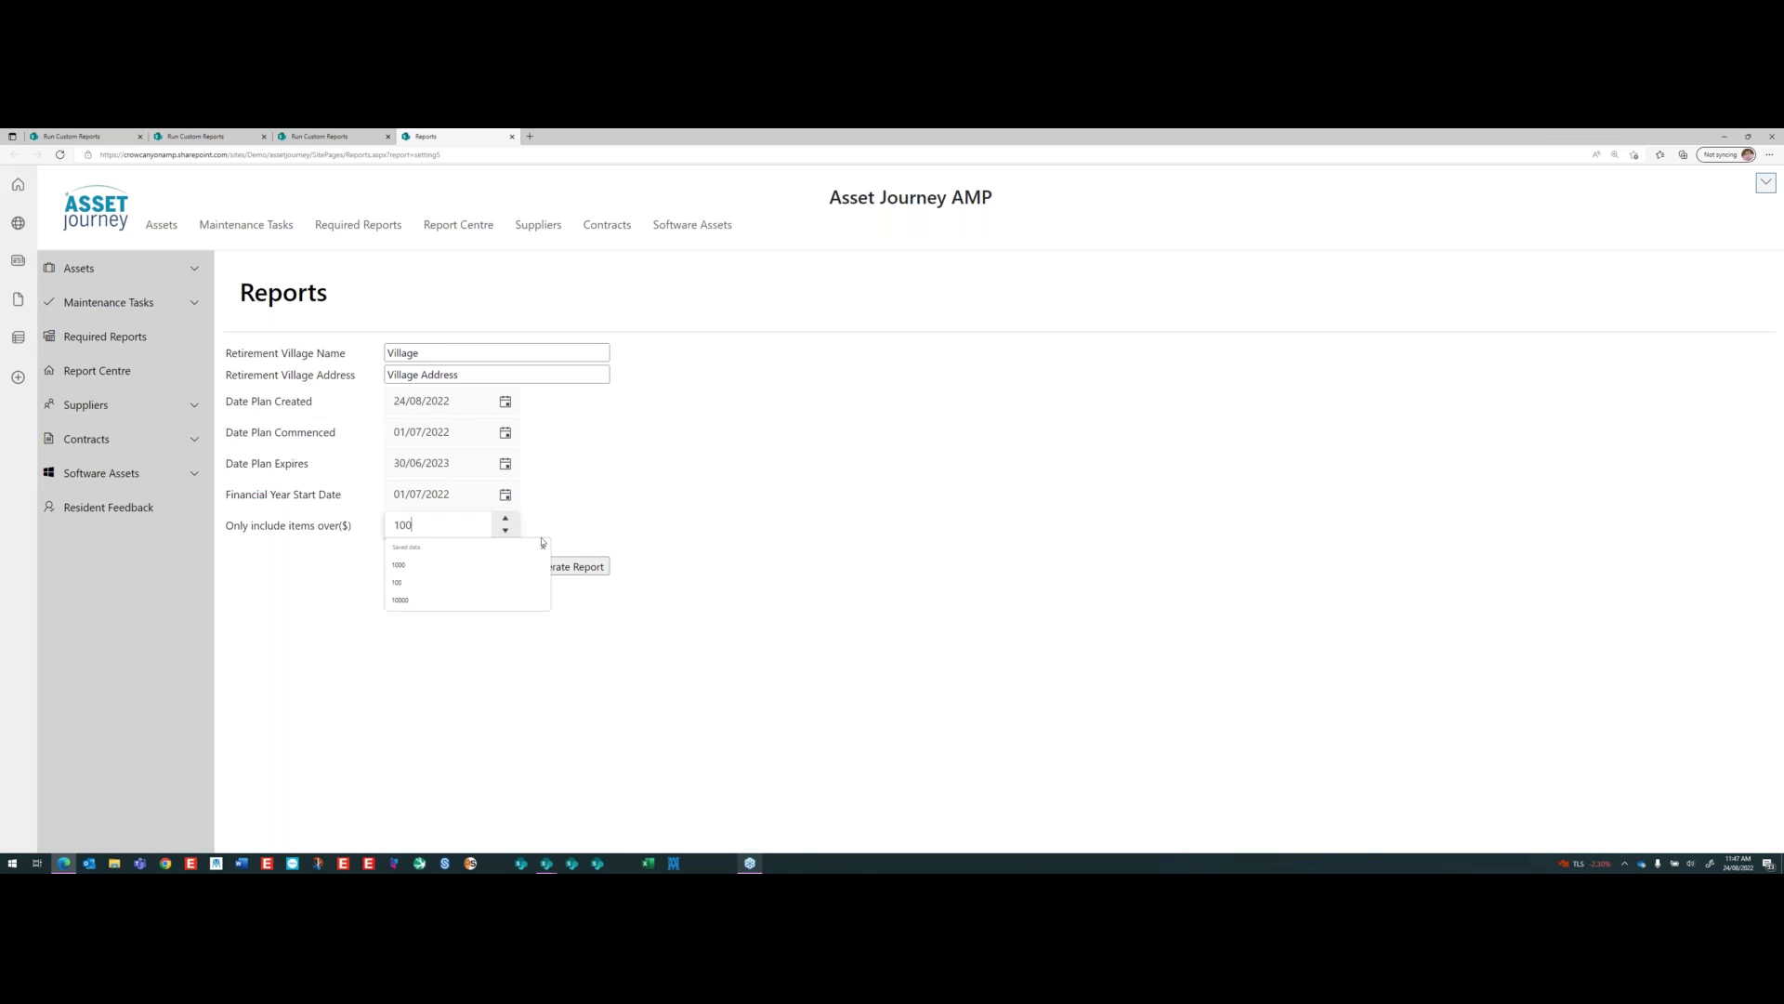
{"action": "key", "text": "Return"}
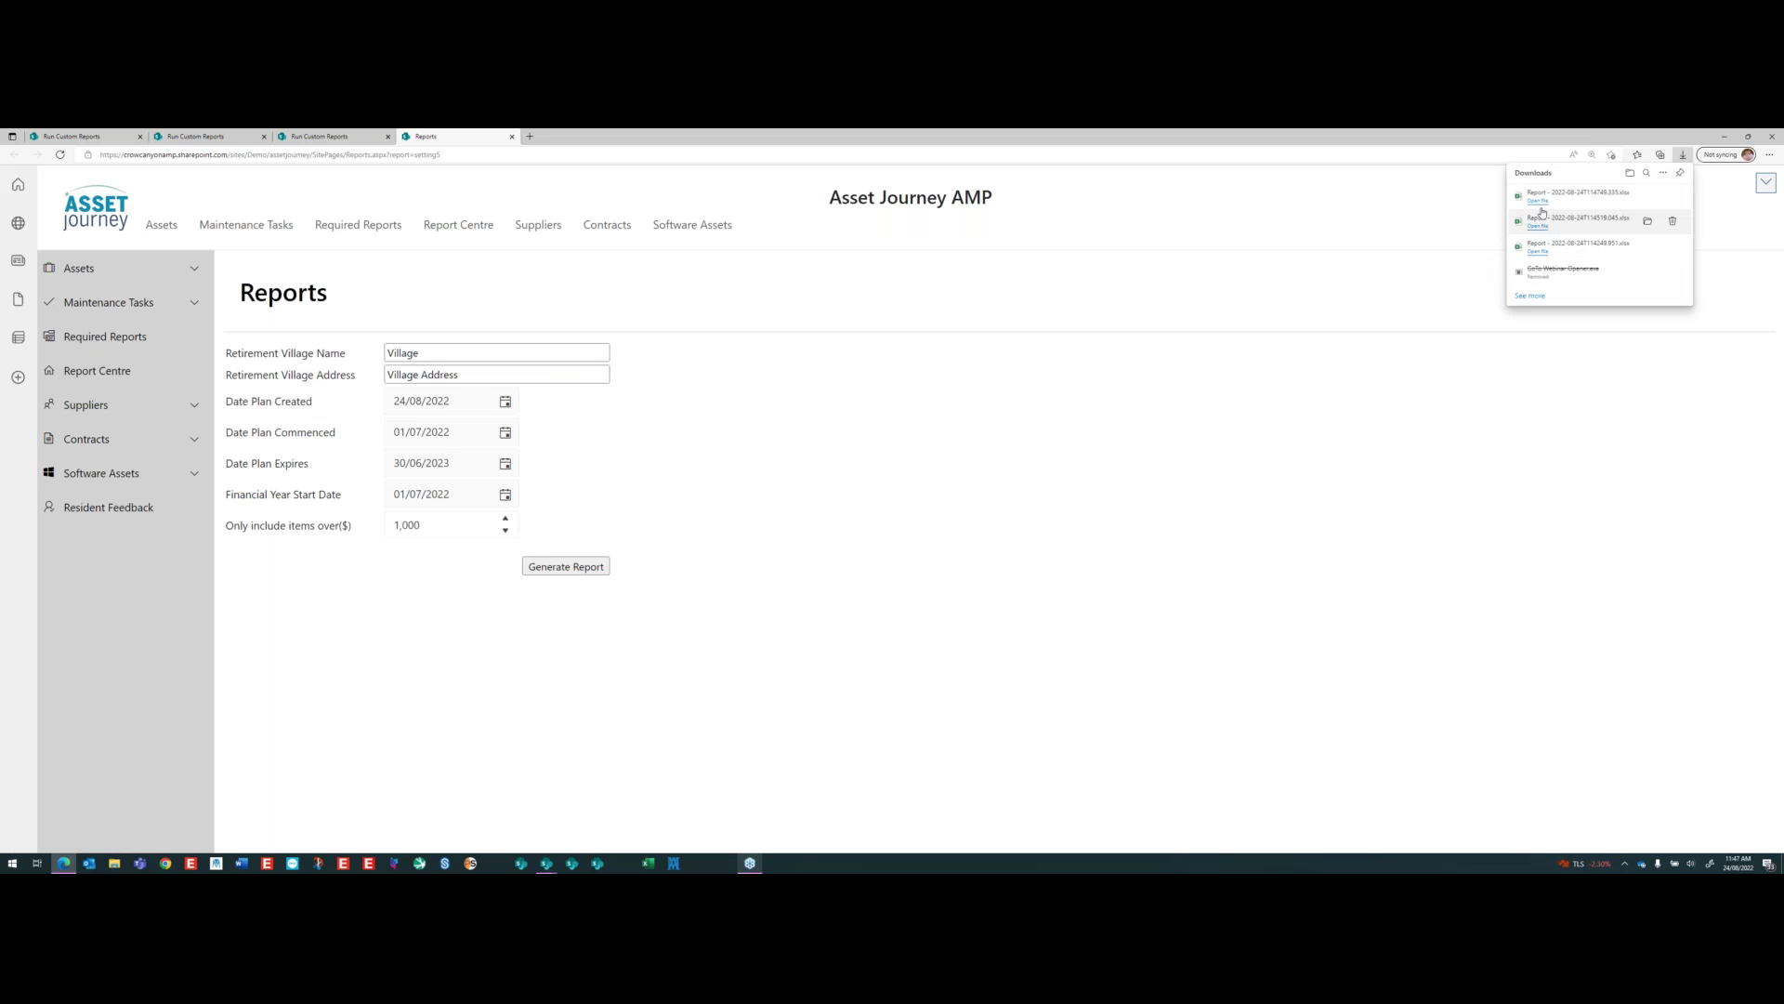
{"action": "left_click", "coordinate": [1540, 201]}
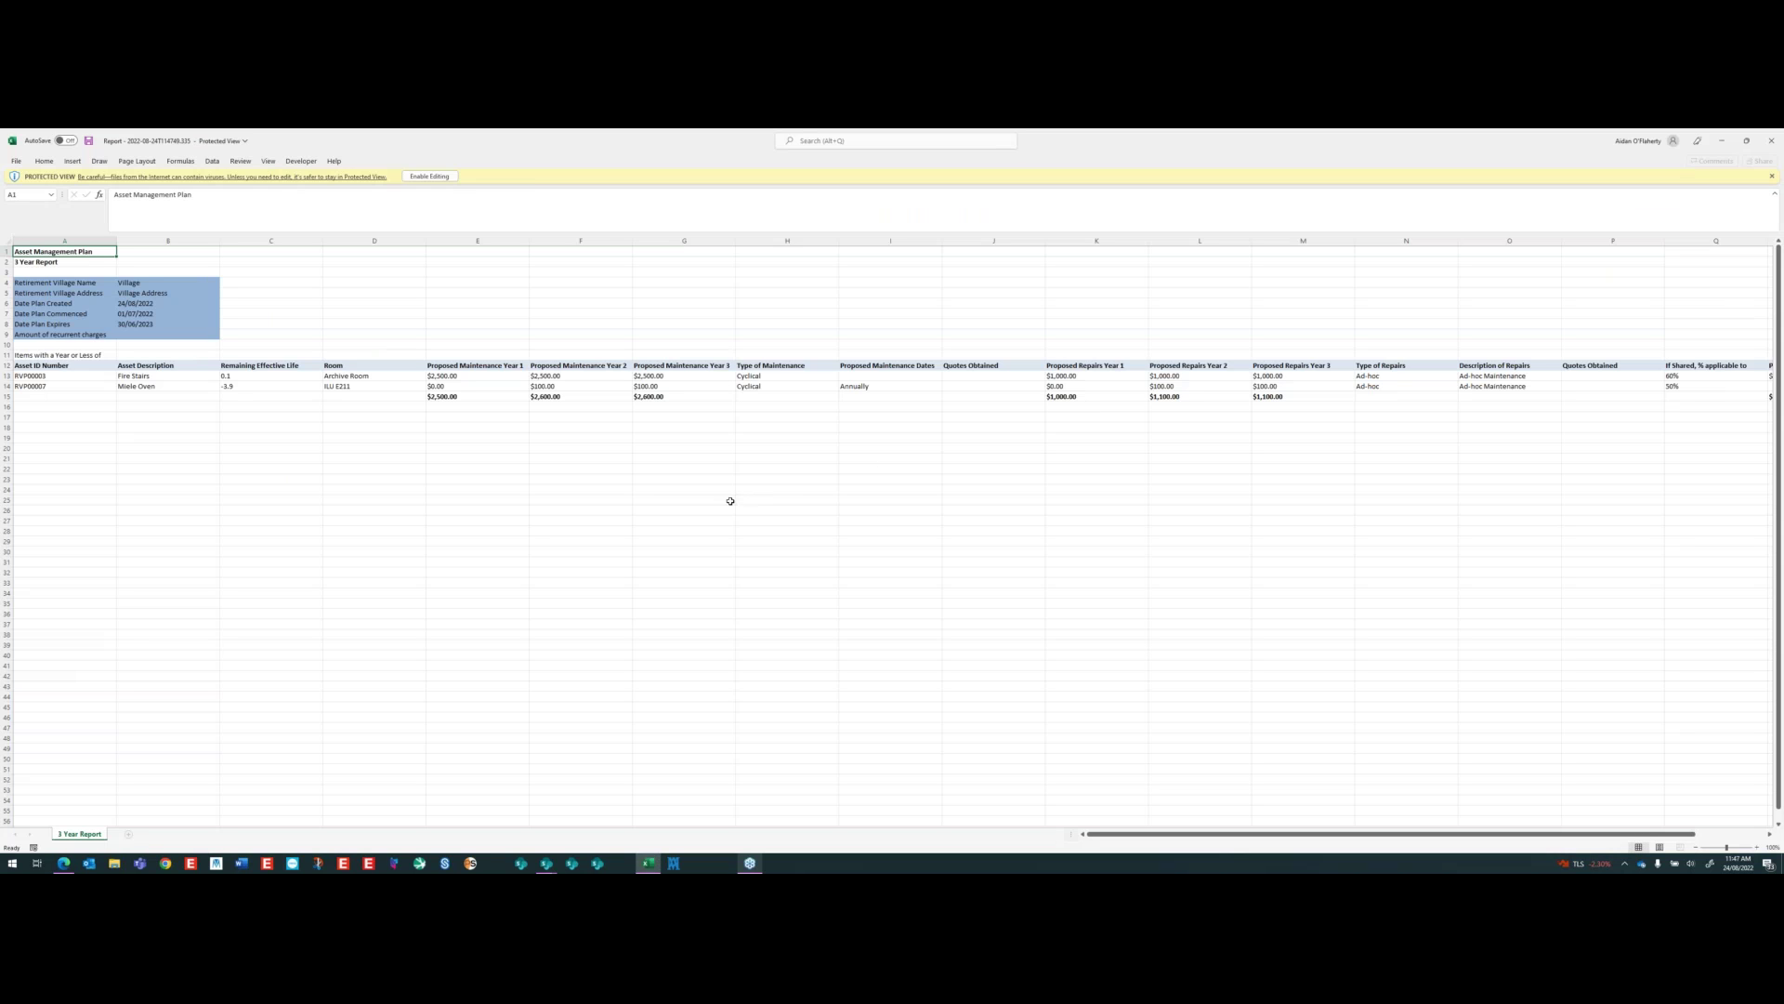
- Enlarge the 3 Year Report and check the remaining effective life of the Fire Stairs and Miele Oven
{"action": "scroll", "coordinate": [535, 558], "scroll_direction": "up", "scroll_amount": 3, "text": "ctrl"}
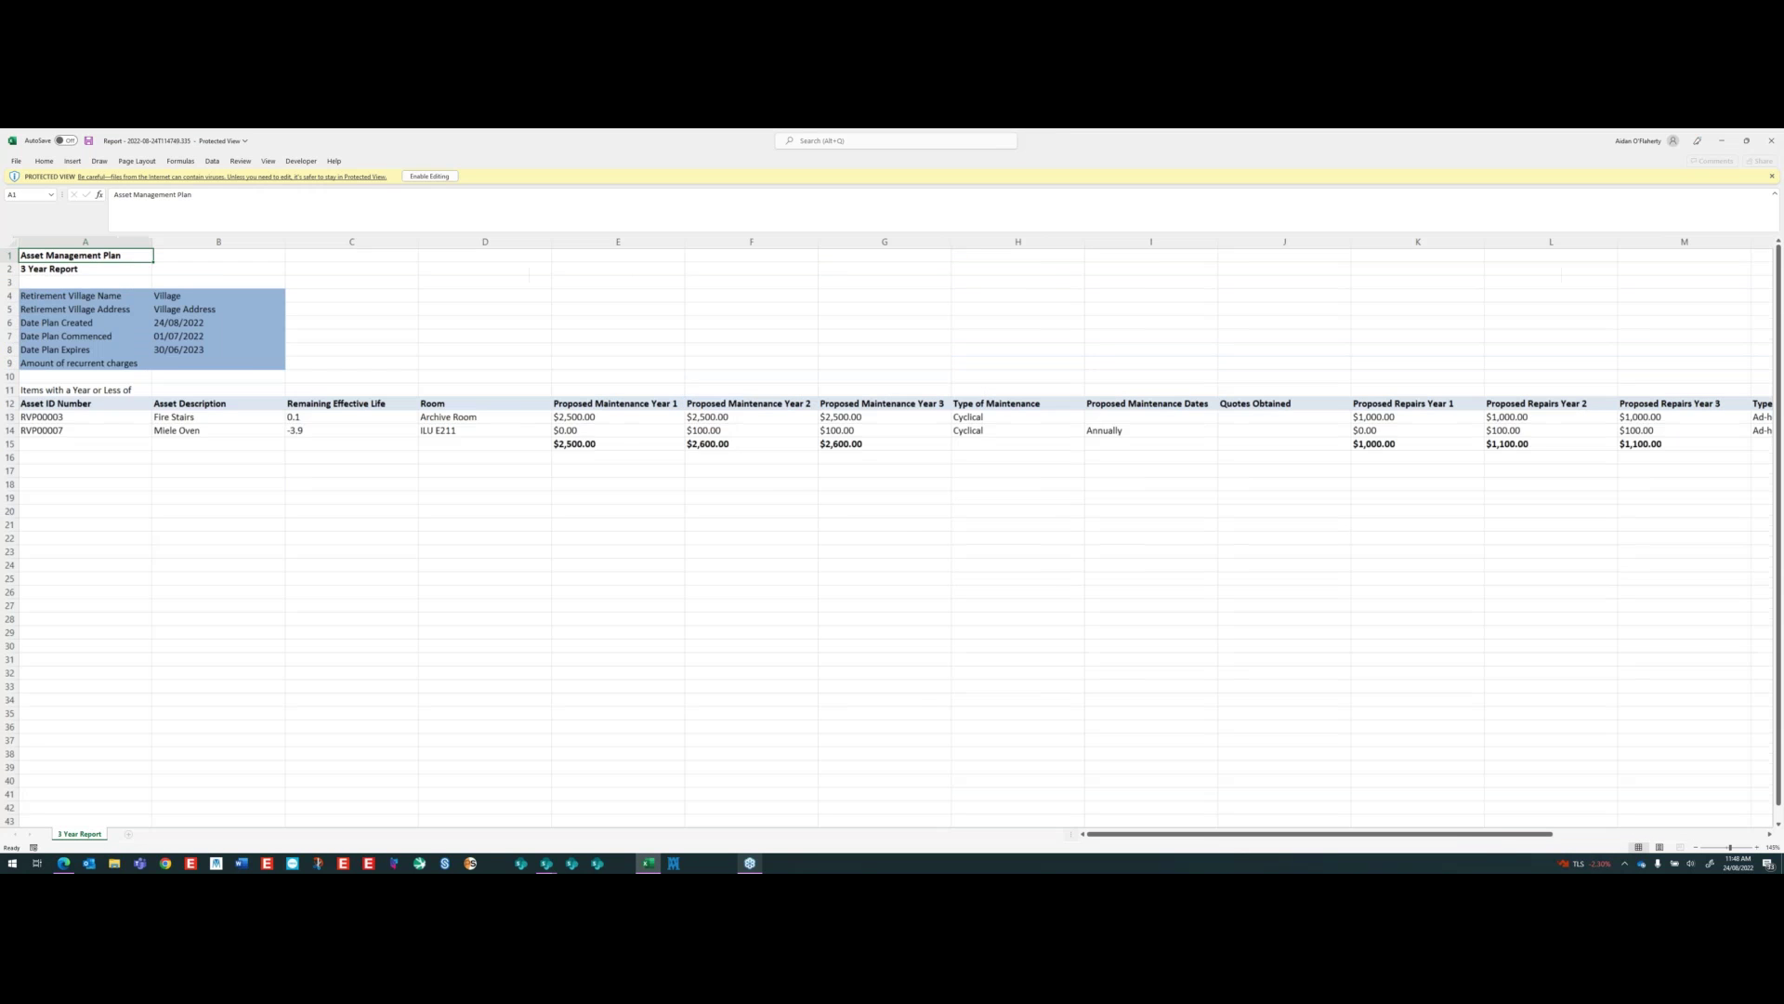
{"action": "left_click", "coordinate": [205, 438]}
{"action": "left_click", "coordinate": [352, 439]}
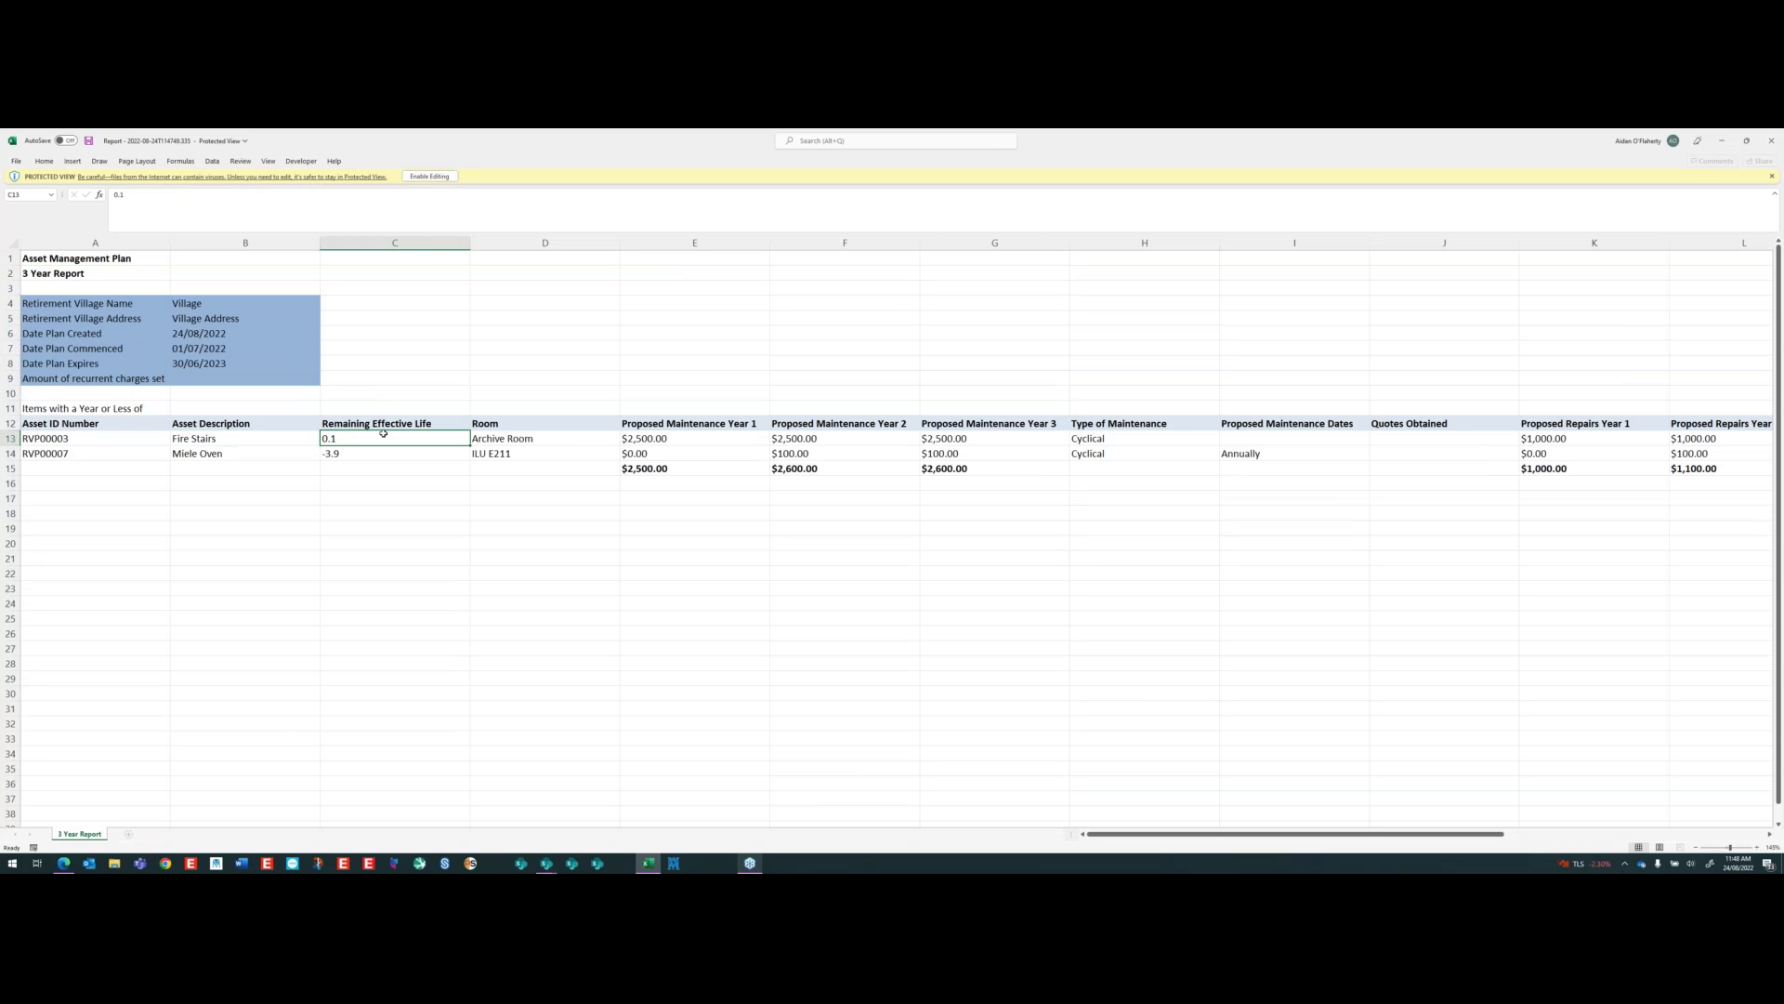
{"action": "left_click", "coordinate": [224, 454]}
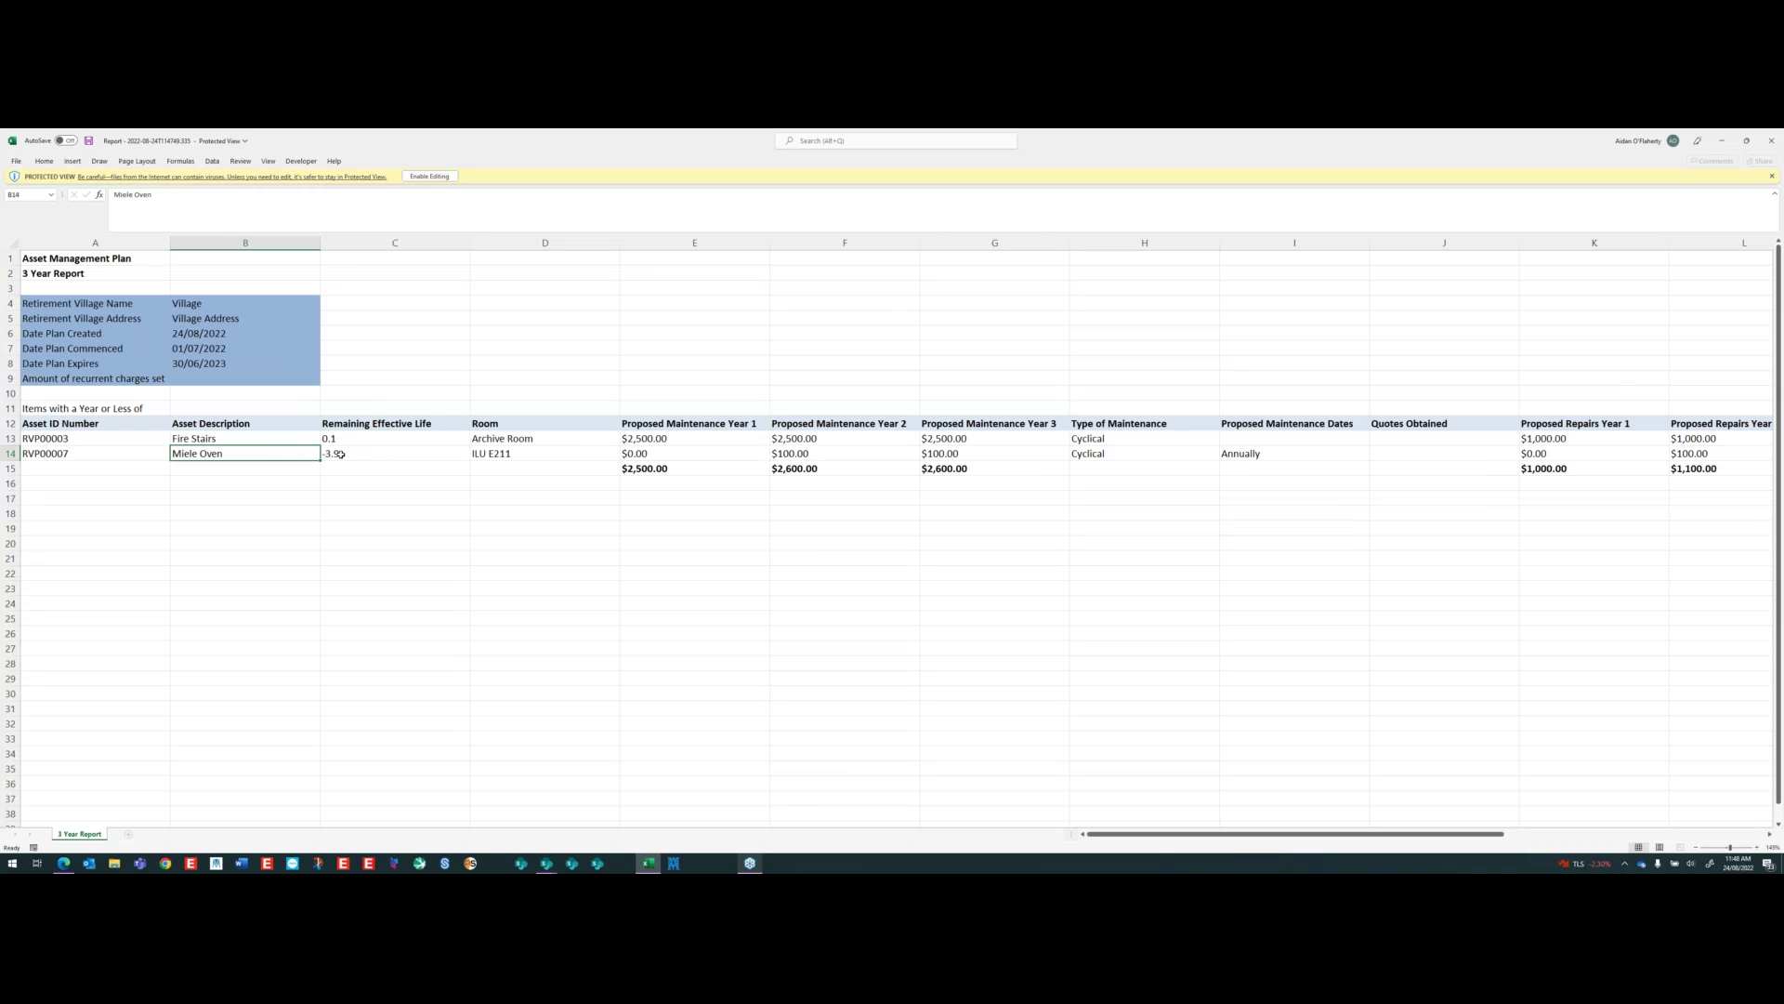
{"action": "left_click", "coordinate": [355, 454]}
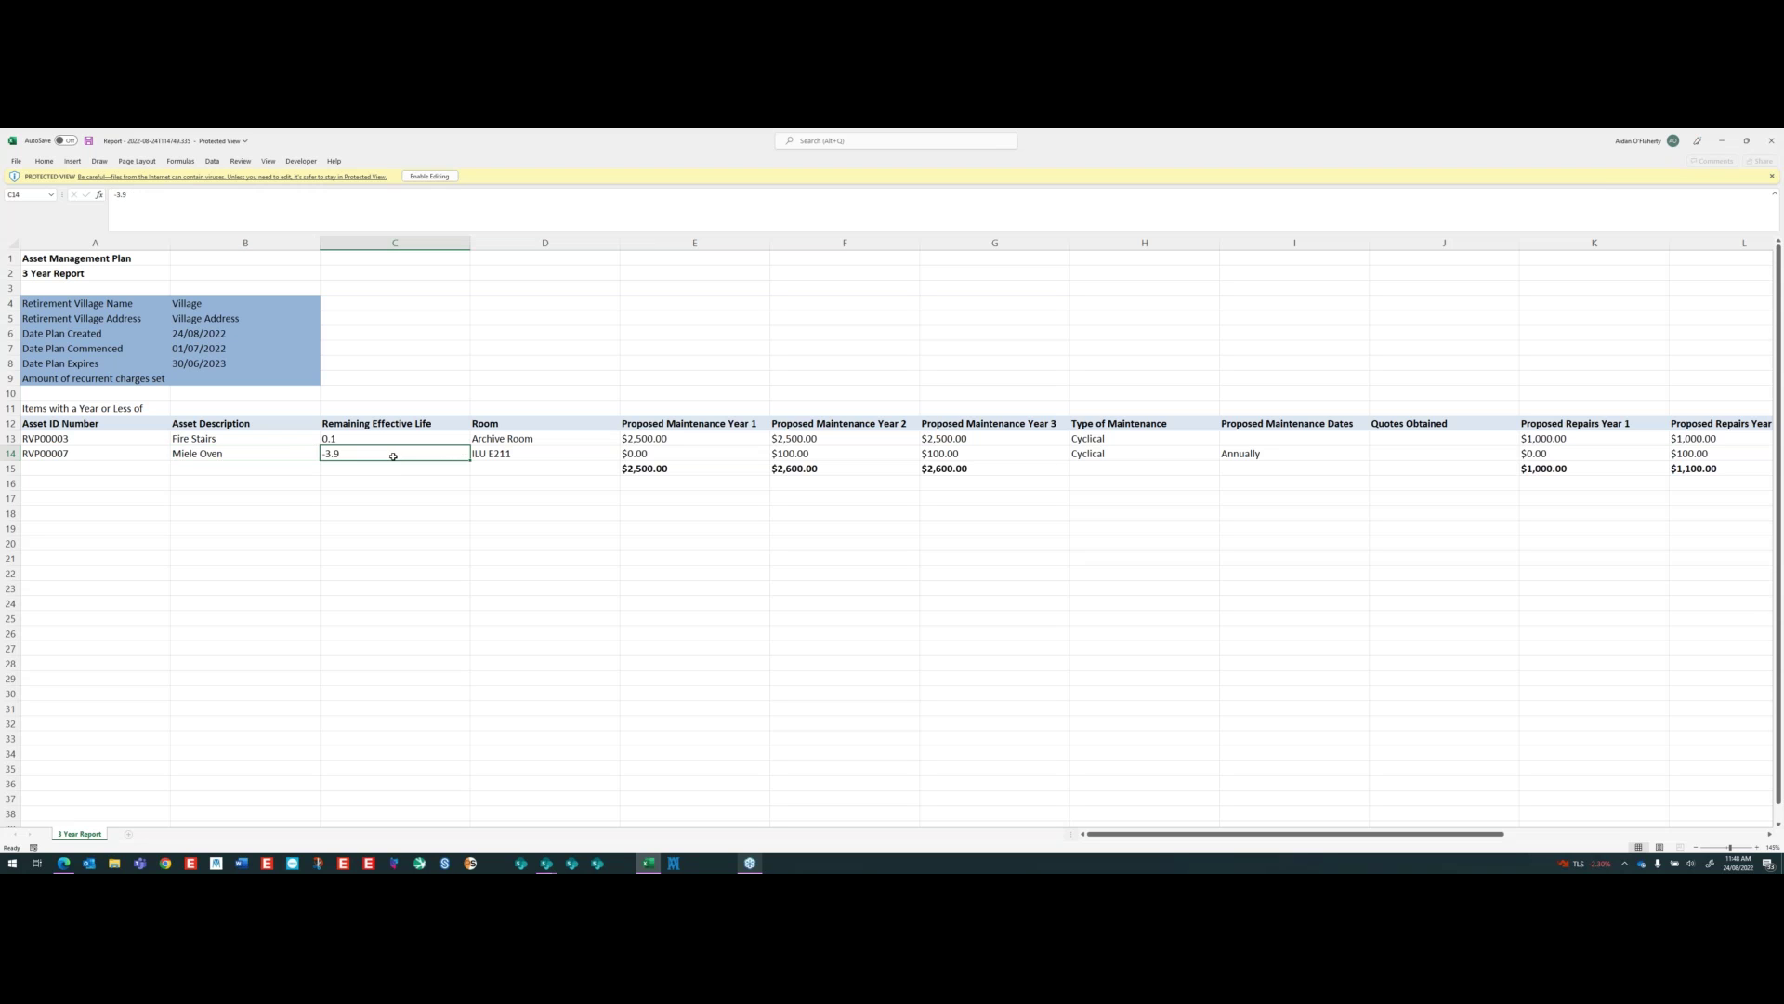
- Review the rooms and proposed maintenance costs for years 1 to 3 of the Fire Stairs and Miele Oven
{"action": "key", "text": "Right"}
{"action": "key", "text": "Right"}
{"action": "key", "text": "Up"}
{"action": "key", "text": "Right"}
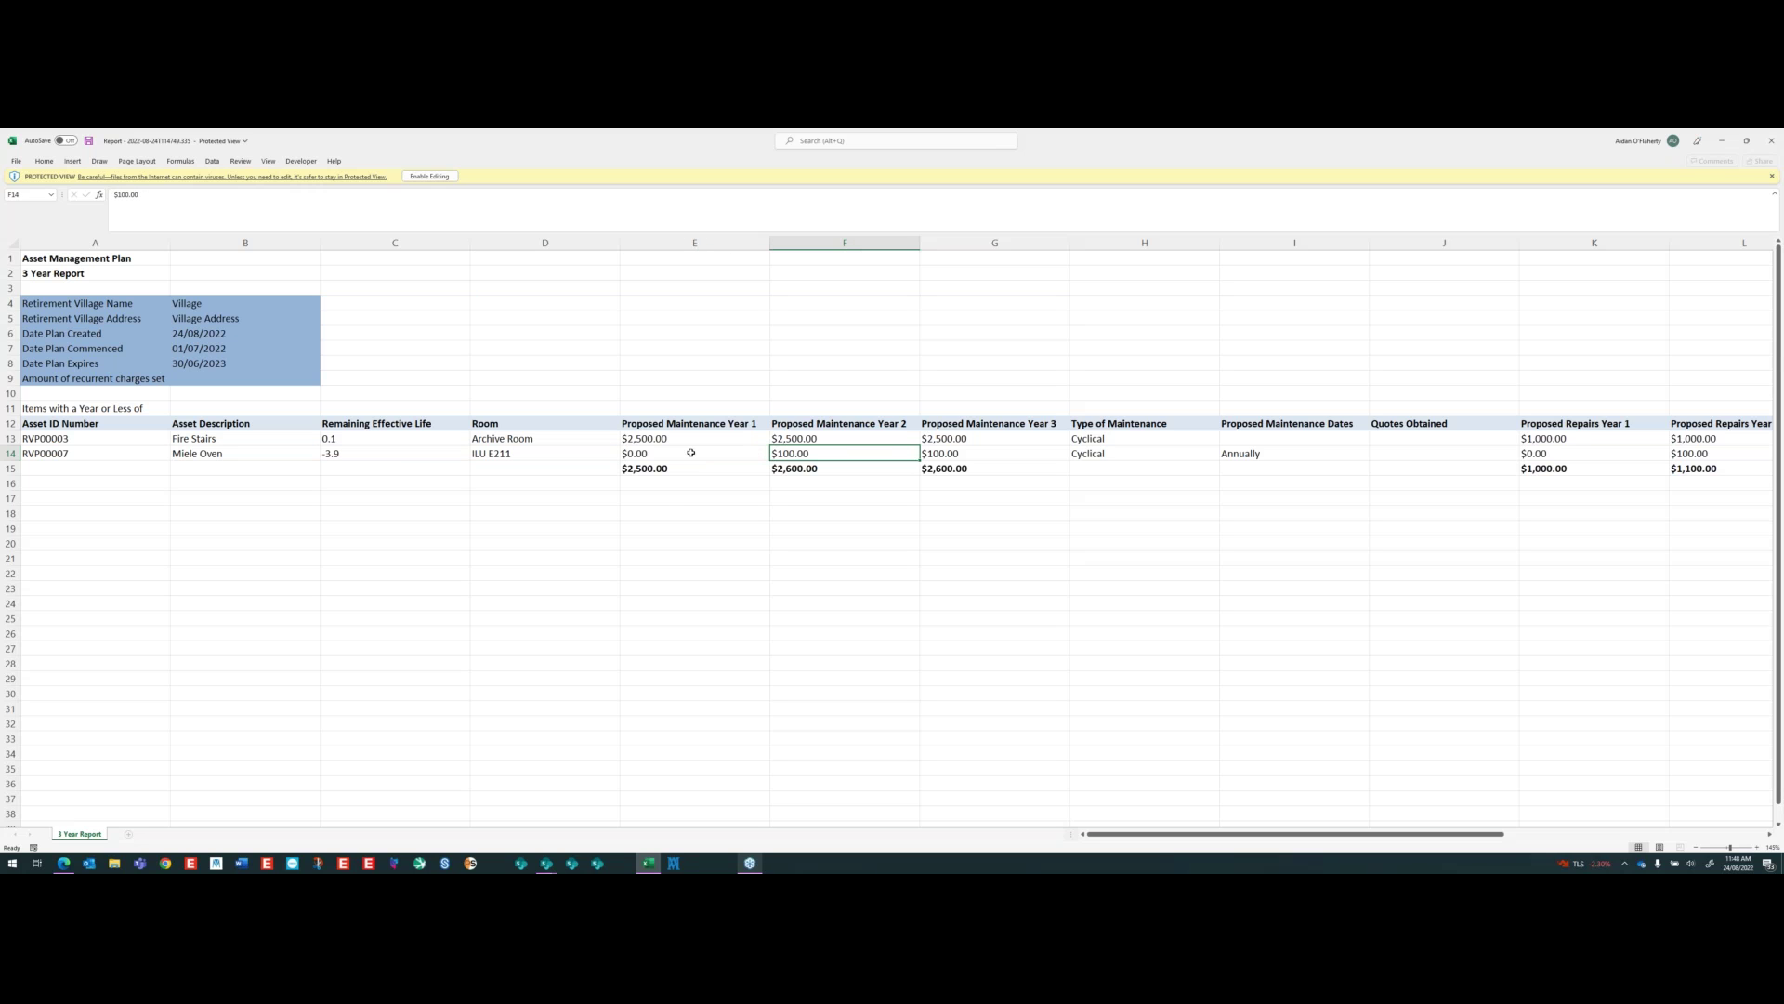
{"action": "key", "text": "Left"}
{"action": "key", "text": "Down"}
{"action": "key", "text": "Right"}
{"action": "key", "text": "Right"}
{"action": "key", "text": "Left"}
{"action": "key", "text": "Left"}
{"action": "key", "text": "Right"}
{"action": "key", "text": "Right"}
- Check the Miele Oven's maintenance type, dates and quotes, its proposed repairs for years 1 to 3, and its repair type
{"action": "key", "text": "Right"}
{"action": "key", "text": "Right"}
{"action": "key", "text": "Right"}
{"action": "key", "text": "Right"}
{"action": "key", "text": "Right"}
{"action": "key", "text": "Right"}
{"action": "key", "text": "Right"}
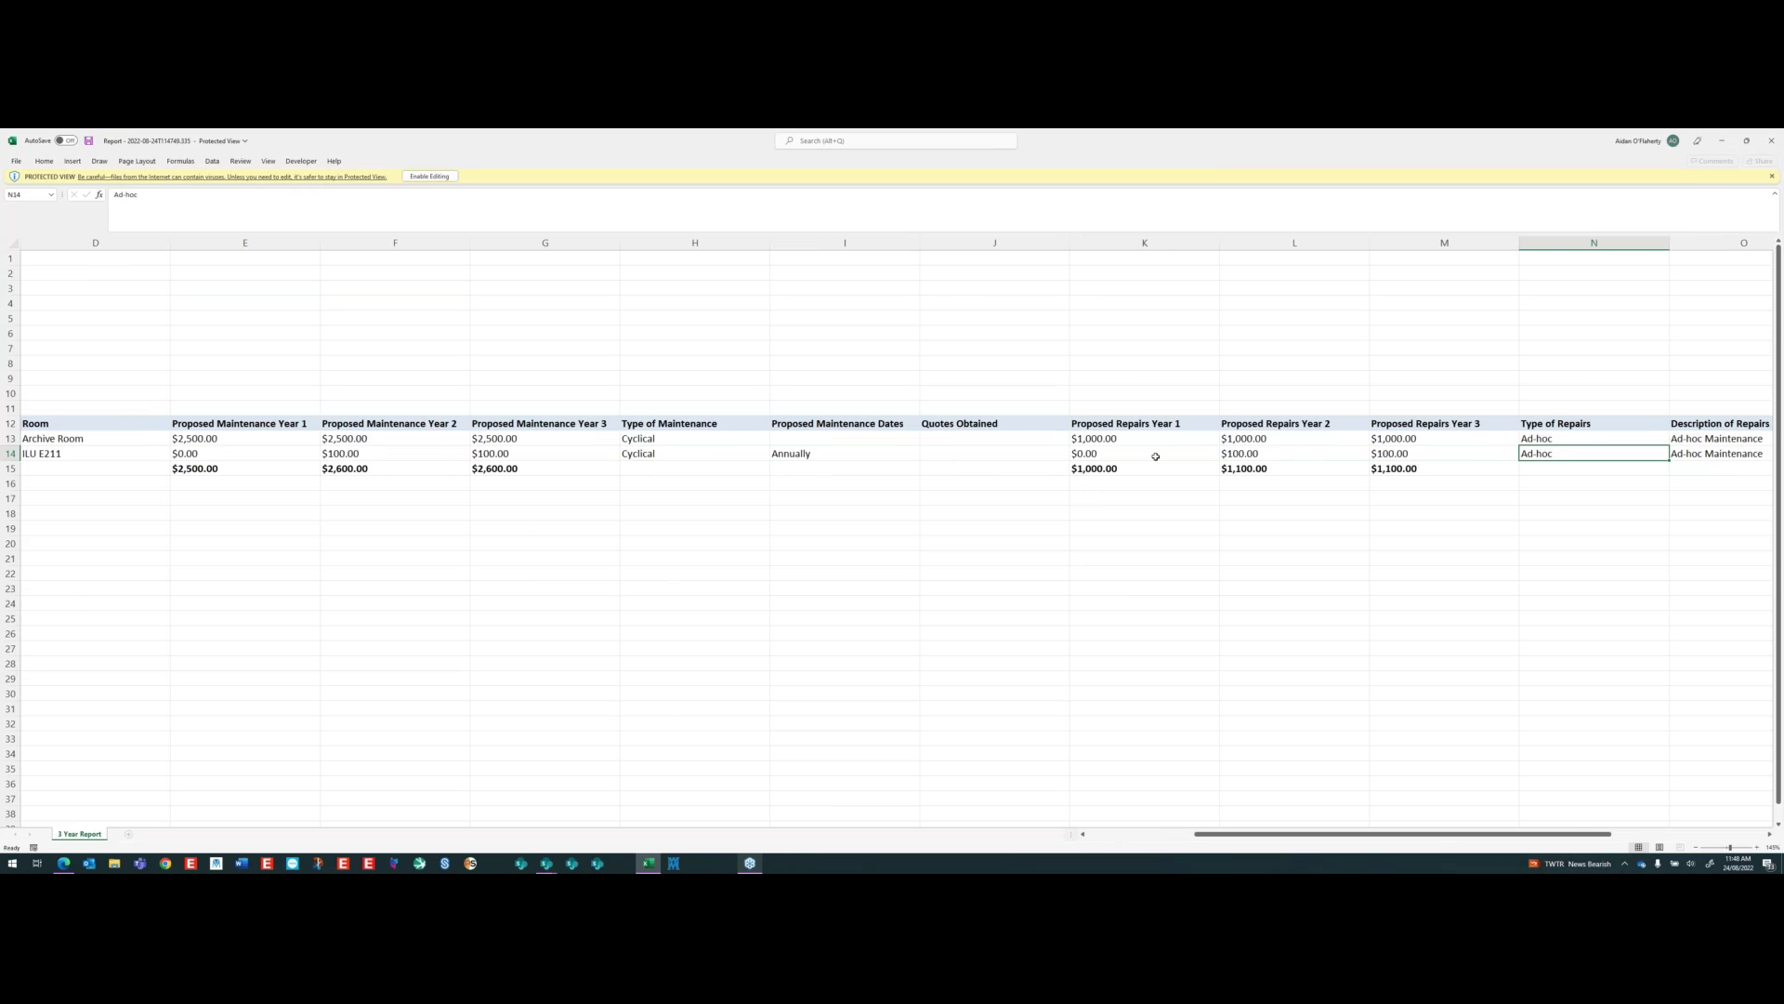
- Review the Miele Oven's repair description, quotes, village percentage, urgent capital provision, and maintenance or replacement columns
{"action": "key", "text": "Right"}
{"action": "key", "text": "Right"}
{"action": "key", "text": "Right"}
{"action": "key", "text": "Right"}
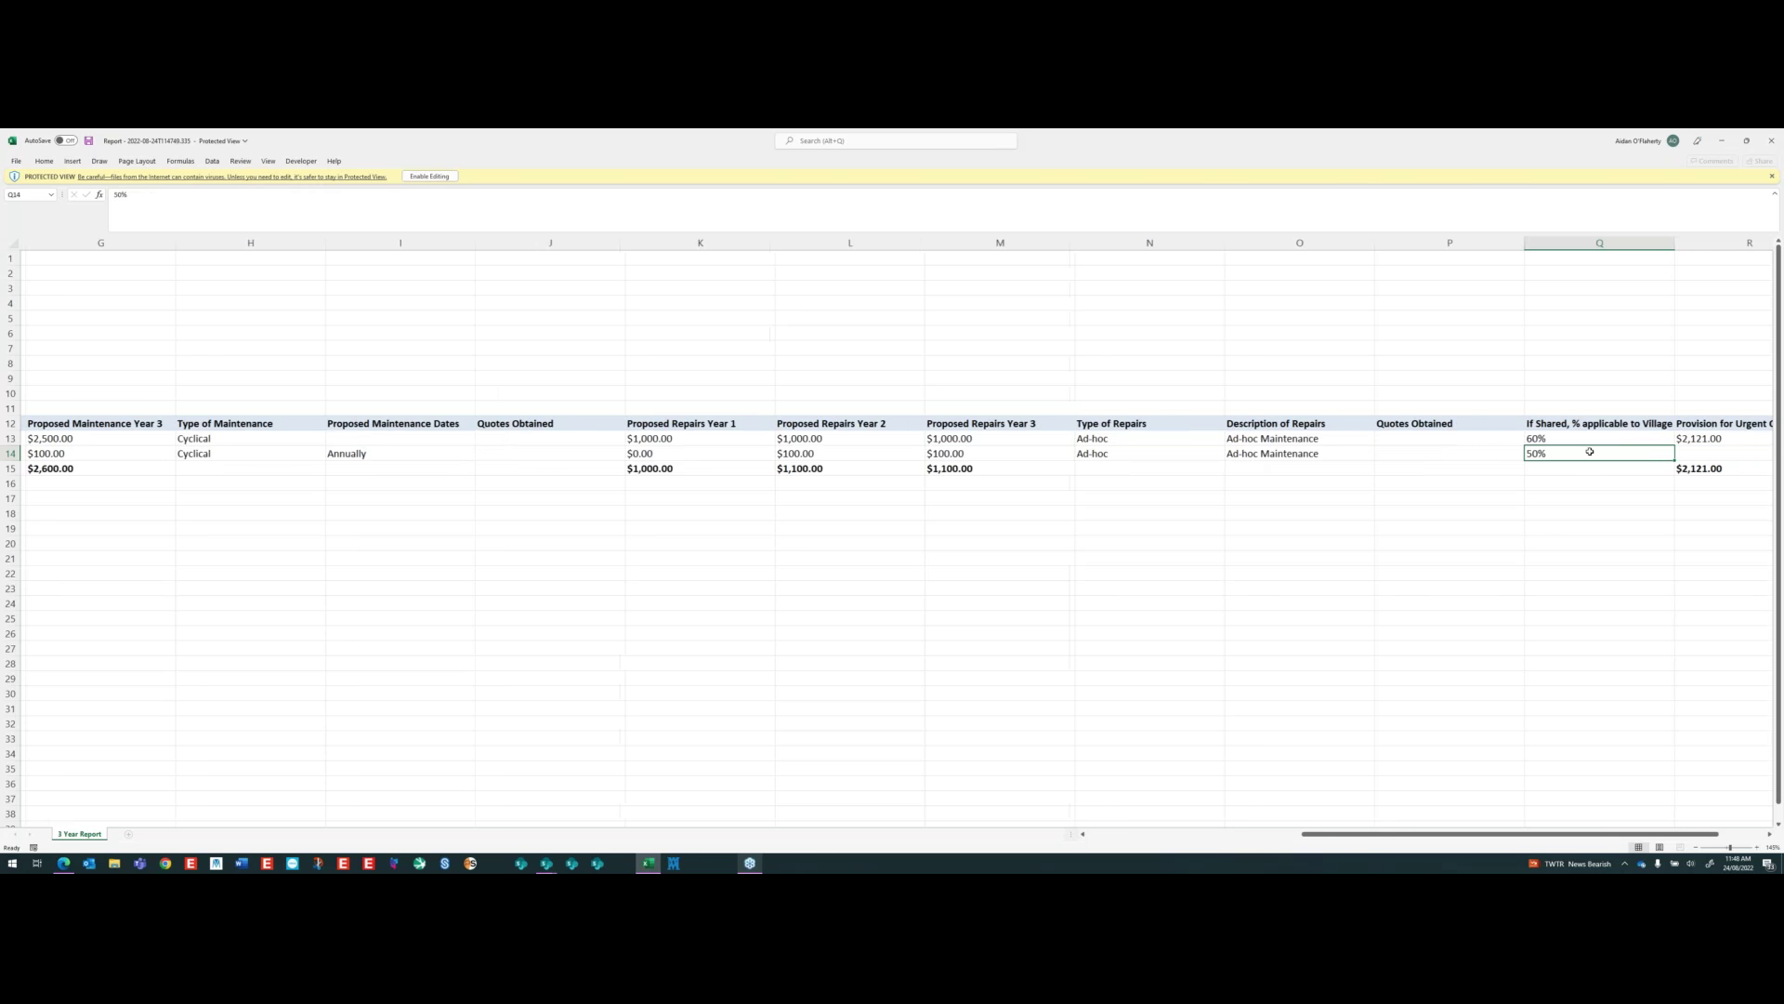
{"action": "key", "text": "Right"}
{"action": "key", "text": "Right"}
{"action": "key", "text": "Right"}
{"action": "key", "text": "Right"}
{"action": "key", "text": "Right"}
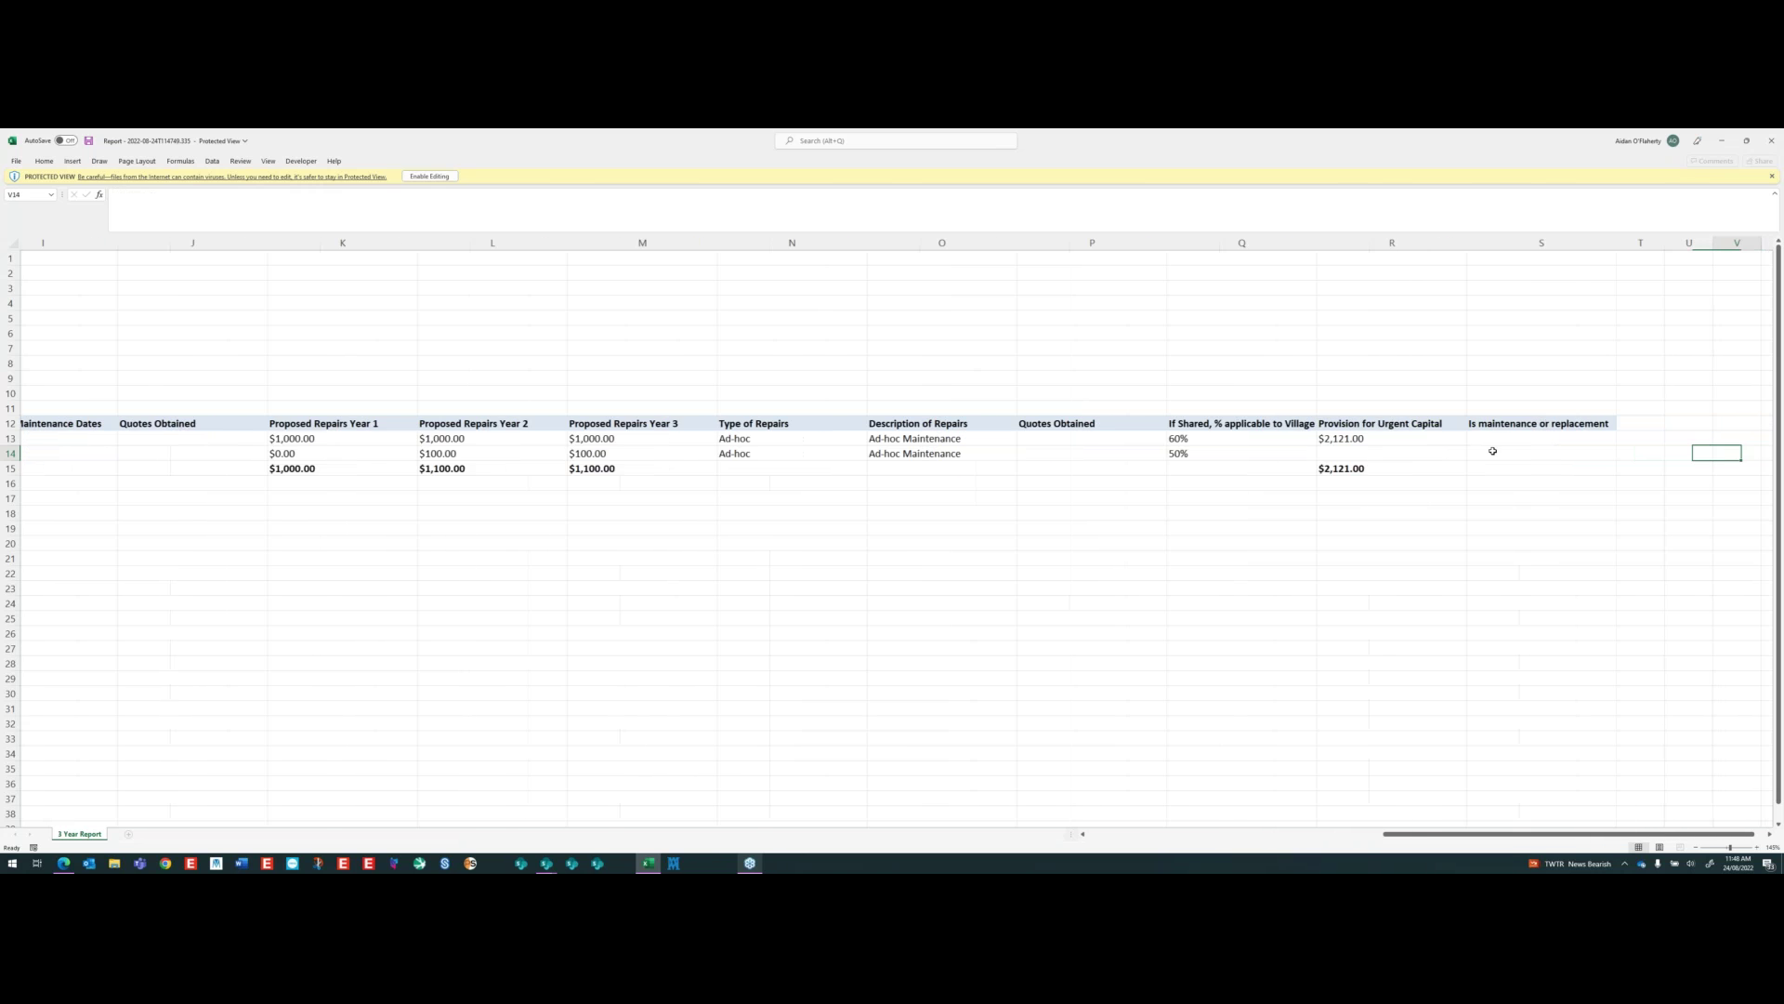
- Enable editing of the 3 Year Report and enter "maintain" under Is maintenance or replacement for the first listed item
{"action": "left_click", "coordinate": [1417, 455]}
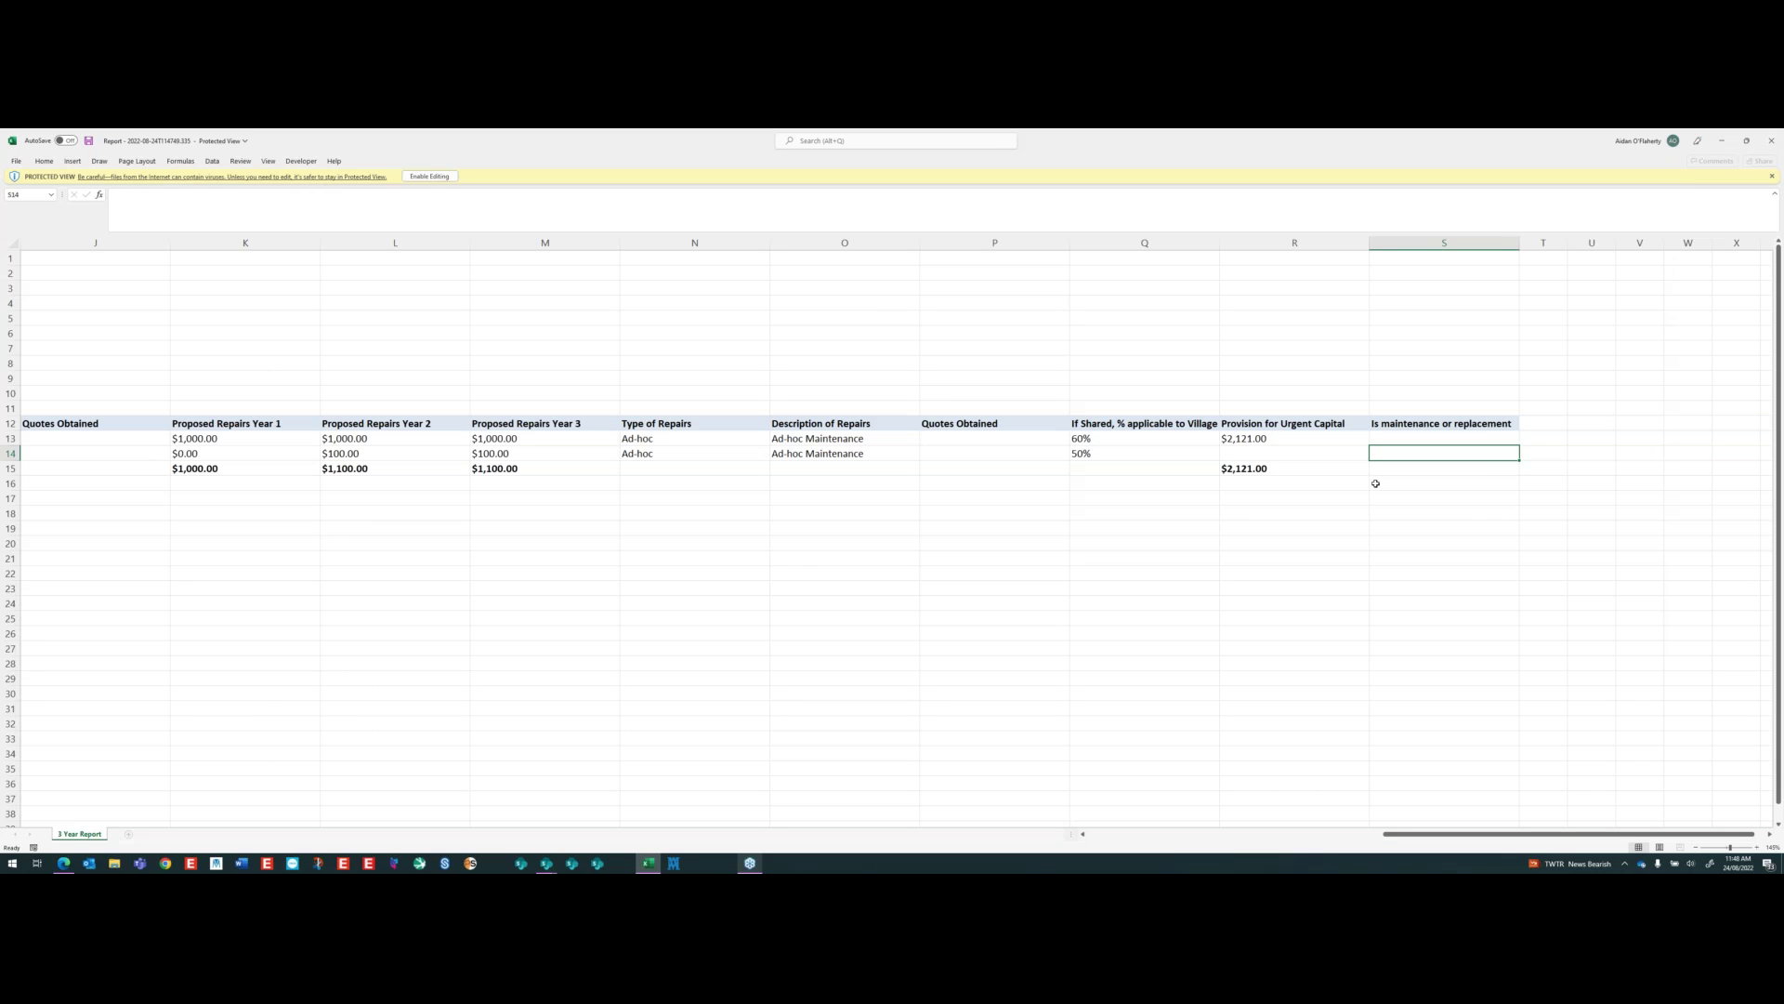
{"action": "key", "text": "Right"}
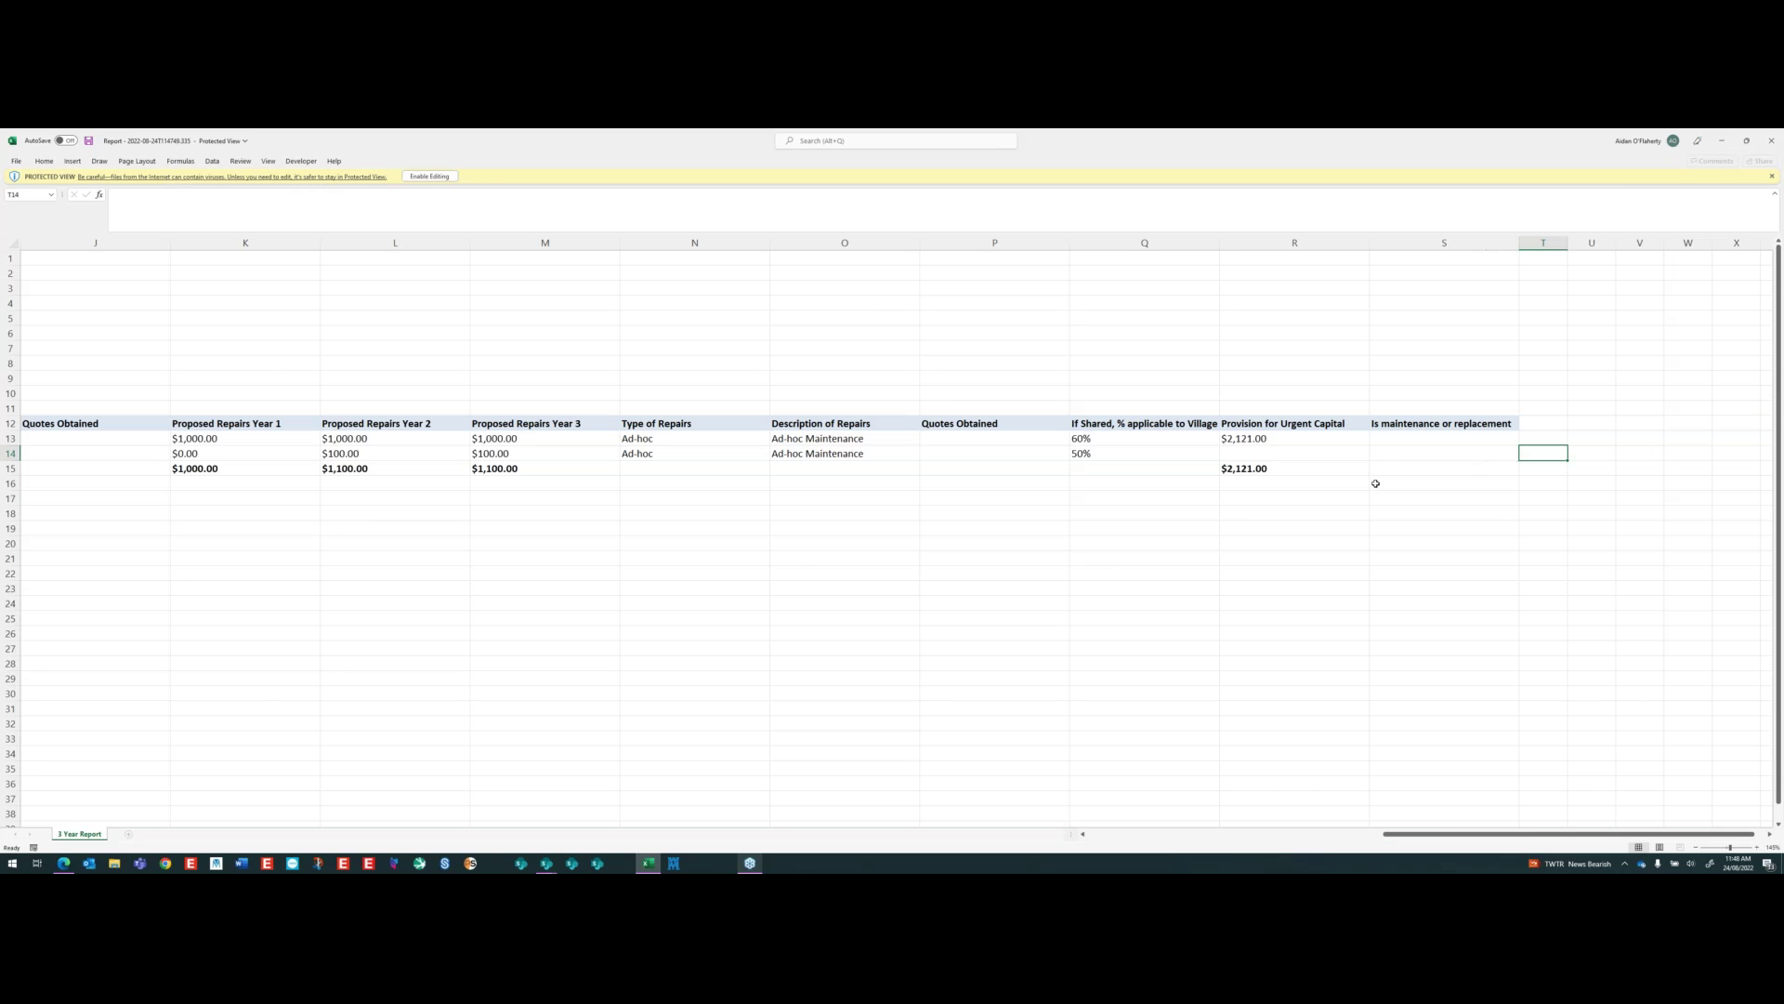
{"action": "left_click", "coordinate": [419, 177]}
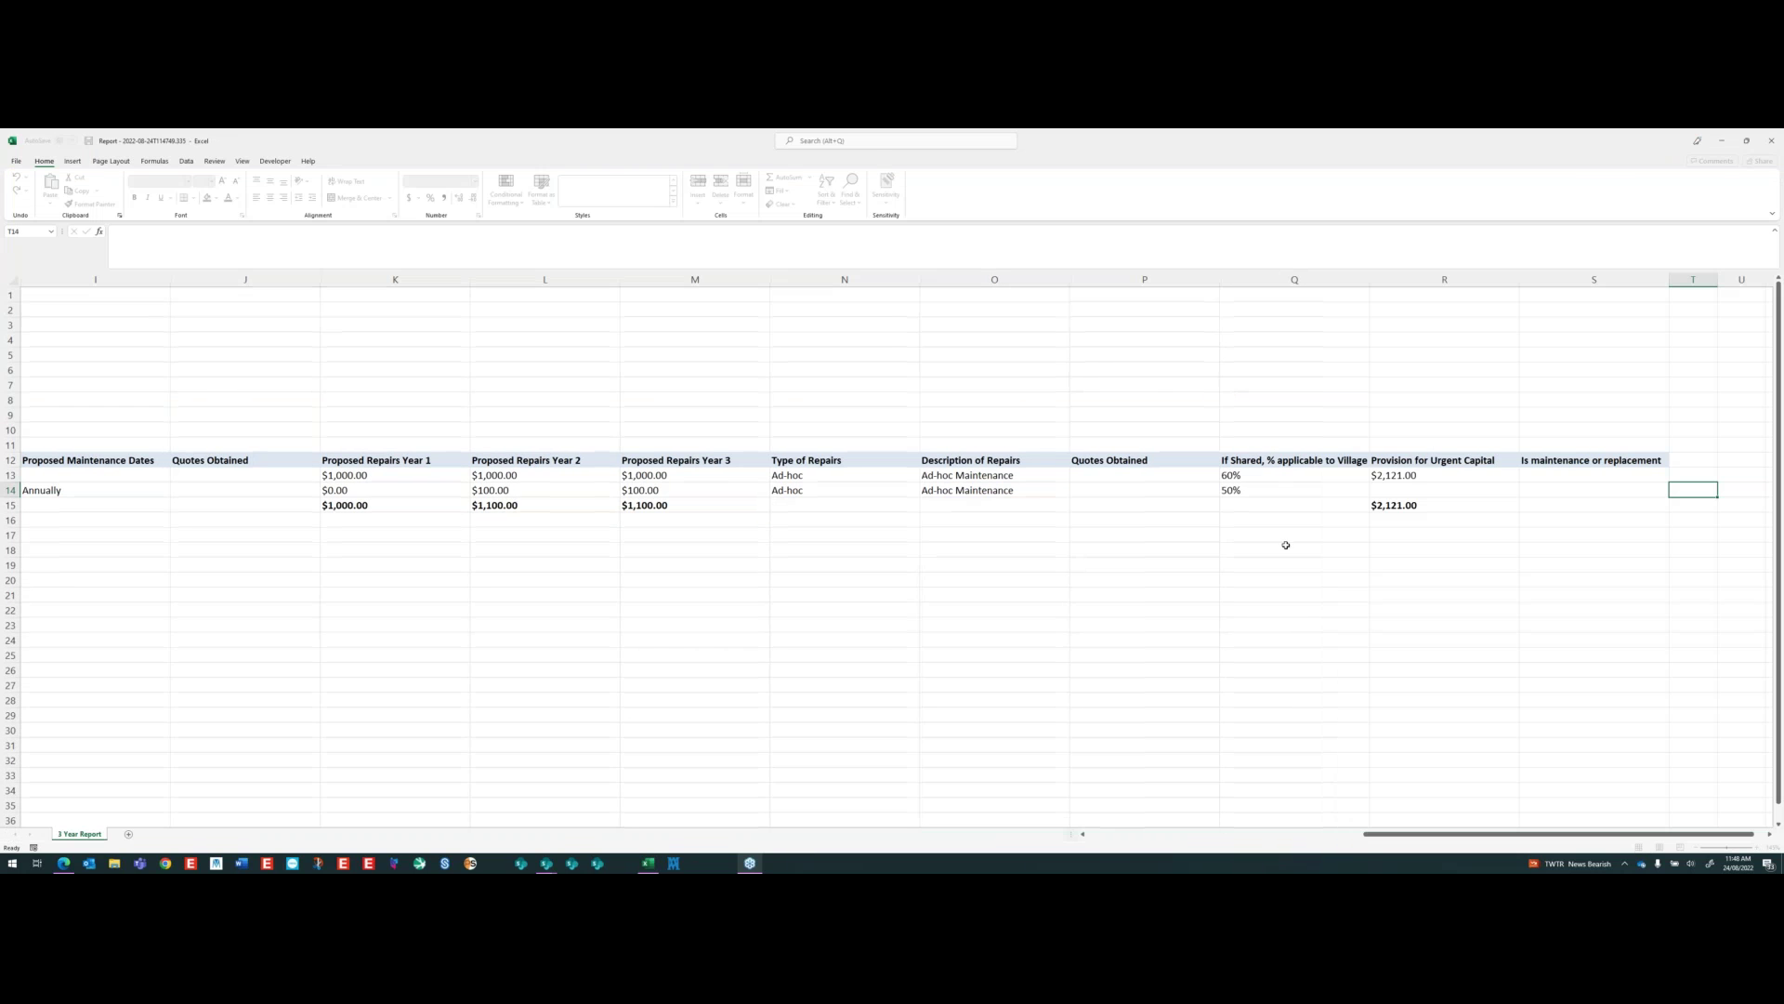
{"action": "left_click", "coordinate": [1538, 479]}
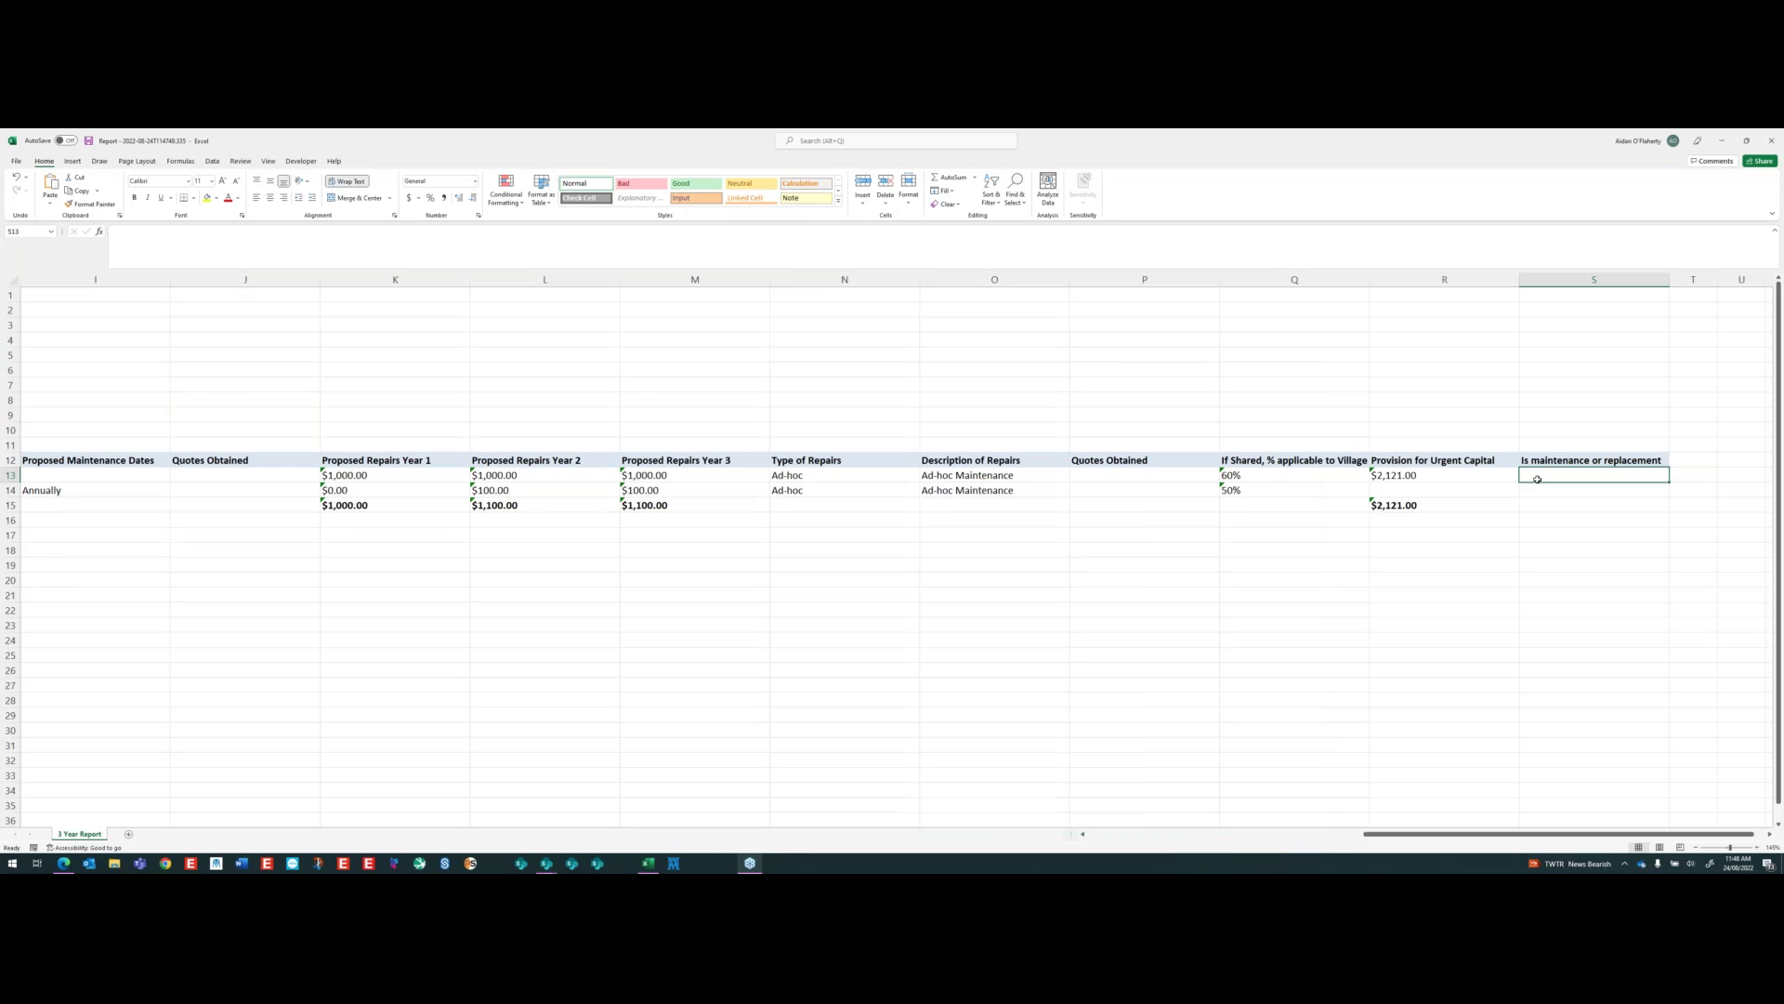
{"action": "type", "text": "maint"}
{"action": "key", "text": "Return"}
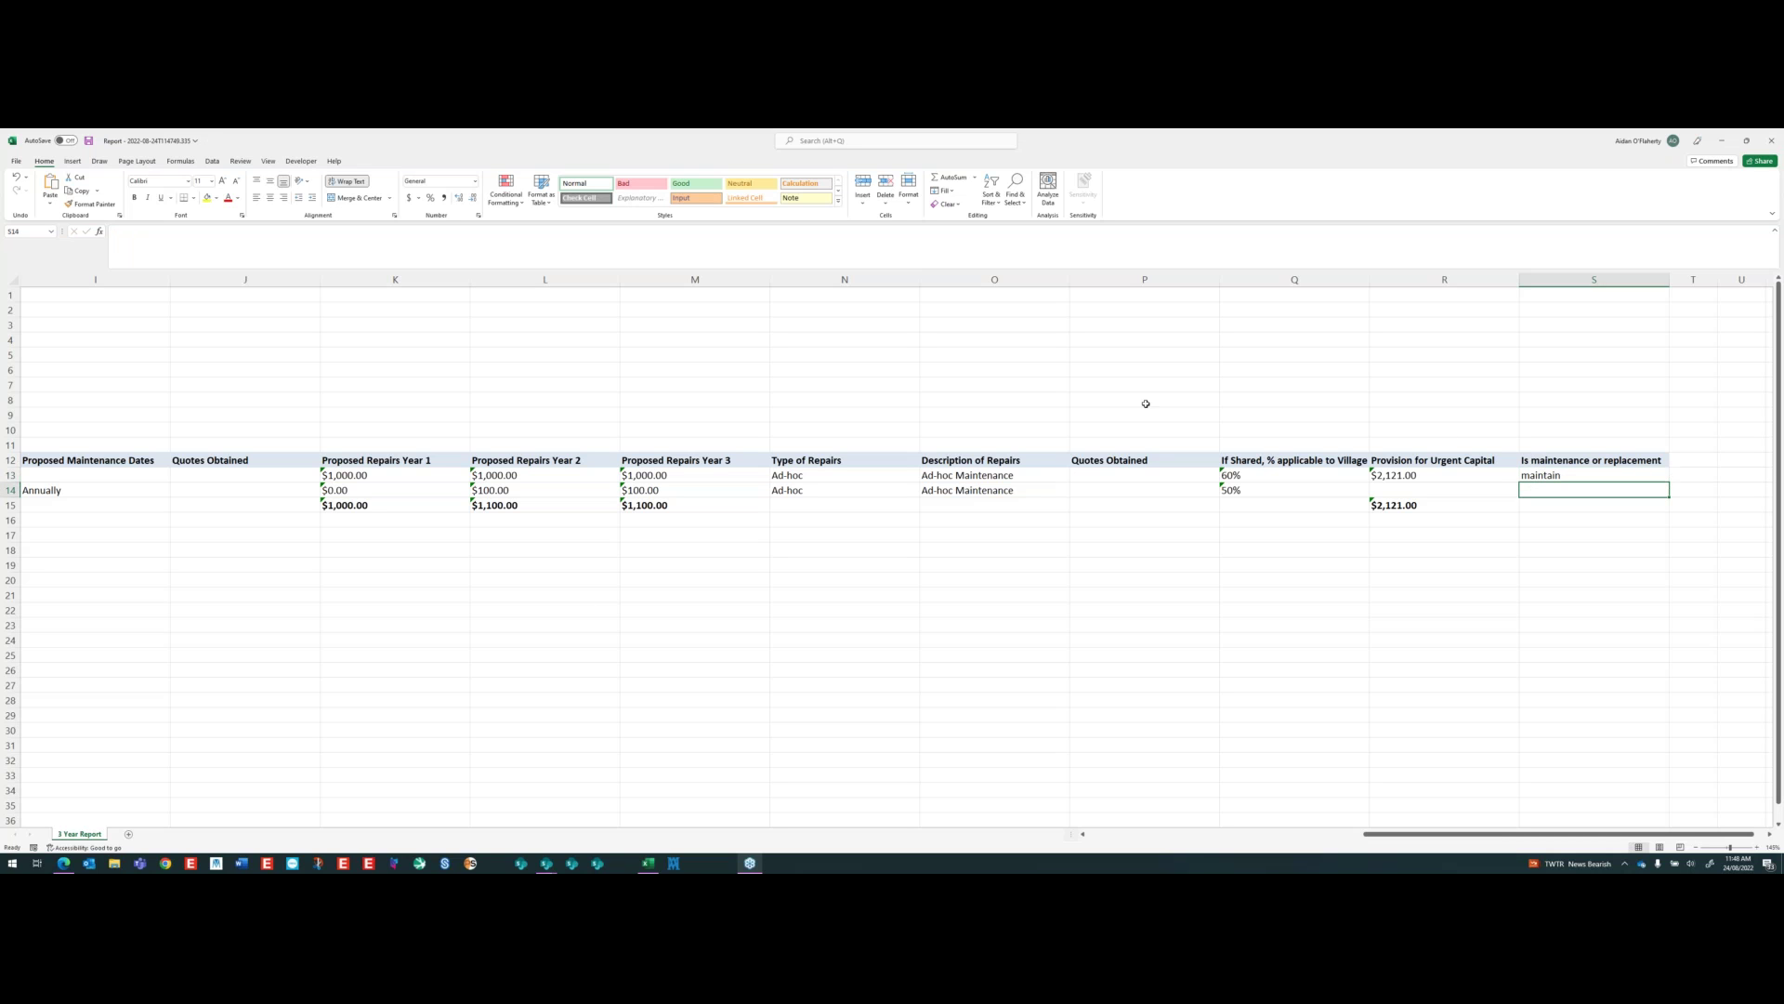
- Close the 3 Year Report workbook without saving the changes
{"action": "left_click", "coordinate": [1255, 354]}
{"action": "left_click", "coordinate": [1772, 141]}
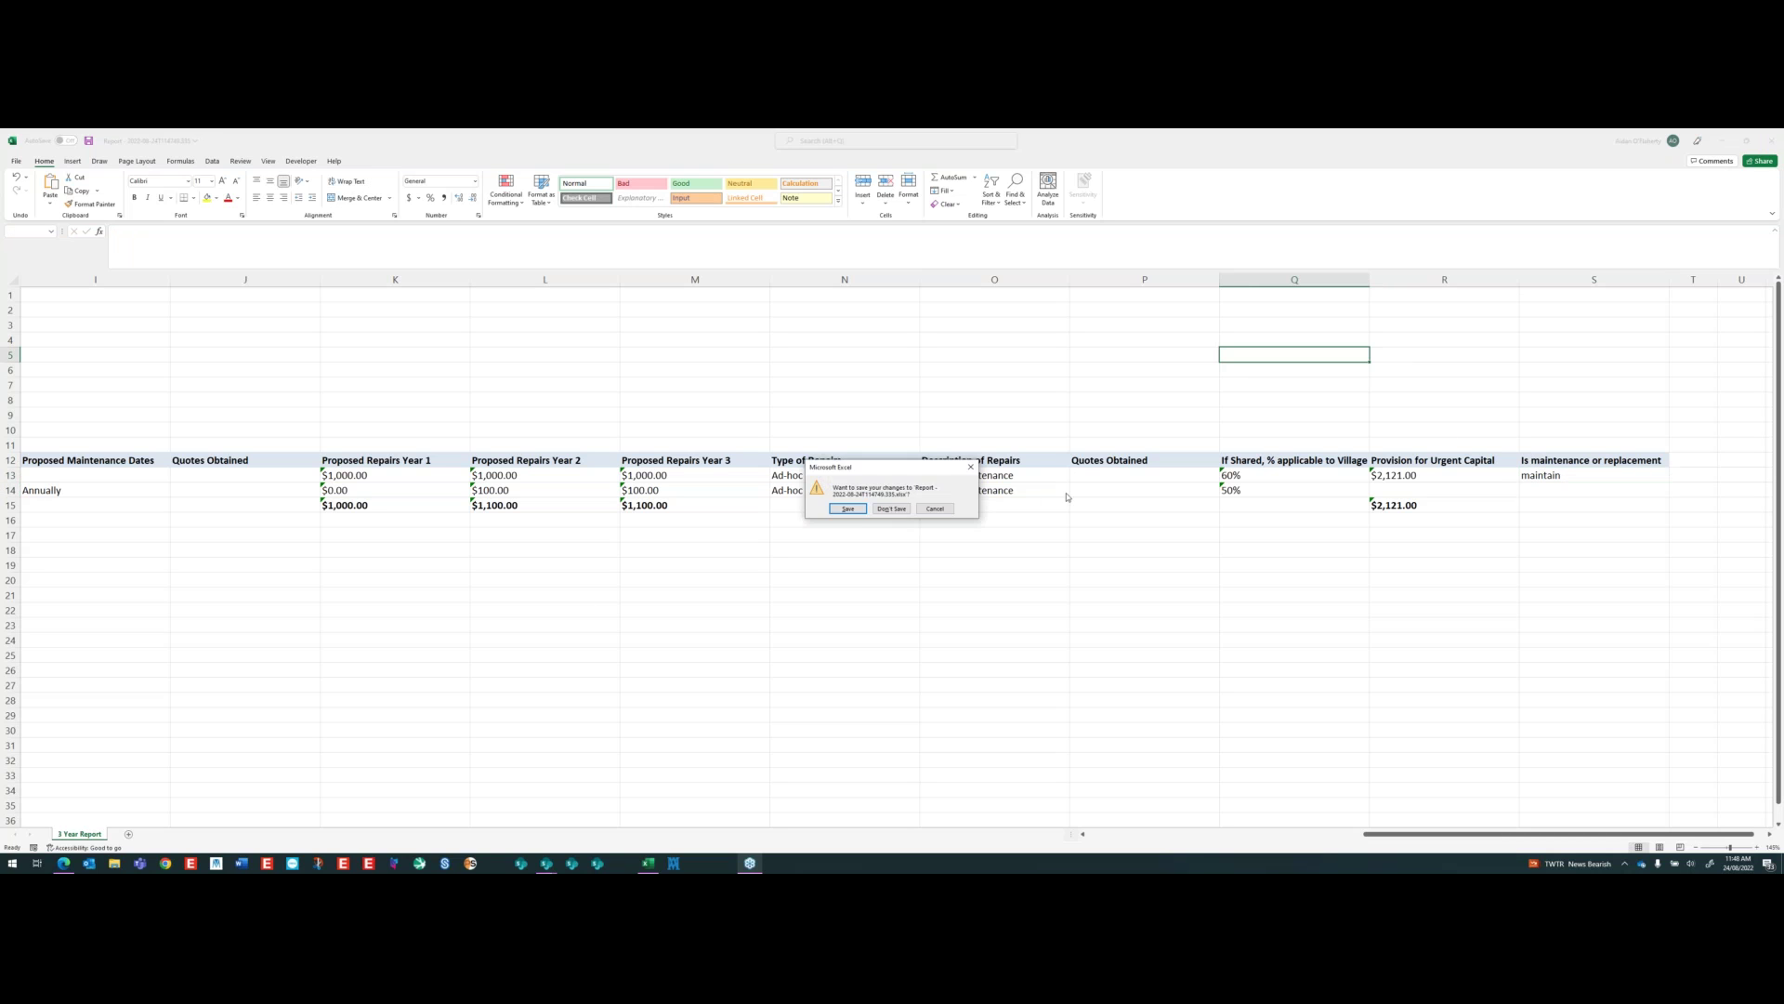
{"action": "left_click", "coordinate": [892, 509]}
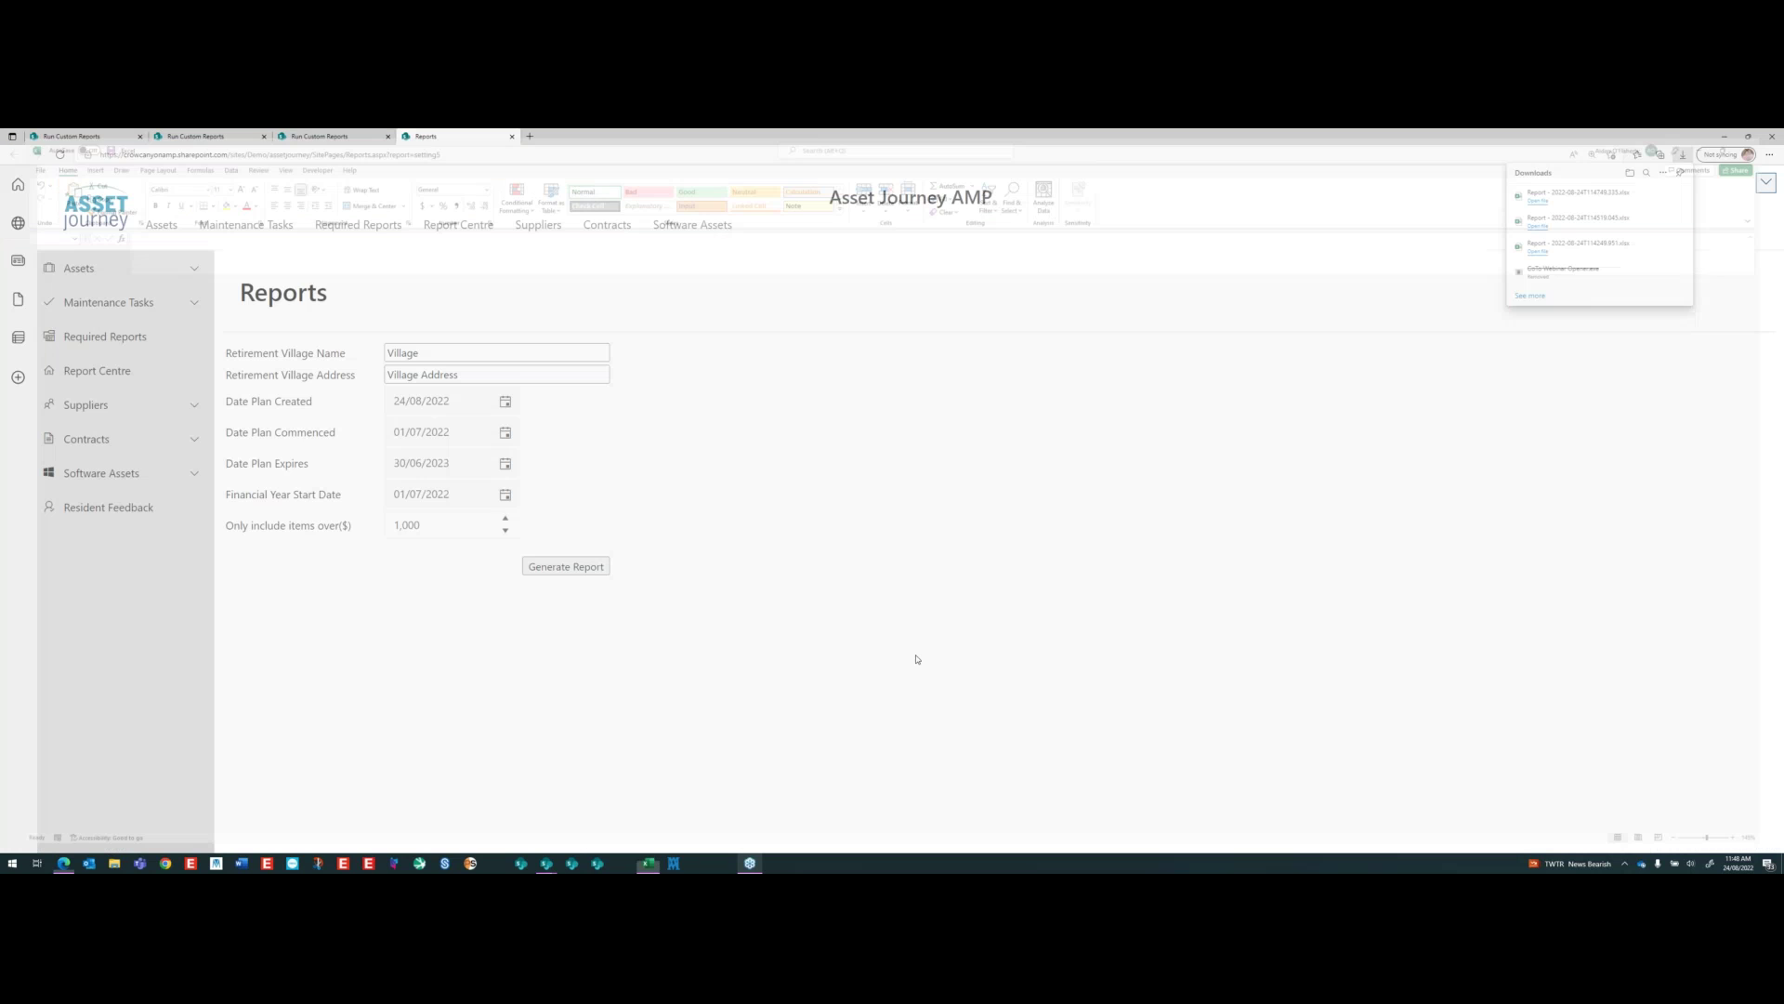
- Generate the Maintenance Schedule Actuals report from the required reports, including only items over $1,000, and open it
{"action": "left_click", "coordinate": [112, 338]}
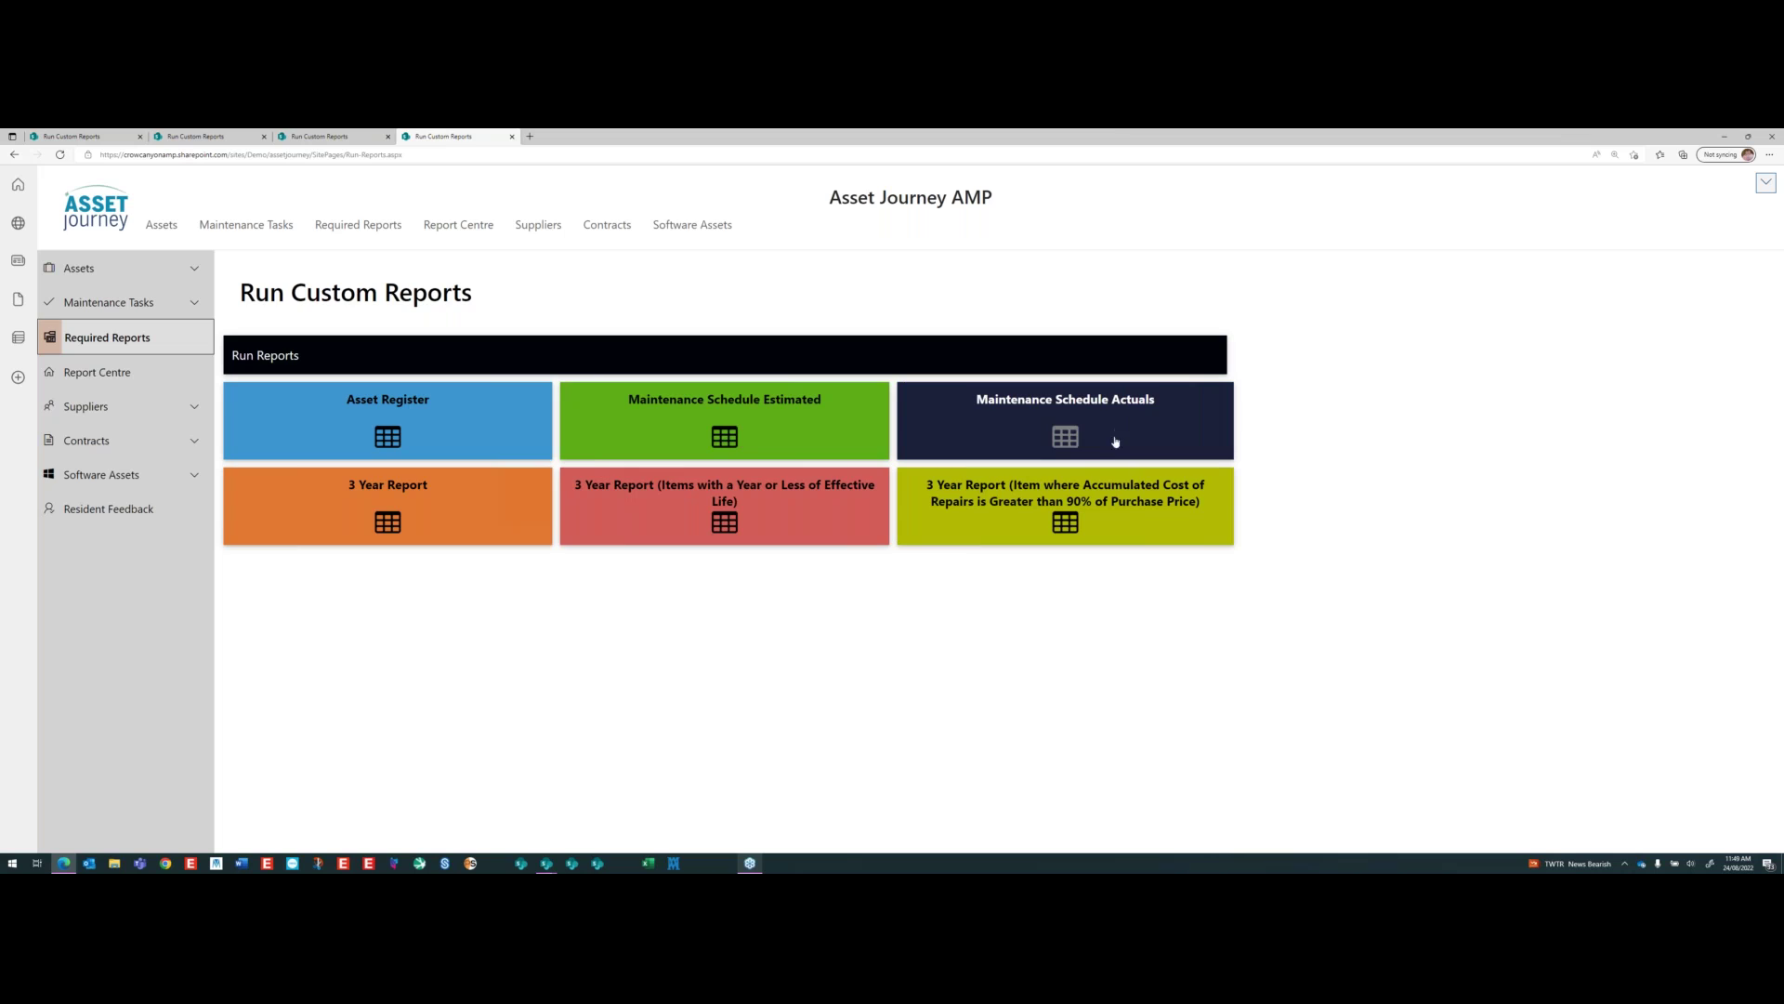
{"action": "left_click", "coordinate": [1044, 416]}
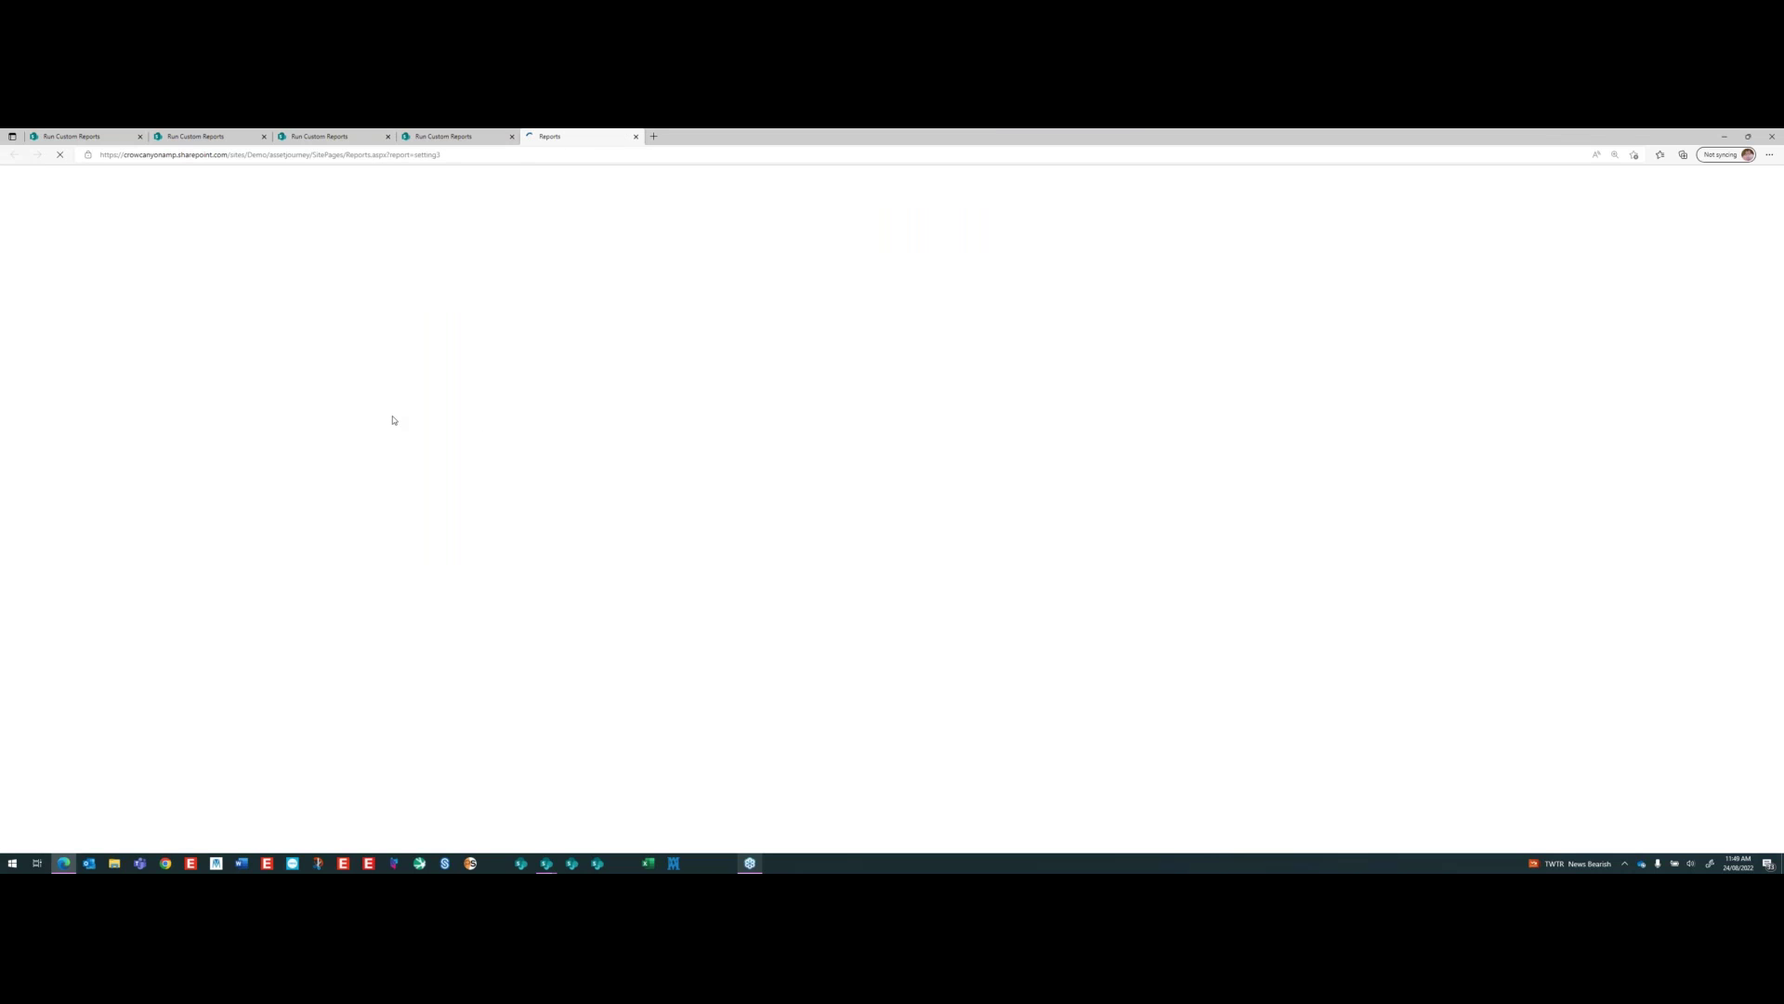
{"action": "left_click", "coordinate": [105, 336]}
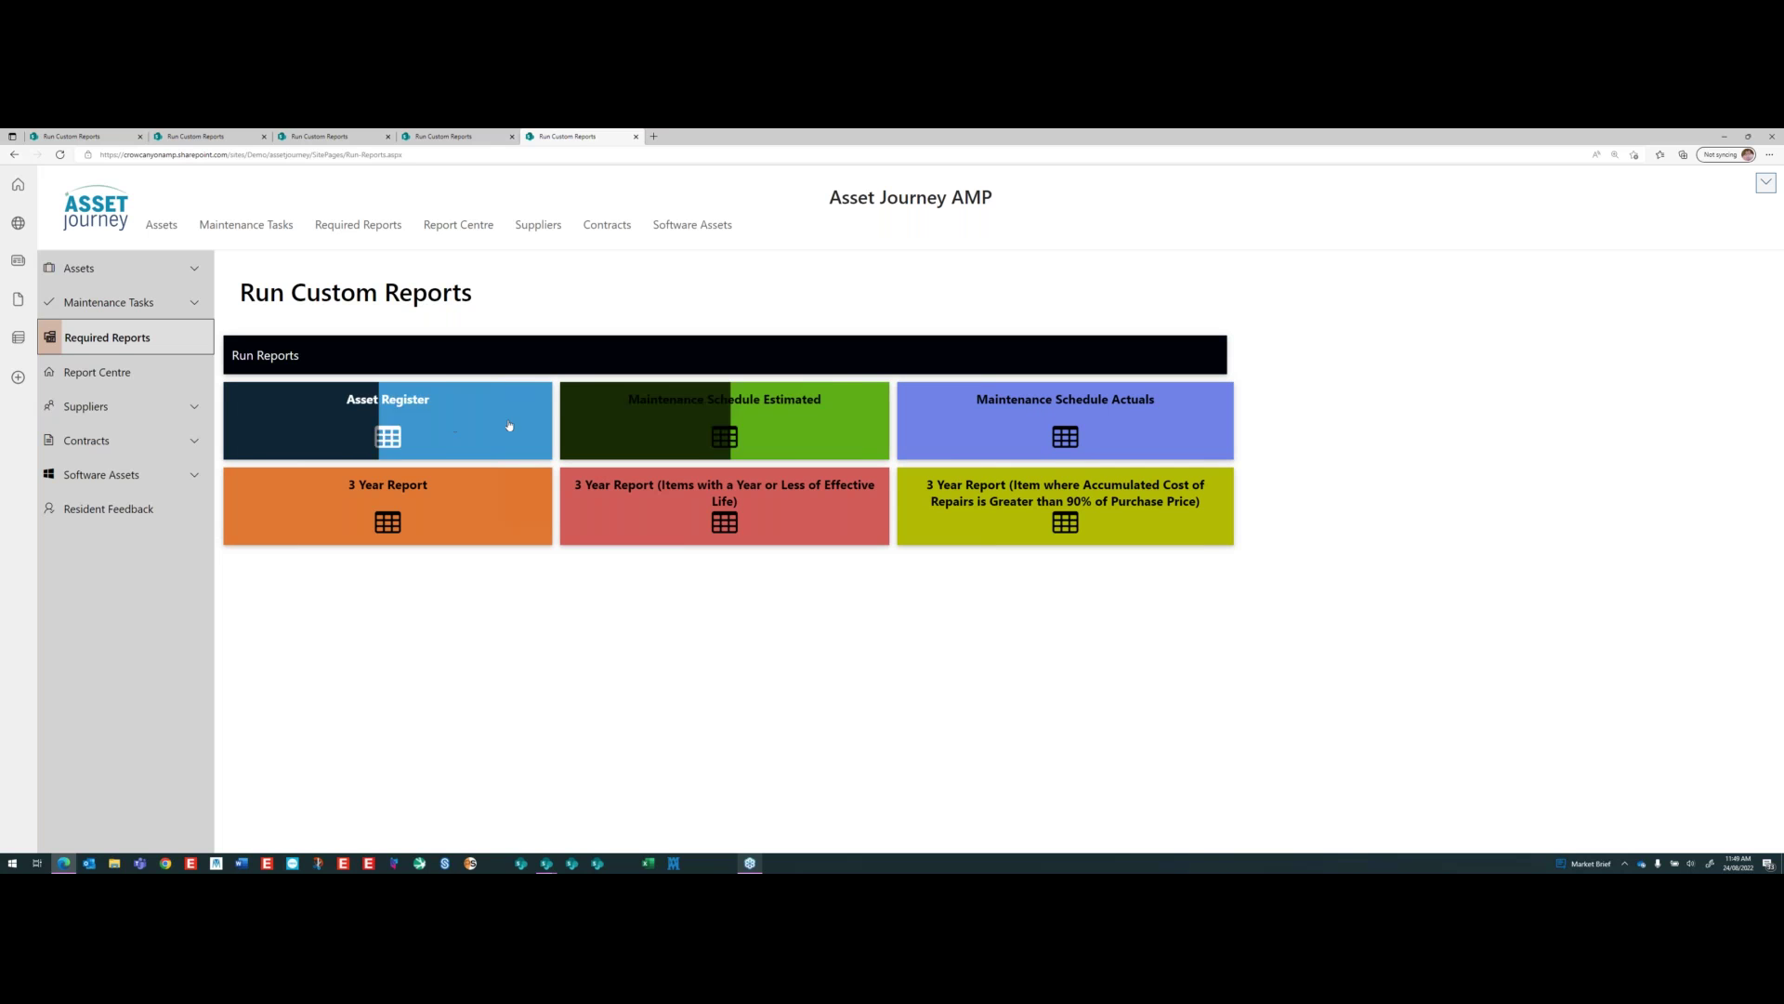
{"action": "left_click", "coordinate": [1071, 423]}
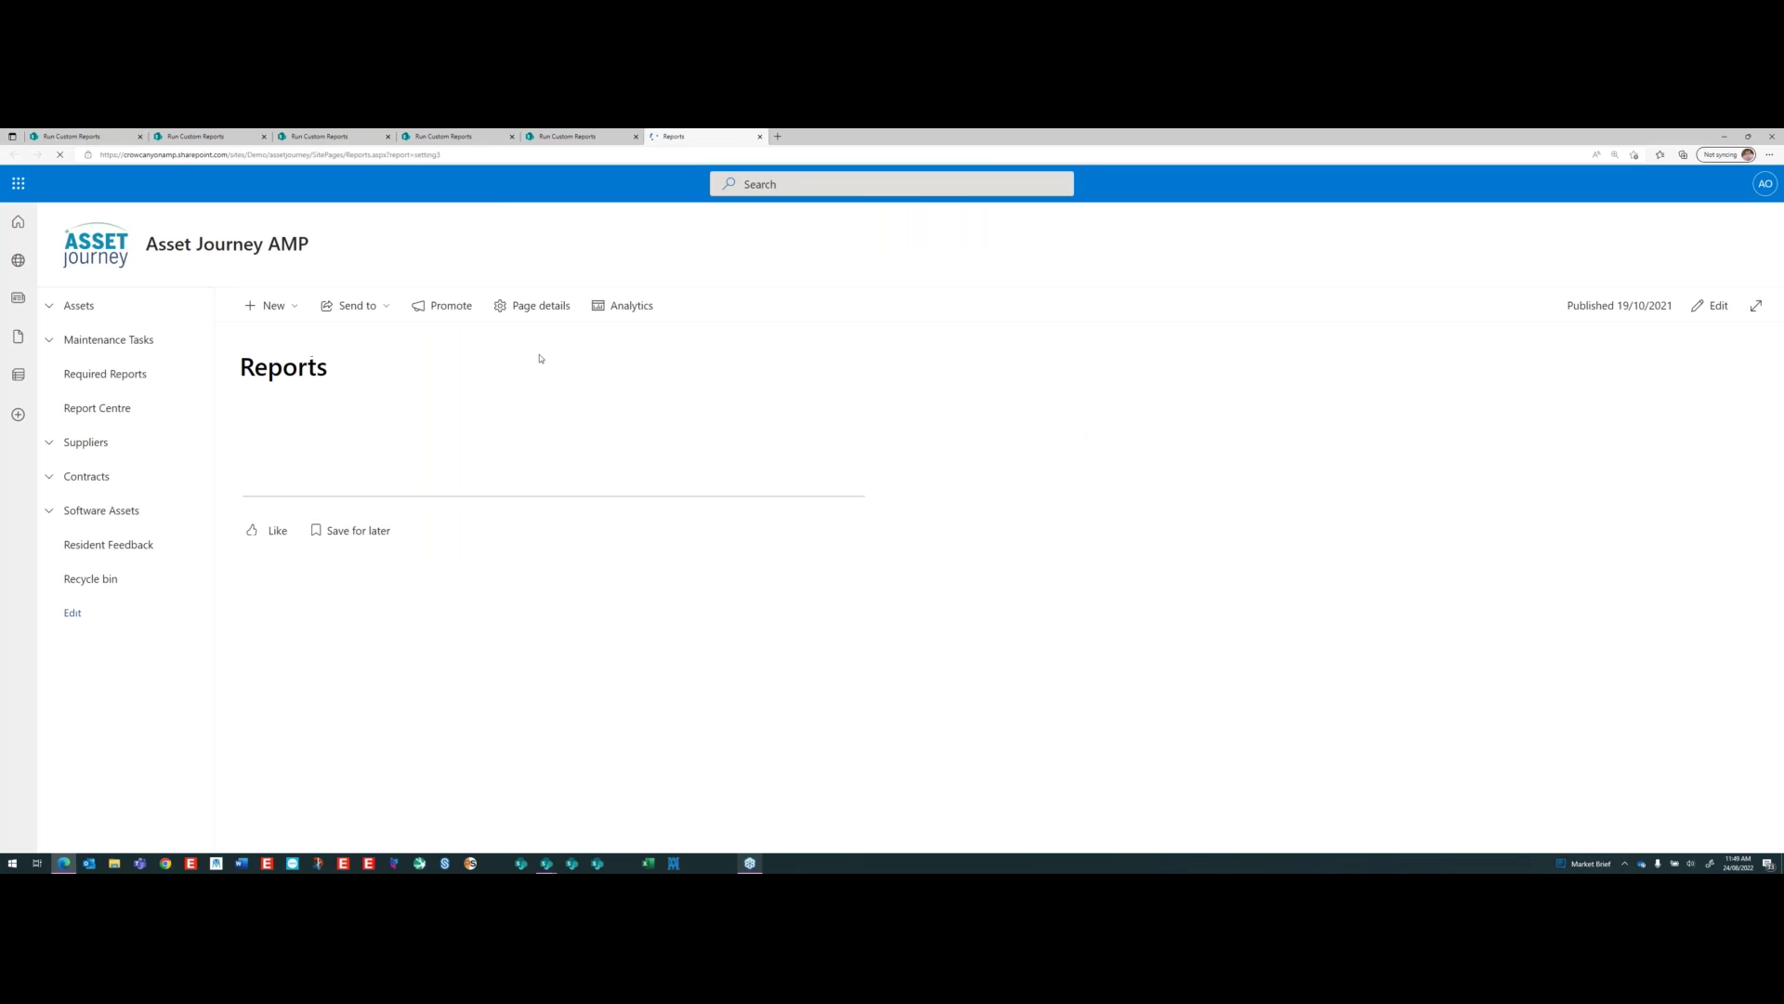
{"action": "left_click", "coordinate": [348, 433]}
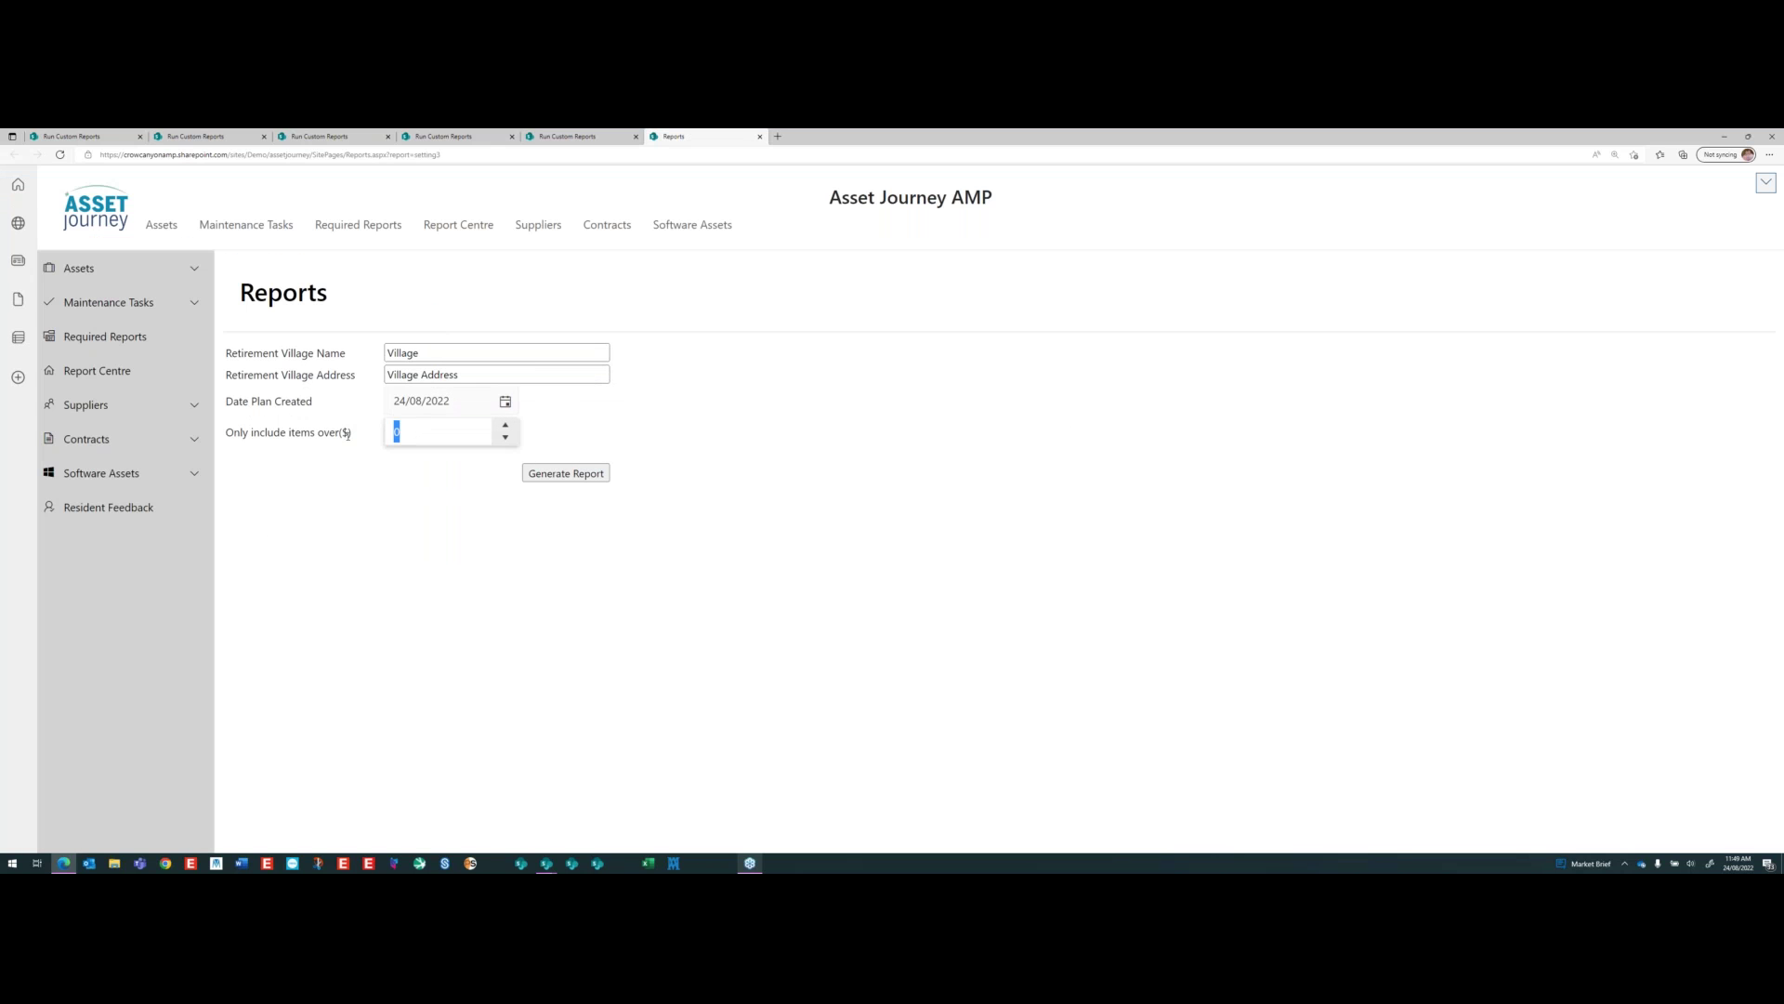
{"action": "type", "text": "1000"}
{"action": "left_click", "coordinate": [597, 476]}
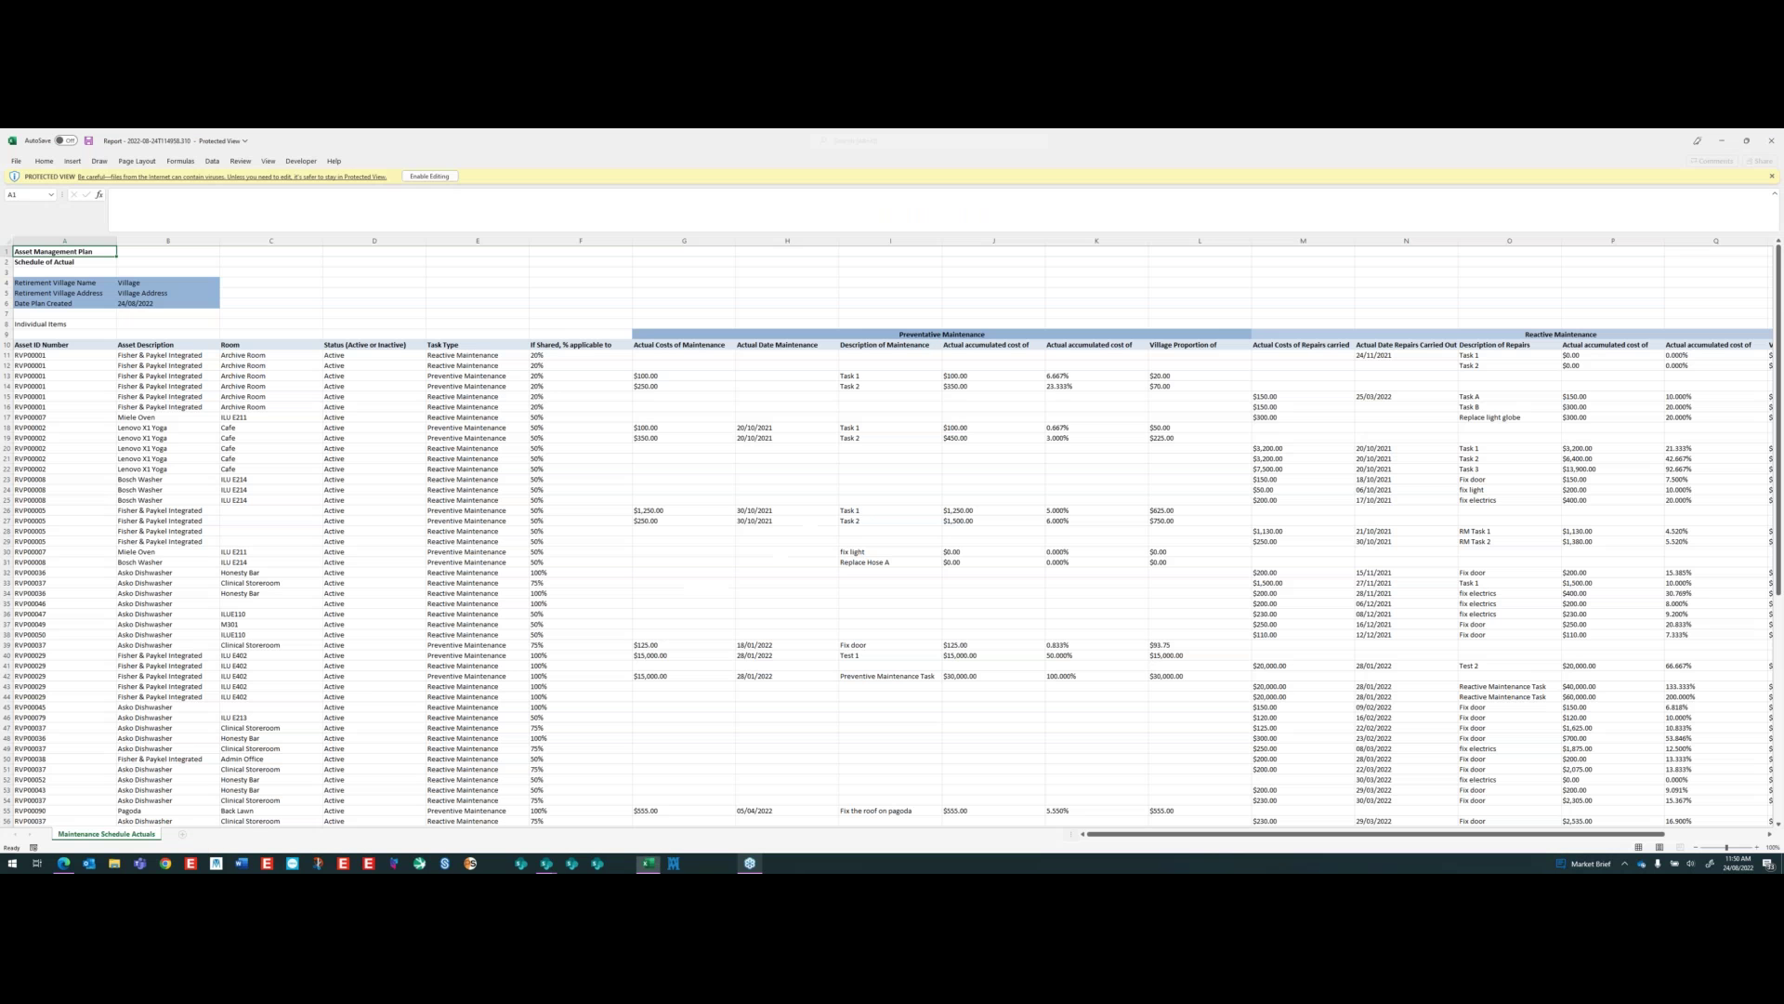
- Enlarge the Maintenance Schedule Actuals report and review the asset ID, description, room, status, task type and shared percentage columns
{"action": "scroll", "coordinate": [725, 545], "scroll_direction": "up", "scroll_amount": 3}
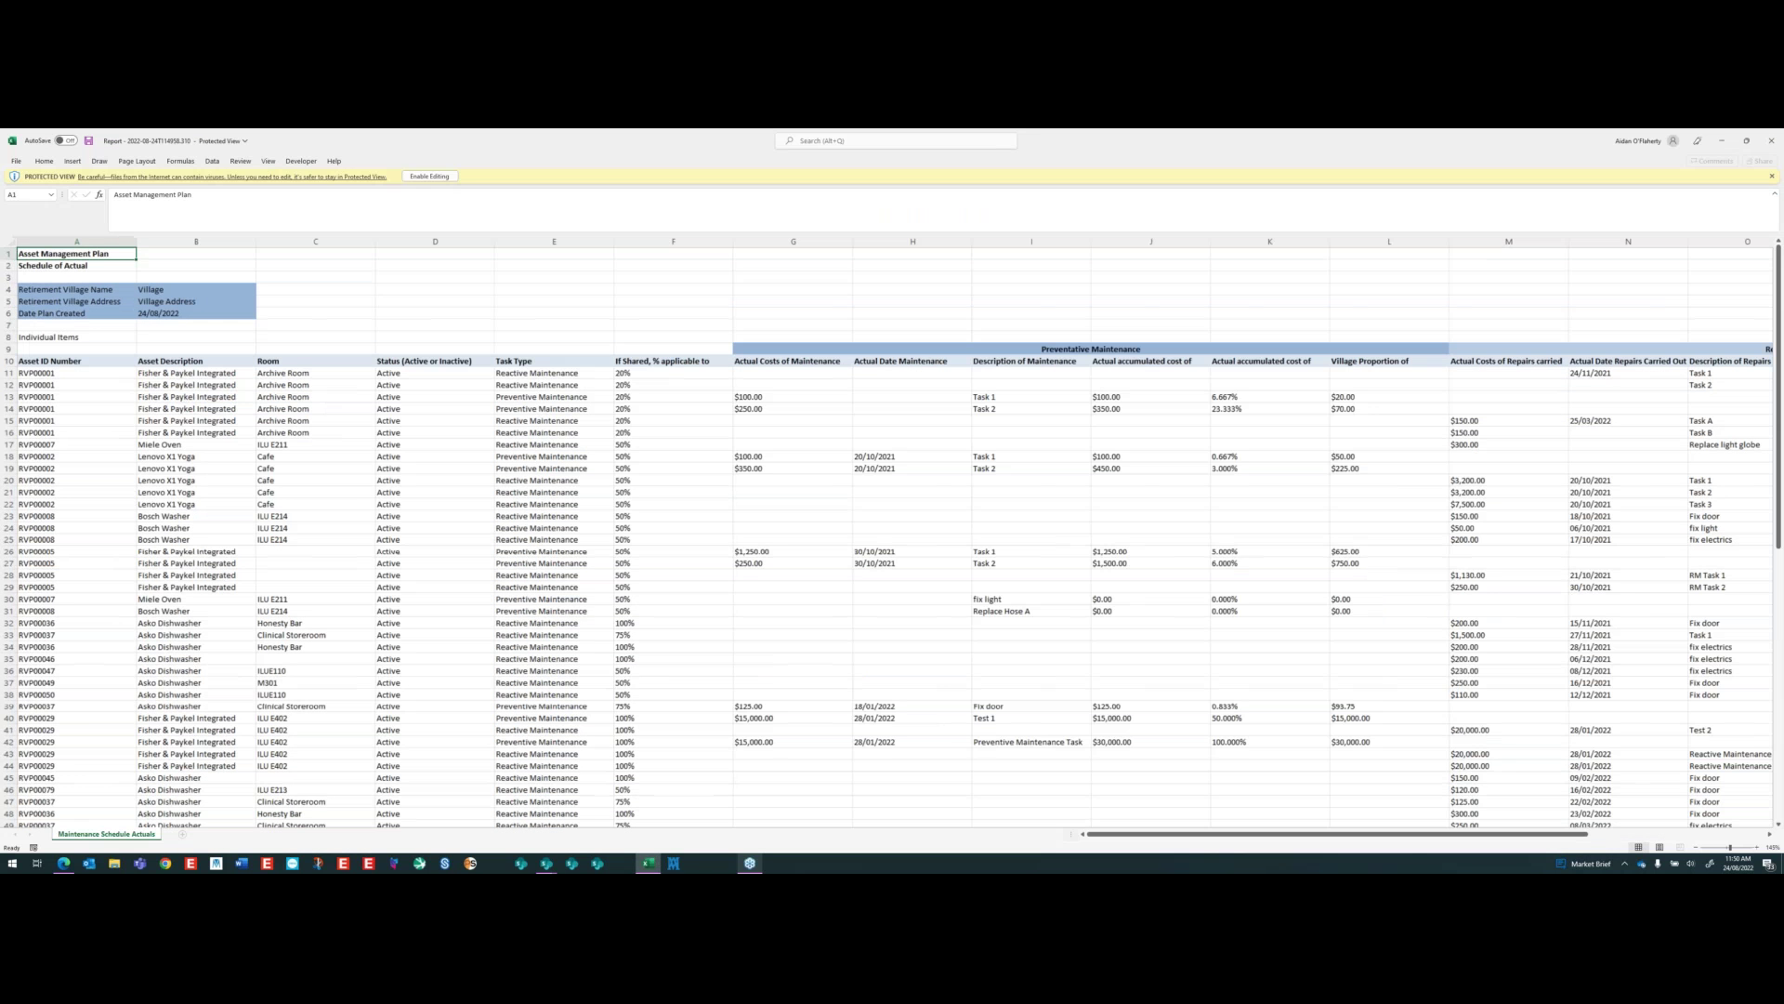
{"action": "scroll", "coordinate": [107, 448], "scroll_direction": "up", "scroll_amount": 2}
{"action": "left_click", "coordinate": [121, 449]}
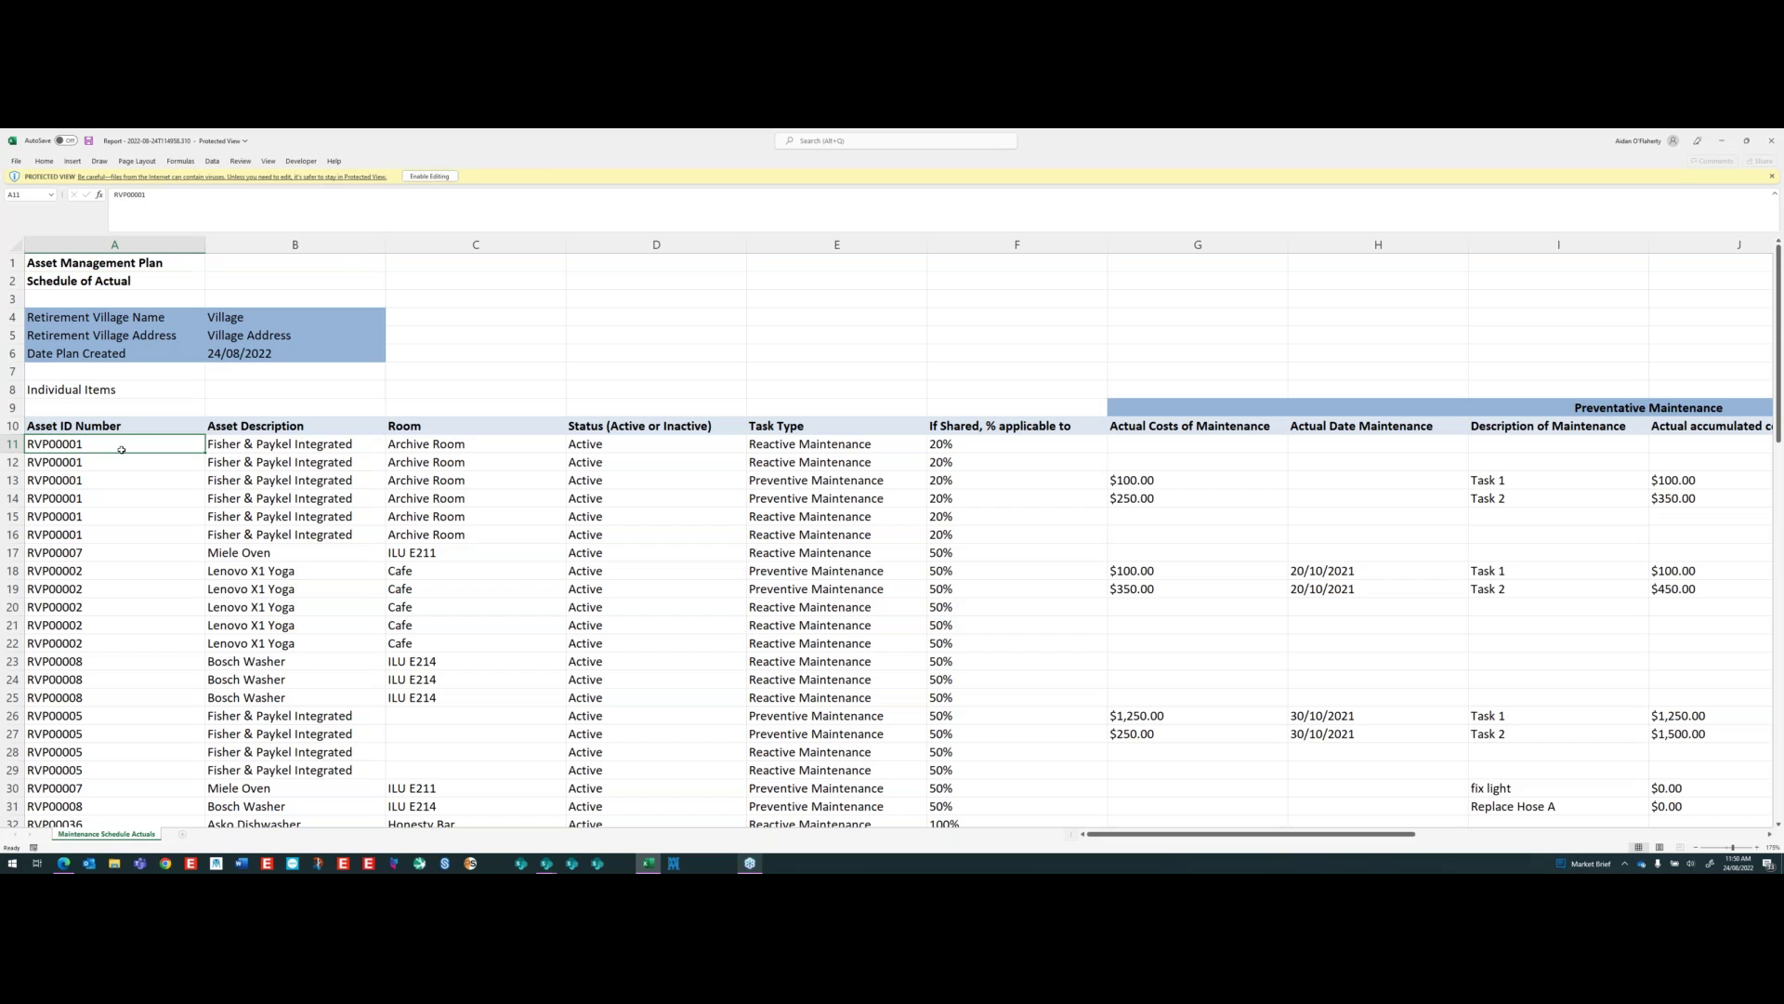
{"action": "key", "text": "Right"}
{"action": "key", "text": "Right"}
{"action": "key", "text": "Right"}
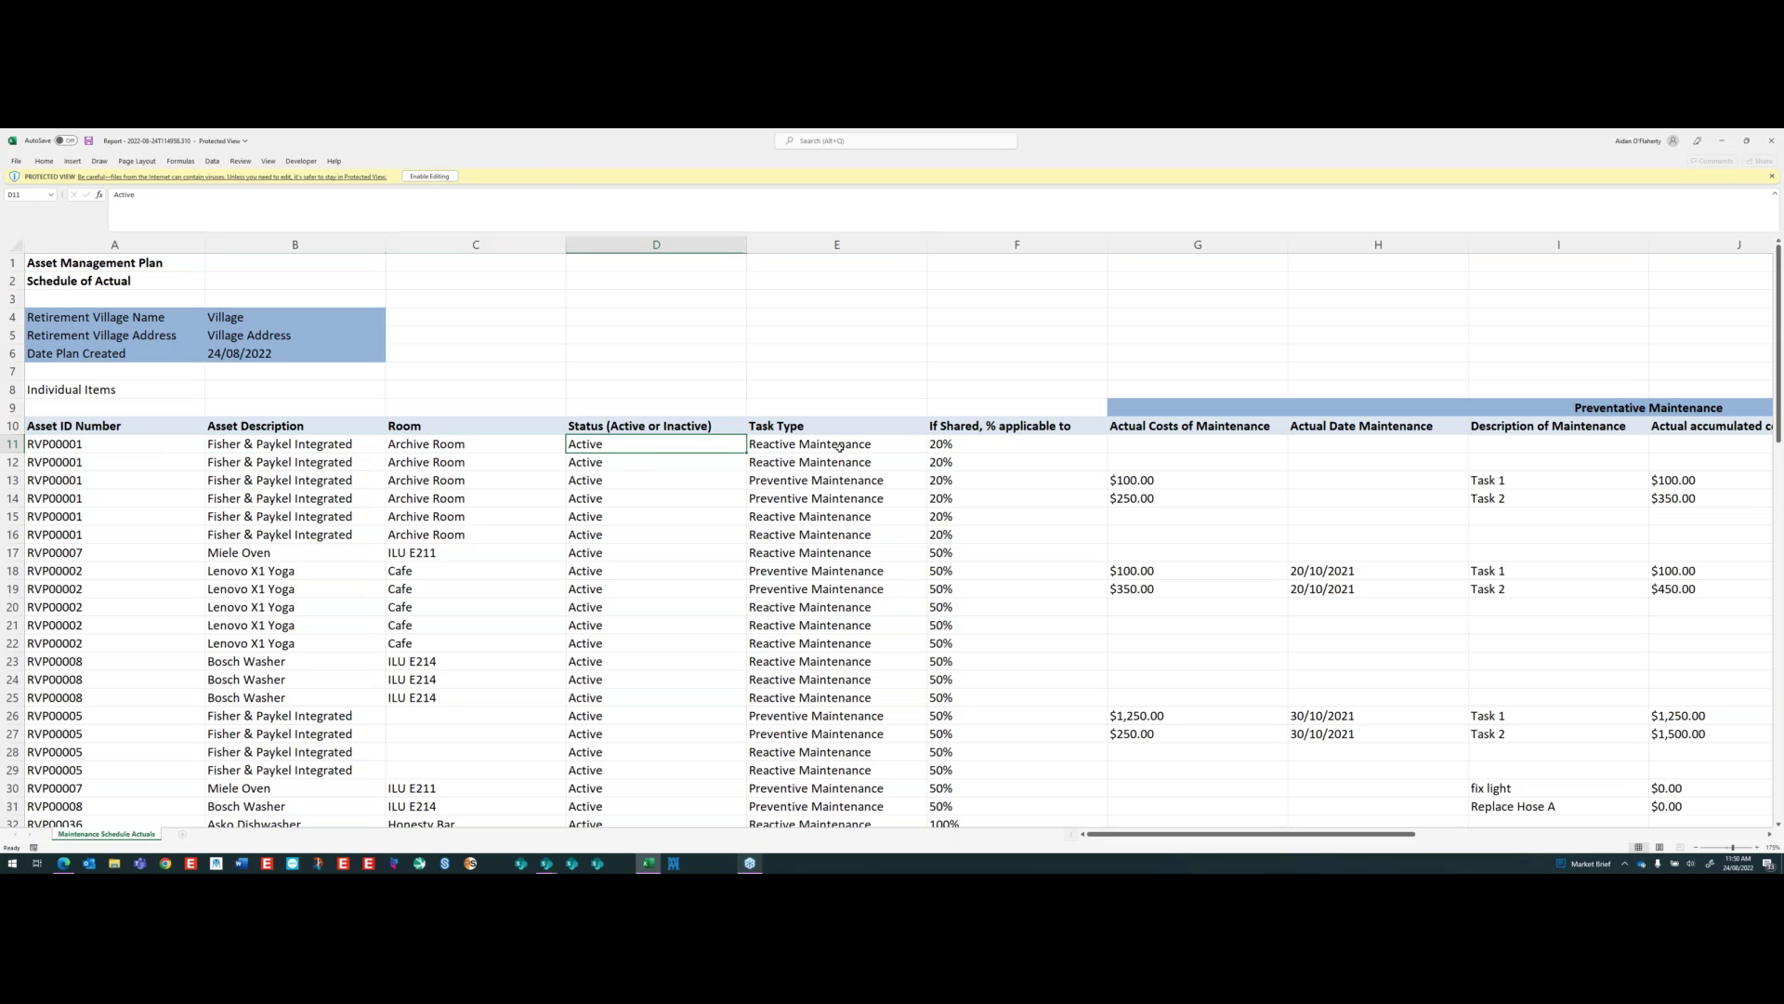
{"action": "key", "text": "Right"}
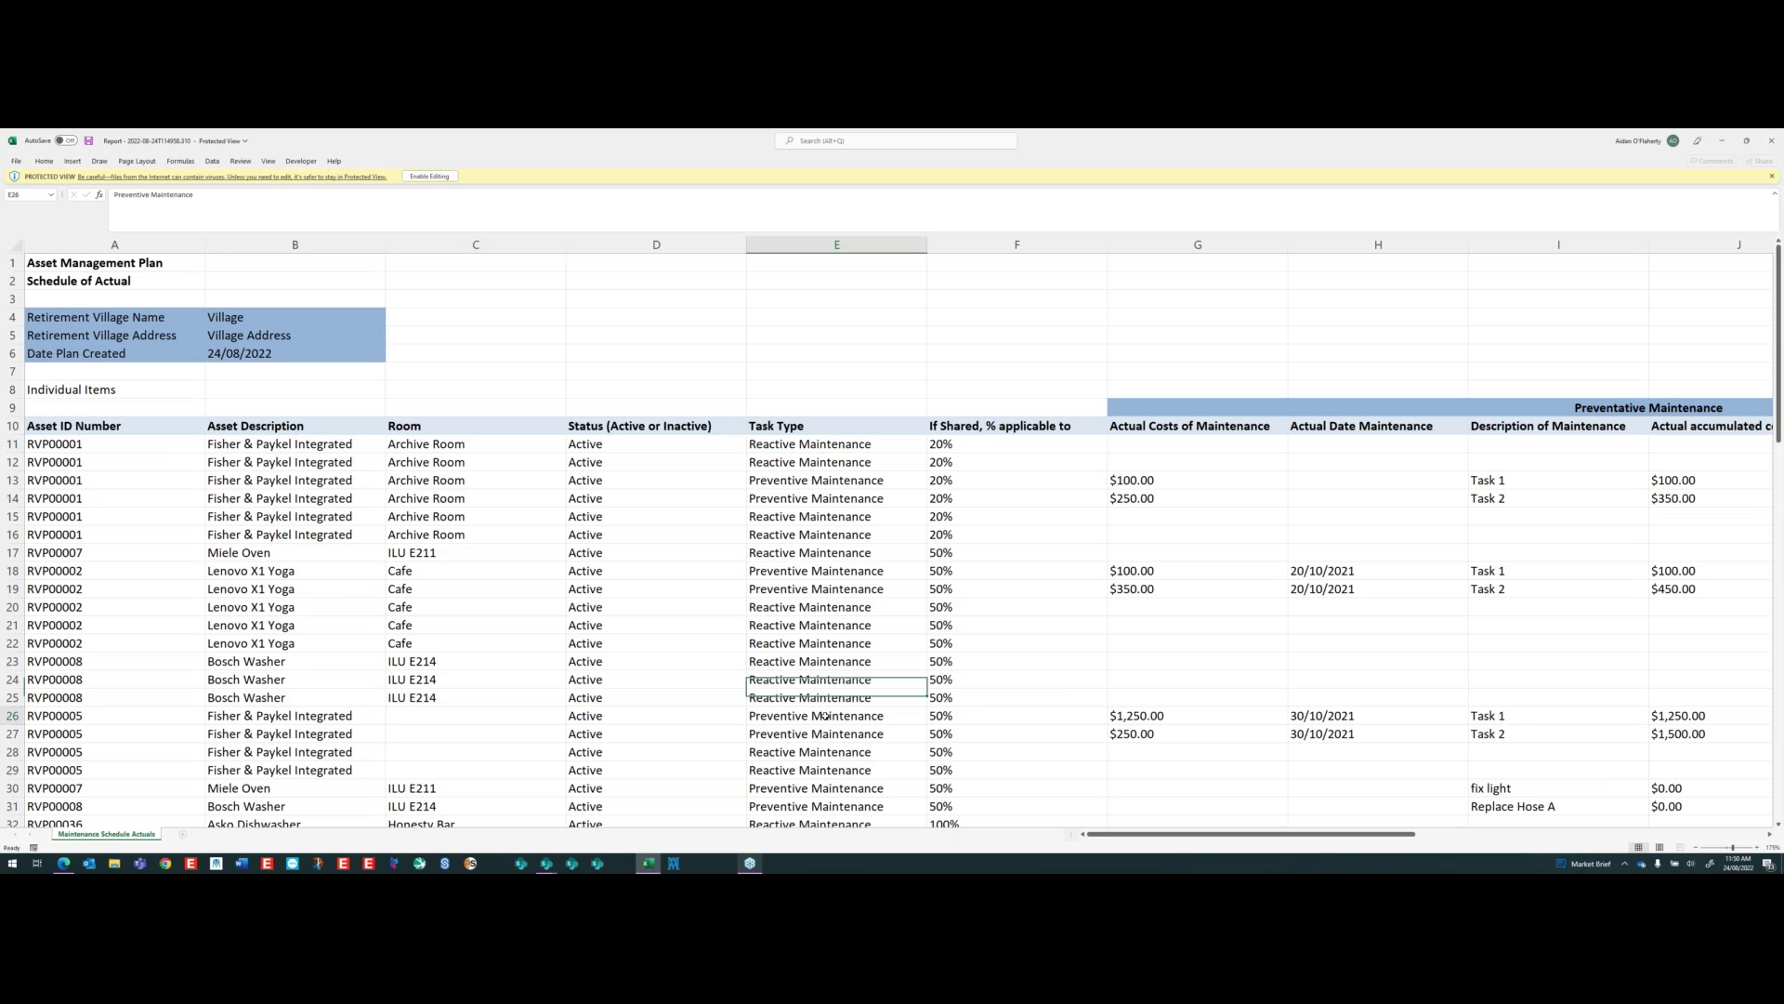
{"action": "left_click", "coordinate": [838, 714]}
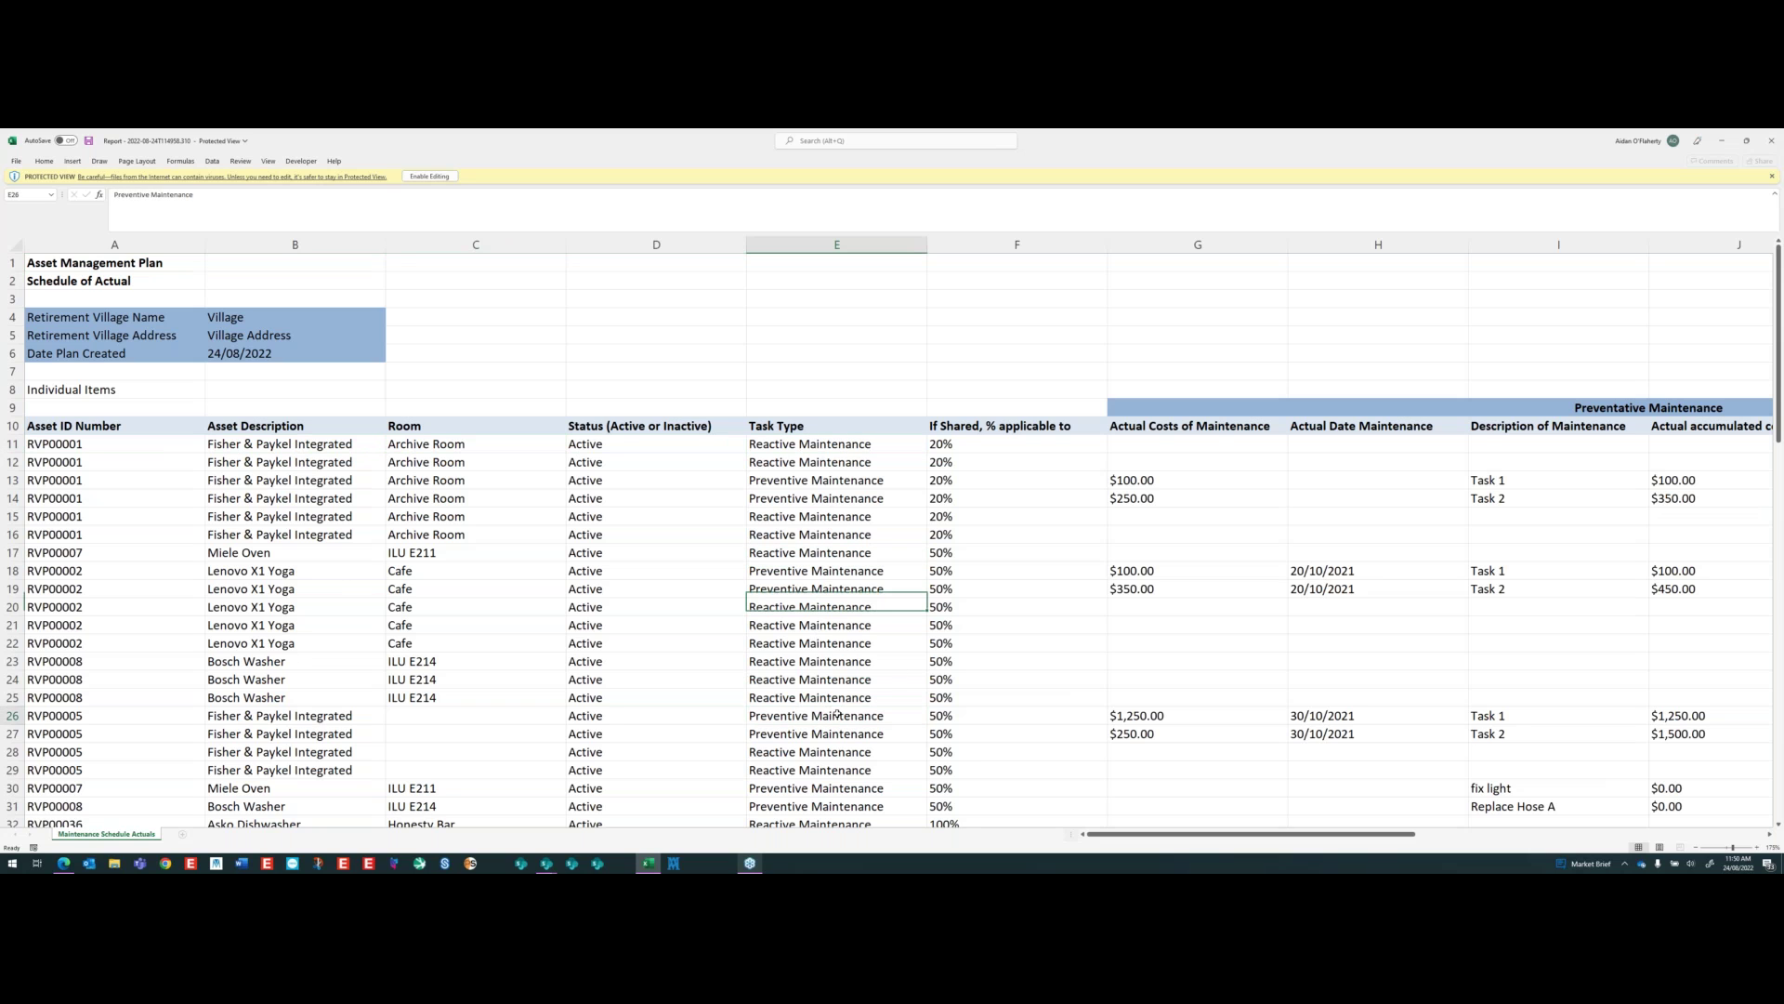
{"action": "left_click", "coordinate": [1085, 451]}
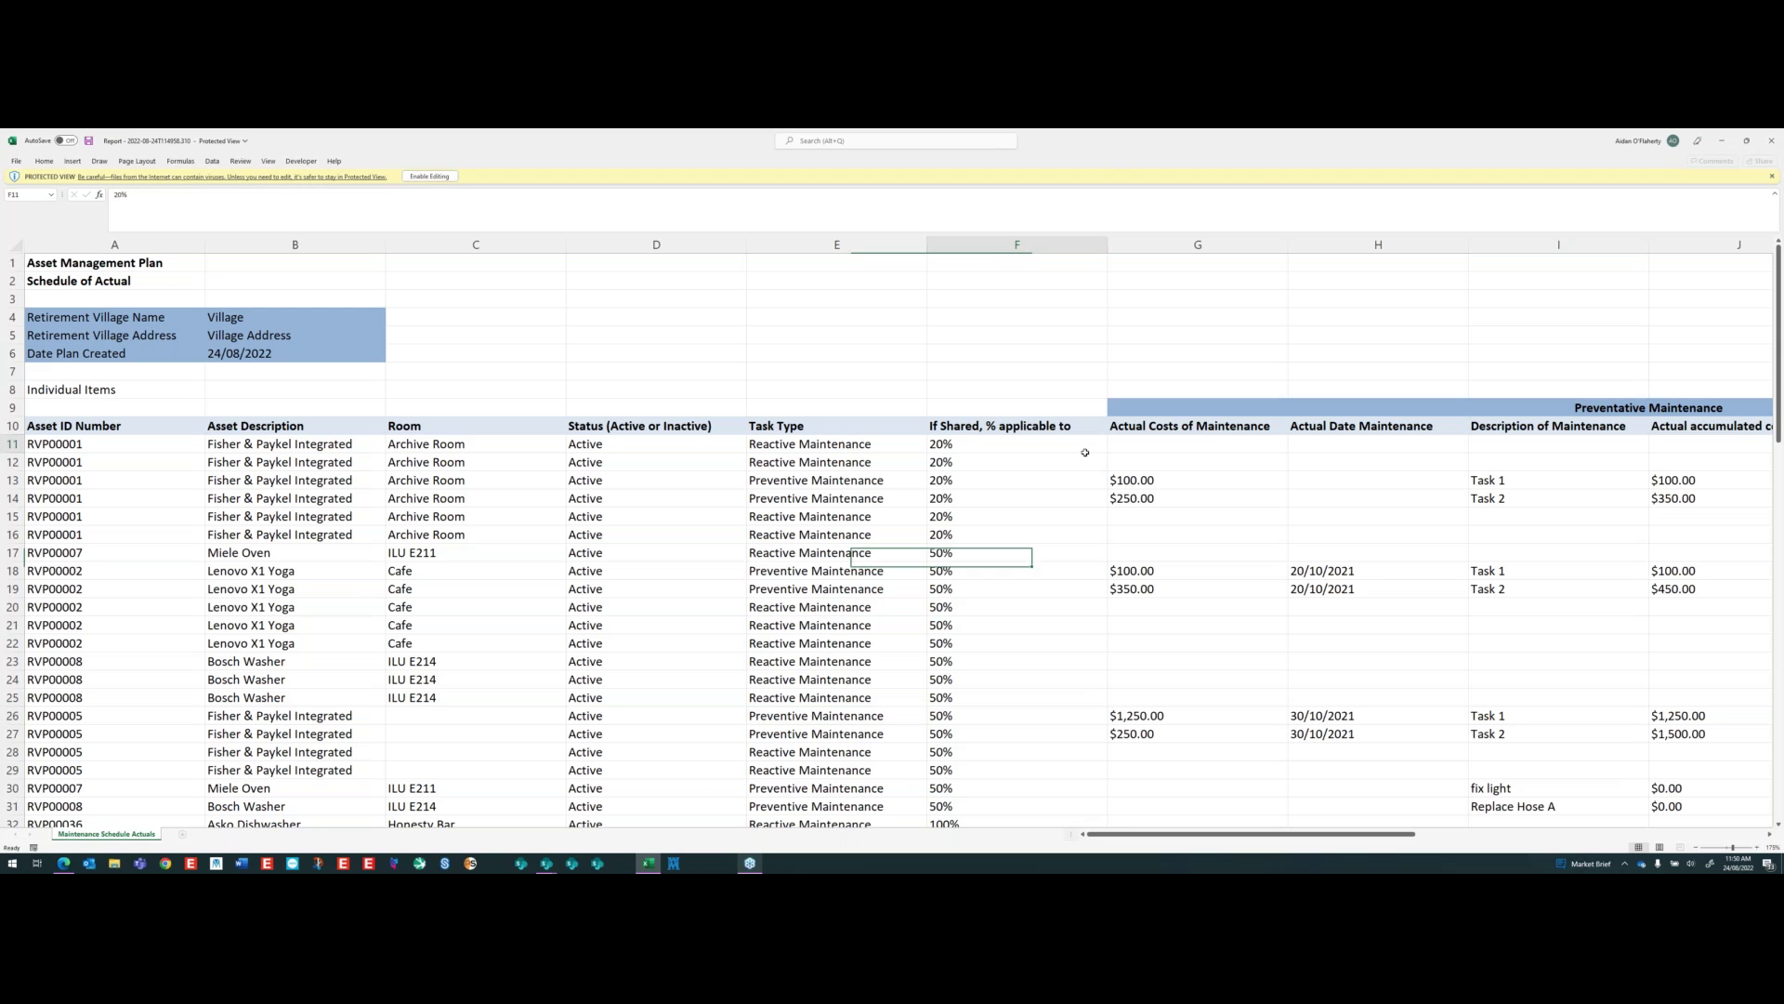
- Examine the Preventative Maintenance columns and compare the actual costs with the preventive task types for the Cafe and Archive Room assets
{"action": "key", "text": "Right"}
{"action": "key", "text": "Right"}
{"action": "key", "text": "Right"}
{"action": "key", "text": "Right"}
{"action": "key", "text": "Up"}
{"action": "key", "text": "Up"}
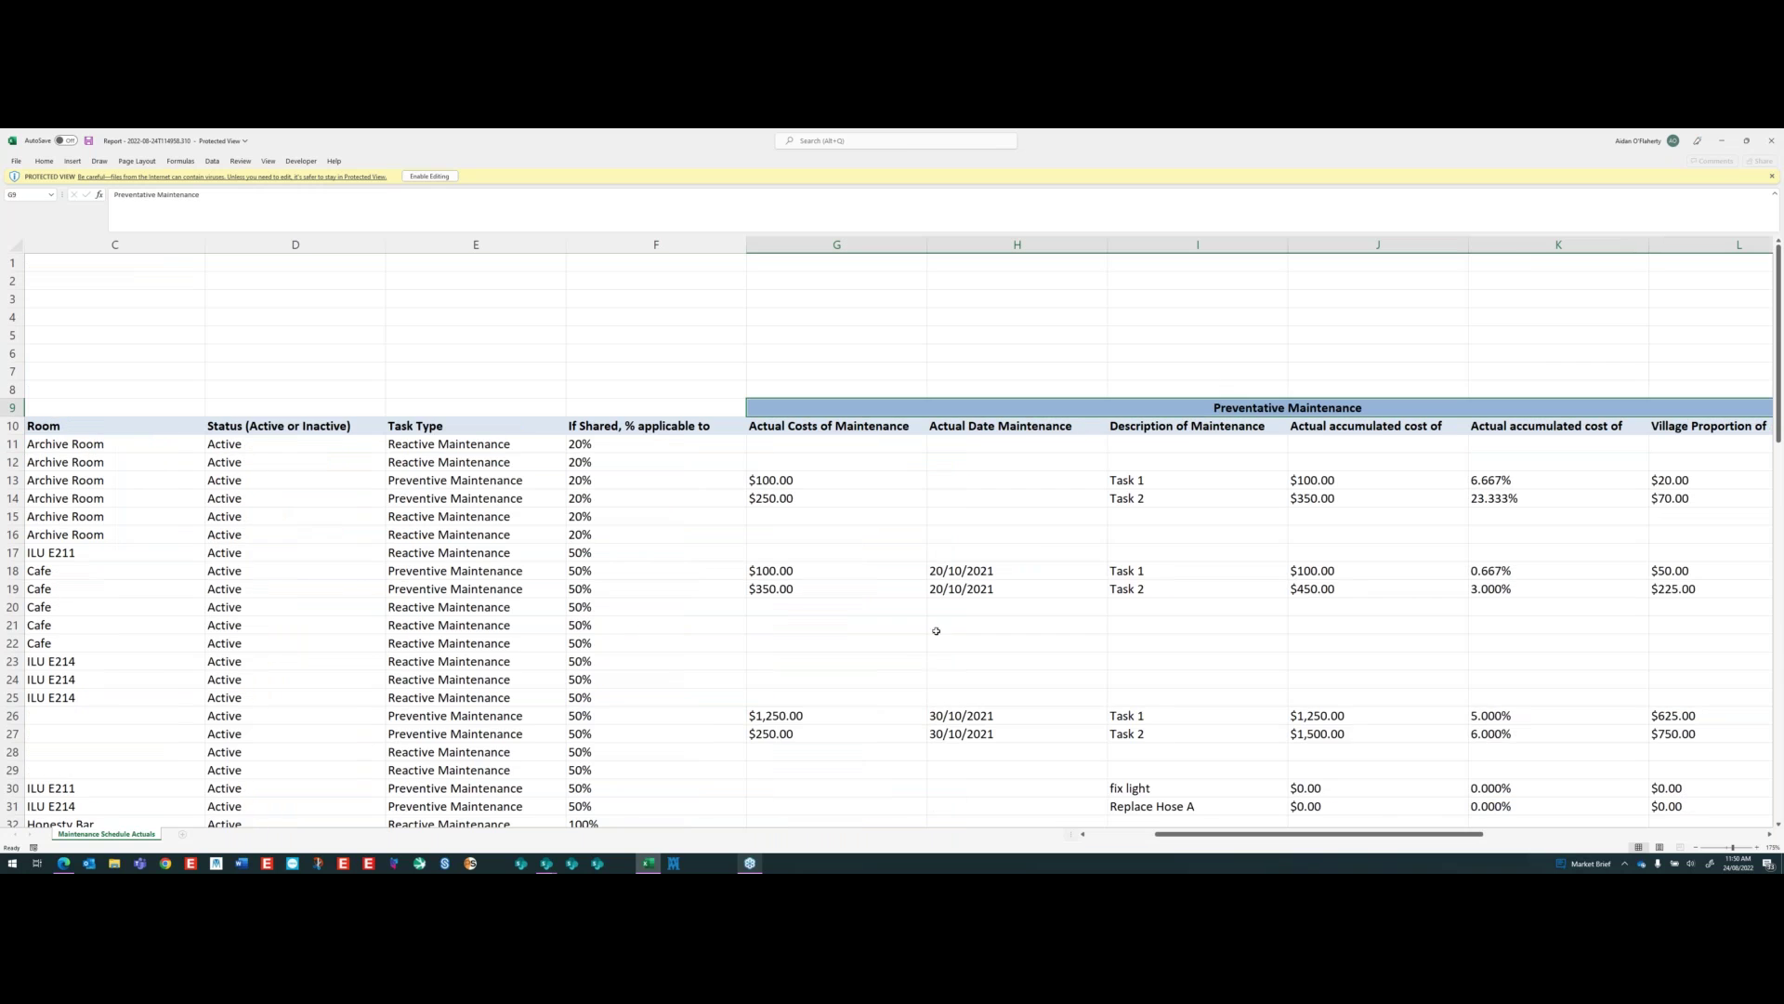
{"action": "left_click_drag", "start_coordinate": [797, 622], "coordinate": [1376, 662]}
{"action": "left_click", "coordinate": [470, 644]}
{"action": "key", "text": "Up"}
{"action": "key", "text": "Up"}
{"action": "key", "text": "Up"}
{"action": "key", "text": "Up"}
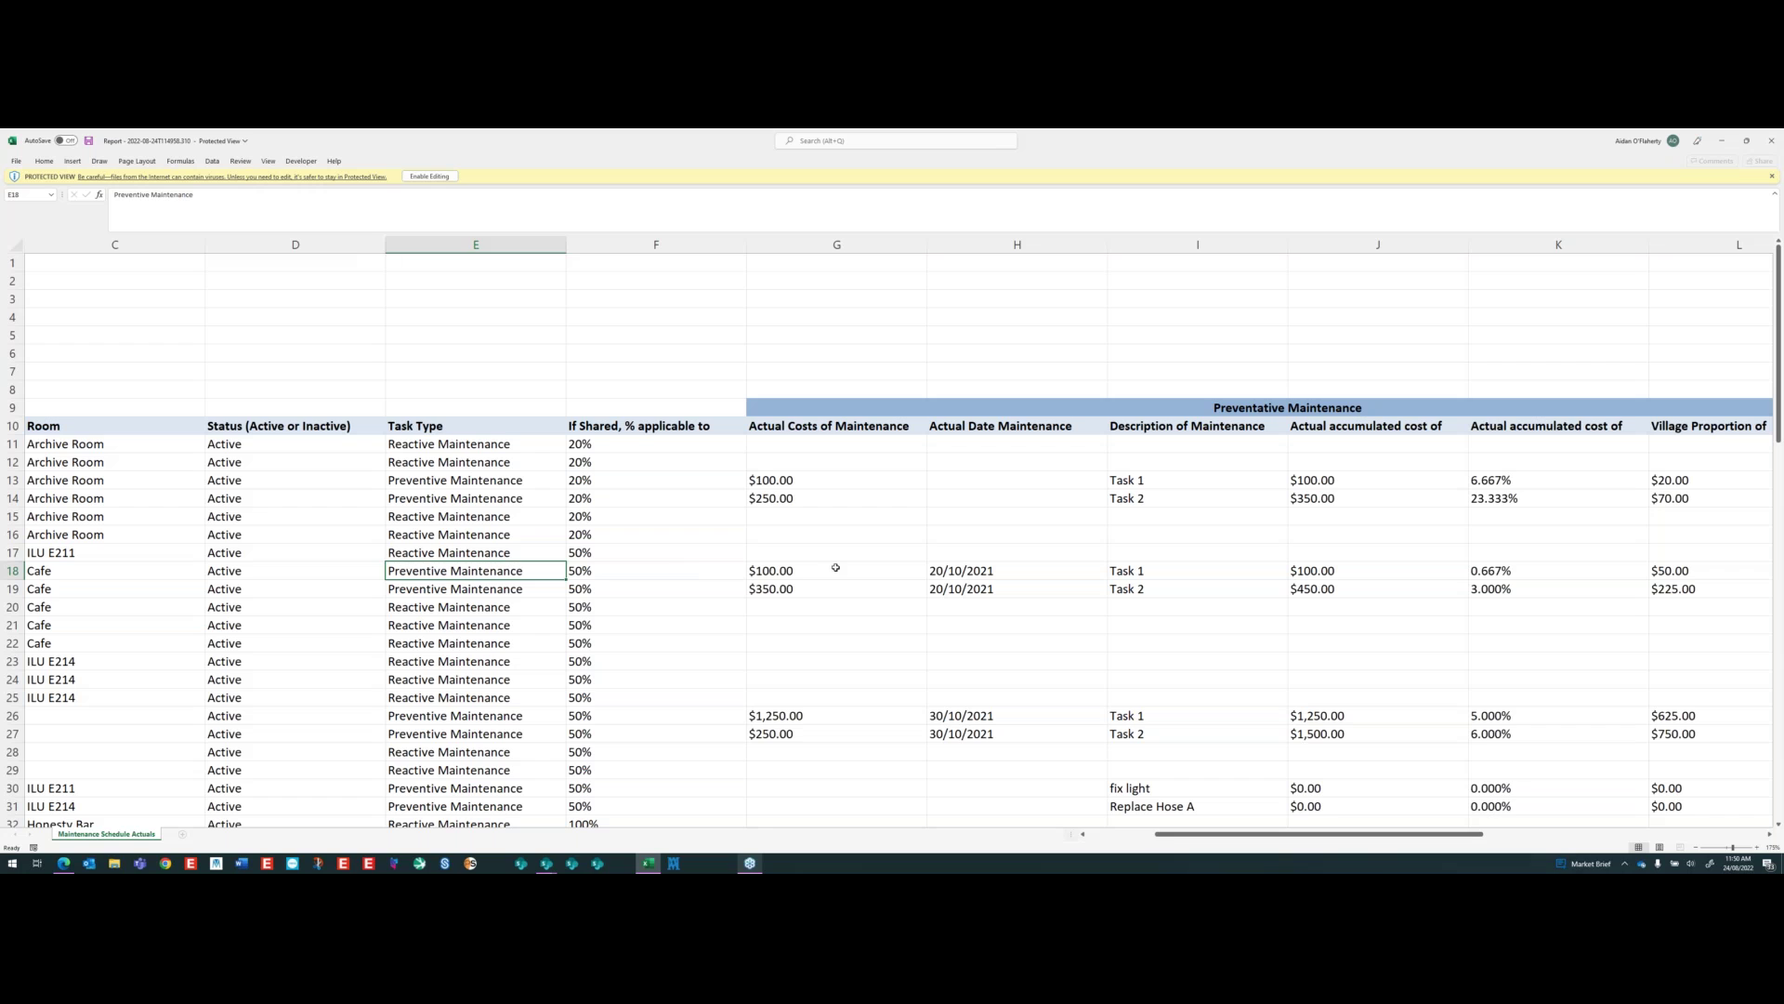
{"action": "left_click", "coordinate": [826, 567]}
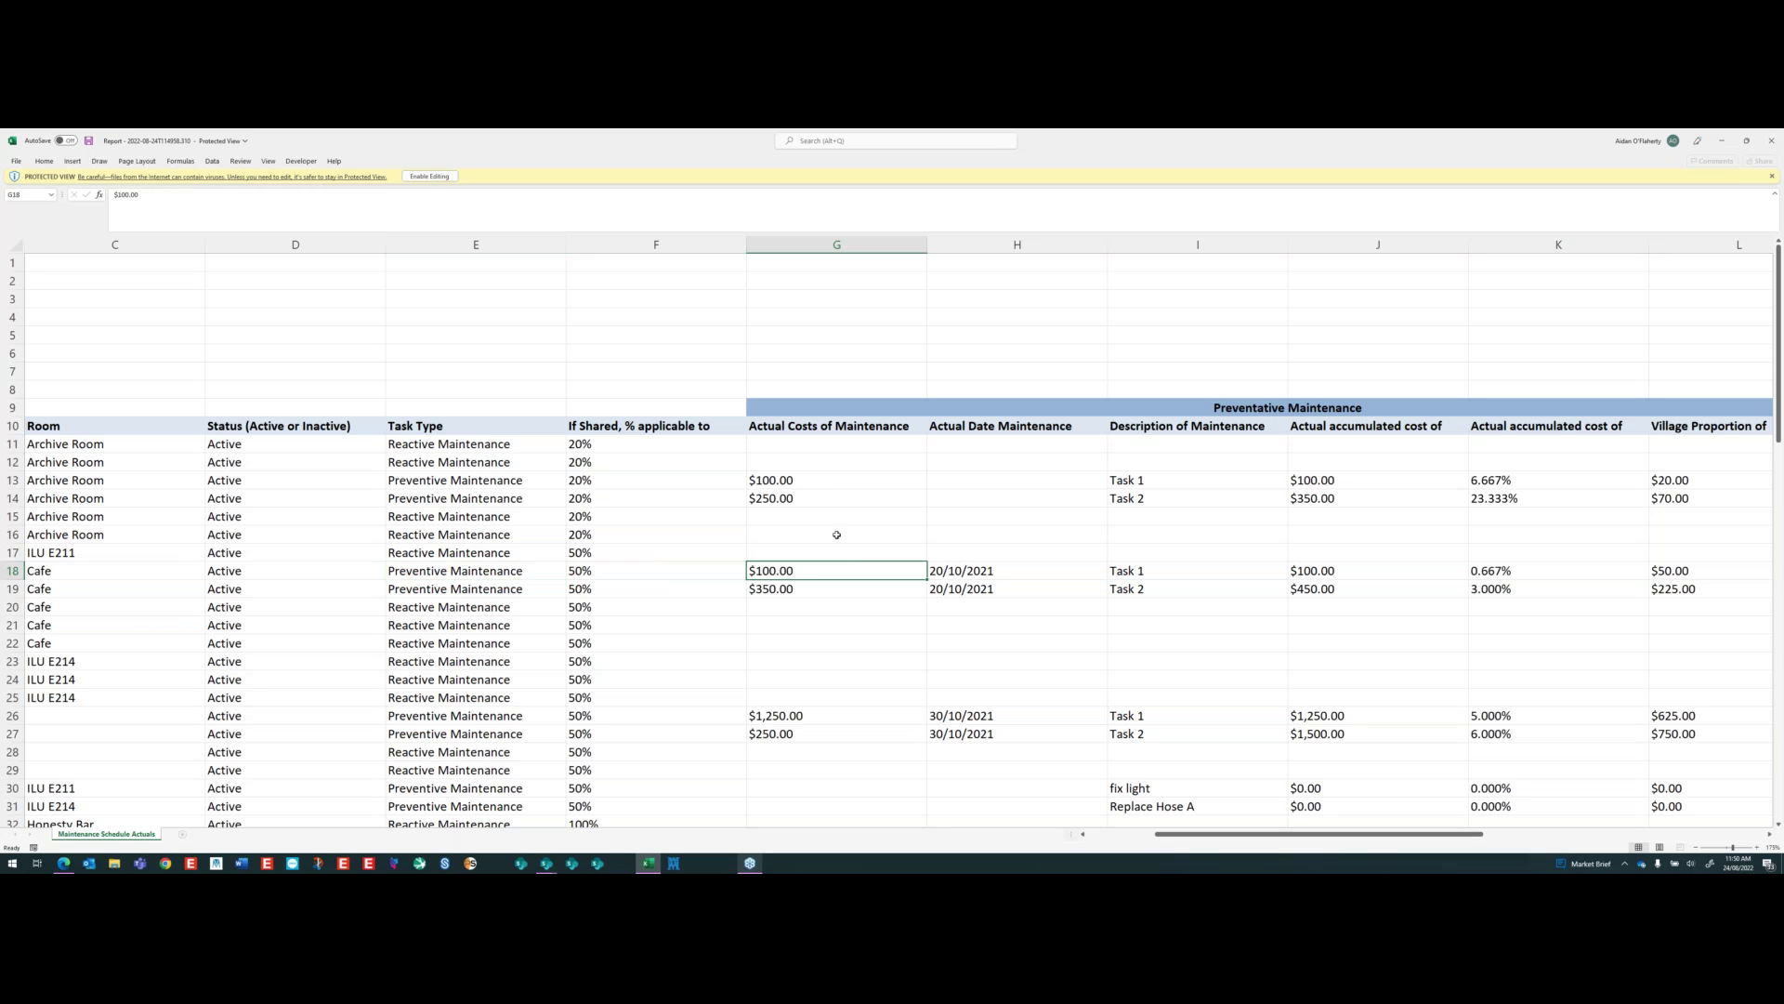
{"action": "left_click", "coordinate": [752, 484]}
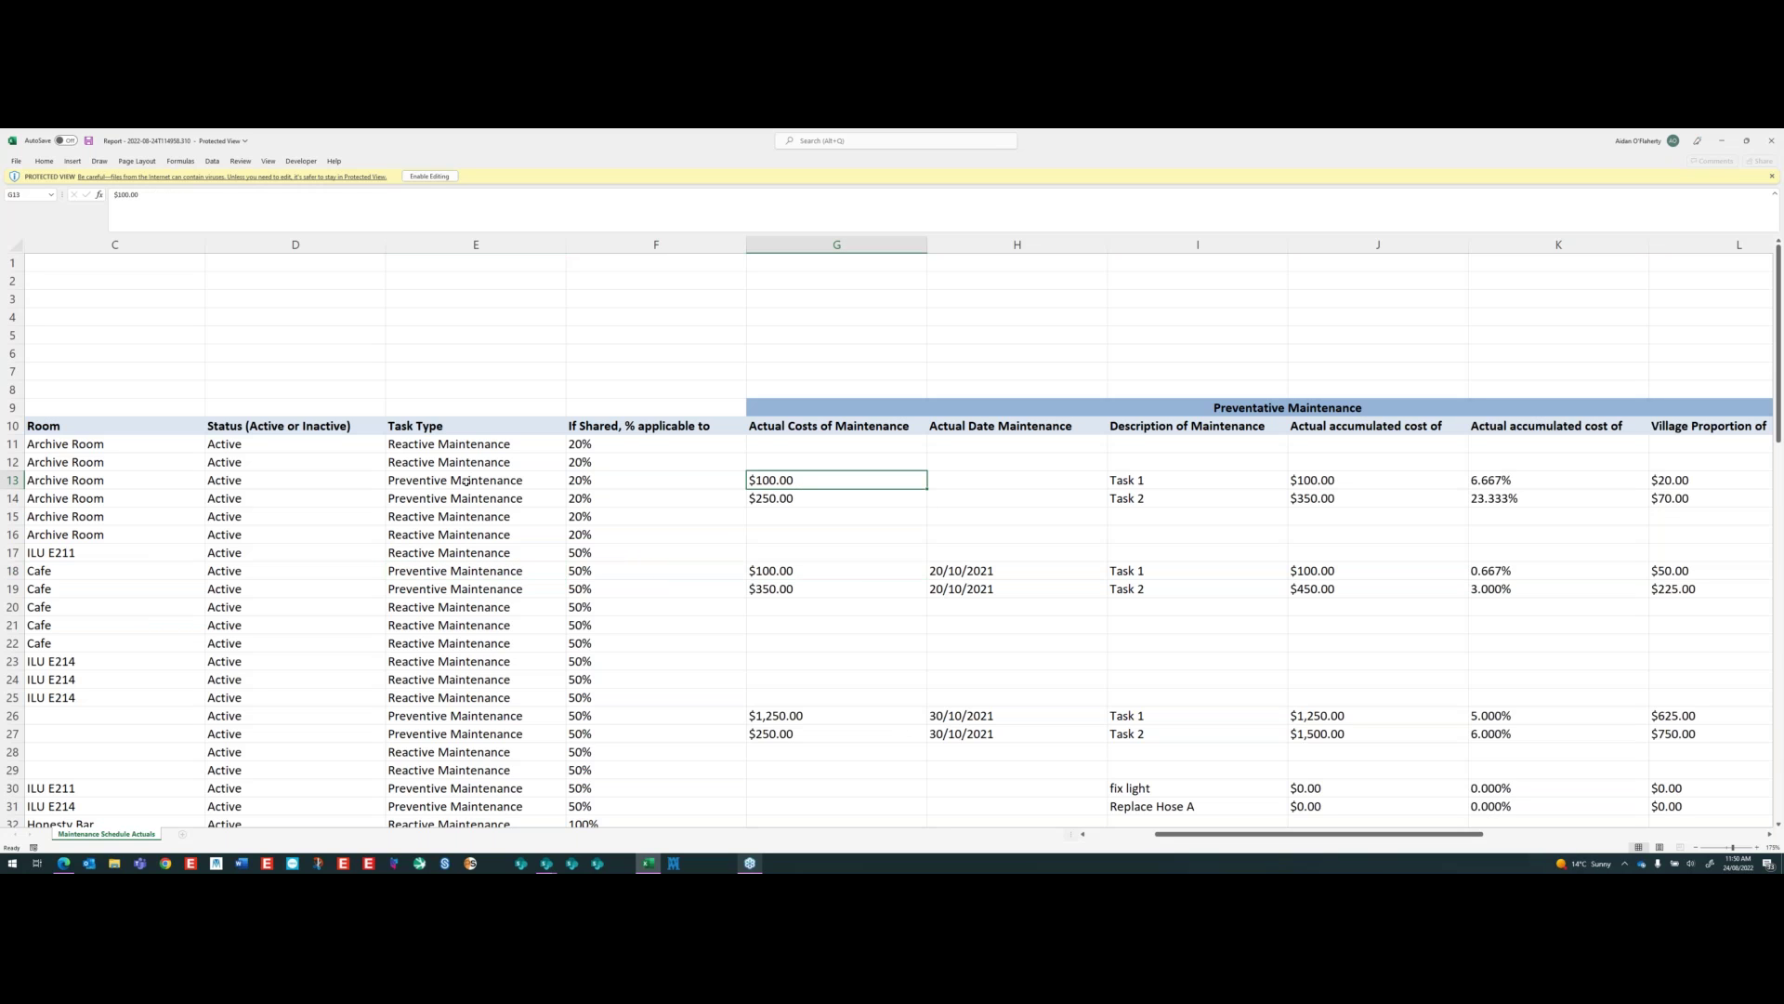
- Trace the Archive Room Fisher & Paykel fridge's first preventive task from its asset details across to its maintenance description and accumulated costs
{"action": "mouse_move", "coordinate": [80, 480]}
{"action": "left_mouse_down"}
{"action": "mouse_move", "coordinate": [4, 477]}
{"action": "mouse_move", "coordinate": [56, 480]}
{"action": "left_mouse_up"}
{"action": "left_click", "coordinate": [328, 481]}
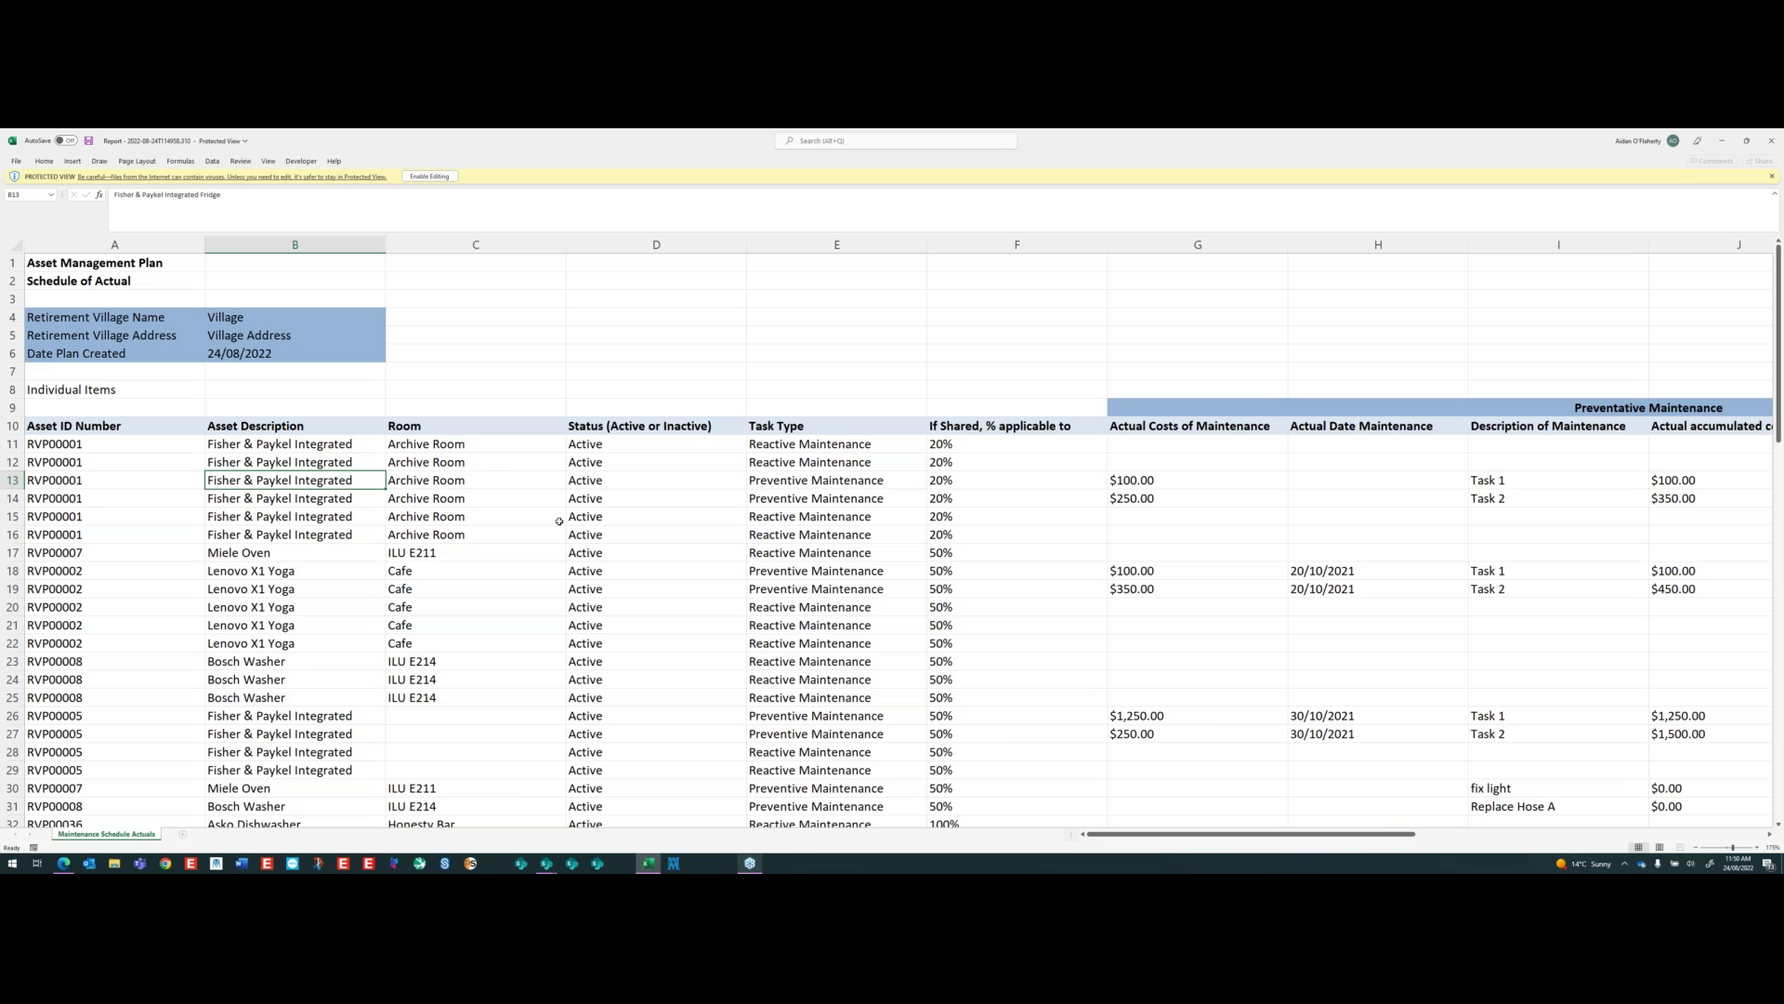
{"action": "key", "text": "Right"}
{"action": "key", "text": "Right"}
{"action": "key", "text": "Right"}
{"action": "key", "text": "Right"}
{"action": "key", "text": "Right"}
{"action": "key", "text": "Right"}
{"action": "key", "text": "Right"}
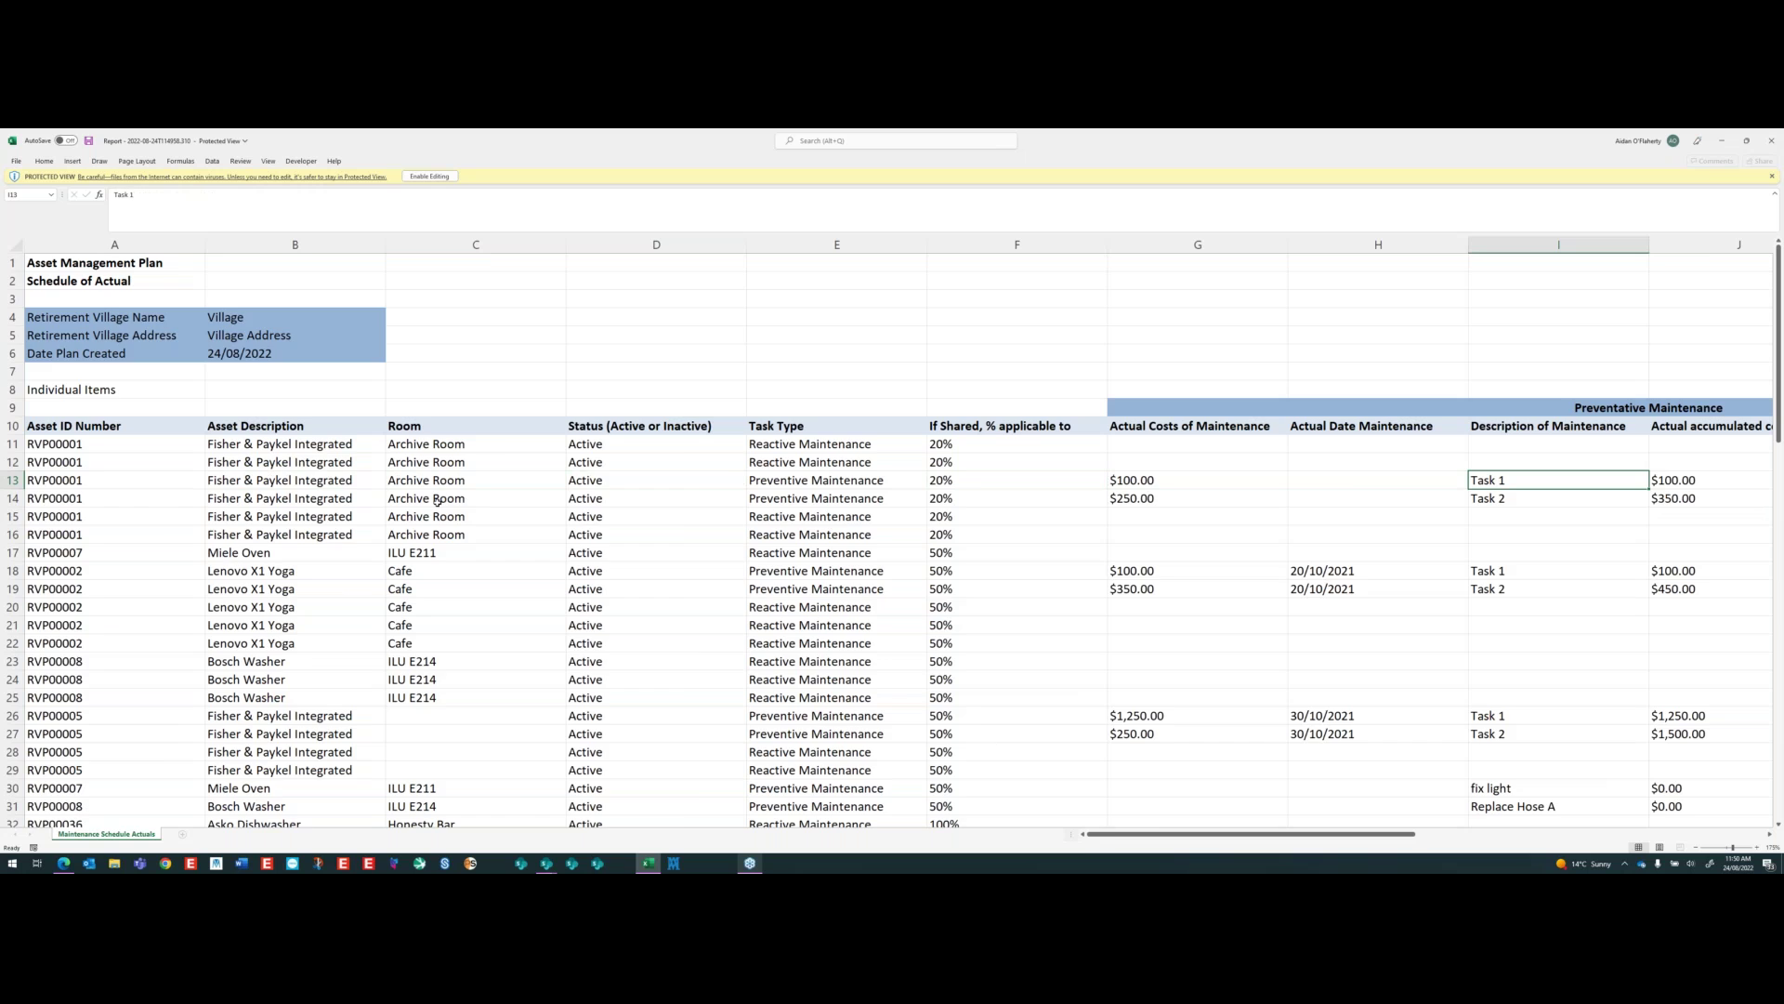
{"action": "key", "text": "Right"}
{"action": "key", "text": "Right"}
- Check the actual and accumulated costs, accumulated percentages and village proportion for the Archive Room fridge's preventive Task 1 and Task 2
{"action": "left_click", "coordinate": [848, 480]}
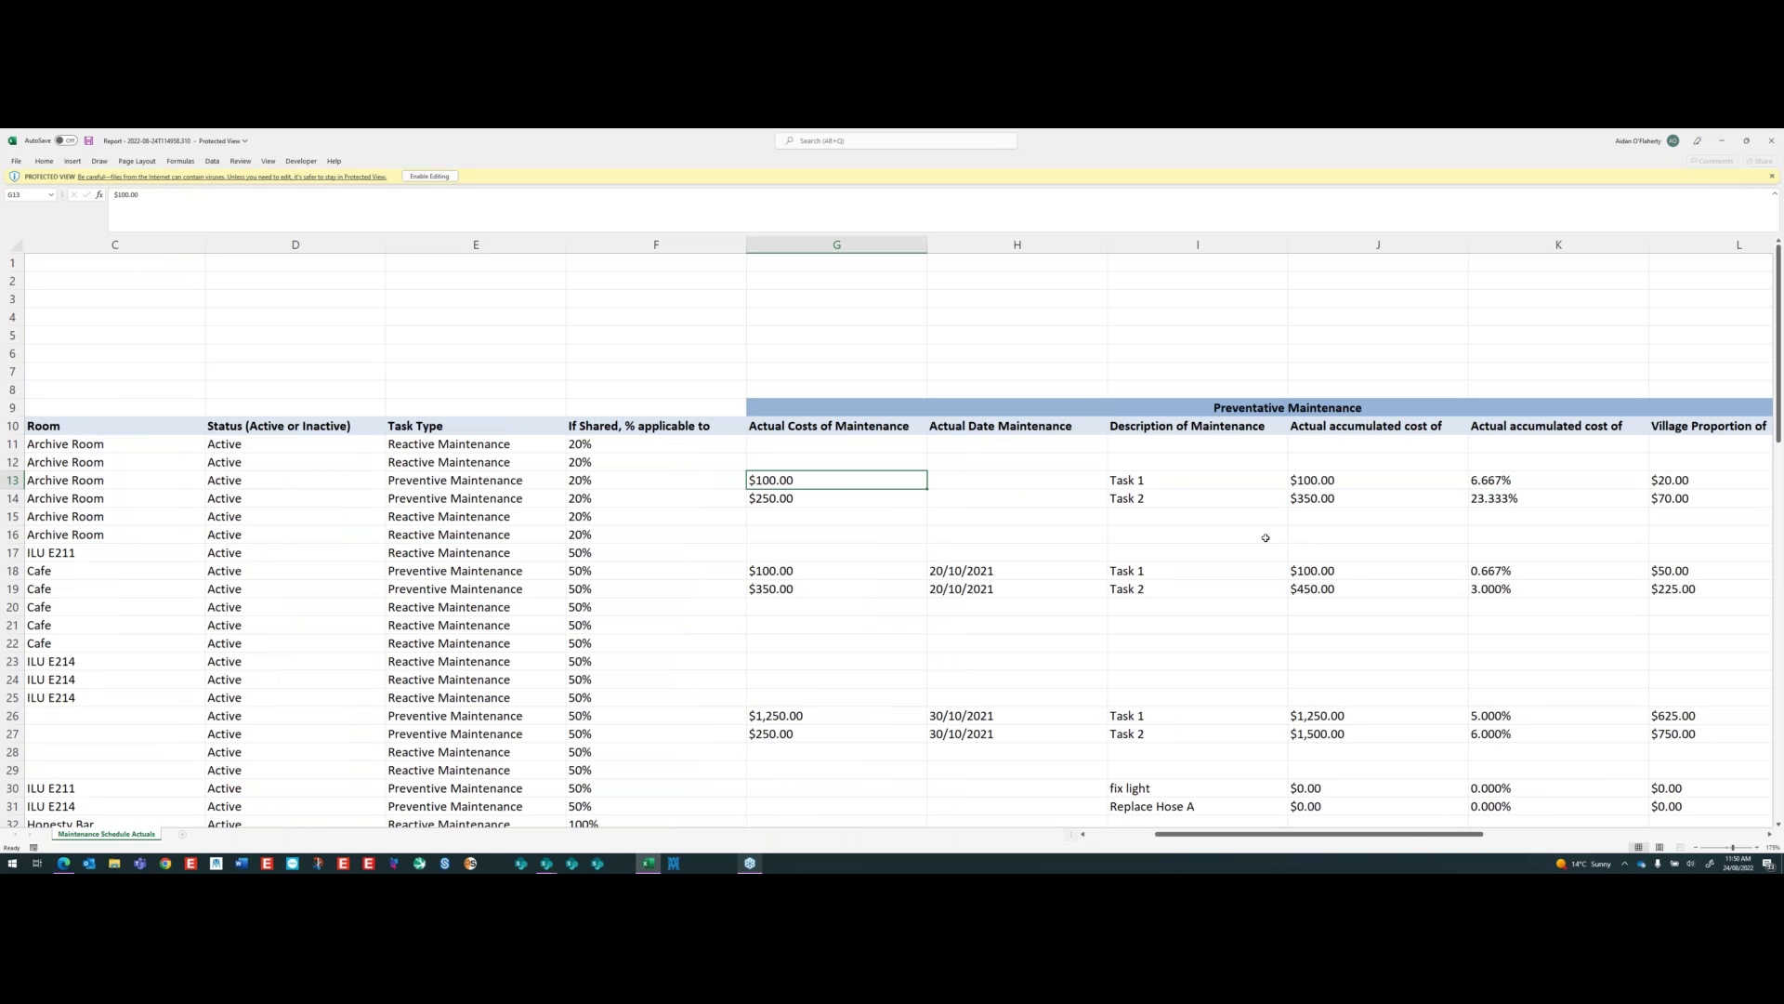
{"action": "key", "text": "Right"}
{"action": "key", "text": "Right"}
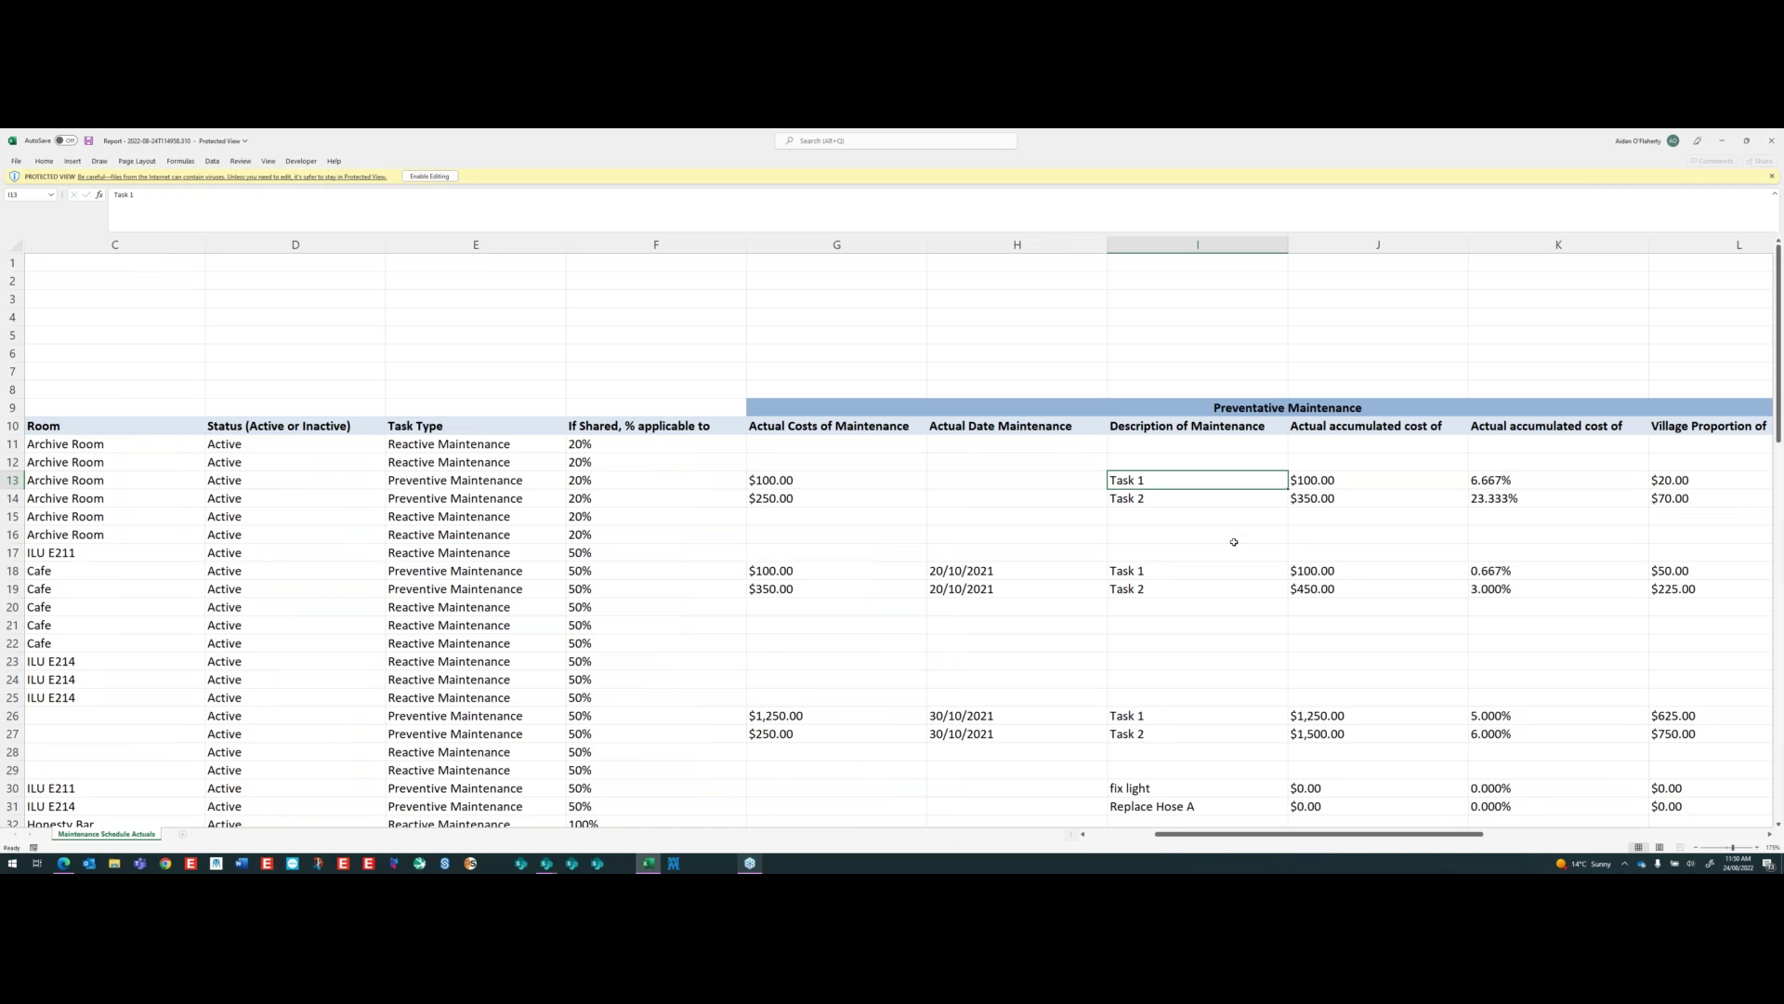
{"action": "left_click", "coordinate": [1387, 490]}
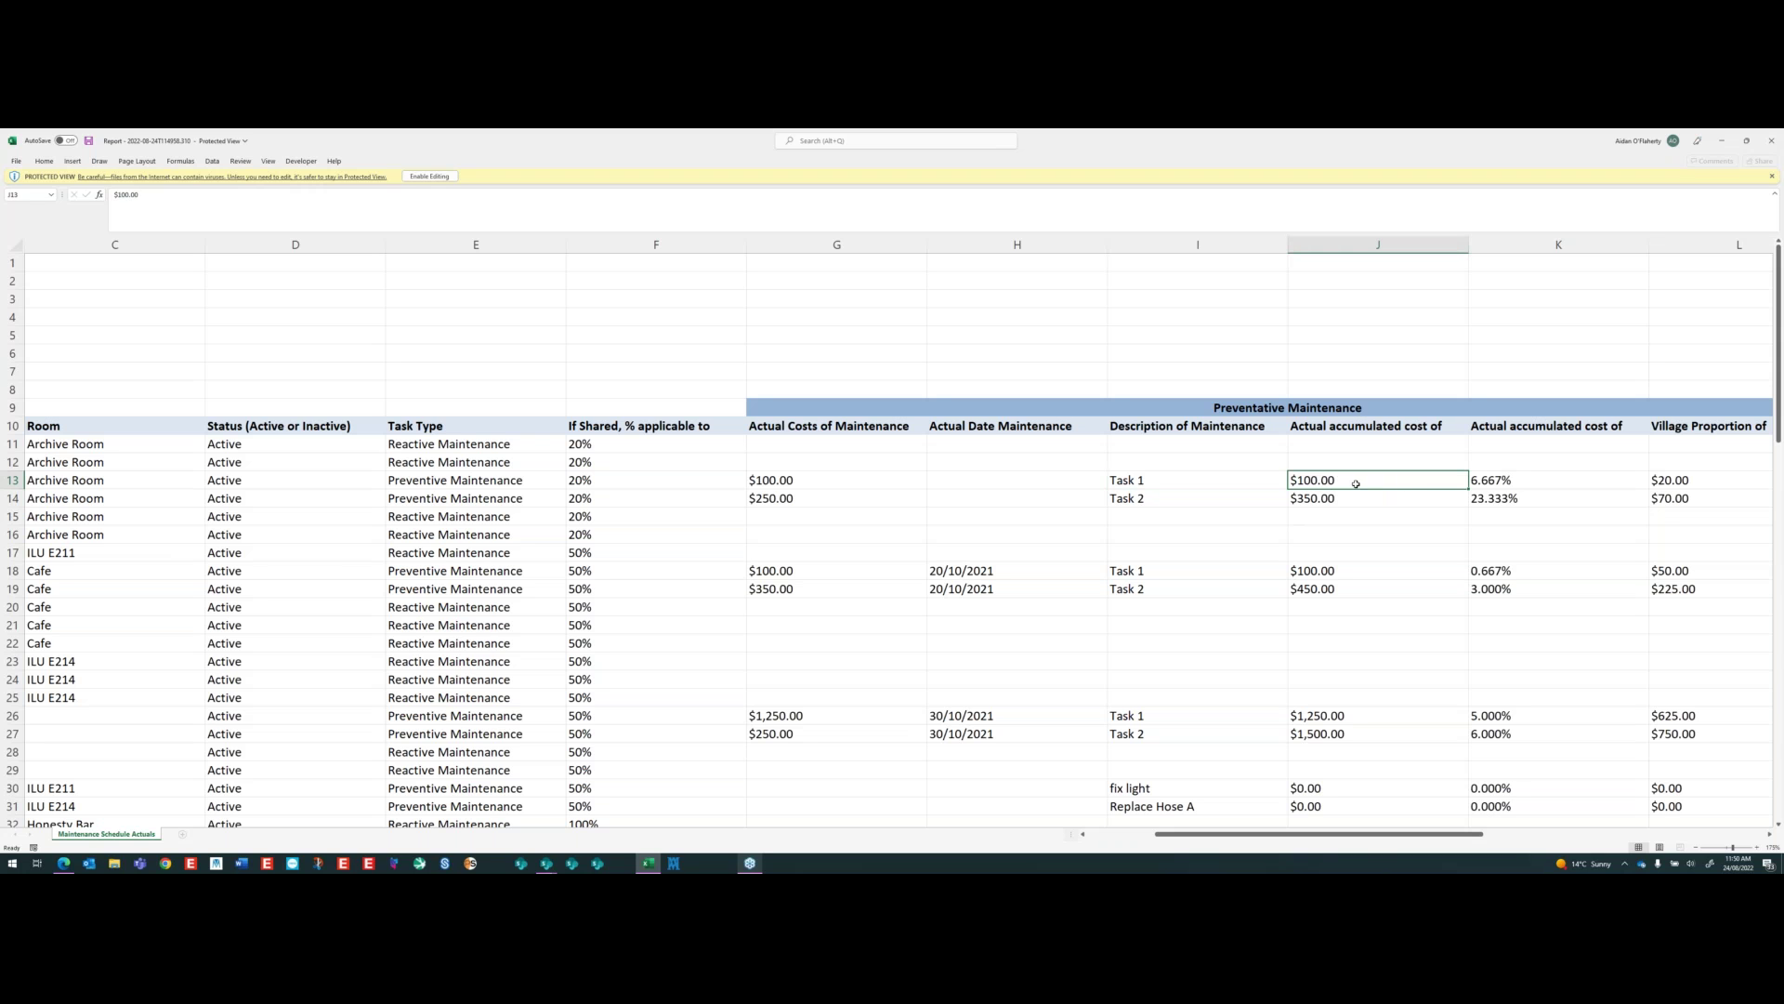
{"action": "key", "text": "Right"}
{"action": "key", "text": "Right"}
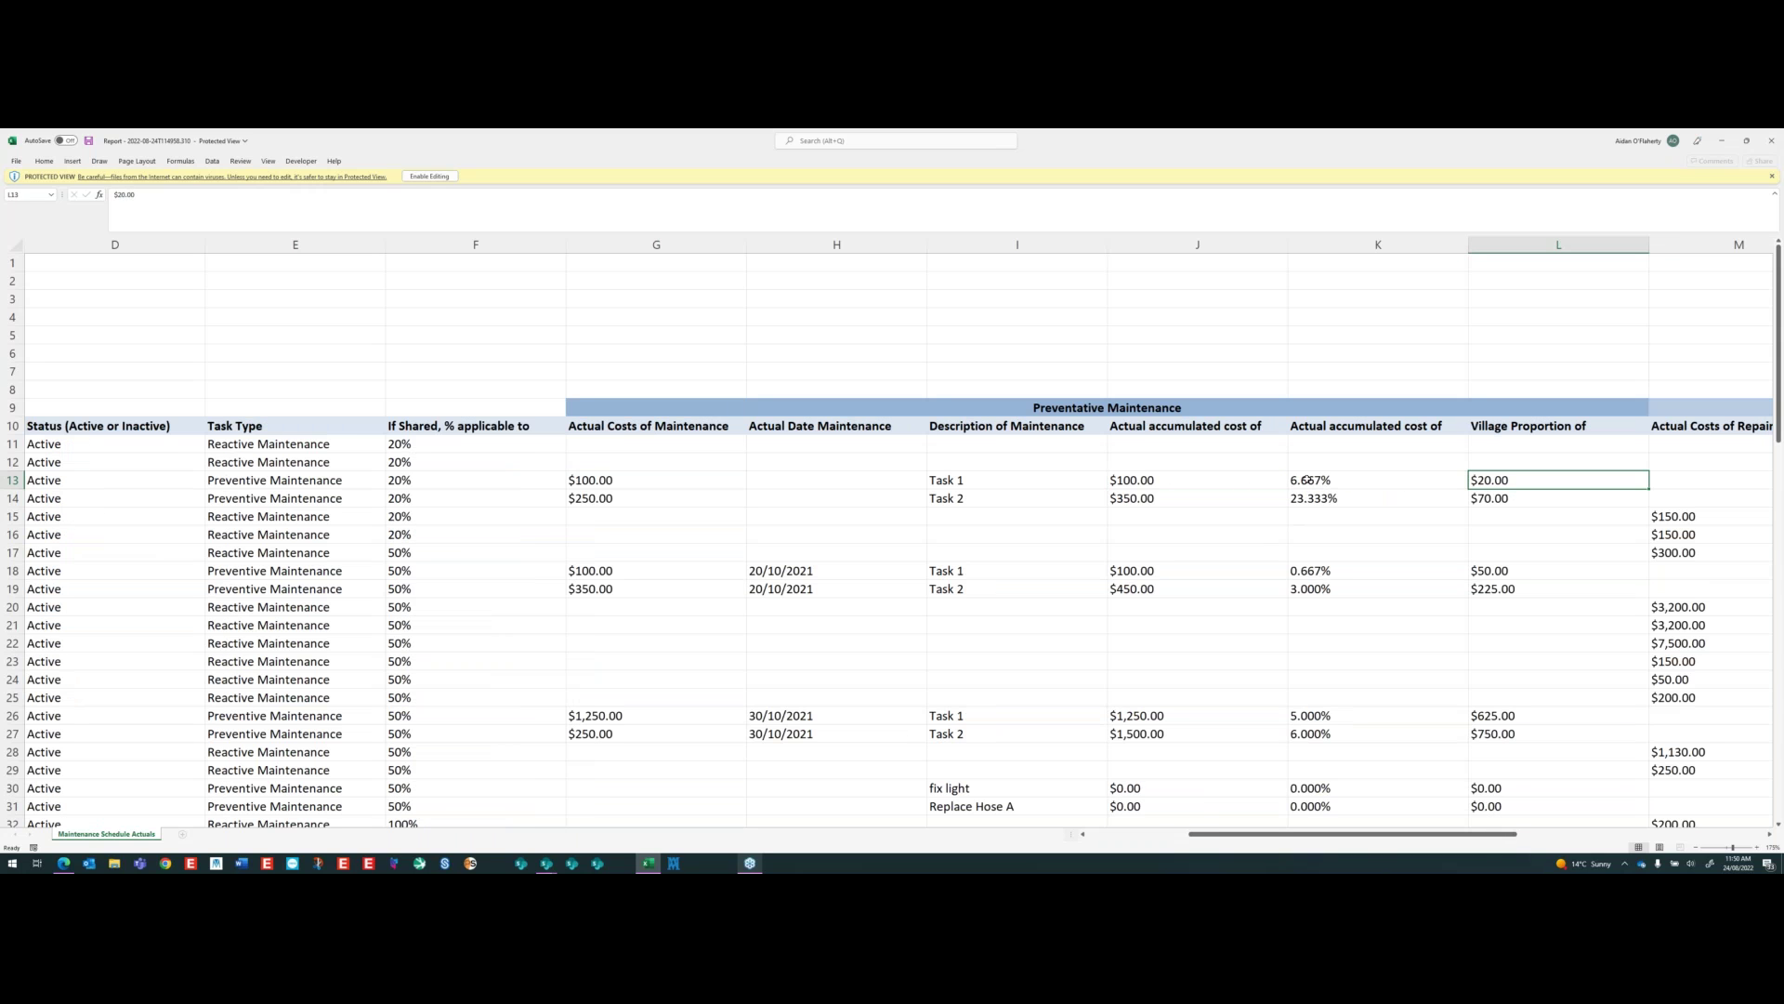
{"action": "left_click", "coordinate": [1308, 480]}
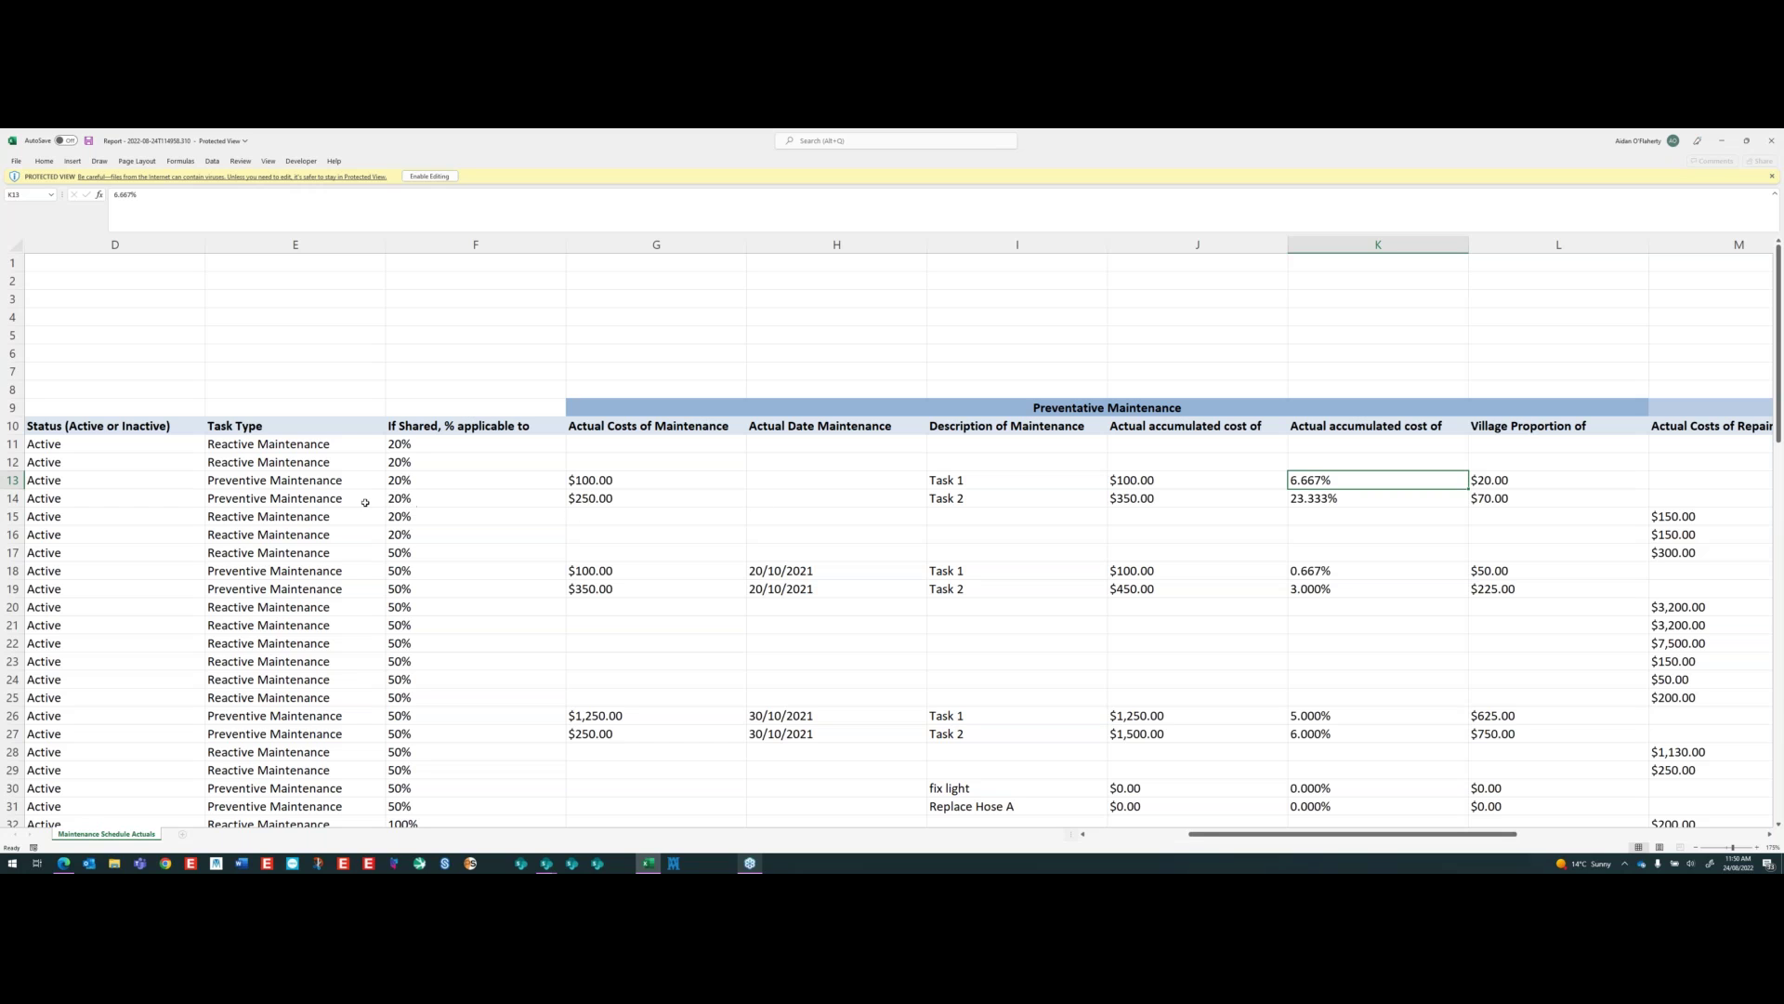
{"action": "left_click", "coordinate": [619, 500]}
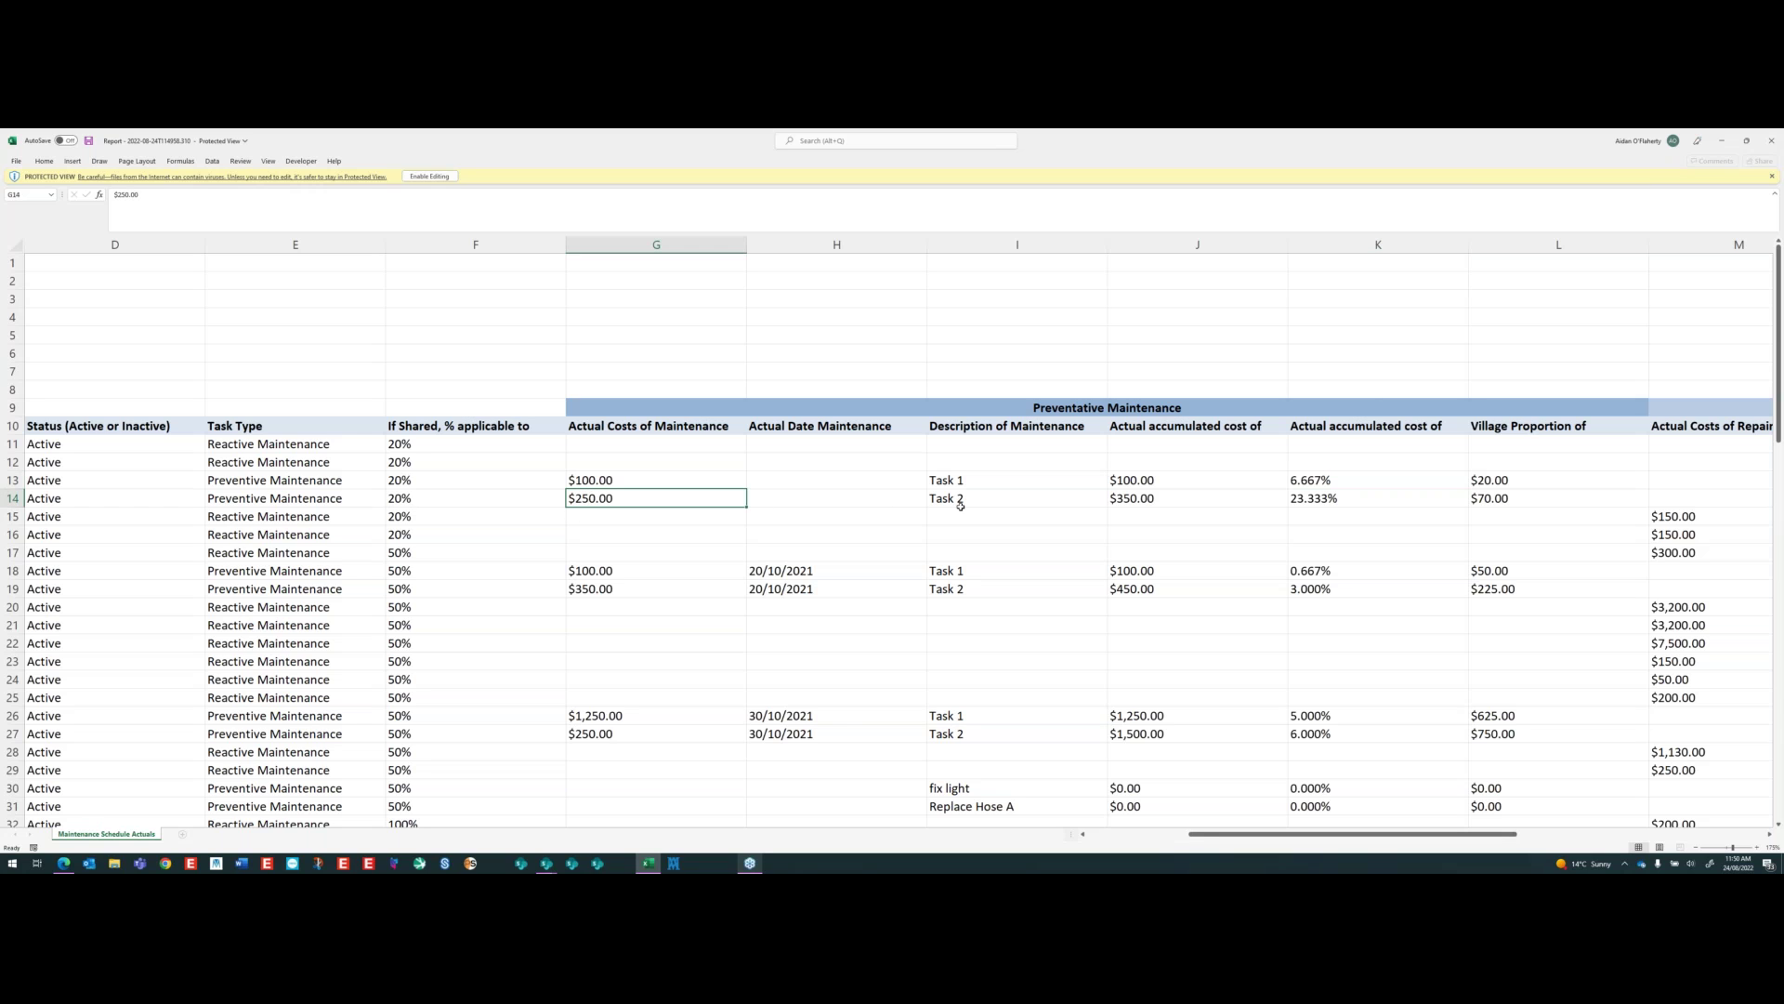
{"action": "left_click", "coordinate": [1160, 502]}
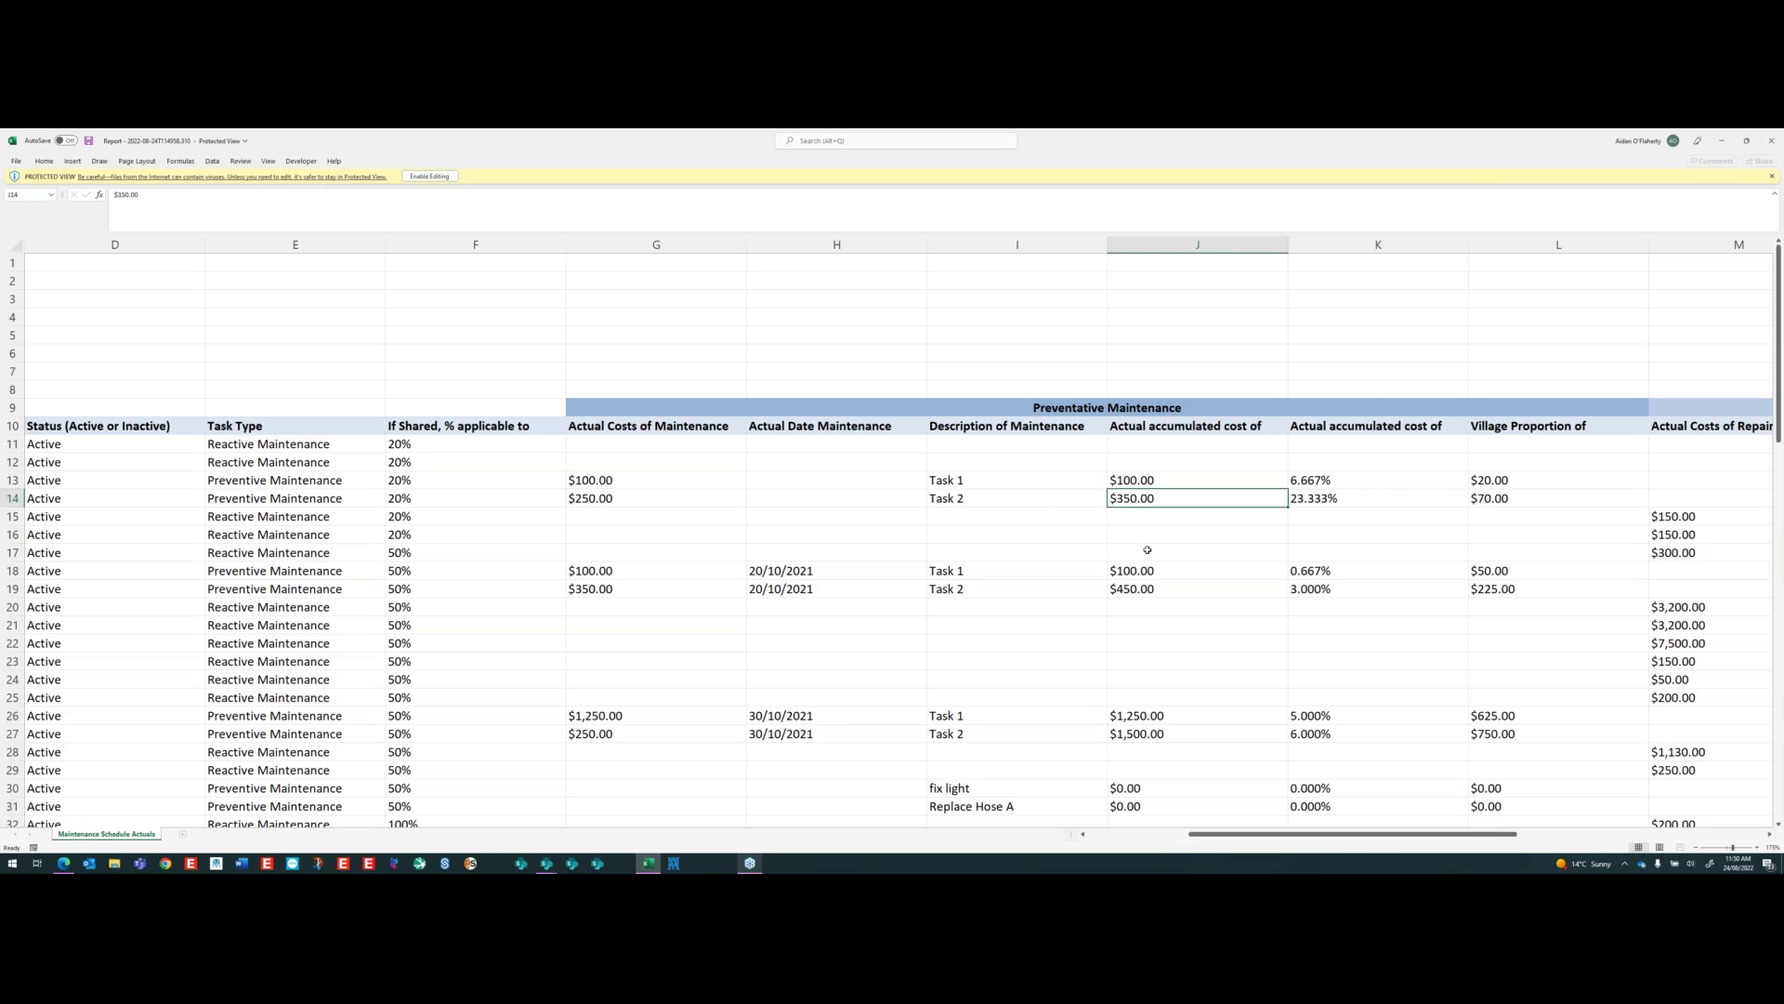
{"action": "key", "text": "Right"}
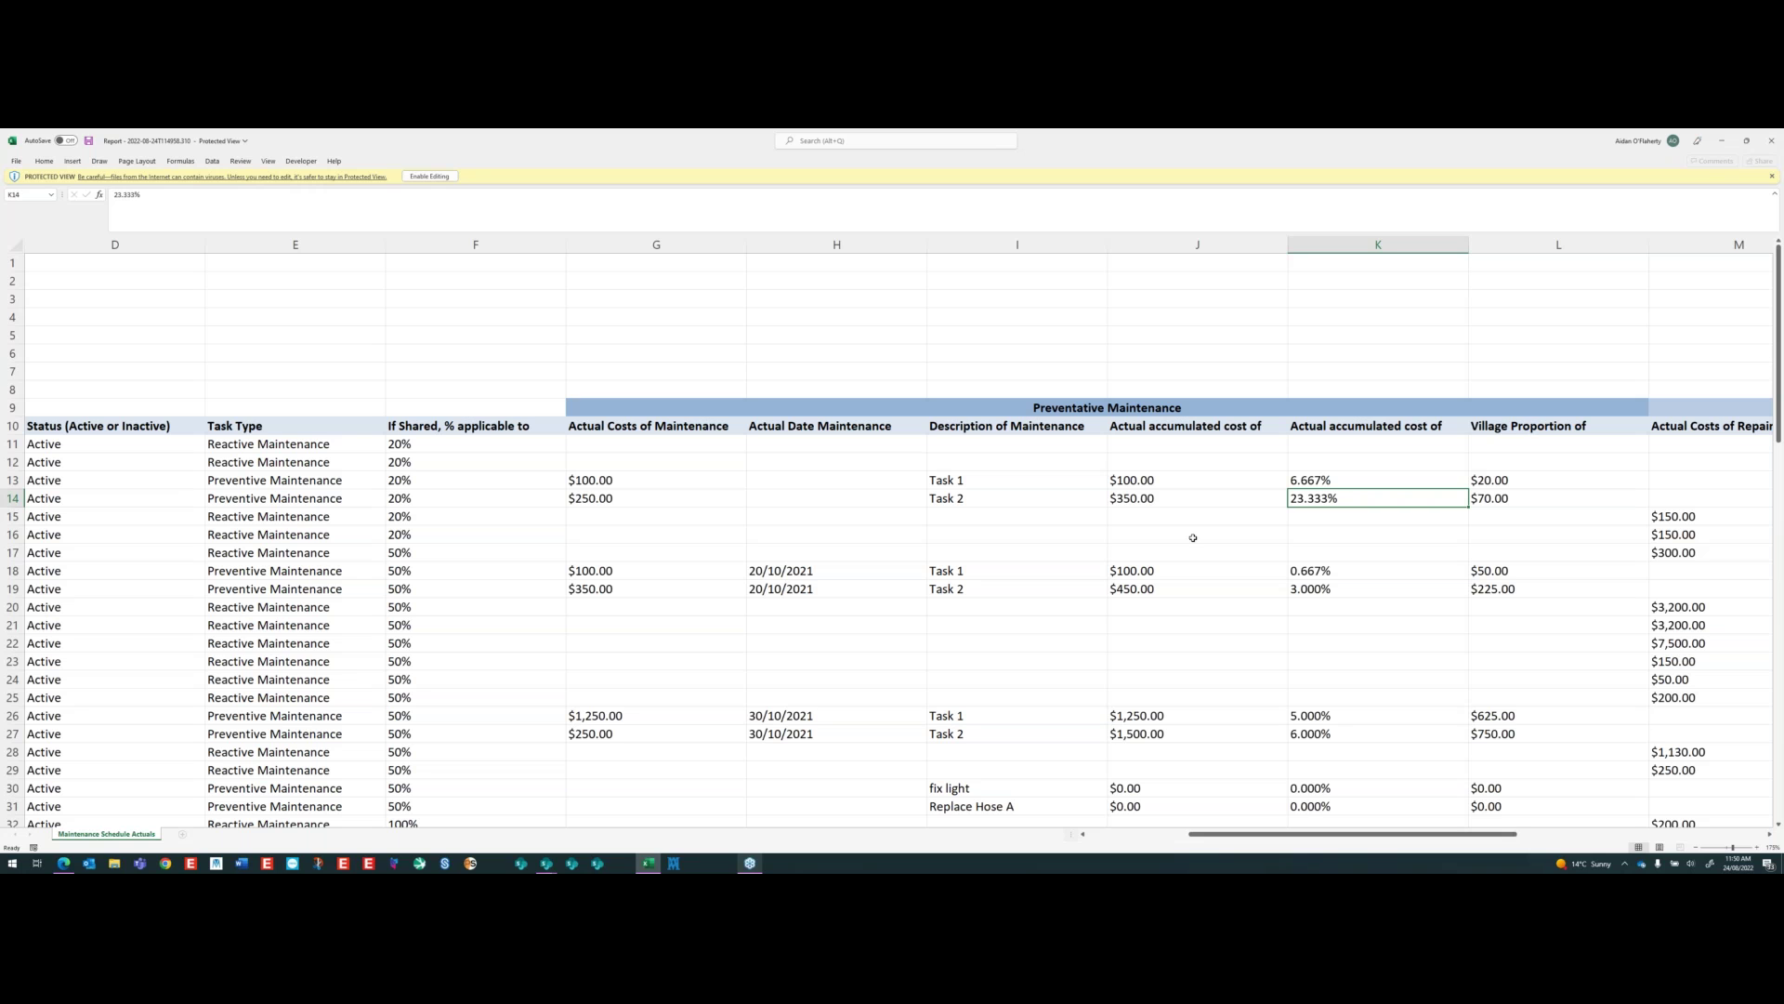
- Review the actual repair costs, repair dates and repair descriptions in the Reactive Maintenance section, following the Miele Oven's row
{"action": "scroll", "coordinate": [1097, 580], "scroll_direction": "down", "scroll_amount": 1}
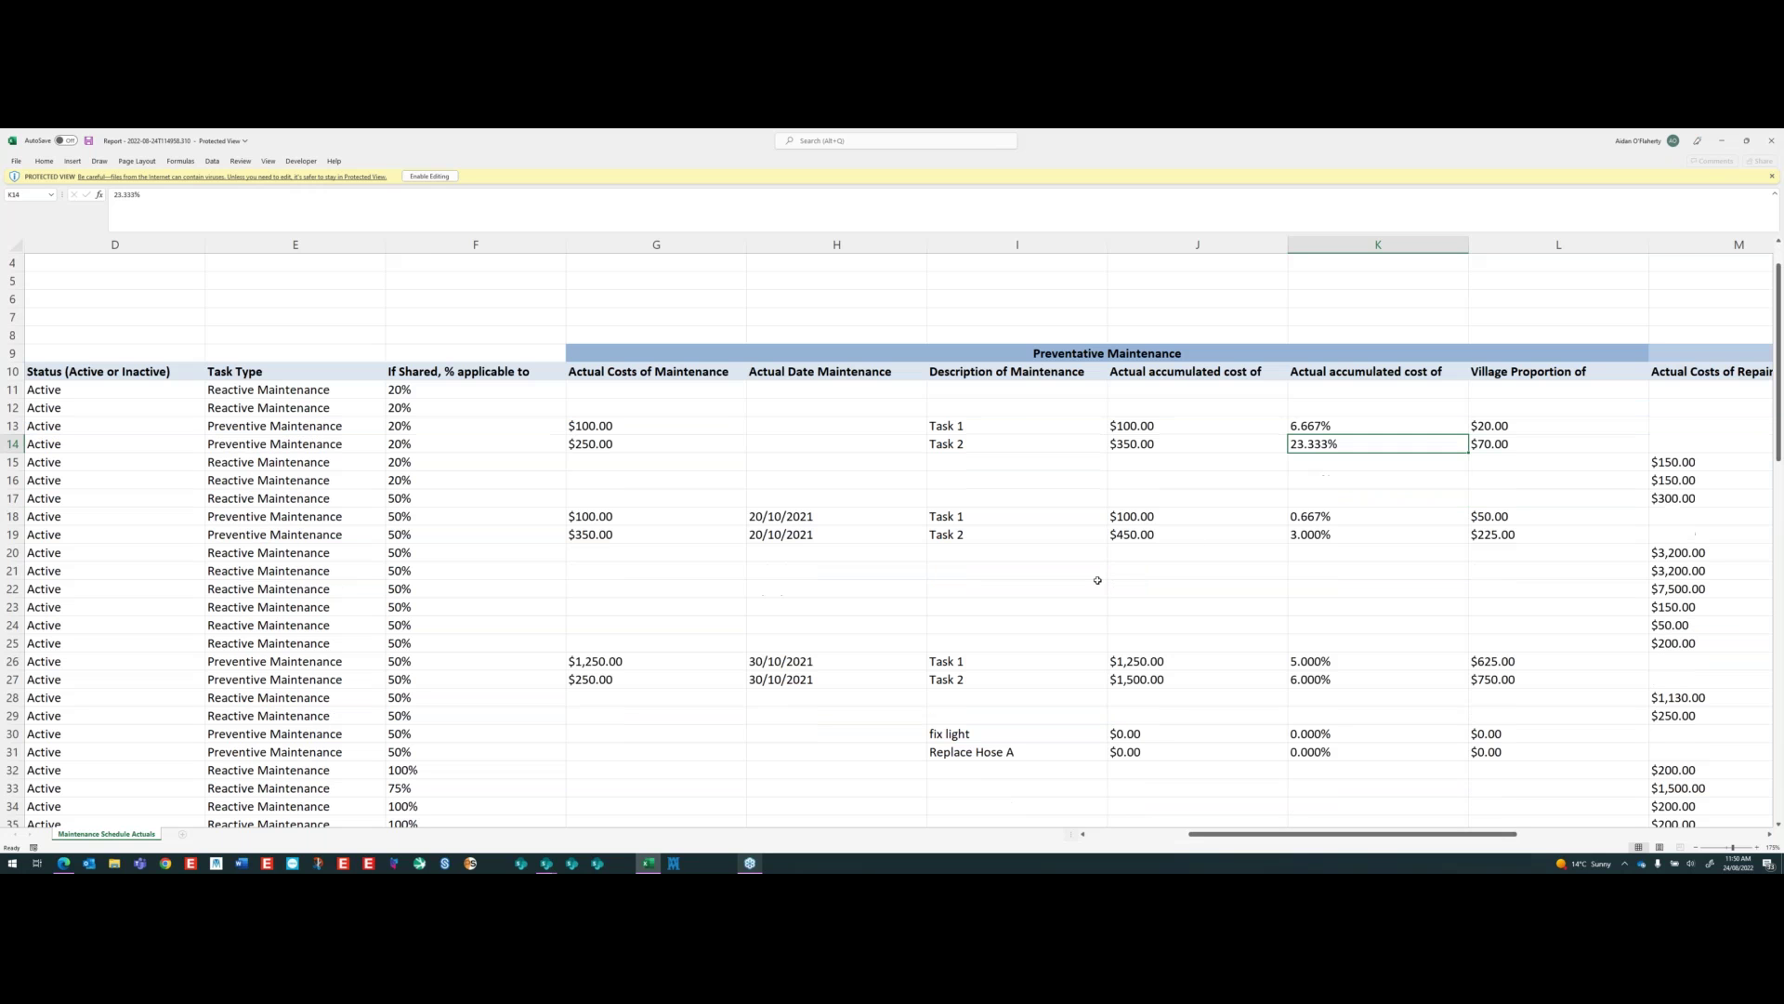
{"action": "scroll", "coordinate": [1424, 551], "scroll_direction": "up", "scroll_amount": 1}
{"action": "left_click", "coordinate": [1423, 550]}
{"action": "key", "text": "Right"}
{"action": "key", "text": "Right"}
{"action": "key", "text": "Right"}
{"action": "key", "text": "Right"}
{"action": "key", "text": "Right"}
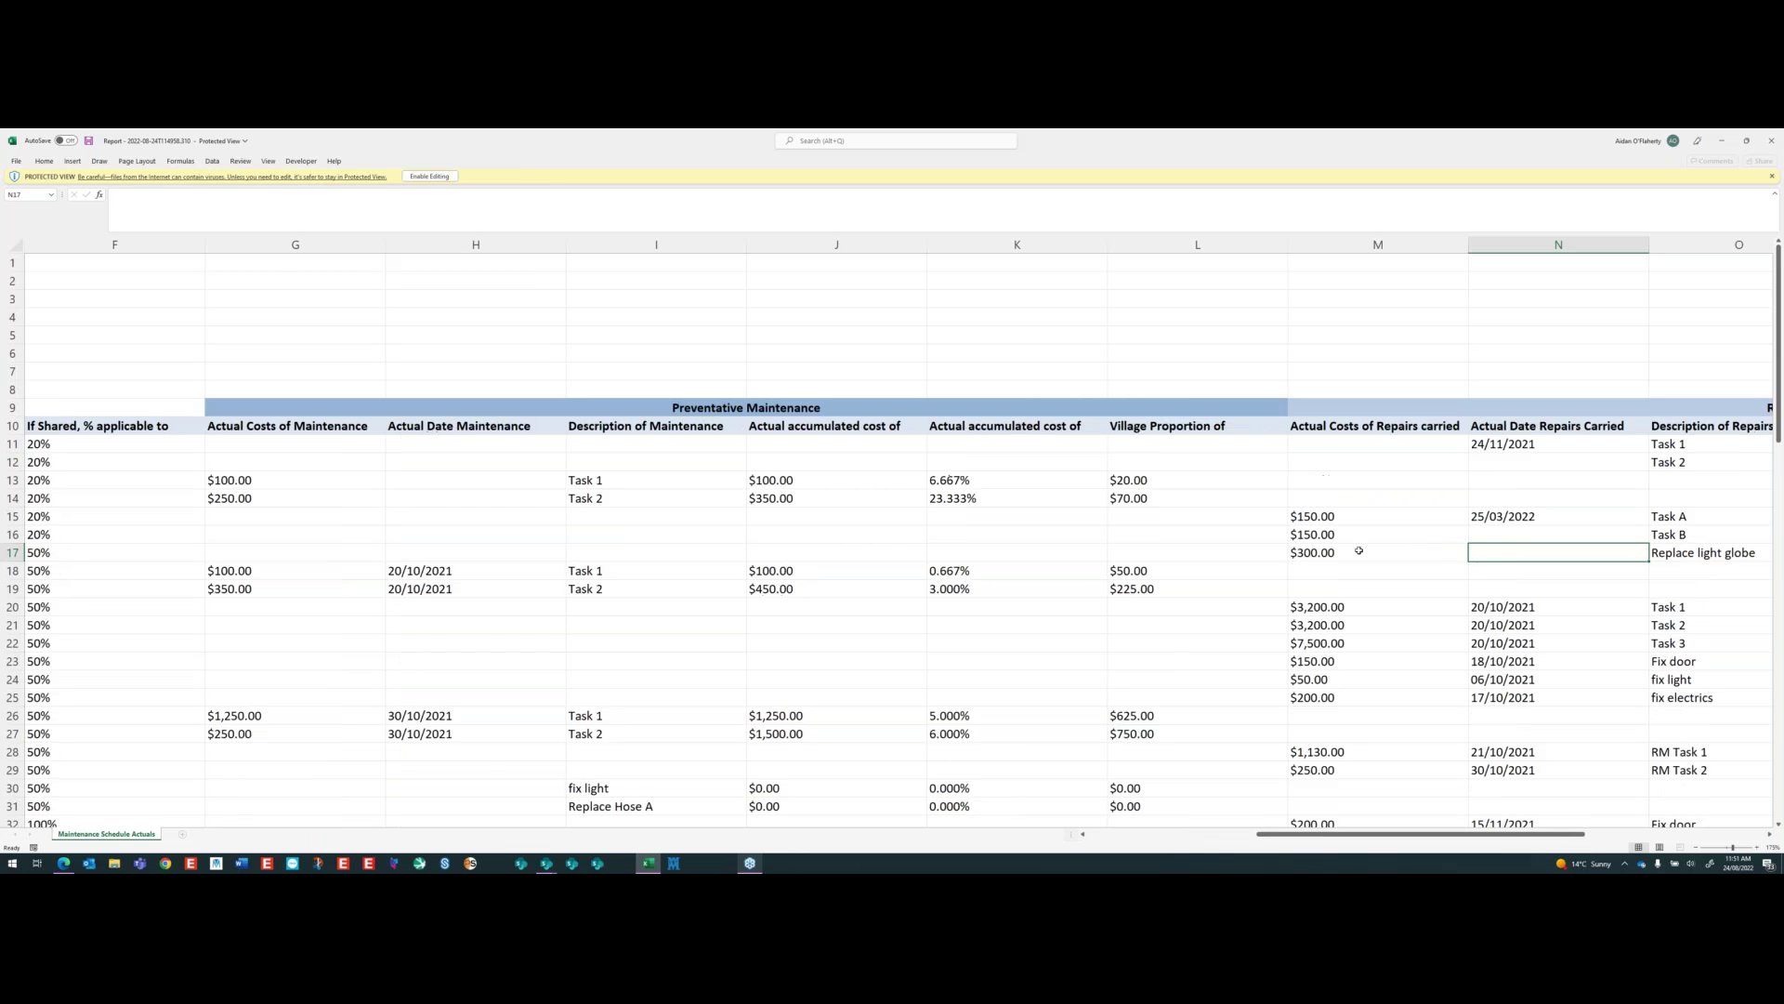
- Trace reactive Task A dated 25/03/2022 across its repair cost, date, description, accumulated cost, accumulated percentage and village proportion
{"action": "left_click", "coordinate": [1357, 401]}
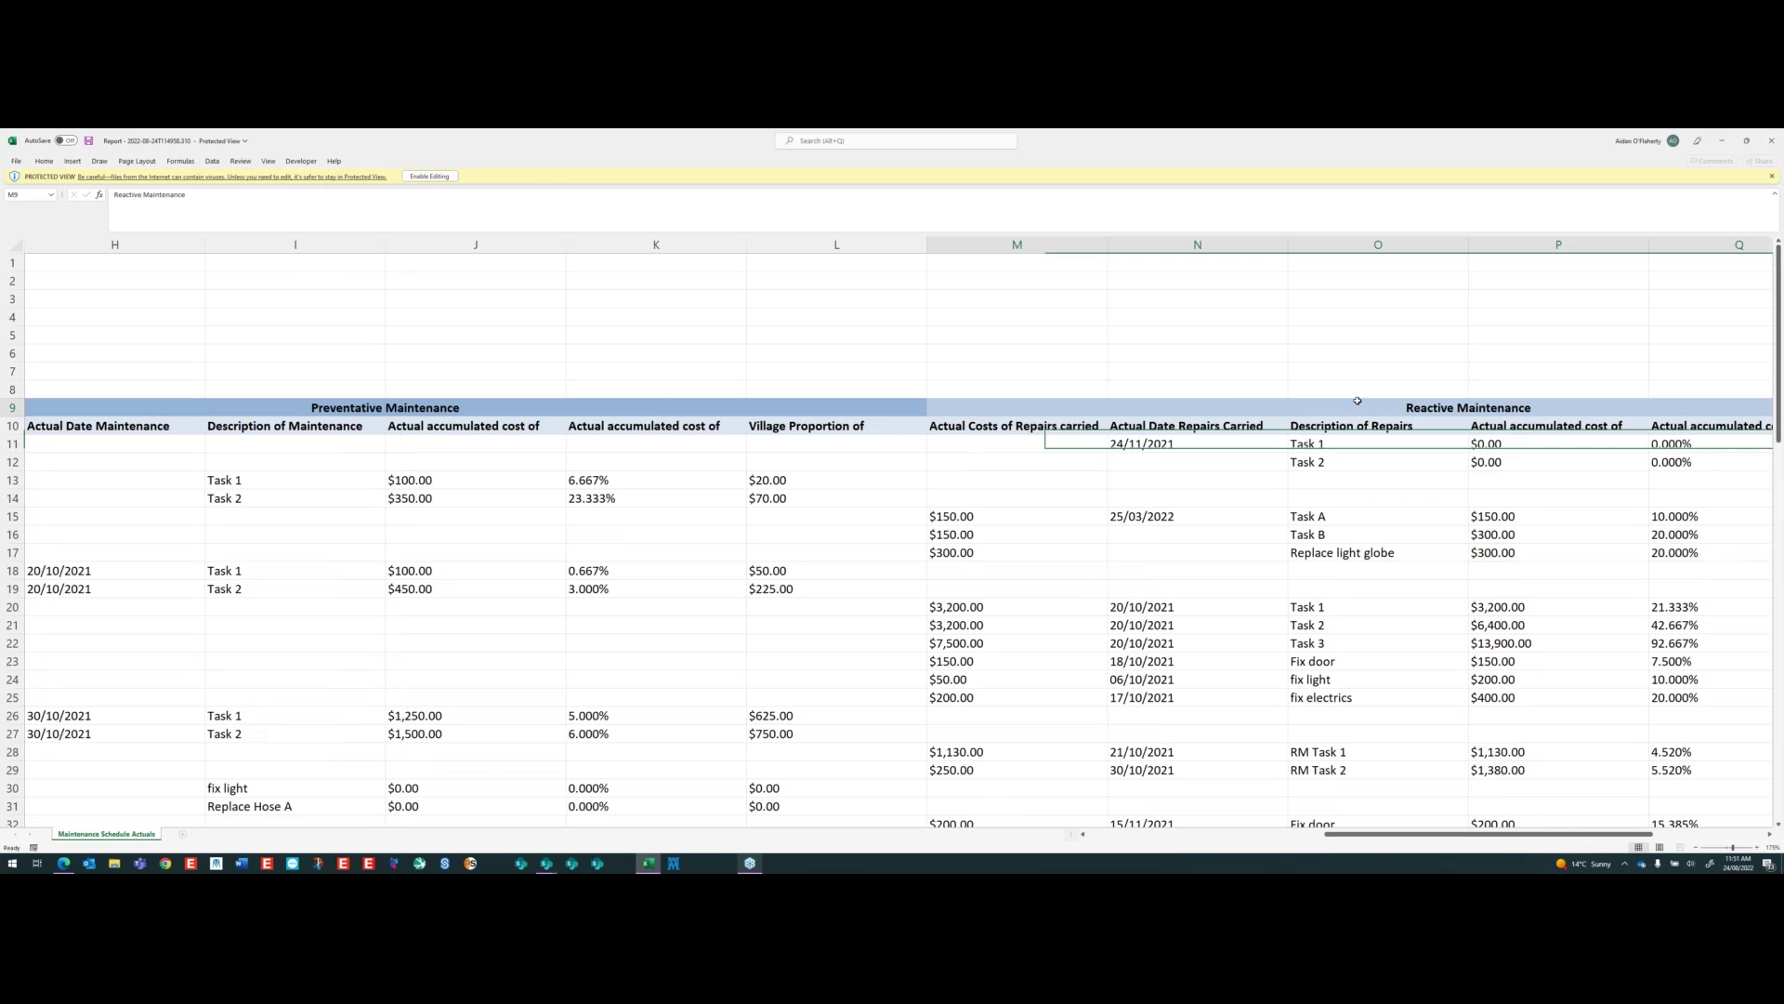
{"action": "left_click", "coordinate": [1002, 523]}
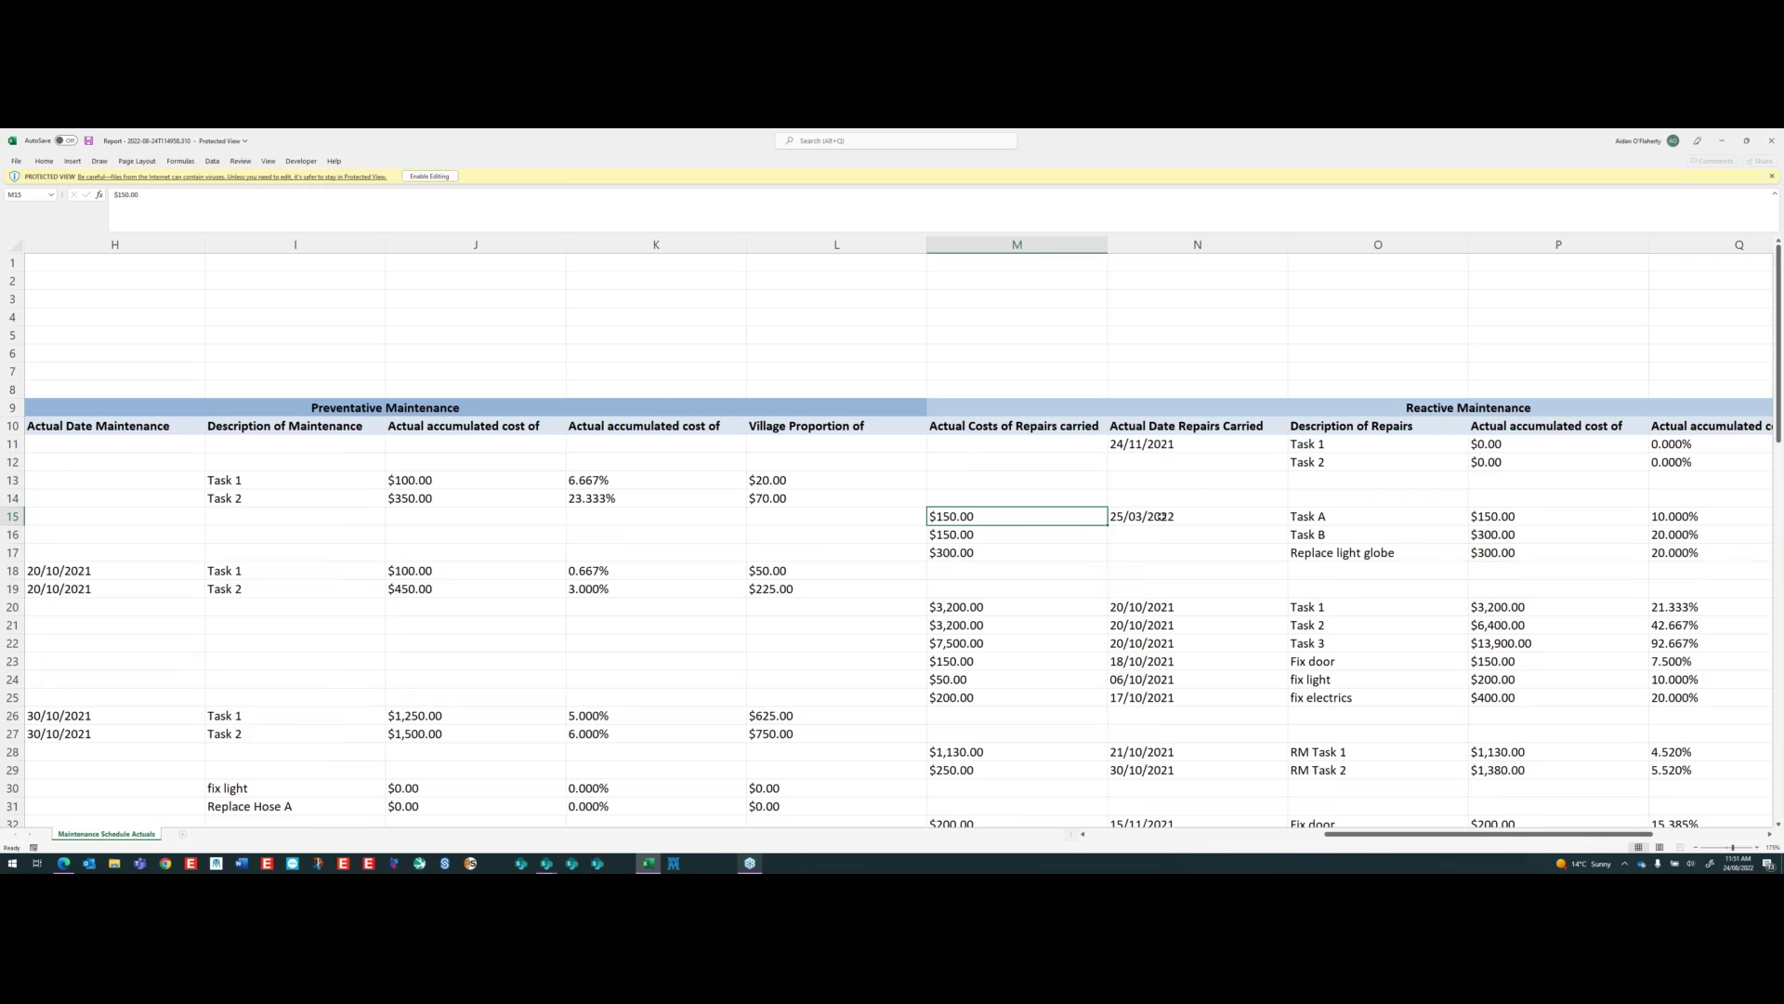
{"action": "key", "text": "Right"}
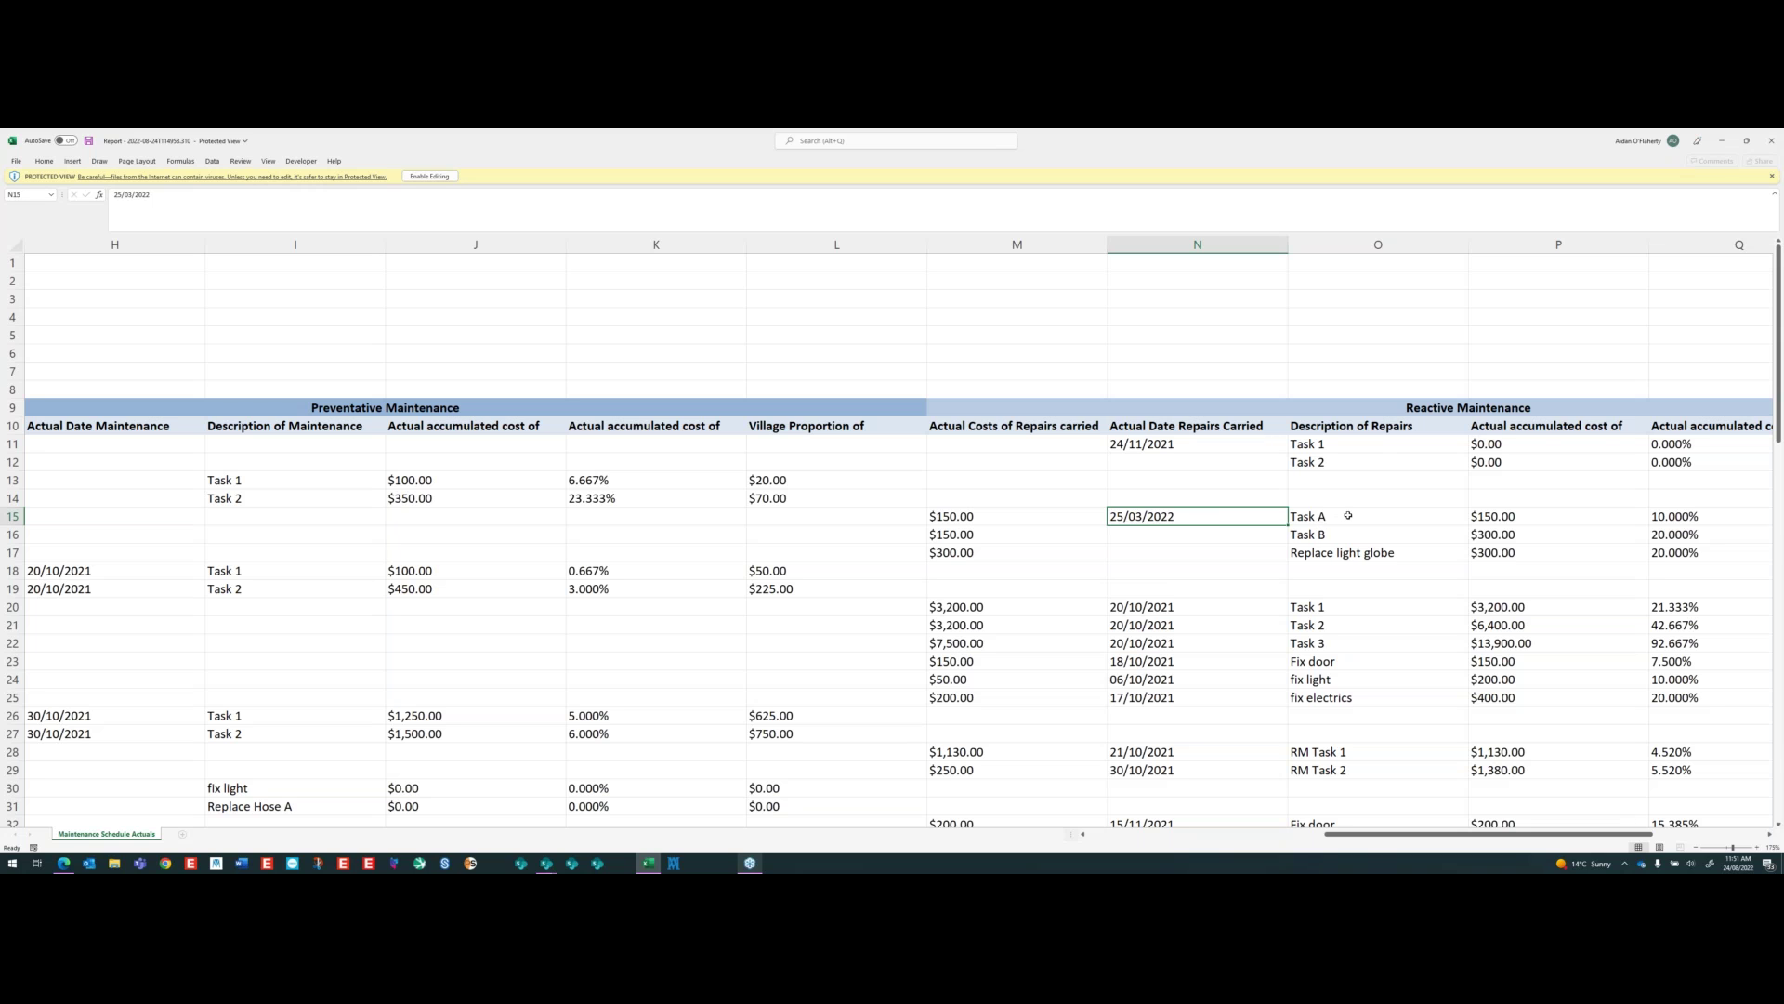
{"action": "key", "text": "Right"}
{"action": "key", "text": "Right"}
{"action": "key", "text": "Right"}
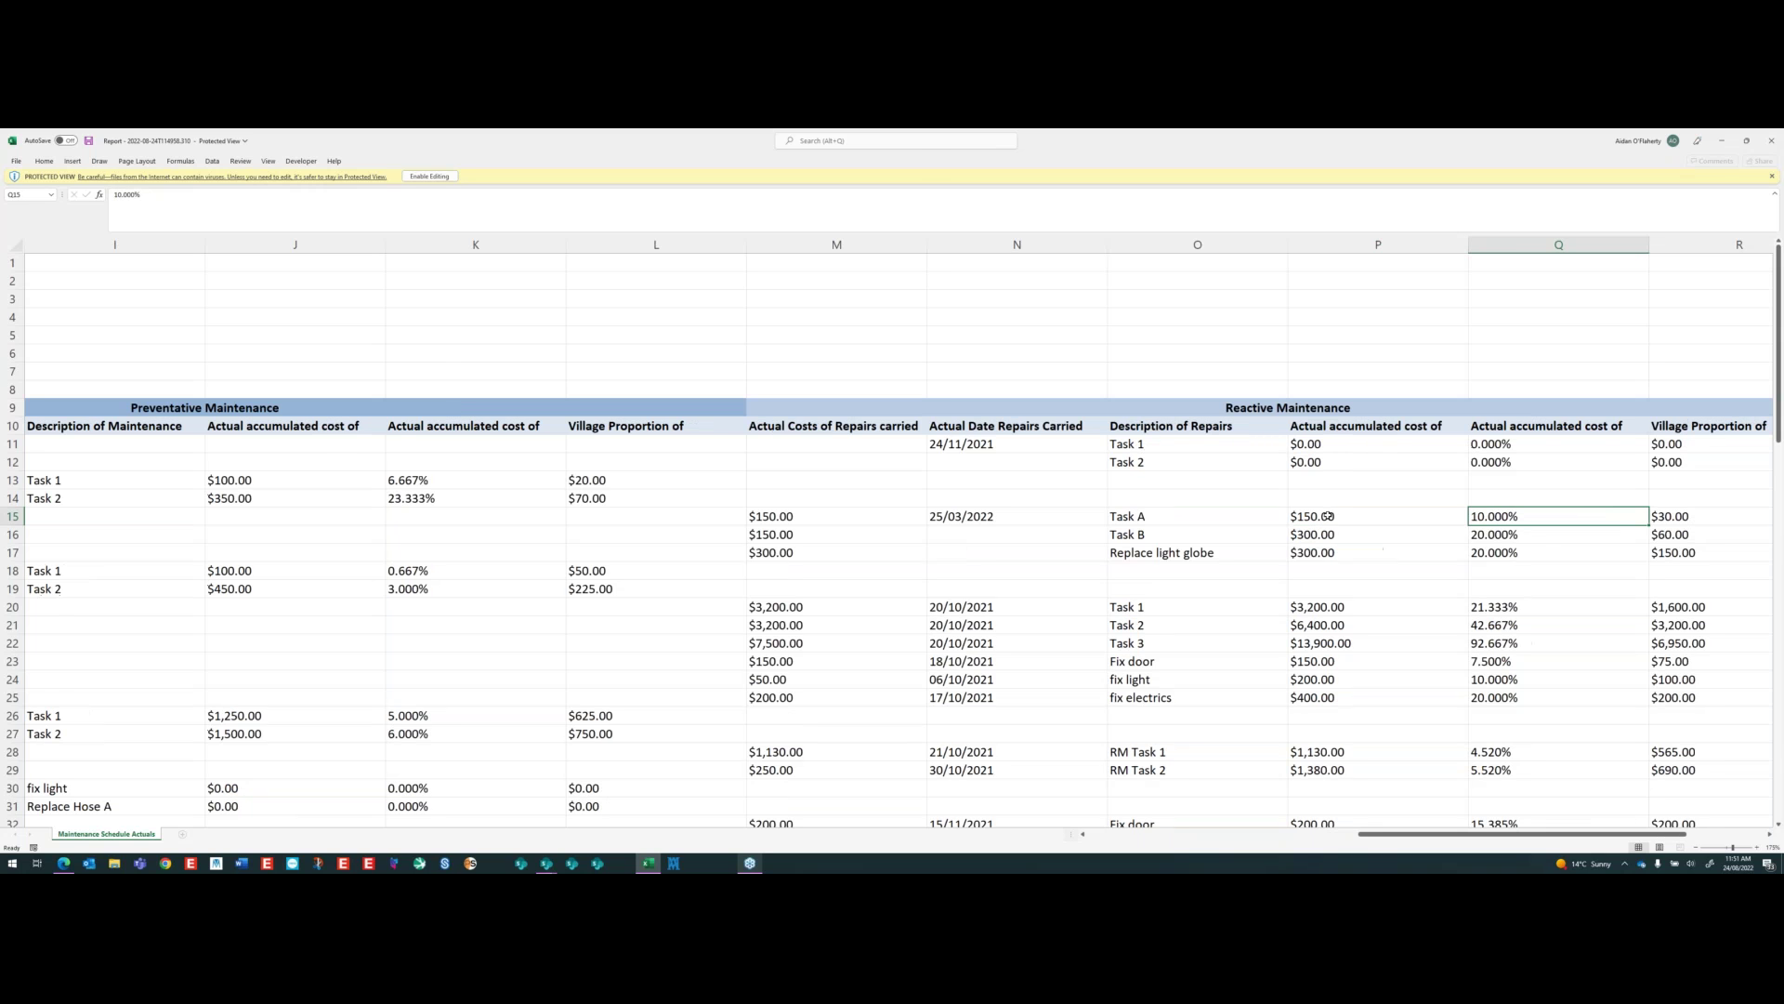
{"action": "key", "text": "Left"}
{"action": "key", "text": "Right"}
{"action": "key", "text": "Right"}
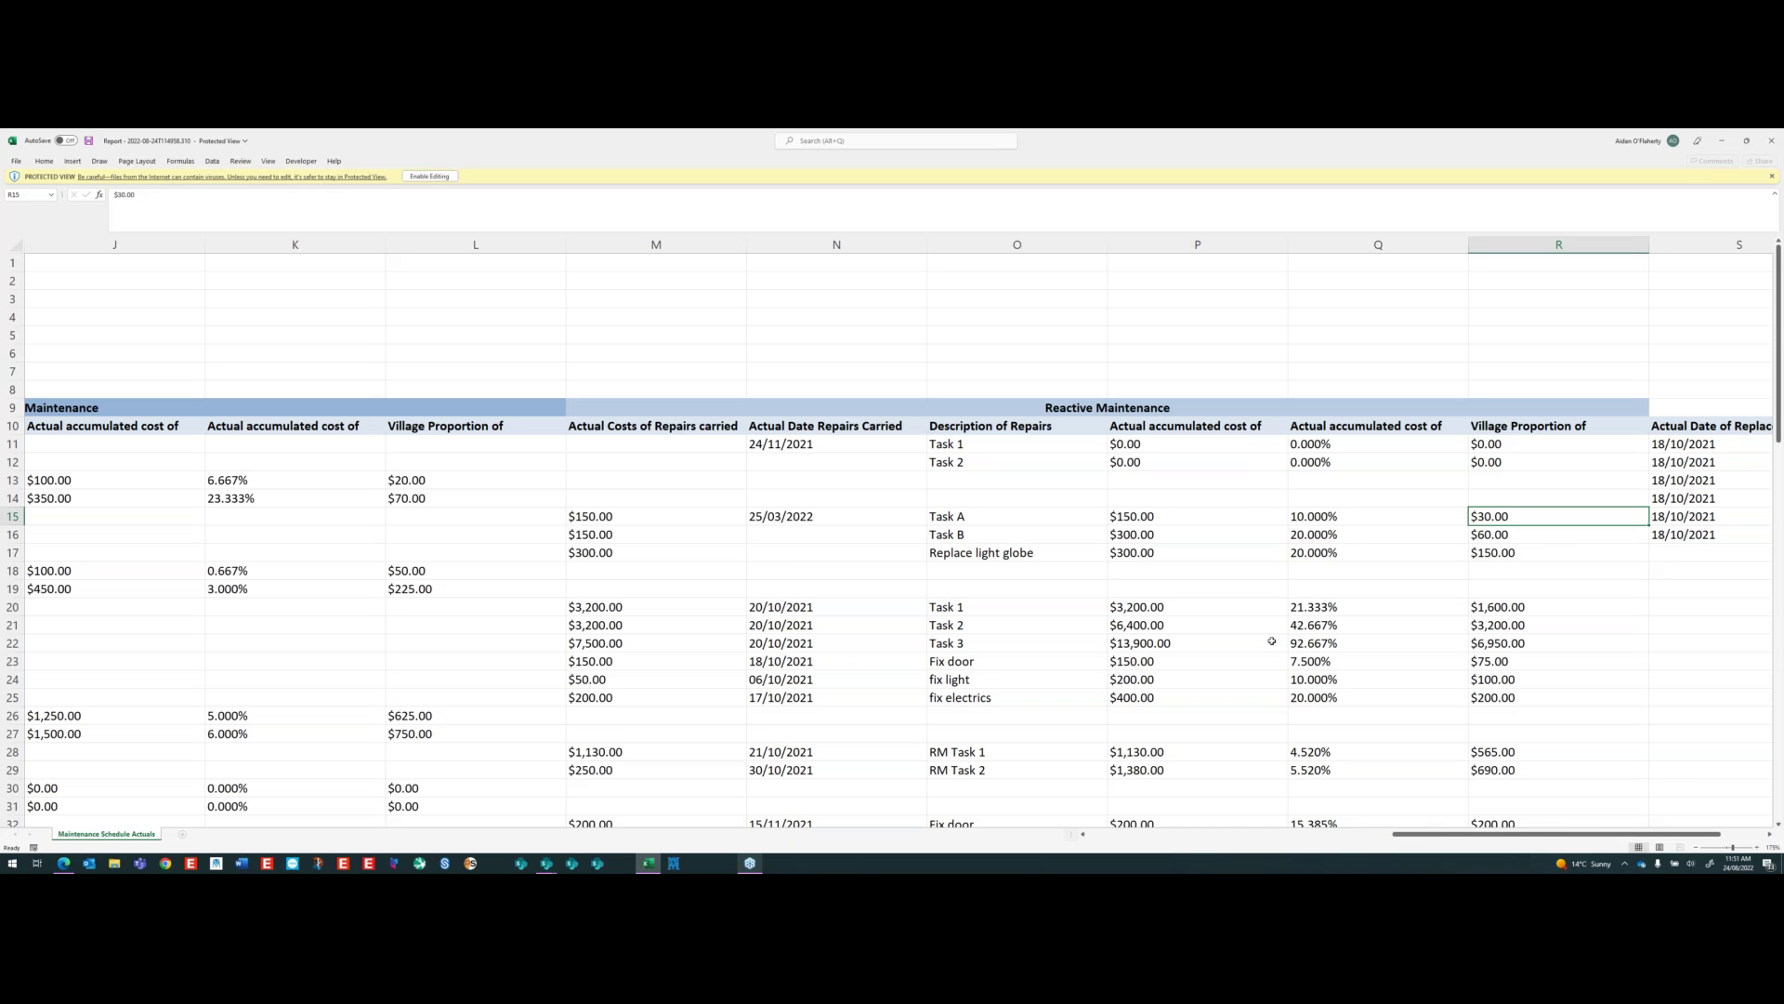
- Check the accumulated cost percentage of the Cafe laptop's reactive Task 3, and review the Actual Date and Actual Cost of Replacement columns
{"action": "left_click", "coordinate": [1329, 642]}
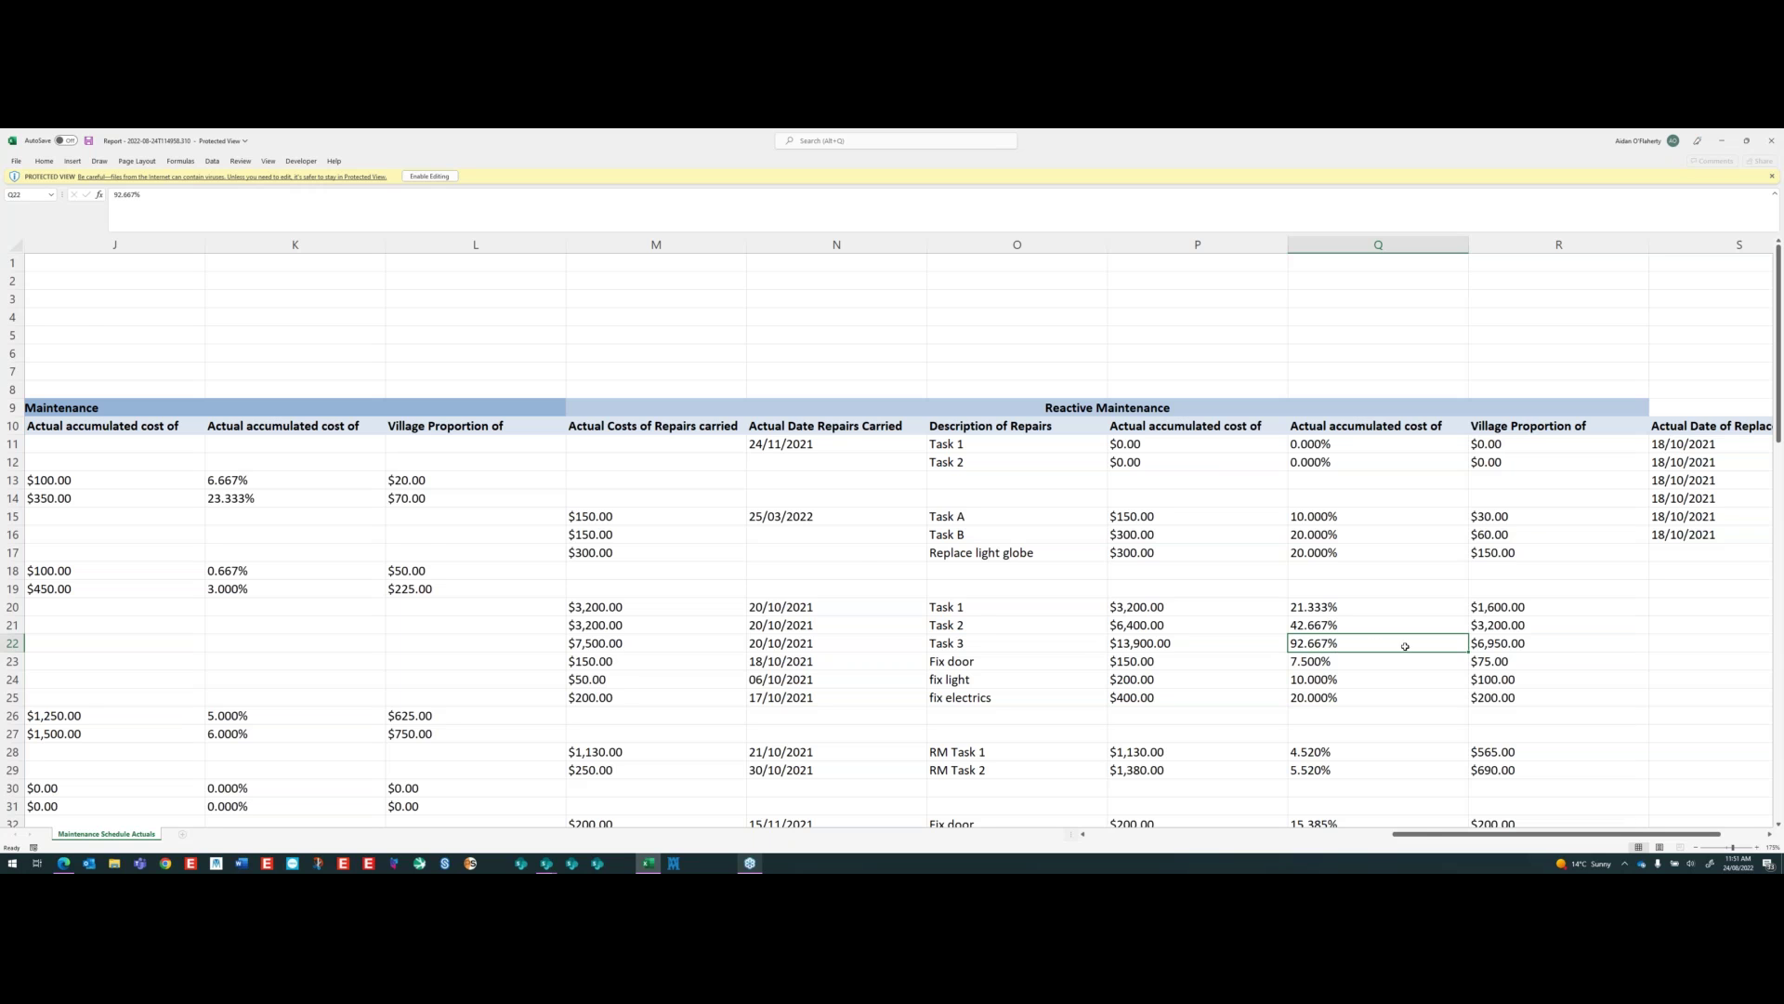
{"action": "key", "text": "Right"}
{"action": "key", "text": "Right"}
{"action": "key", "text": "Right"}
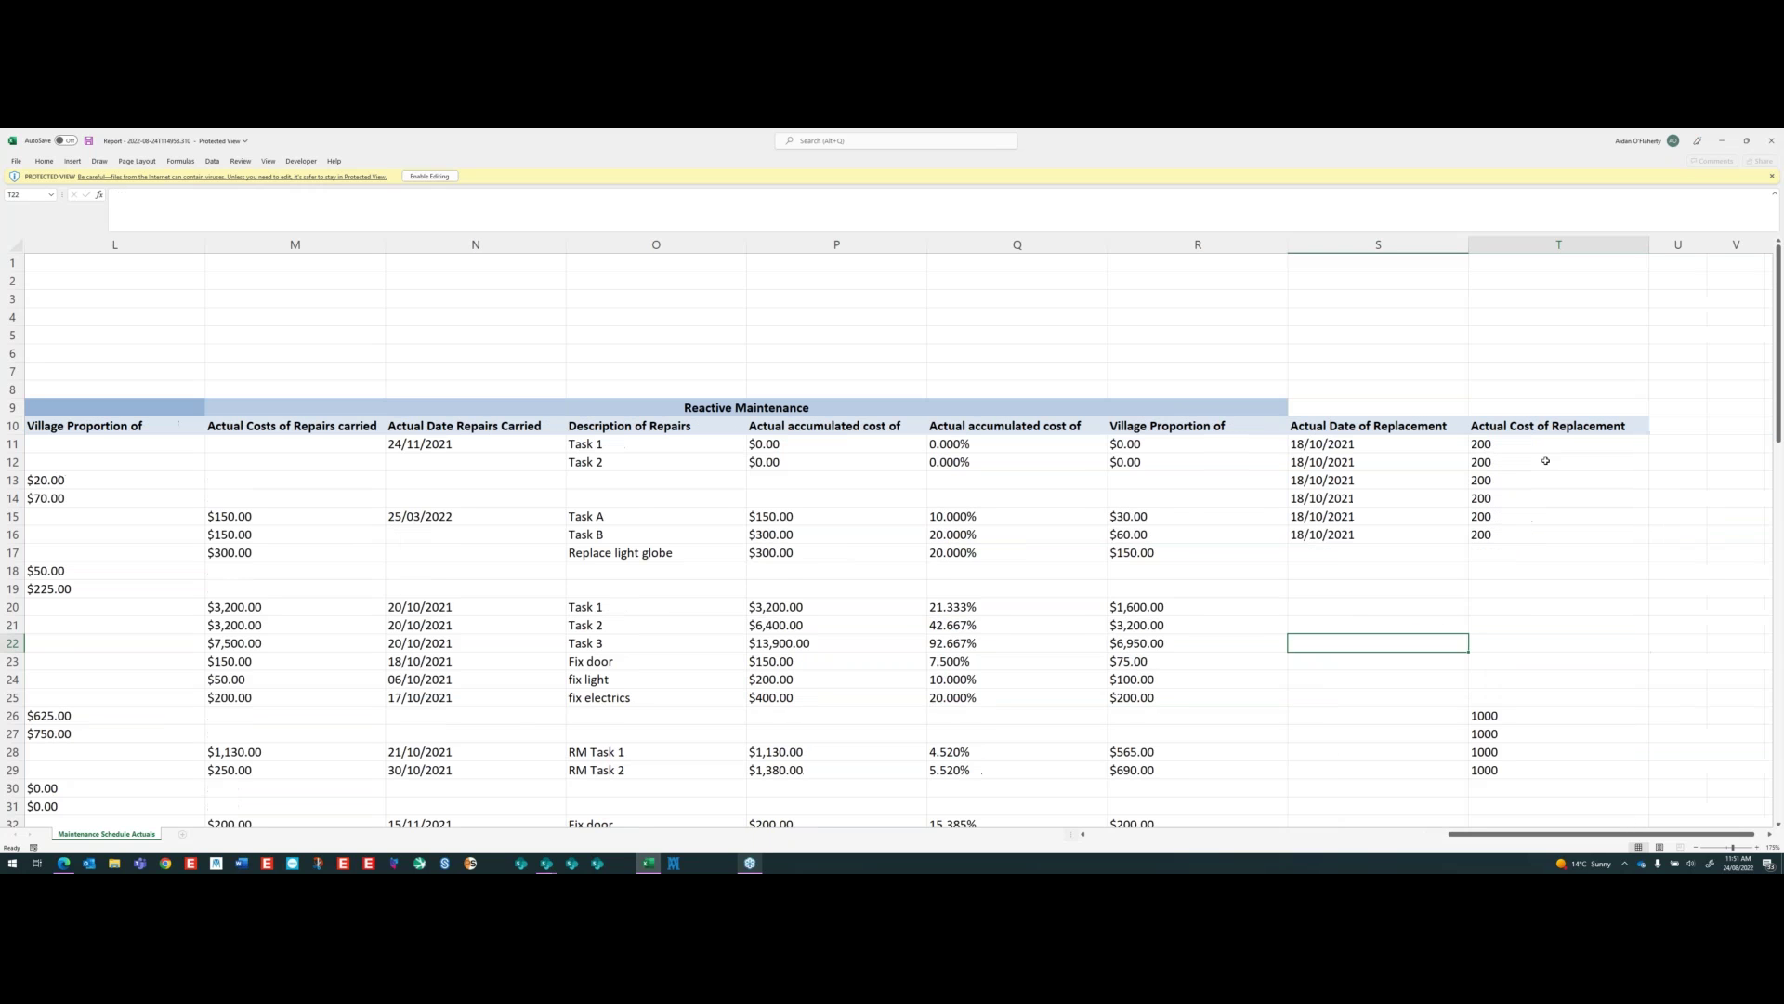
{"action": "left_click_drag", "start_coordinate": [1347, 462], "coordinate": [1357, 534]}
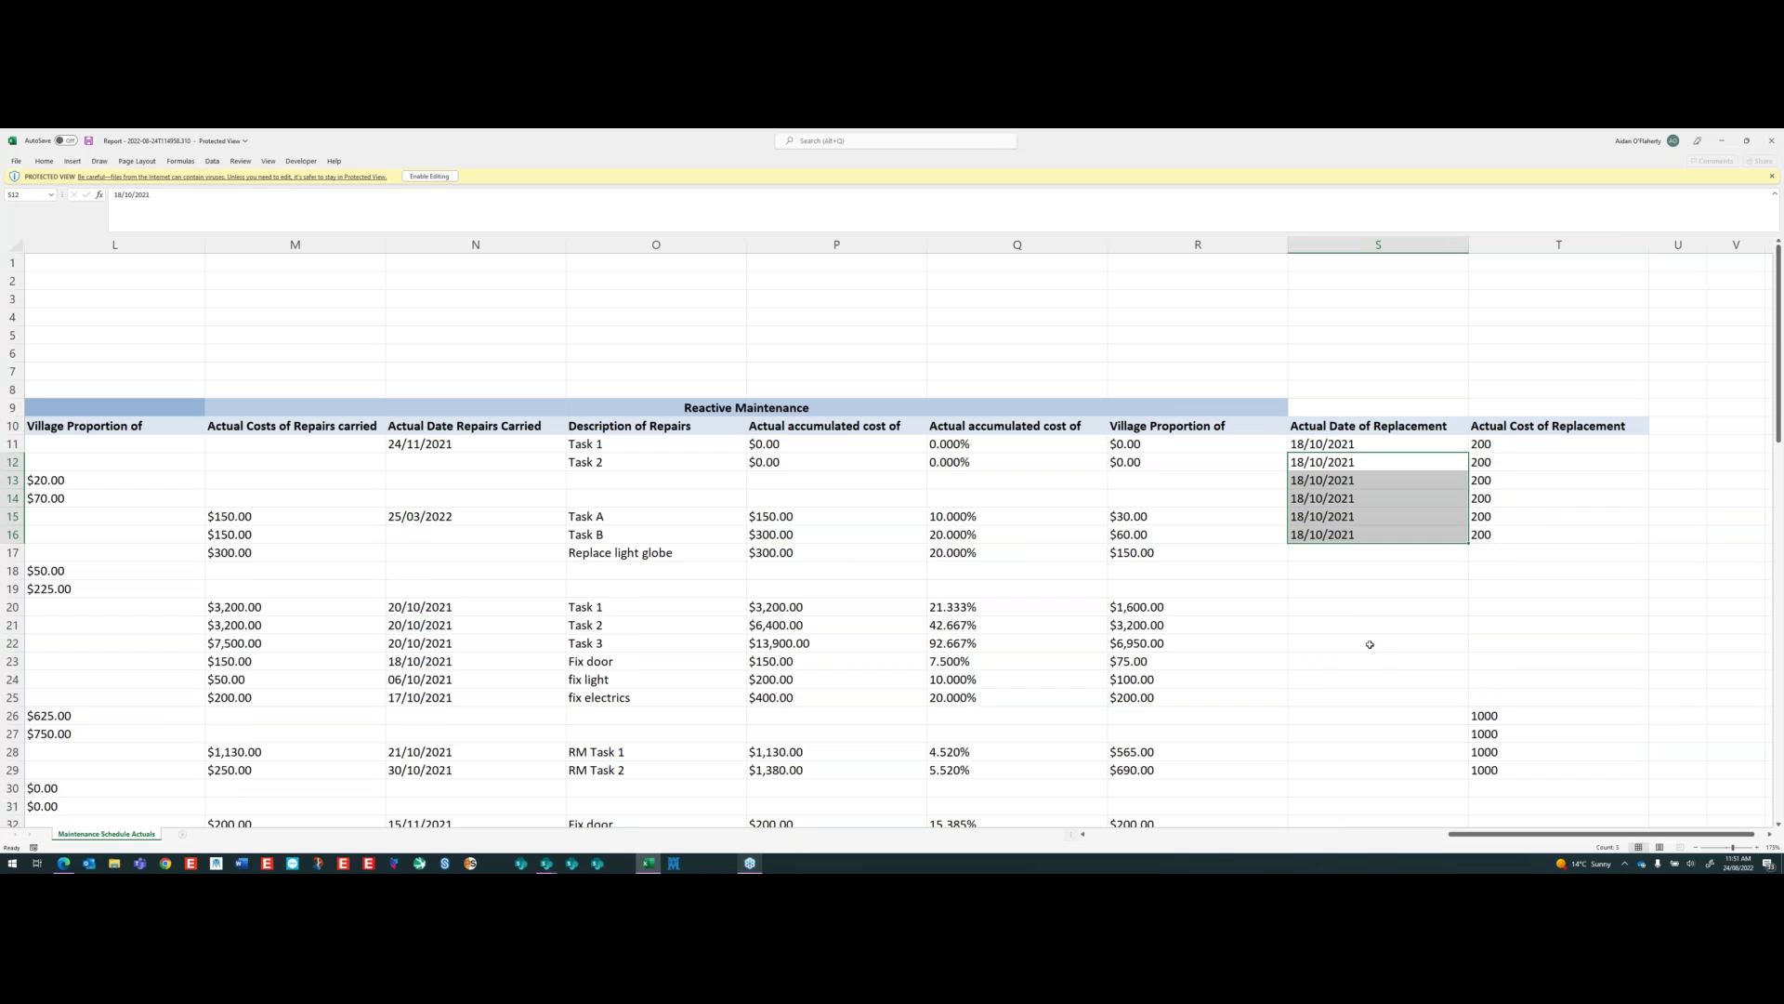
- Review the status, task type and shared percentage columns at the start of the actuals schedule, and close the report workbook
{"action": "left_click_drag", "start_coordinate": [1469, 834], "coordinate": [1094, 834]}
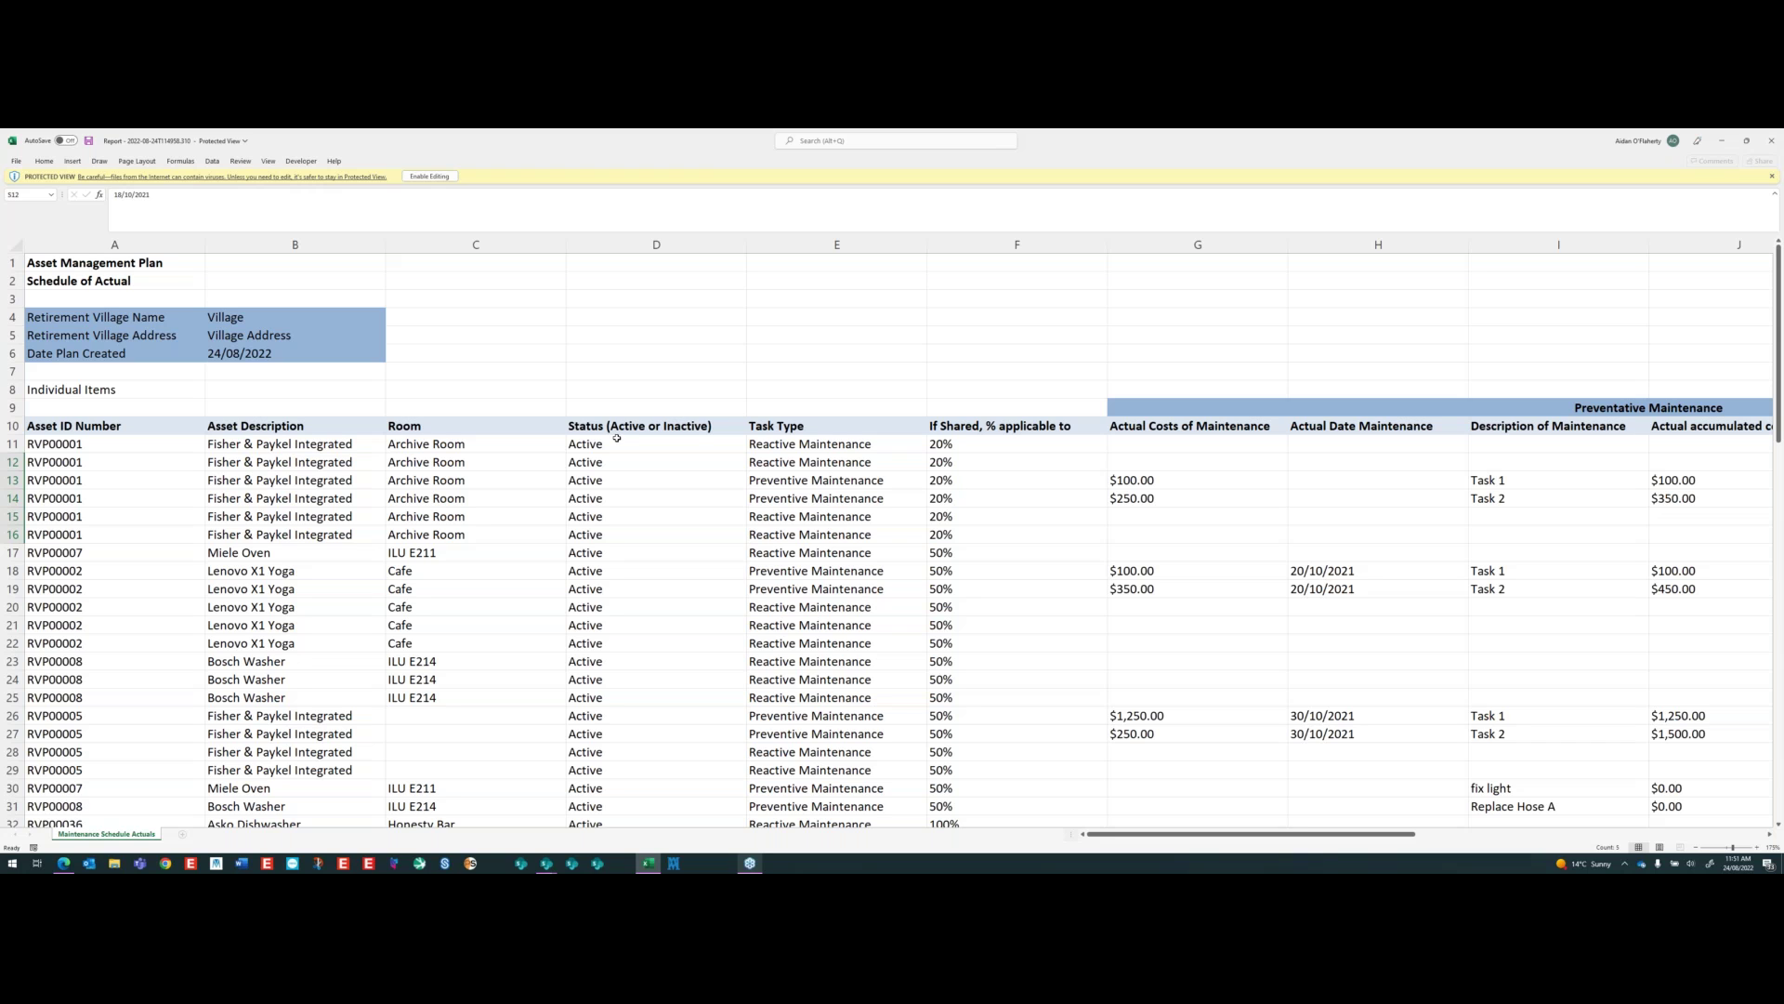
{"action": "left_click_drag", "start_coordinate": [617, 438], "coordinate": [938, 610]}
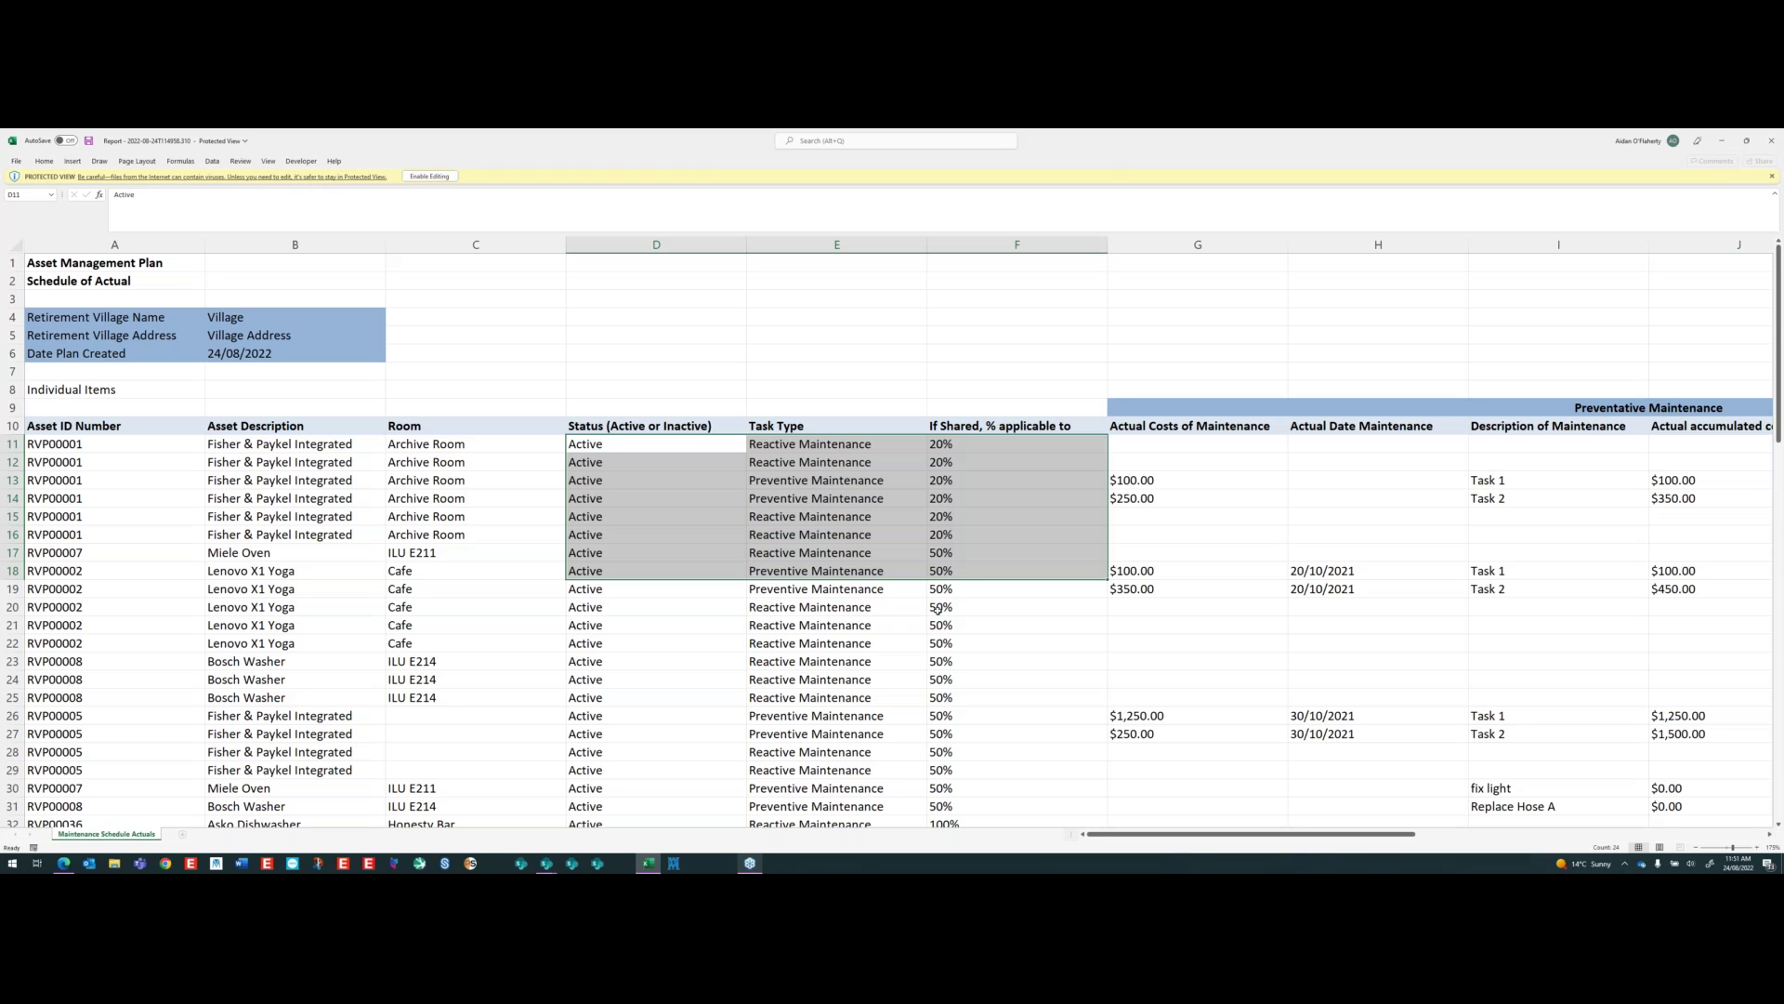
{"action": "left_click", "coordinate": [937, 609]}
{"action": "left_click", "coordinate": [1772, 140]}
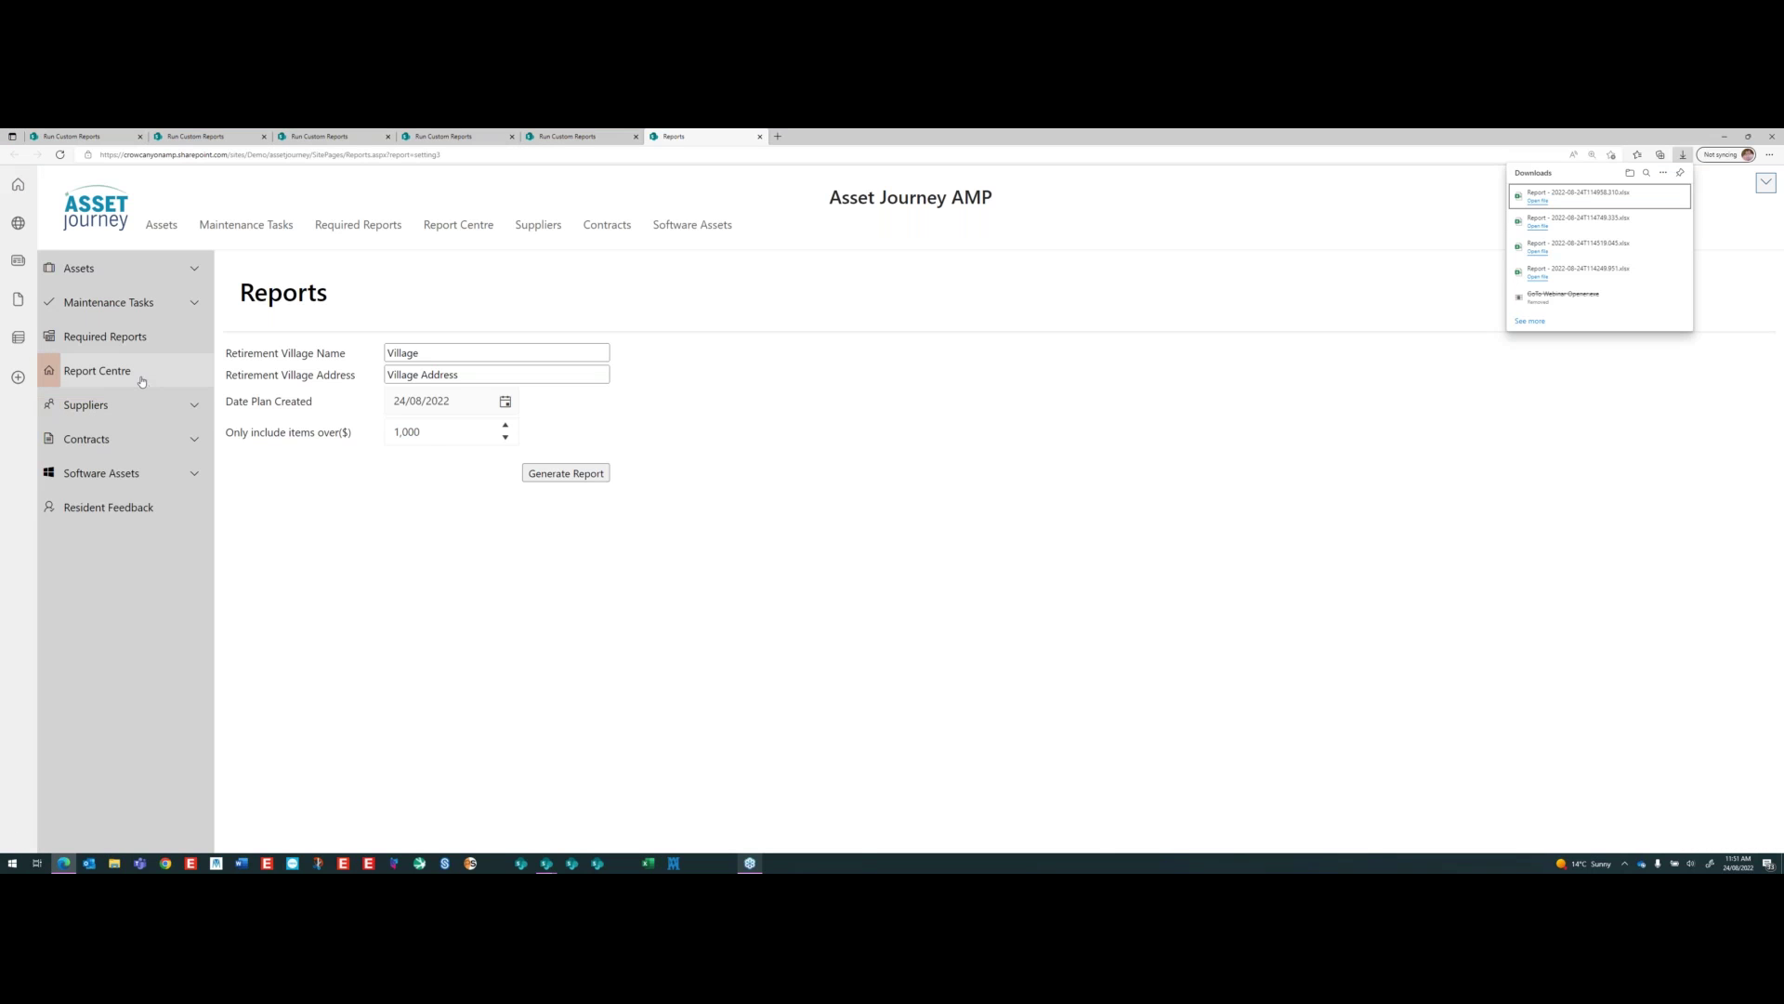
- Open the Report Centre and view the Assets by Department, Assets by Location and Assets by Status charts
{"action": "left_click", "coordinate": [127, 374]}
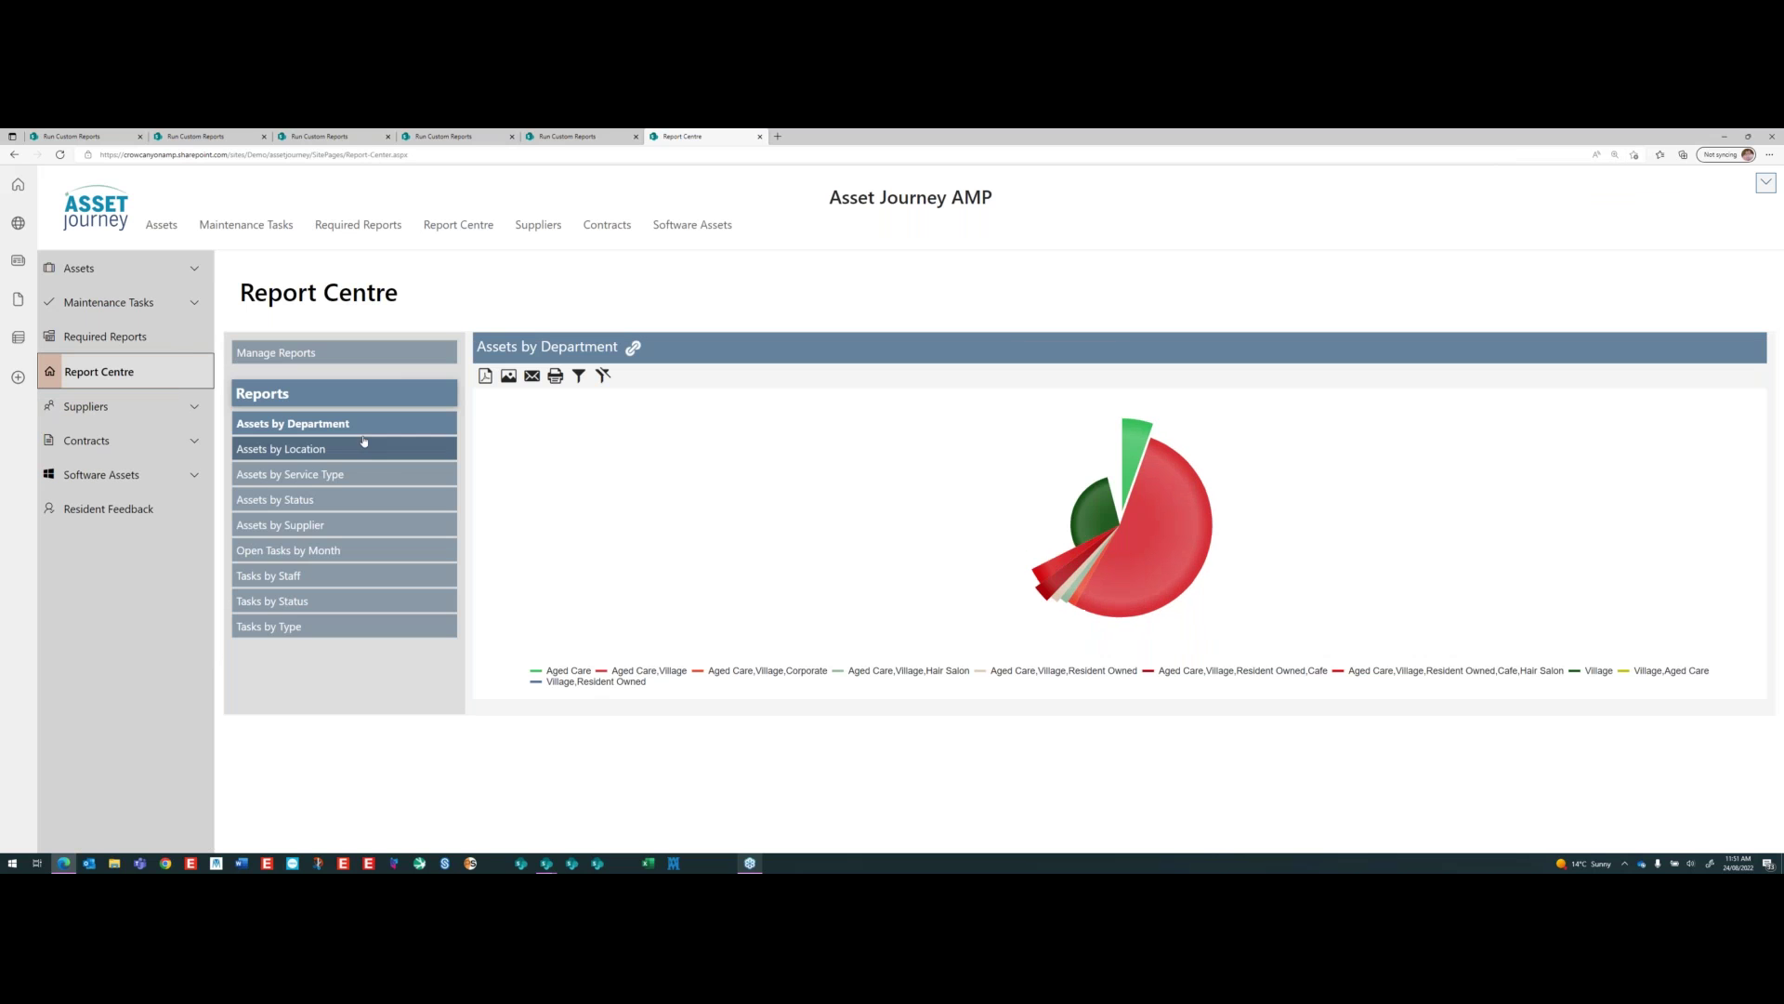
{"action": "mouse_move", "coordinate": [1173, 519]}
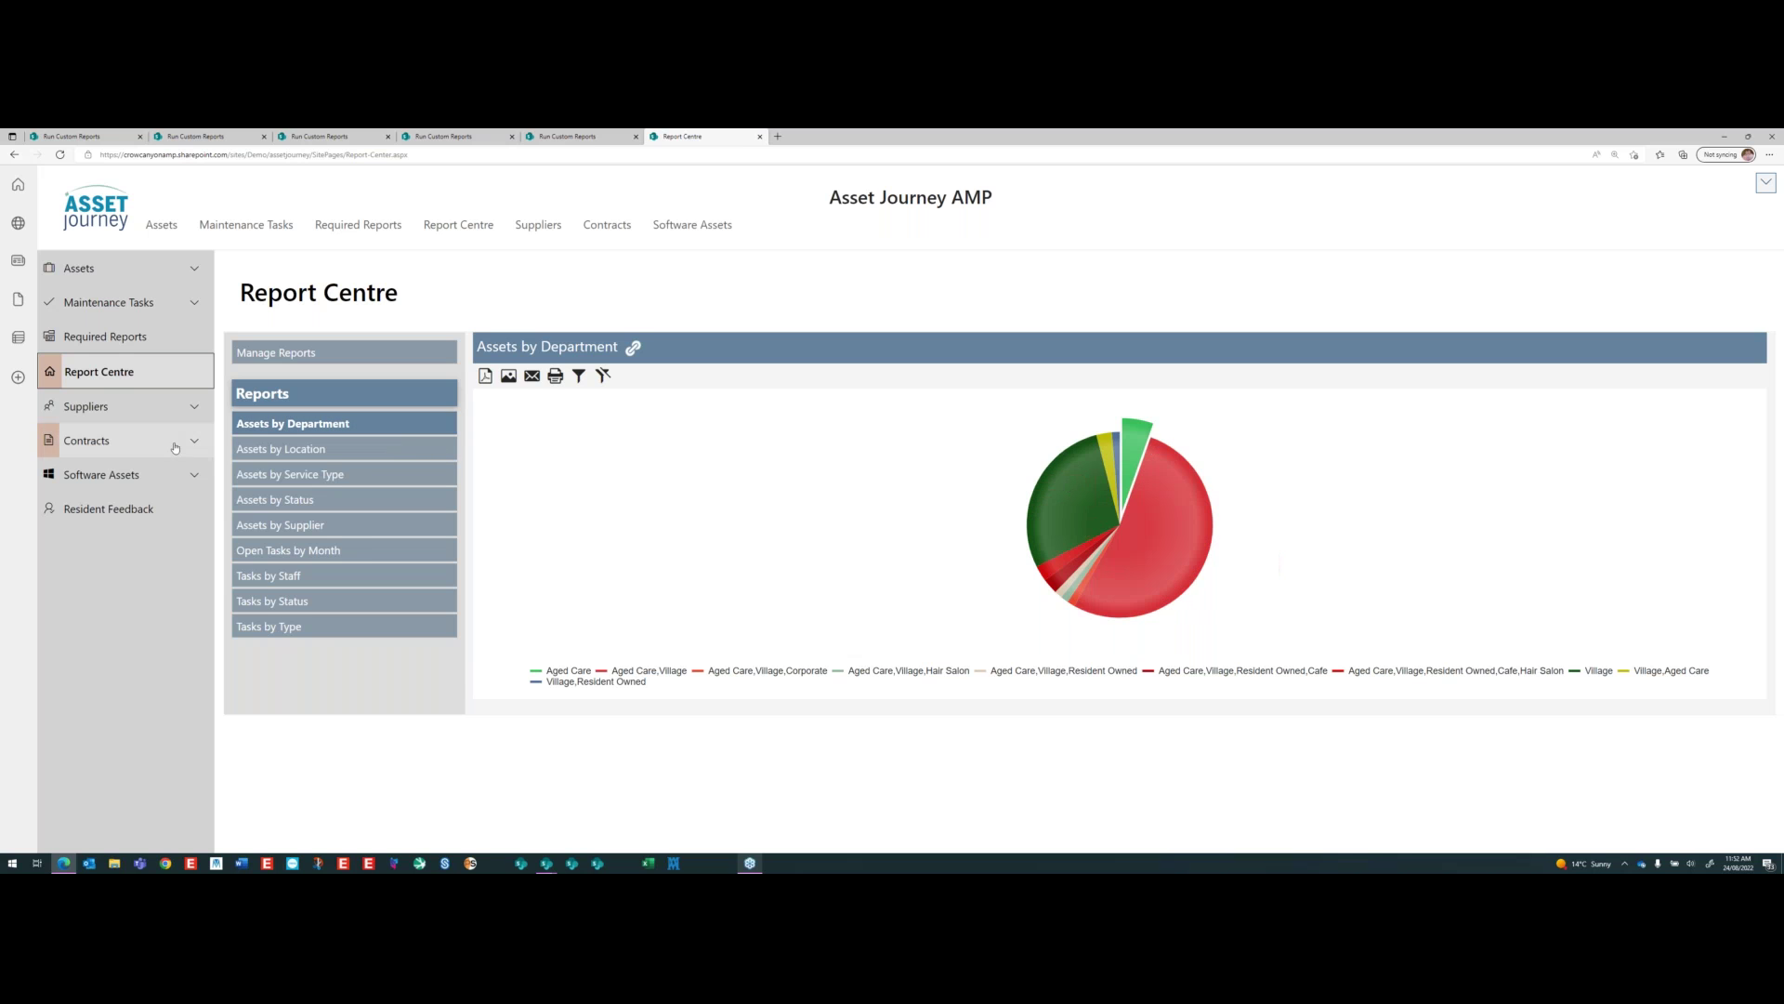
{"action": "left_click", "coordinate": [306, 449]}
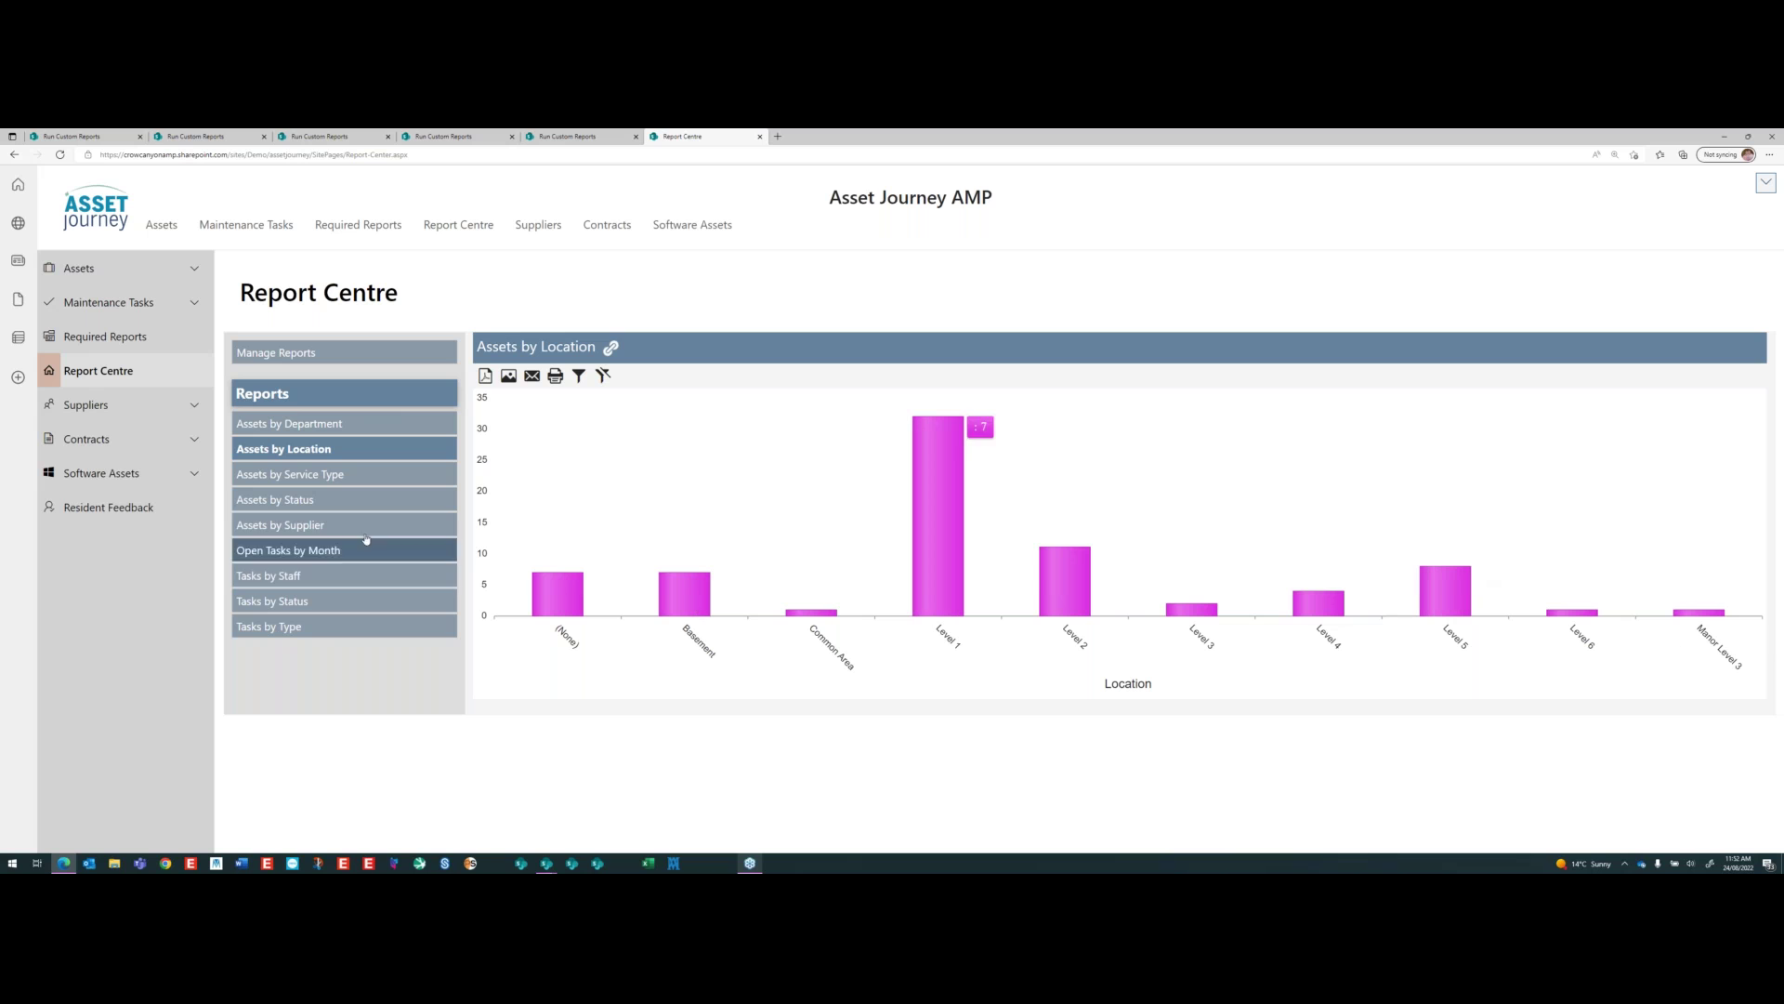
{"action": "left_click", "coordinate": [302, 500]}
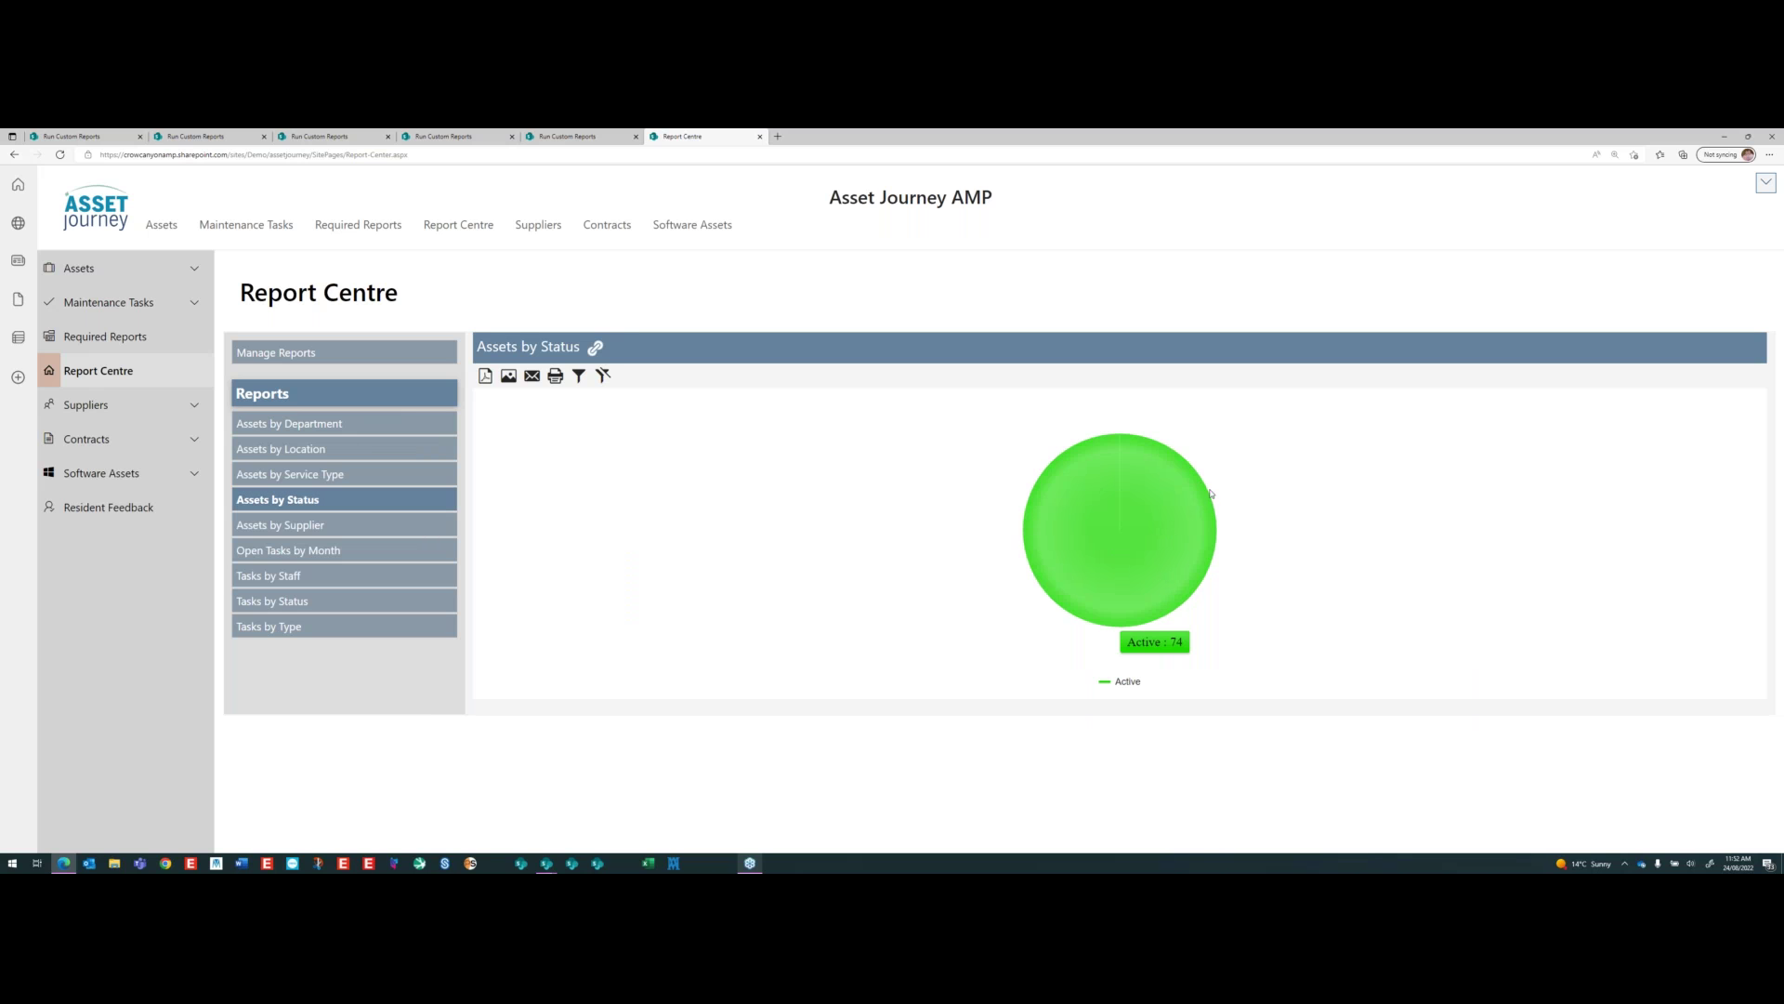
- View the Open Tasks by Month, Tasks by Staff, Tasks by Status and Tasks by Type charts in the Report Centre
{"action": "left_click", "coordinate": [331, 554]}
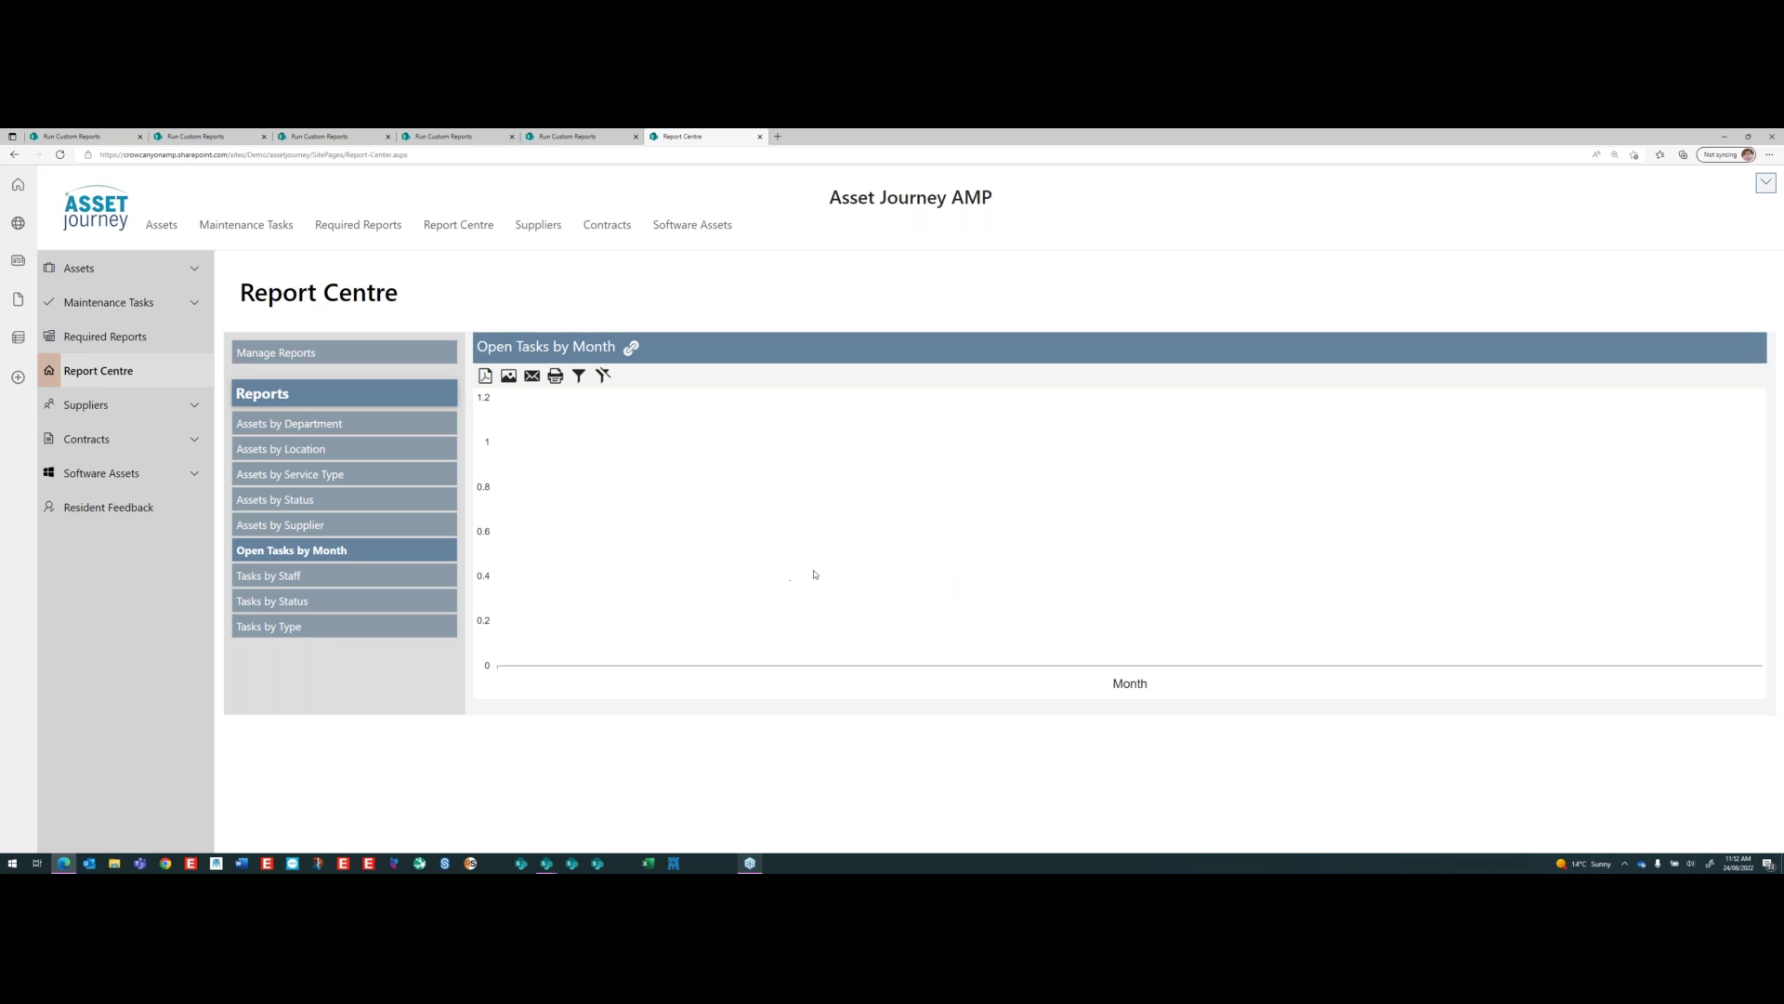
{"action": "left_click", "coordinate": [293, 576]}
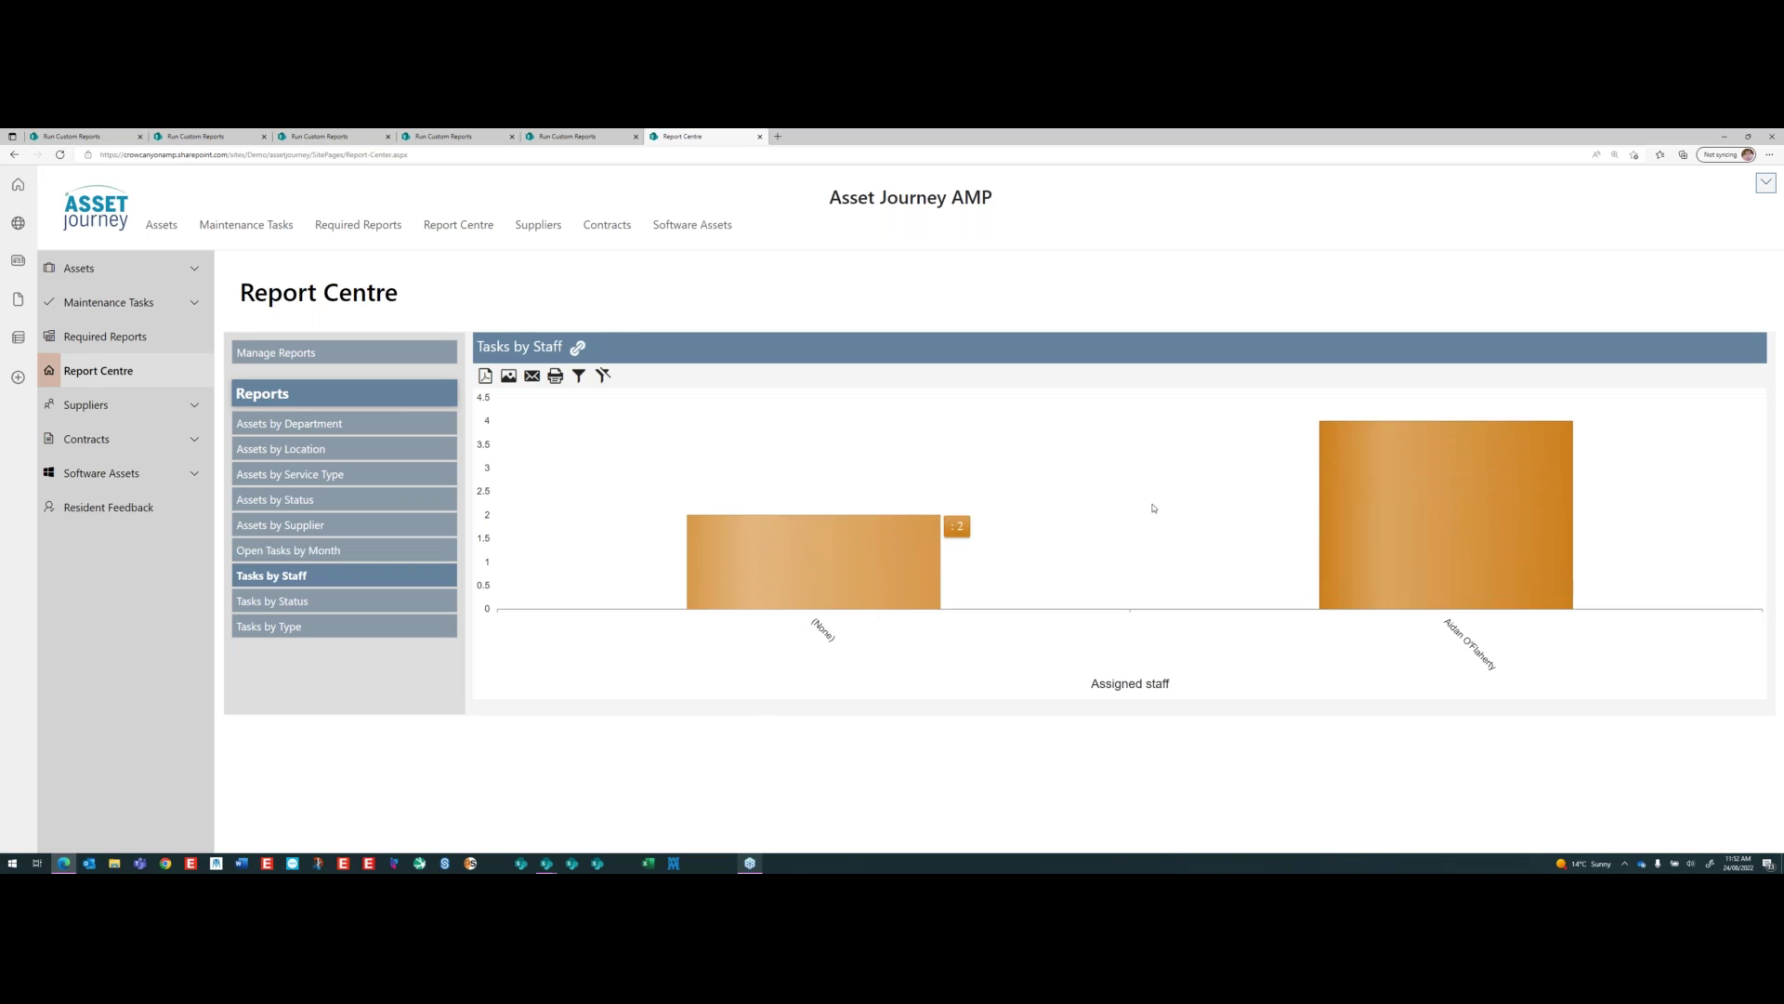
{"action": "left_click", "coordinate": [307, 602]}
{"action": "mouse_move", "coordinate": [1140, 489]}
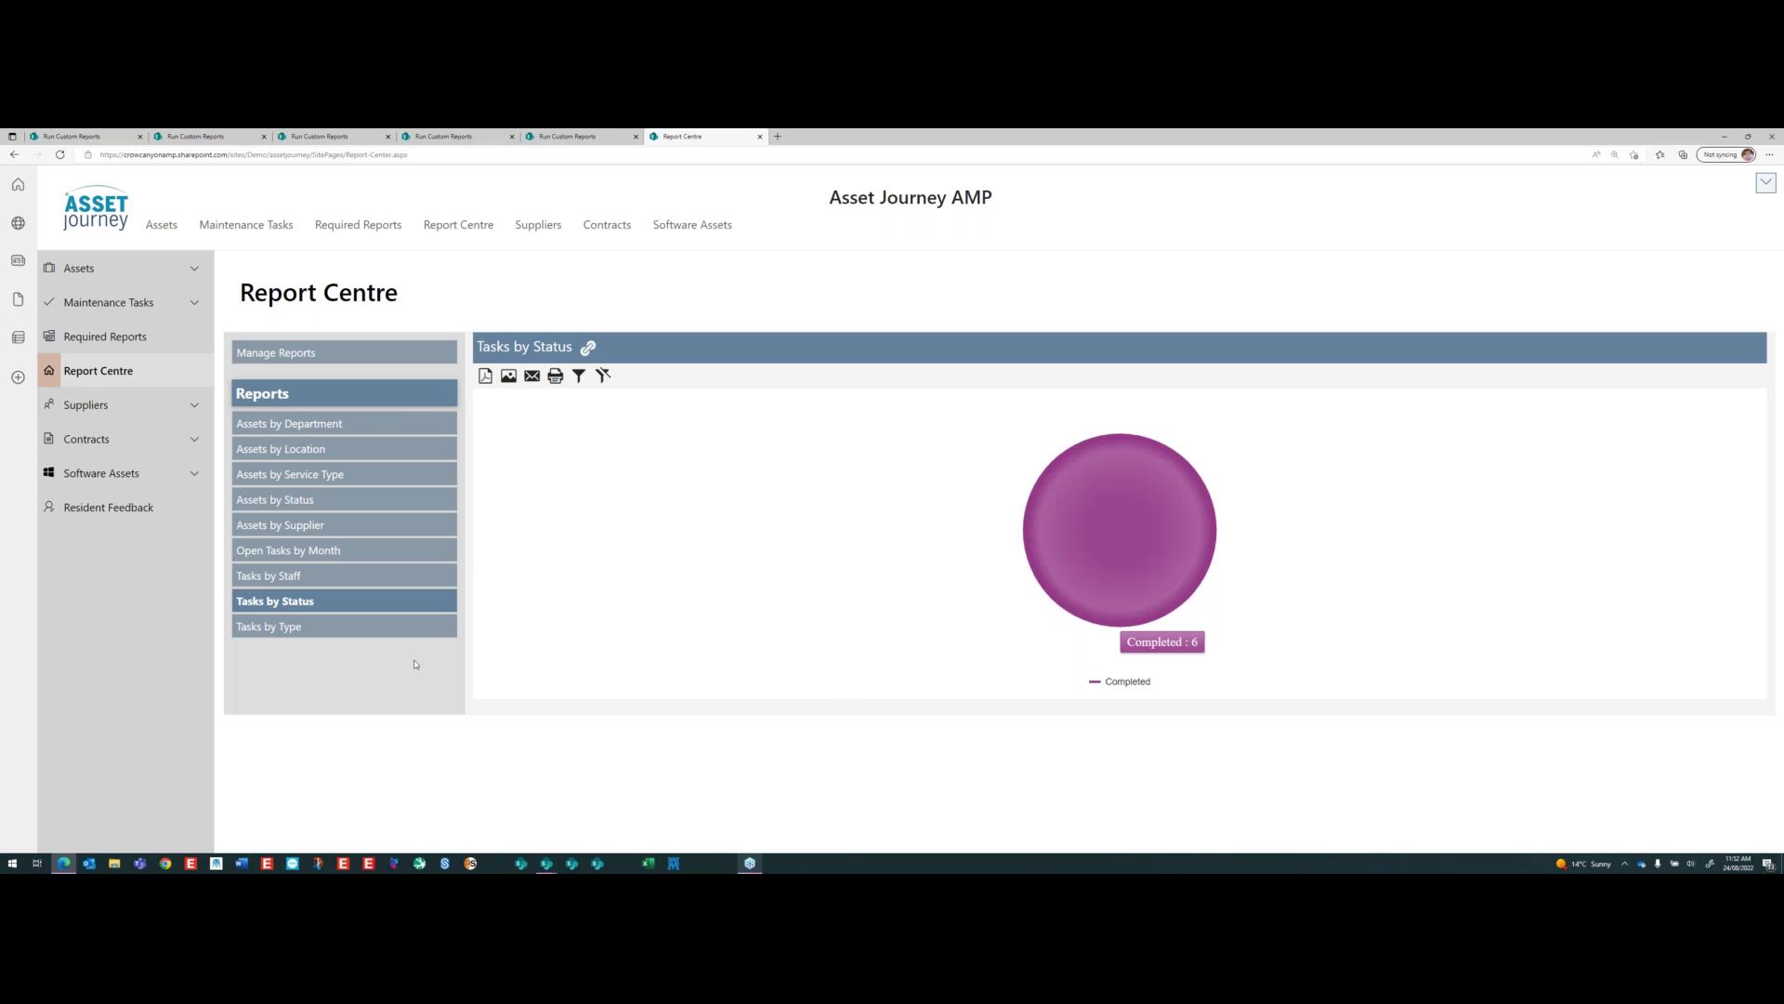
{"action": "left_click", "coordinate": [315, 628]}
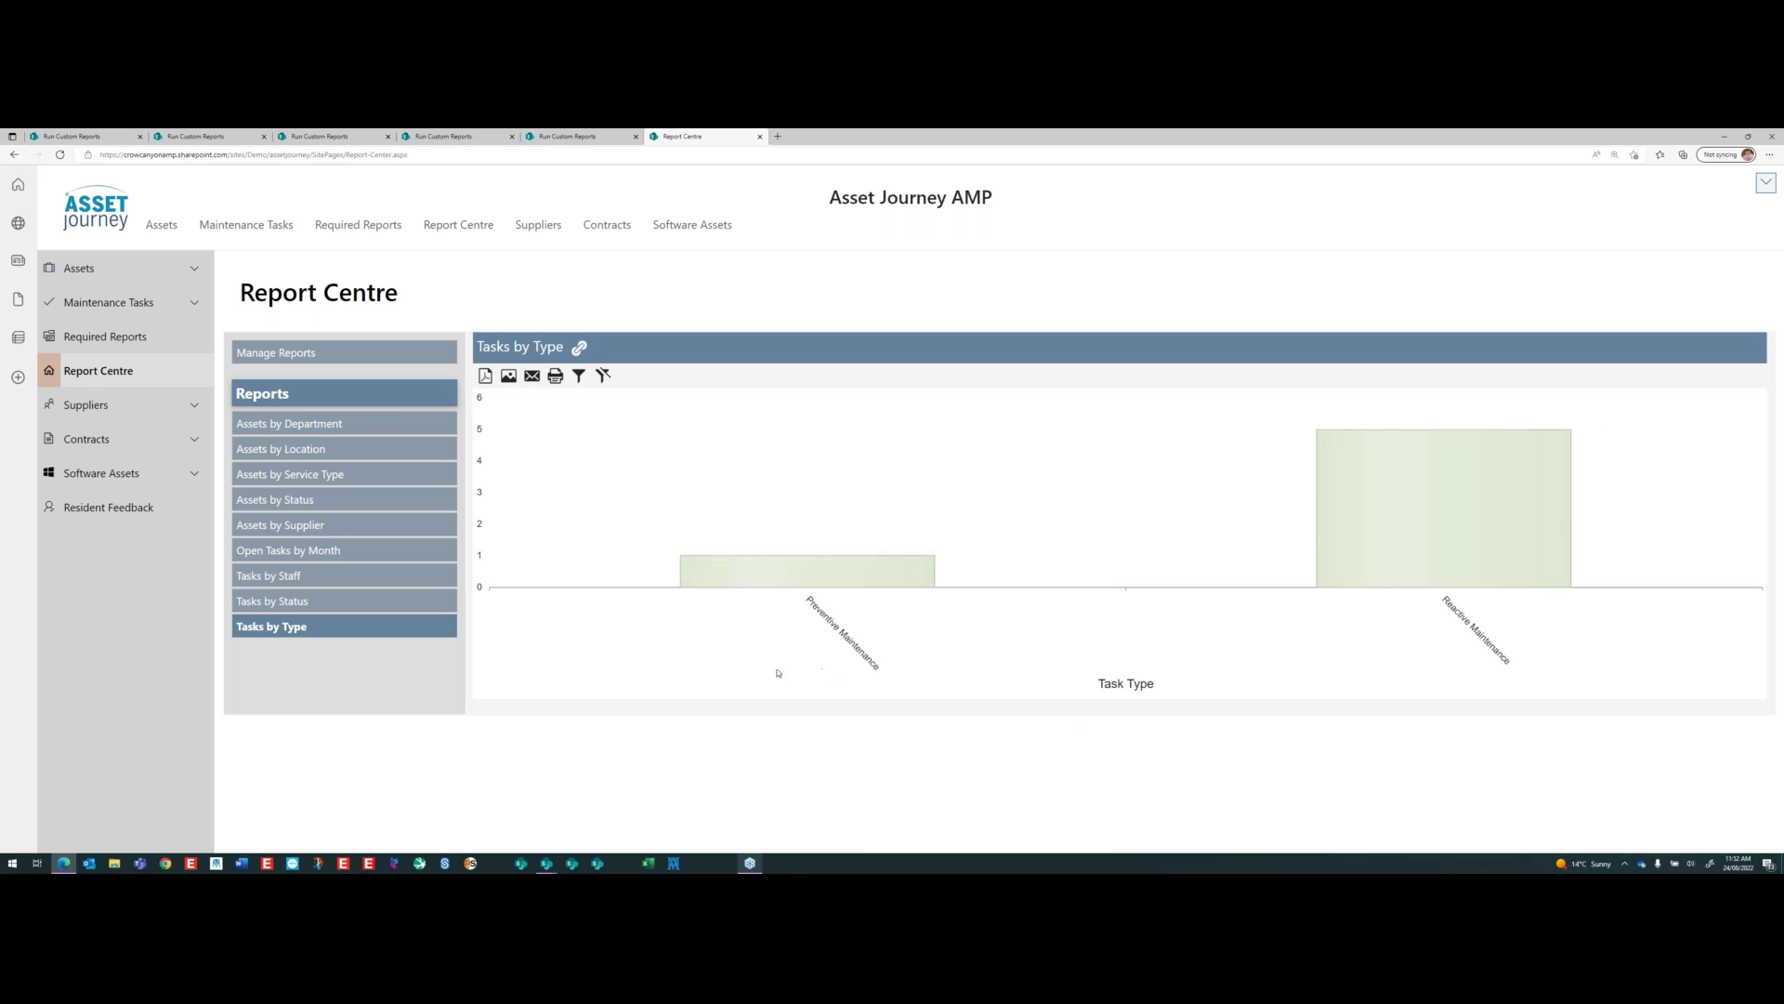
{"action": "left_click", "coordinate": [125, 374]}
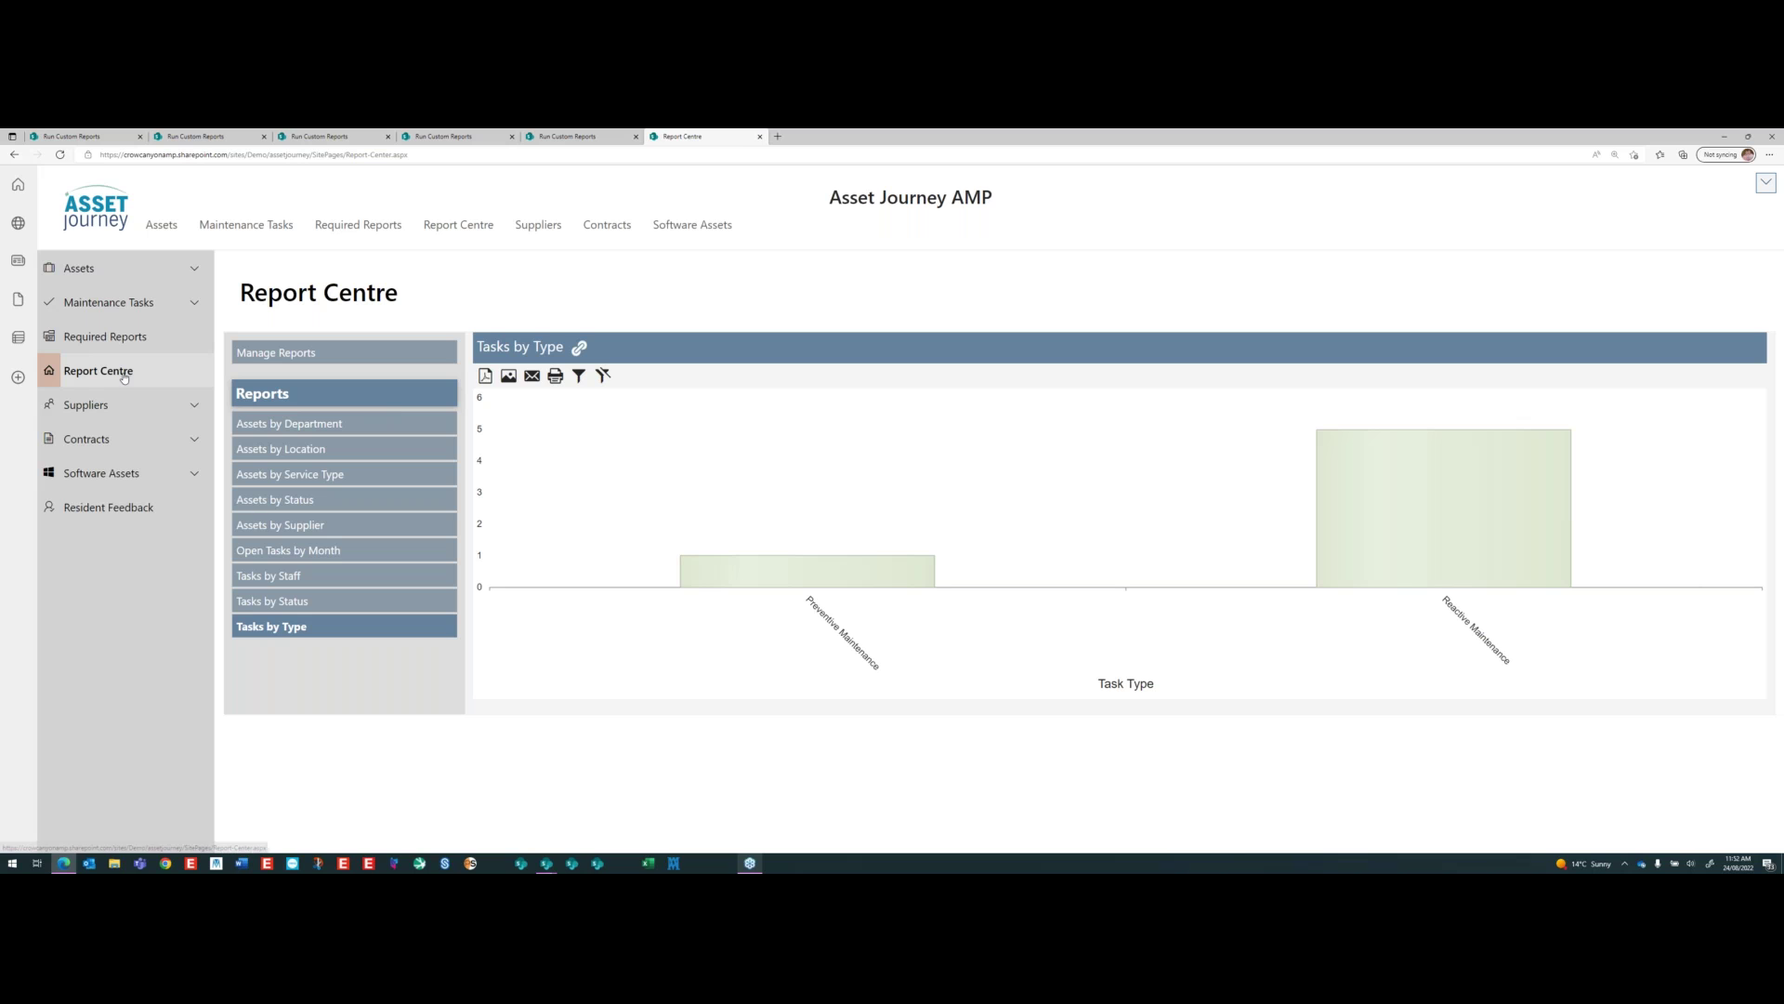